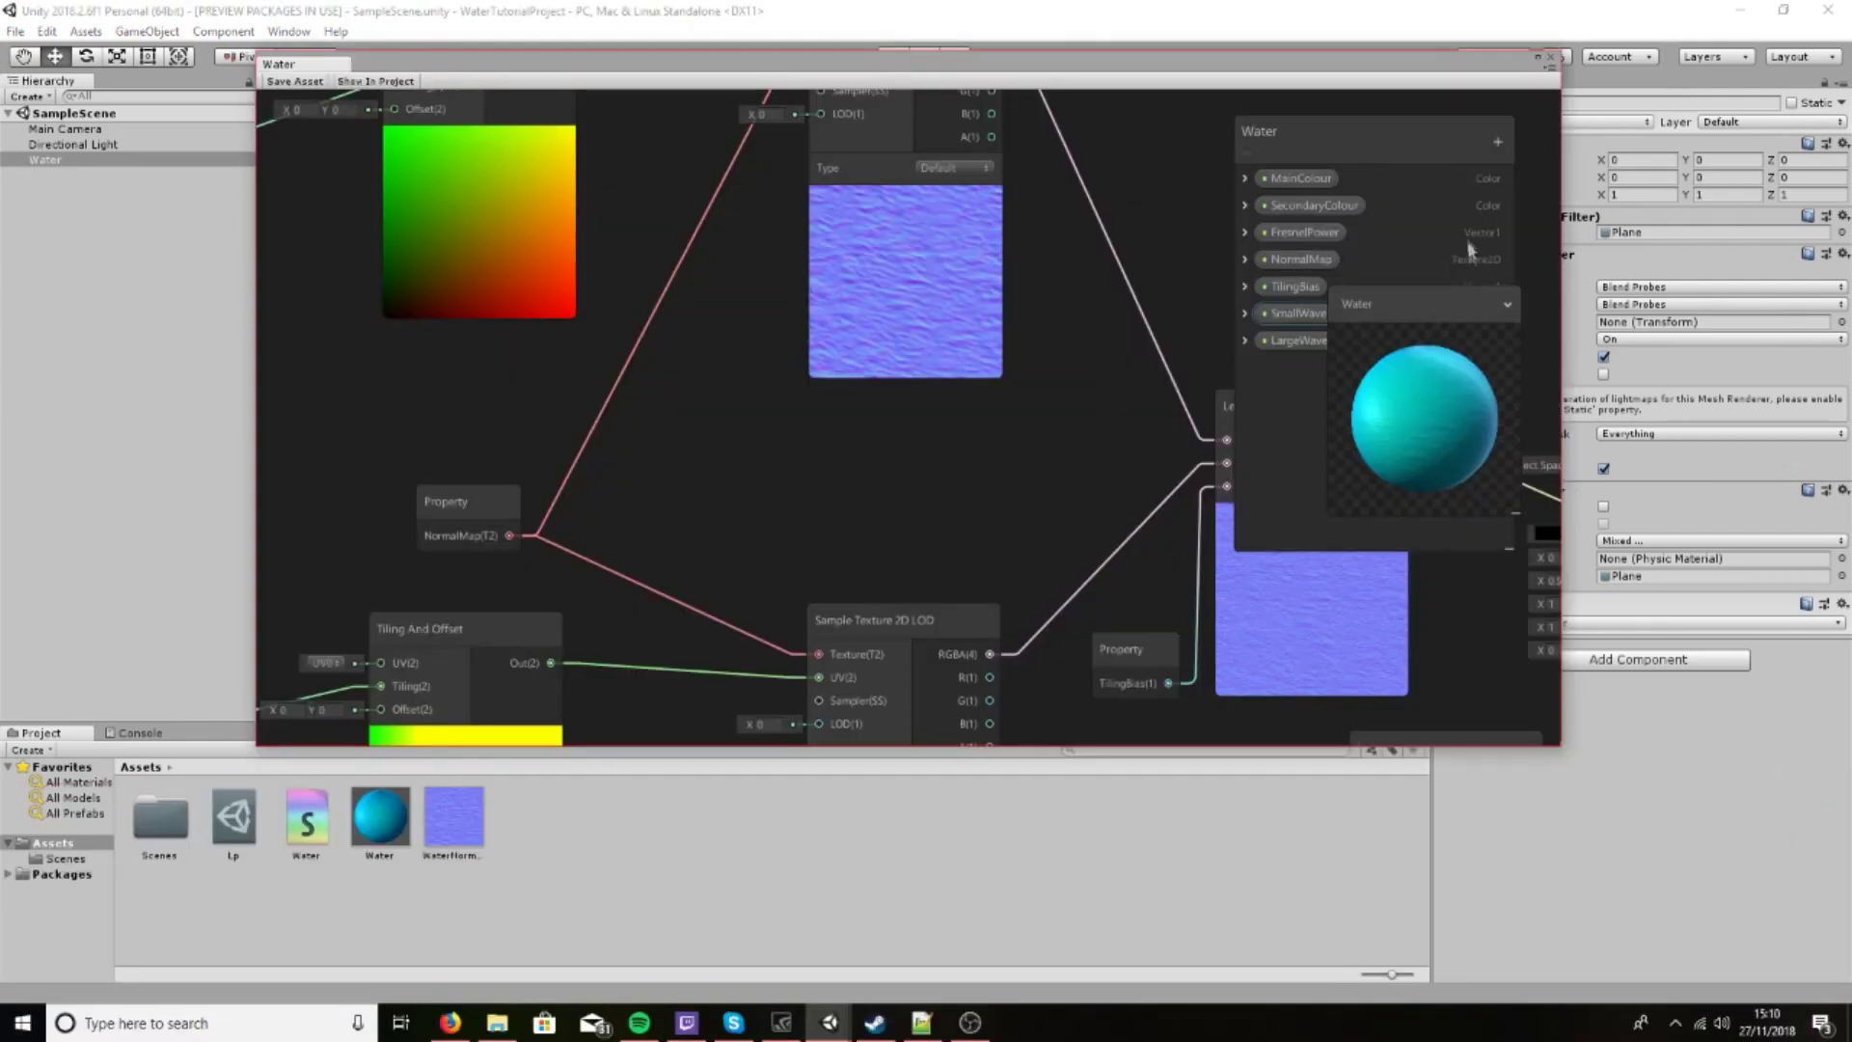
Maximize the Water shader graph and add a Time node in the empty area beside the SmallWaveTiling property node
click(1538, 60)
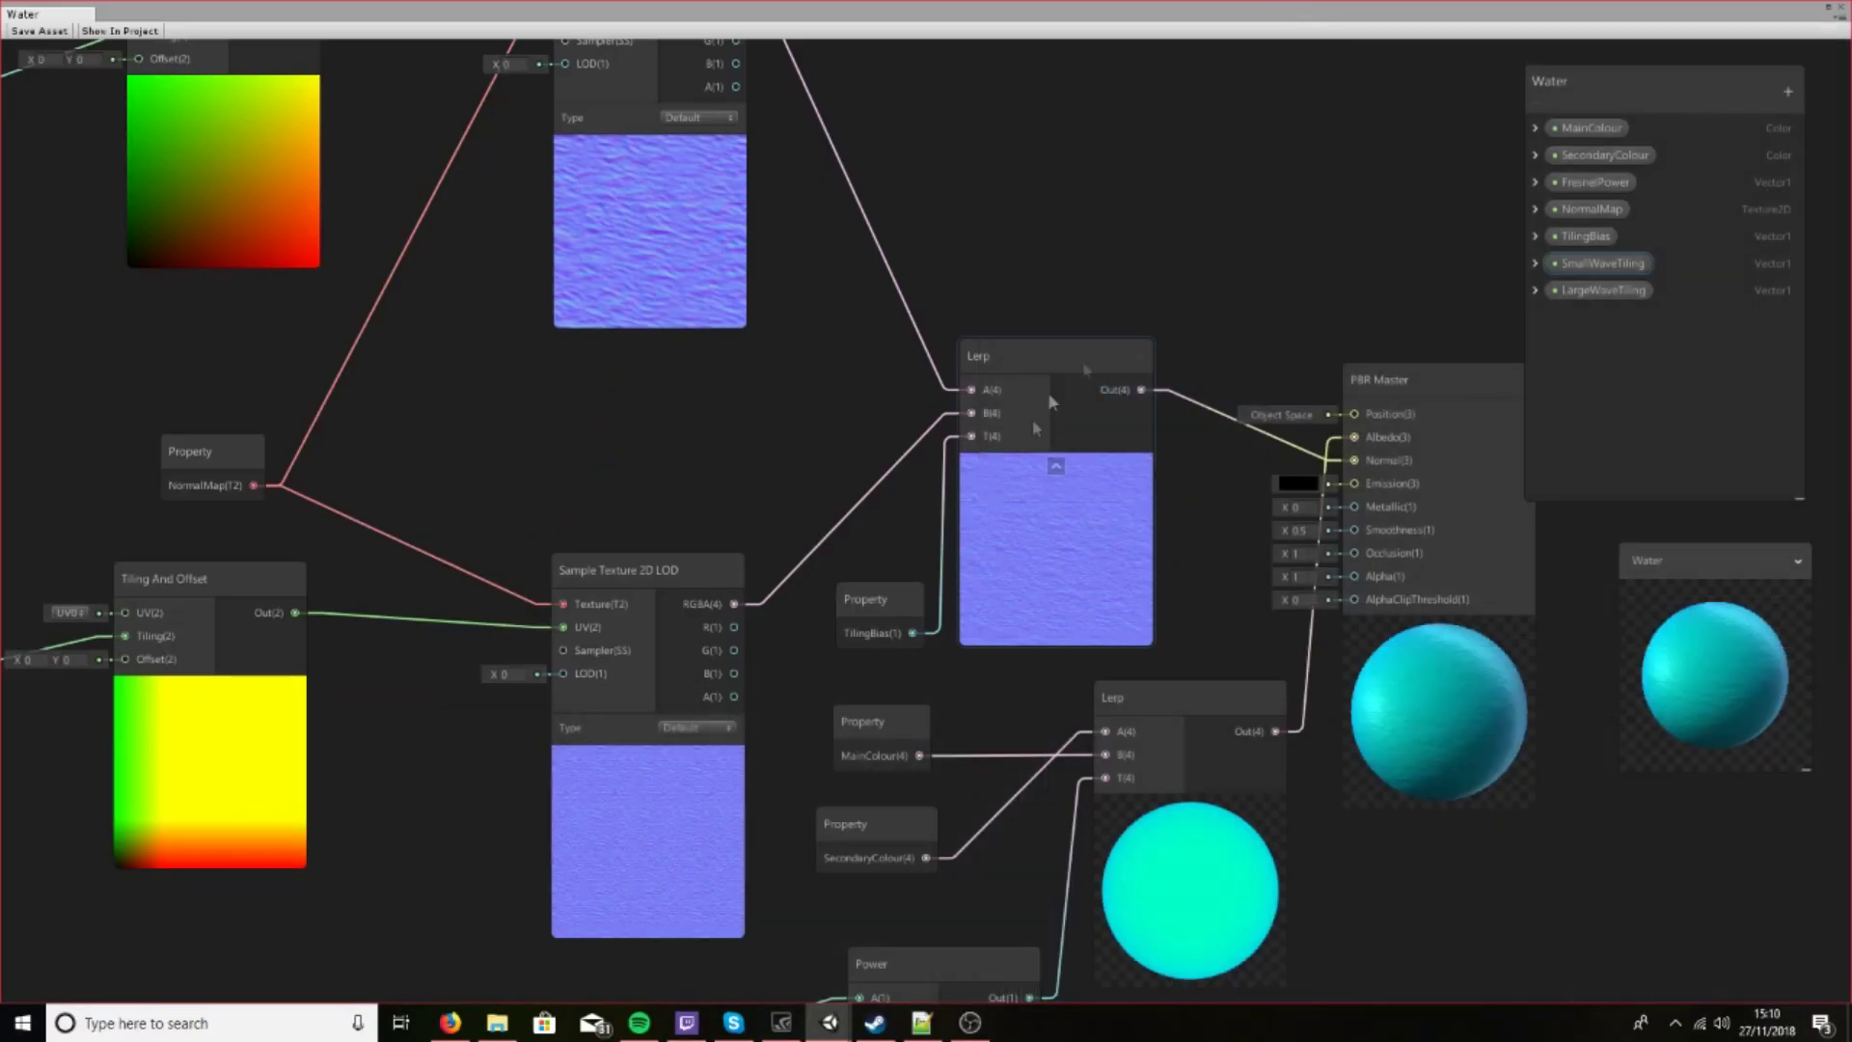
right_click(661, 479)
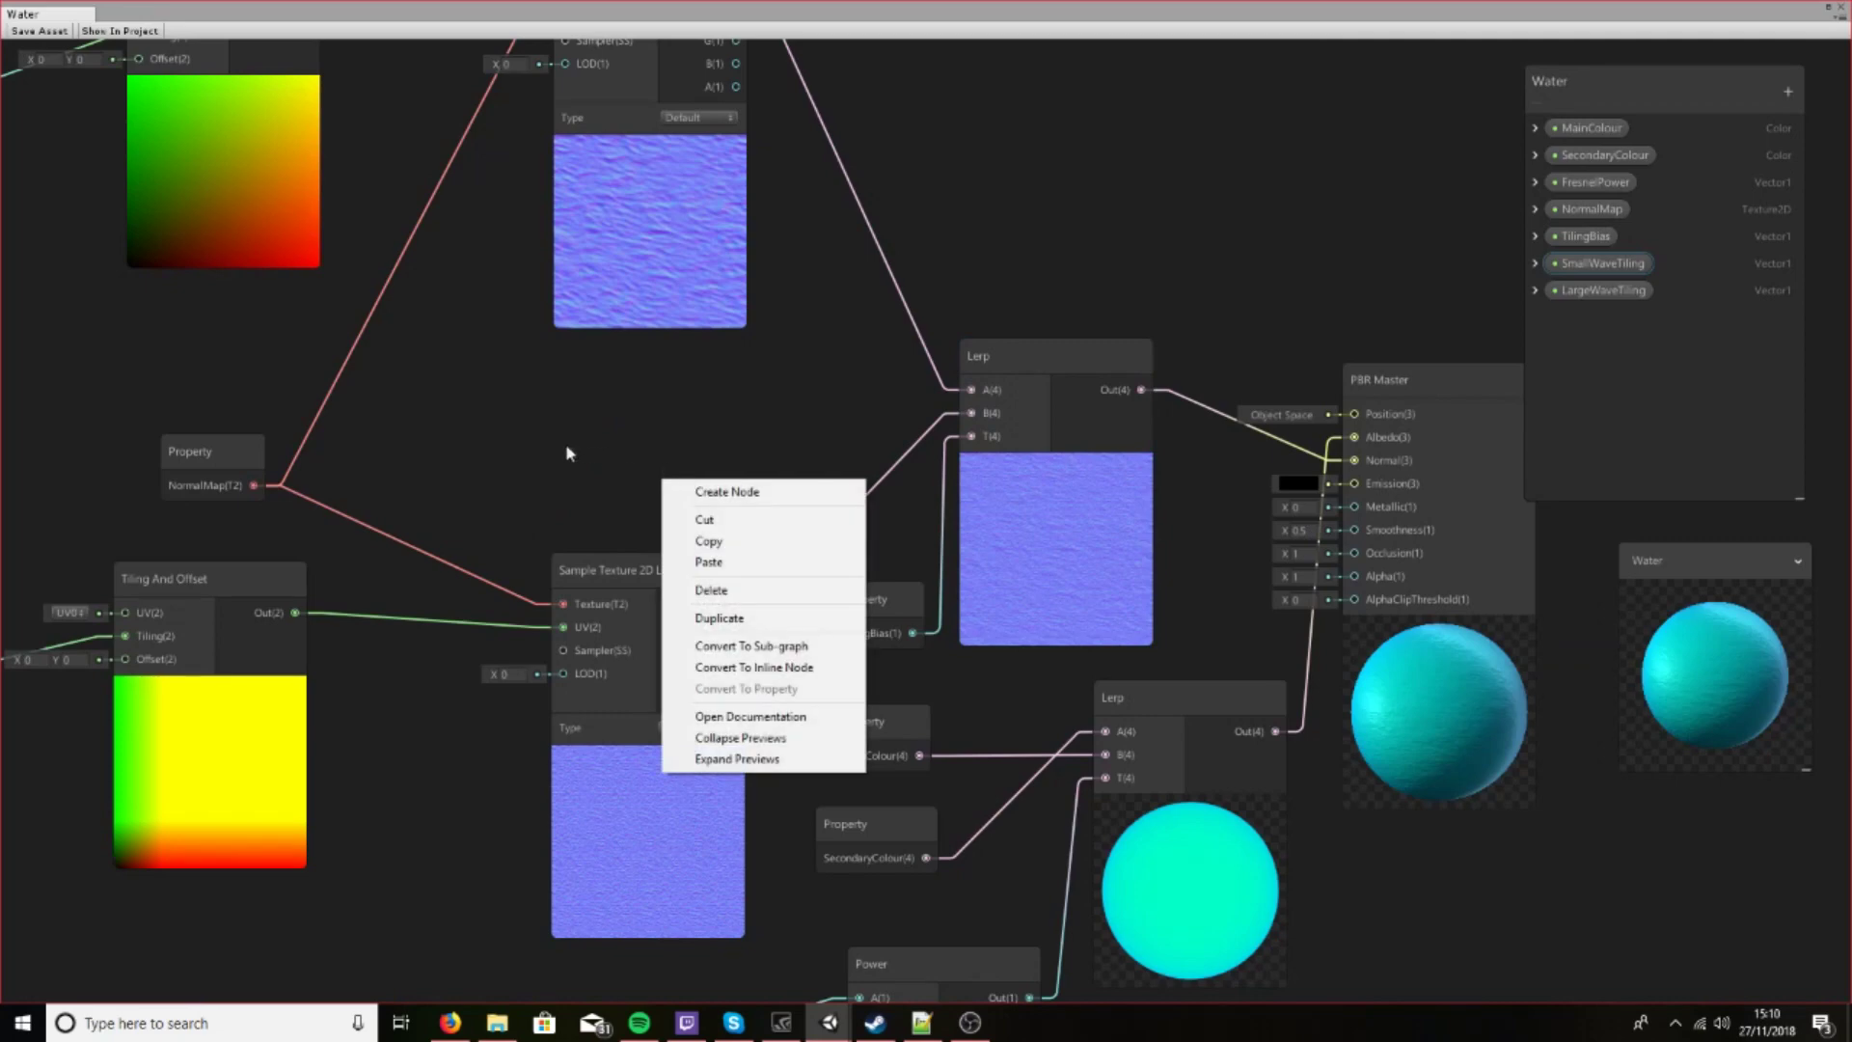
click(573, 451)
drag(489, 443, 576, 432)
scroll(1041, 372, down, 5)
middle_drag(488, 475, 774, 470)
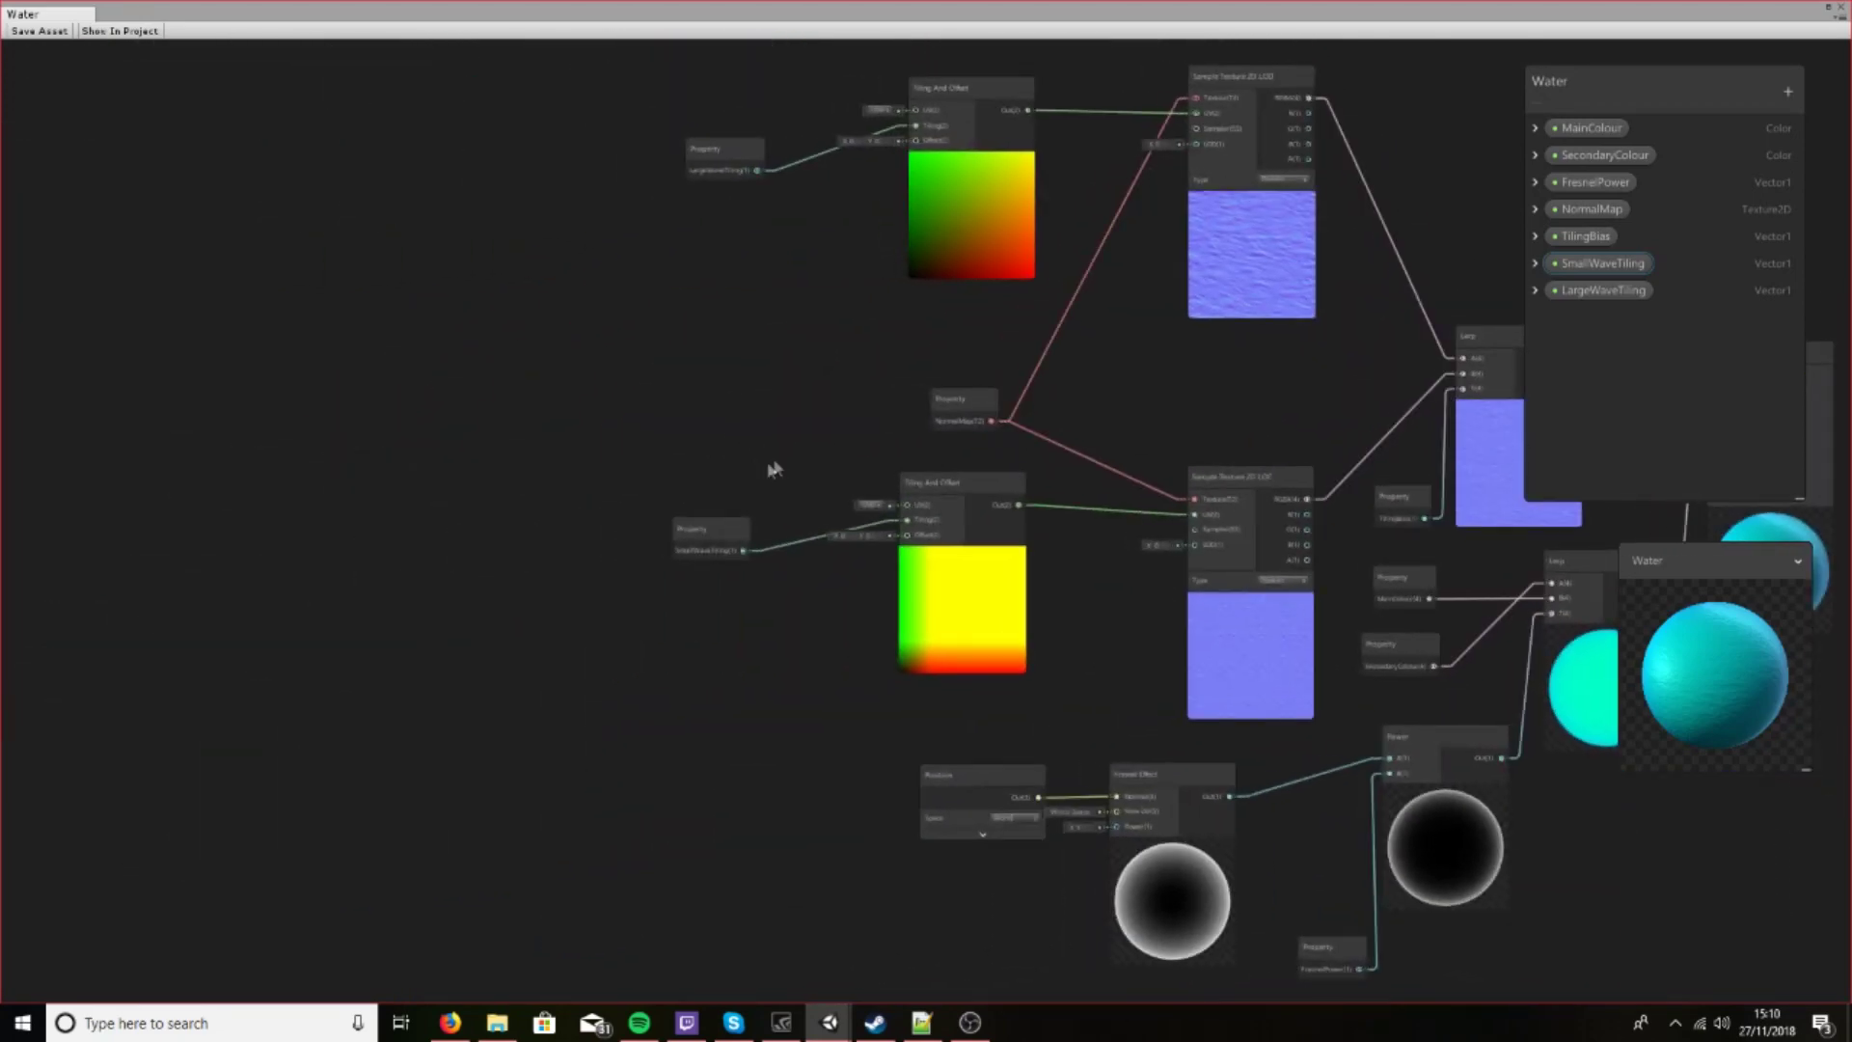
middle_drag(501, 411, 564, 421)
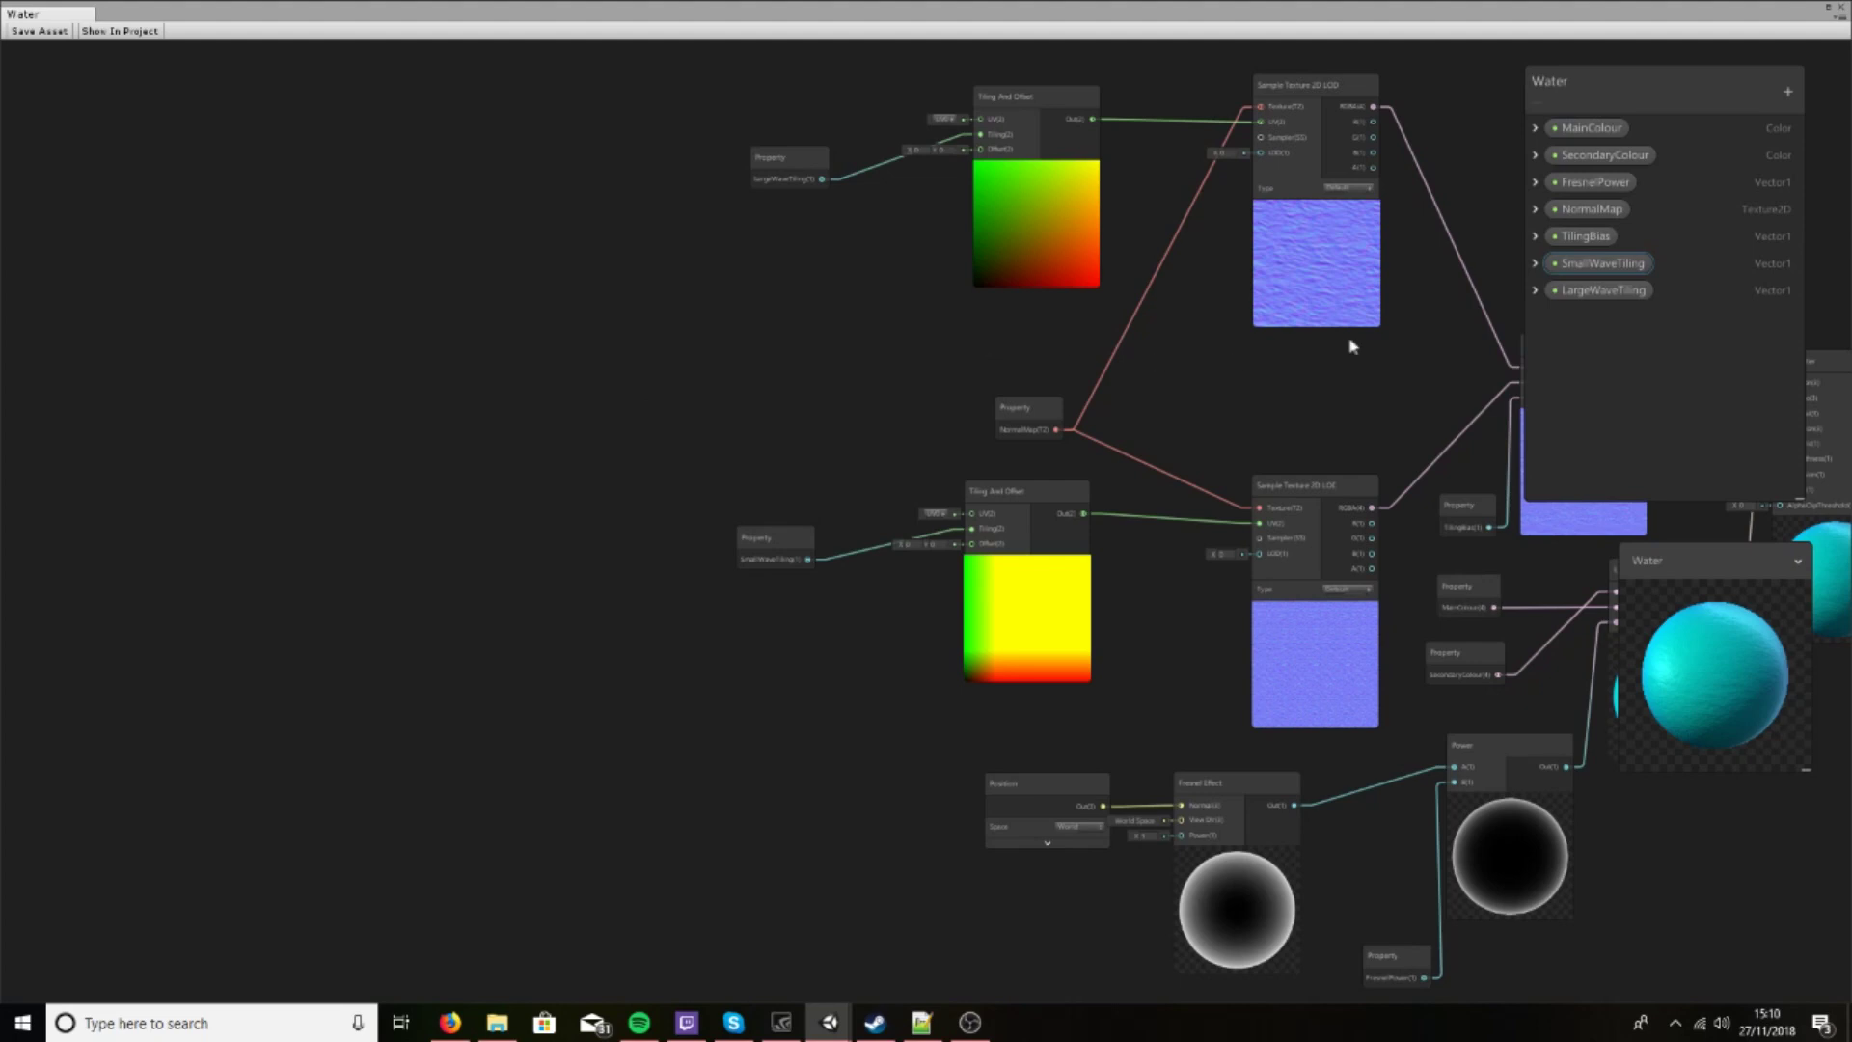
right_click(329, 499)
click(390, 511)
text(time)
key(Return)
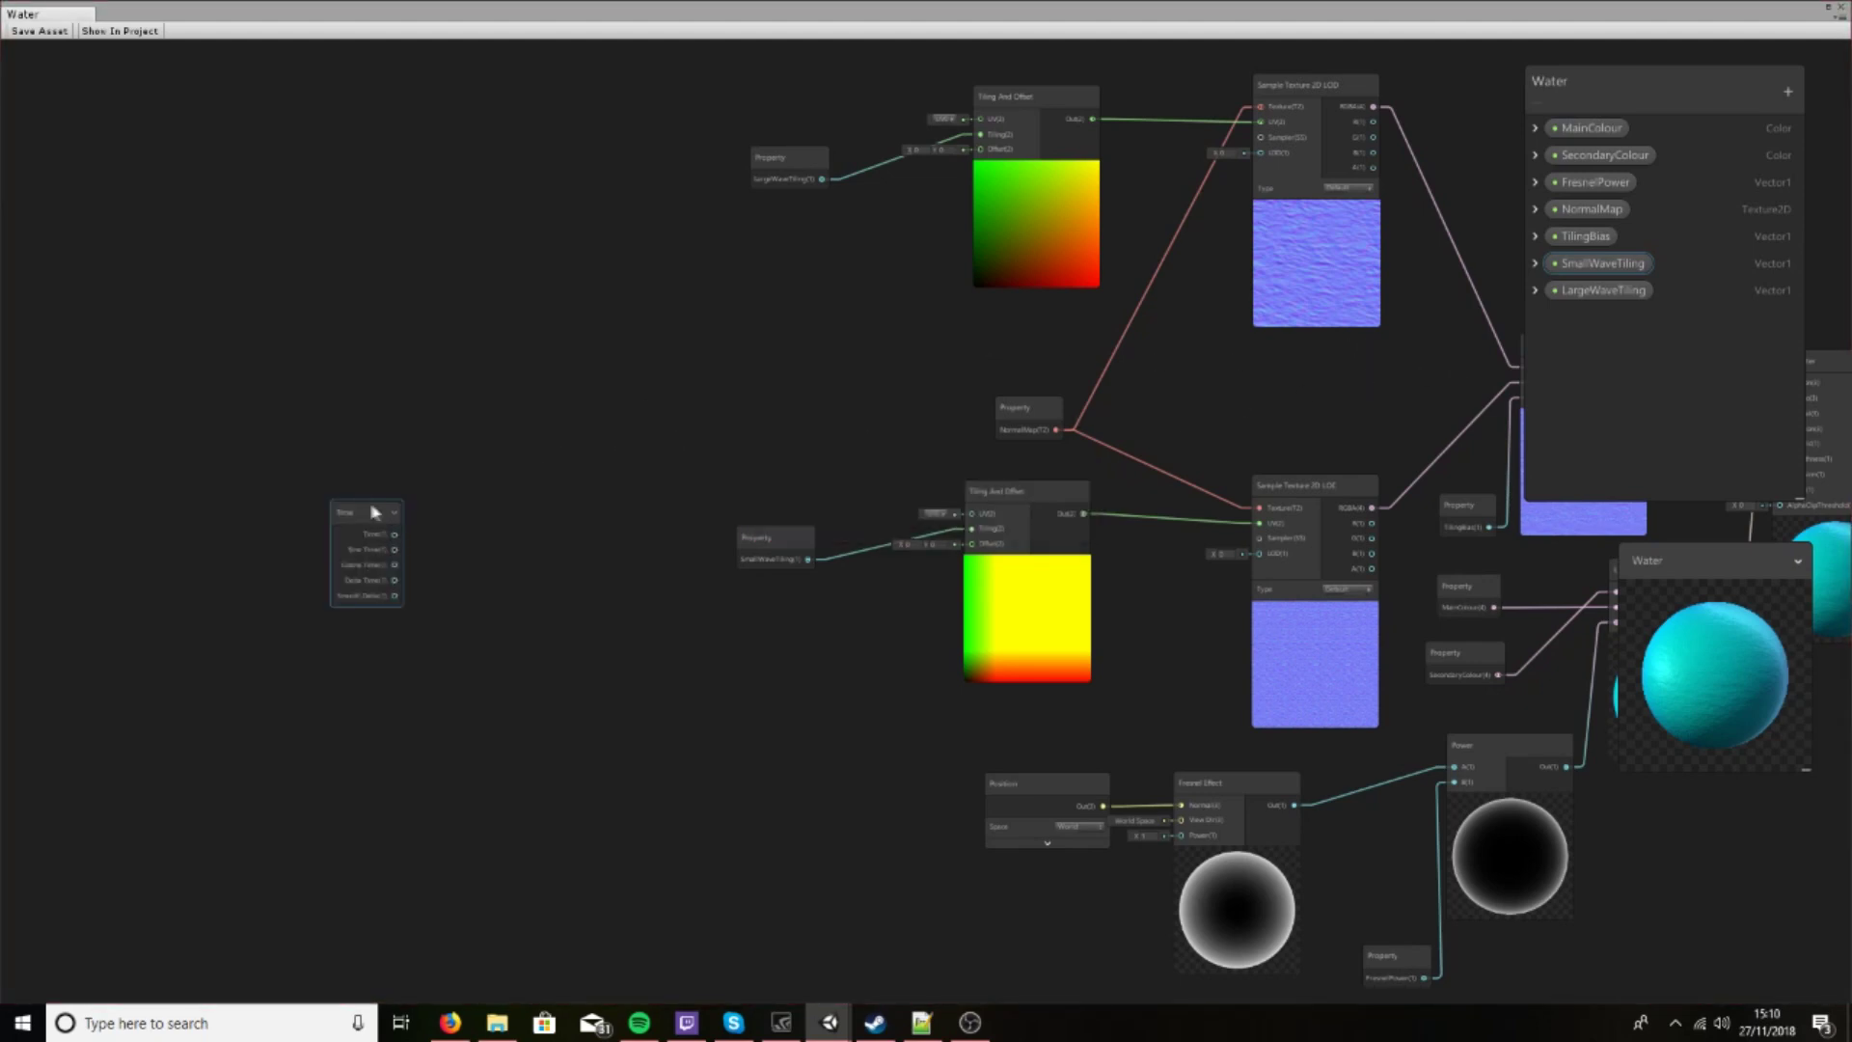
Connect the Time node's Time output directly to the Offset inputs of both Tiling And Offset nodes and save the shader asset
drag(363, 513, 979, 558)
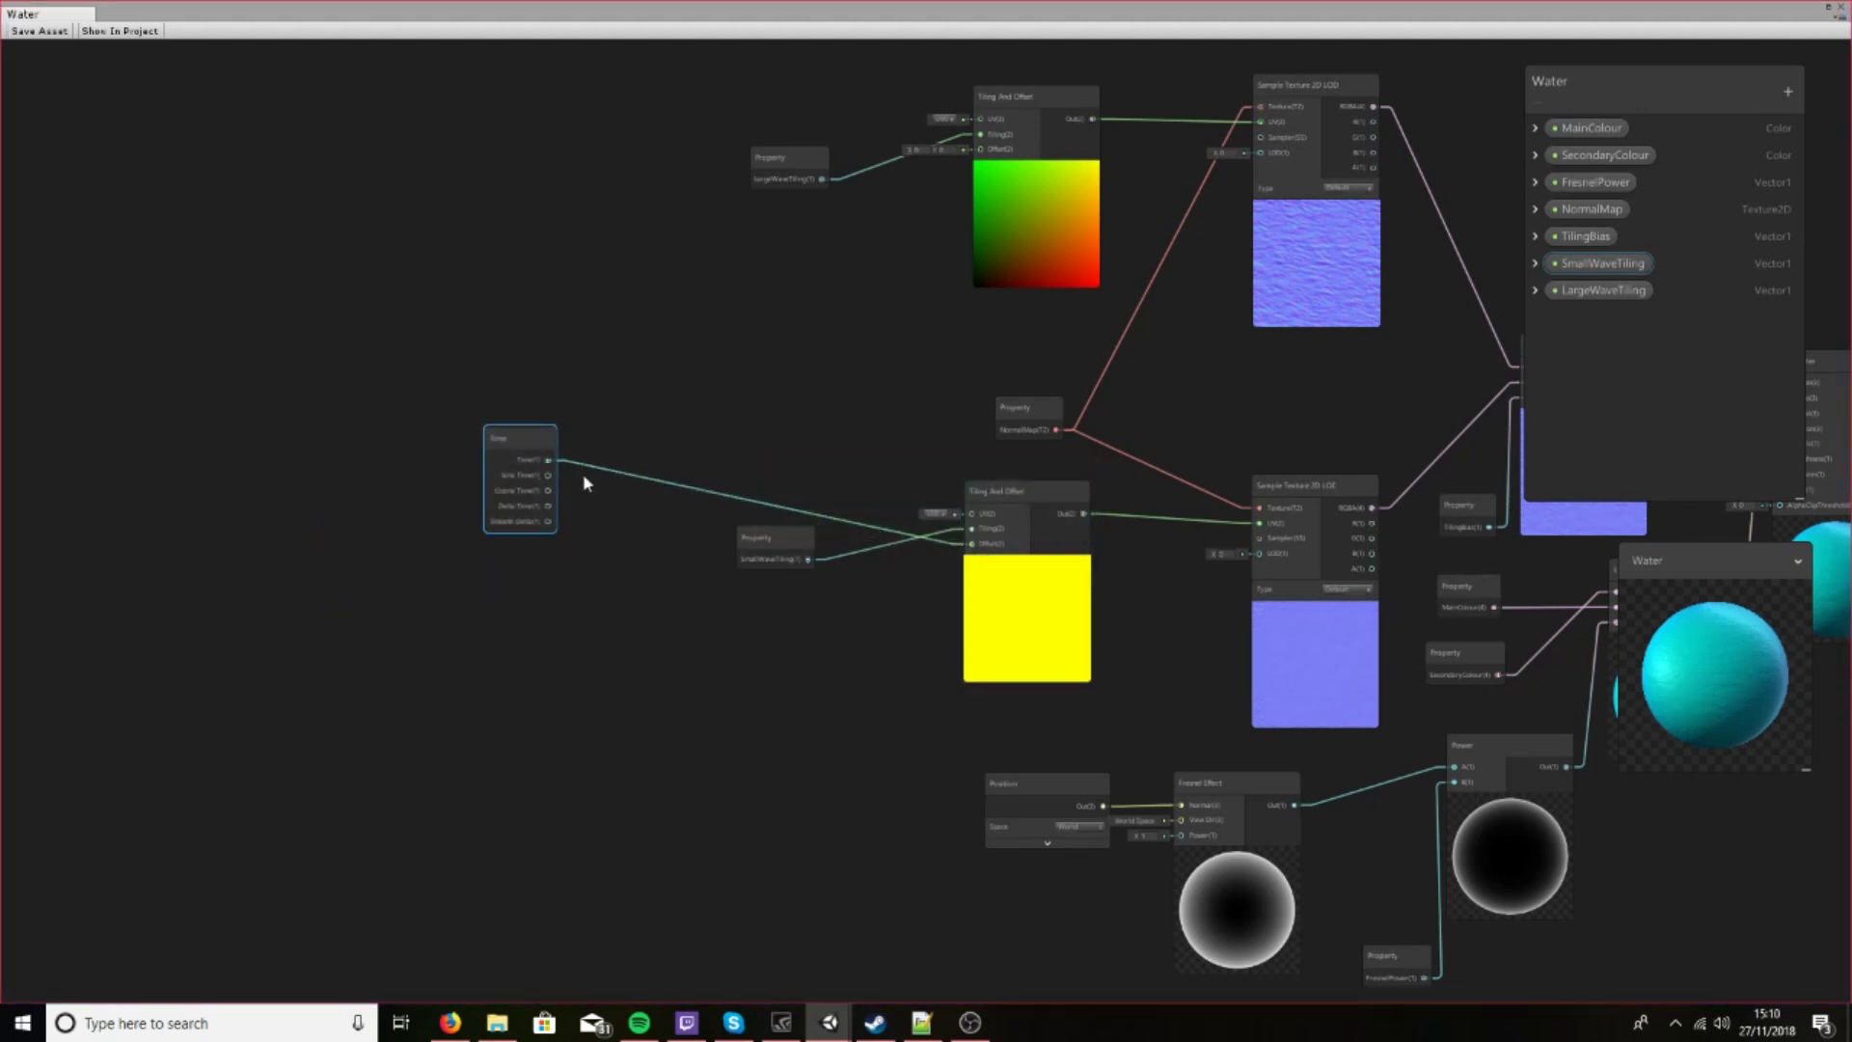
drag(550, 463, 983, 154)
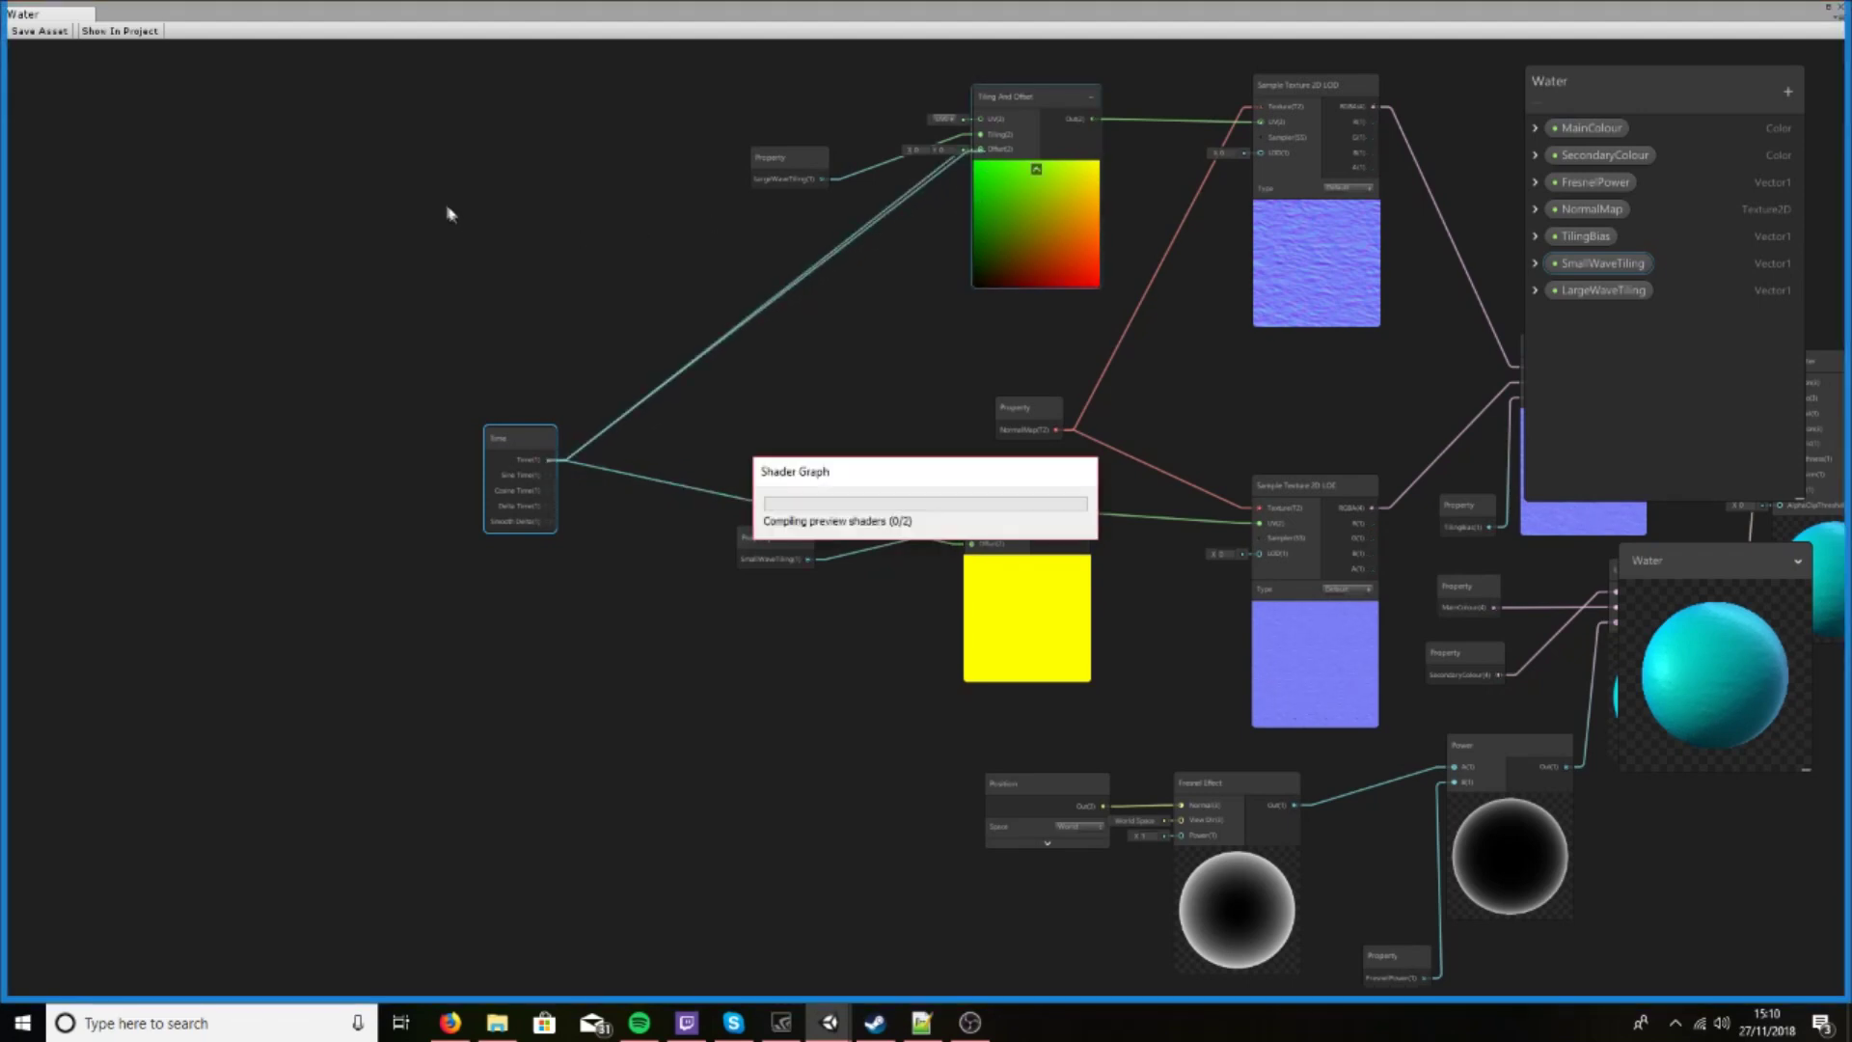
click(50, 31)
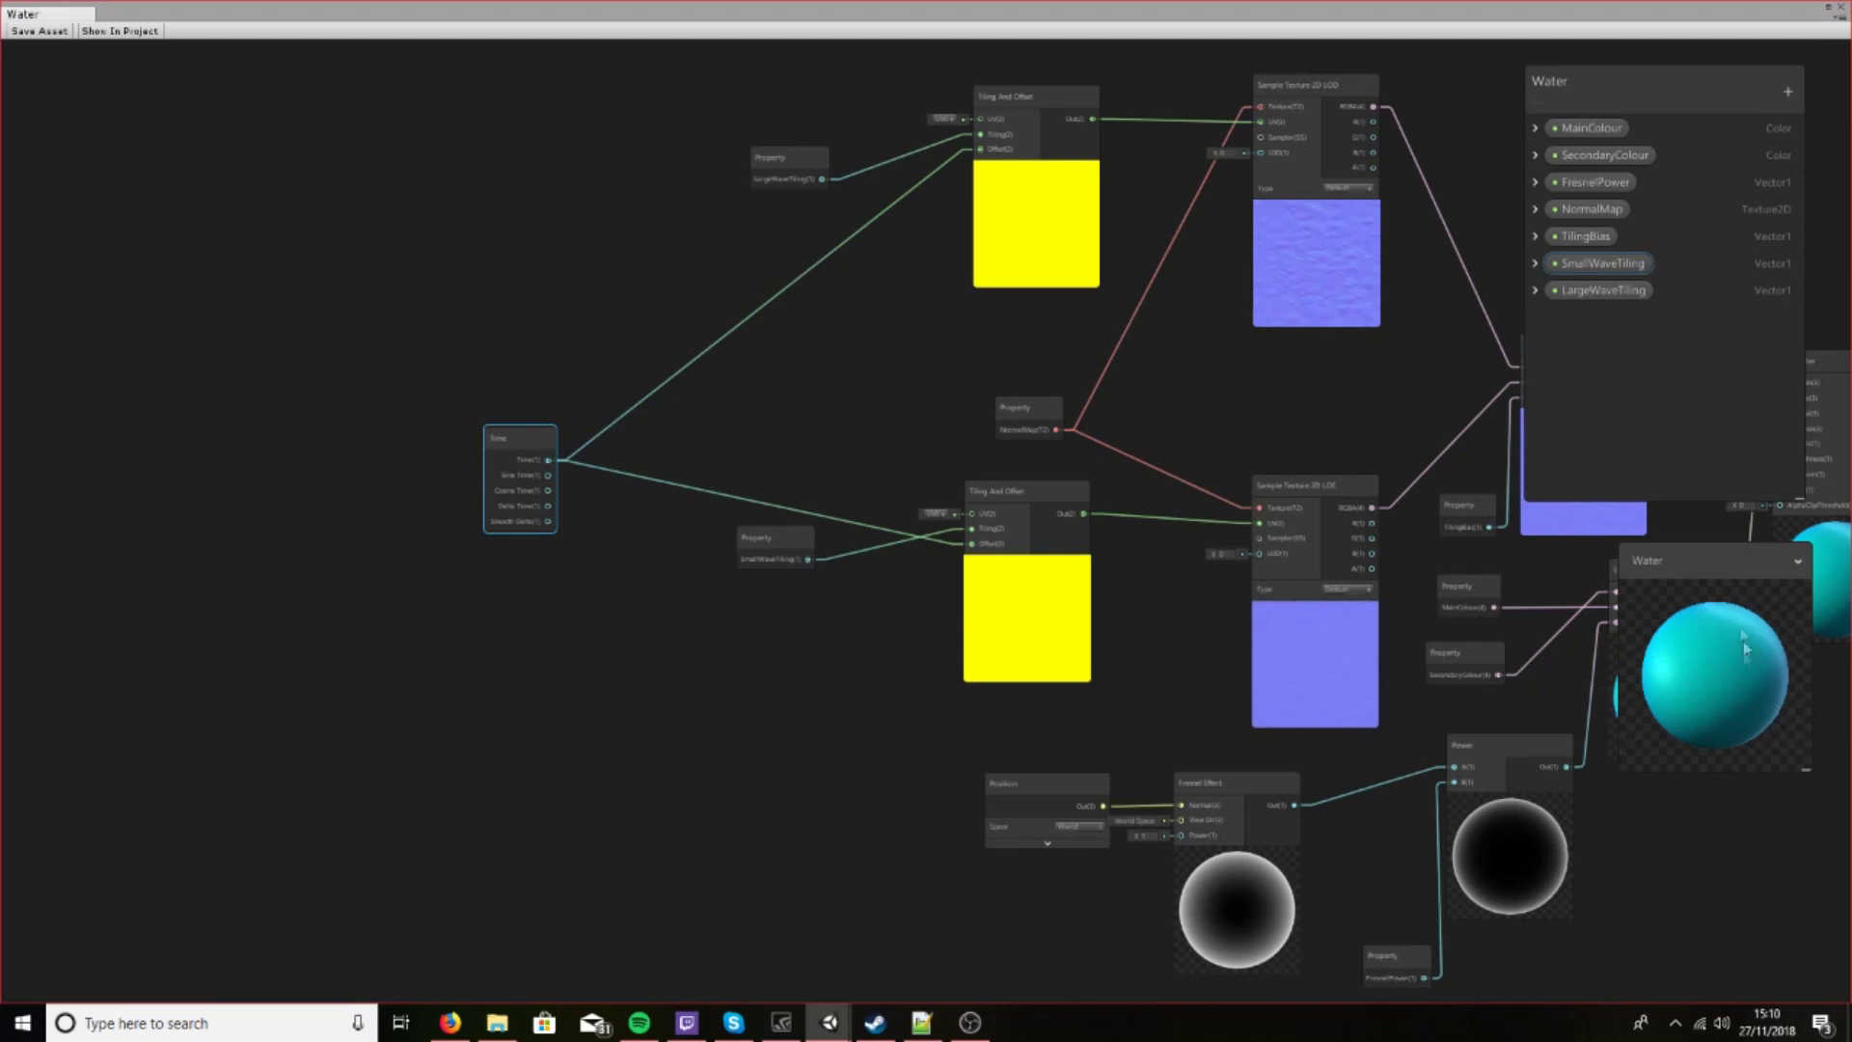
Inspect the animated water plane in the scene from another angle, then return to the maximized shader graph
click(1455, 26)
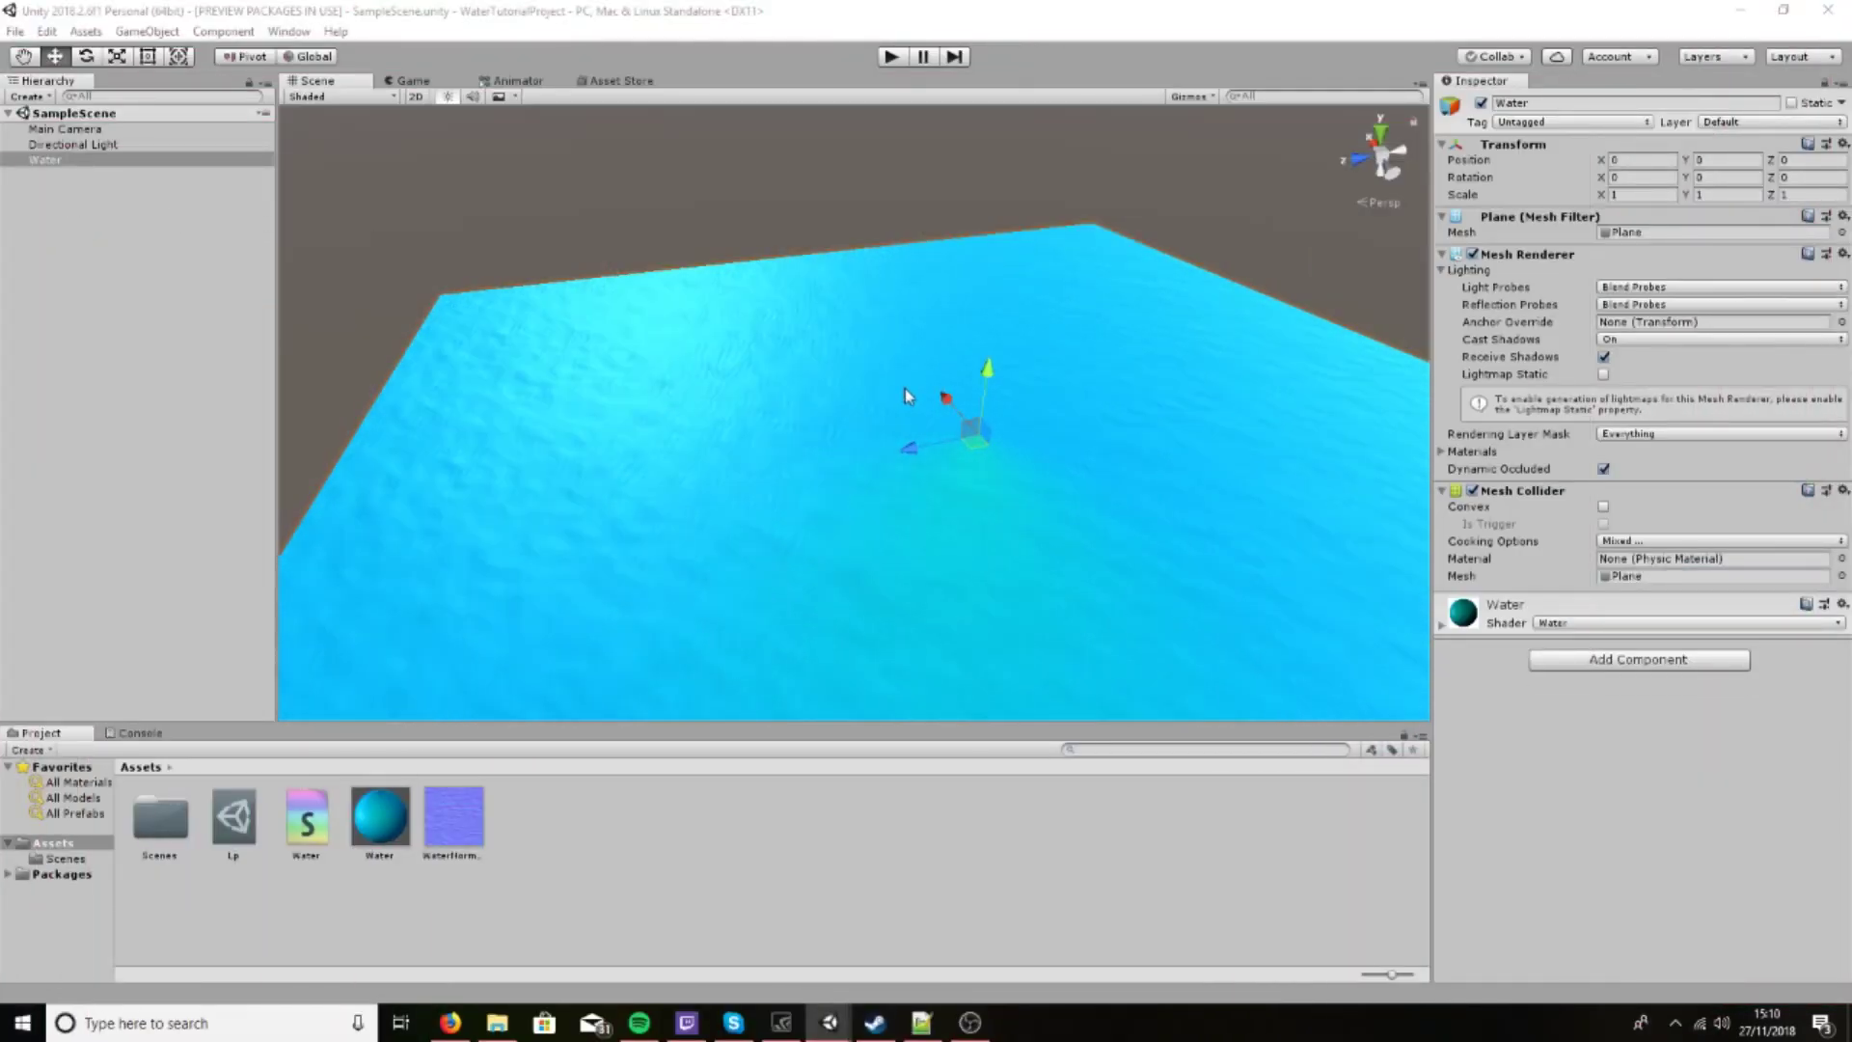
alt+drag(694, 277, 1032, 289)
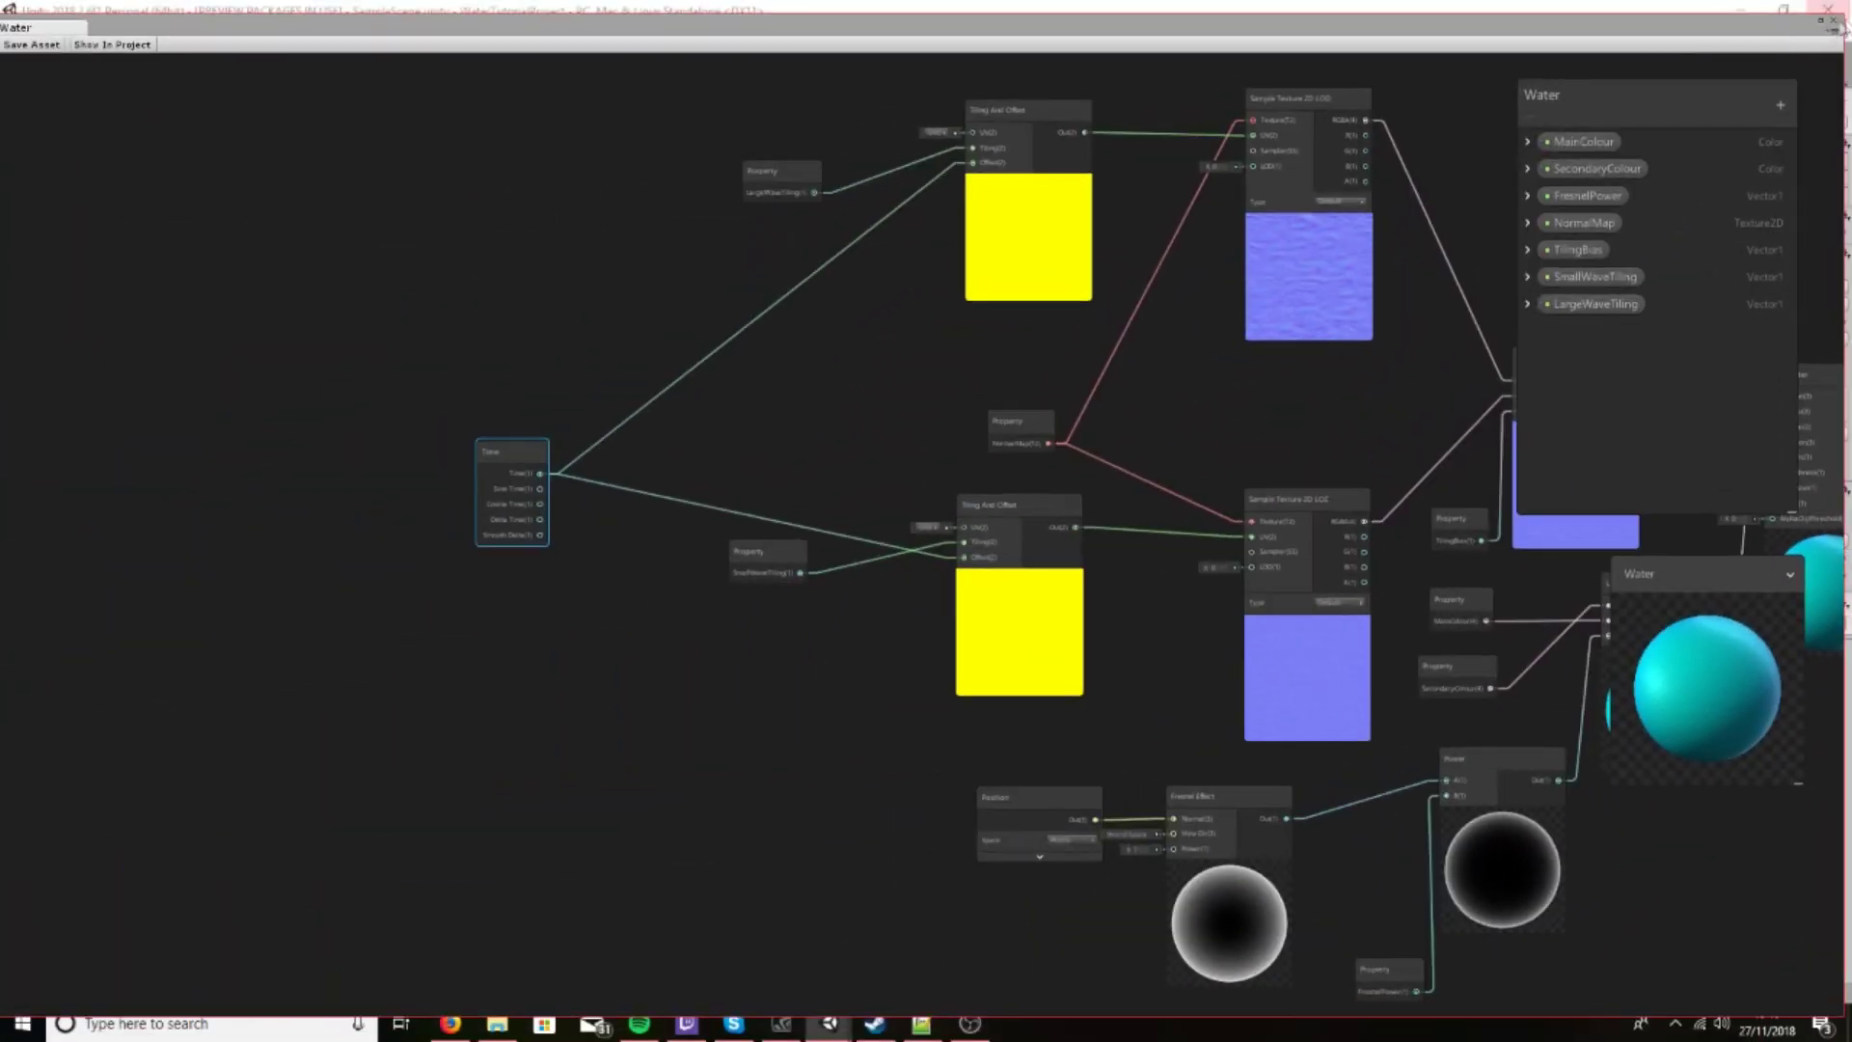
click(1832, 22)
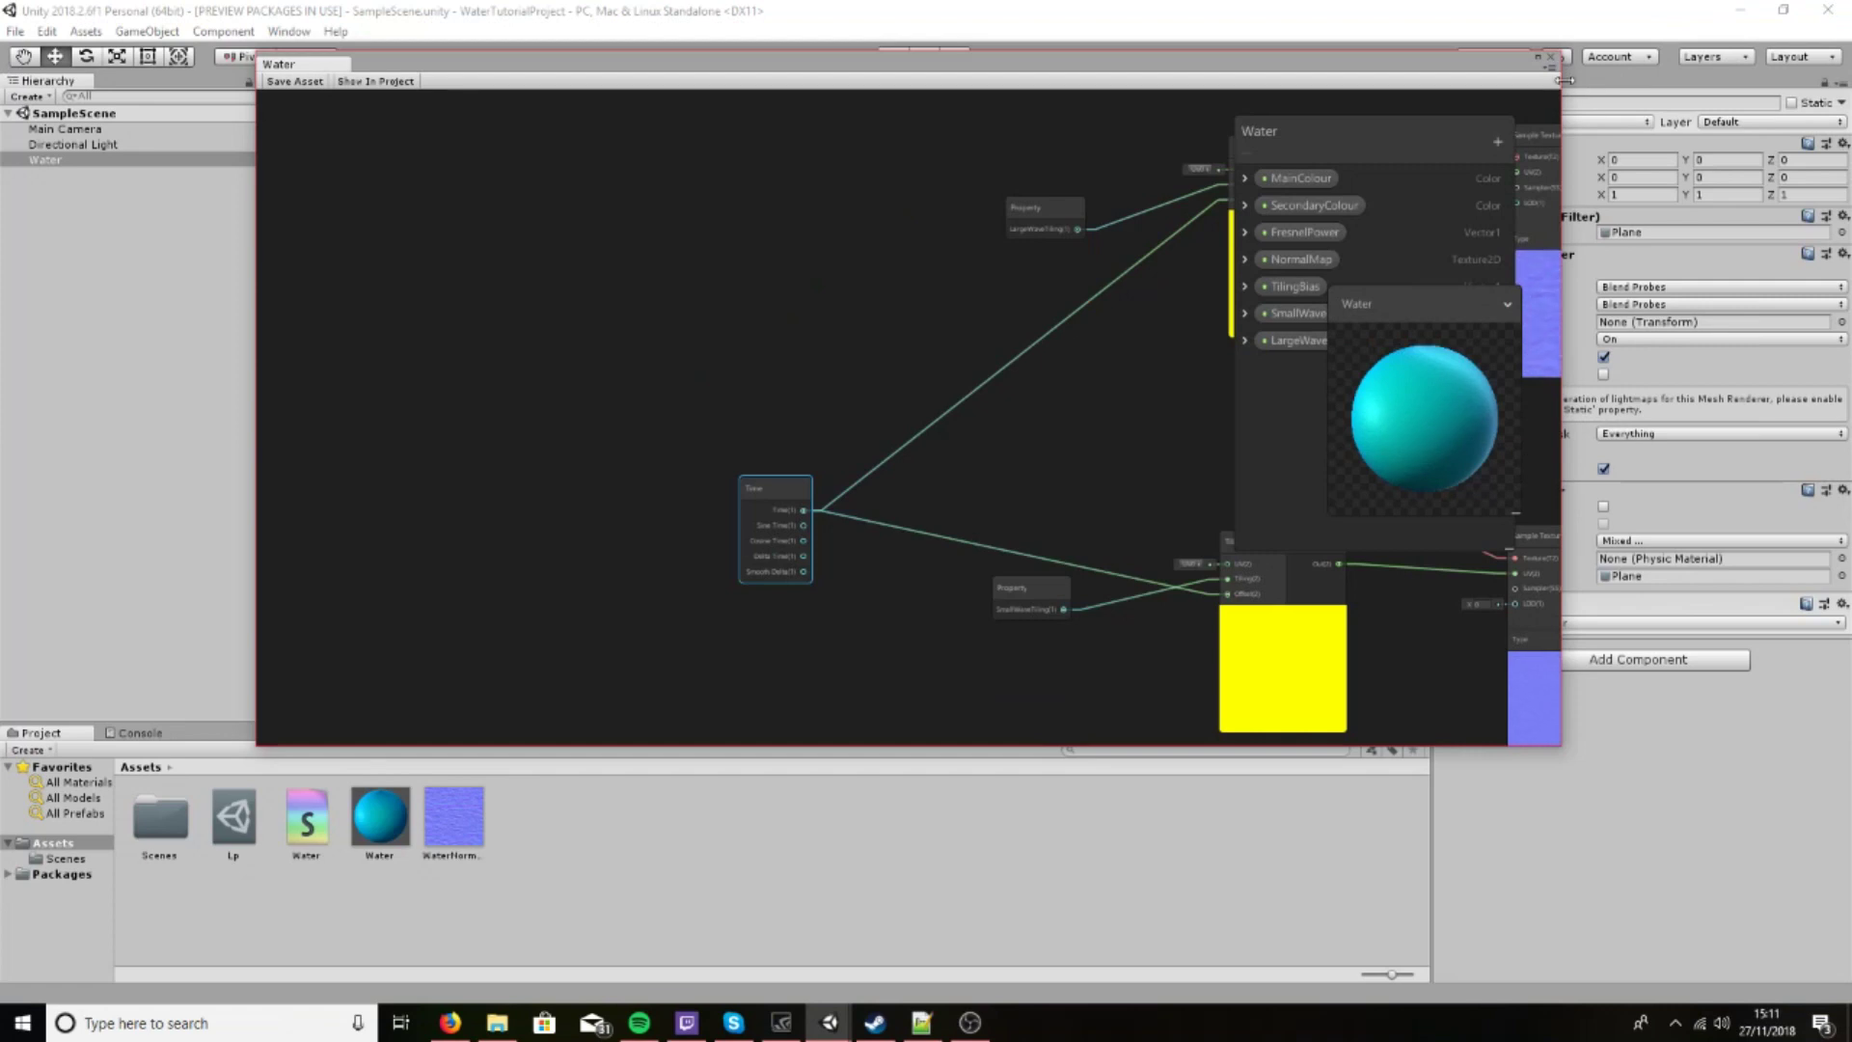
click(1543, 56)
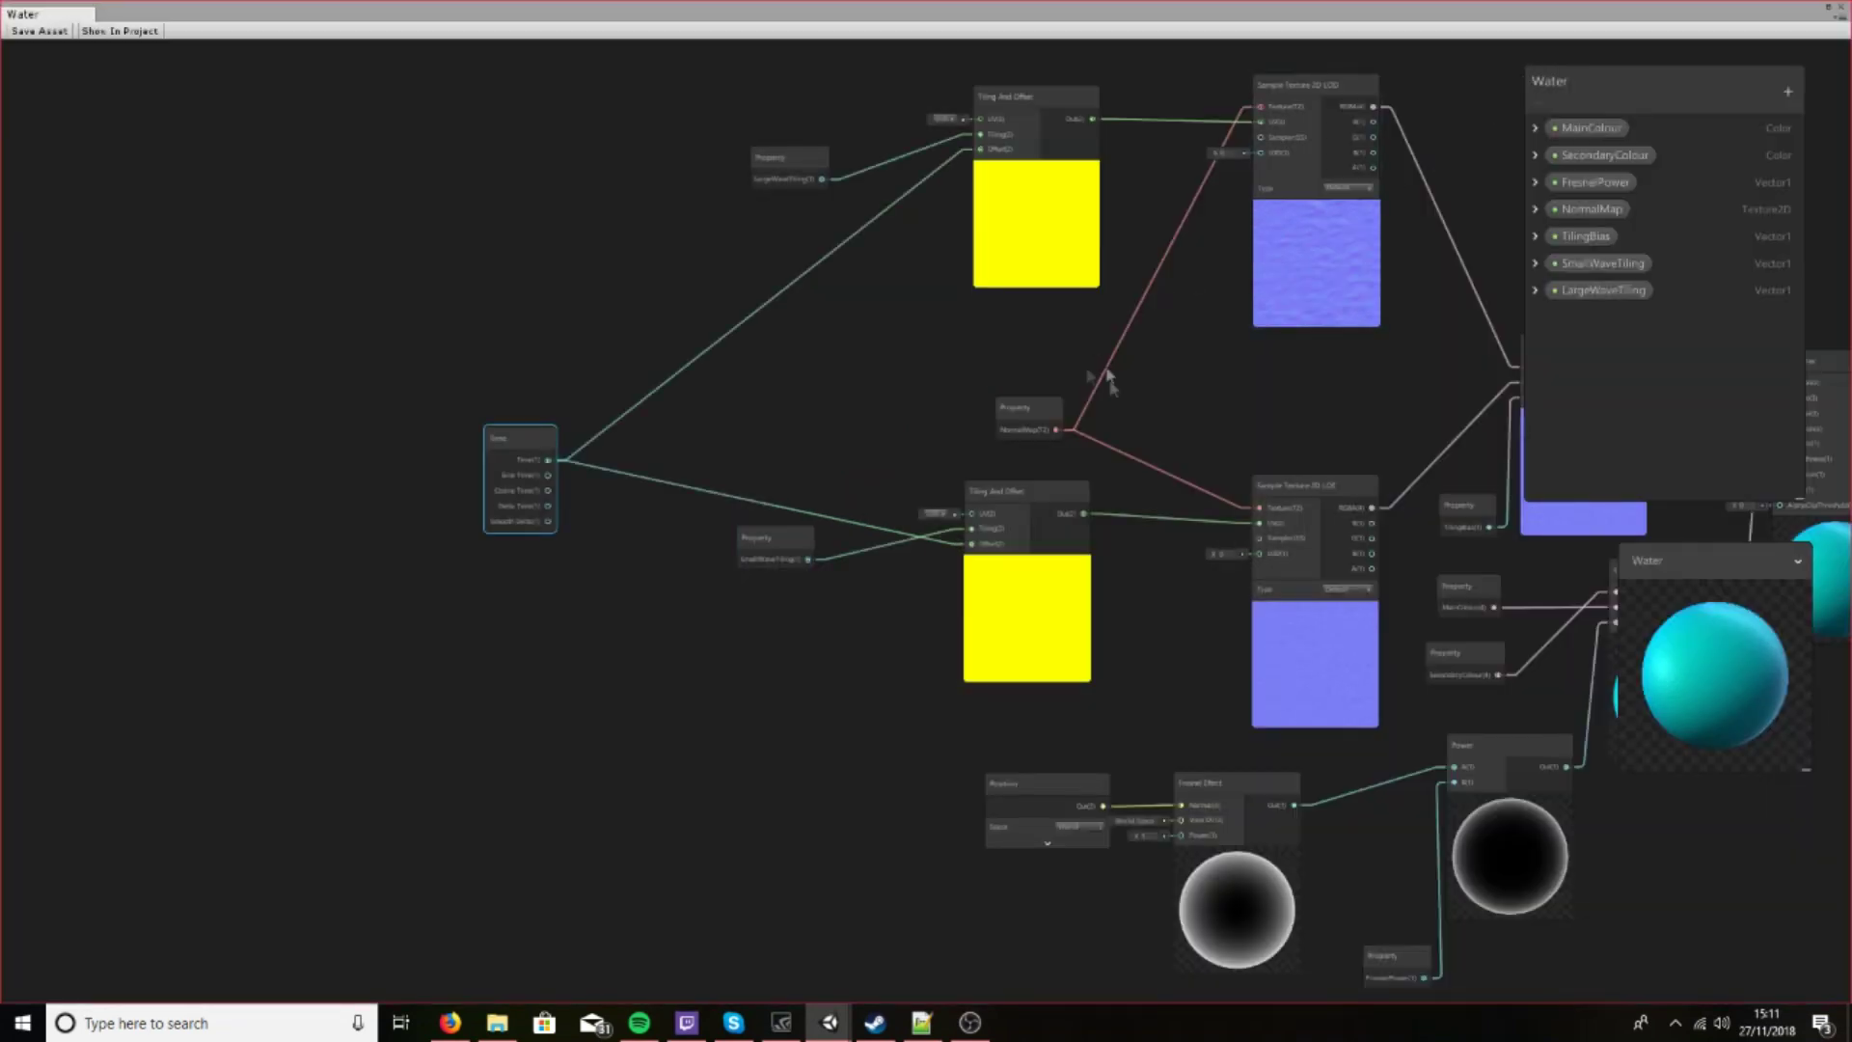
Create a Vector1 property named TimeOffset with a default of 0.01 and place it in the graph above the Time node
drag(518, 458, 515, 486)
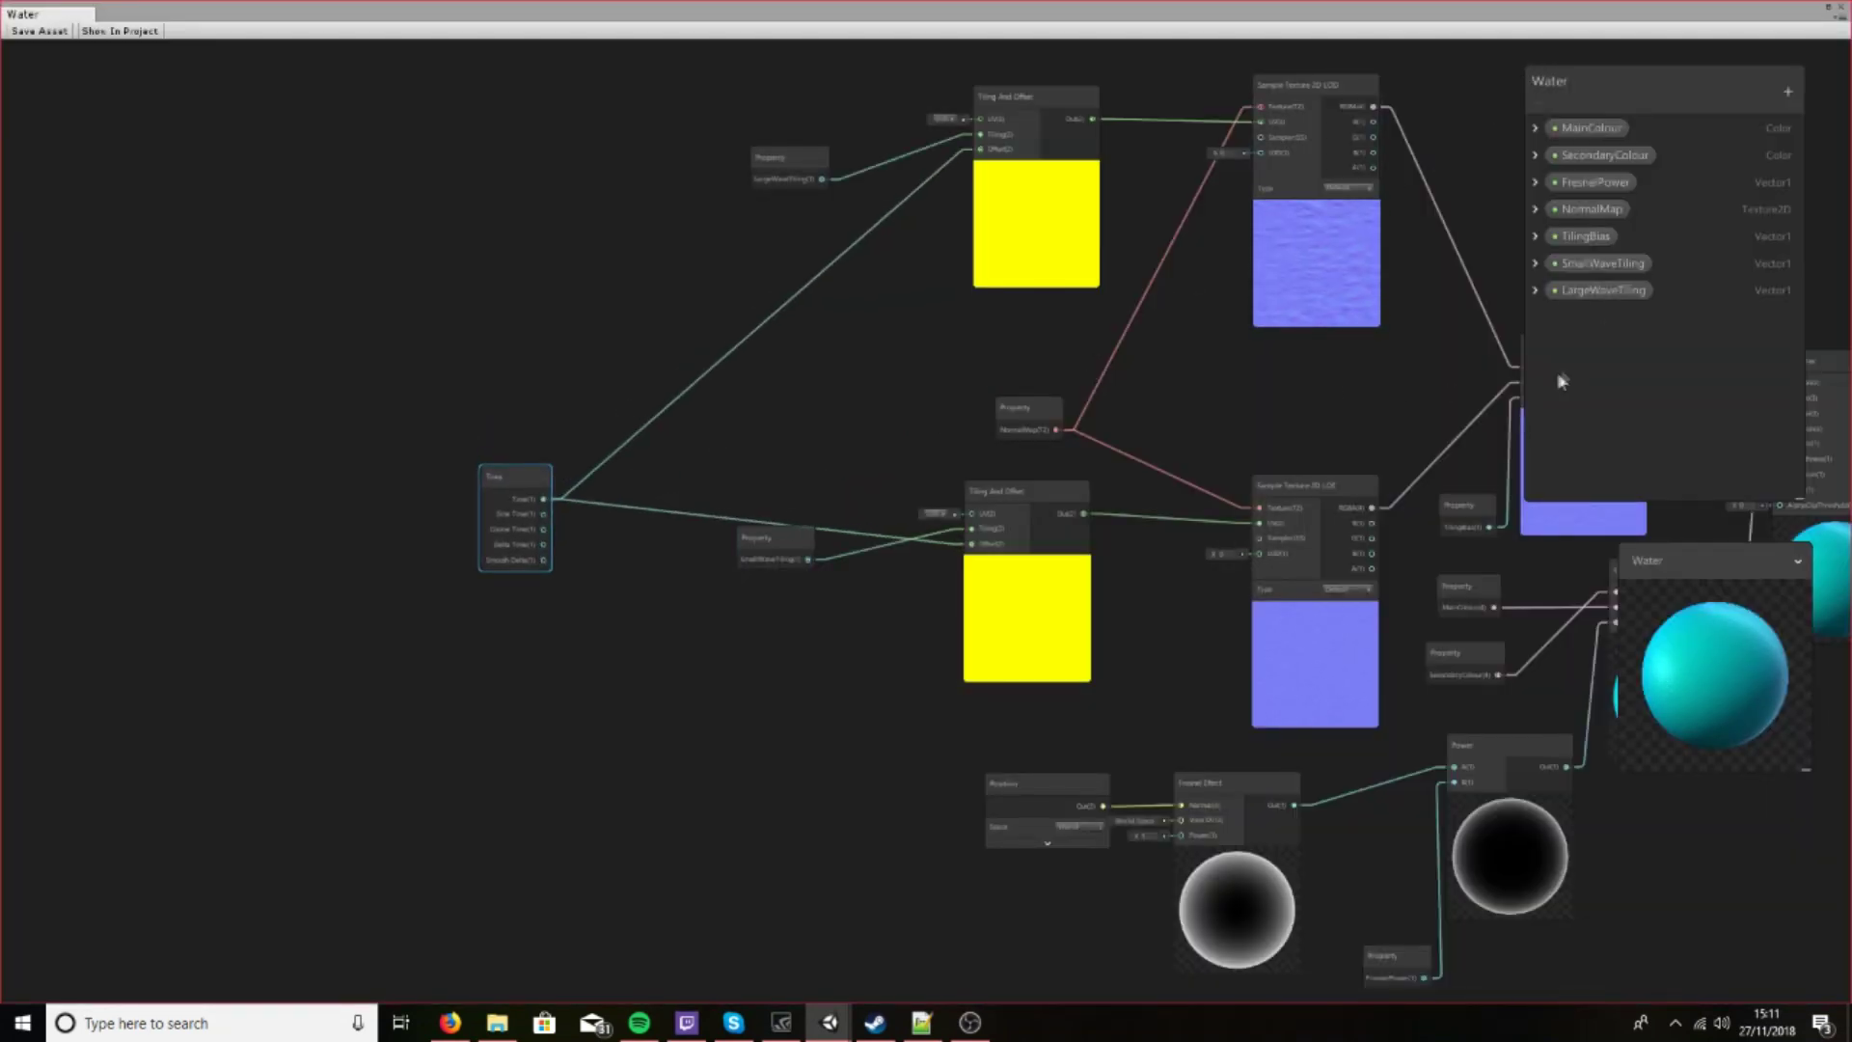
click(1787, 92)
click(1761, 113)
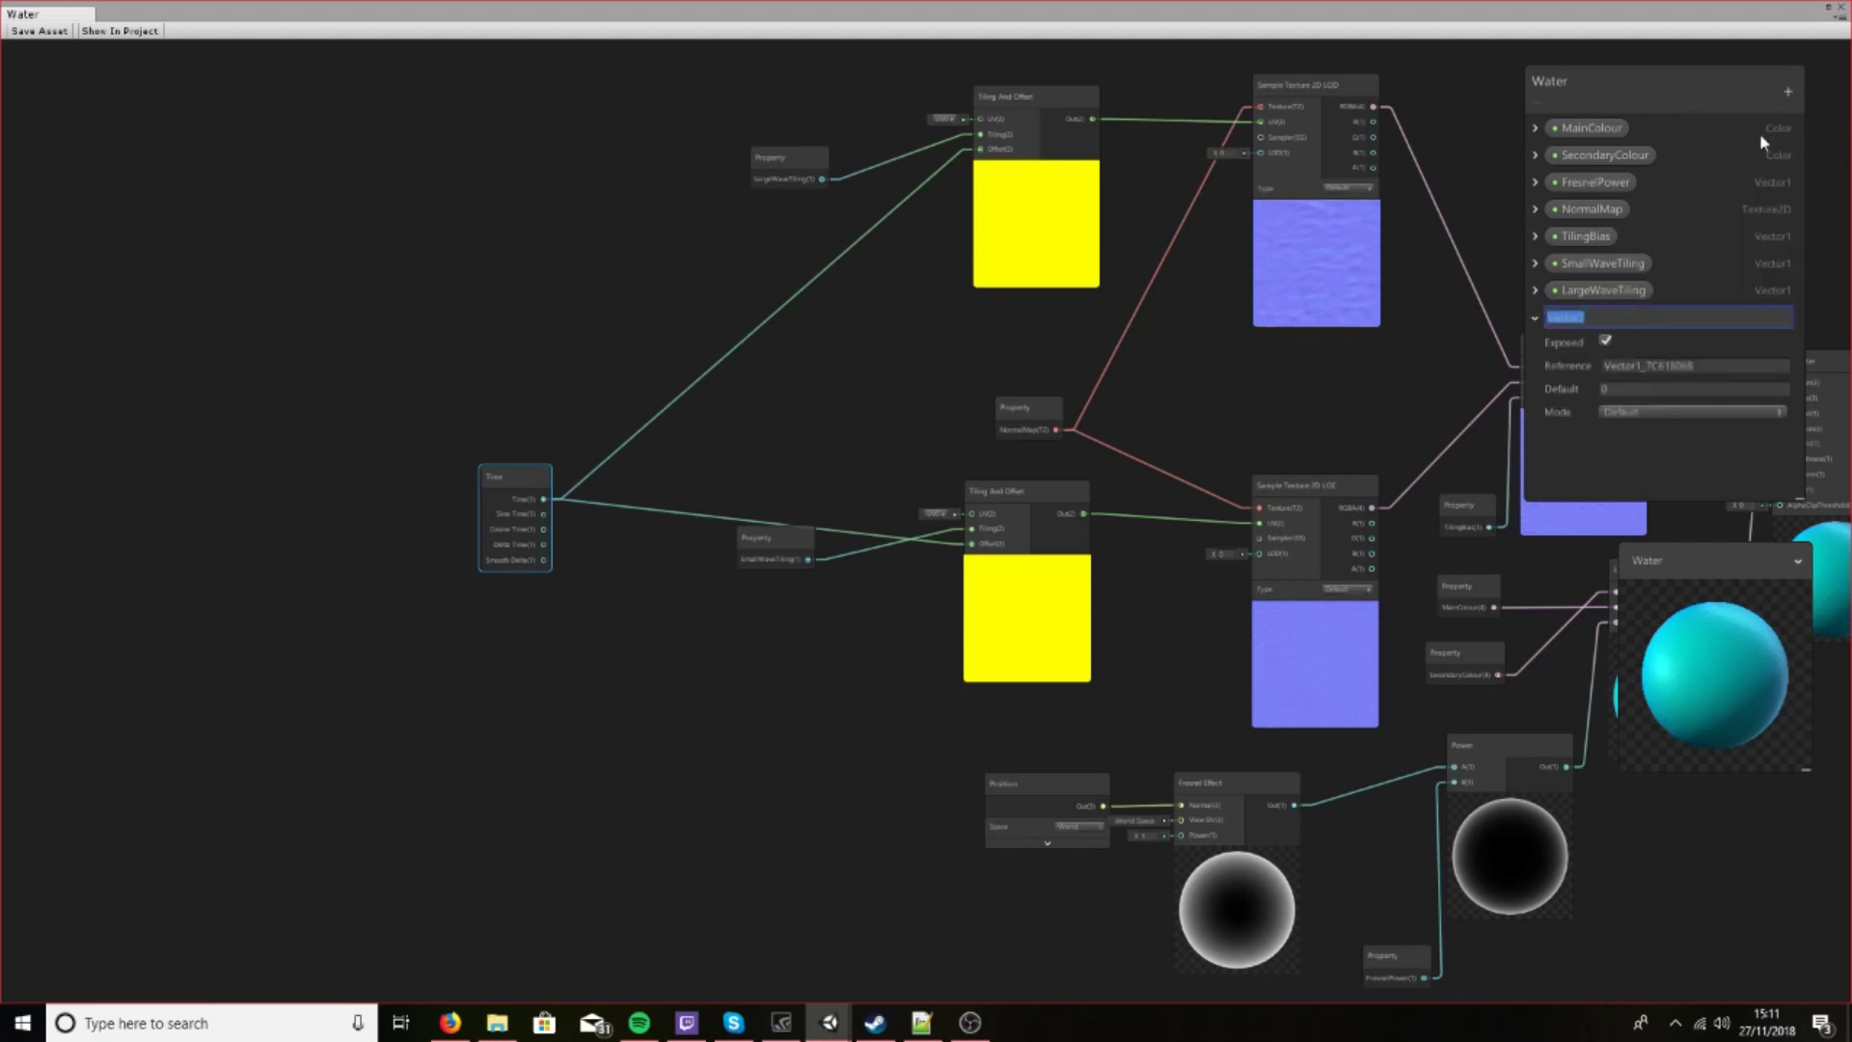
text(TimeOffset)
key(Return)
click(1634, 387)
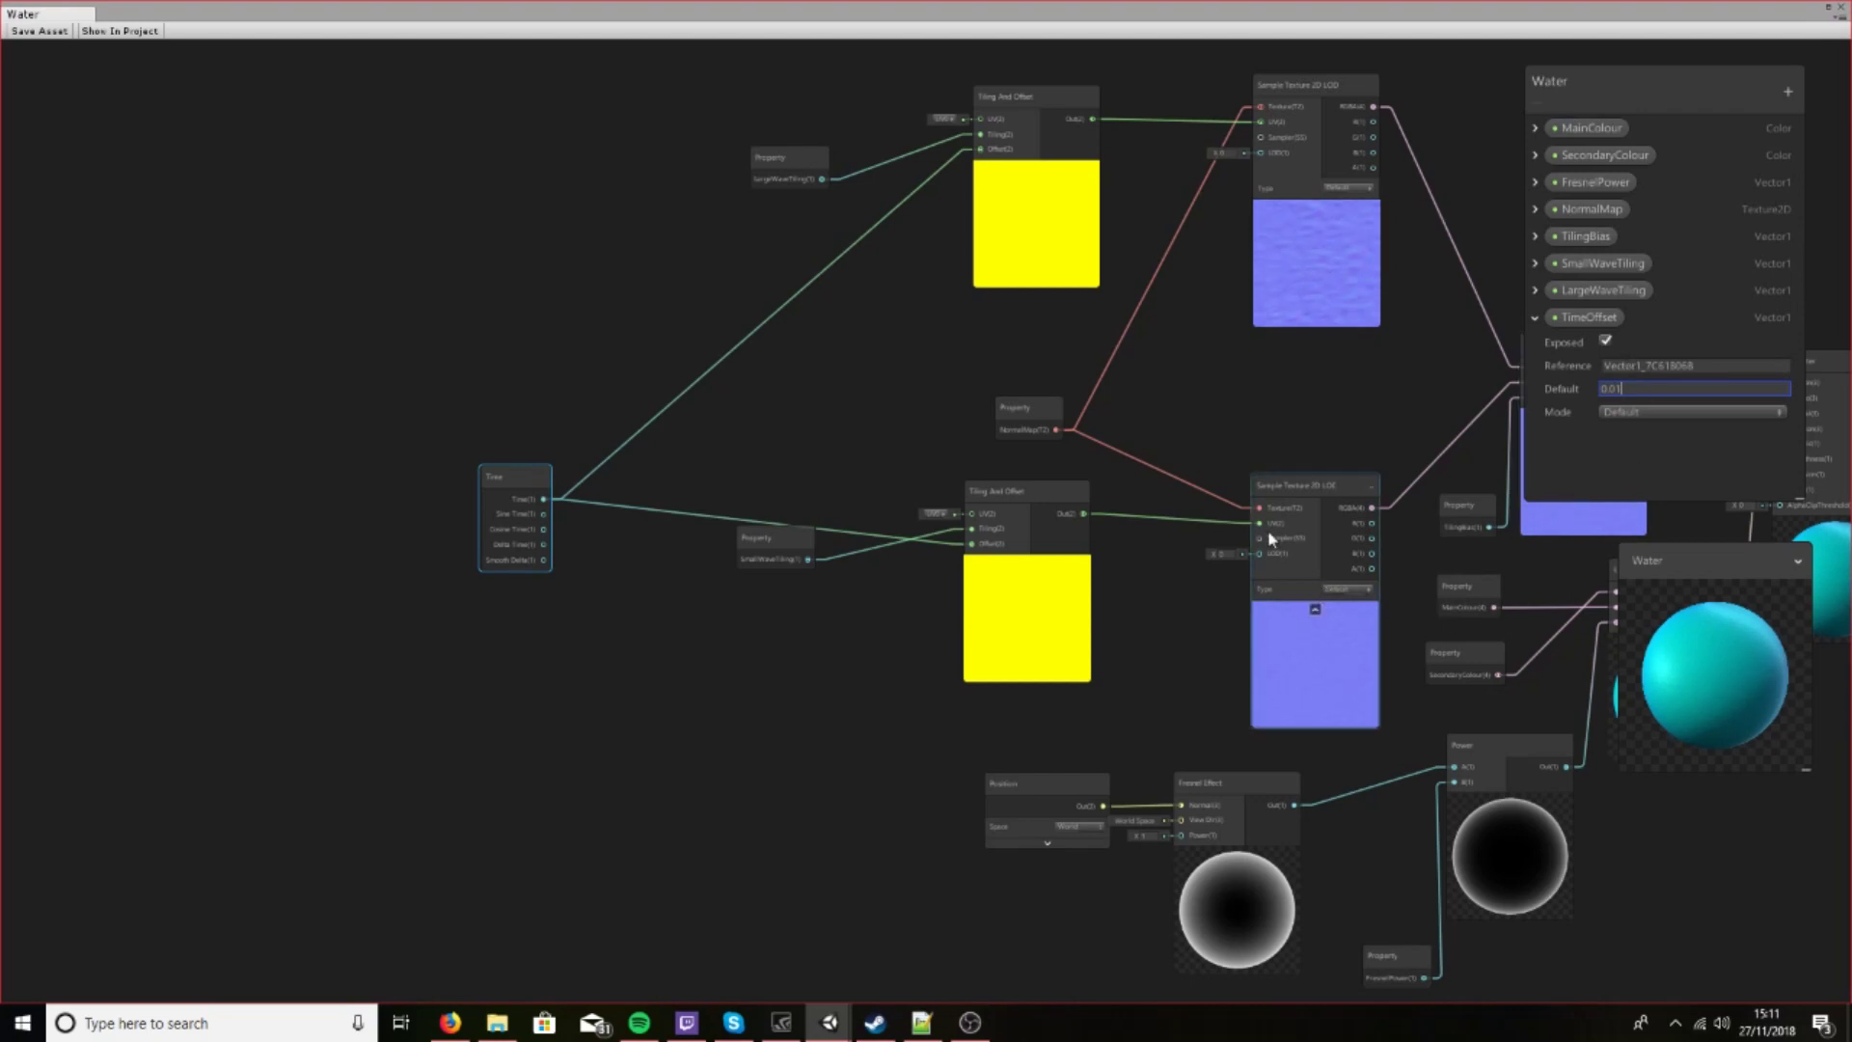
click(1534, 319)
click(1573, 318)
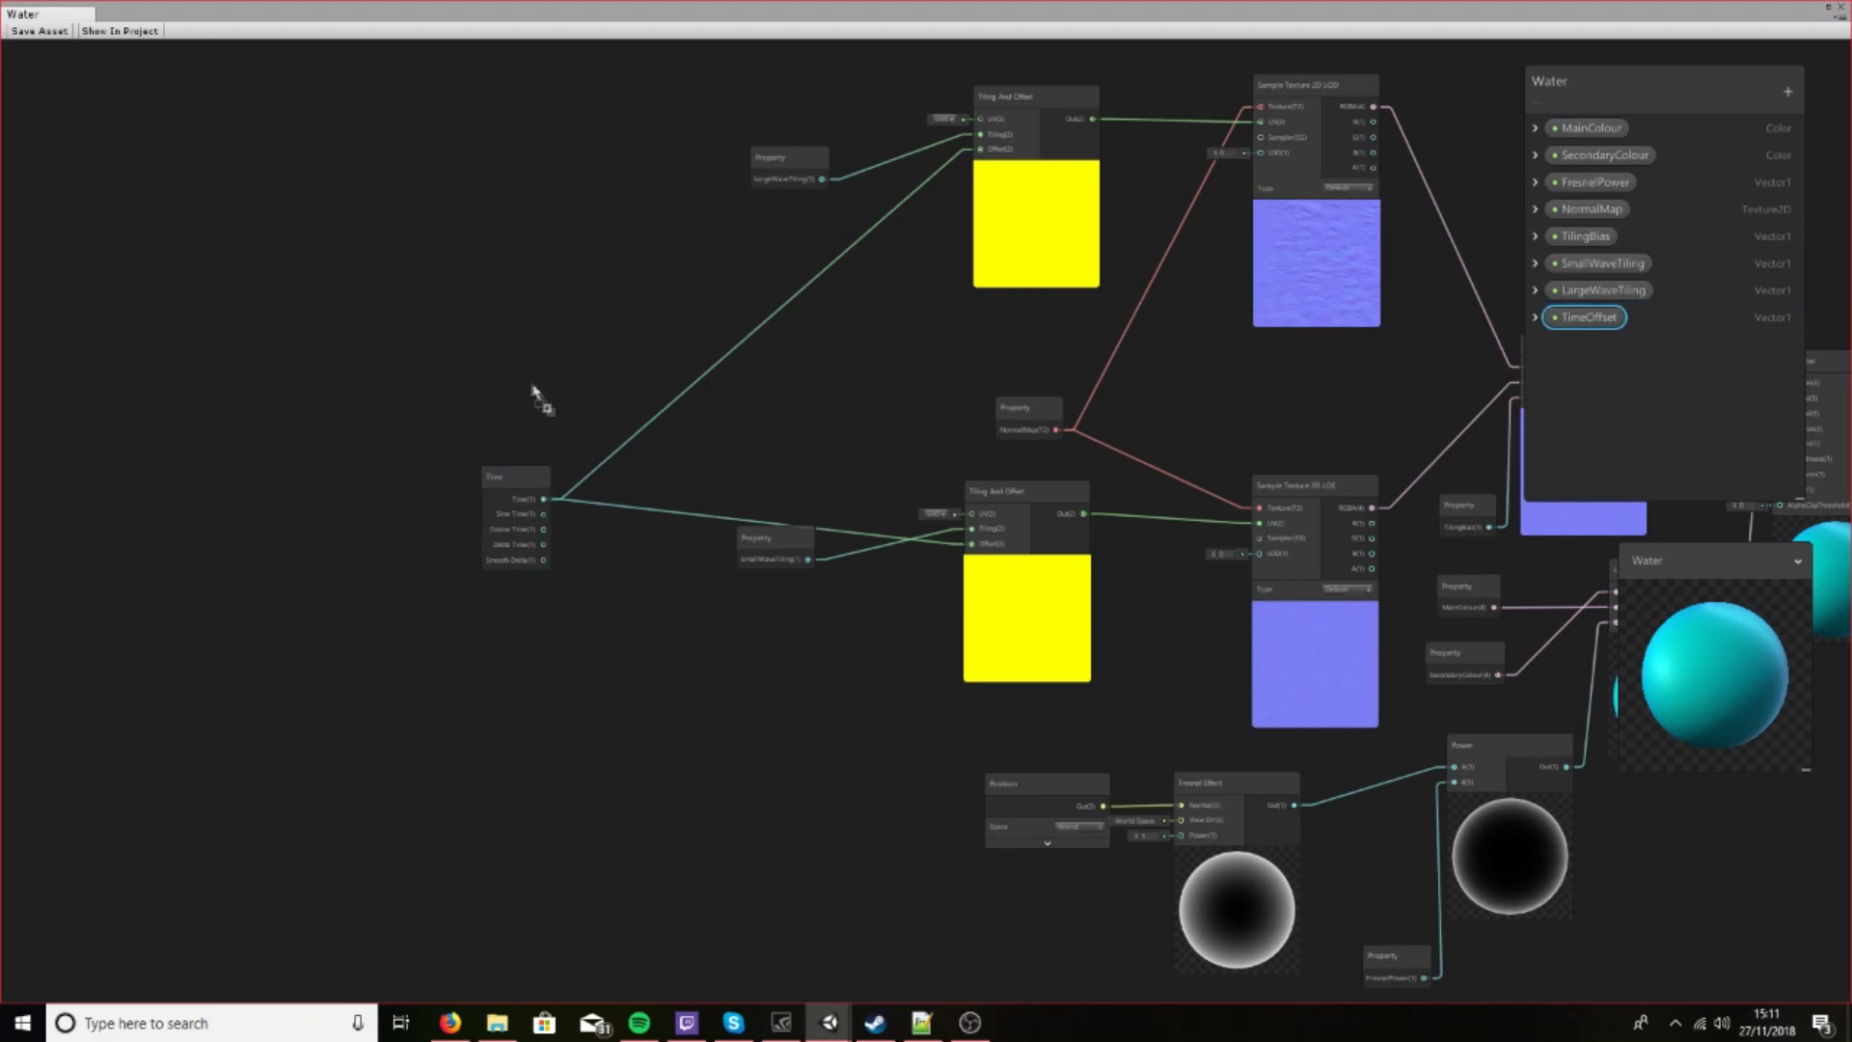
drag(500, 390, 506, 390)
Delete both connections running from the Time node to the Tiling And Offset nodes
click(607, 463)
key(Delete)
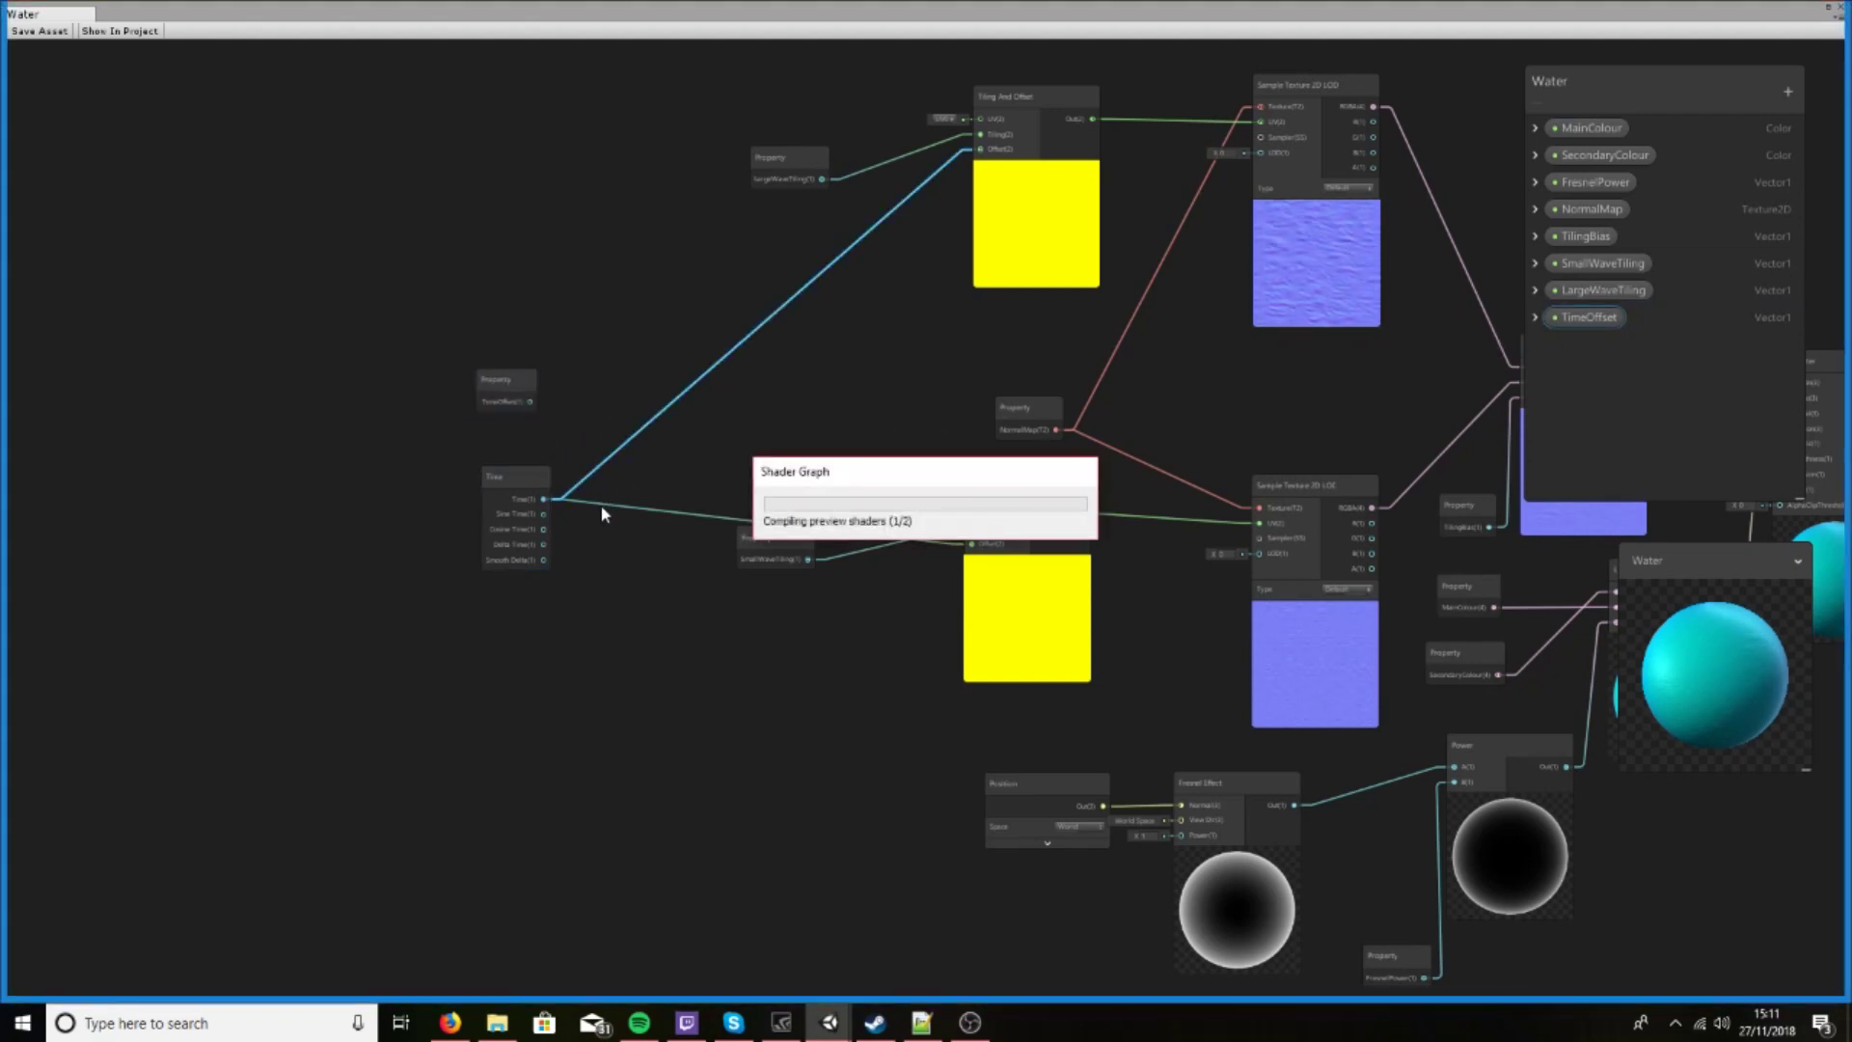
click(601, 505)
key(Delete)
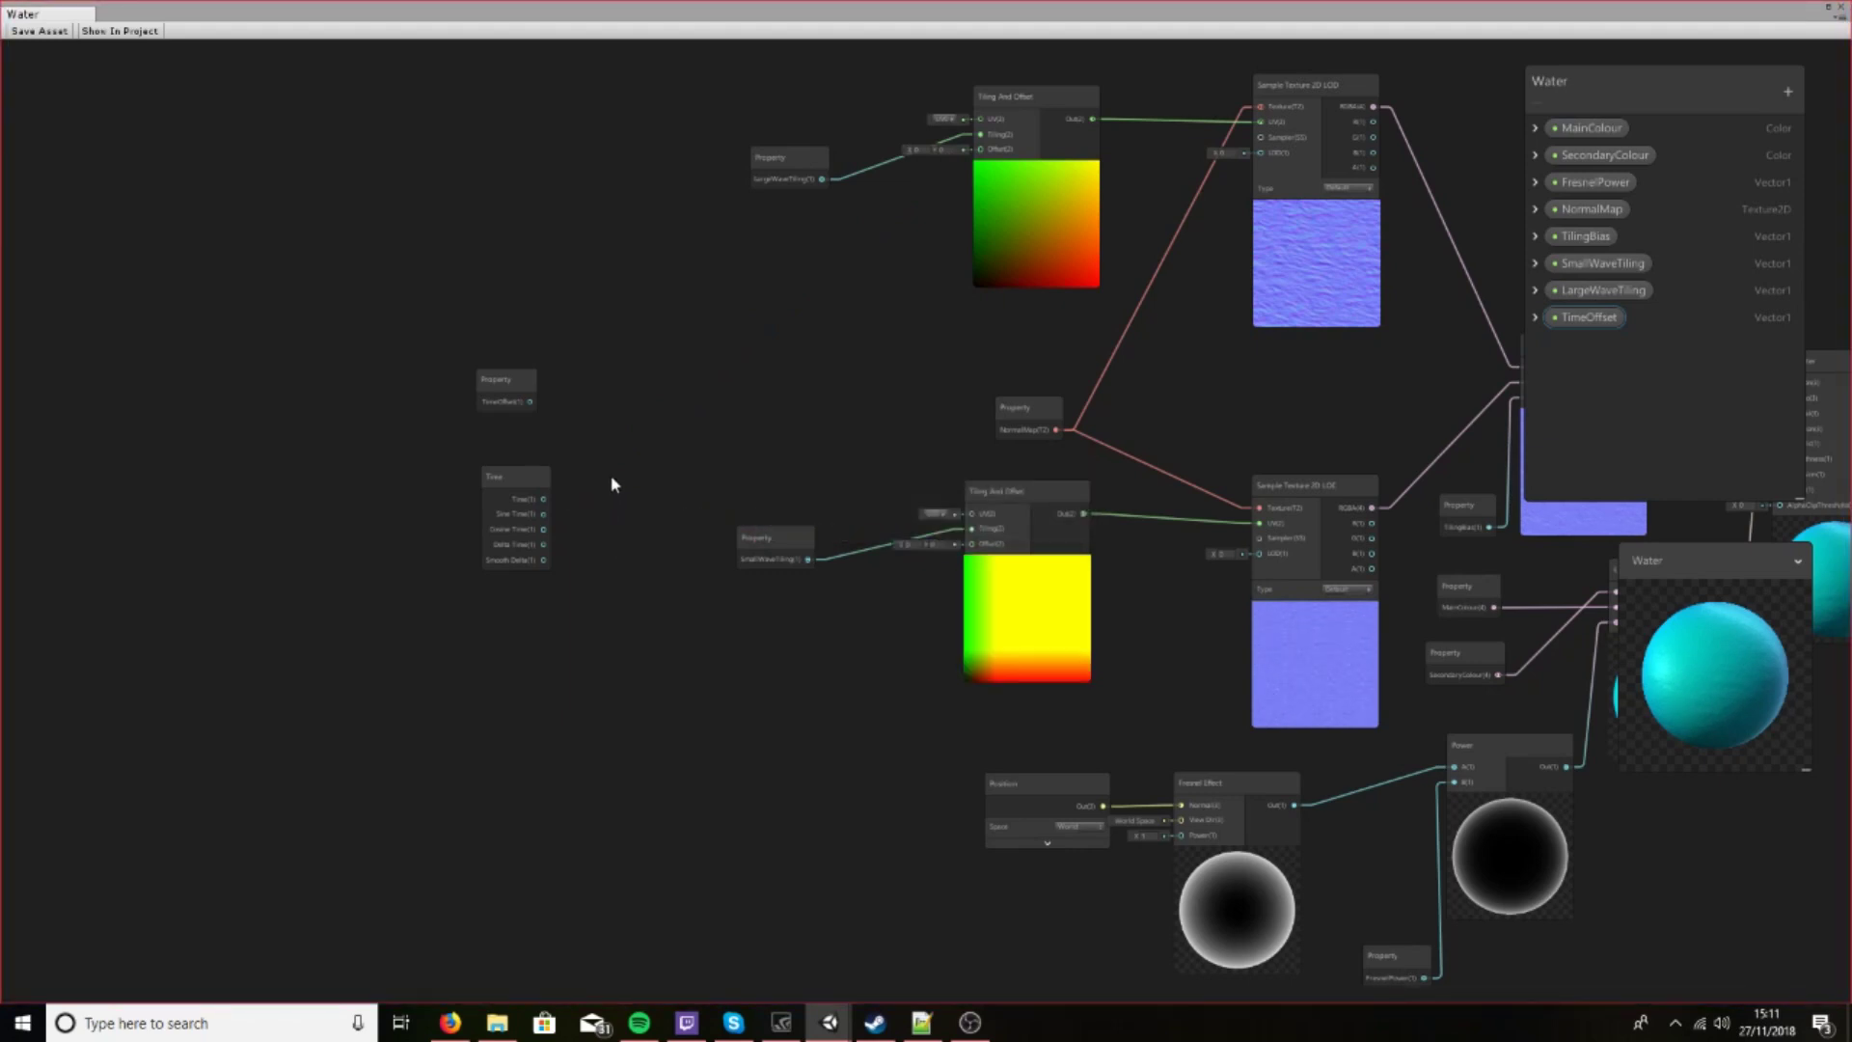
Add a Multiply node, feeding the TimeOffset property into input A and the Time output into input B
right_click(613, 479)
click(635, 489)
text(multiply)
key(Return)
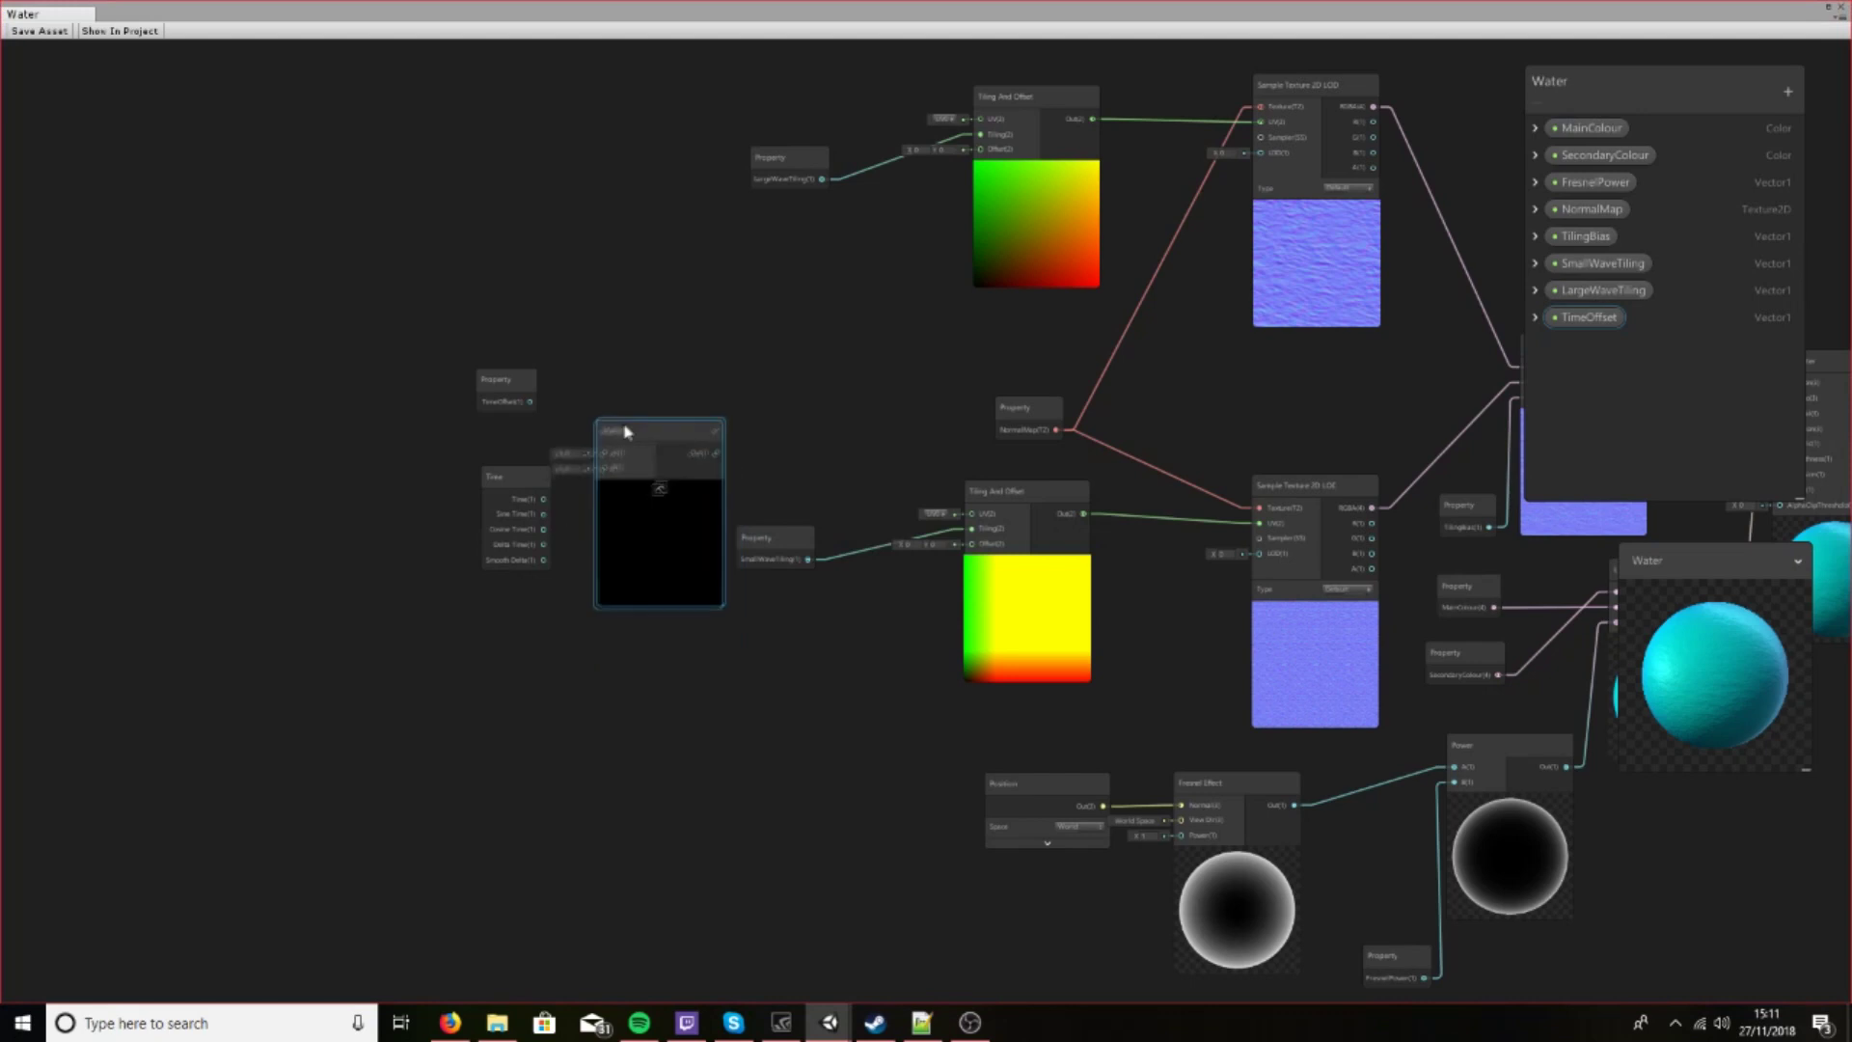
drag(625, 431, 663, 417)
drag(543, 498, 641, 450)
click(498, 388)
drag(498, 388, 640, 434)
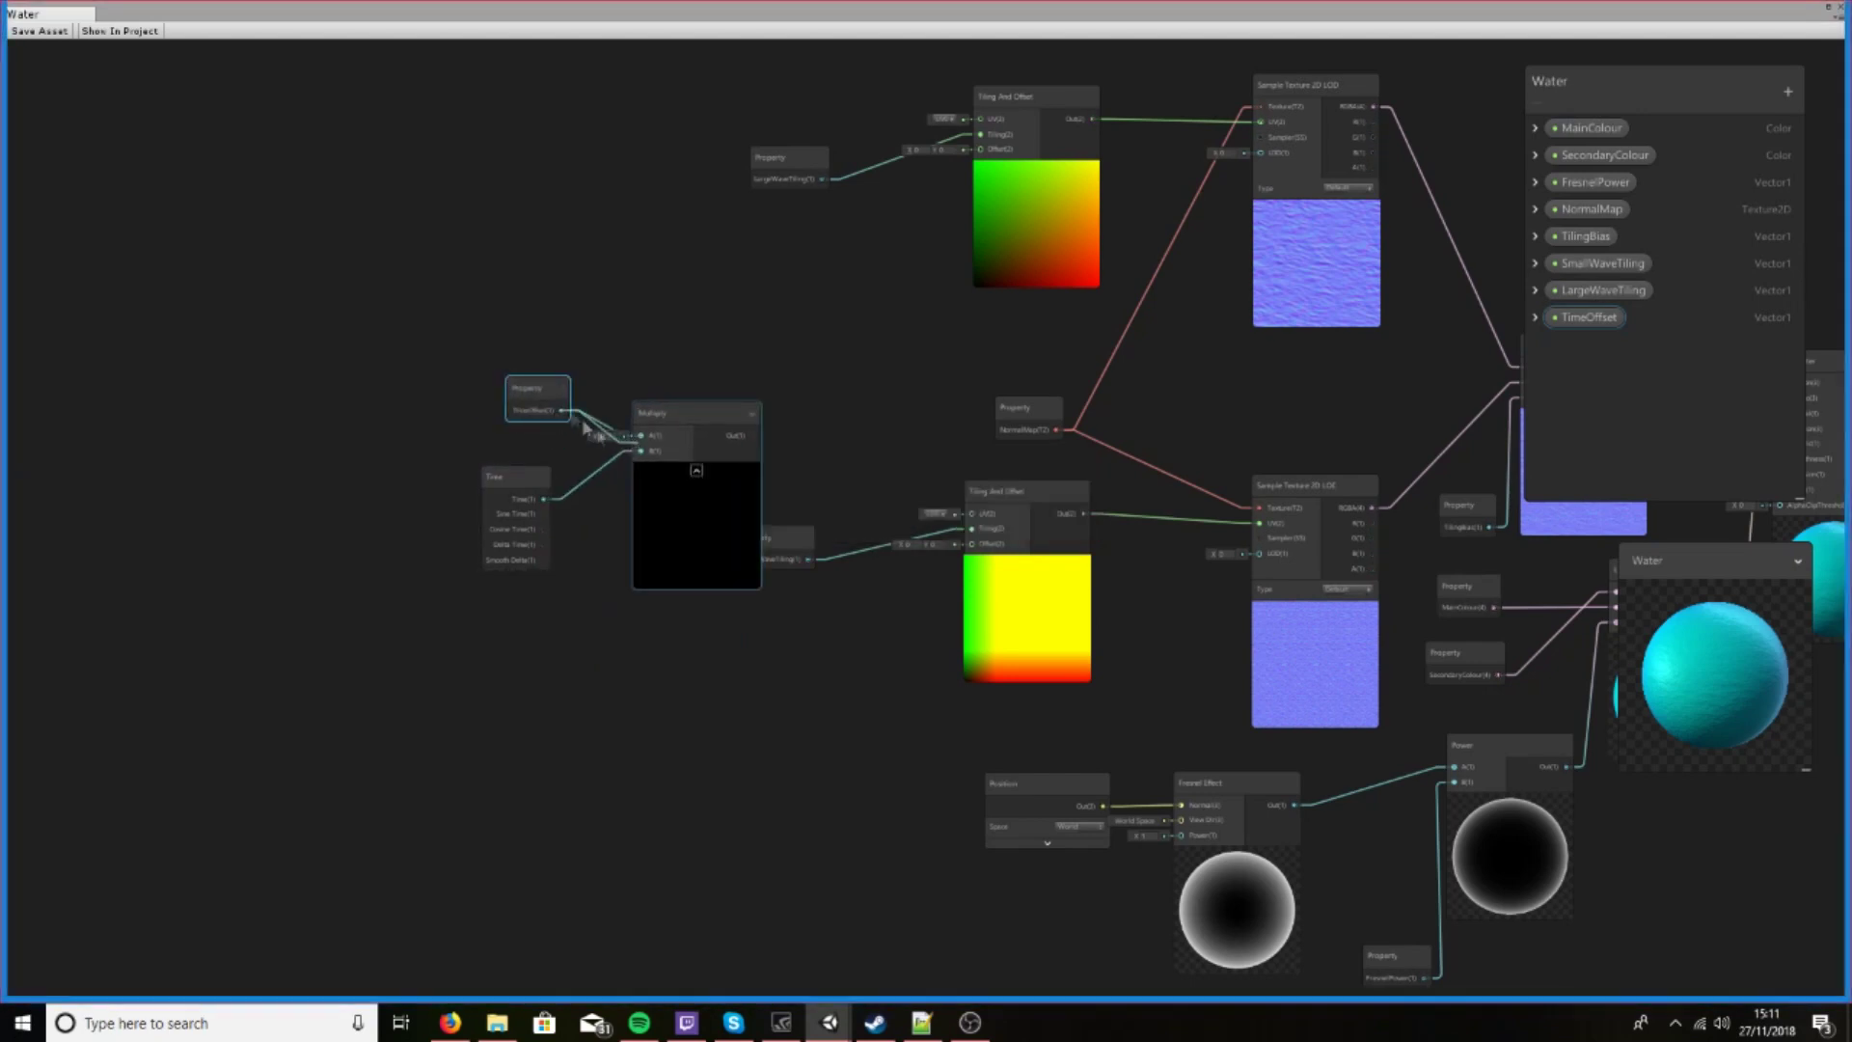
Connect the Multiply output to the Offset inputs of both Tiling And Offset nodes and save the shader asset
drag(753, 435, 977, 152)
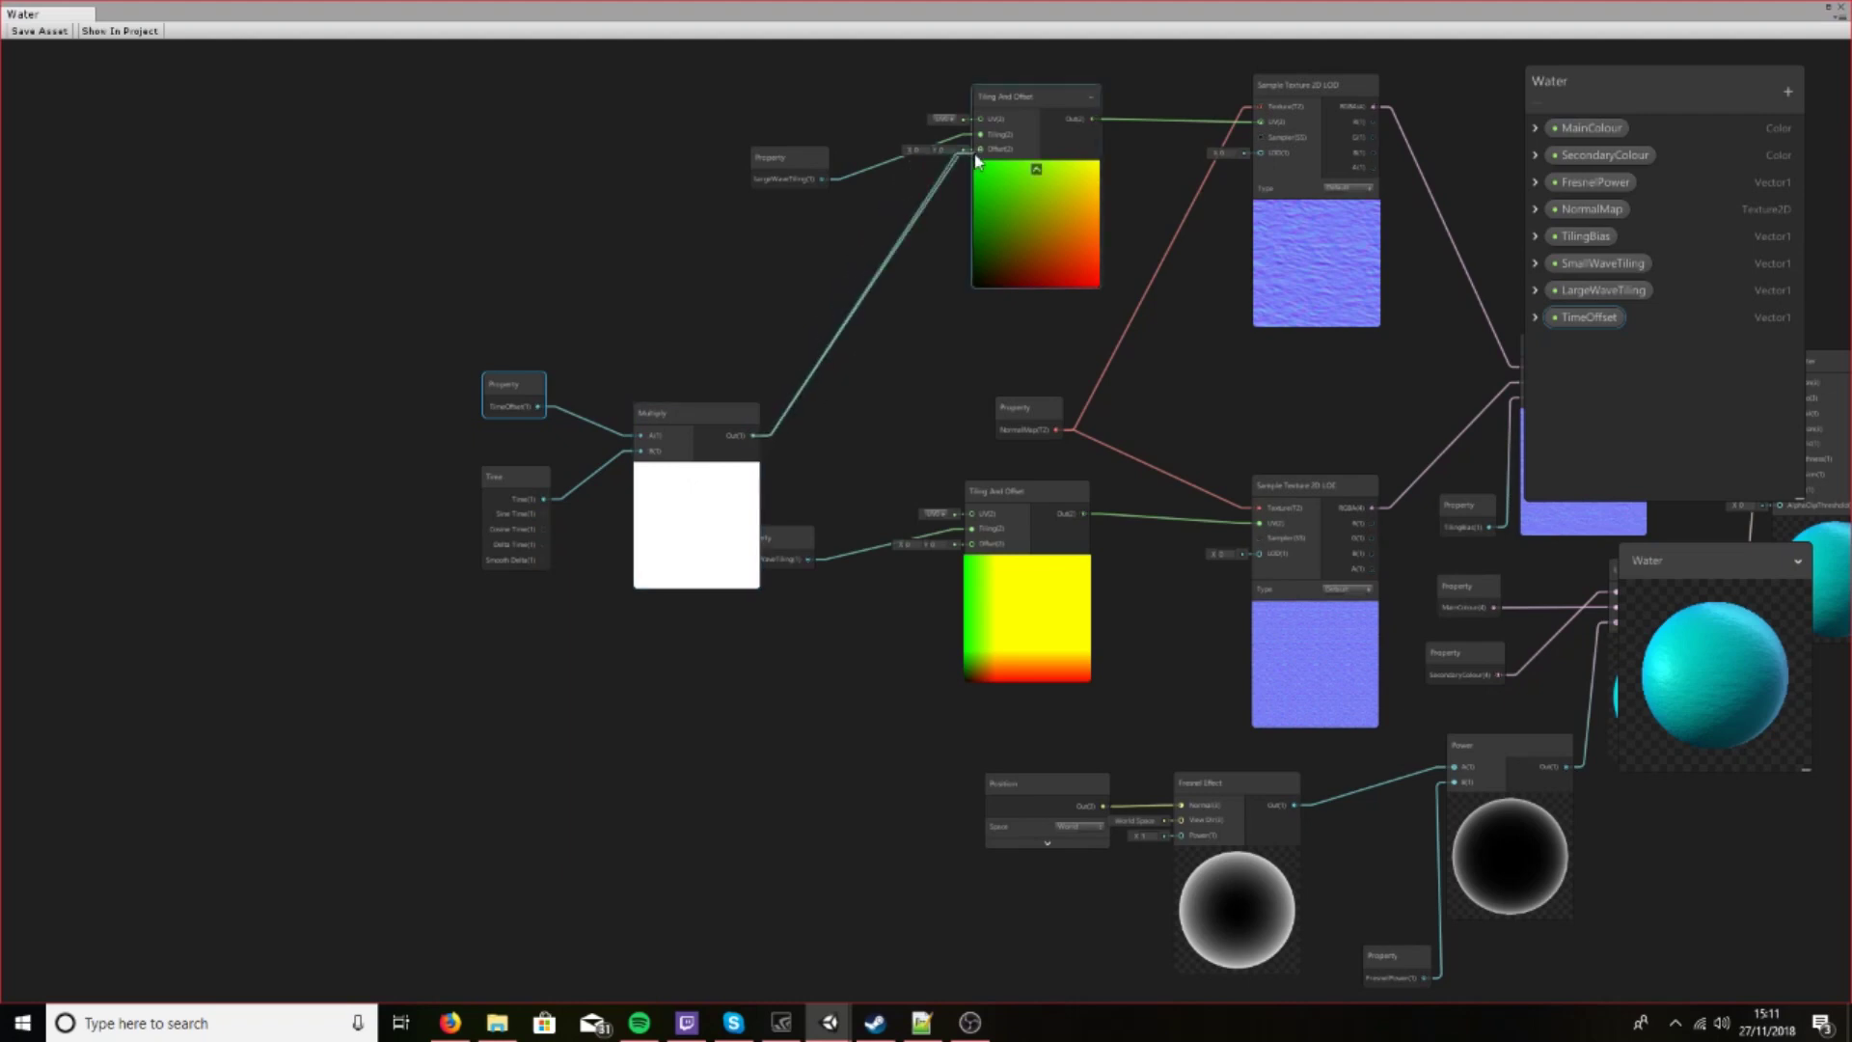
drag(753, 435, 971, 543)
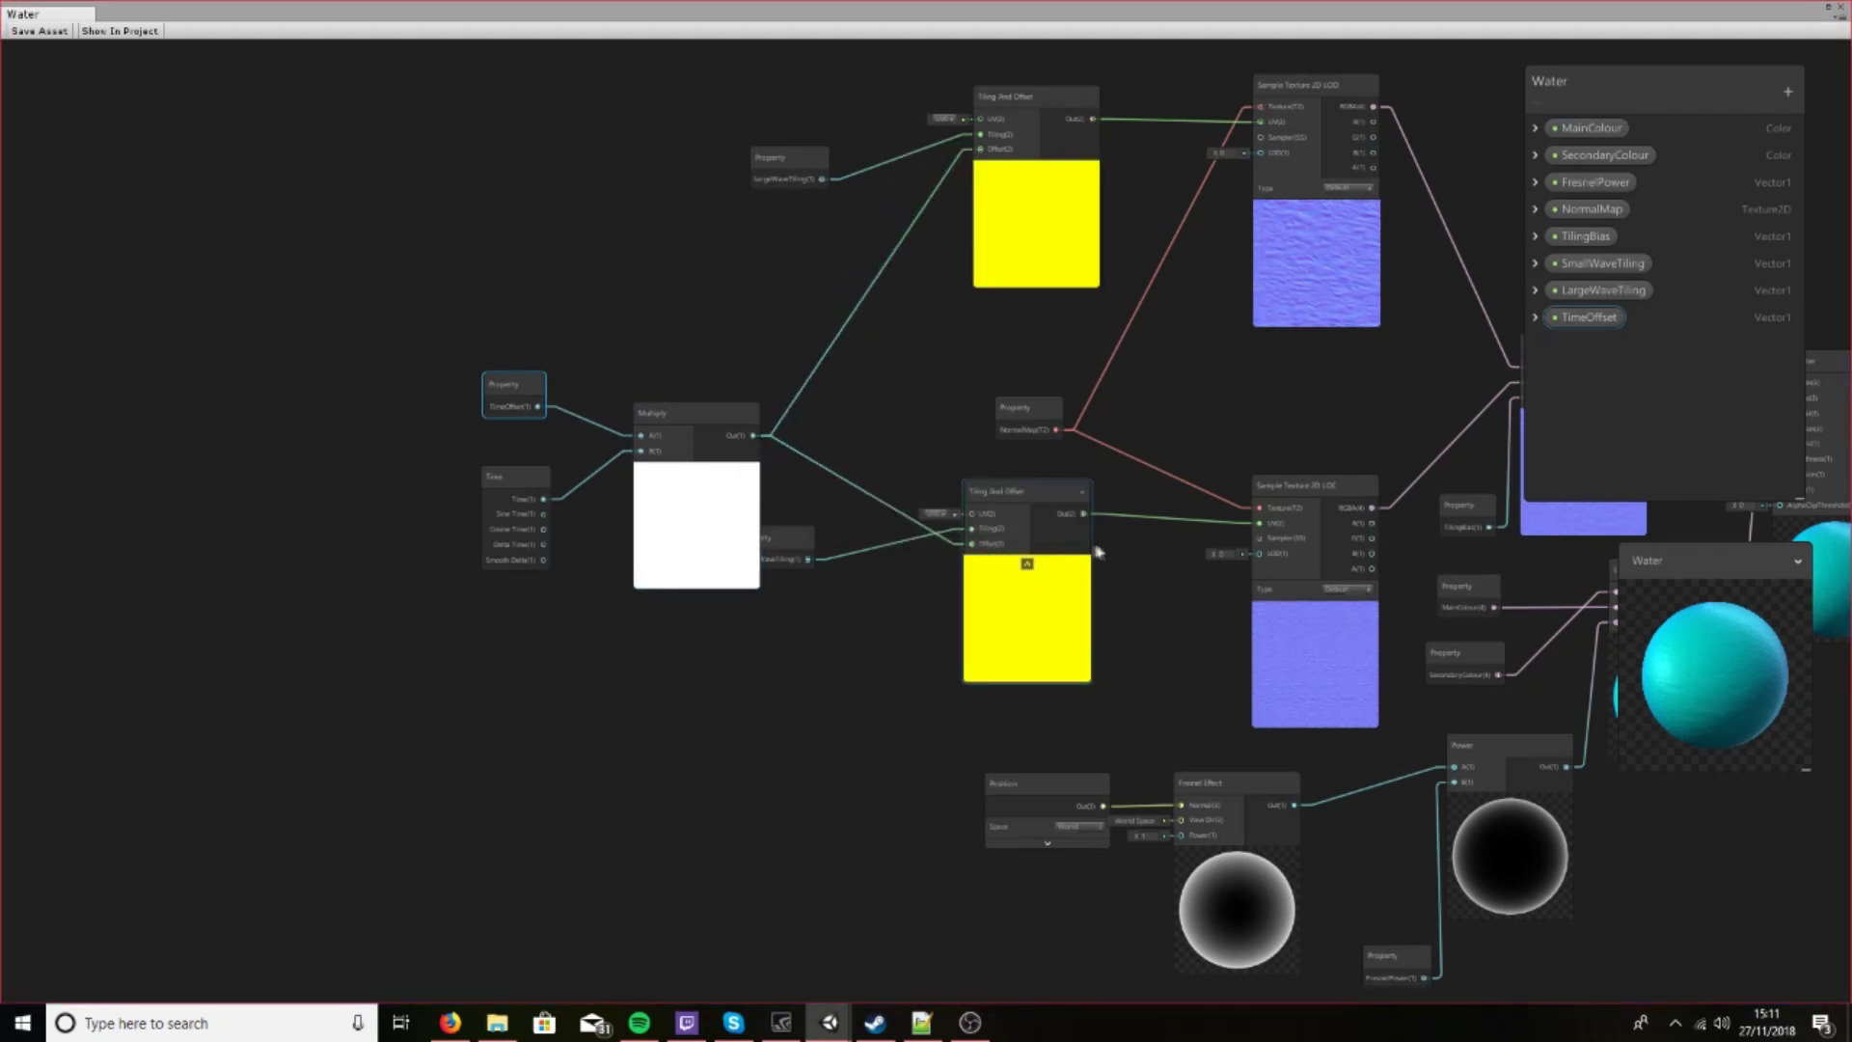
click(58, 29)
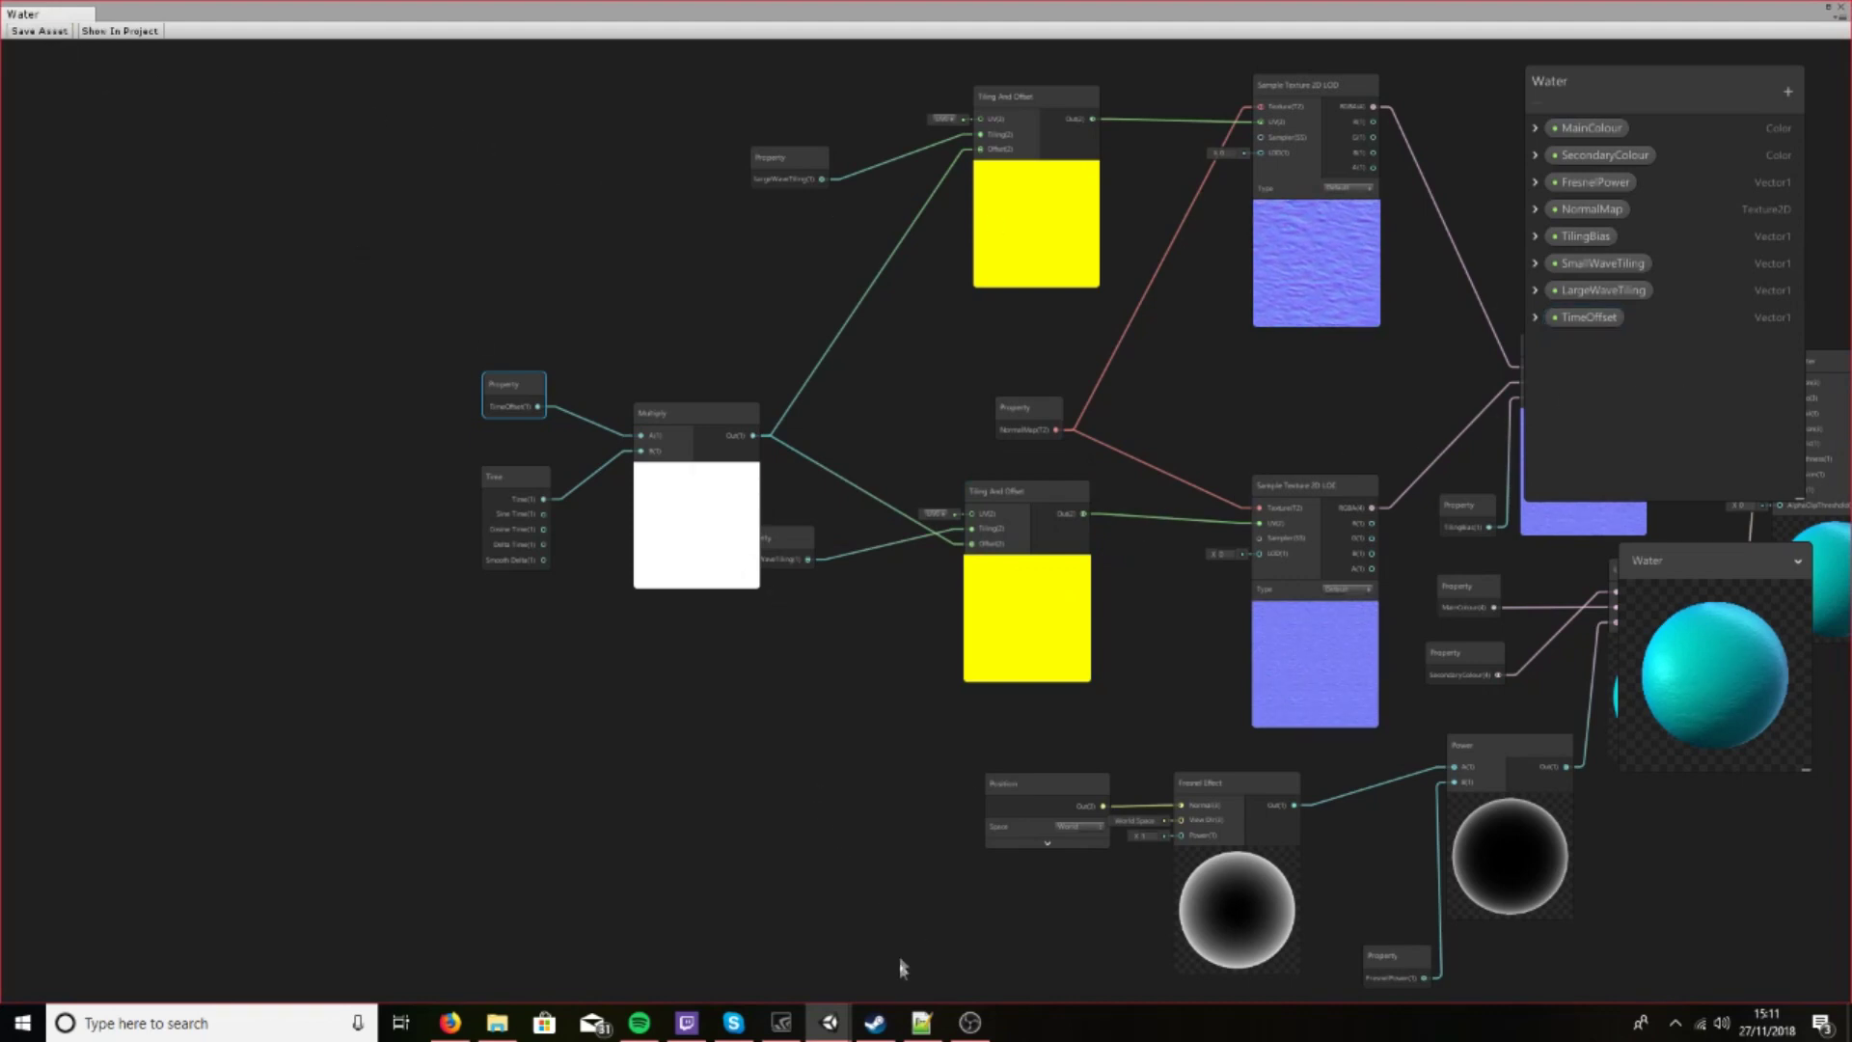
Move the graph window aside, check the wave speed on the water plane in the scene, and maximize the graph again
click(1826, 8)
drag(1214, 80, 1142, 853)
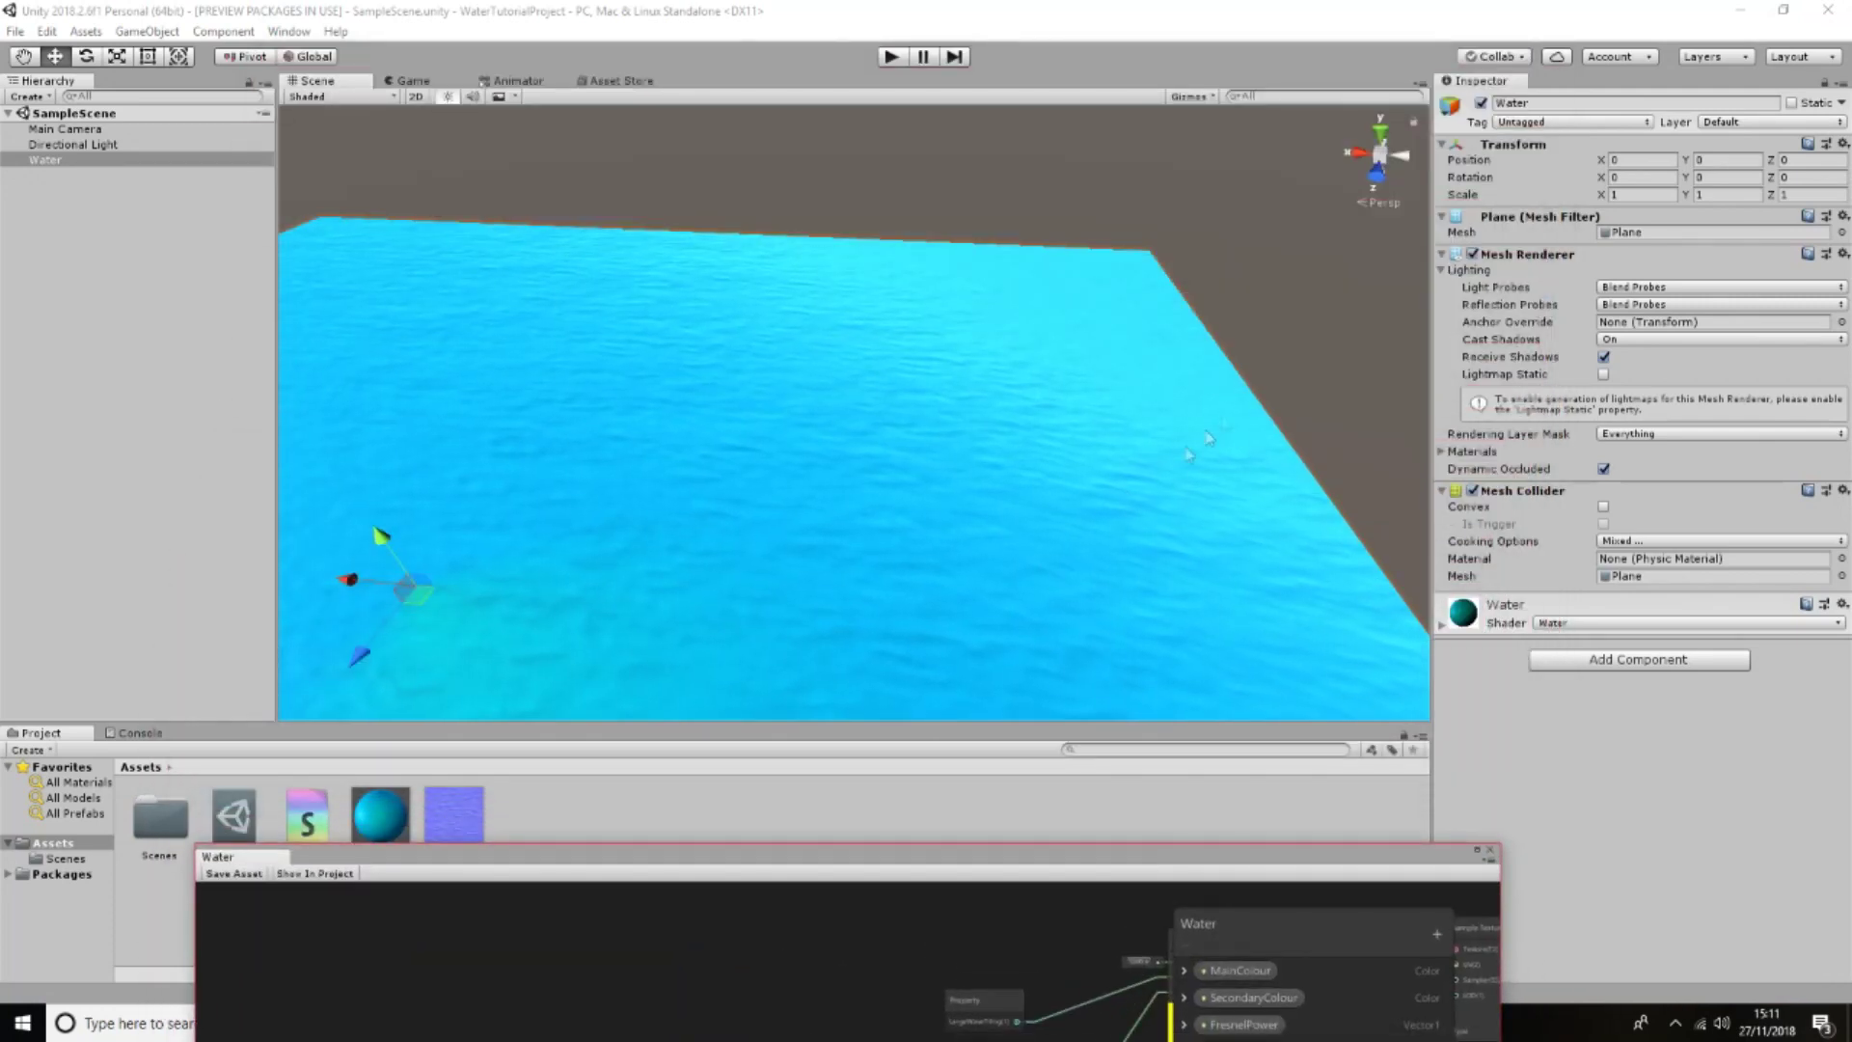
alt+drag(1217, 374, 855, 393)
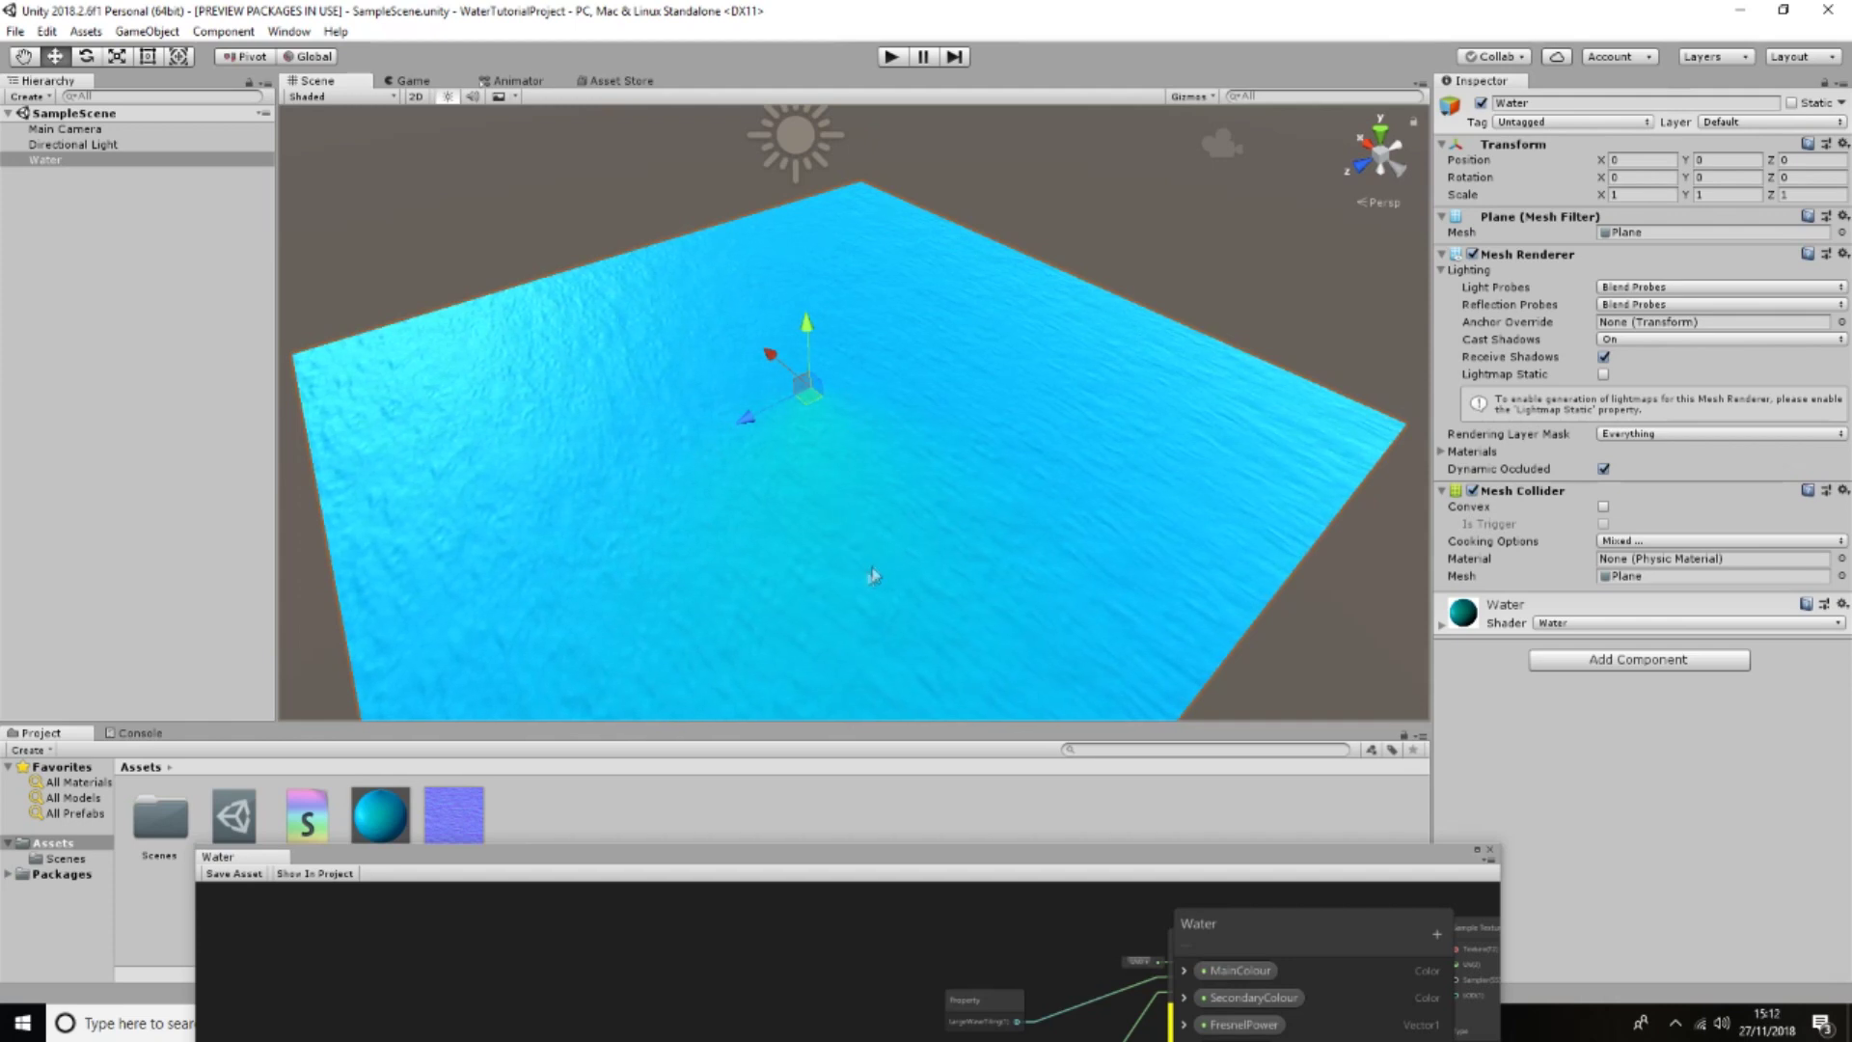
drag(774, 854, 802, 234)
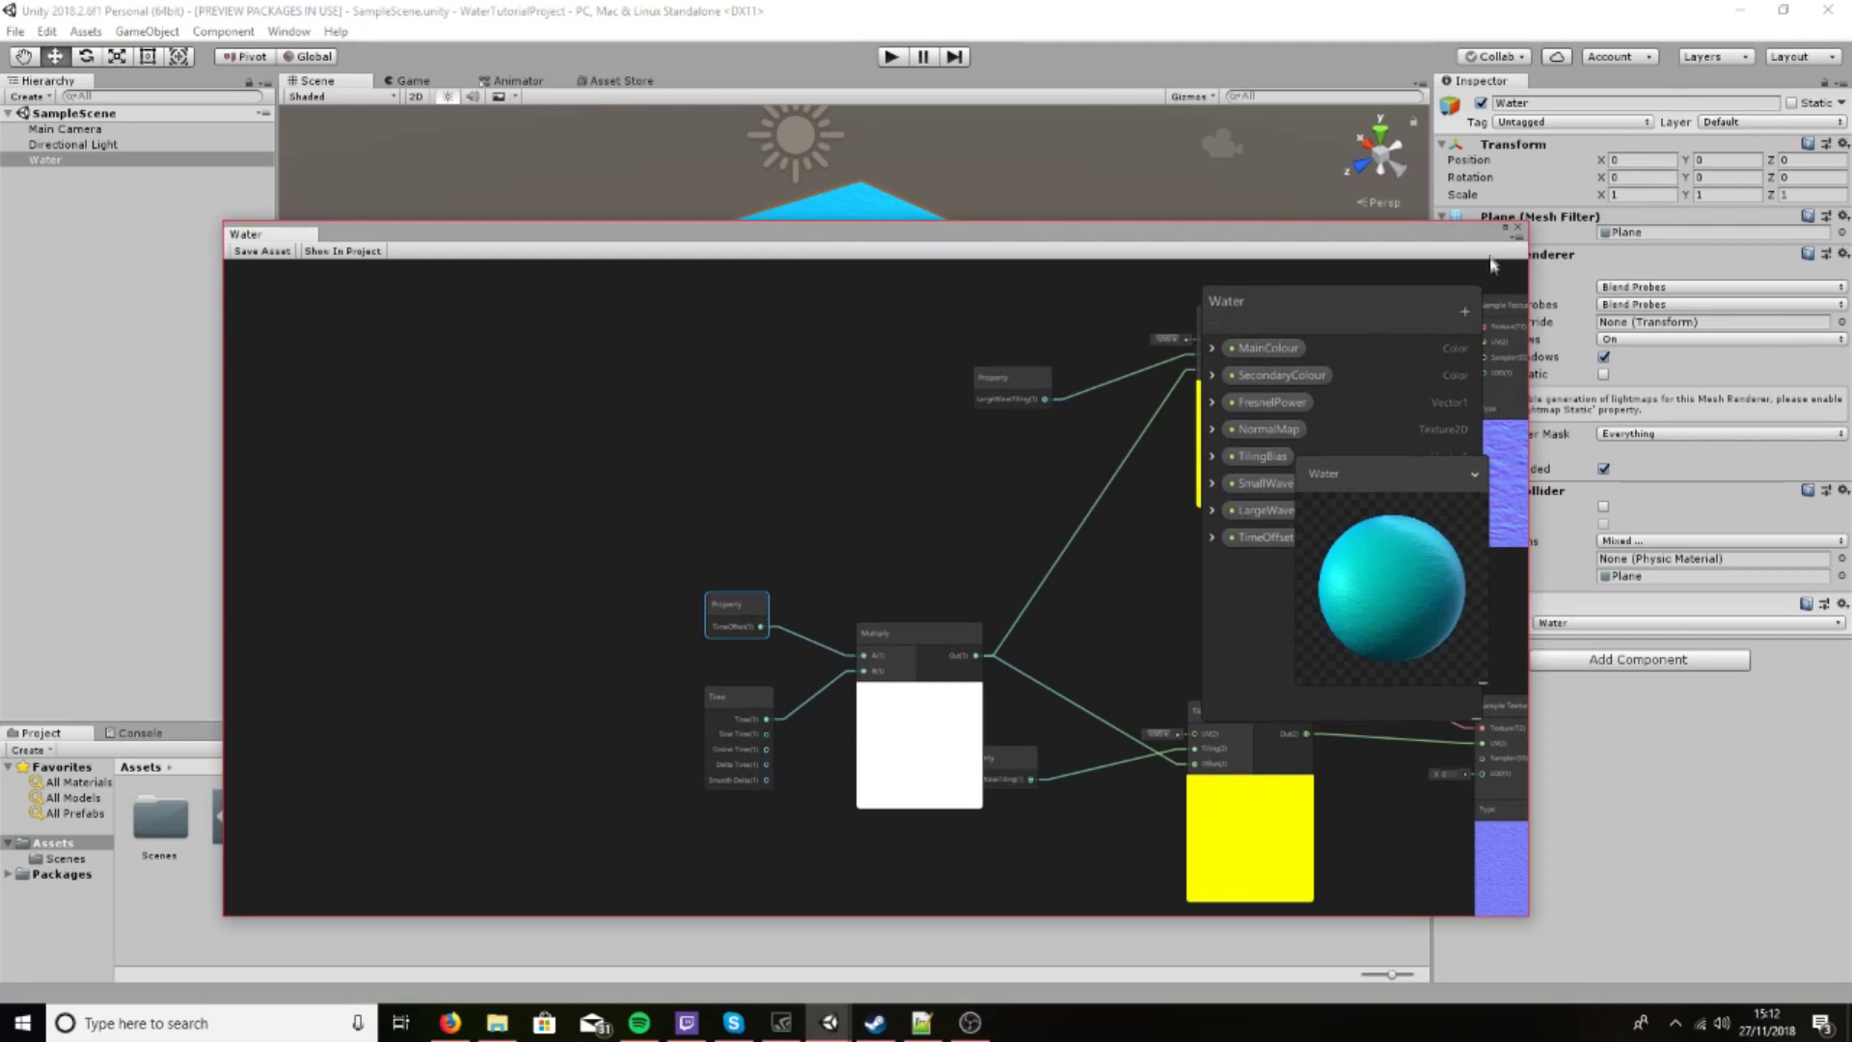
click(1505, 228)
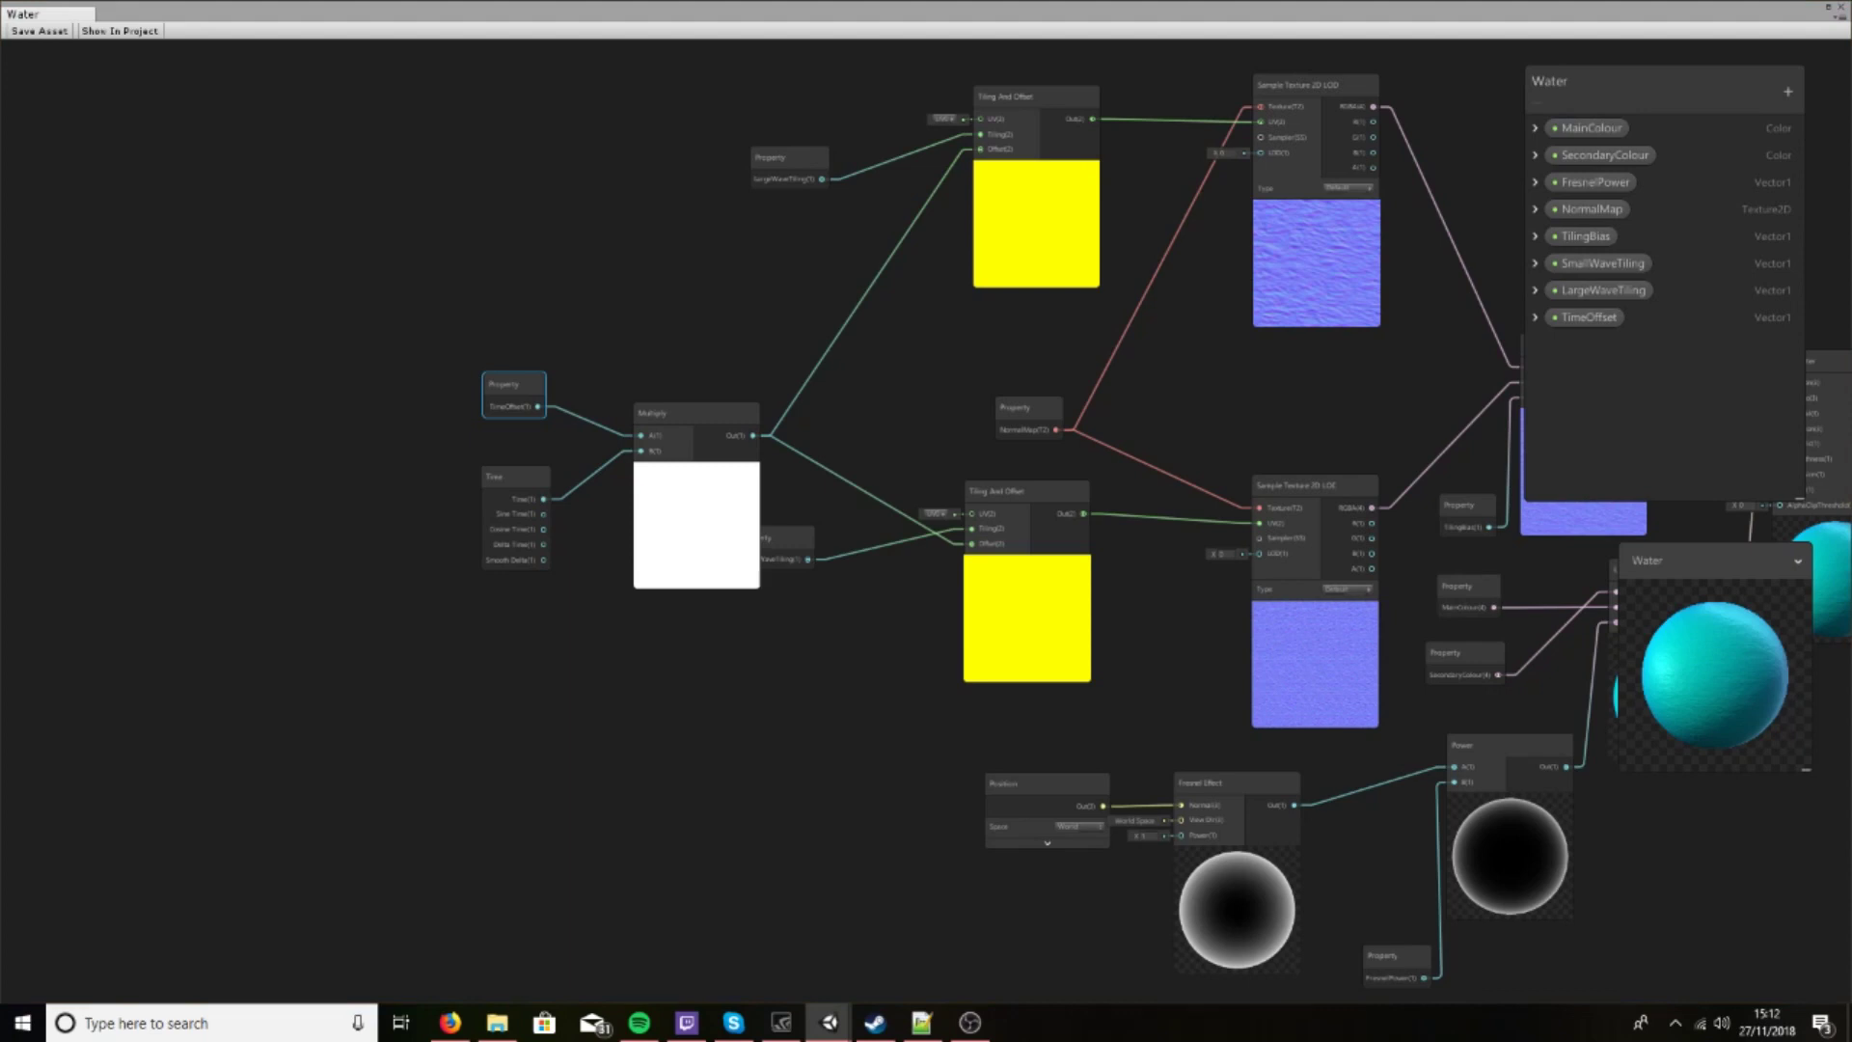
Review the node network from the wave normal samples through to the PBR Master node and its Position input
middle_drag(356, 629, 133, 672)
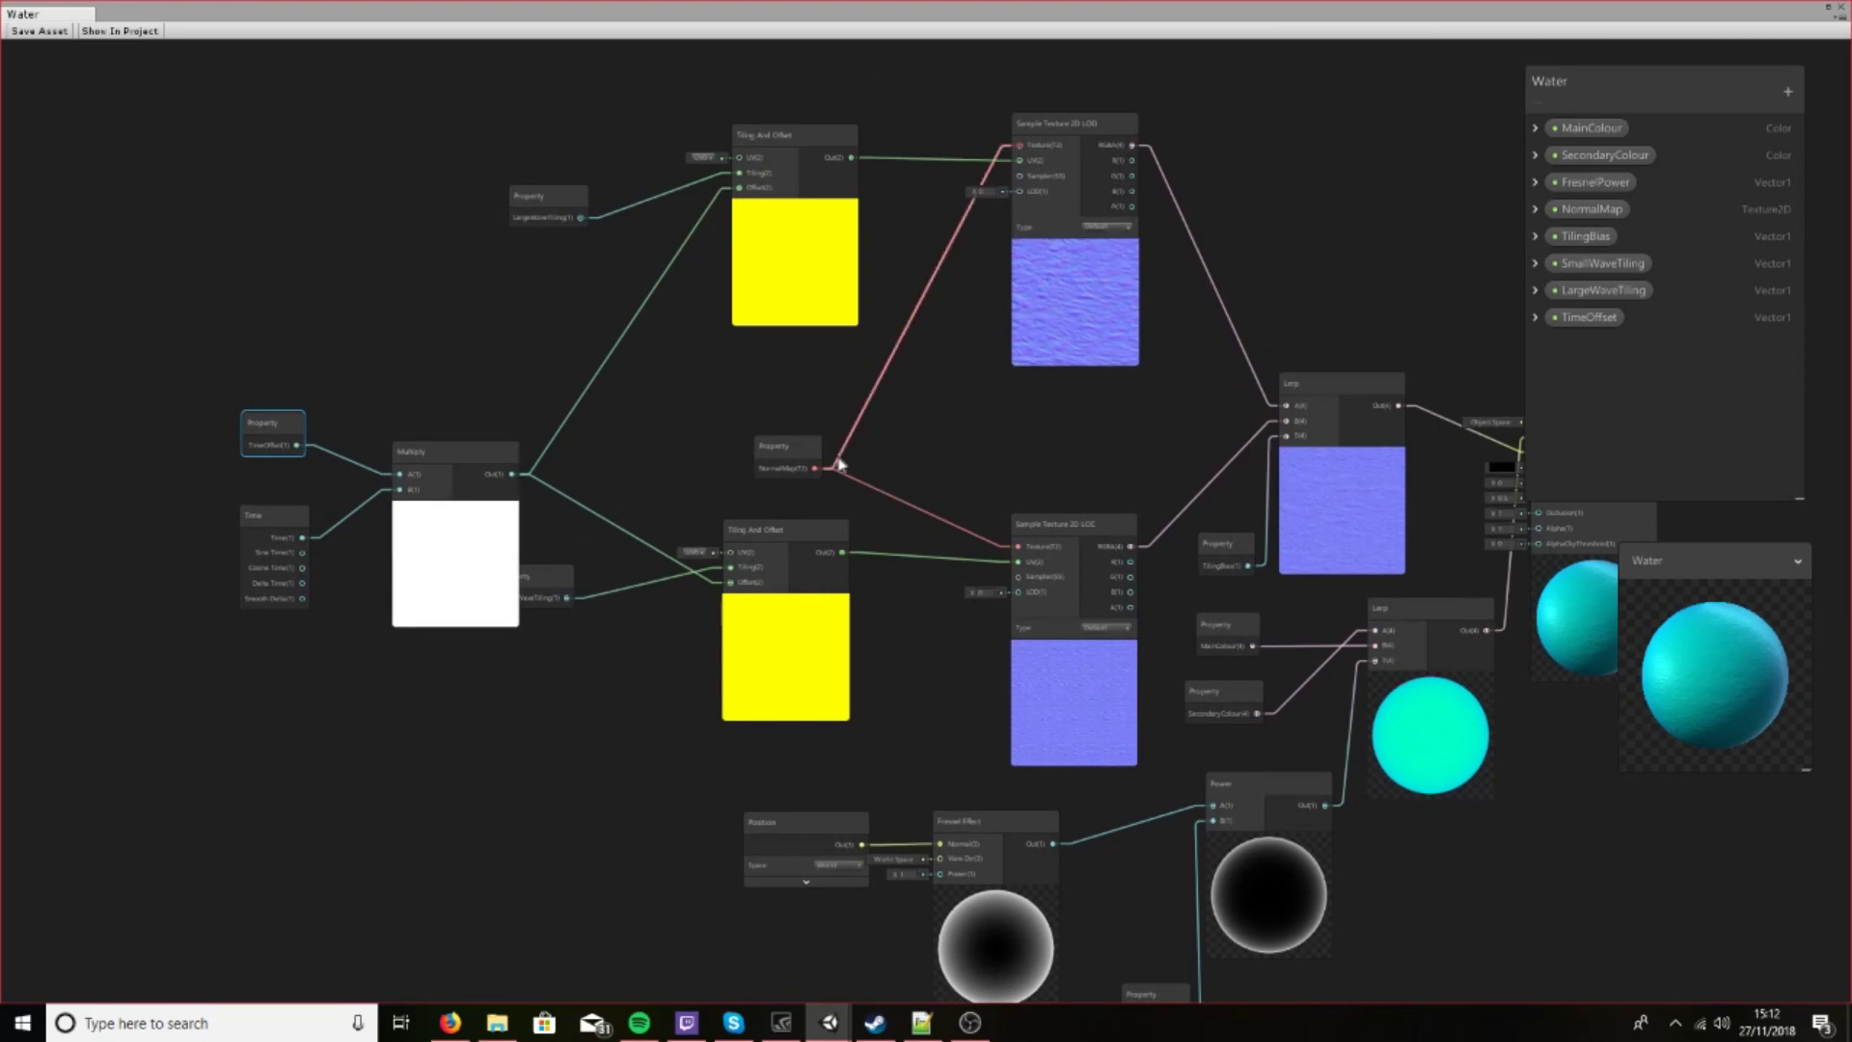
middle_drag(826, 465, 569, 609)
scroll(1261, 607, up, 3)
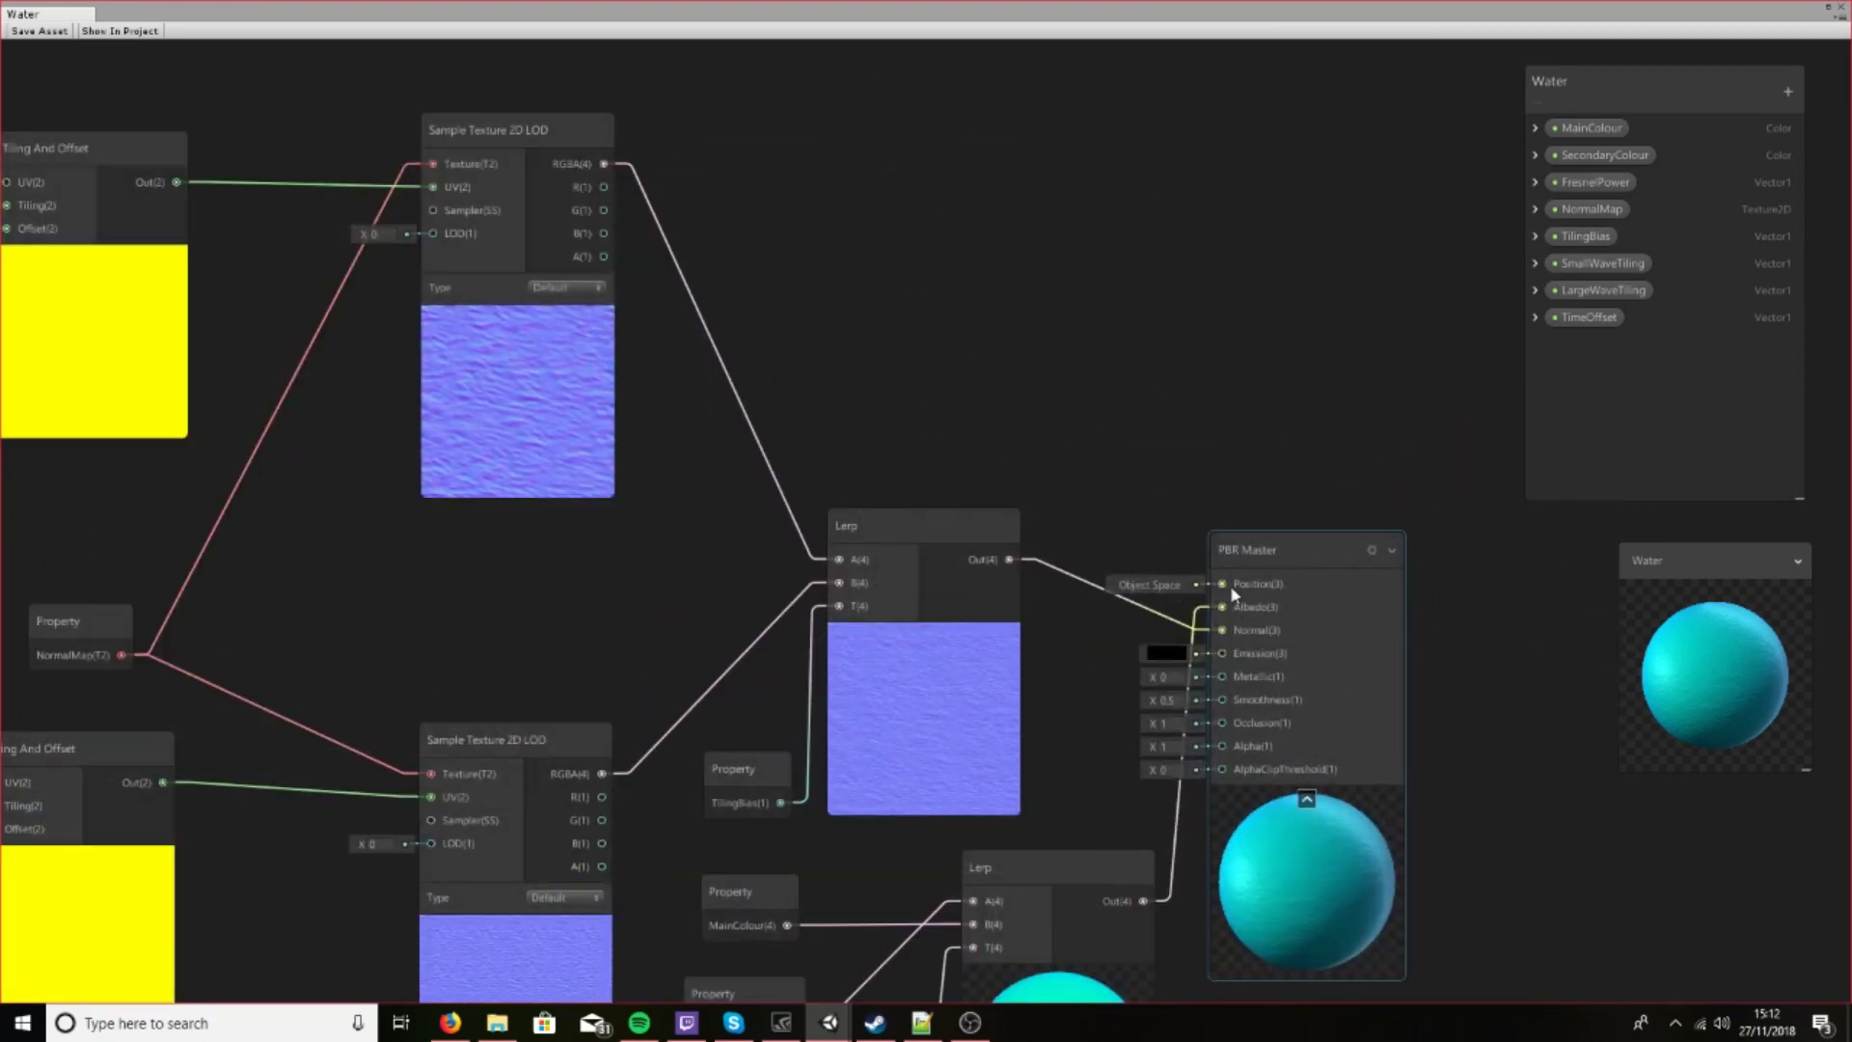
scroll(1230, 584, down, 10)
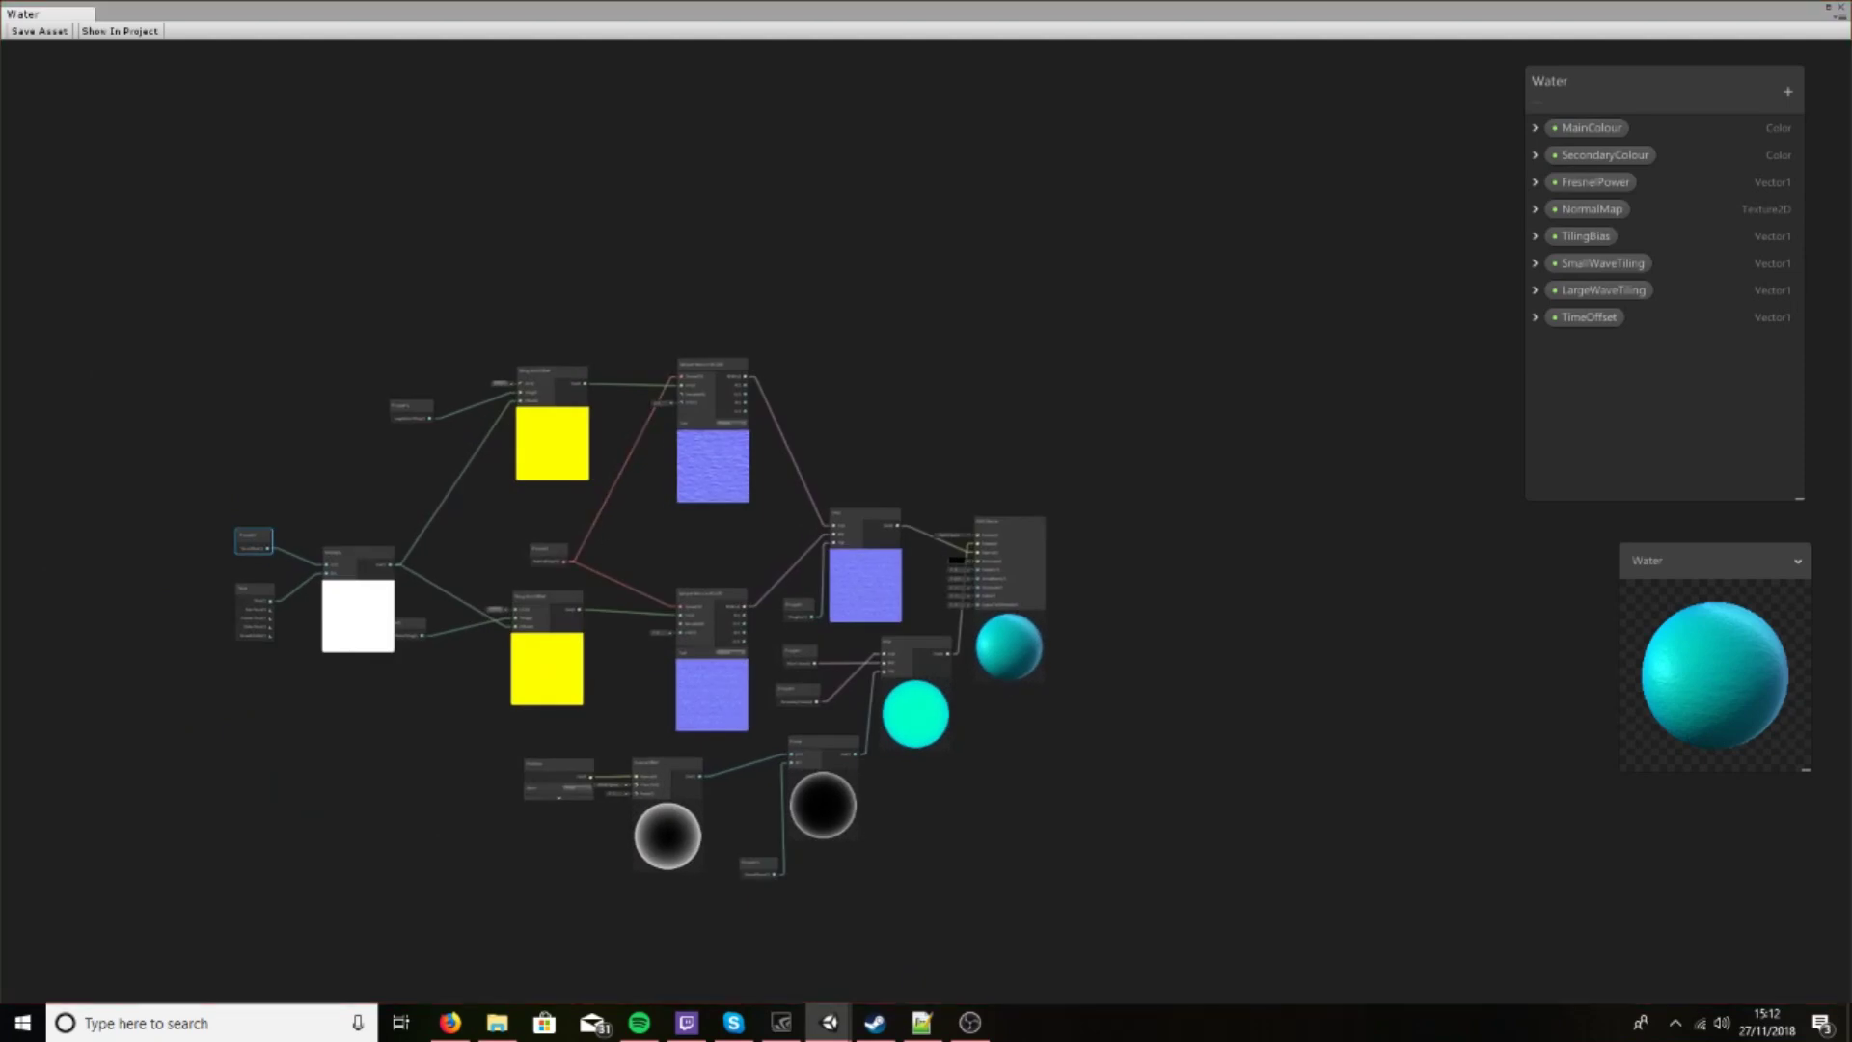
scroll(863, 559, up, 5)
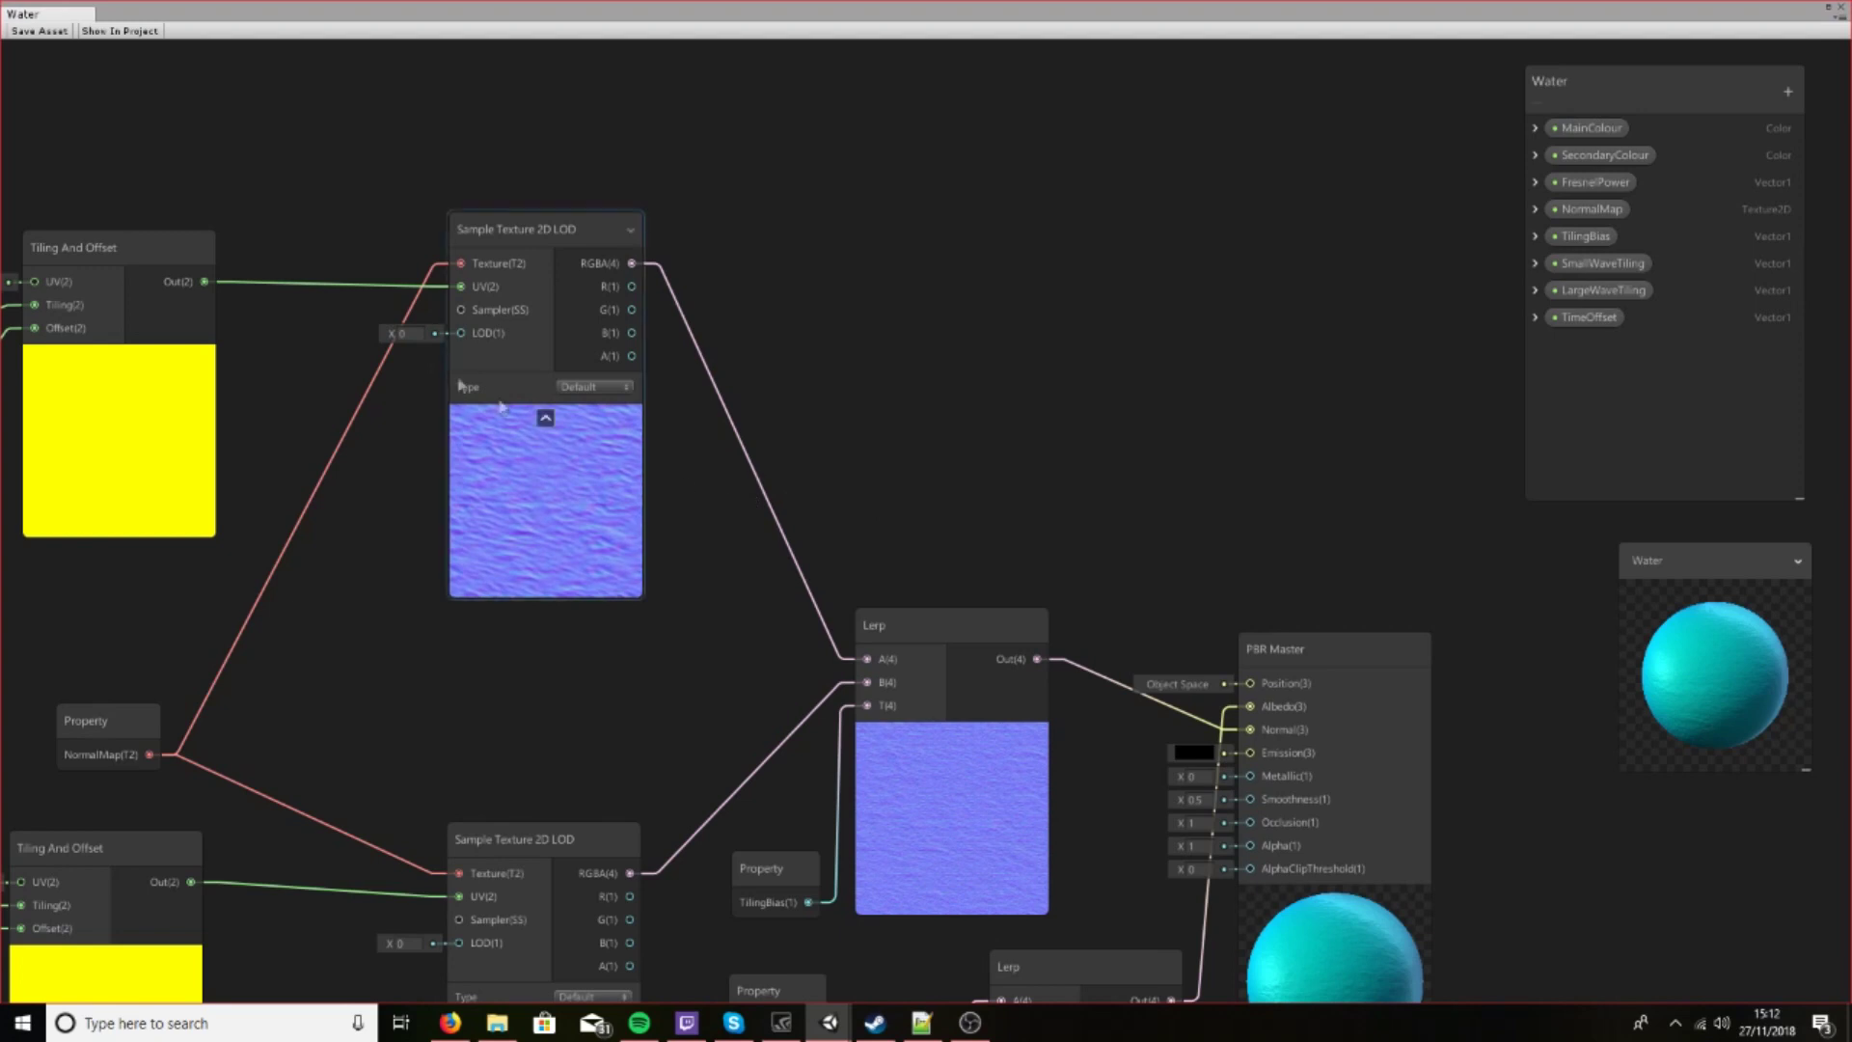
middle_drag(702, 541, 945, 377)
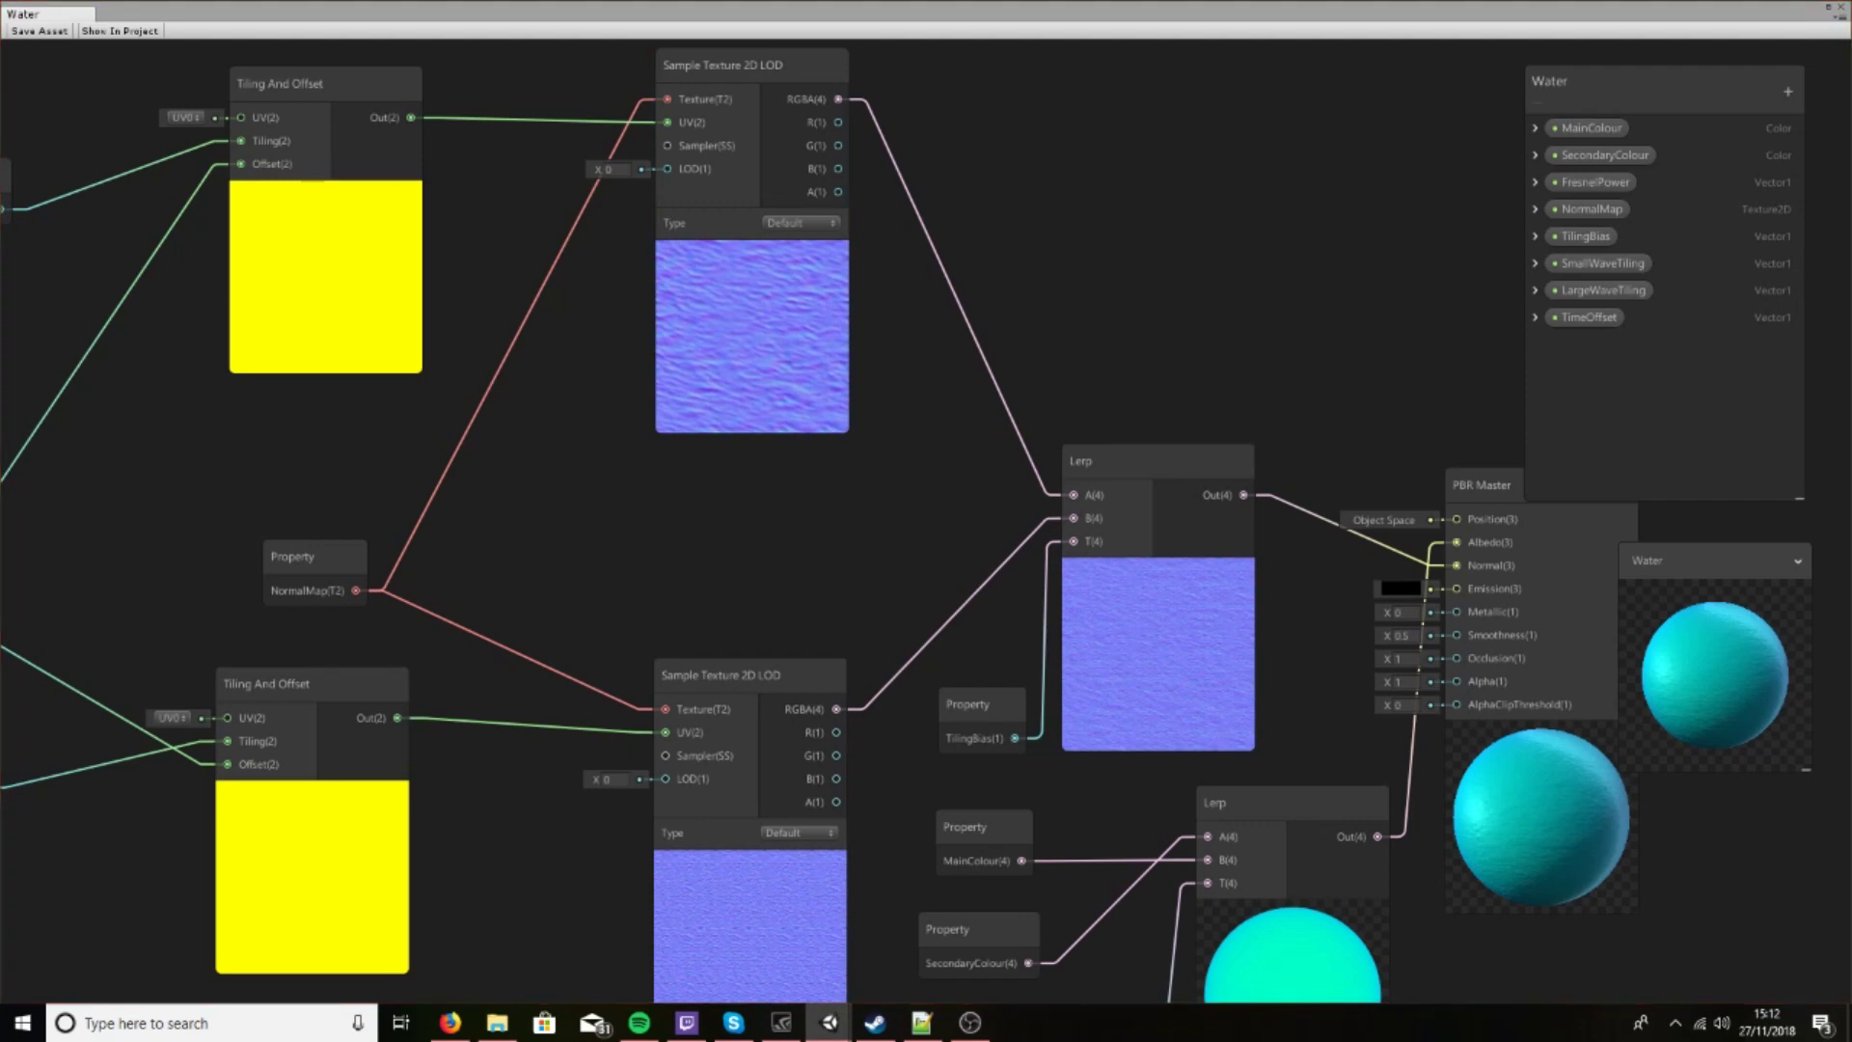
middle_drag(1035, 295, 939, 414)
scroll(827, 256, down, 3)
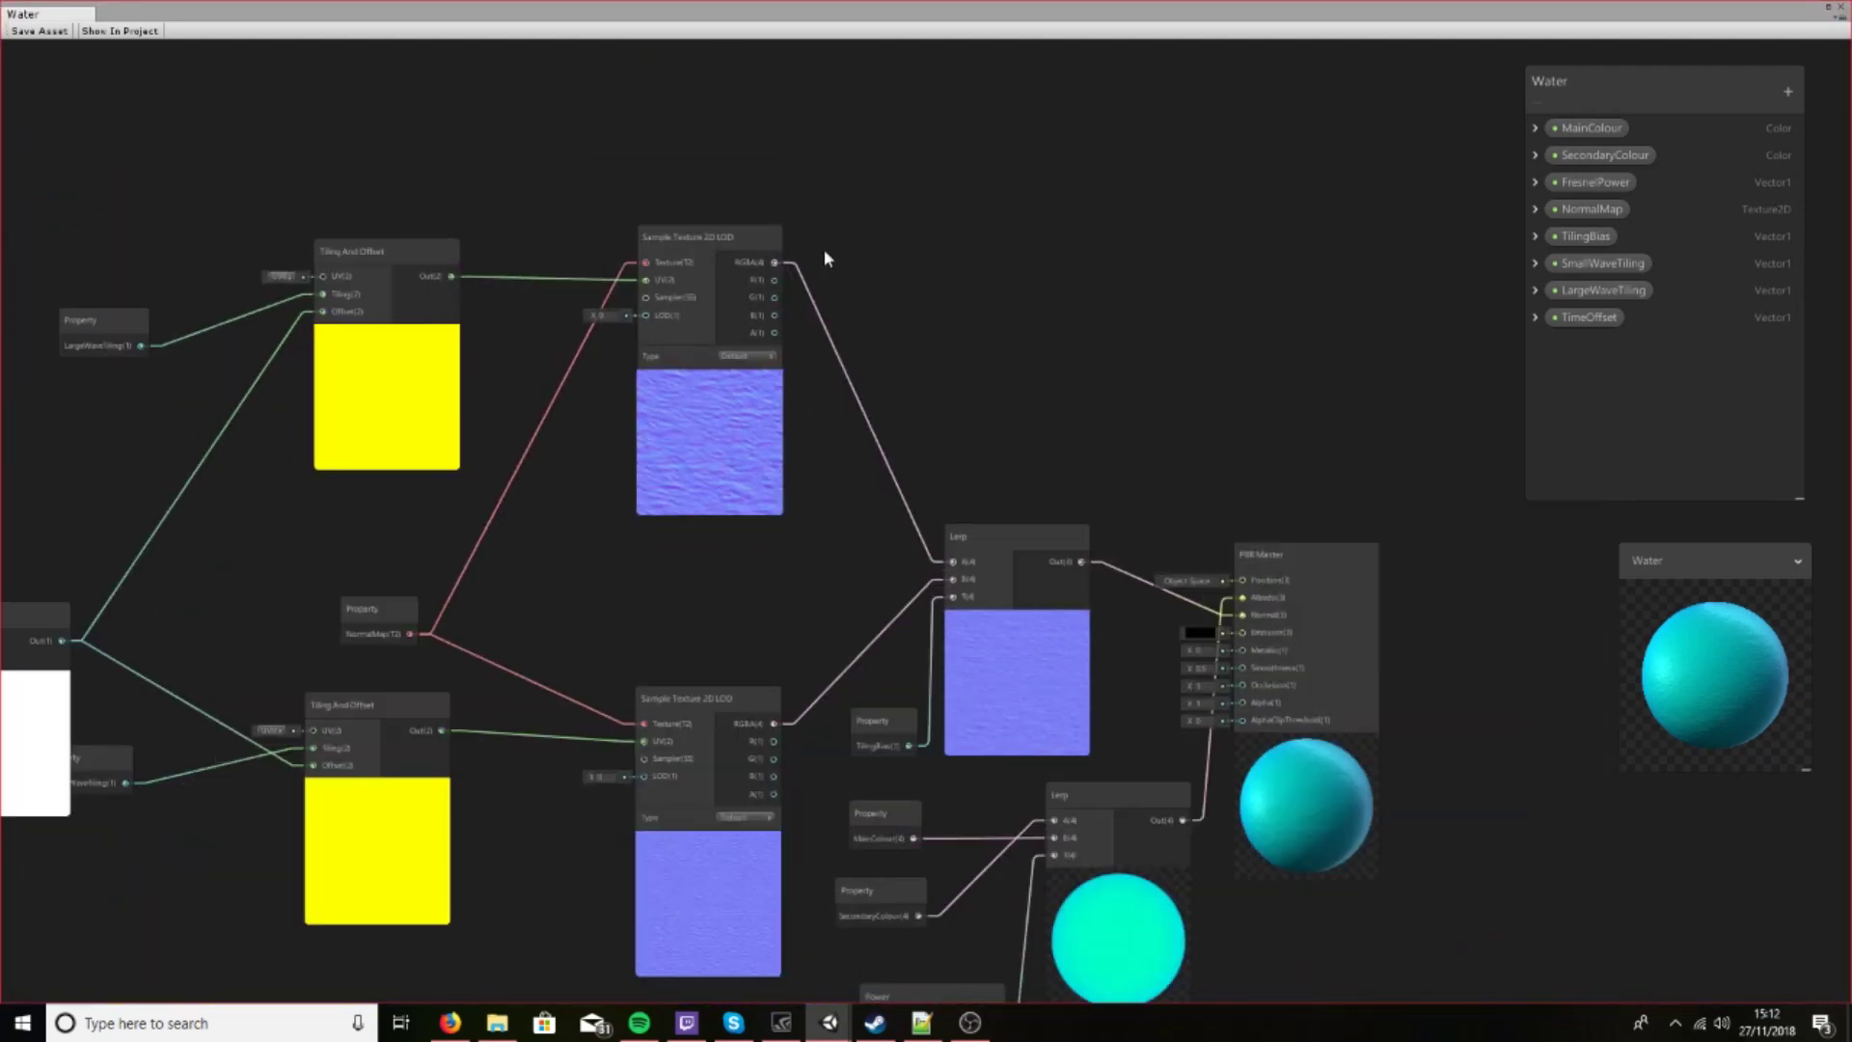
Add a Position node in the empty area above the large-wave Sample Texture 2D LOD node
middle_drag(827, 257, 854, 460)
right_click(807, 272)
click(830, 281)
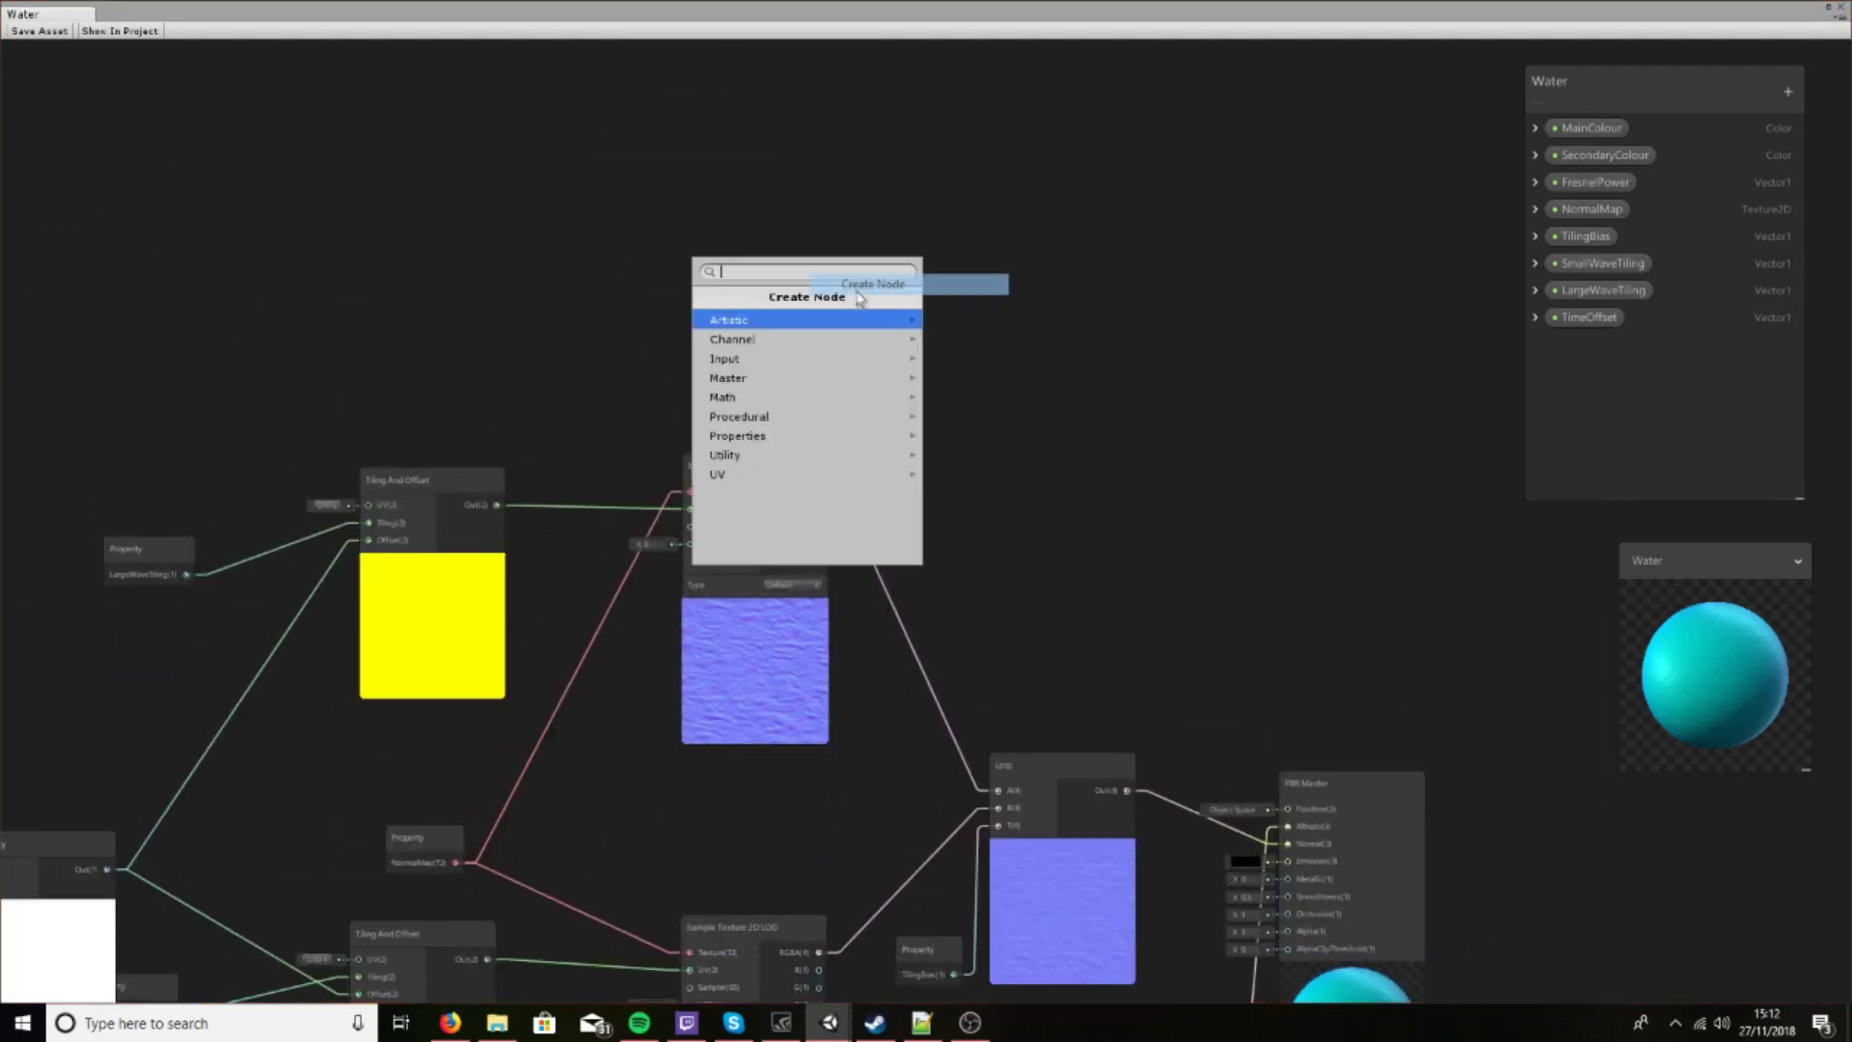
text(pos)
click(907, 319)
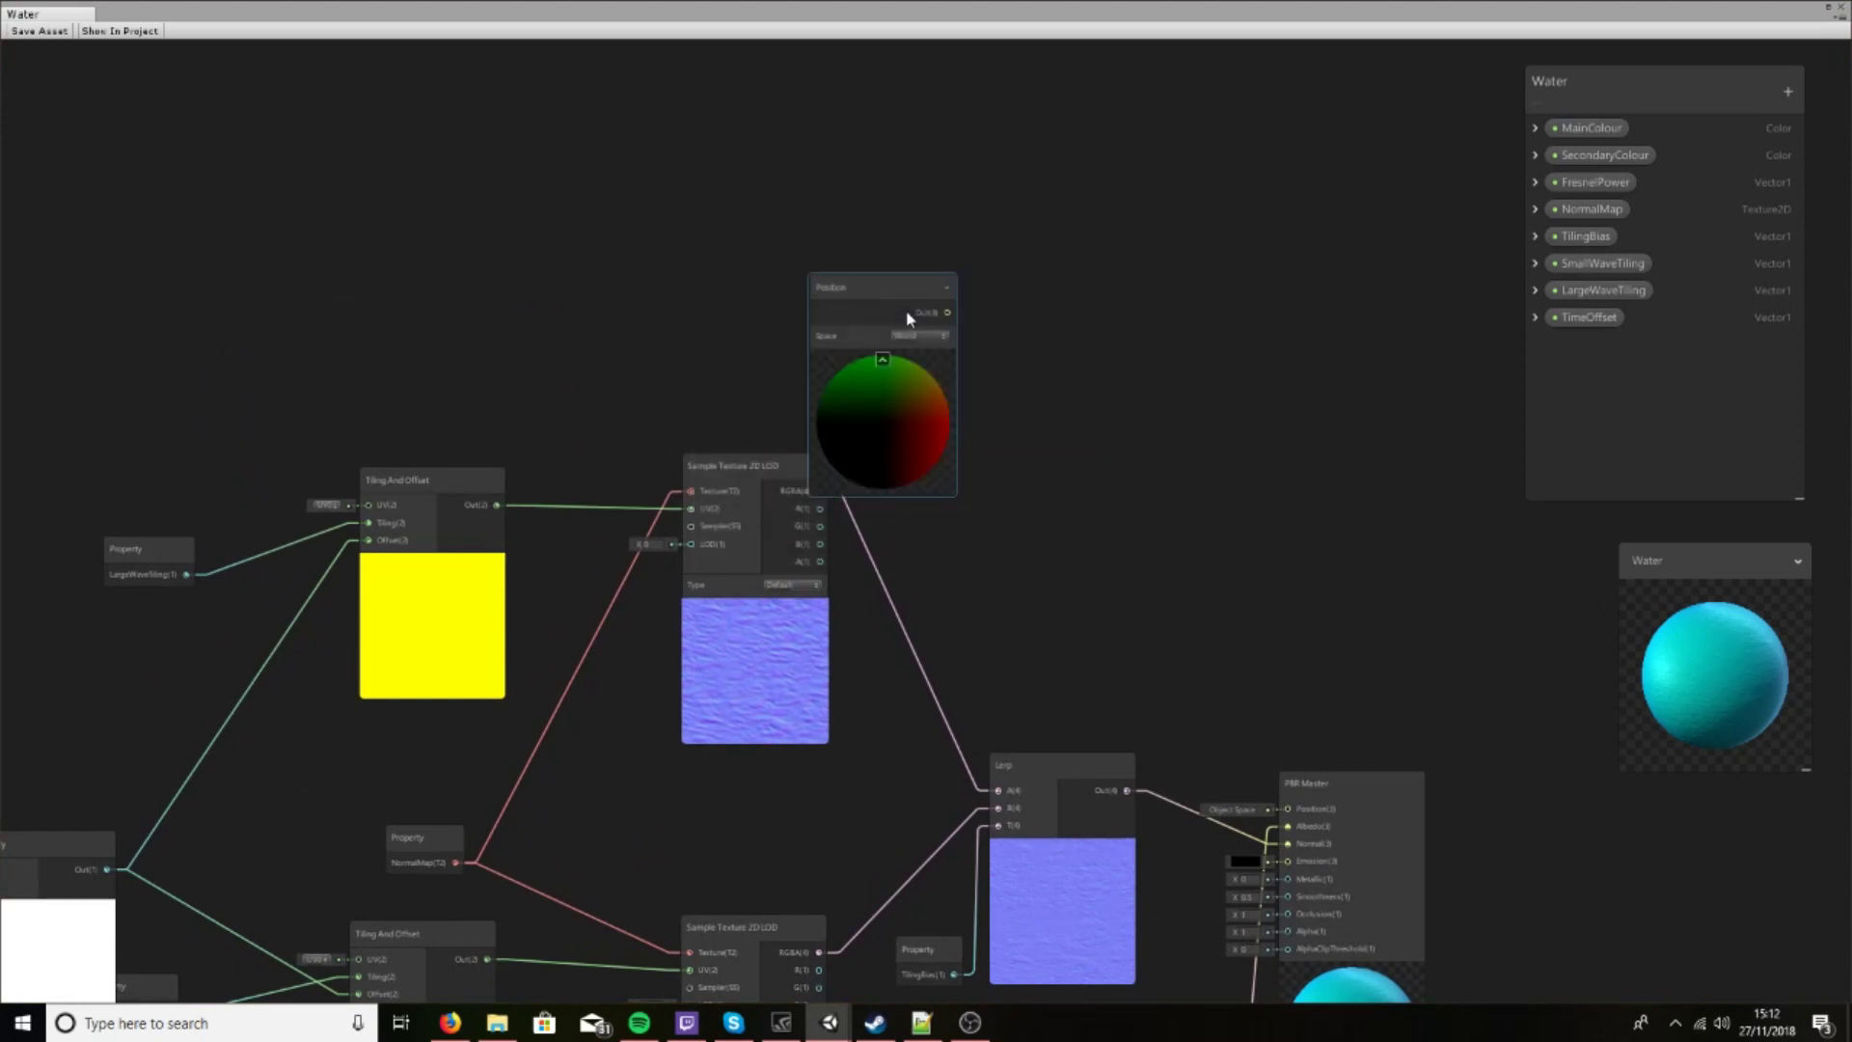
Set the Position node's space to Object, collapse its preview and place it above the large-wave Sample Texture 2D LOD node
click(921, 337)
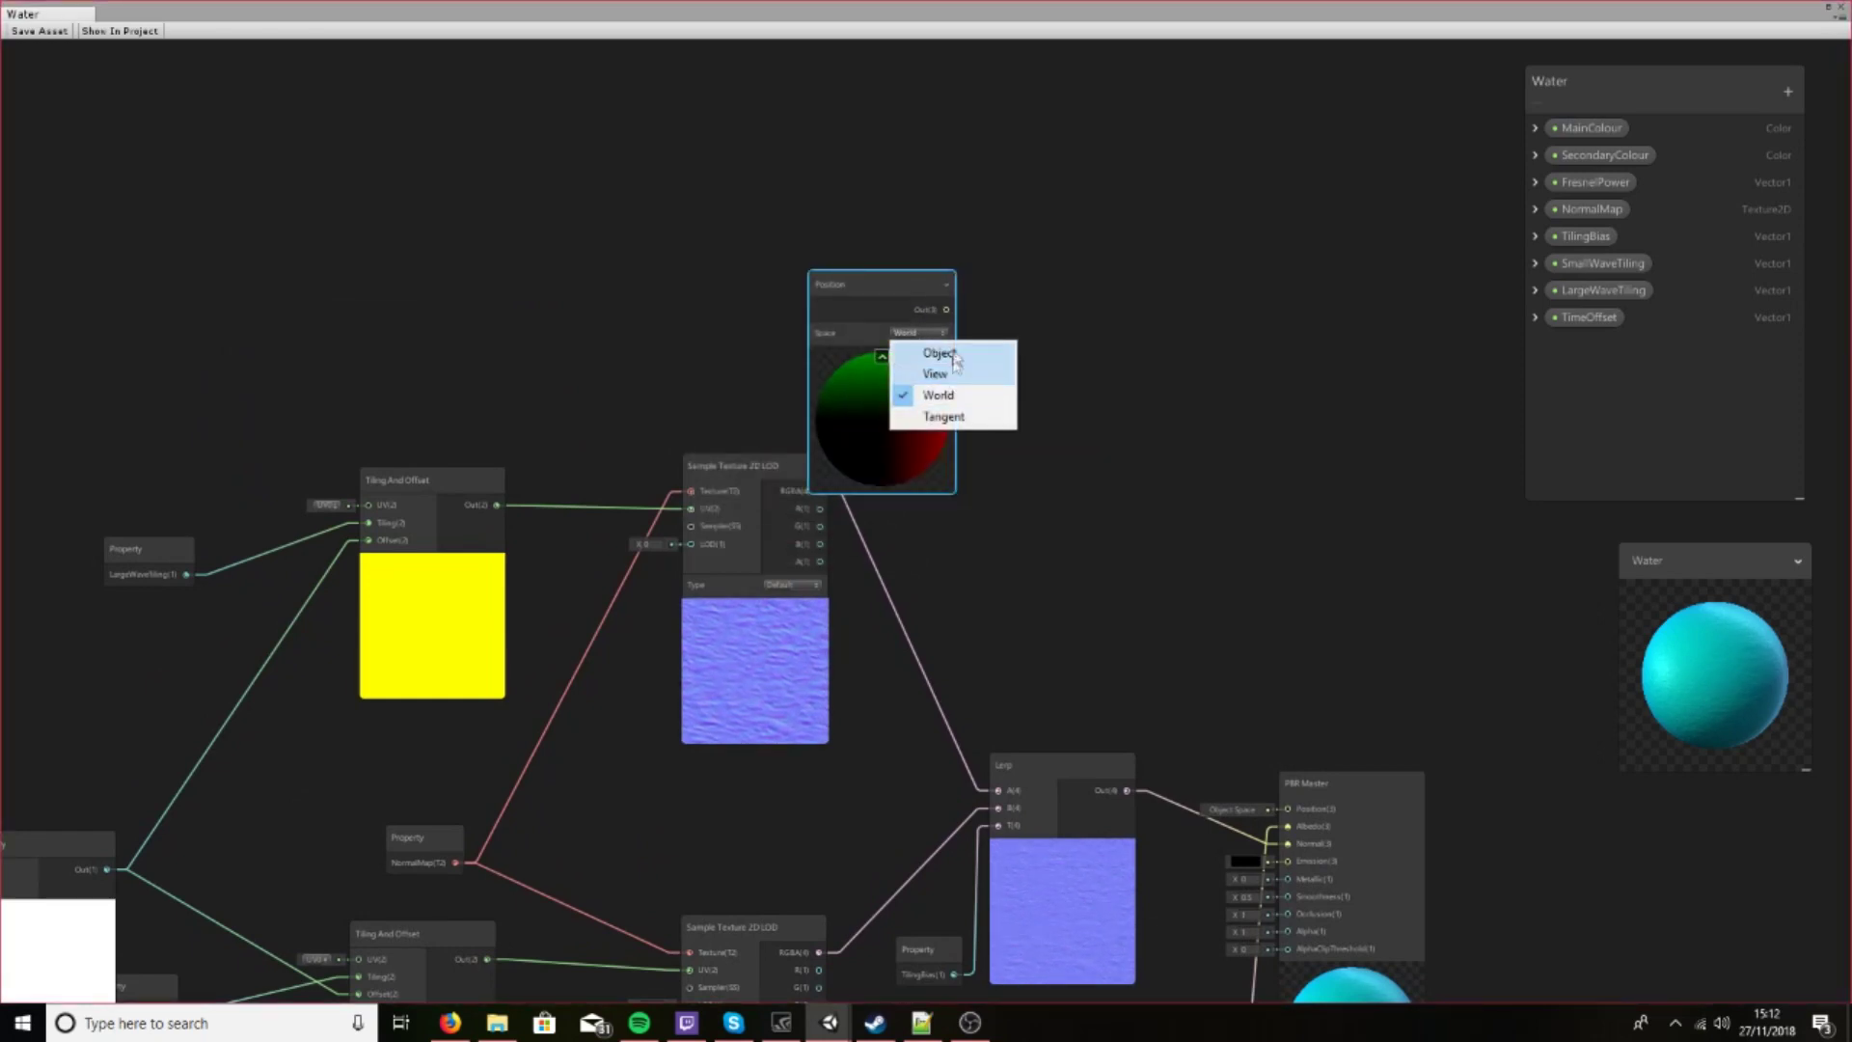
click(949, 354)
drag(894, 286, 779, 243)
click(771, 265)
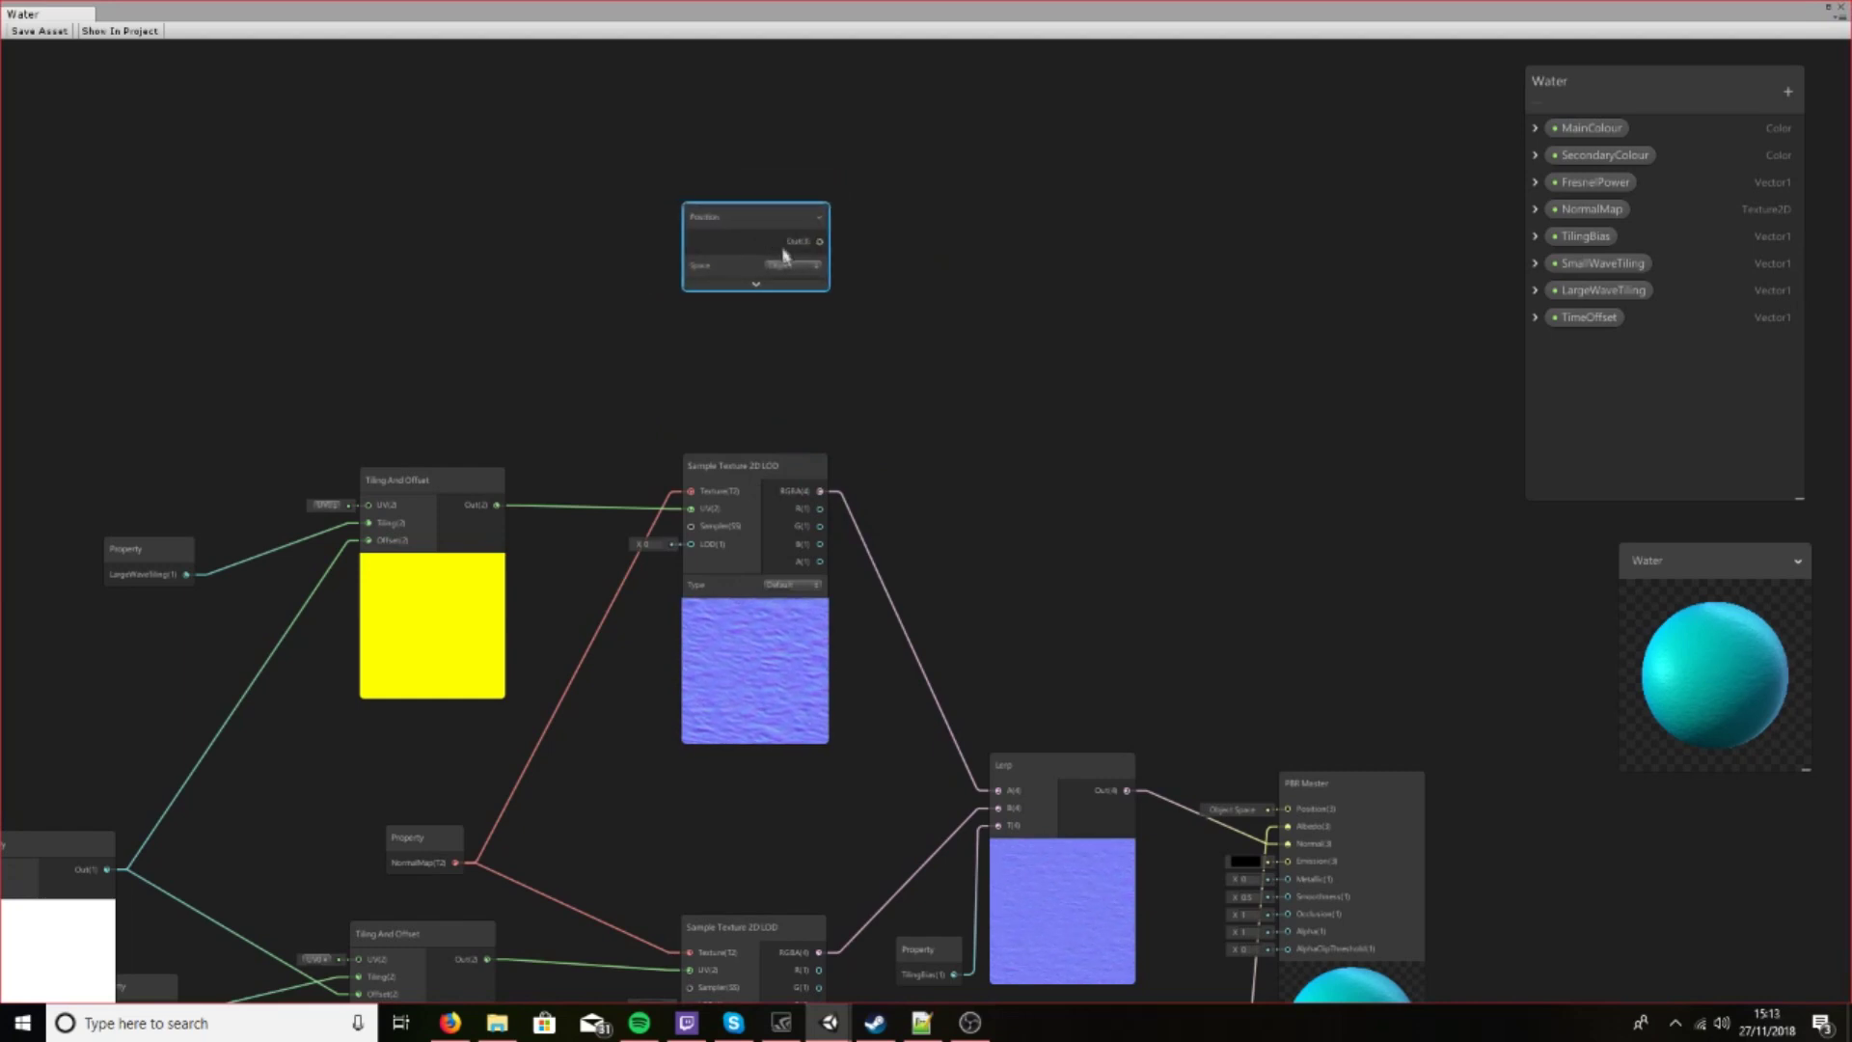
Add a Split node beside the Position node and connect the Position output to its input
right_click(947, 311)
click(981, 331)
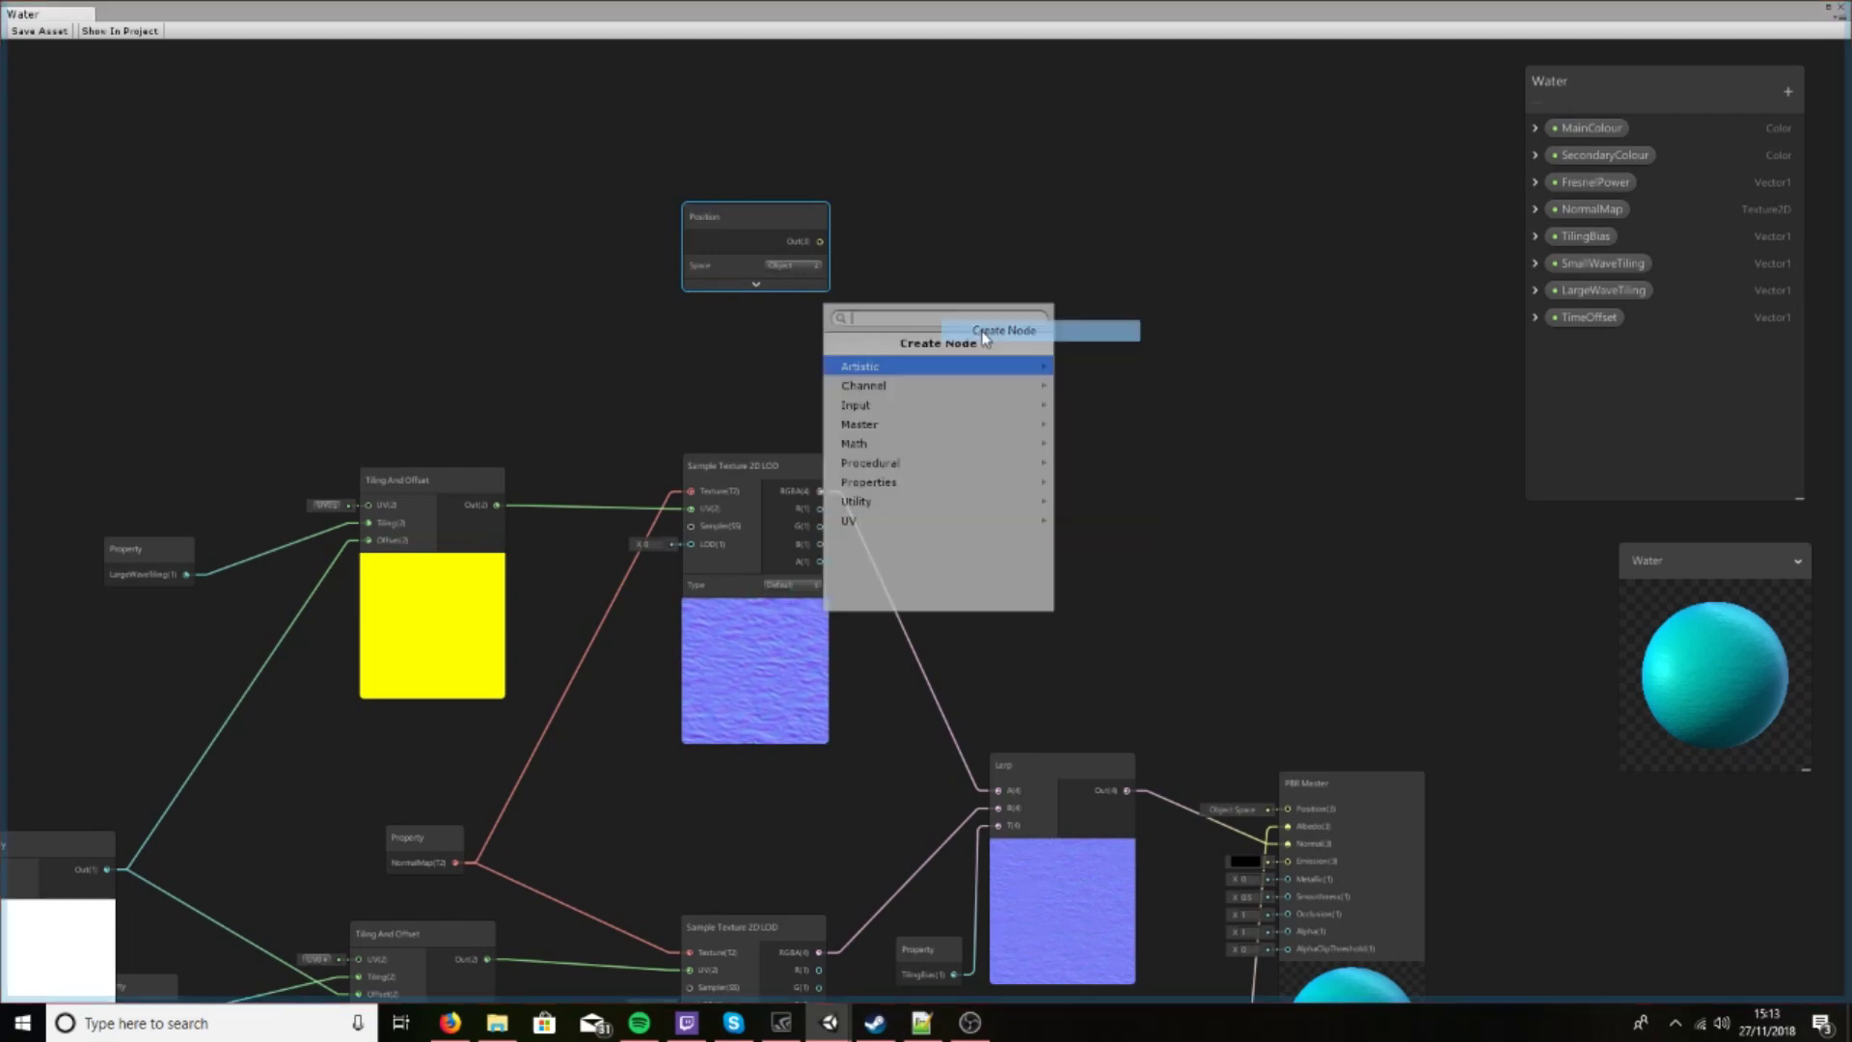
text(split)
key(Return)
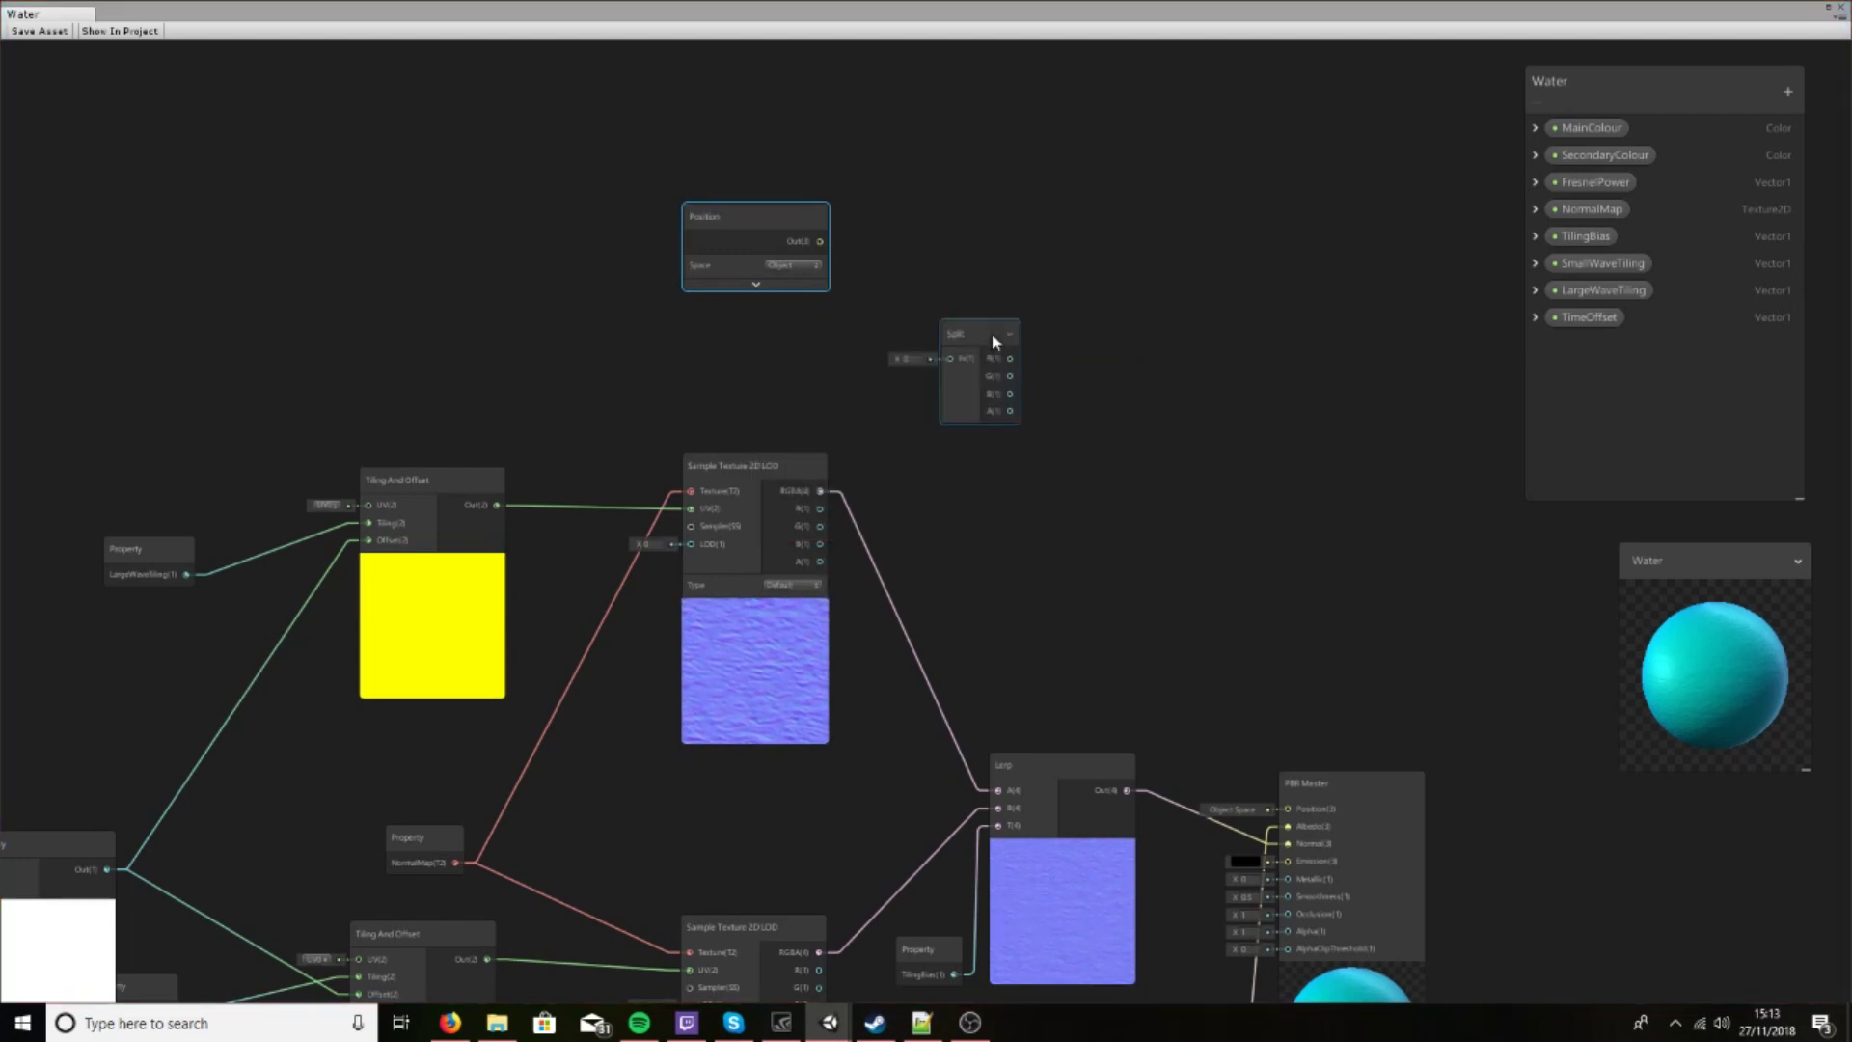
drag(822, 241, 950, 359)
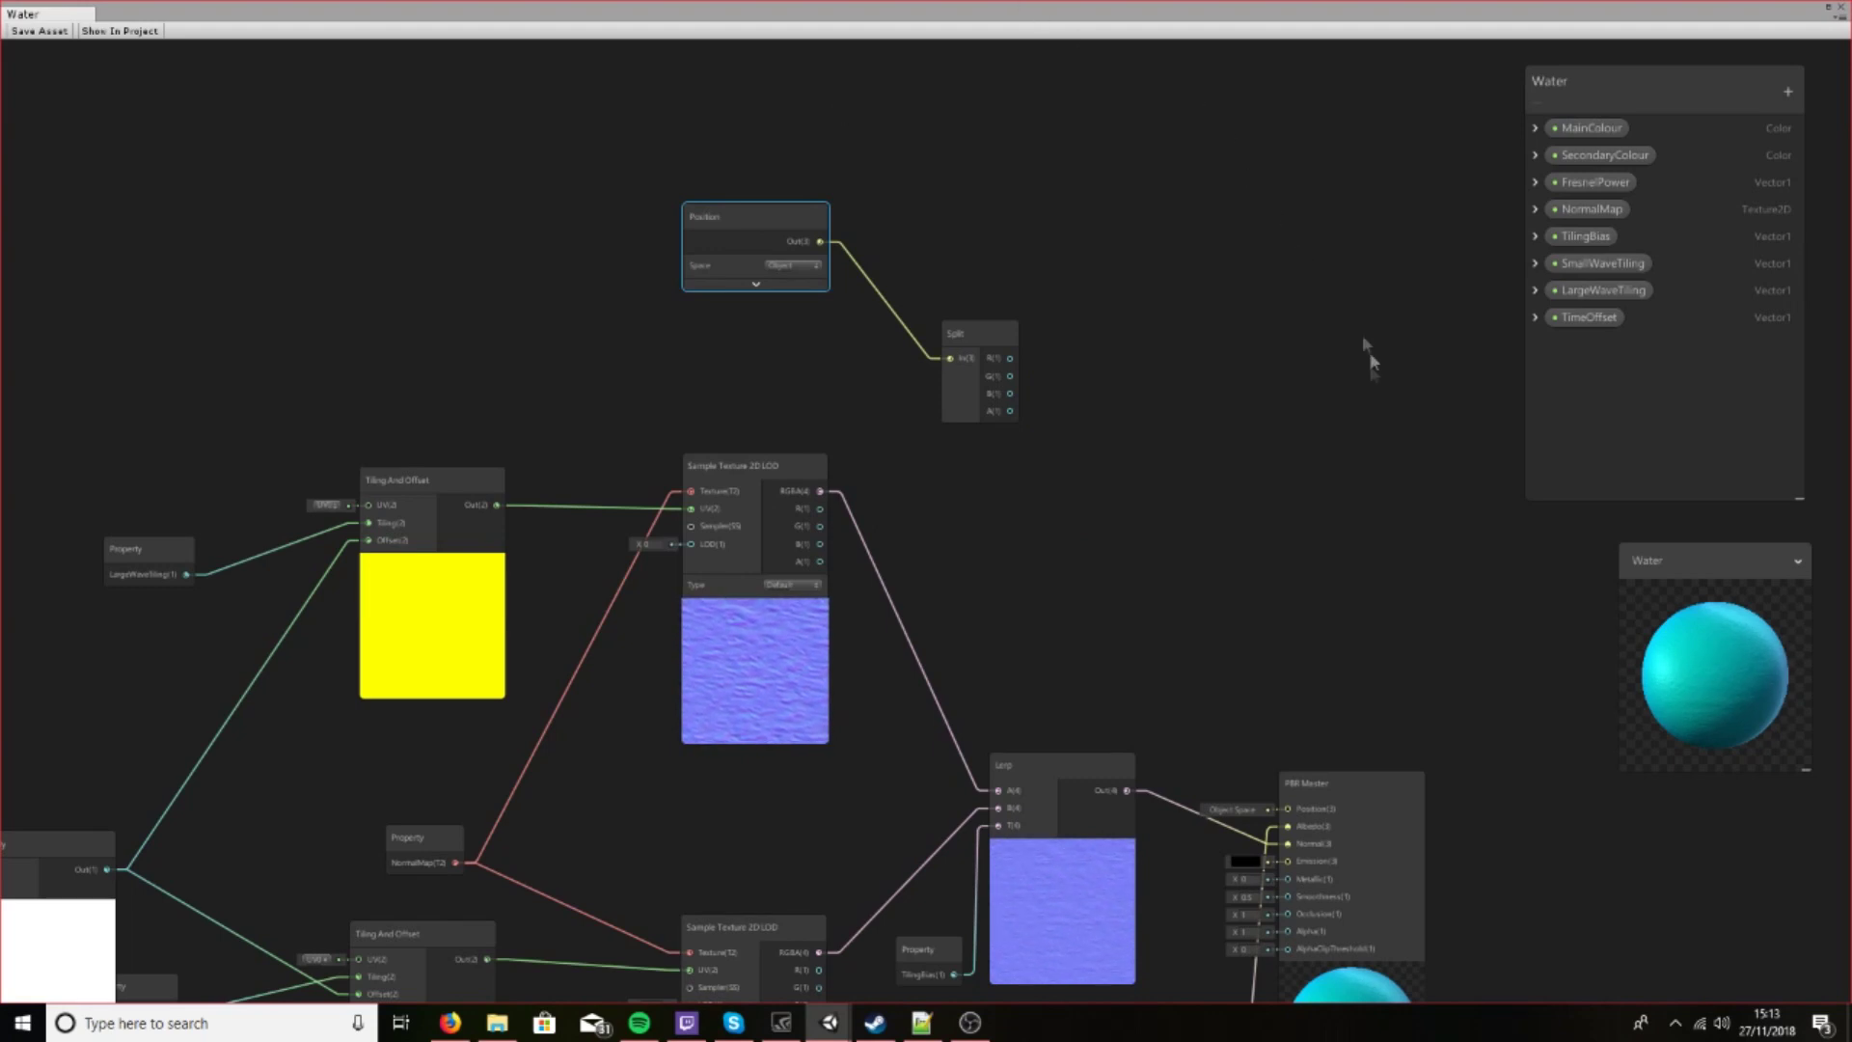
right_click(1209, 495)
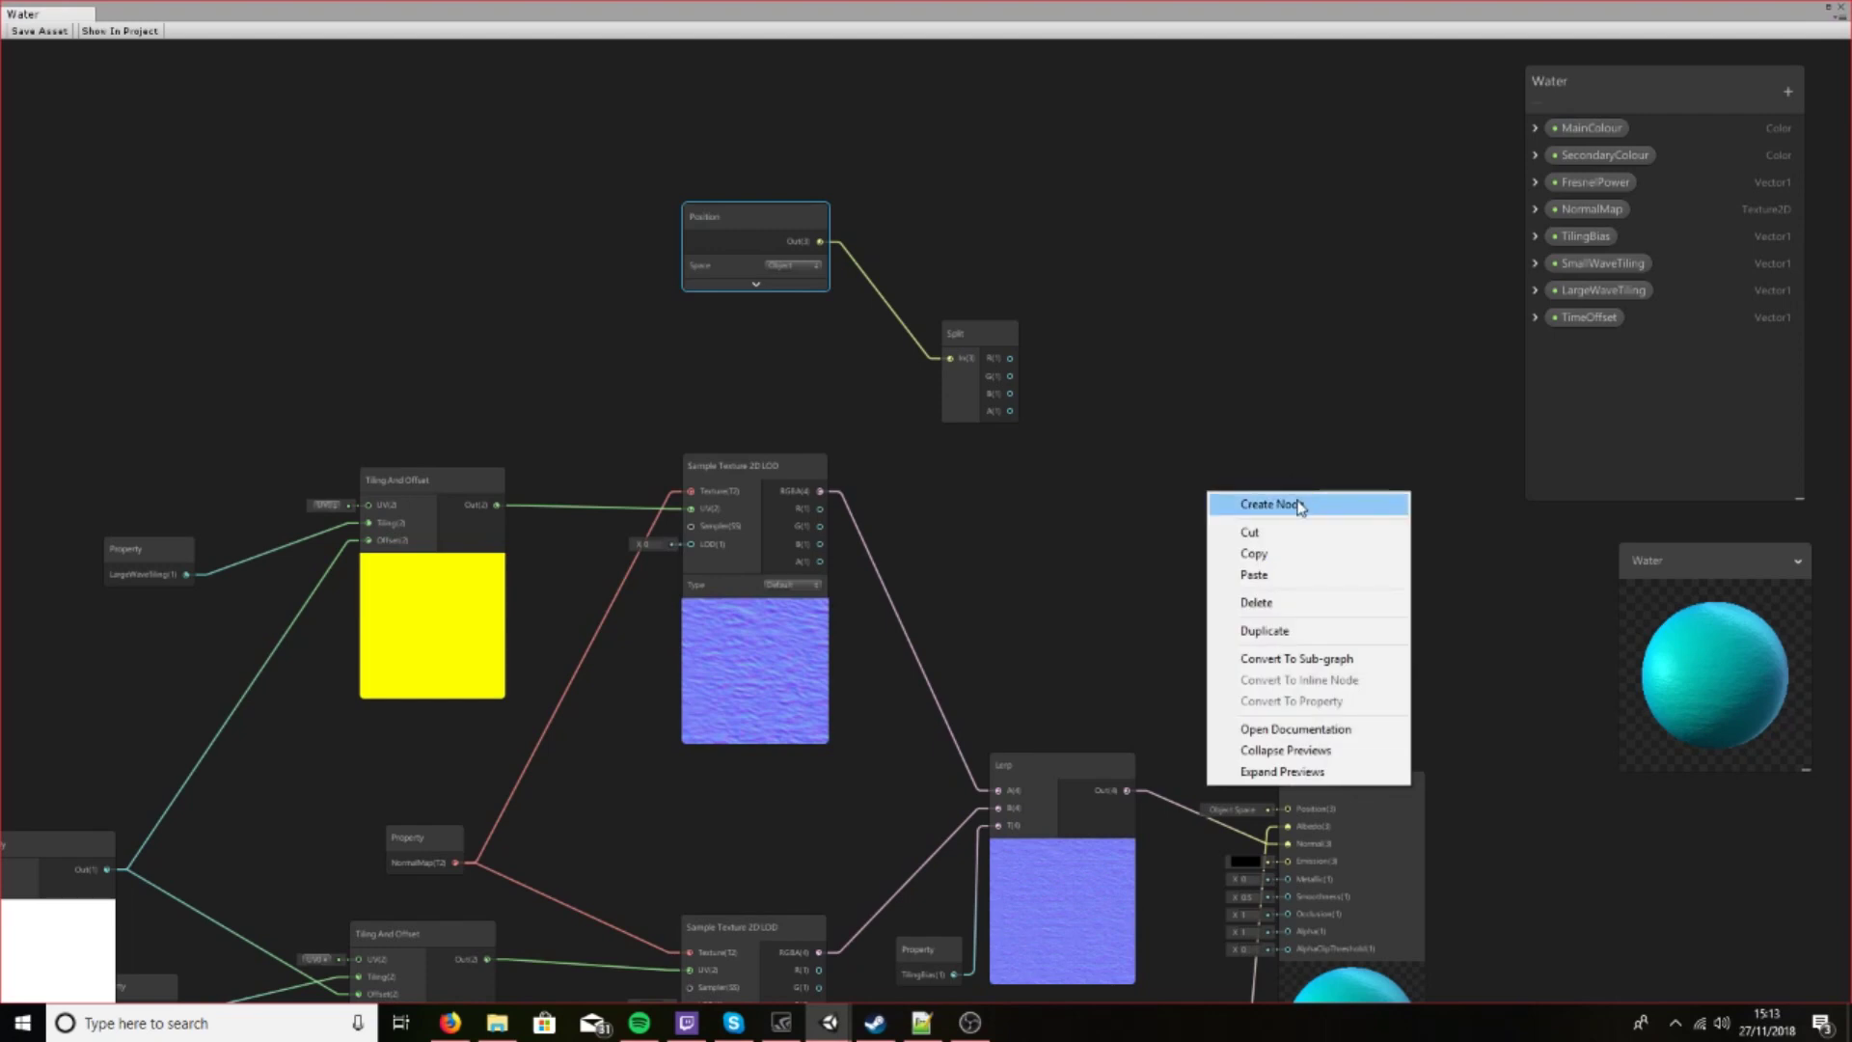
click(1299, 506)
text(ve)
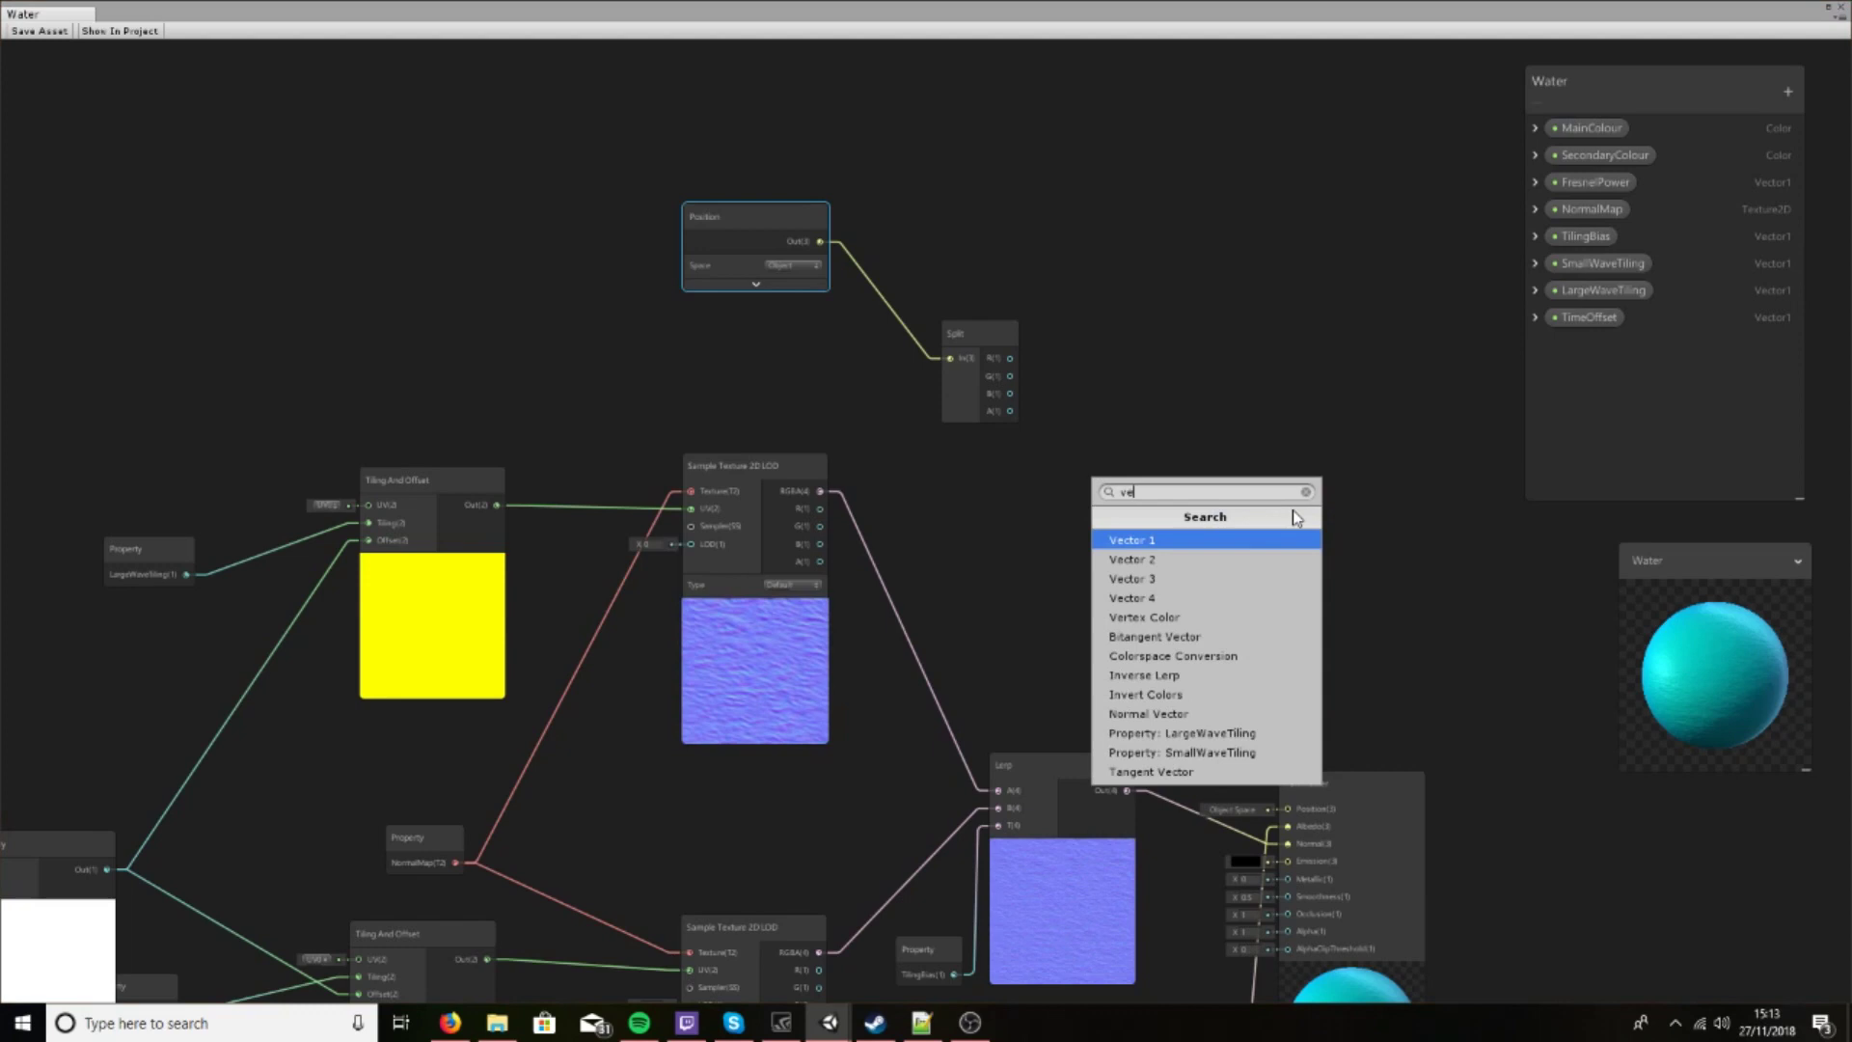
key(Return)
click(1251, 521)
key(Delete)
Add a Vector 3 node, connect Split's R to X and B to Z, and feed its output into PBR Master's Position
right_click(1180, 516)
click(1208, 523)
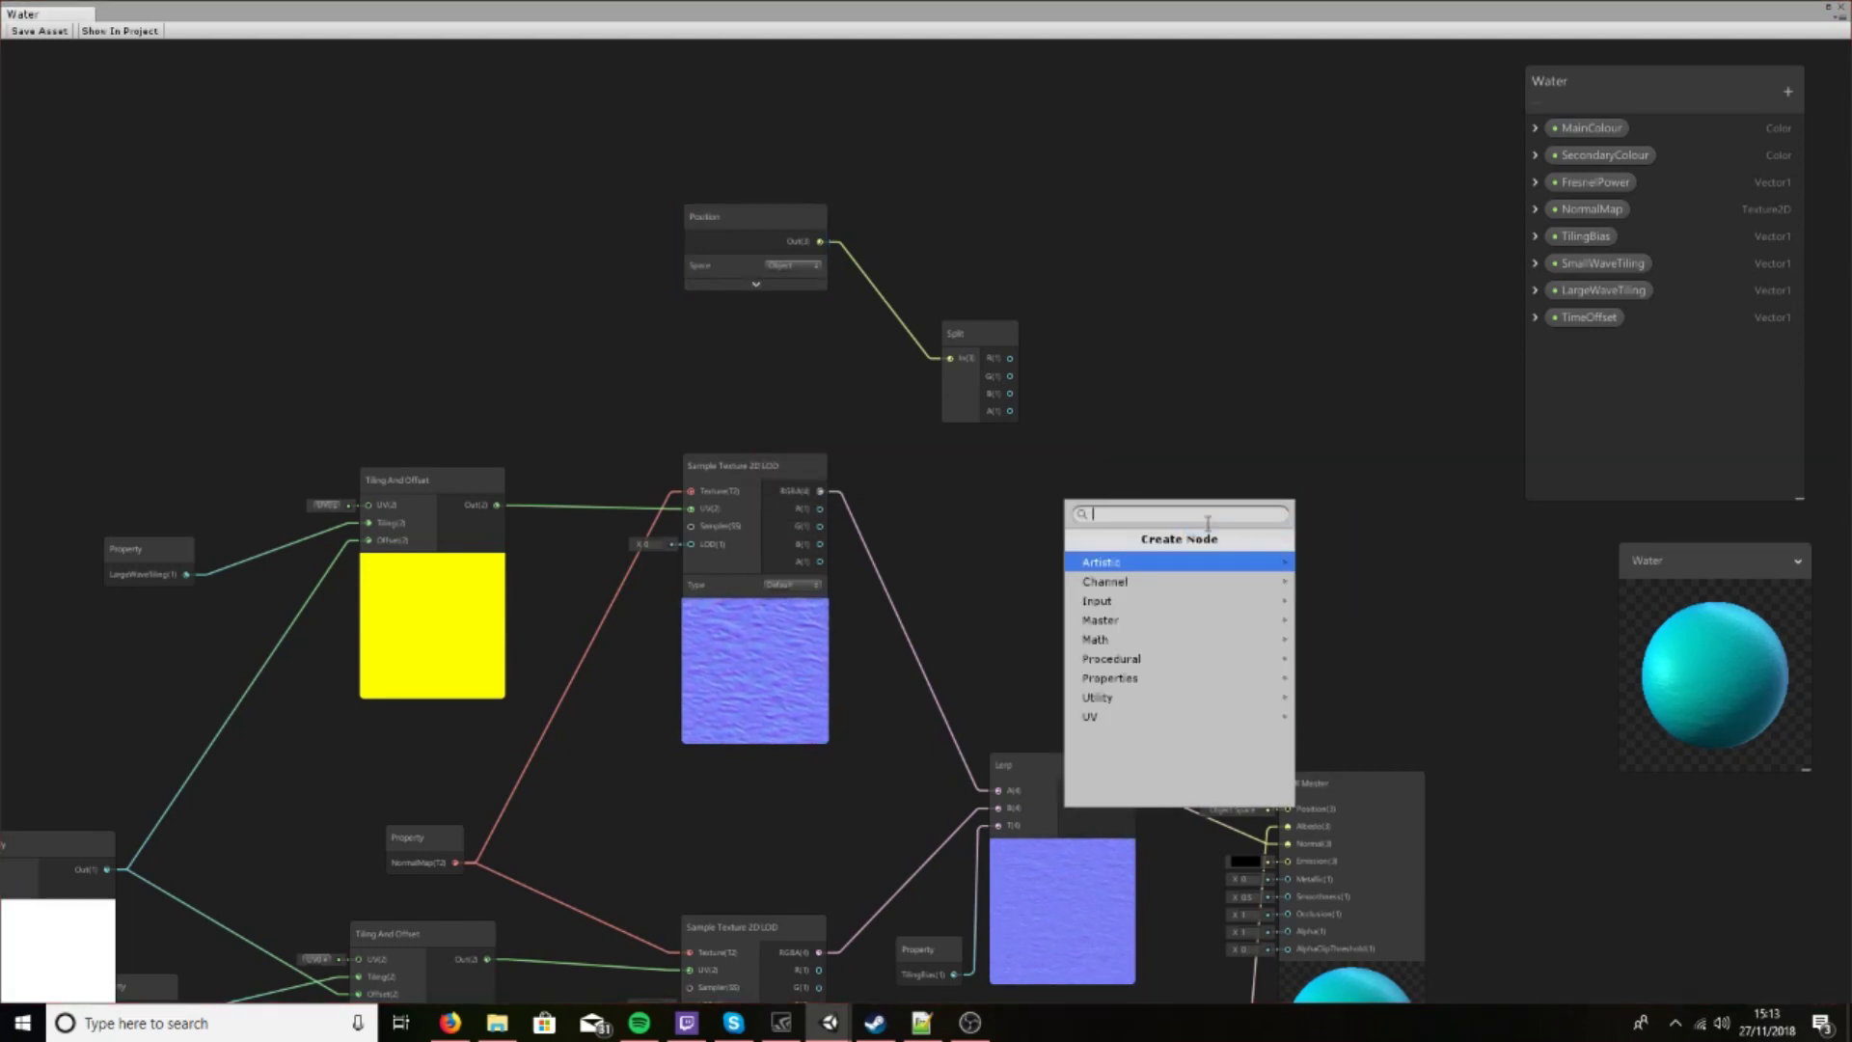
text(vector)
key(Down)
key(Down)
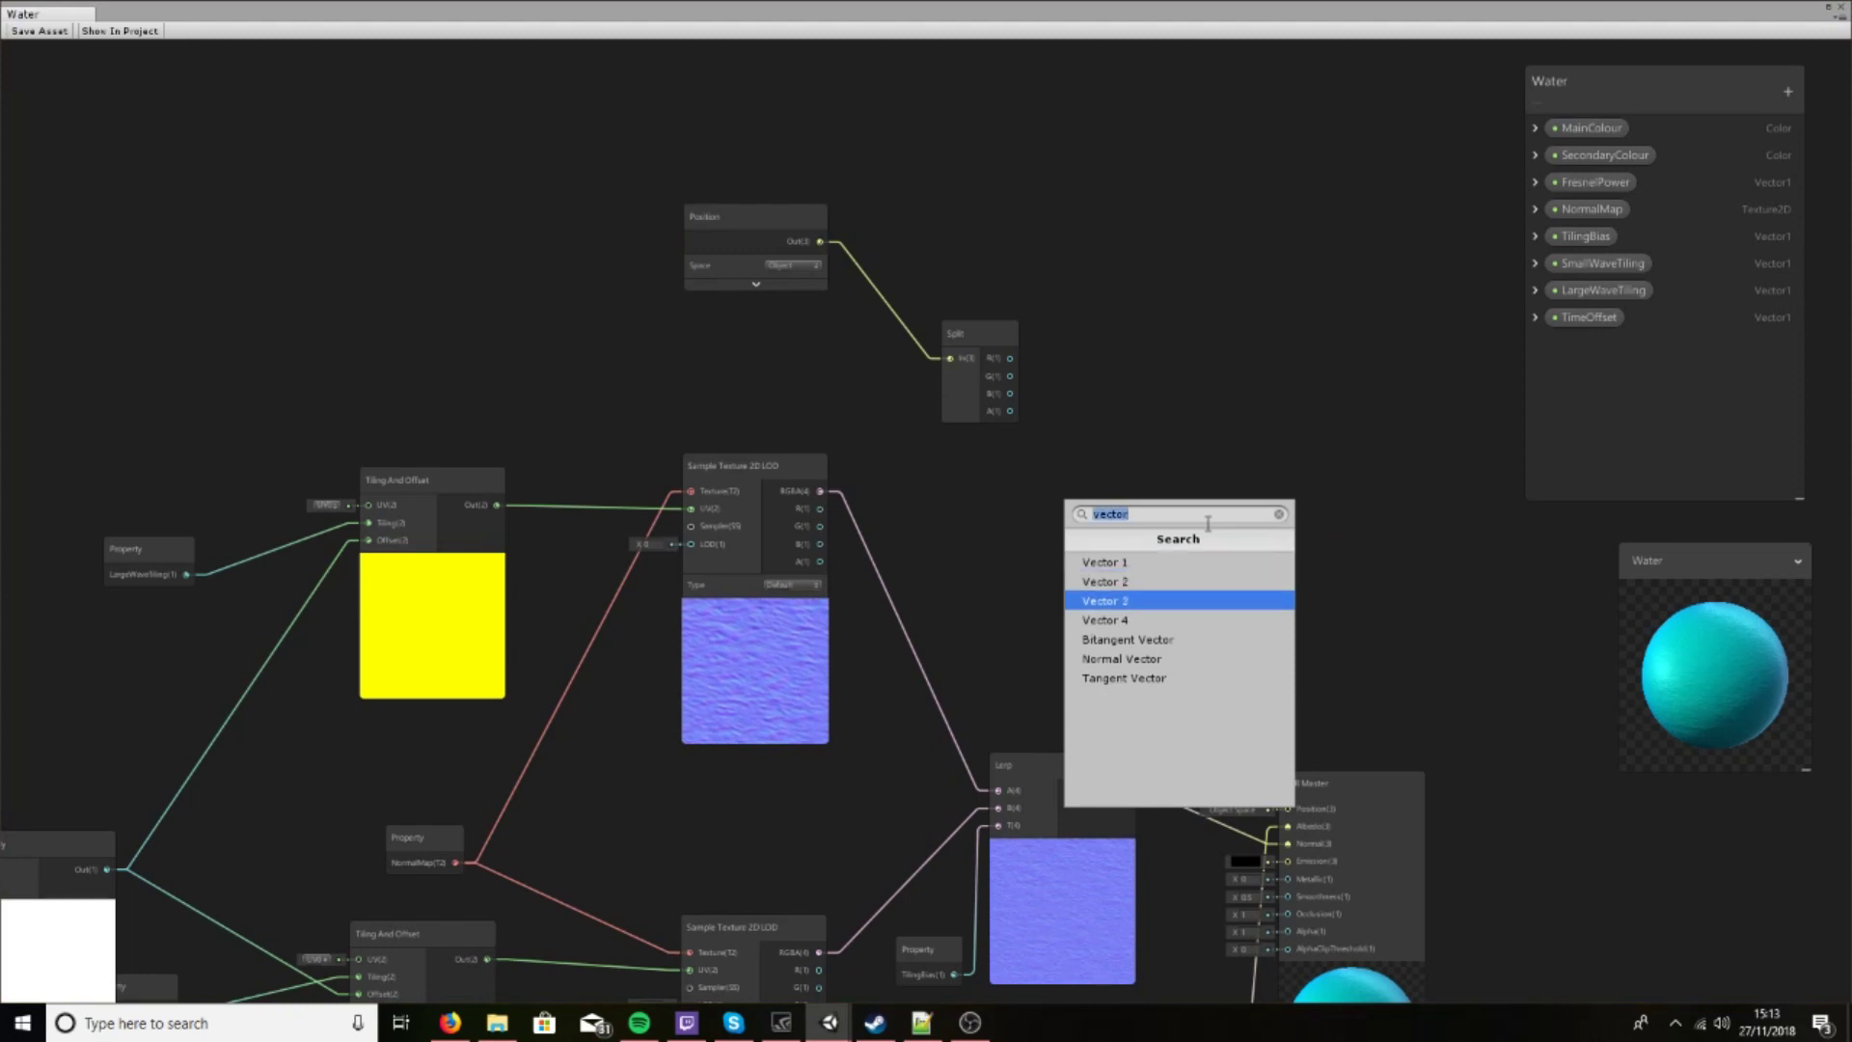
key(Return)
drag(1010, 358, 1191, 554)
drag(1009, 393, 1288, 809)
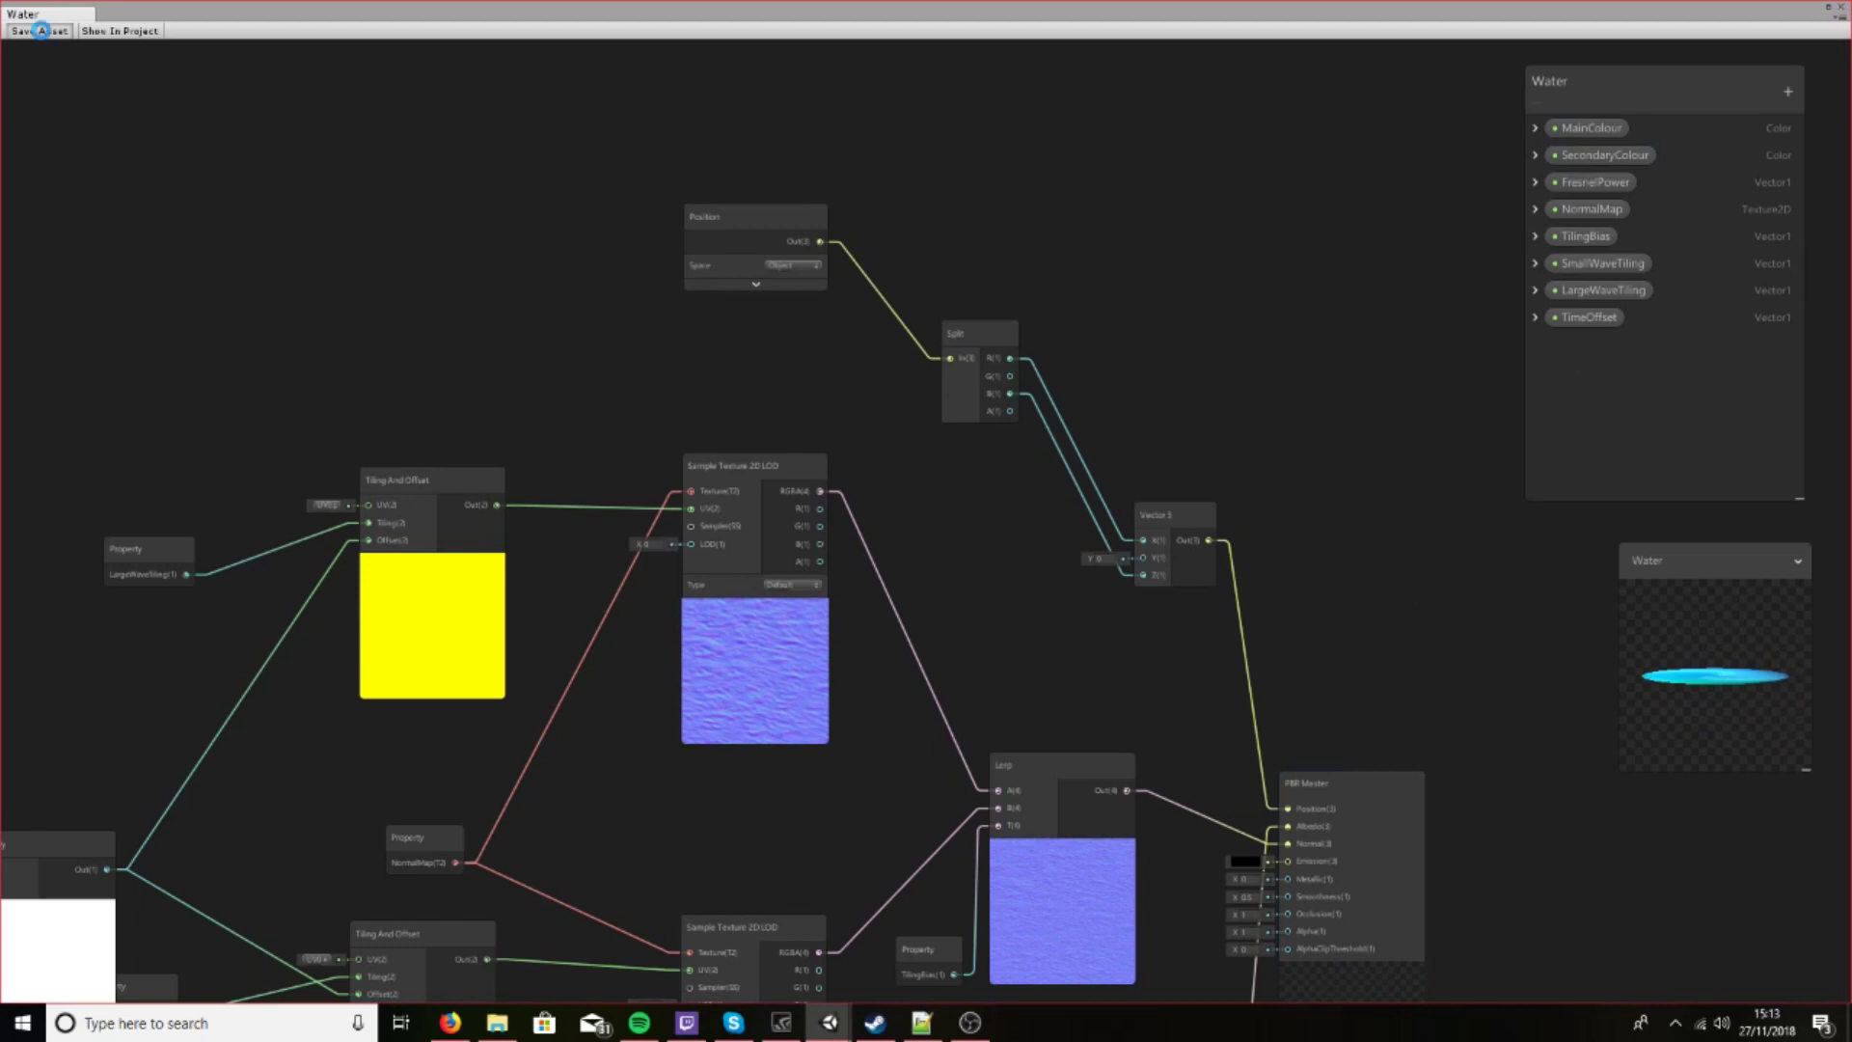
Save the shader asset, check the water plane from several angles in the scene, and return to the maximized graph
click(56, 32)
drag(56, 11, 60, 878)
right_drag(451, 455, 818, 305)
right_drag(1041, 465, 560, 596)
drag(1026, 875, 1026, 120)
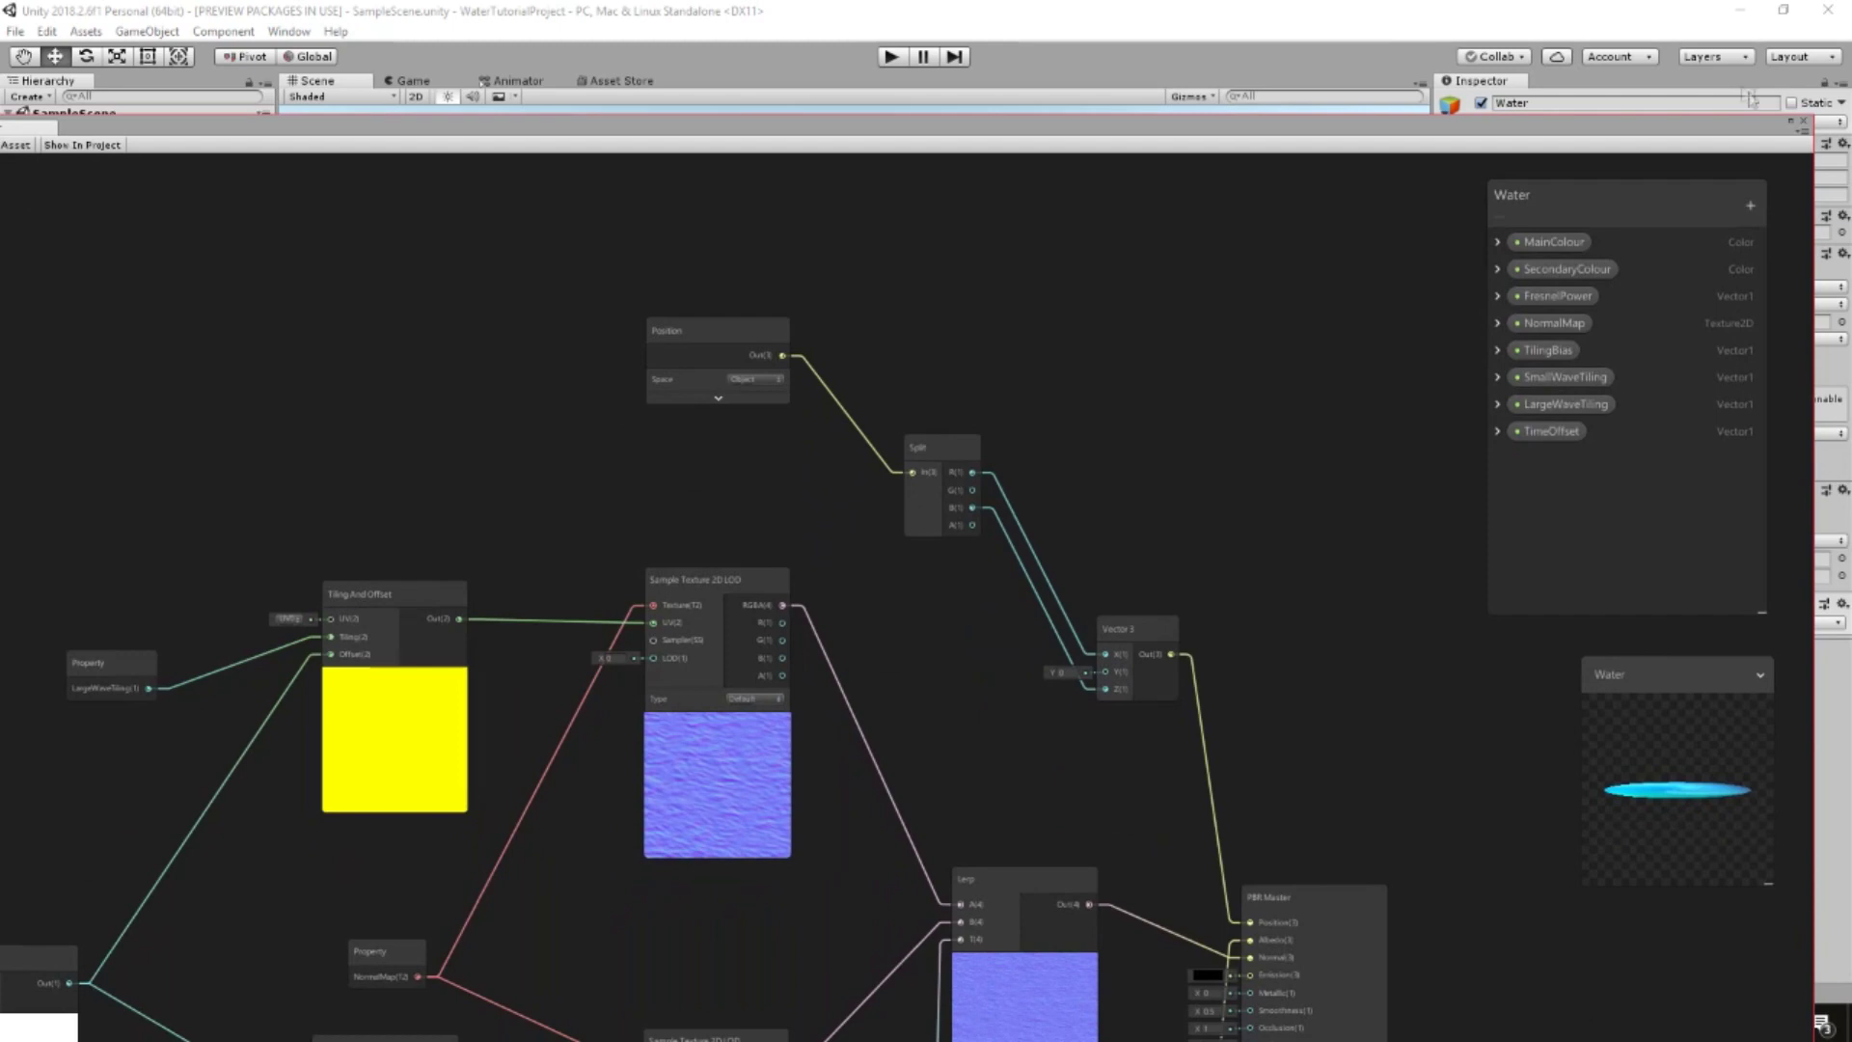
click(1790, 122)
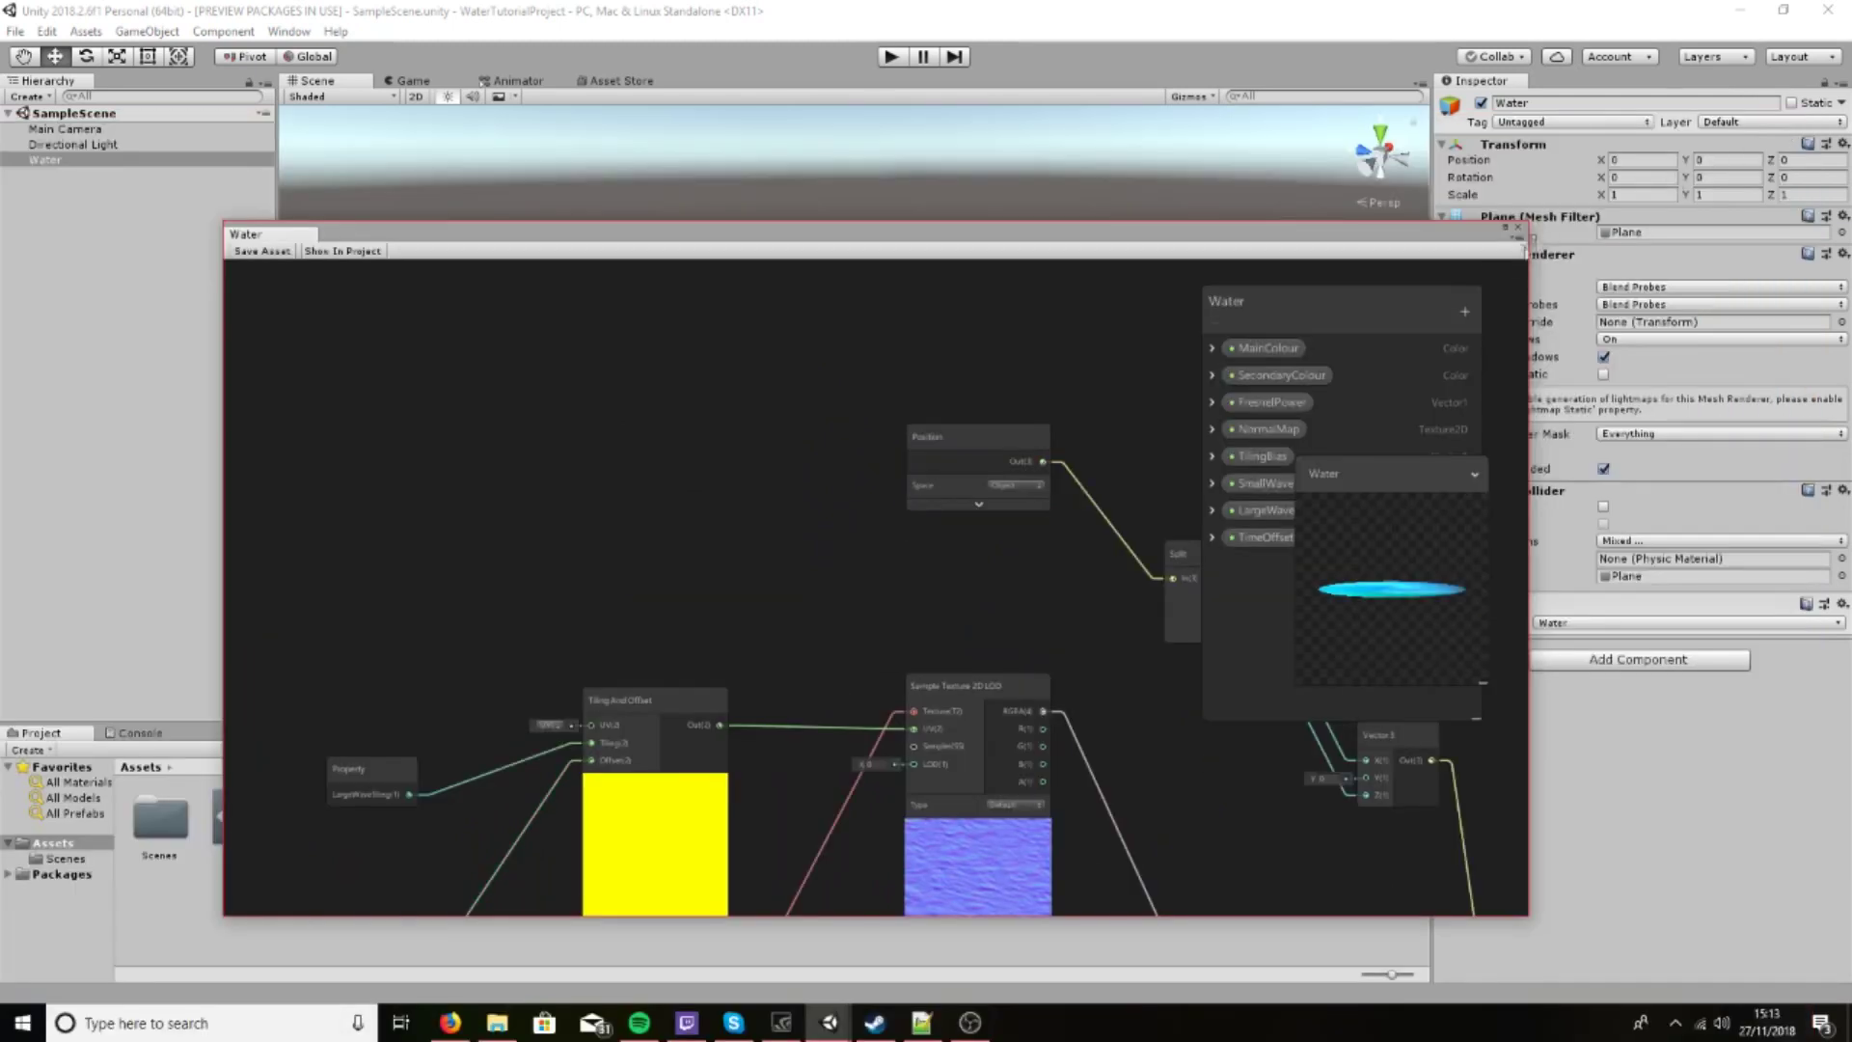
click(1506, 230)
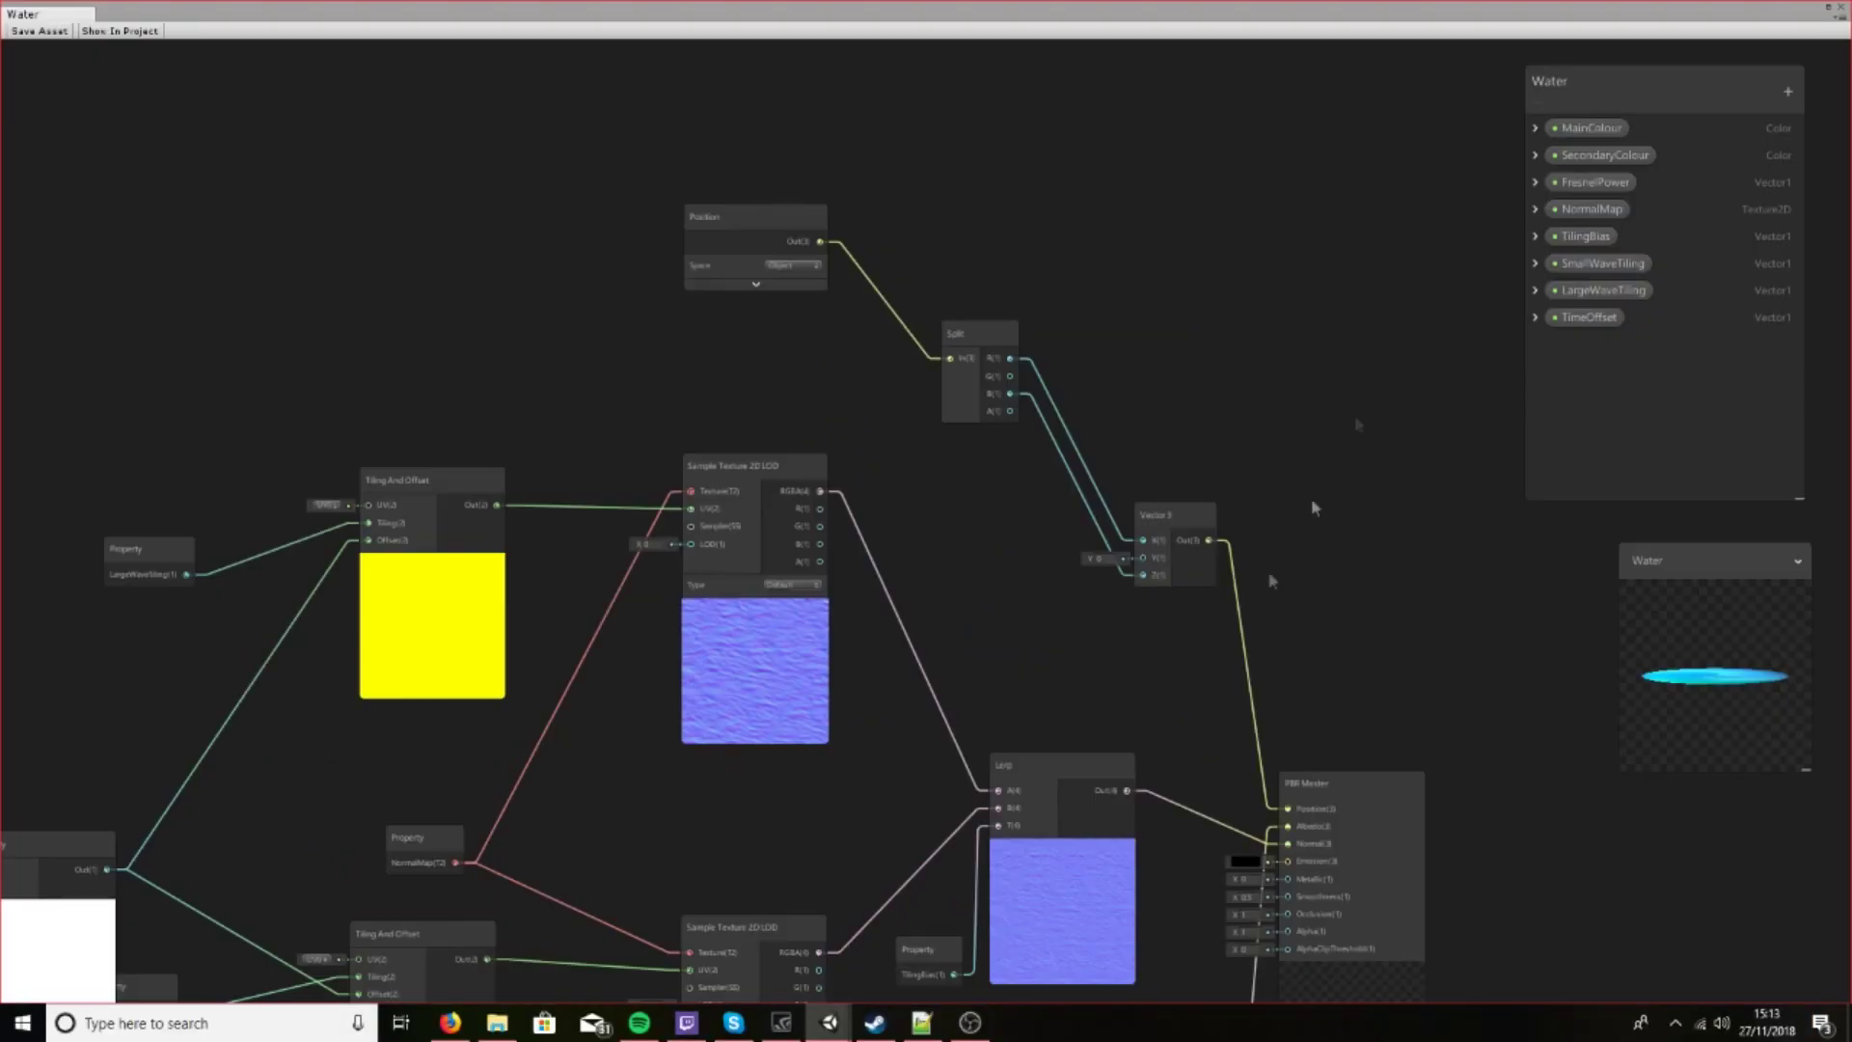
Create a collapsed Add node beside the large-wave Sample Texture 2D LOD node and connect the texture's R and G outputs to it
right_click(984, 609)
click(924, 538)
middle_drag(1004, 582, 625, 415)
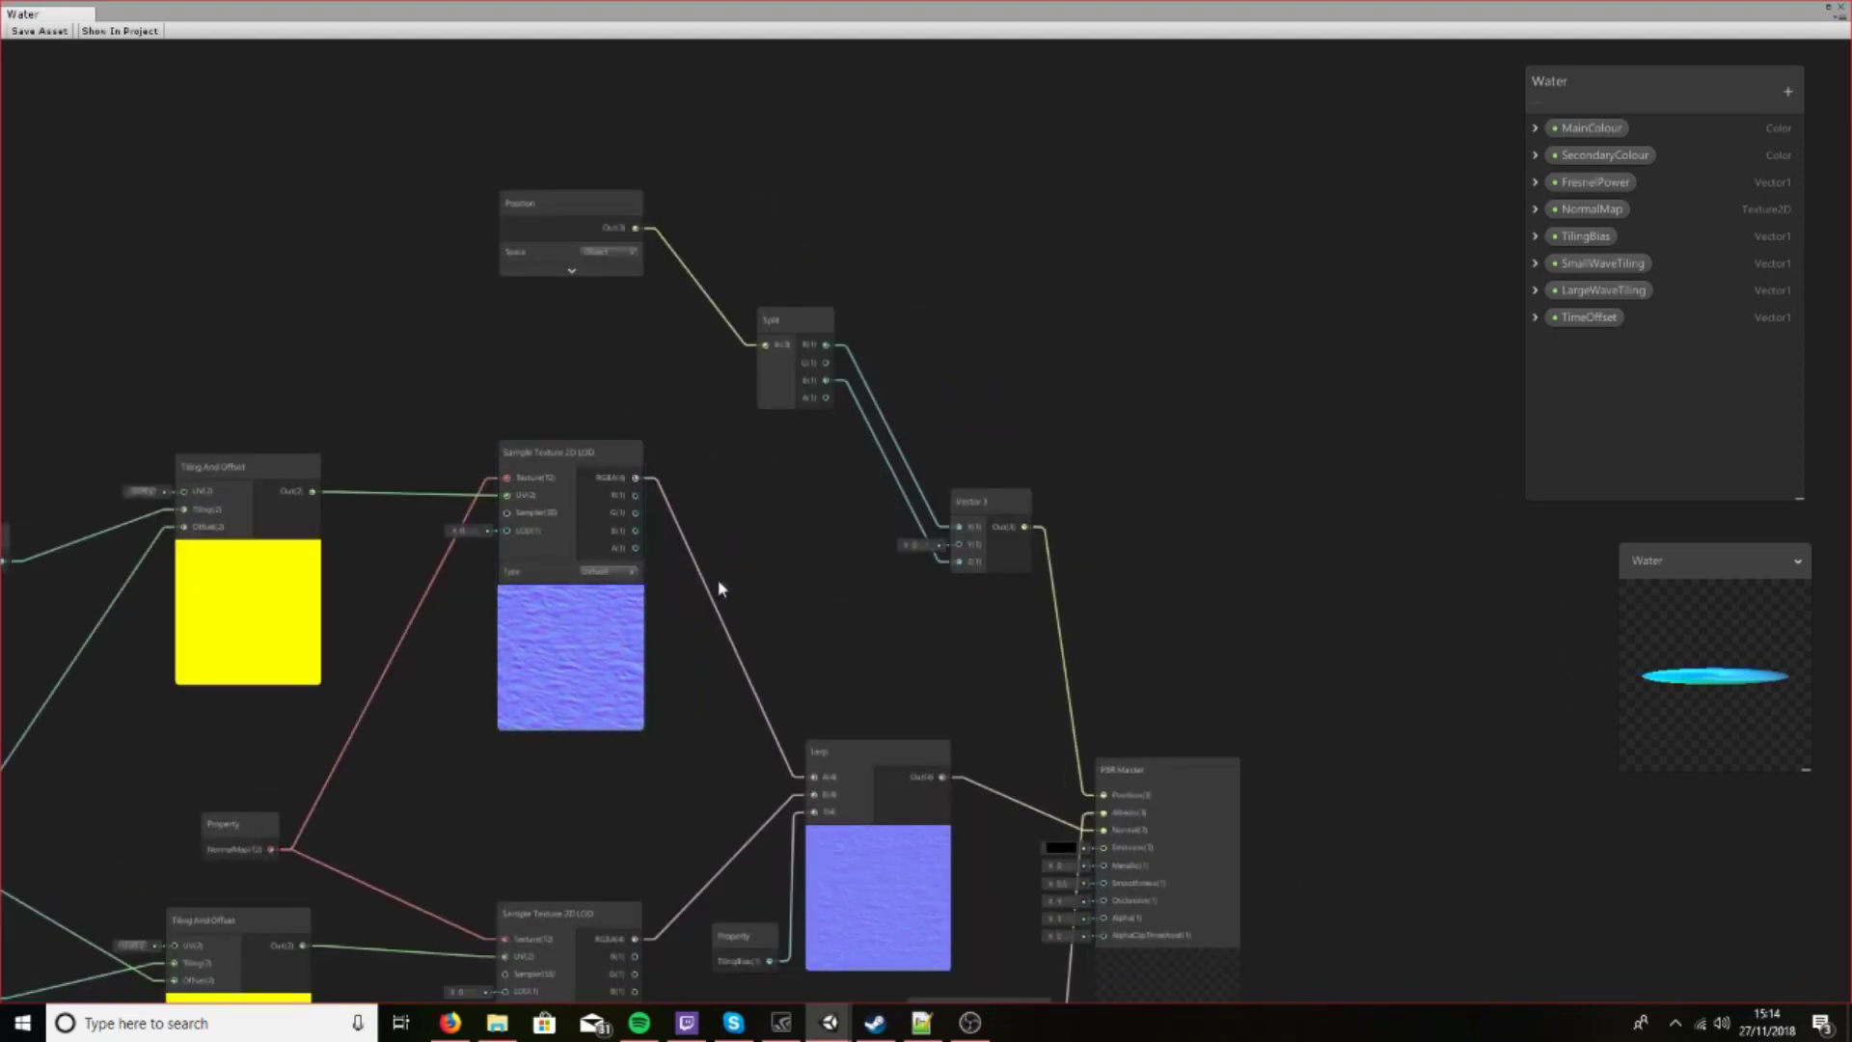
right_click(750, 575)
click(752, 577)
text(add)
key(Return)
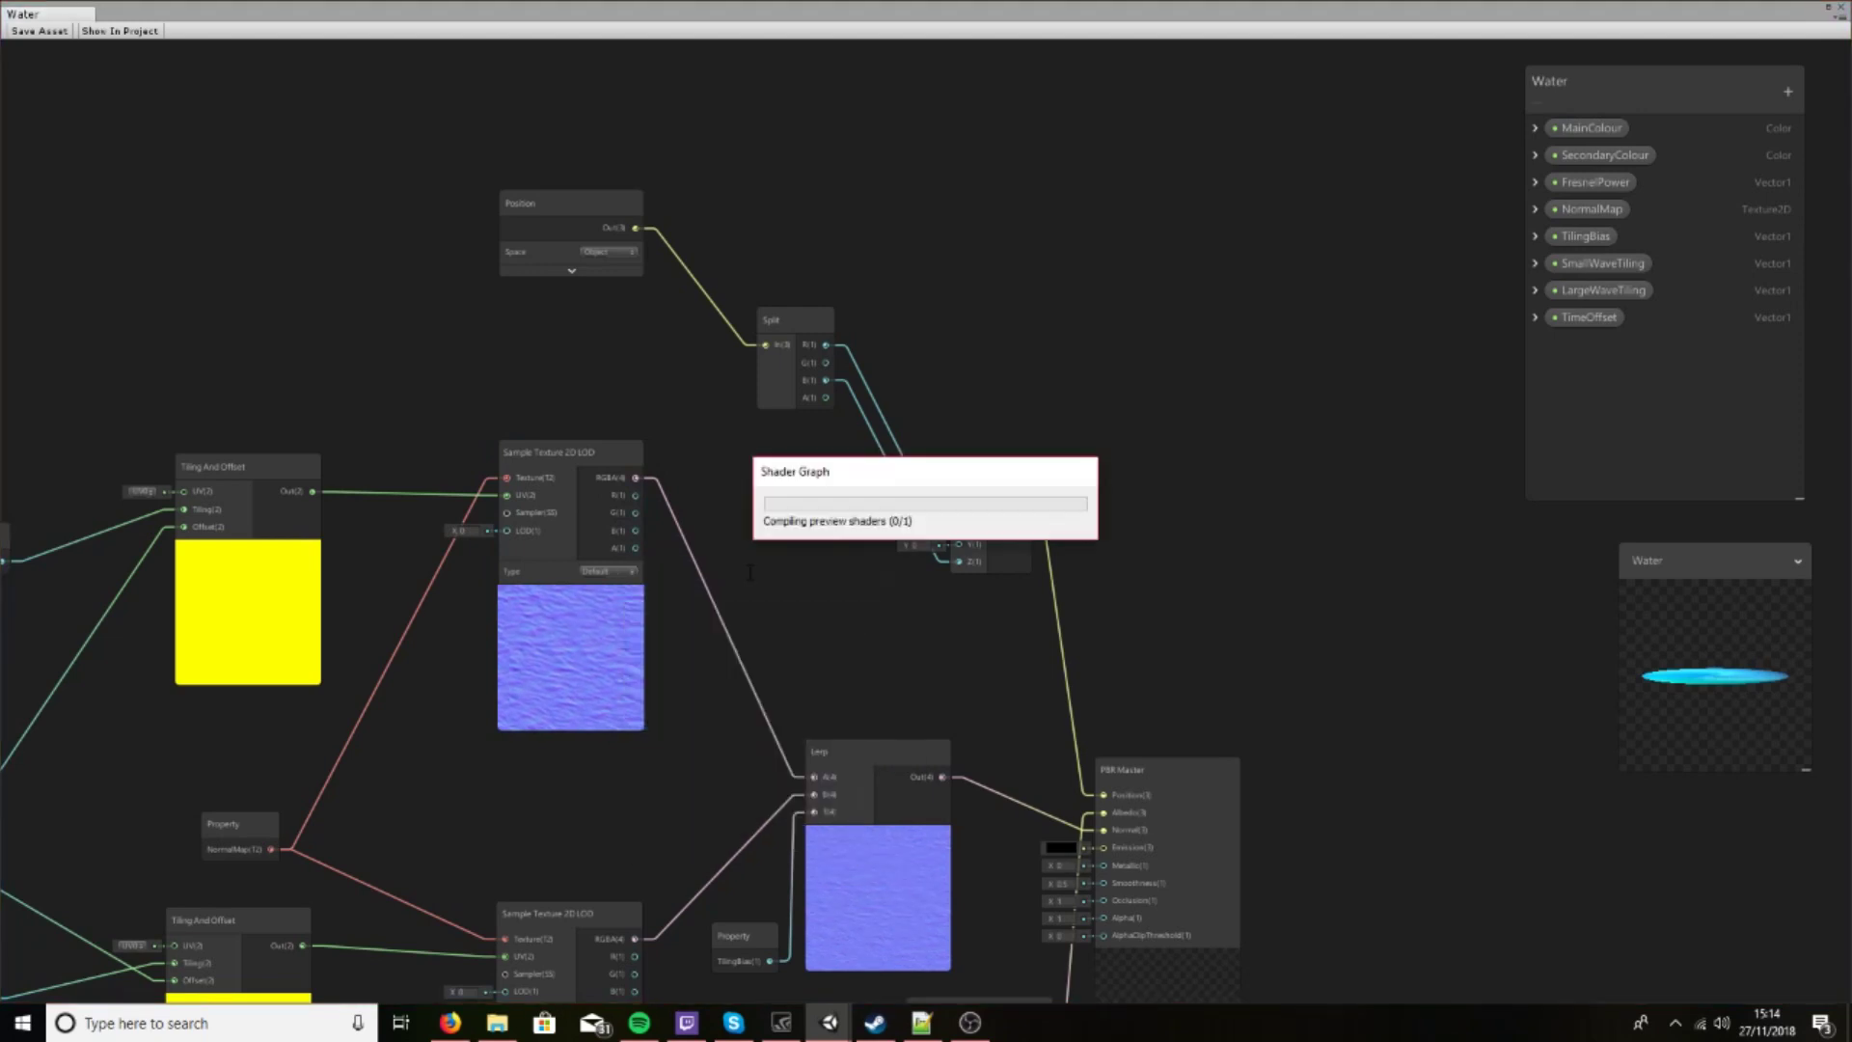
drag(762, 588, 764, 451)
click(815, 587)
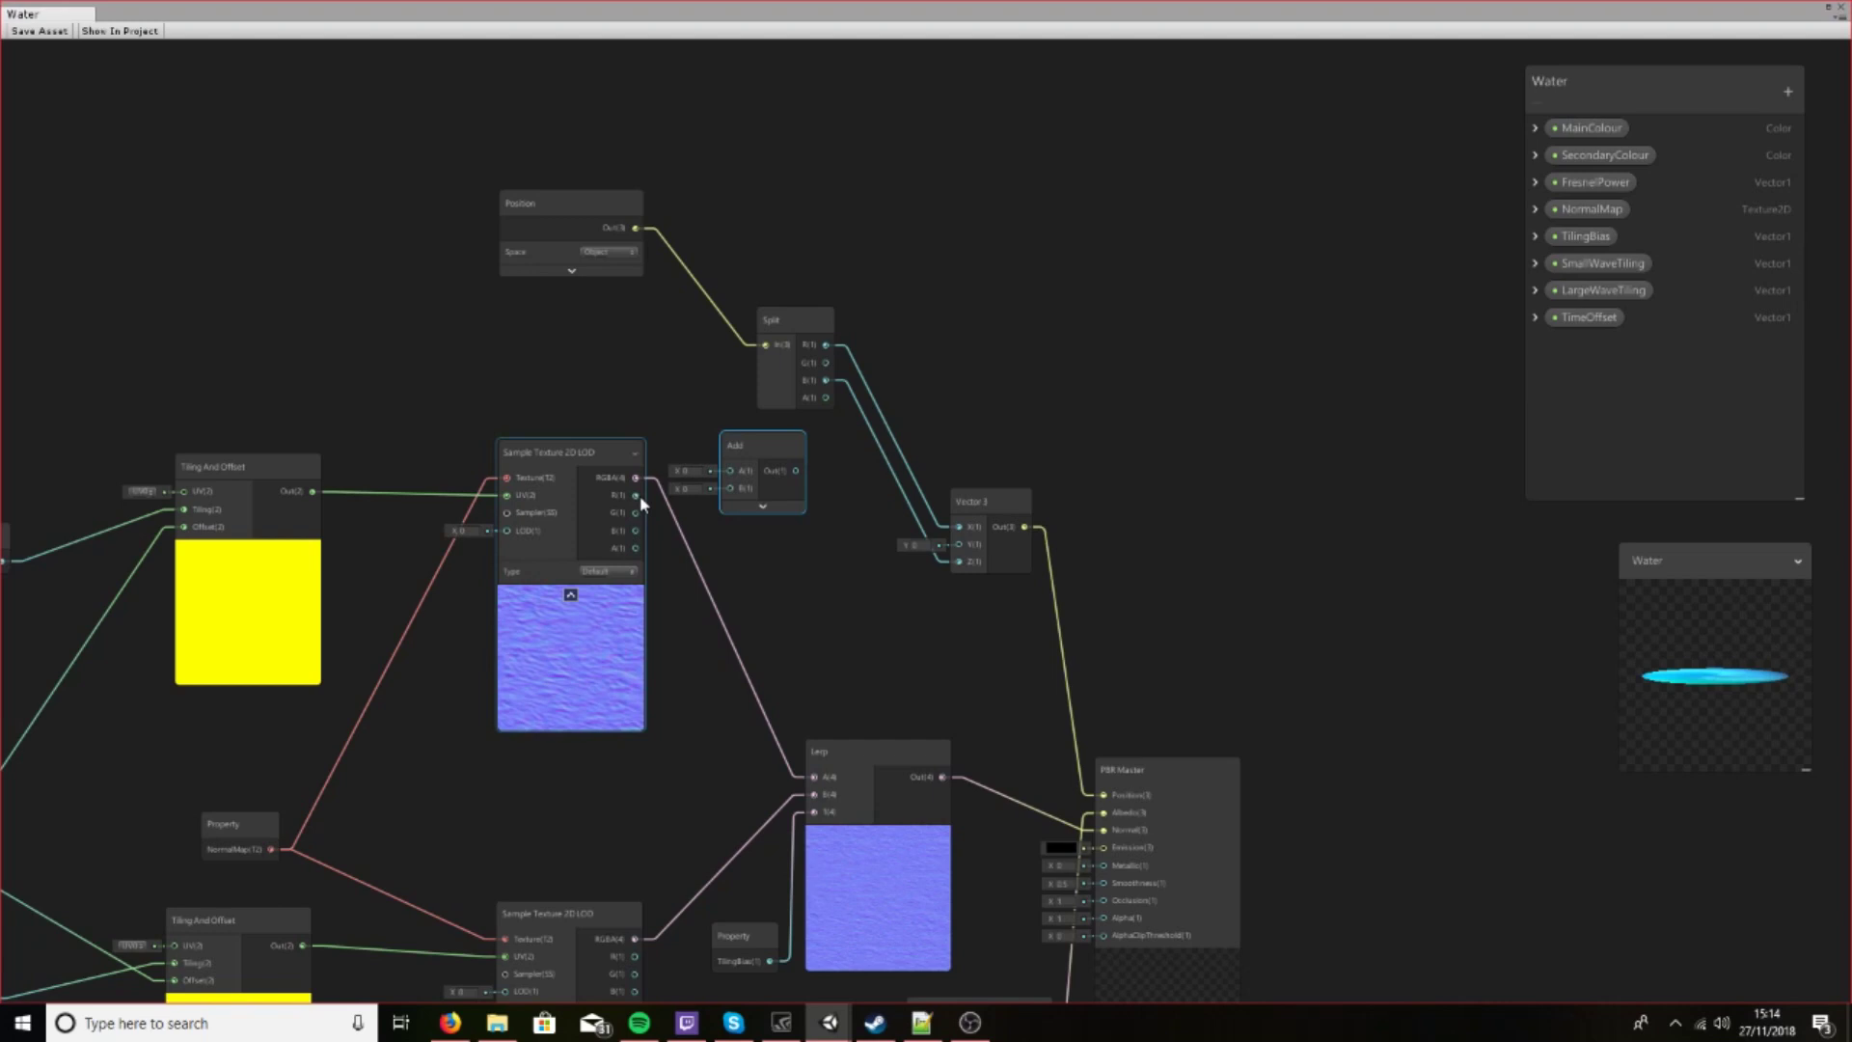
drag(637, 496, 729, 471)
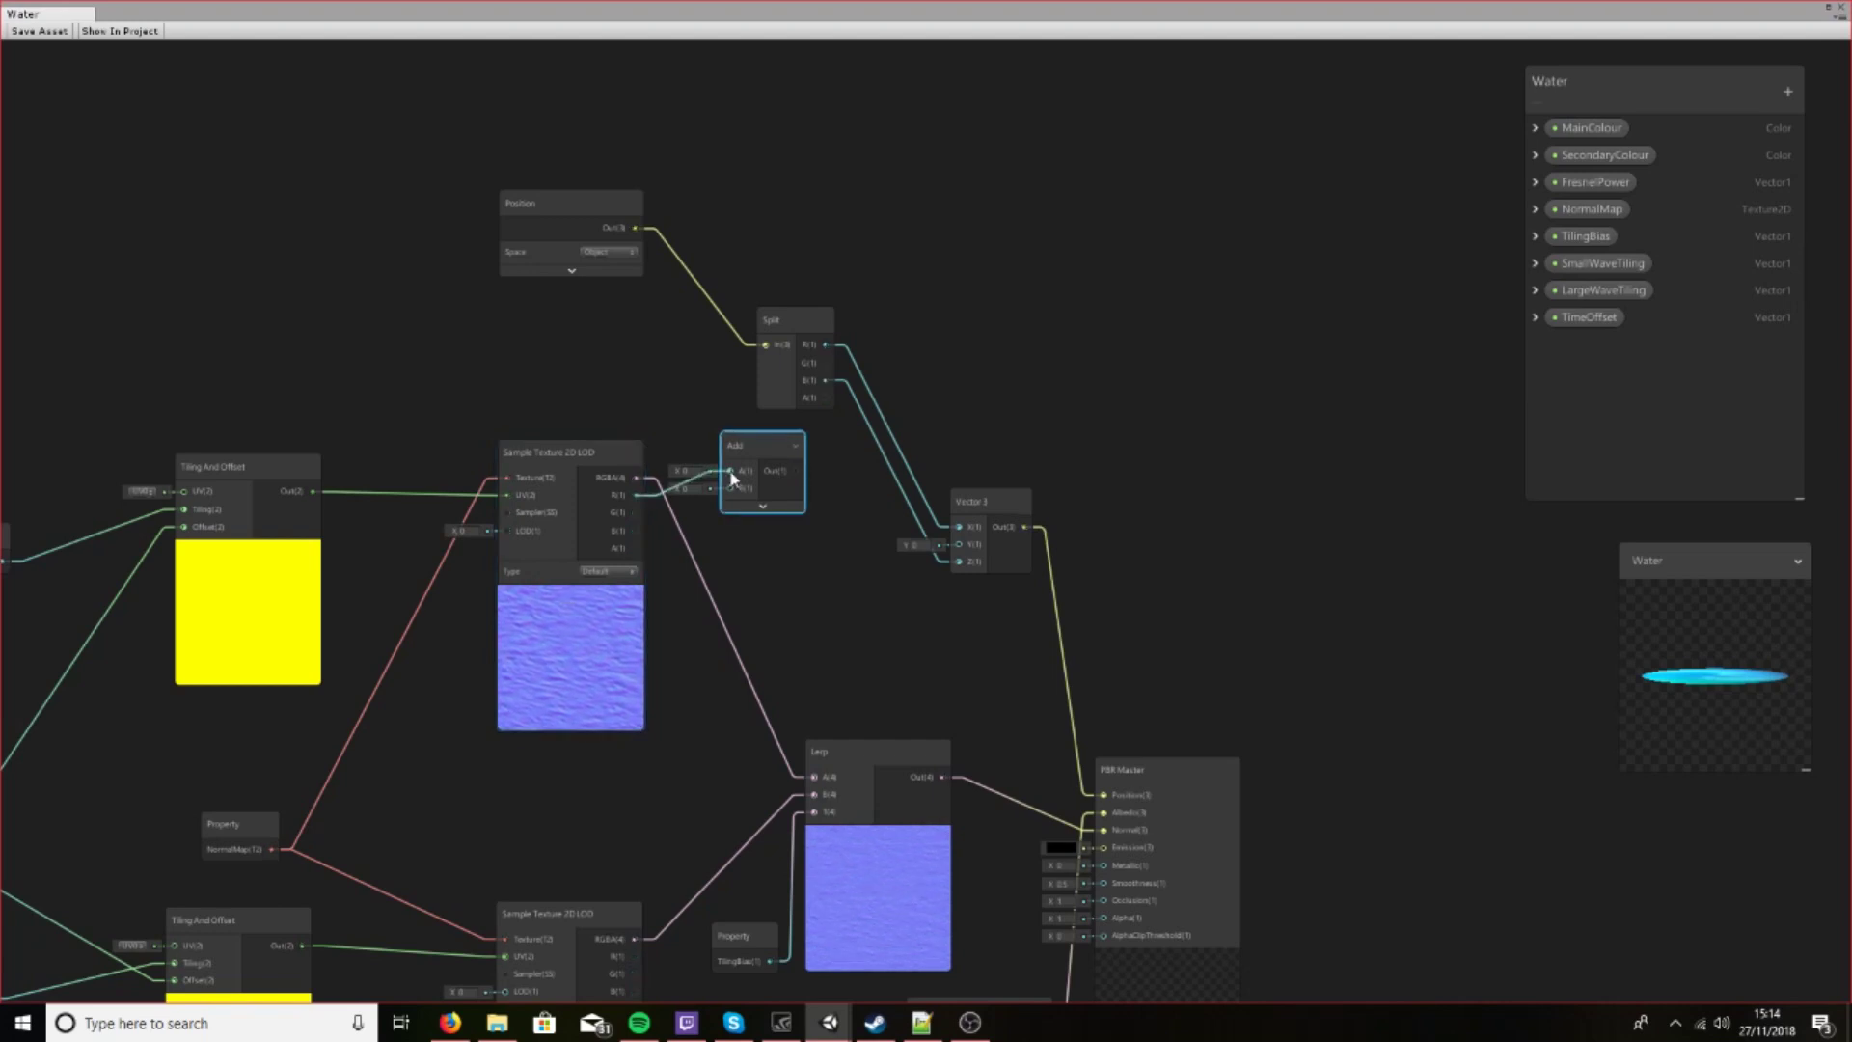
drag(636, 513, 730, 488)
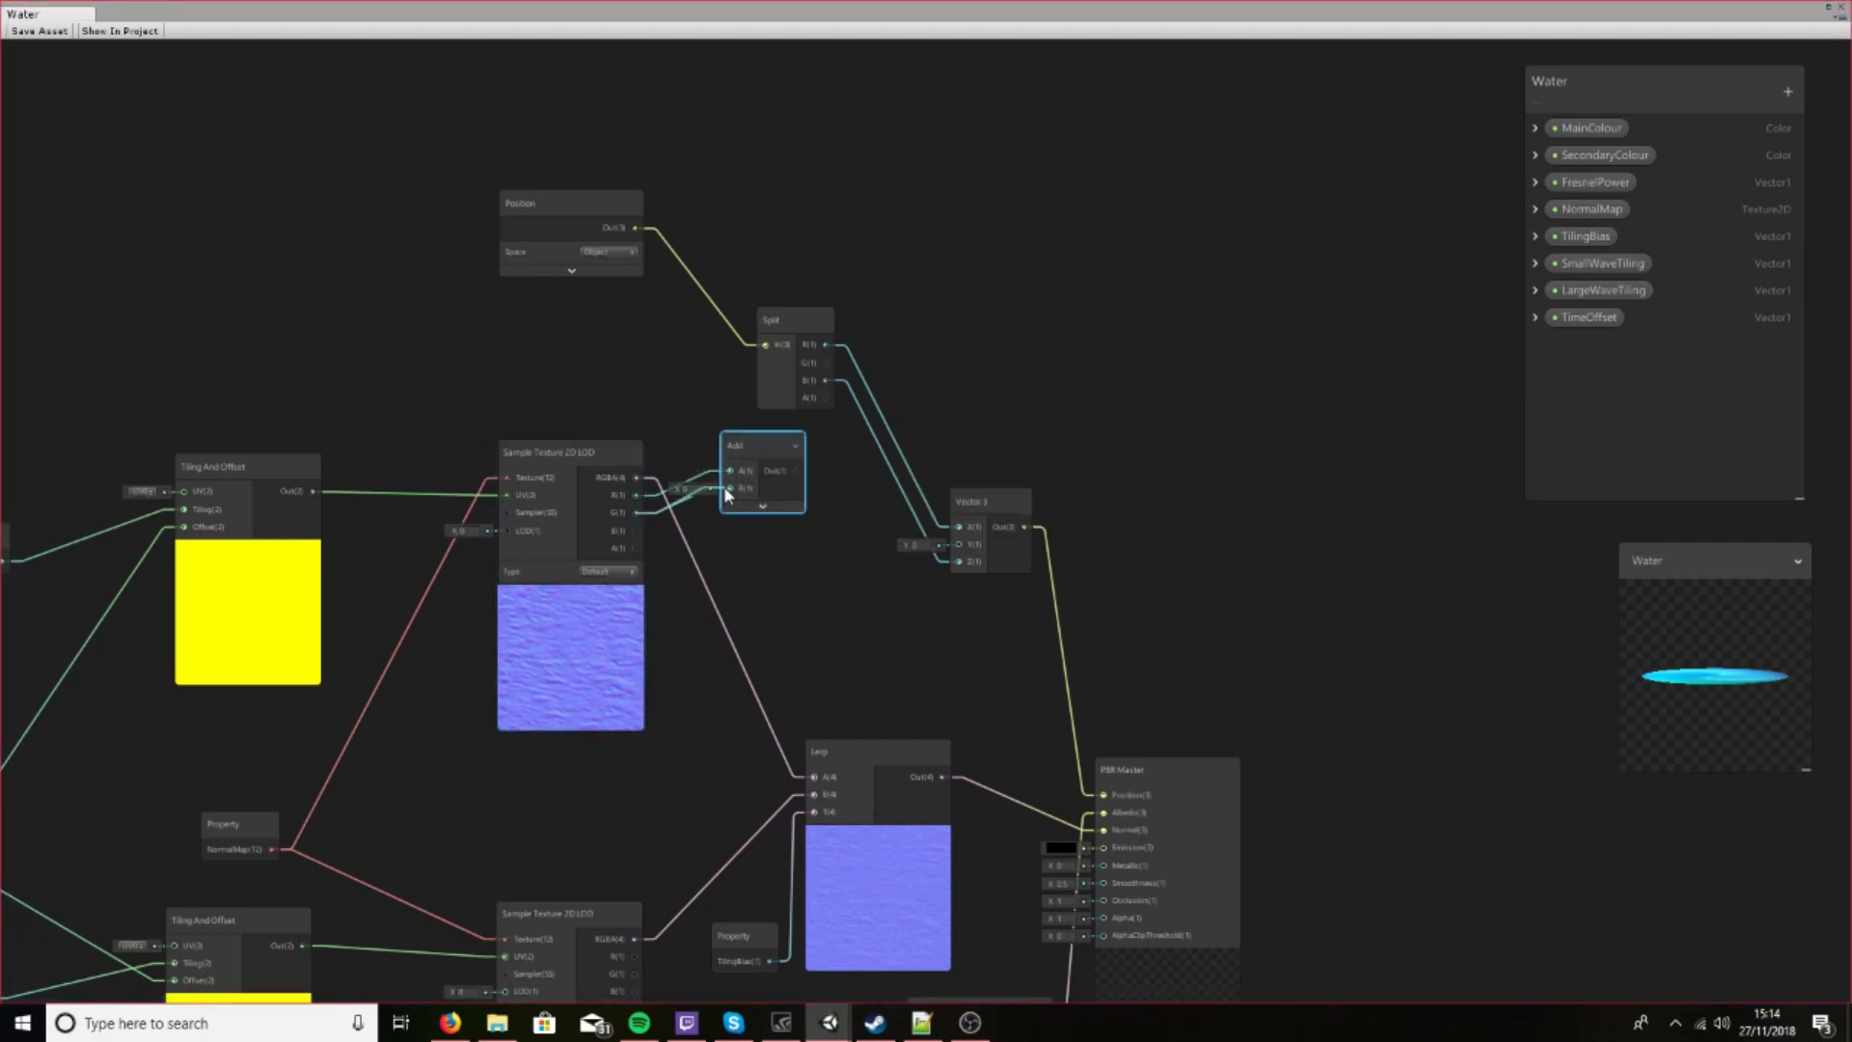
Create a second collapsed Add node that sums the first Add's output with the large-wave texture's B output
middle_drag(798, 564, 699, 573)
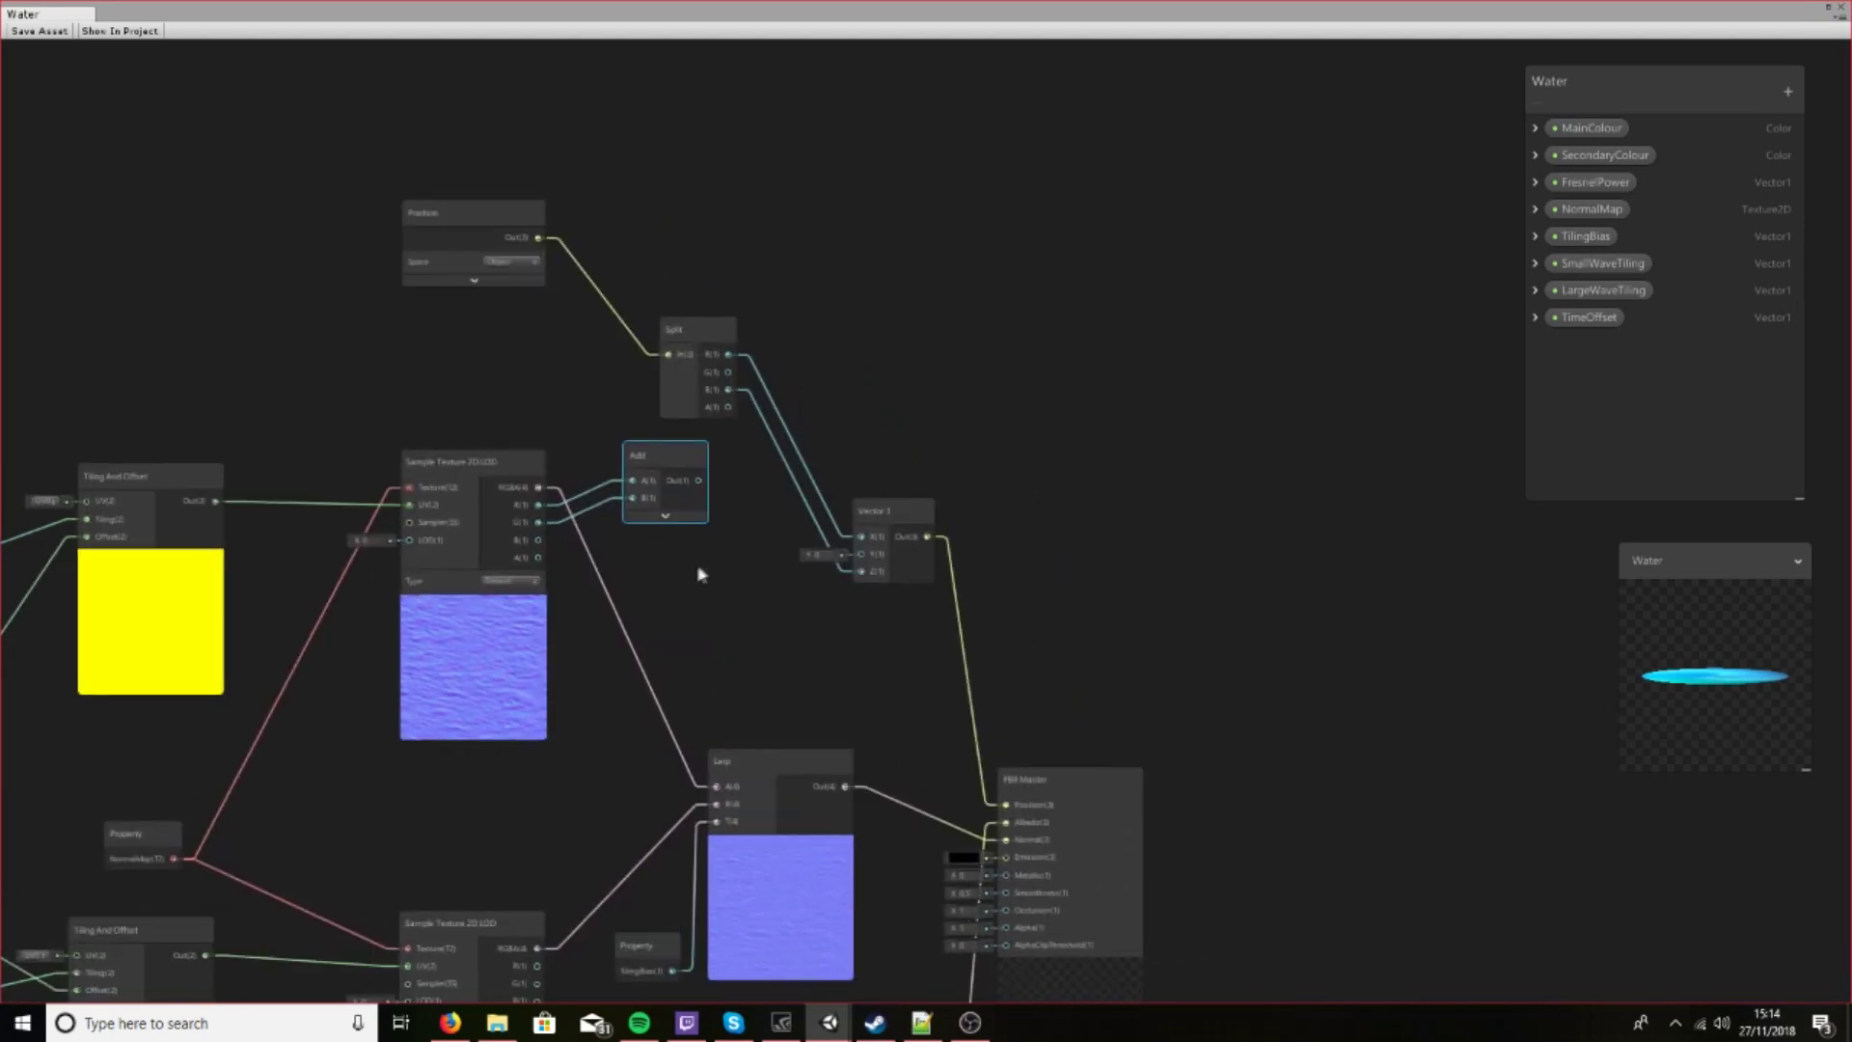
right_click(677, 595)
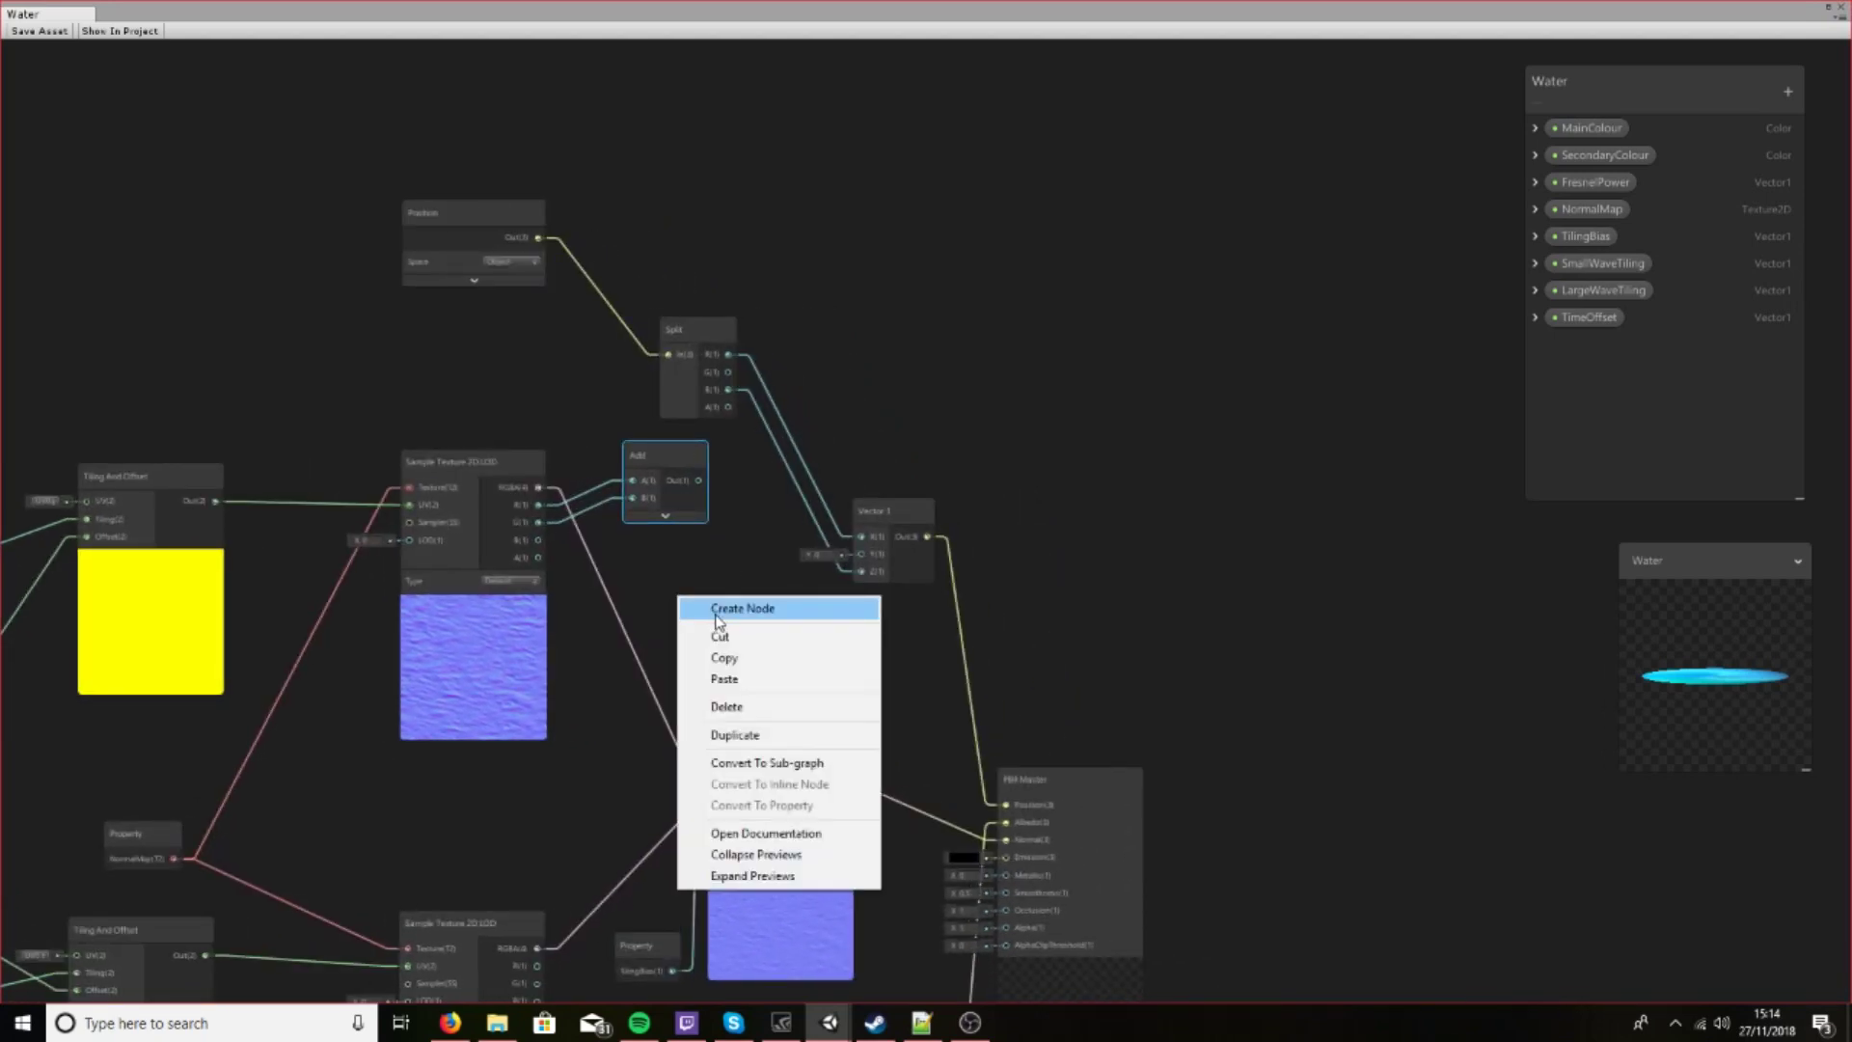
click(716, 610)
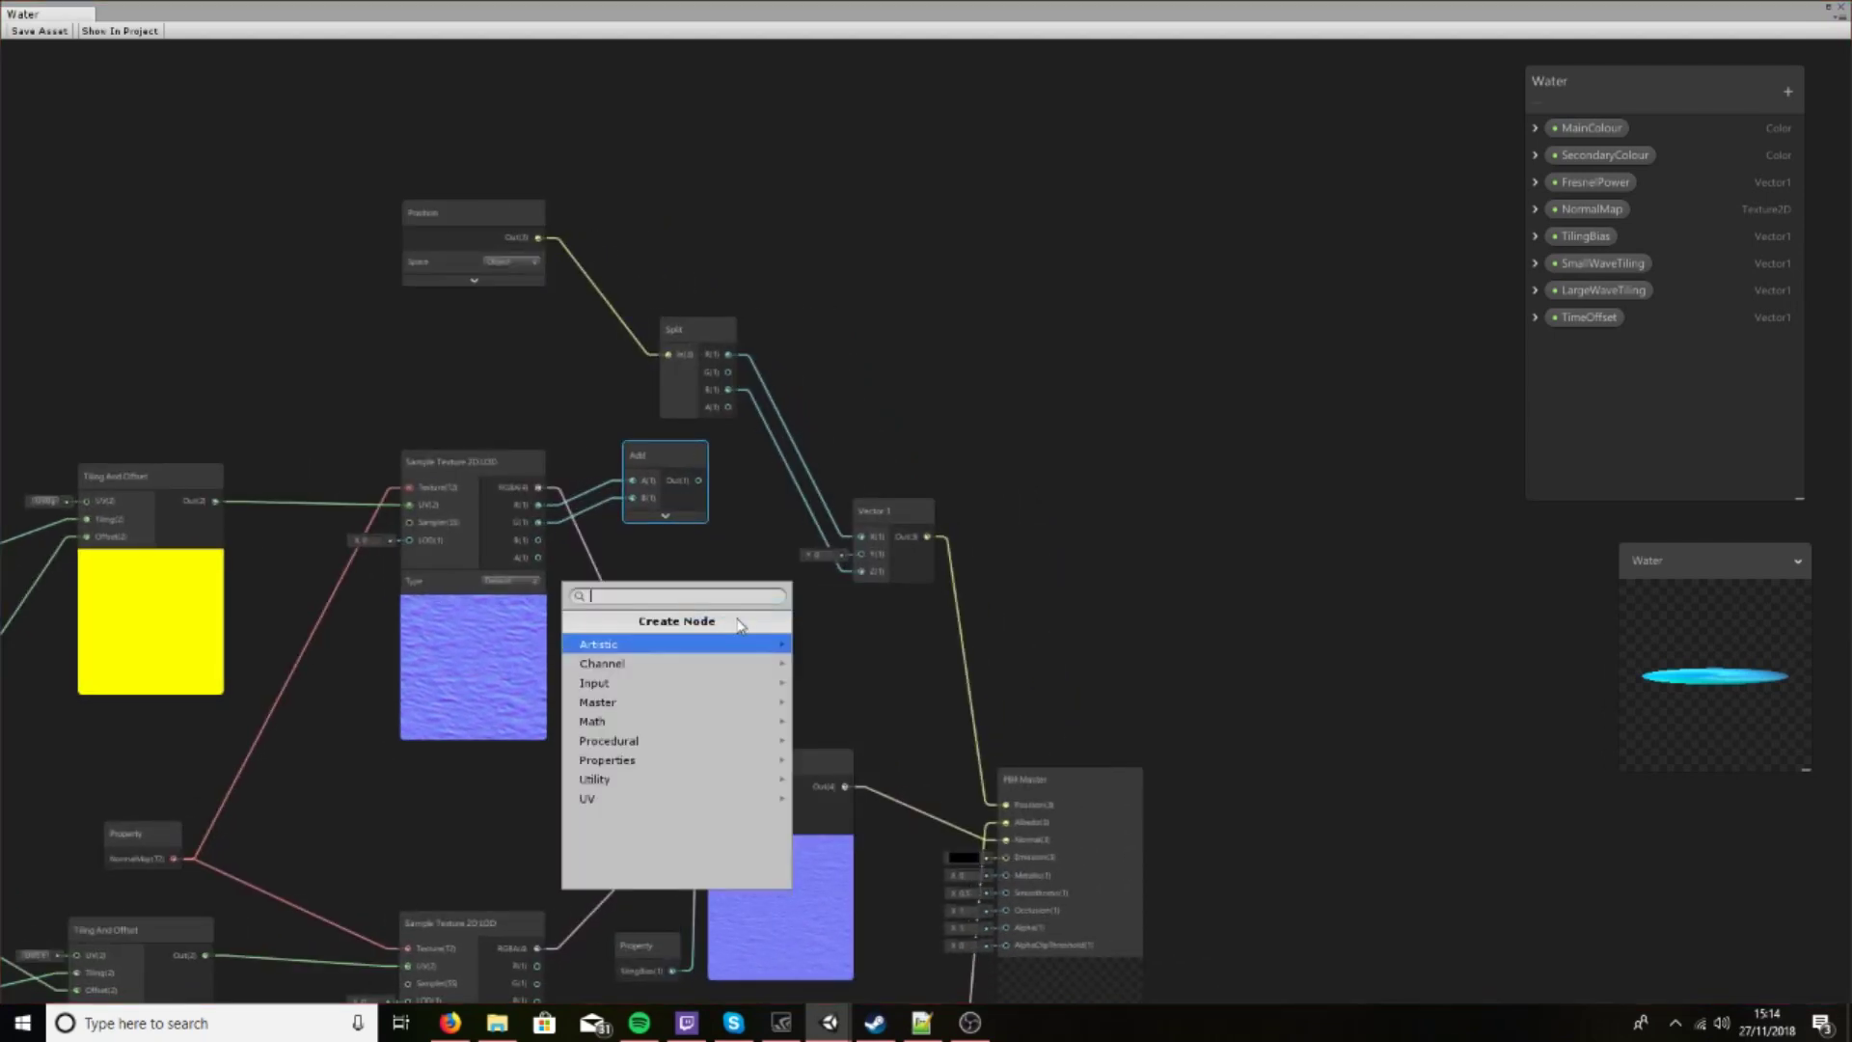
text(add)
key(Return)
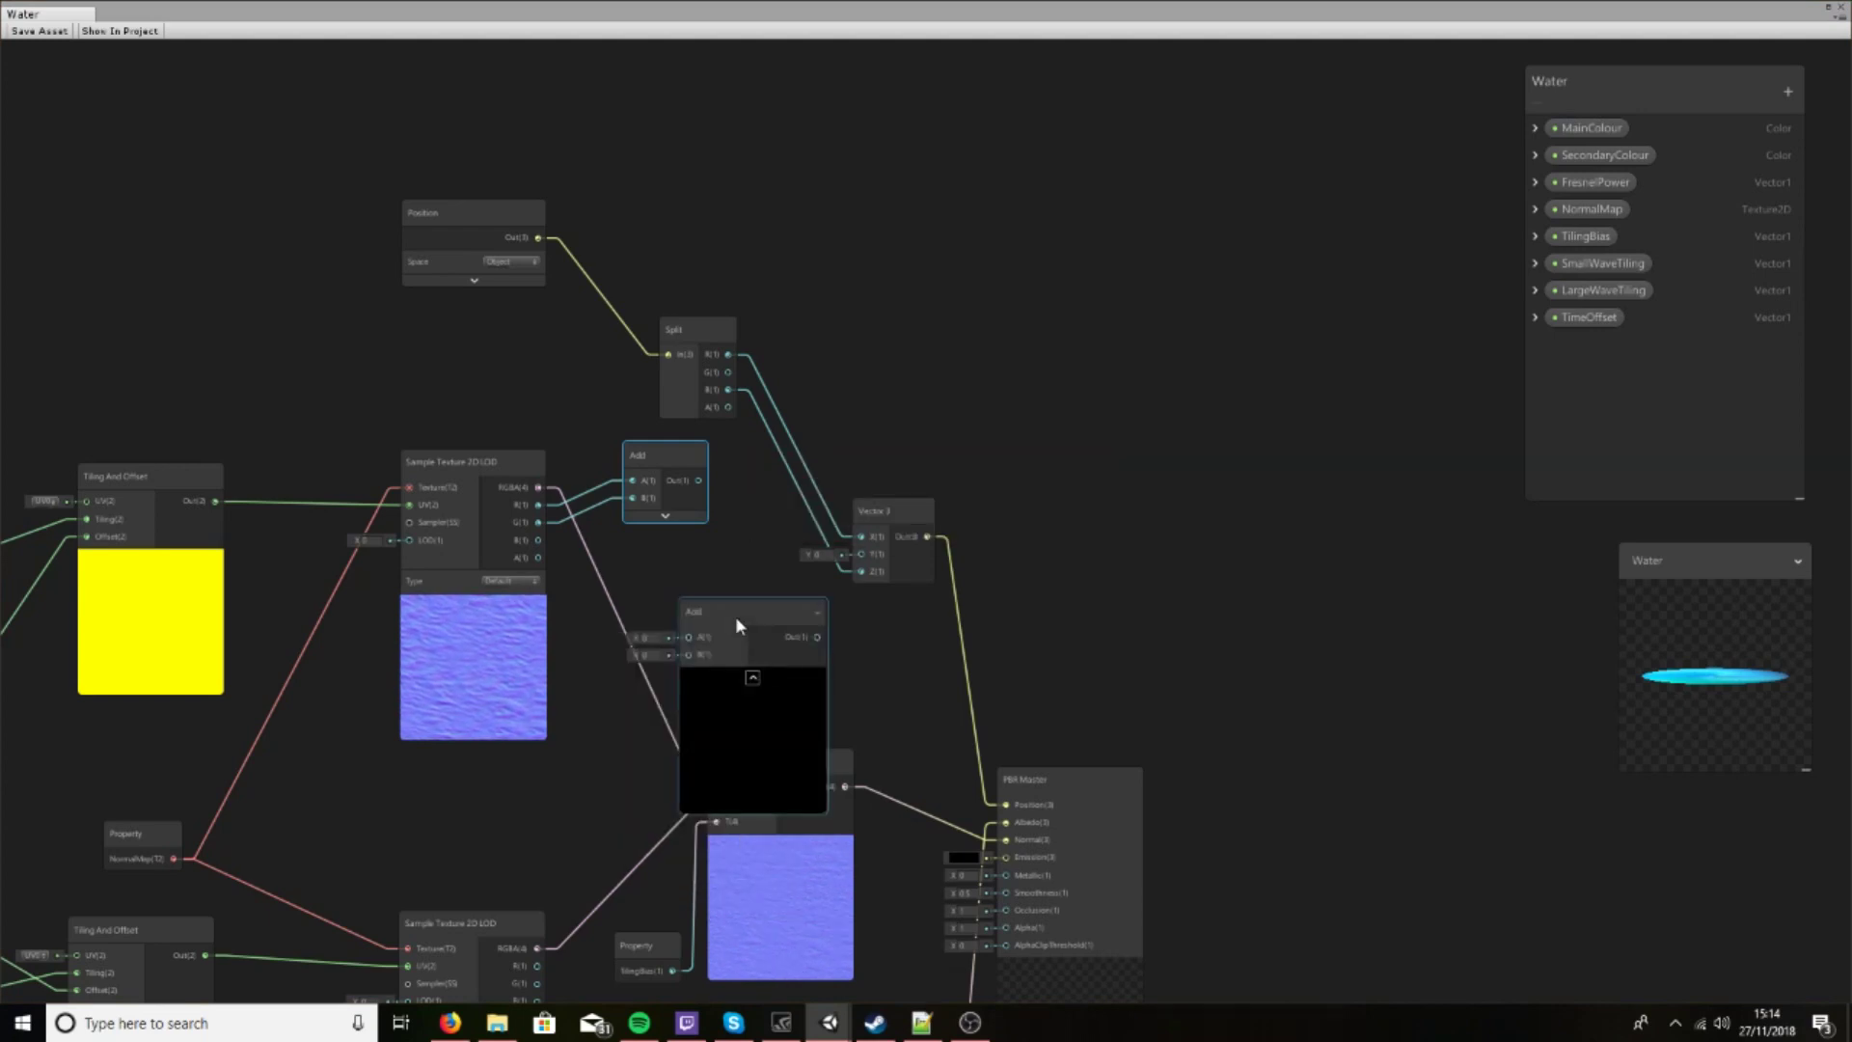
drag(538, 540, 688, 654)
drag(699, 482, 724, 582)
click(755, 644)
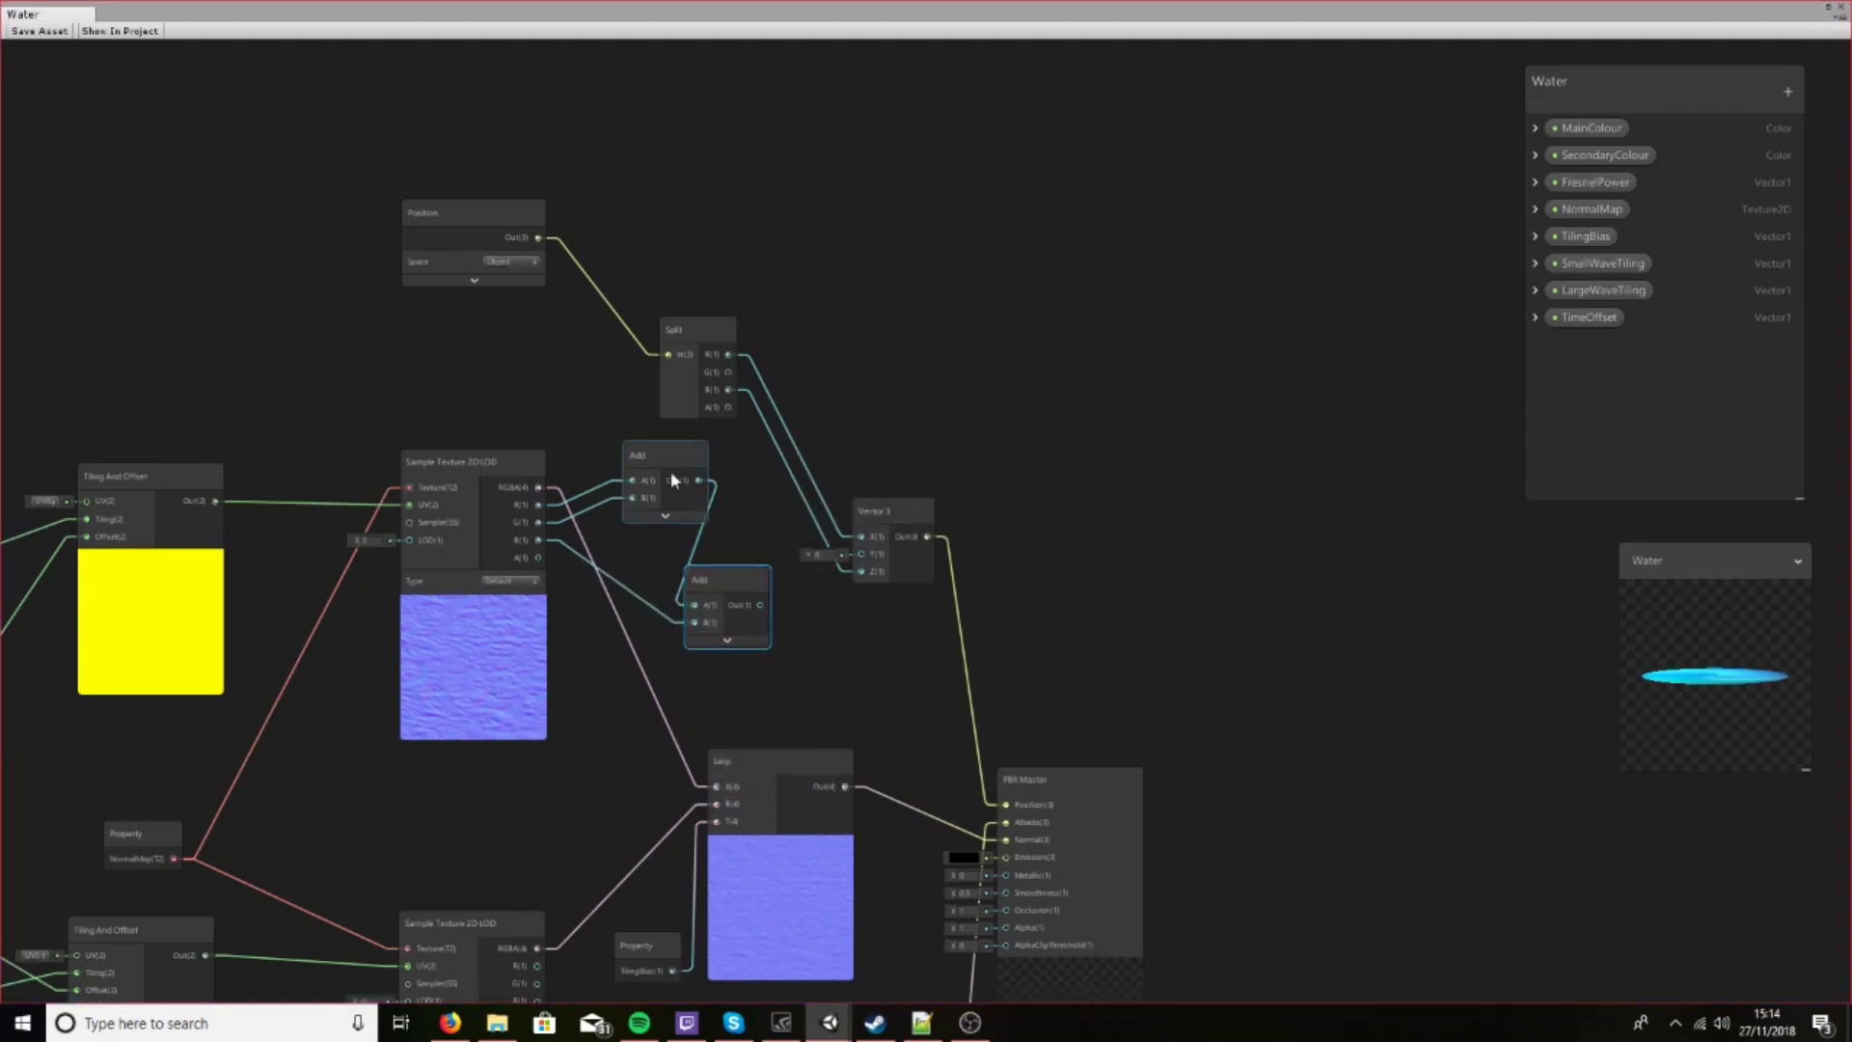
drag(669, 471, 633, 488)
drag(705, 585, 711, 579)
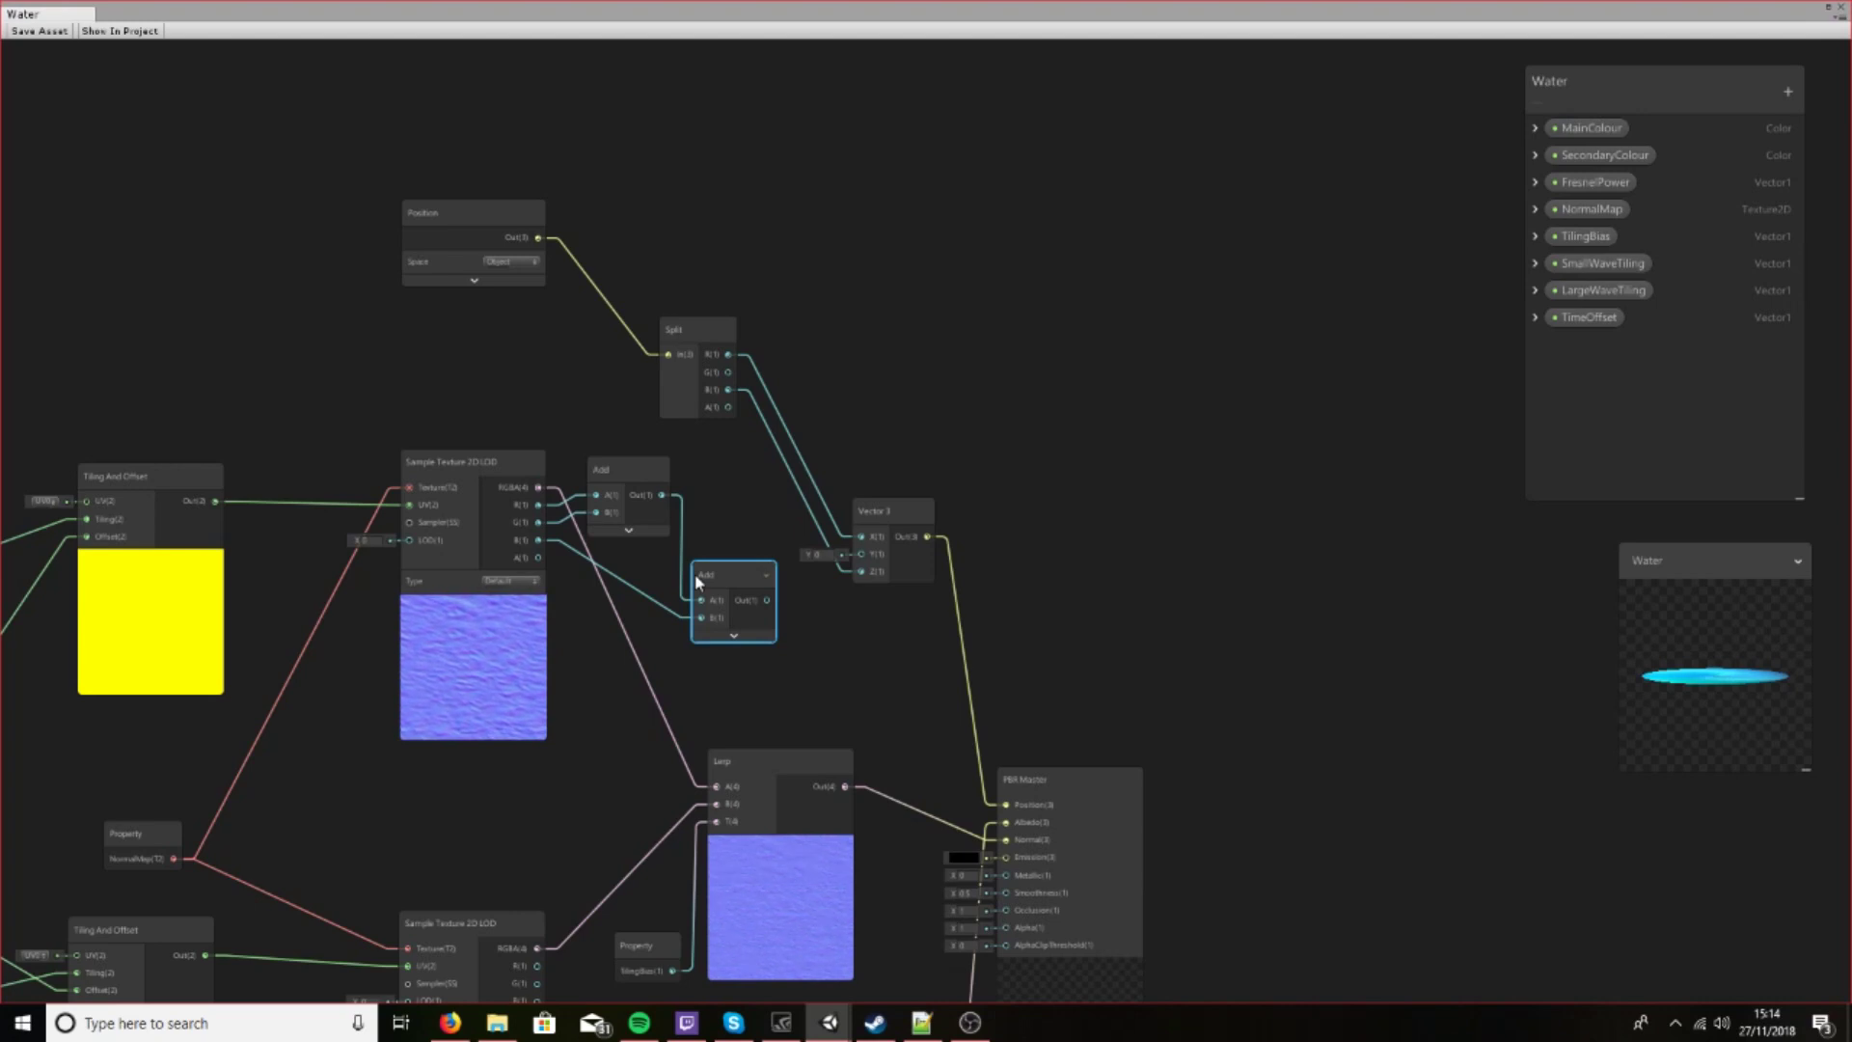
Add a Divide node, collapse its preview and place it just below the Vector 3 node
right_click(786, 661)
click(827, 675)
text(divide)
key(Return)
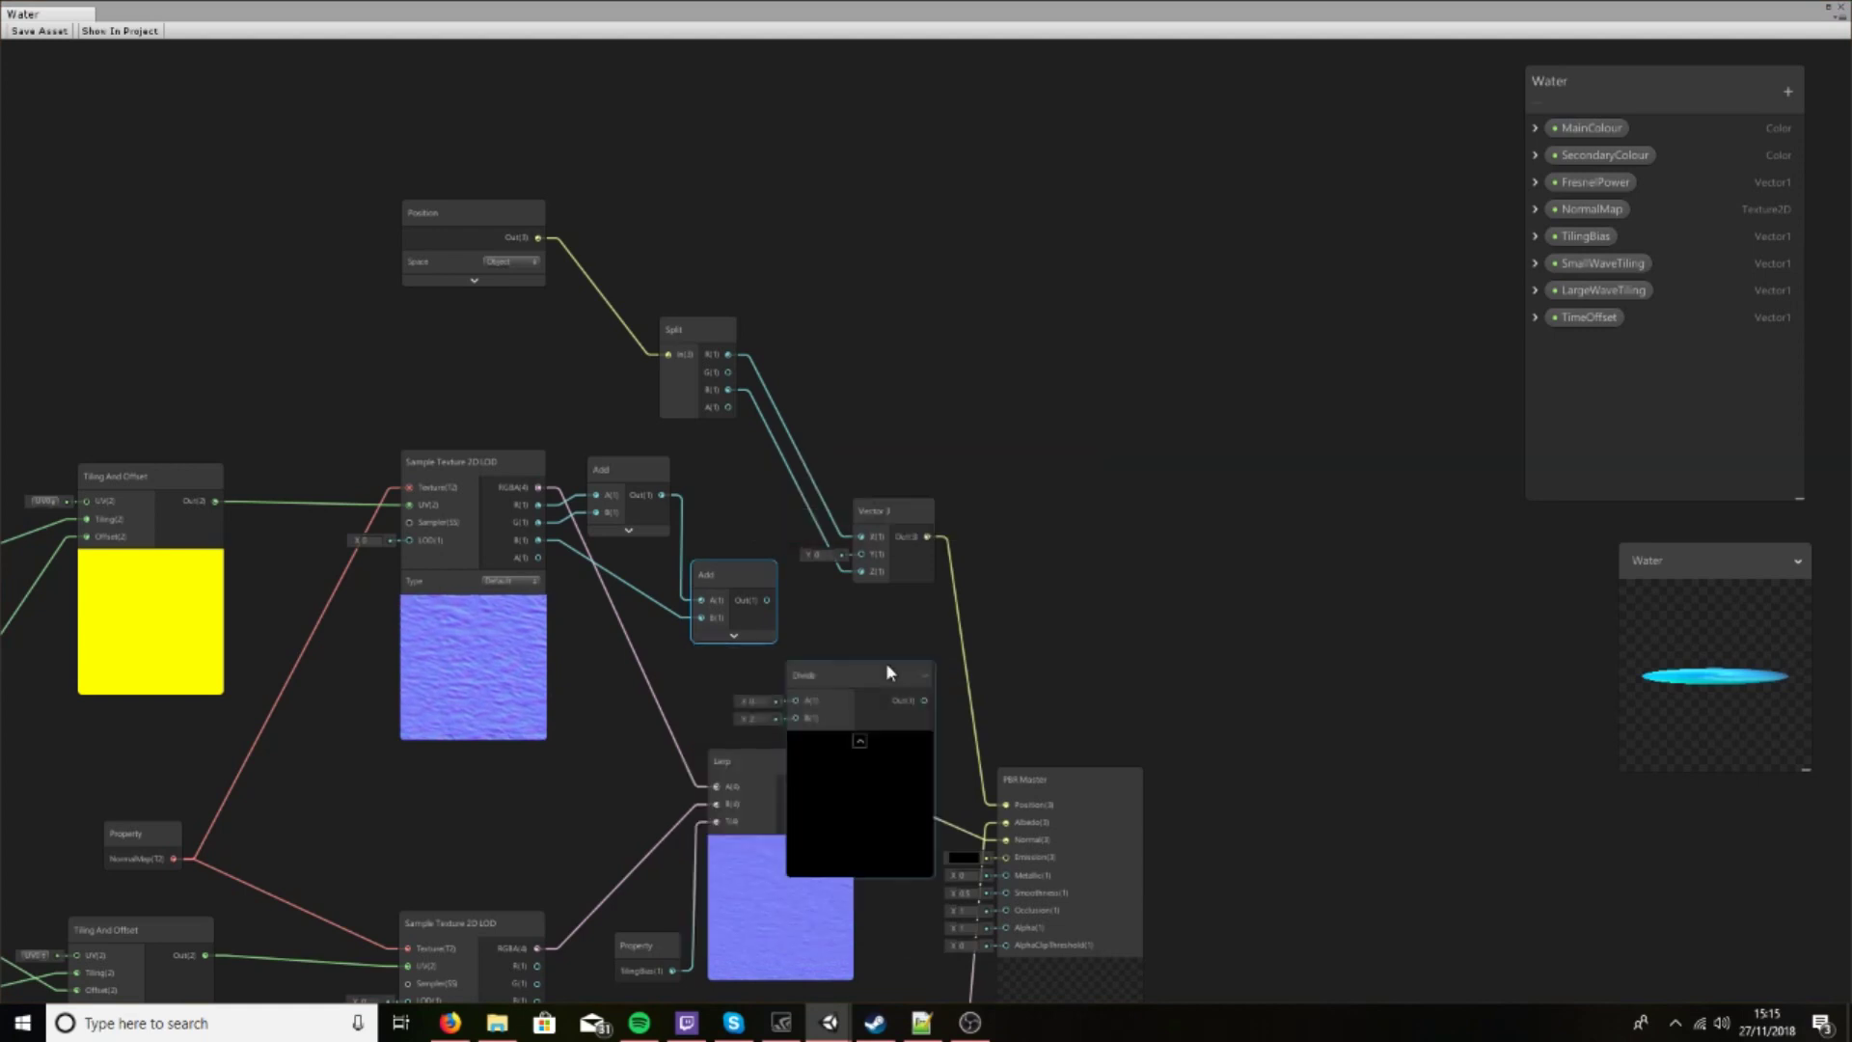
click(859, 741)
drag(845, 687, 902, 633)
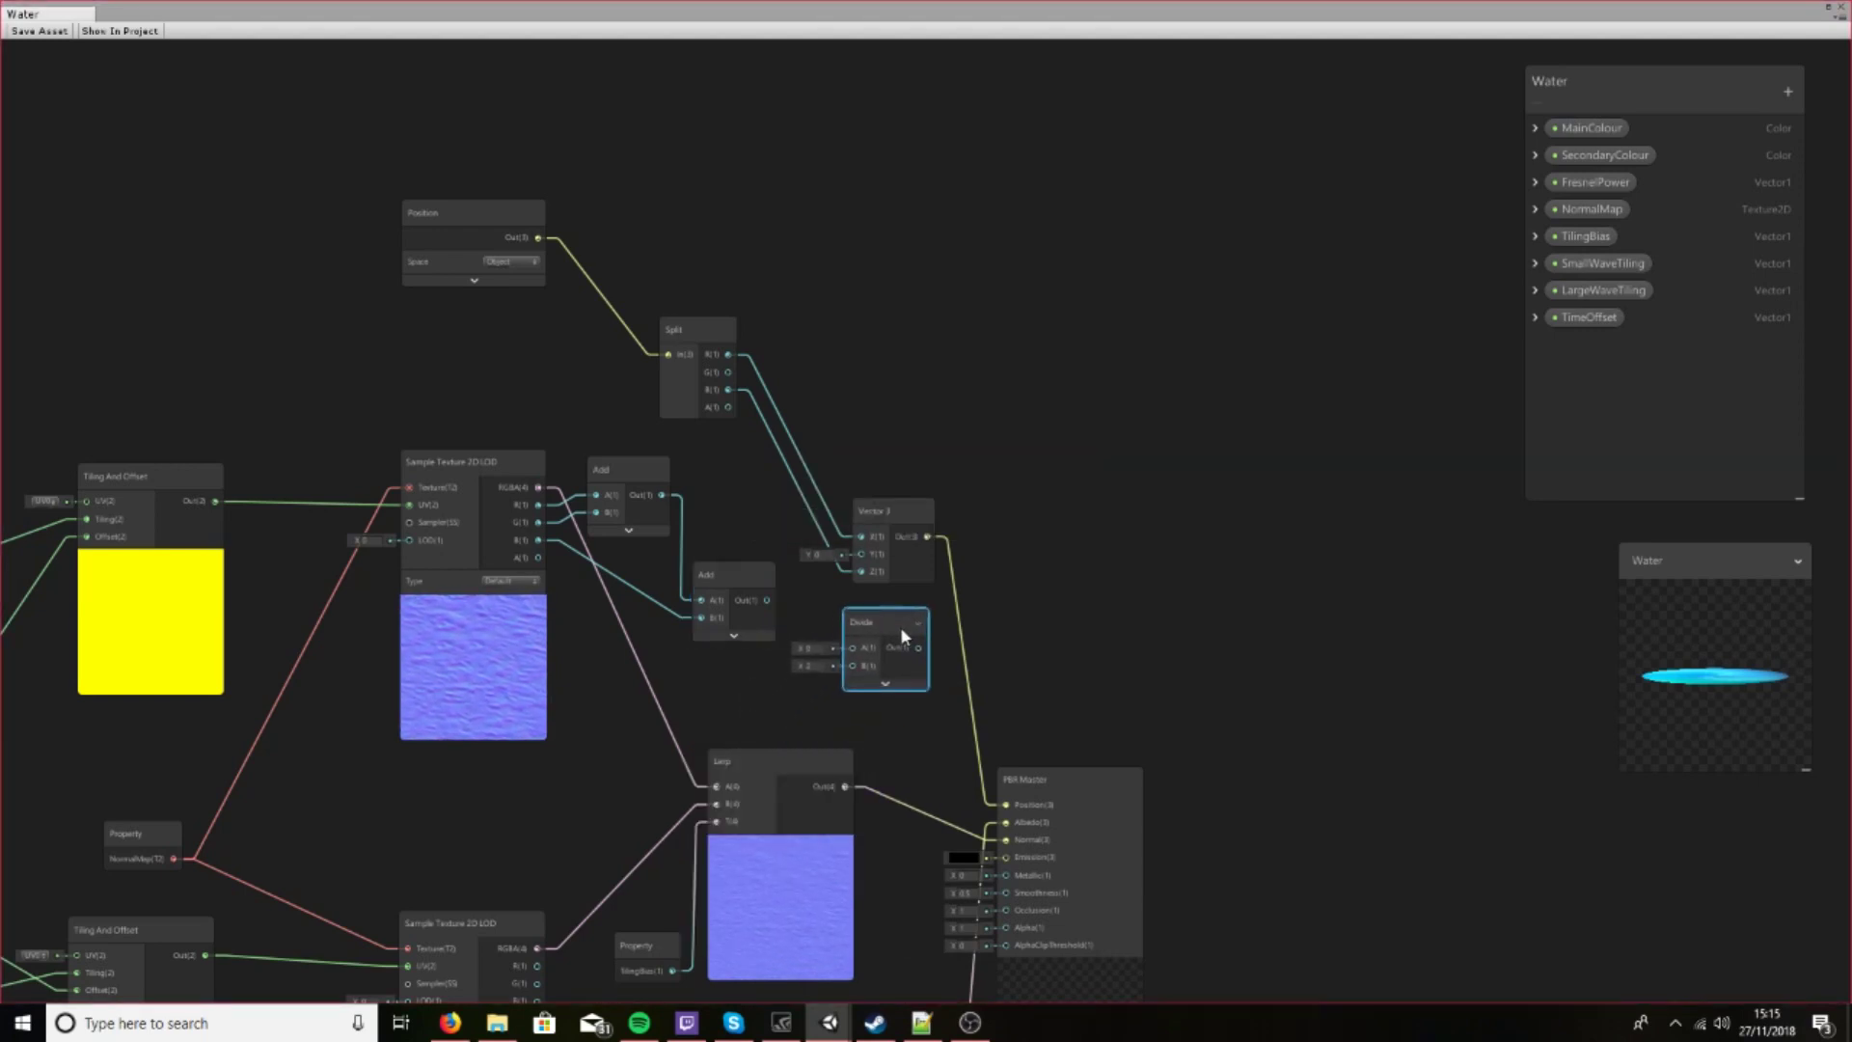
click(1787, 91)
click(1771, 114)
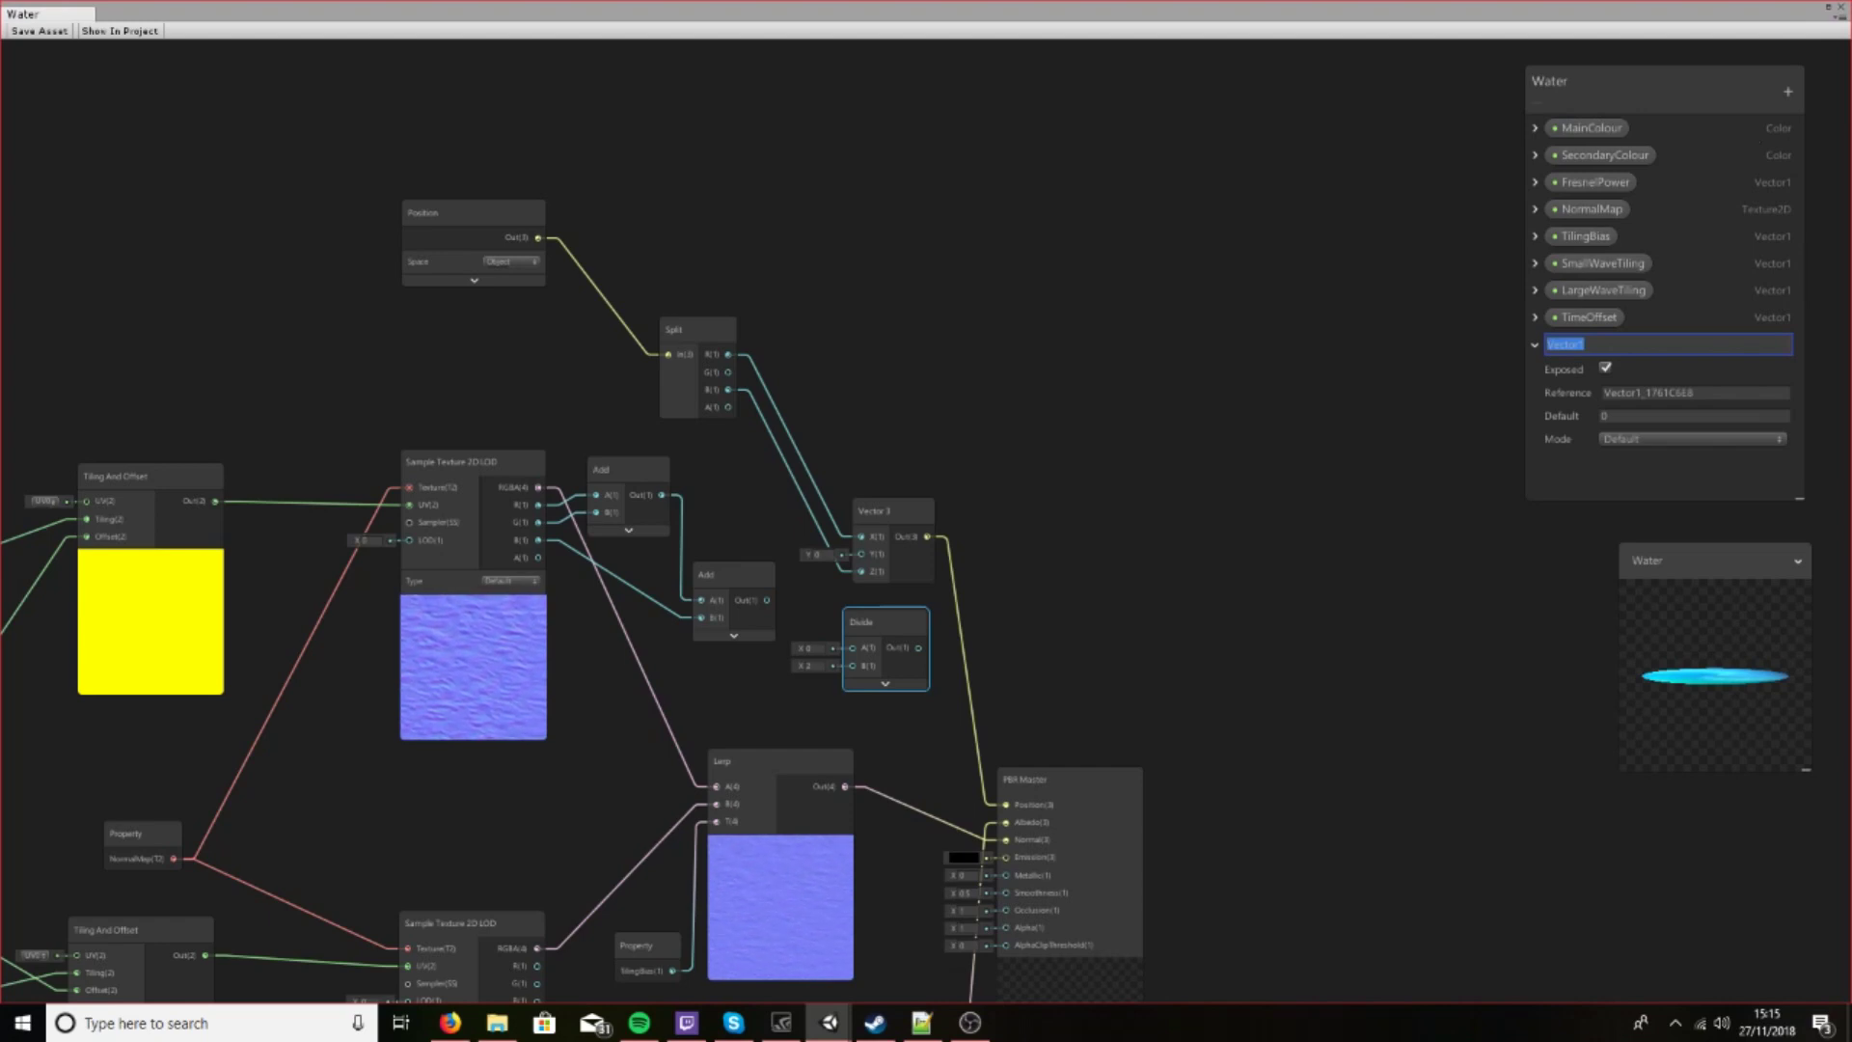
click(1563, 472)
click(1567, 346)
key(Delete)
click(981, 549)
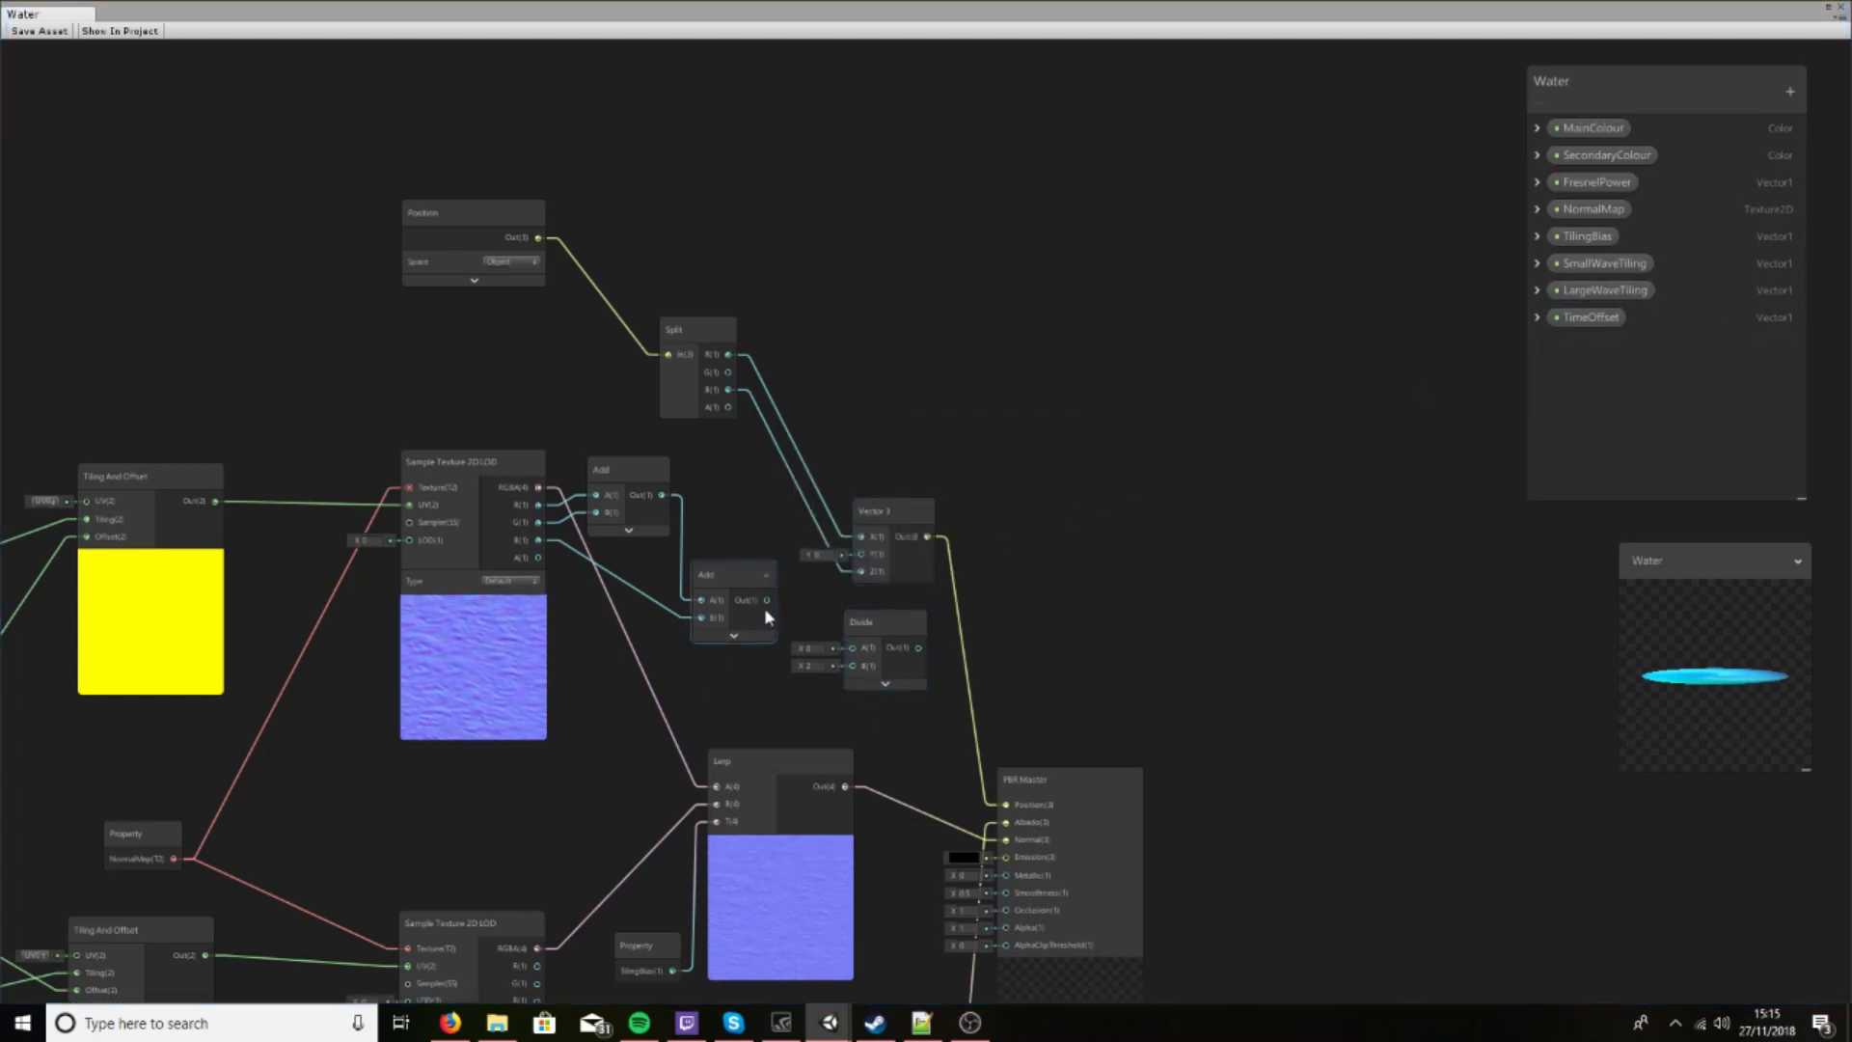
Connect the second Add node's output to Divide's A input and set Divide's B value to 6
drag(768, 600, 852, 648)
scroll(829, 682, up, 2)
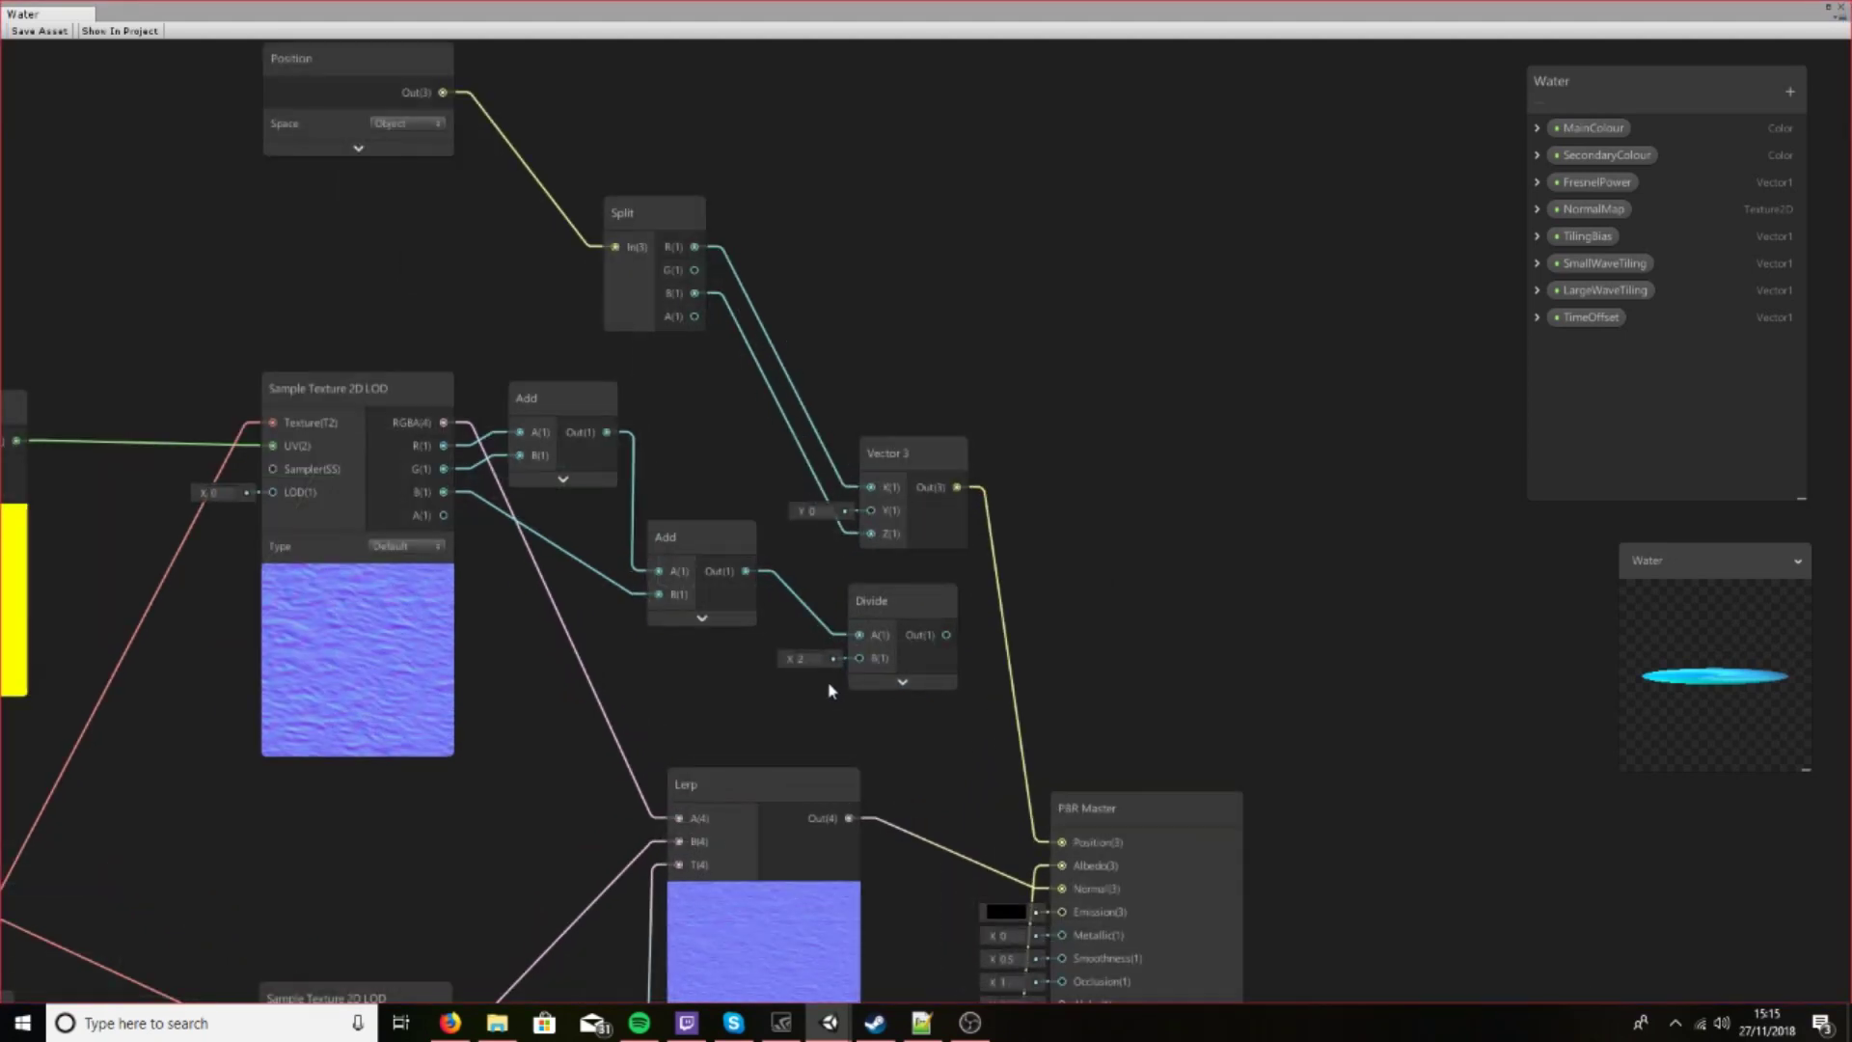
text(5)
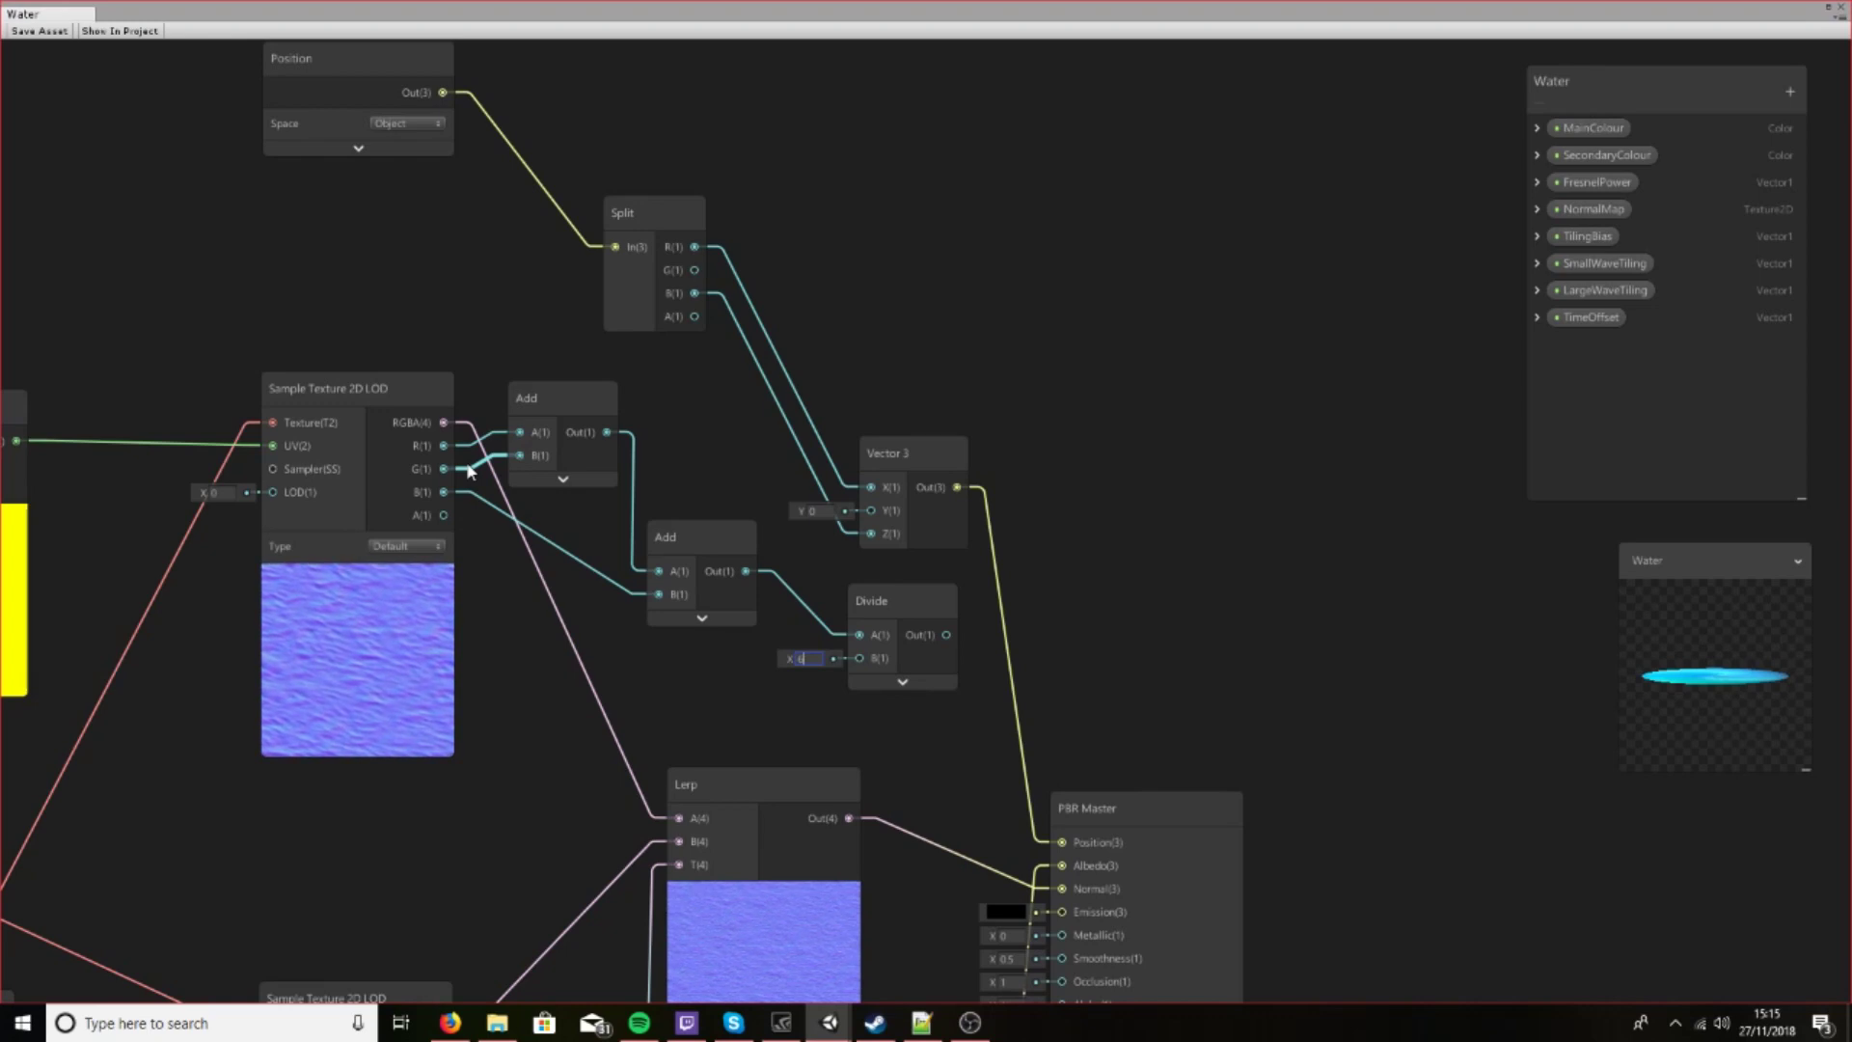
Connect the Divide output to the Vector 3 node's Y input and rearrange the Add and Divide nodes into a tidy chain
drag(940, 610, 911, 625)
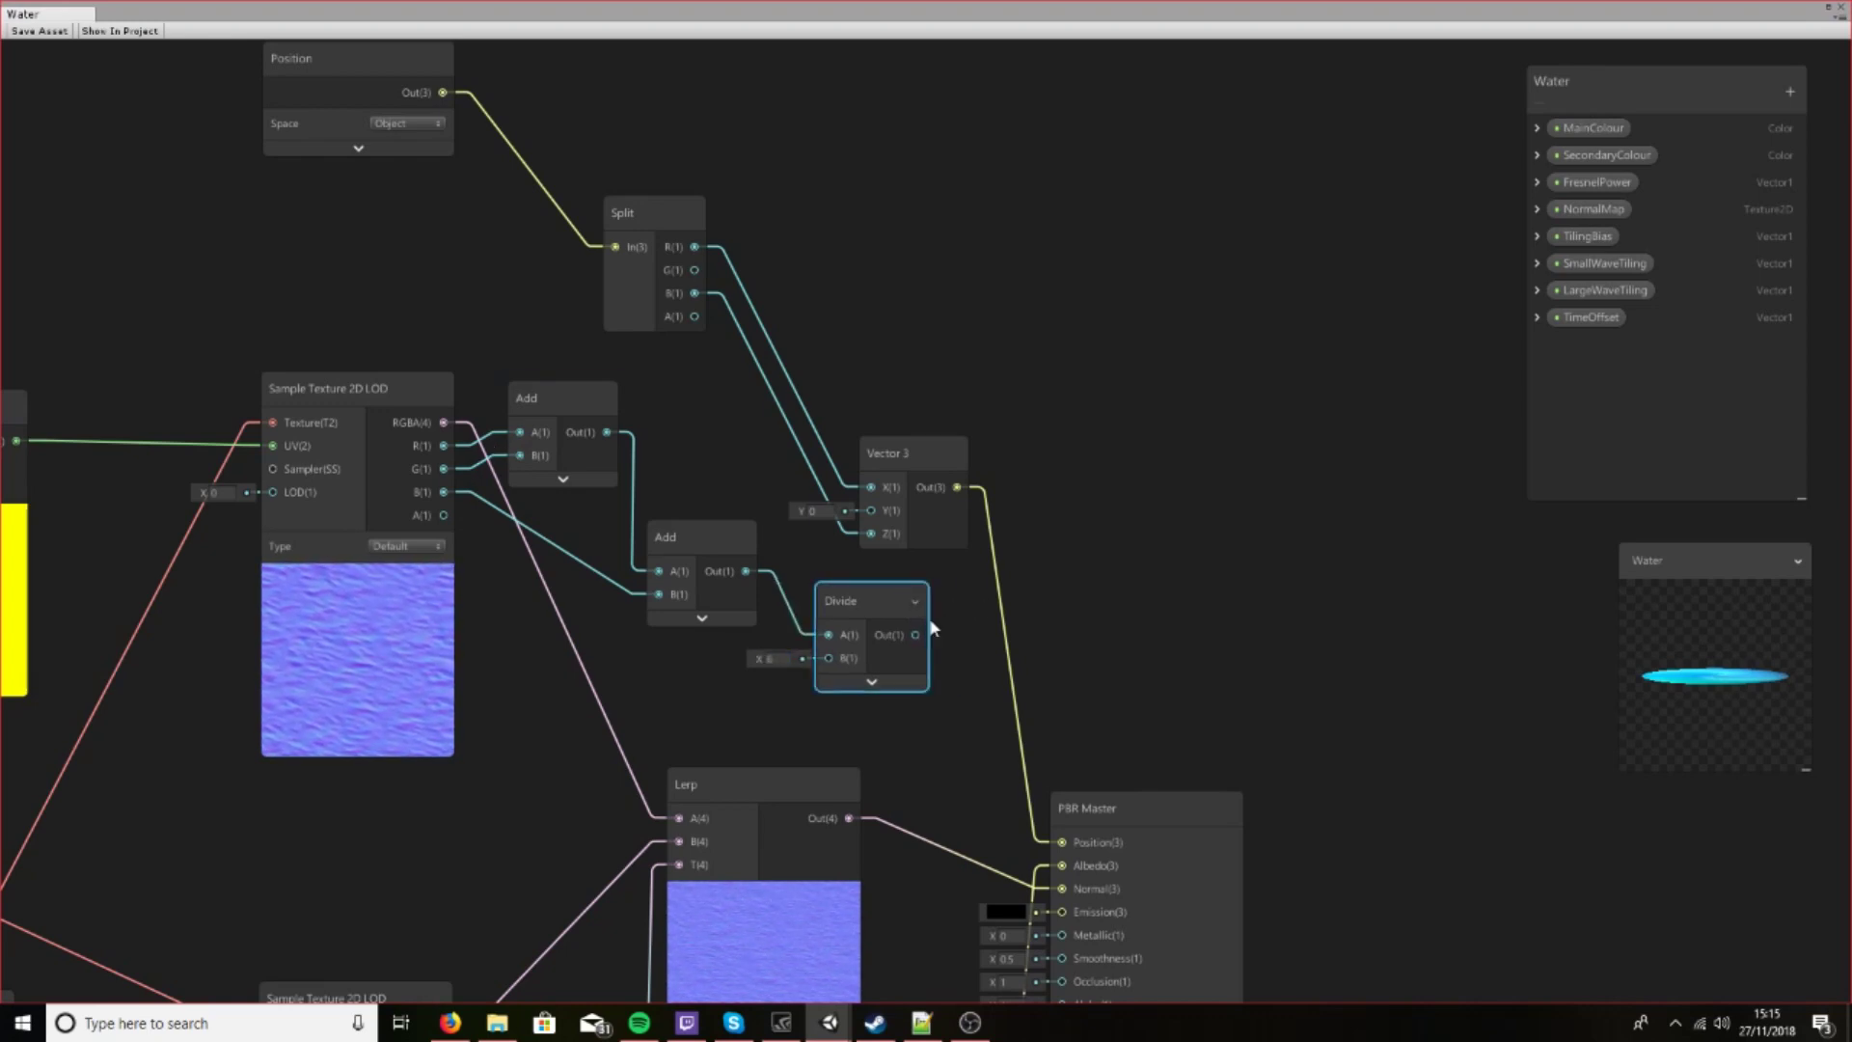
drag(915, 634, 871, 510)
drag(864, 599, 808, 665)
drag(708, 541, 685, 546)
drag(562, 424, 540, 358)
drag(653, 551, 651, 506)
mouse_move(812, 670)
mouse_down()
mouse_move(796, 651)
mouse_move(810, 632)
mouse_move(792, 644)
mouse_up()
middle_drag(957, 583, 893, 657)
click(872, 532)
mouse_move(728, 713)
mouse_down()
mouse_move(756, 715)
mouse_move(737, 710)
mouse_up()
drag(910, 518, 889, 523)
click(893, 739)
Rotate the Water preview to inspect the displaced surface, then save the shader asset and move the graph aside to view the scene
scroll(893, 740, down, 3)
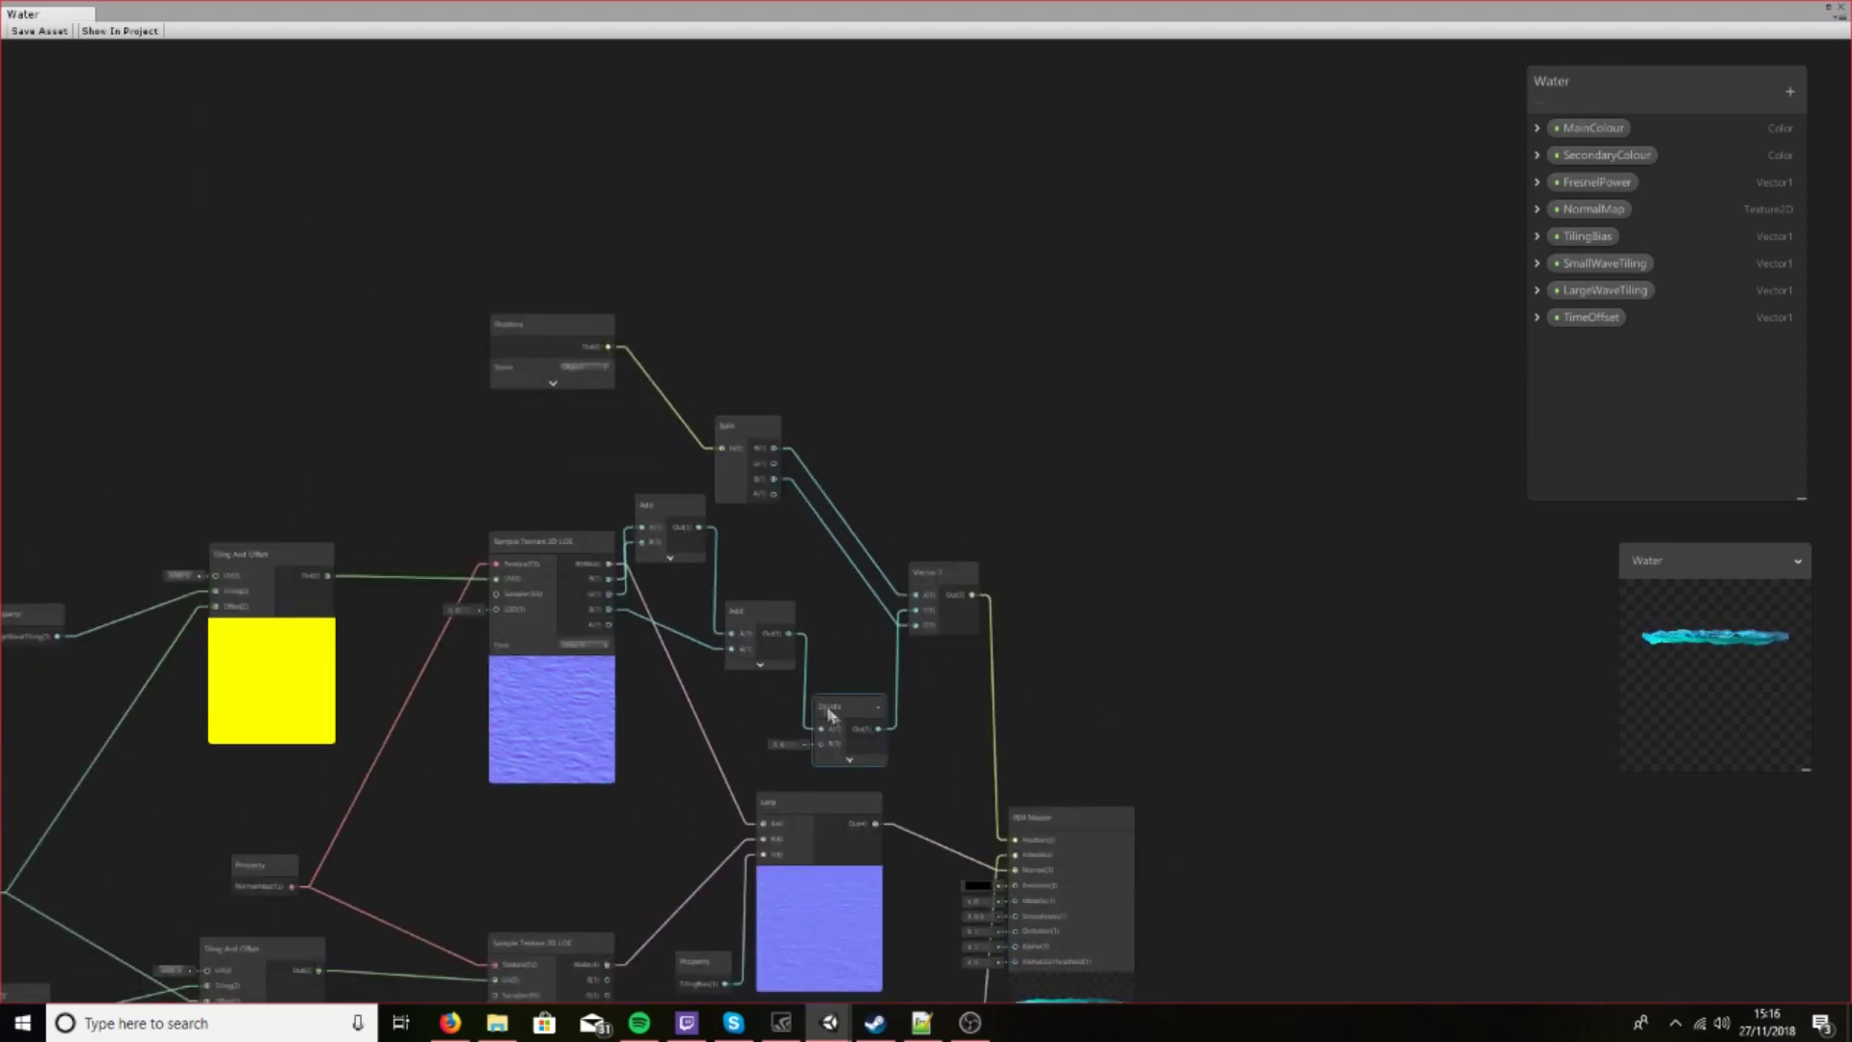
middle_drag(864, 675, 965, 544)
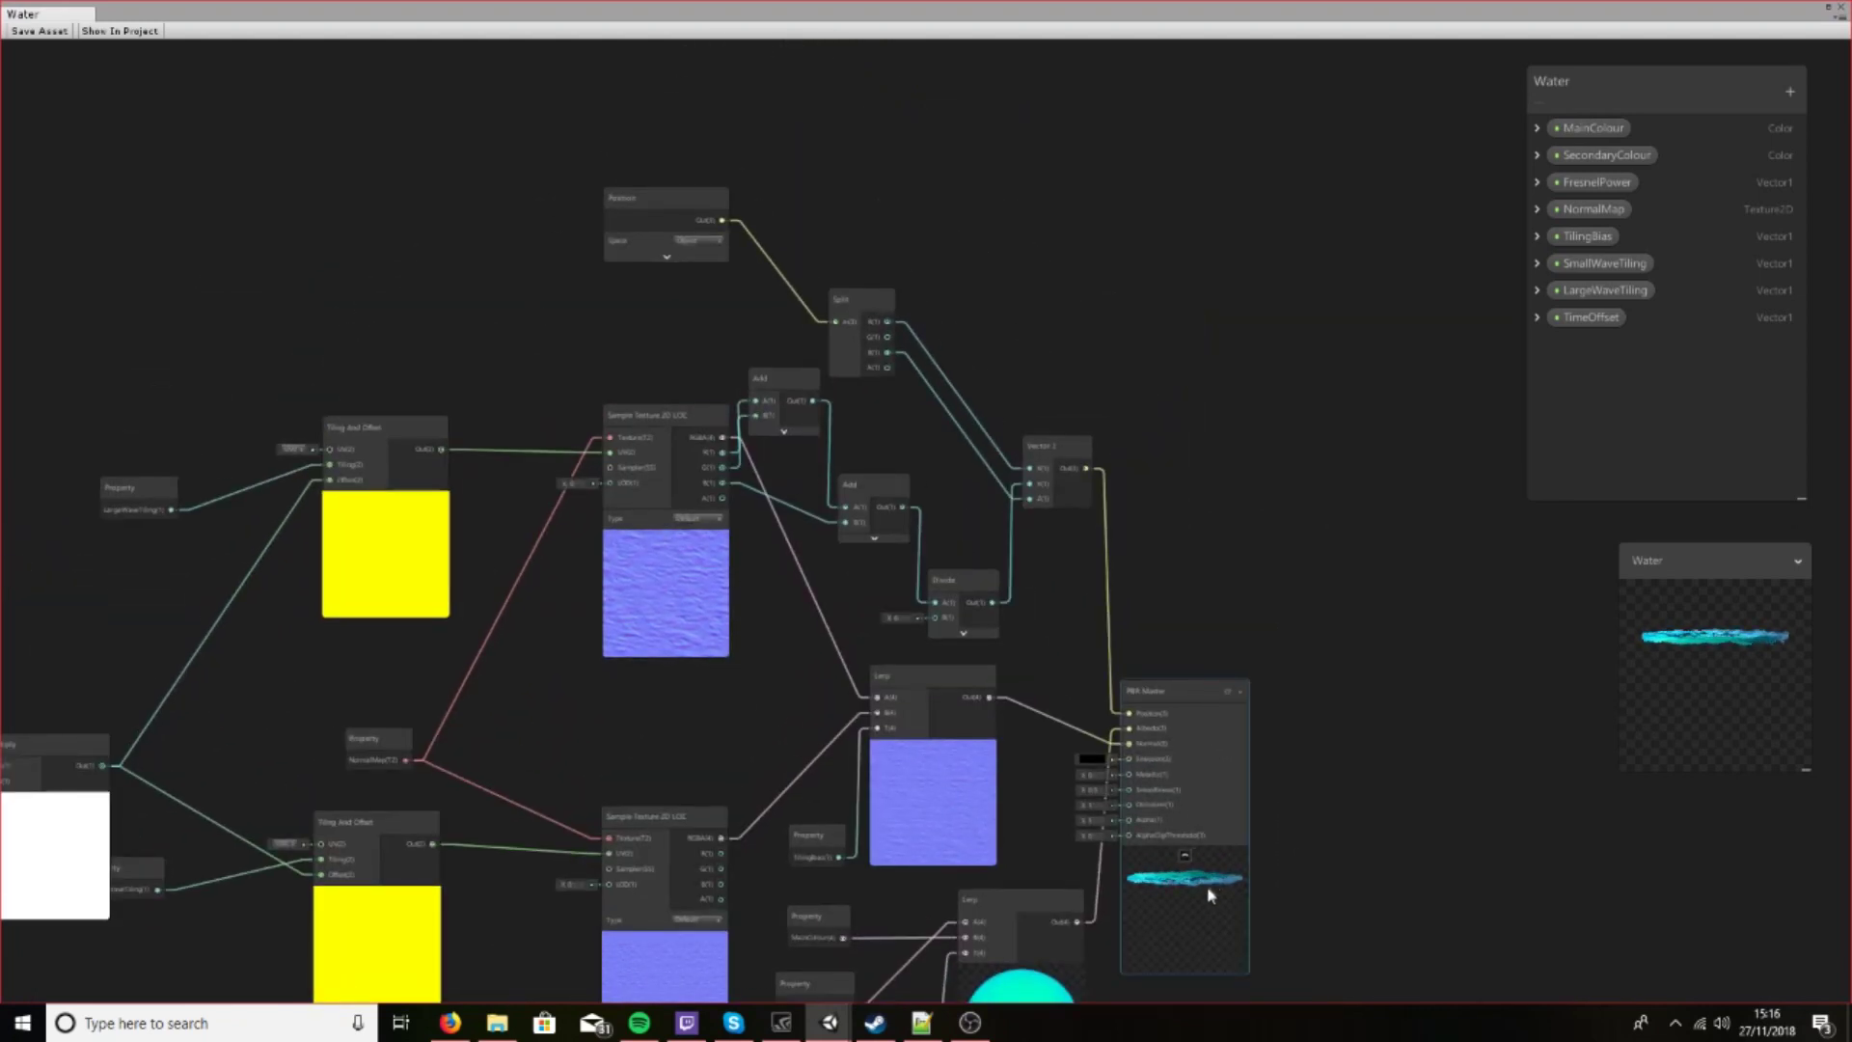
scroll(1208, 895, up, 3)
drag(1695, 637, 1521, 653)
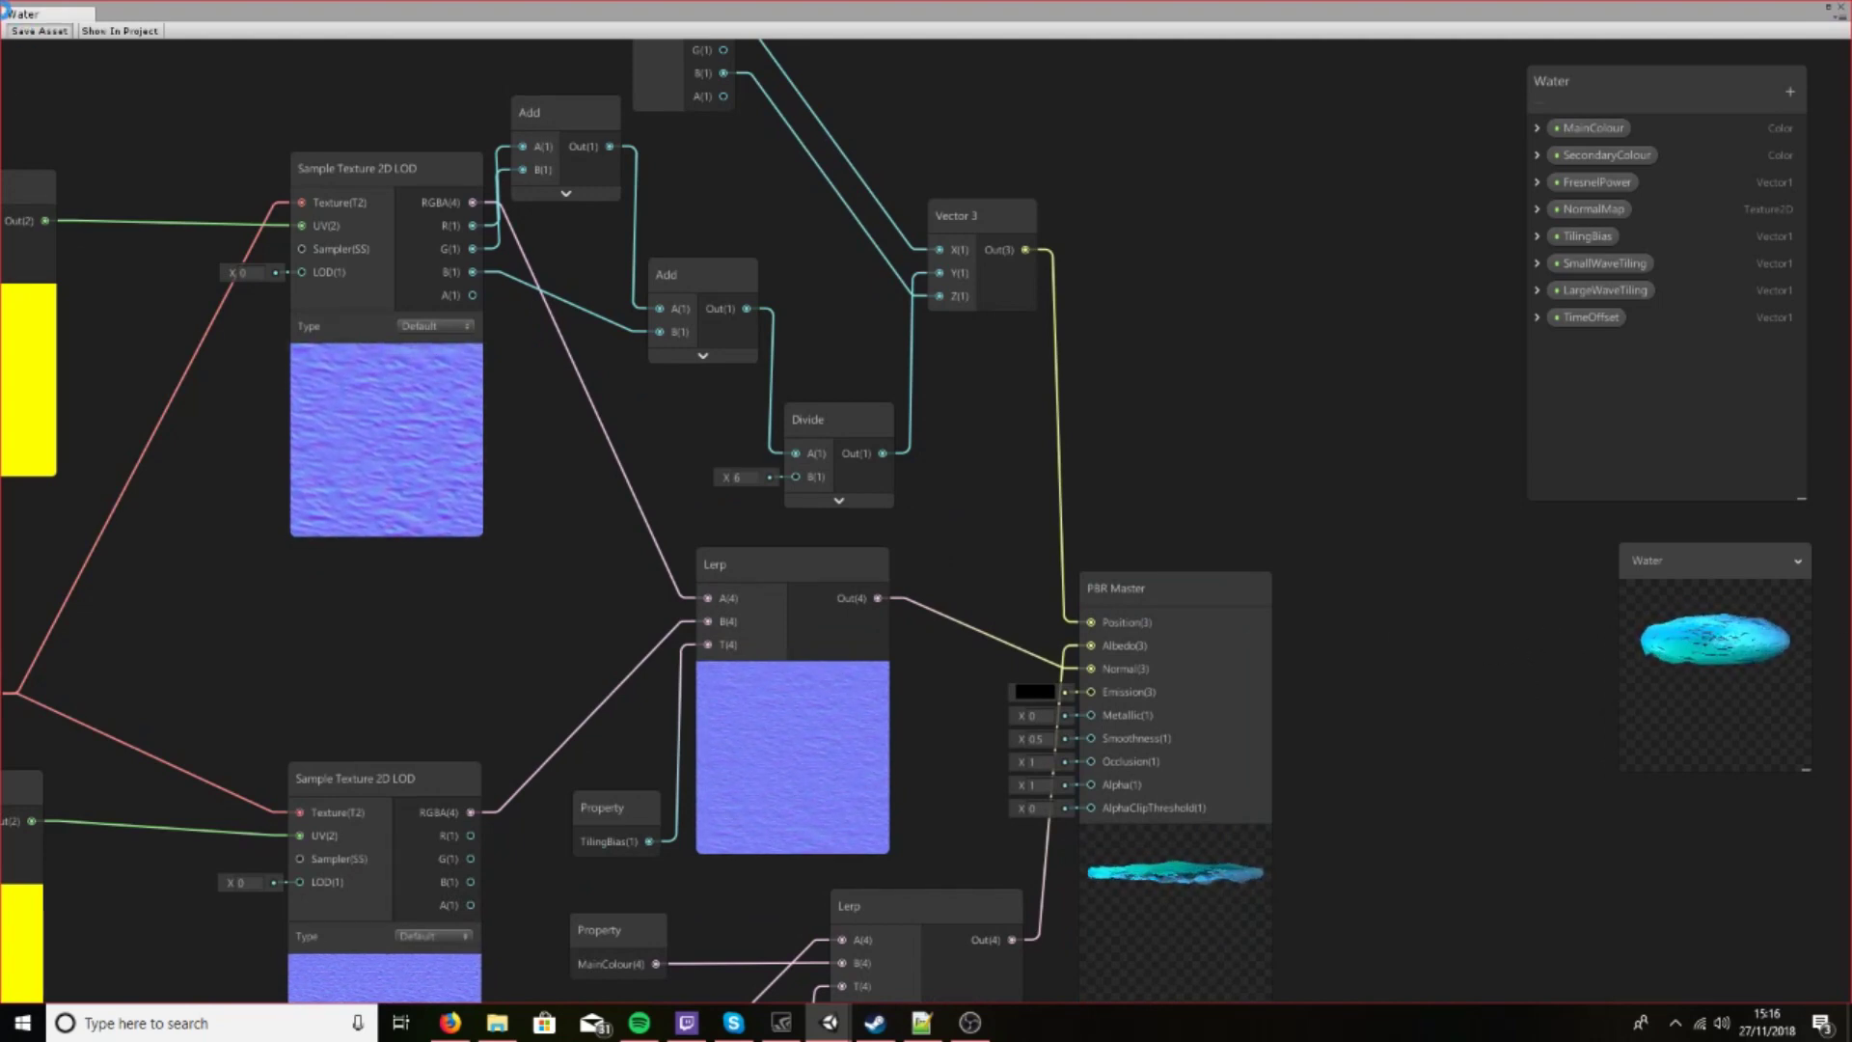
key(super+Down)
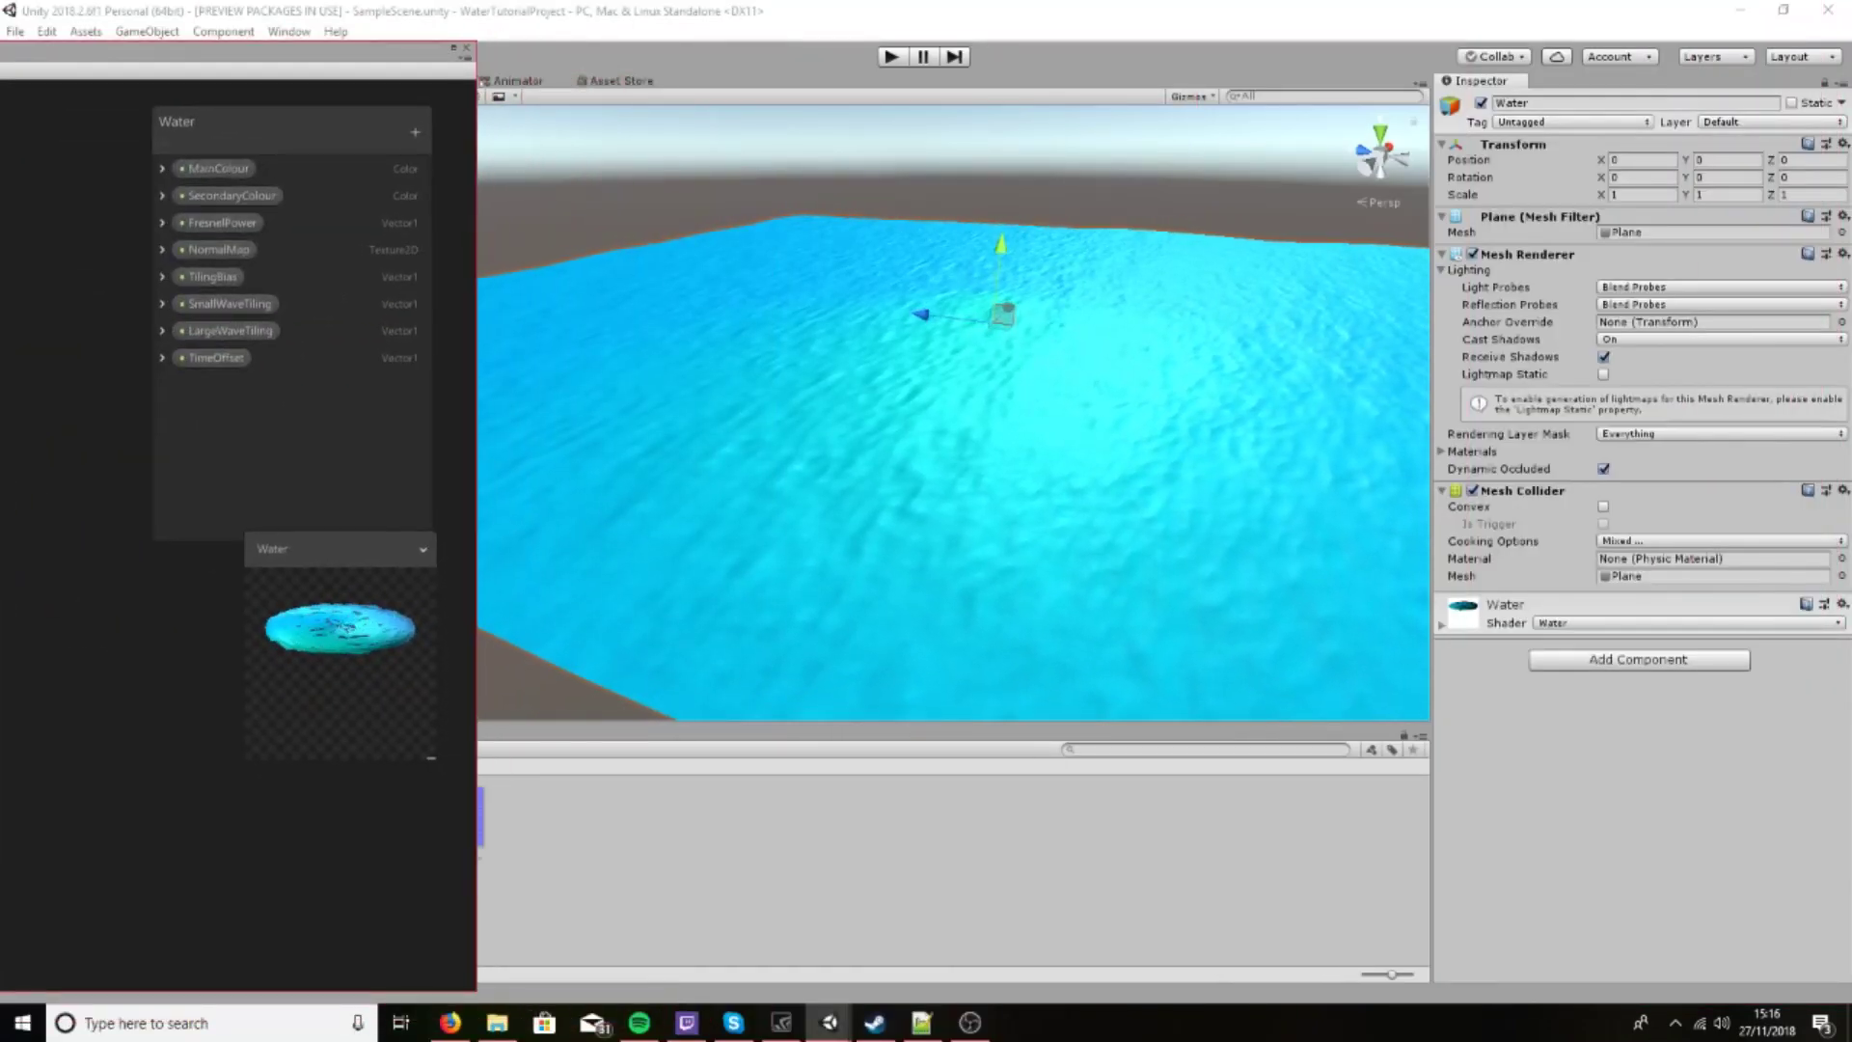
Frame the water plane in the scene, examine its mesh in Wireframe shading, and restore Shaded mode
drag(426, 43, 11, 6)
right_drag(618, 367, 290, 192)
key(f)
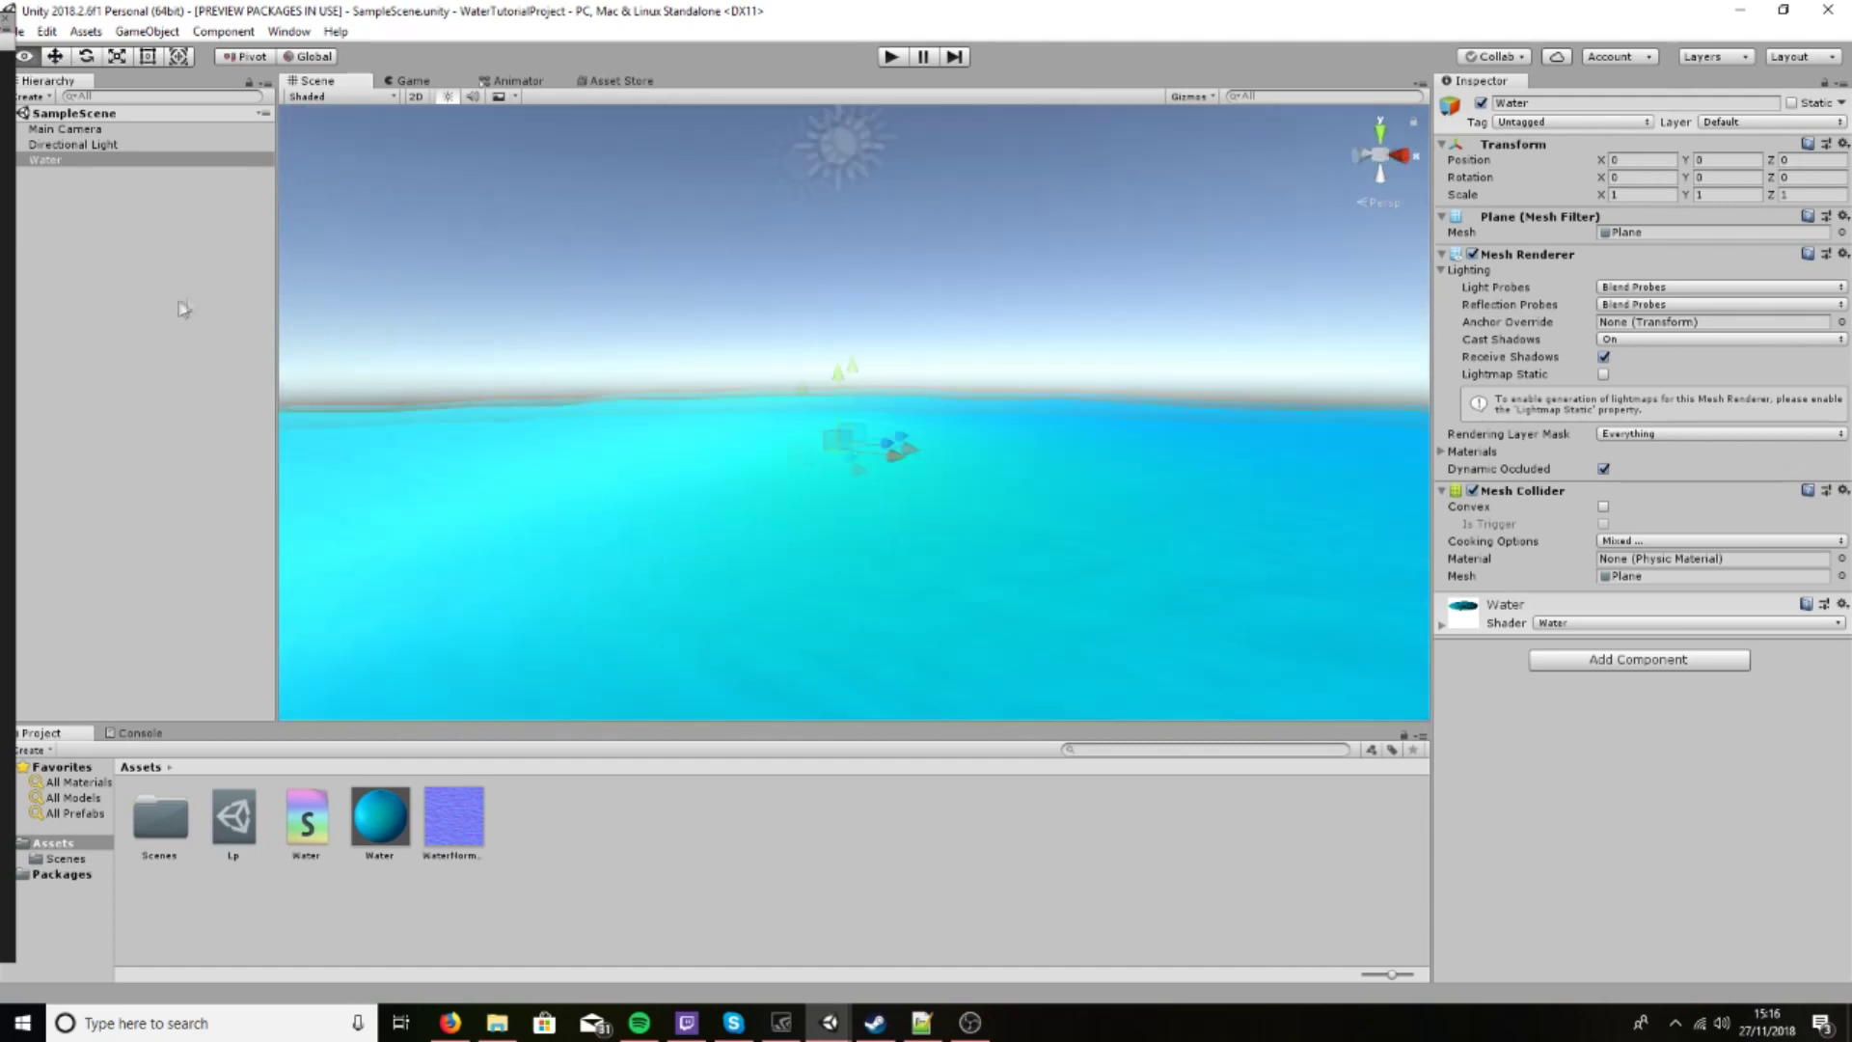
click(342, 96)
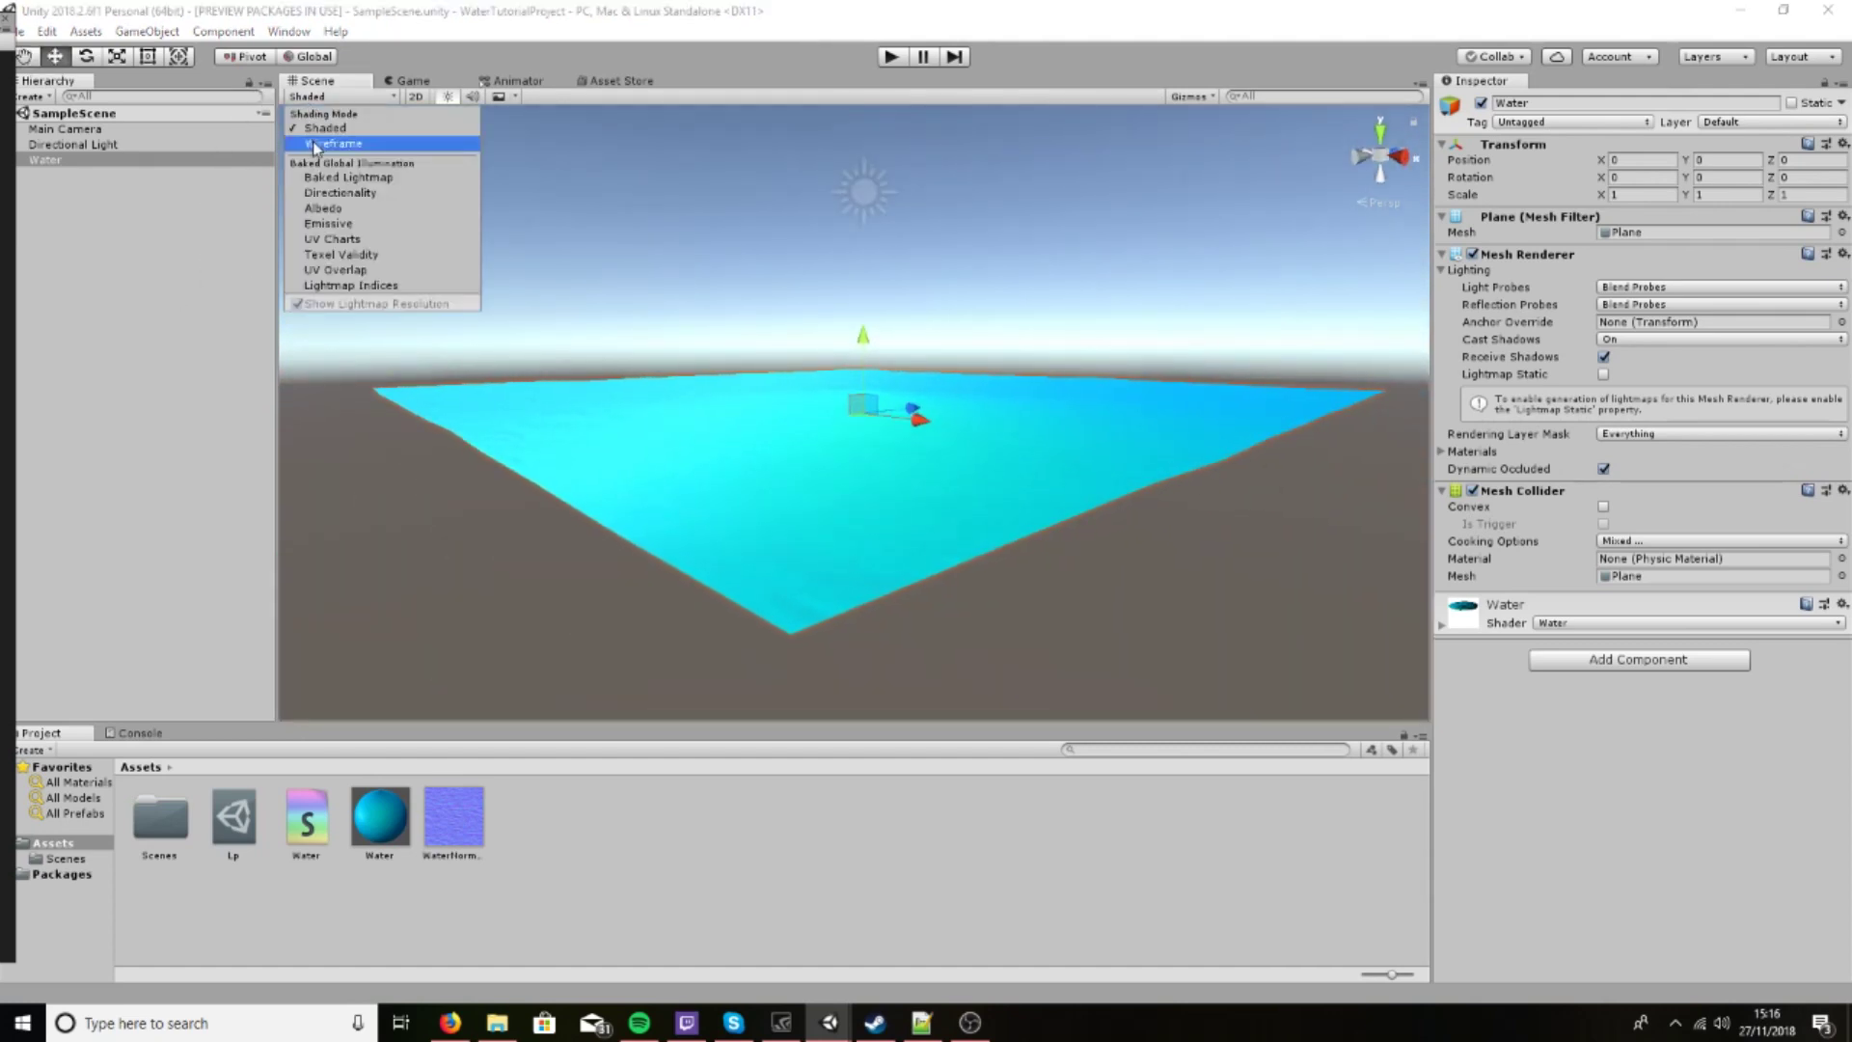
click(333, 143)
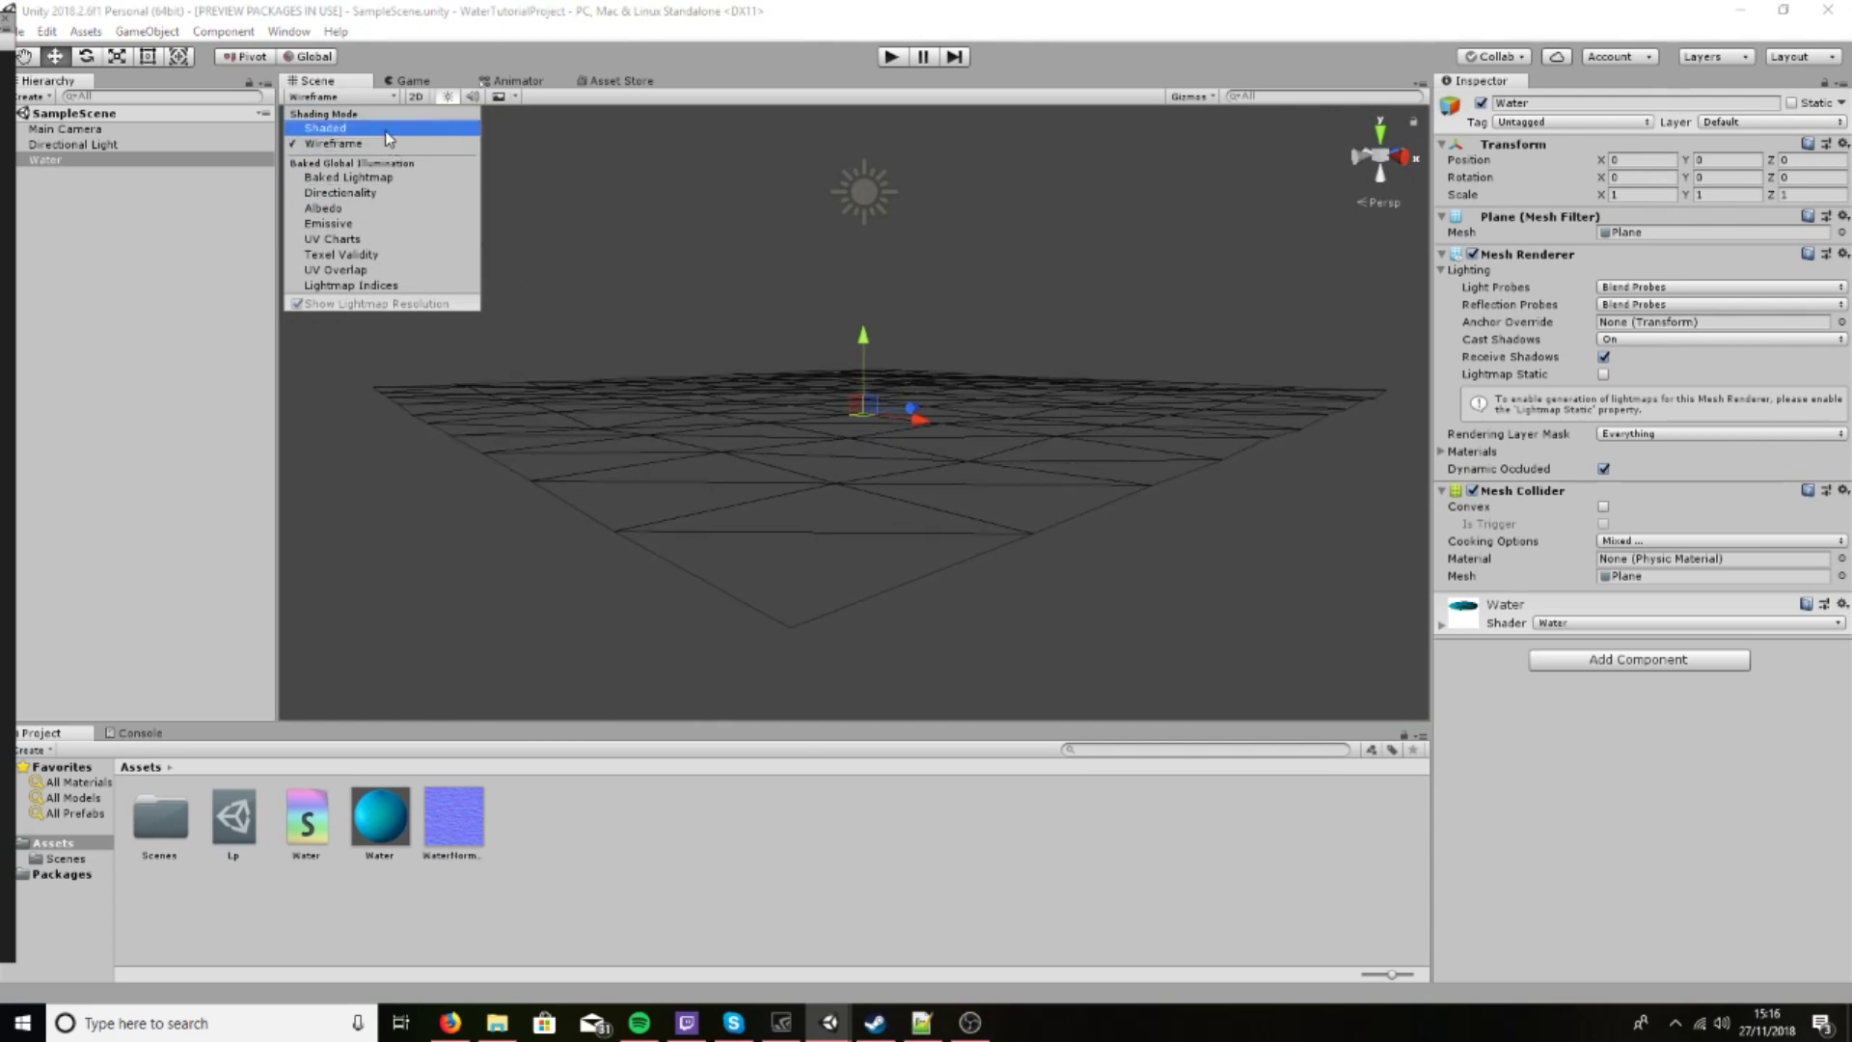
click(325, 127)
mouse_move(800, 280)
right_down()
mouse_move(736, 328)
mouse_move(761, 285)
mouse_move(628, 165)
mouse_move(1004, 344)
mouse_move(918, 279)
mouse_move(1058, 405)
mouse_move(1164, 440)
mouse_move(992, 380)
mouse_move(1059, 302)
mouse_move(493, 368)
mouse_move(611, 364)
right_up()
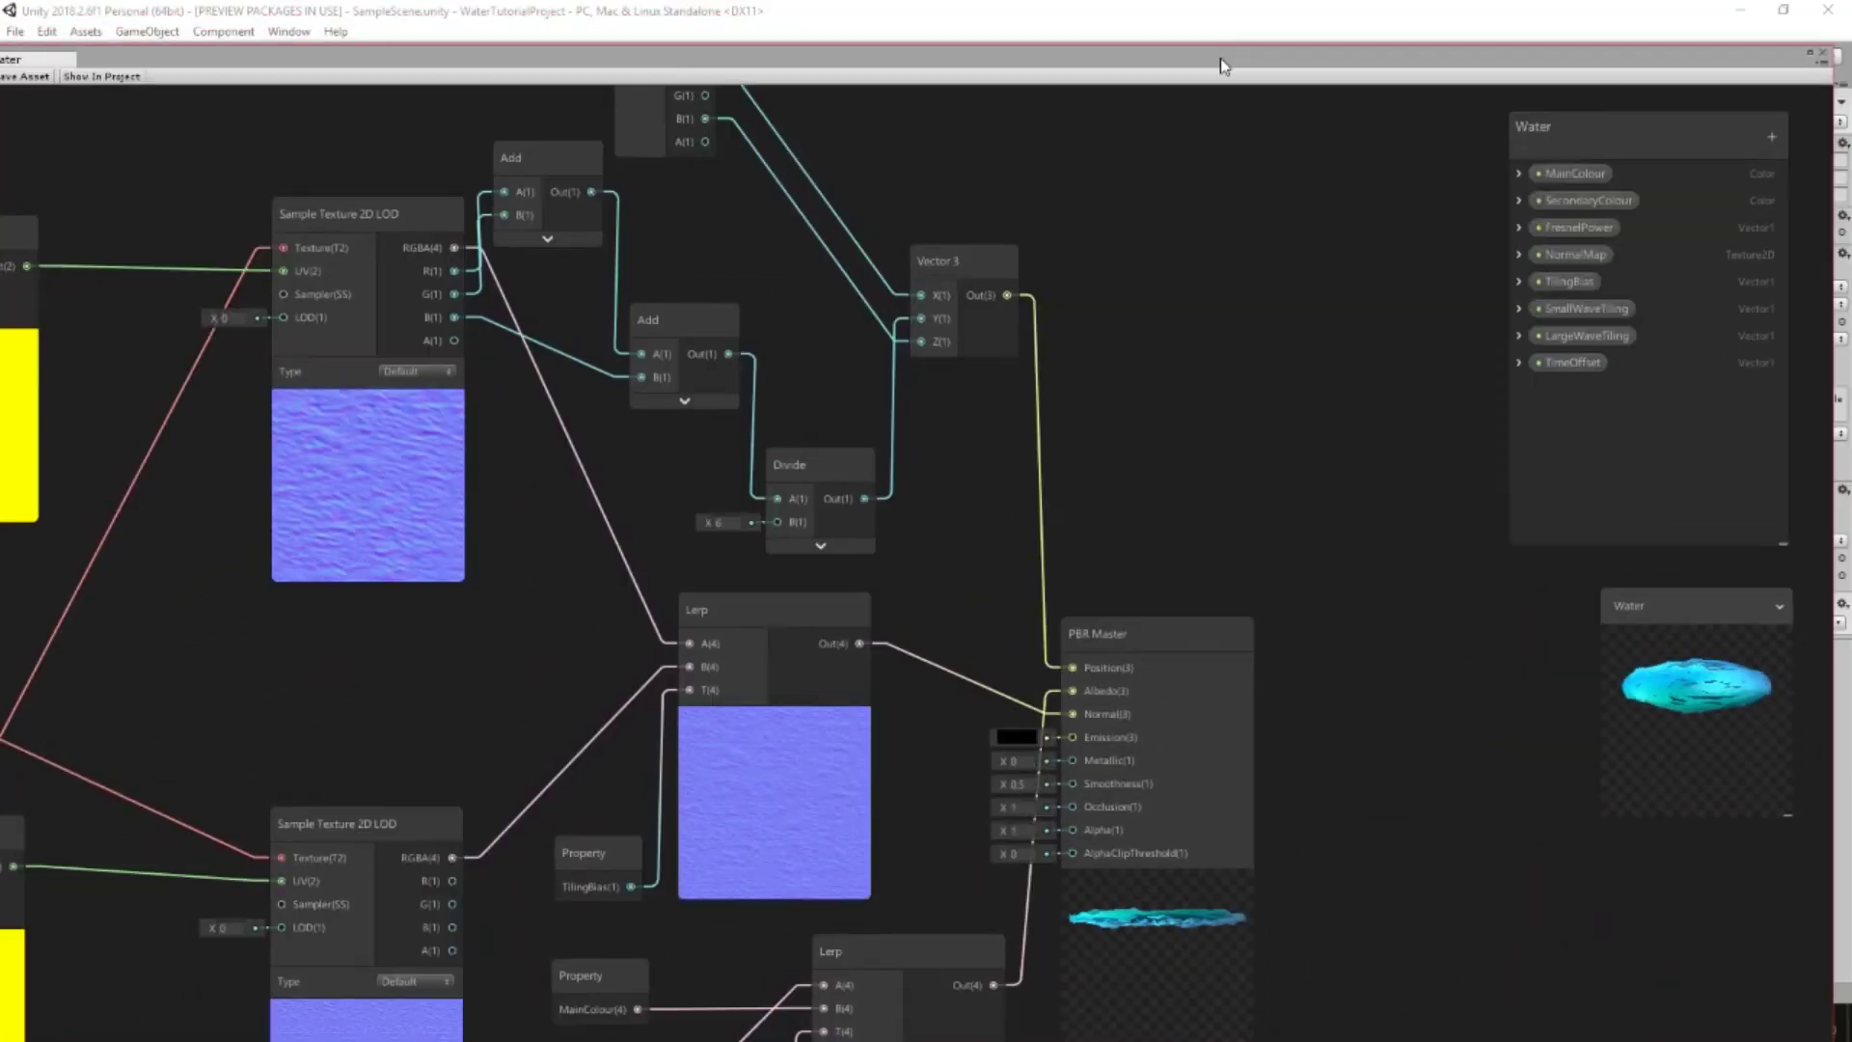
Maximize the Water shader graph window and move the PBR Master node farther from the Lerp nodes to make room
click(1811, 55)
click(1506, 229)
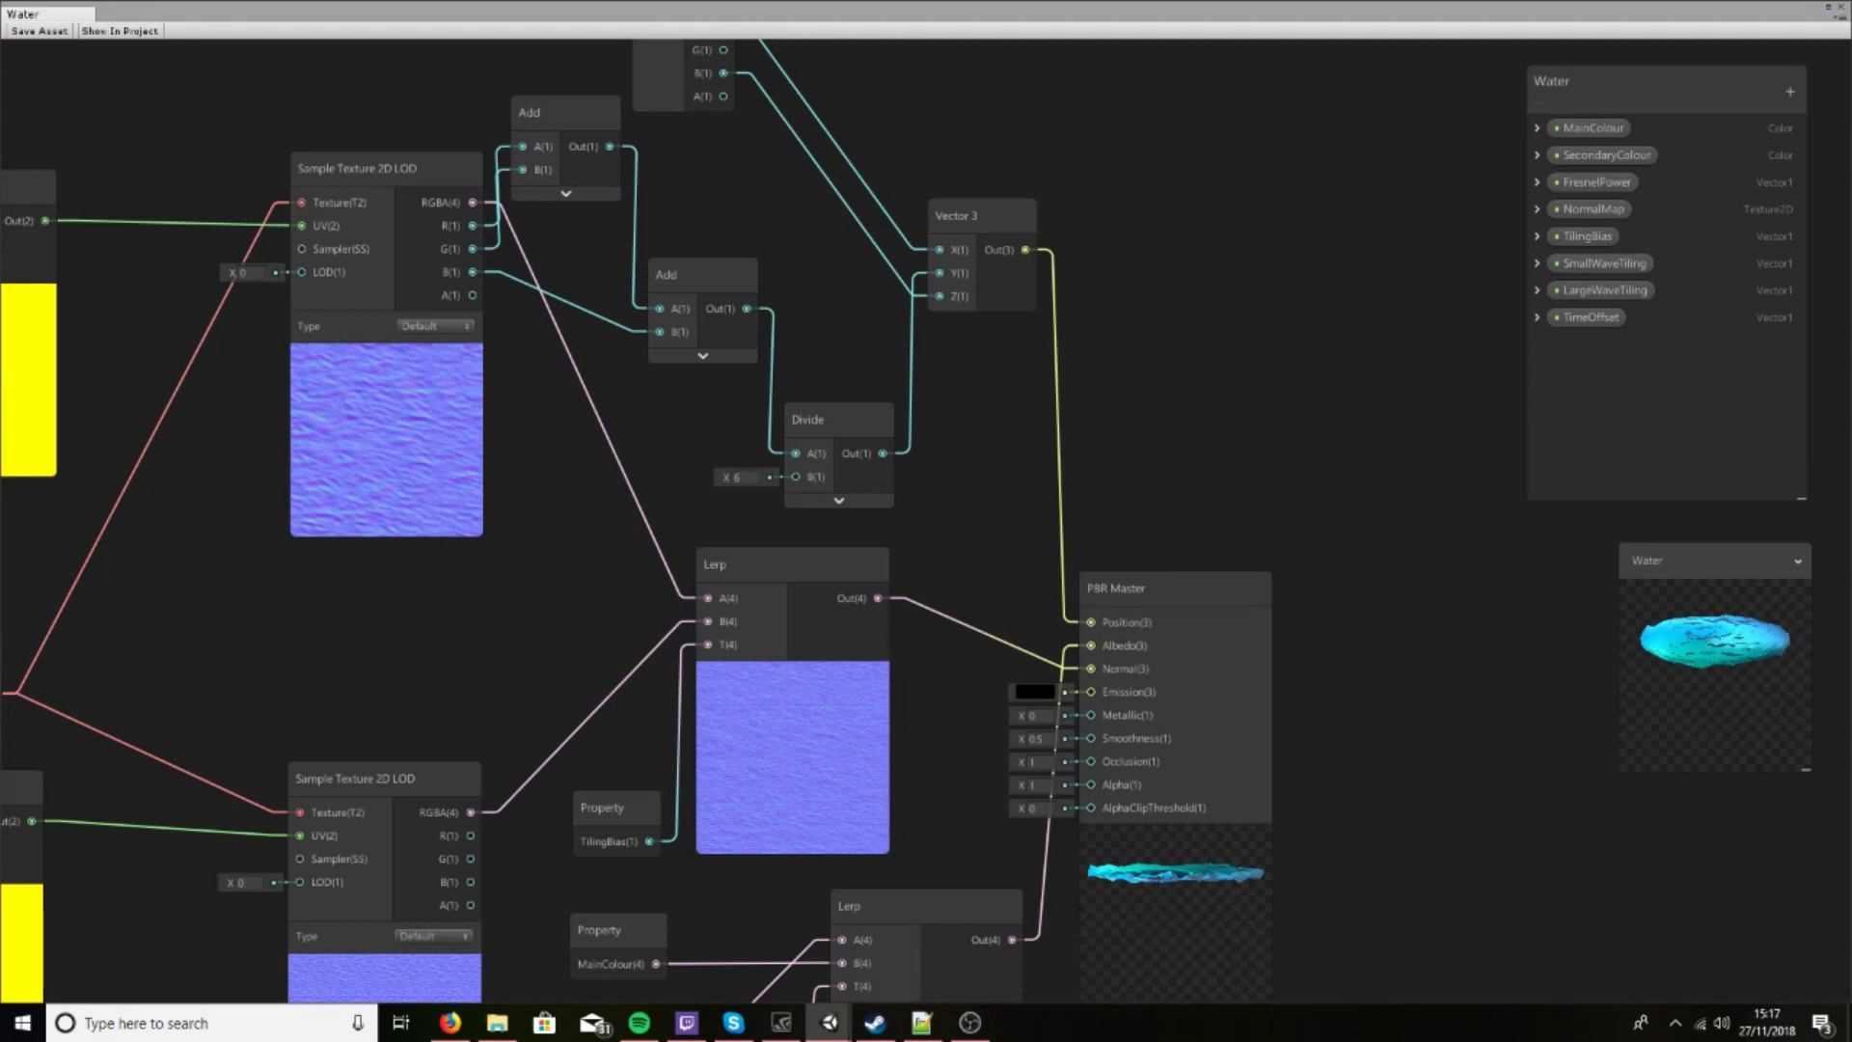
middle_drag(786, 842, 648, 494)
drag(1091, 255, 1314, 266)
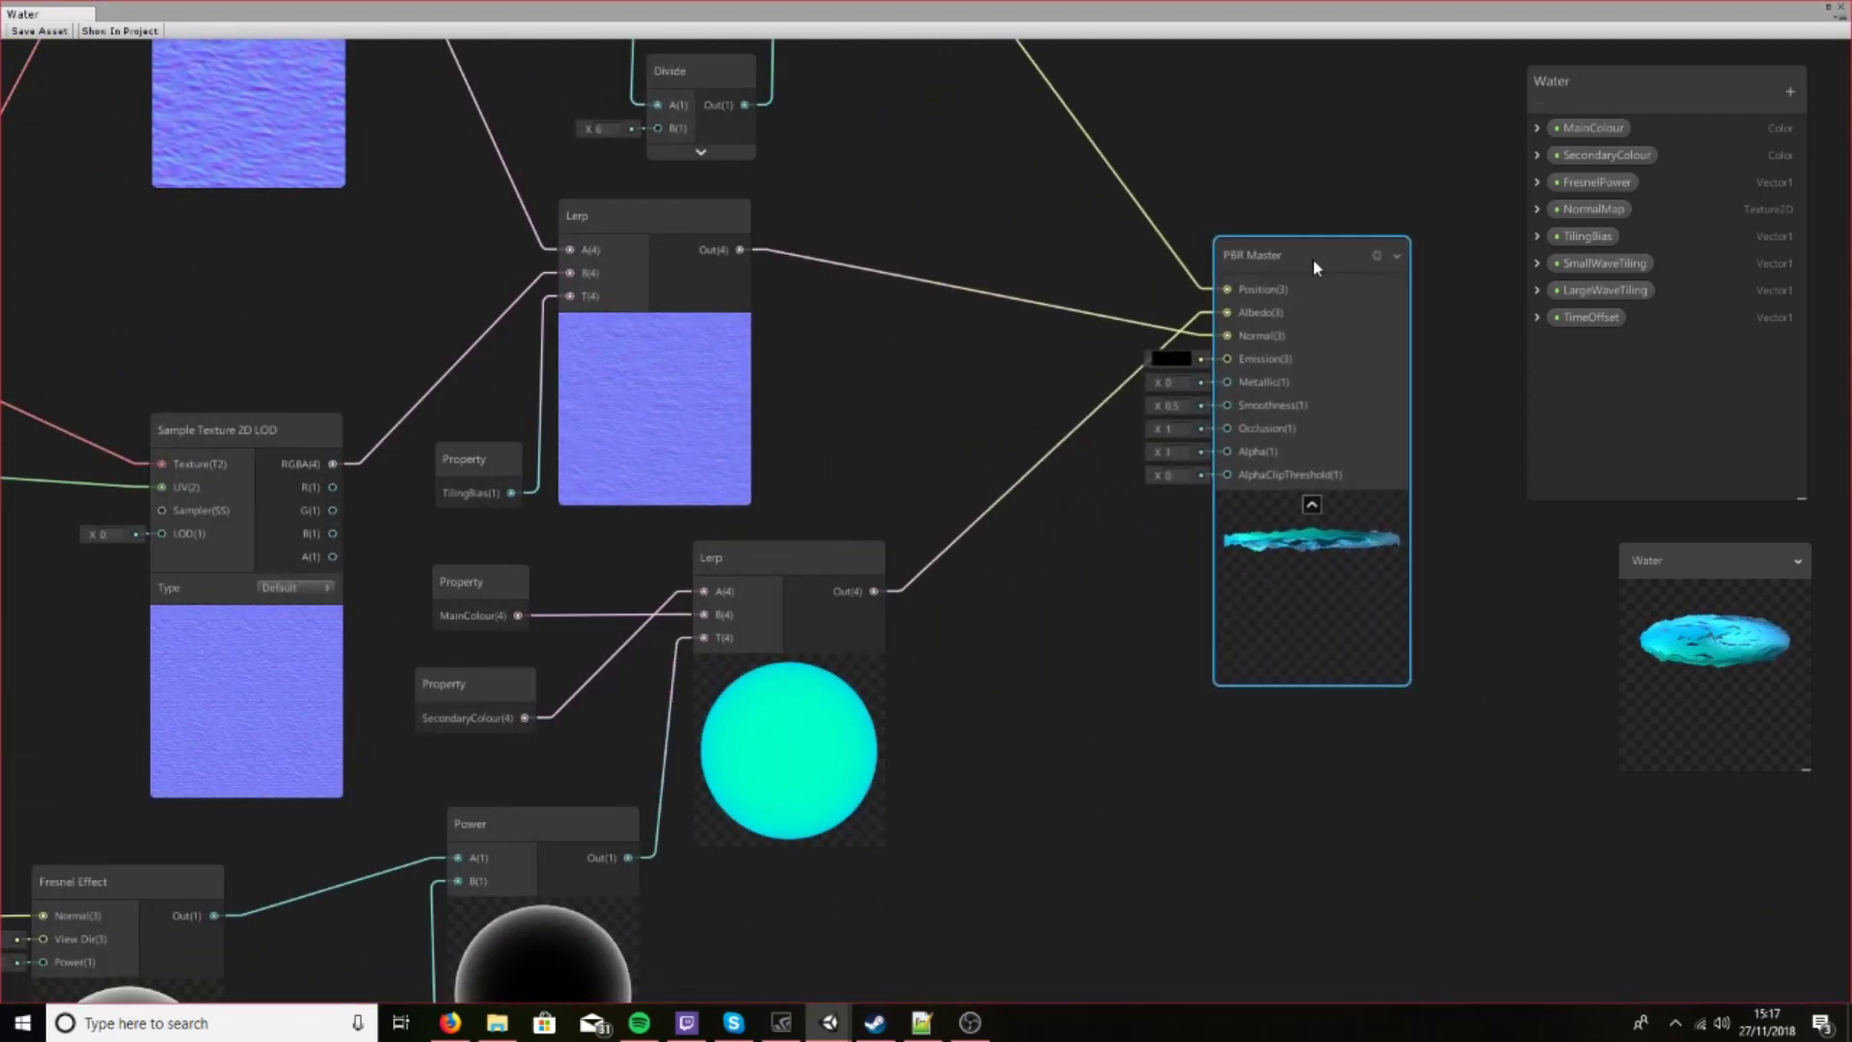
middle_drag(1132, 705, 767, 634)
Add a Vector1 property named Smoothness with a default value of 0.5 and collapse its settings
click(1790, 93)
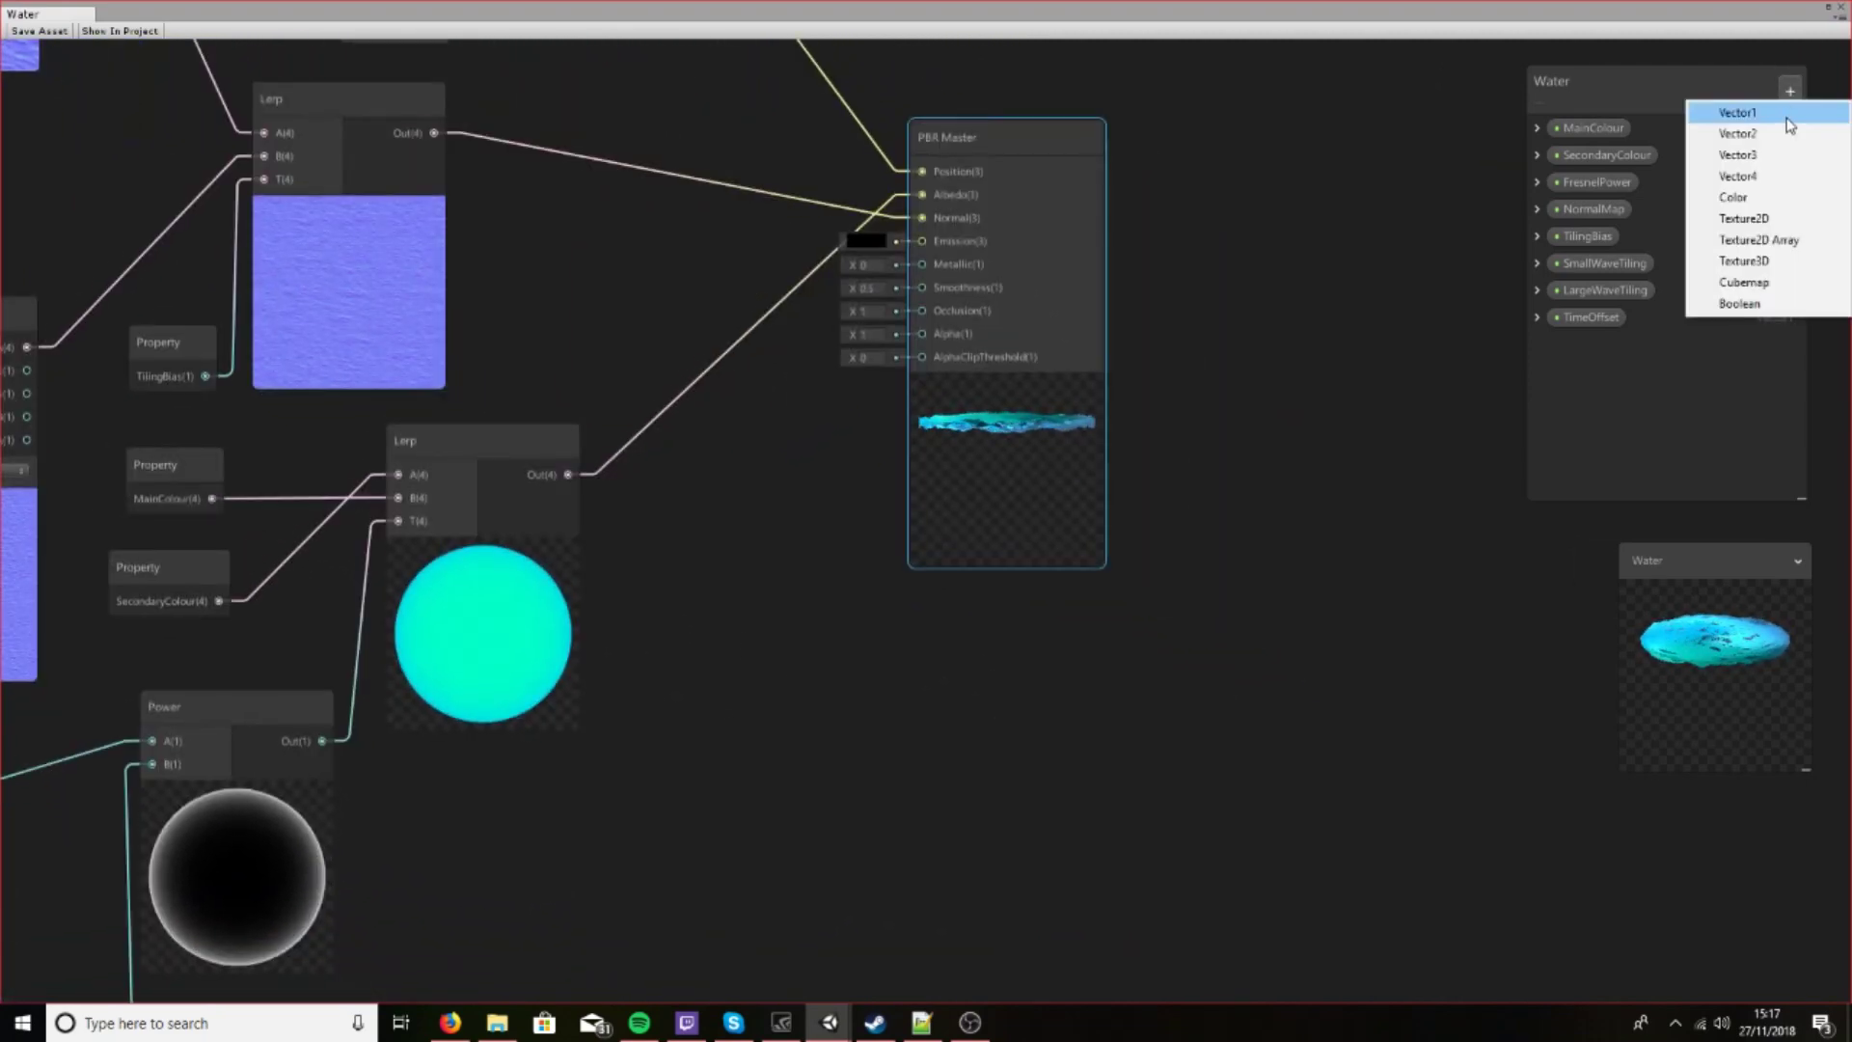
click(1787, 116)
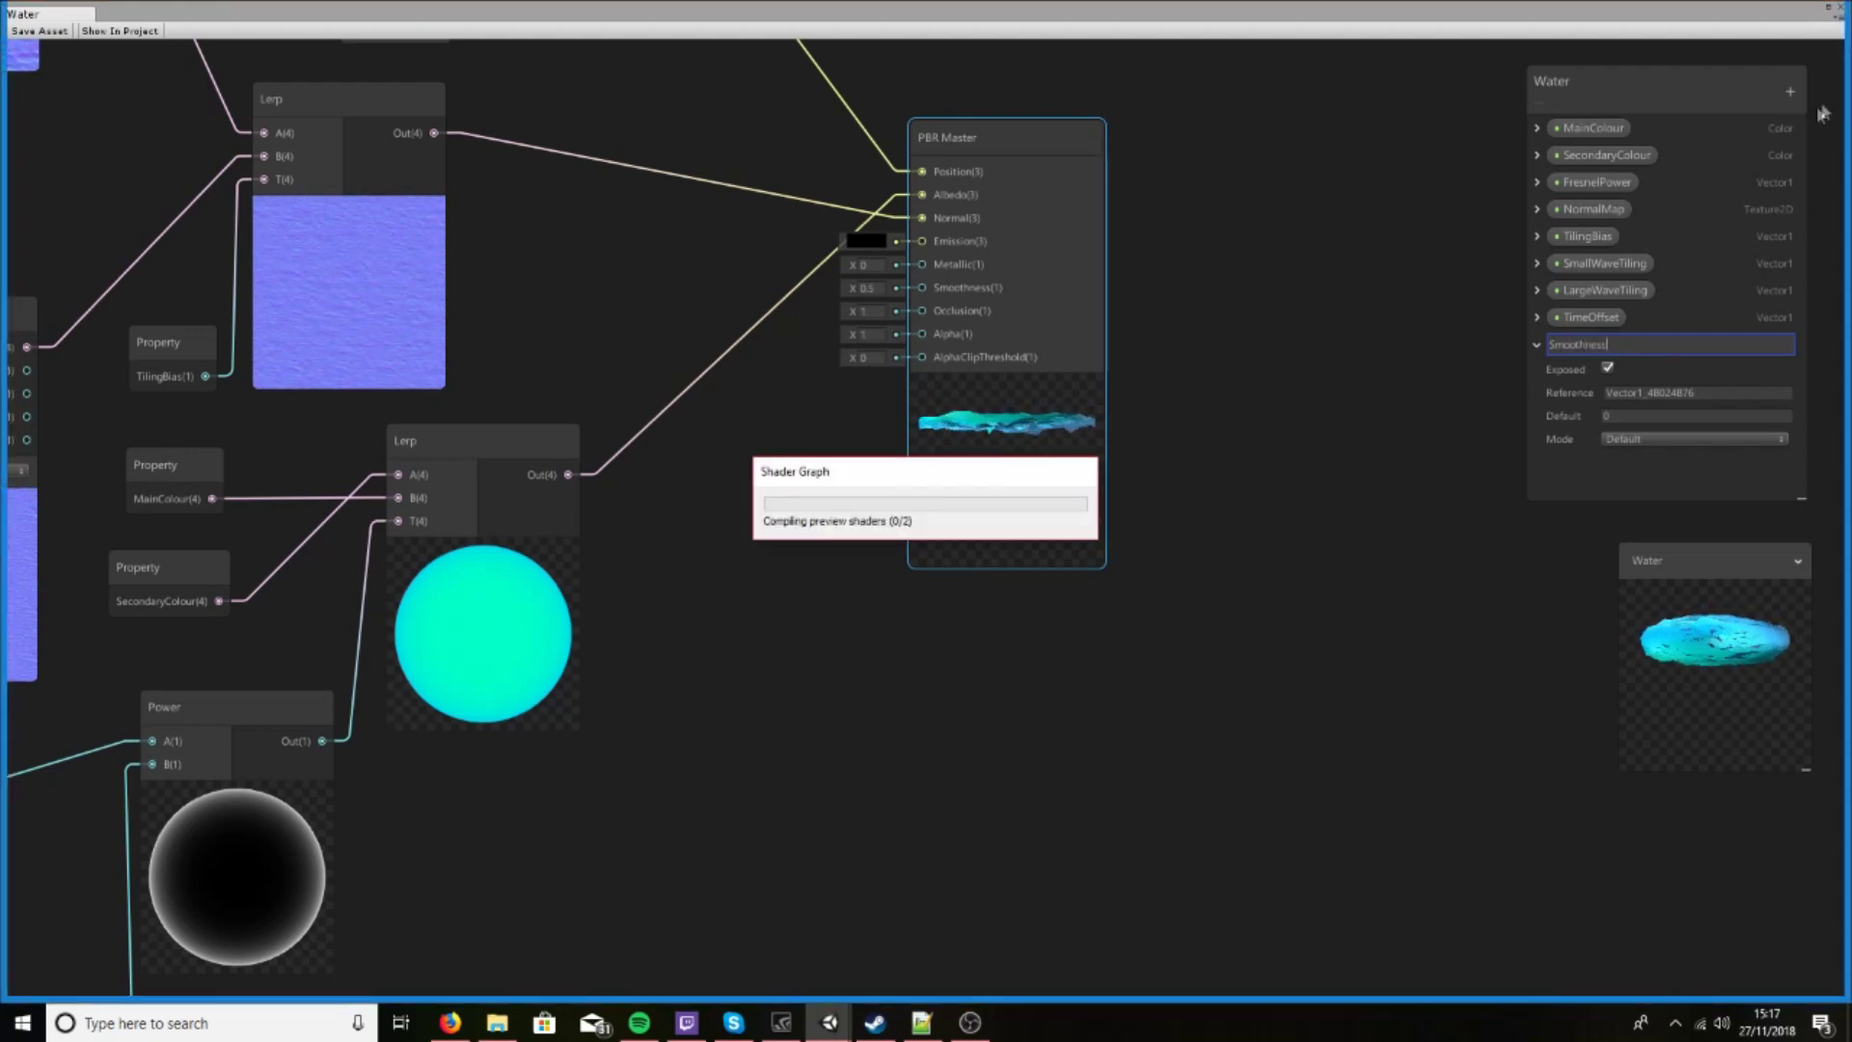
key(Return)
click(1656, 412)
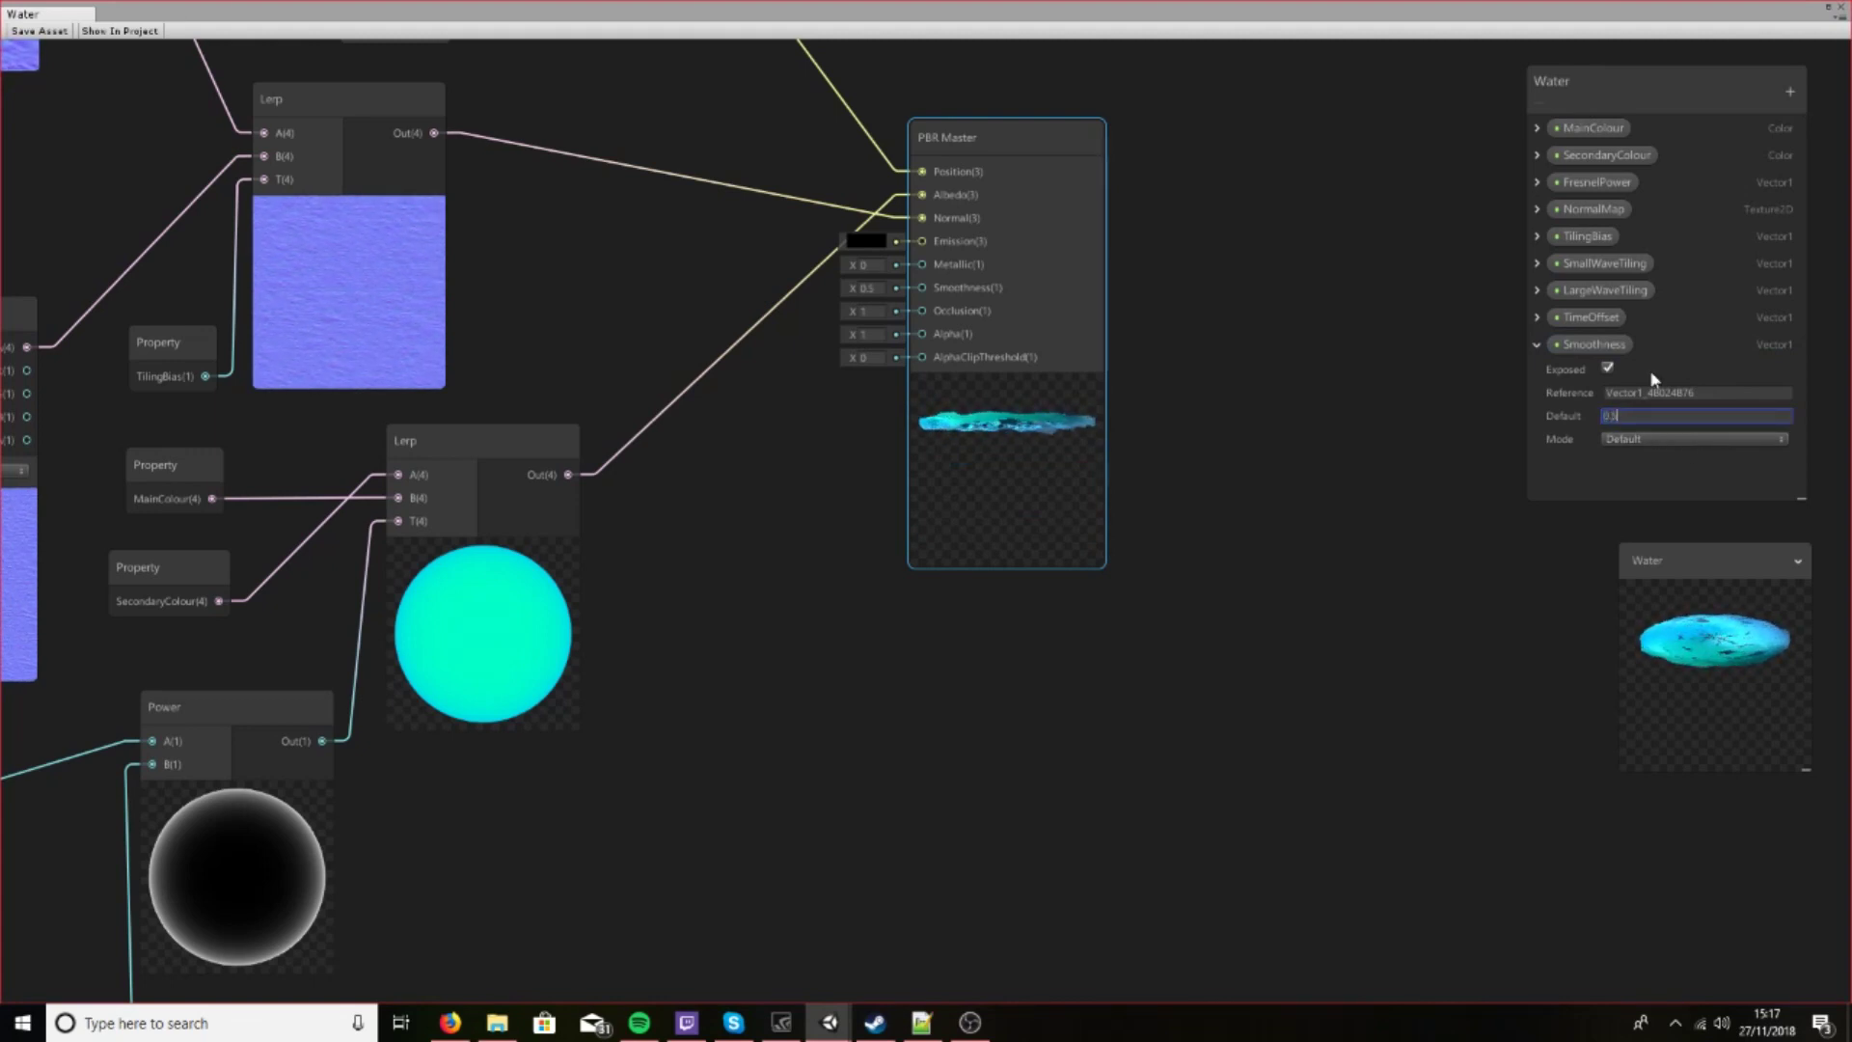
click(1537, 347)
Place the Smoothness property in the graph, connect it to PBR Master's Smoothness input and position it beside that node
click(1560, 347)
drag(842, 618, 920, 288)
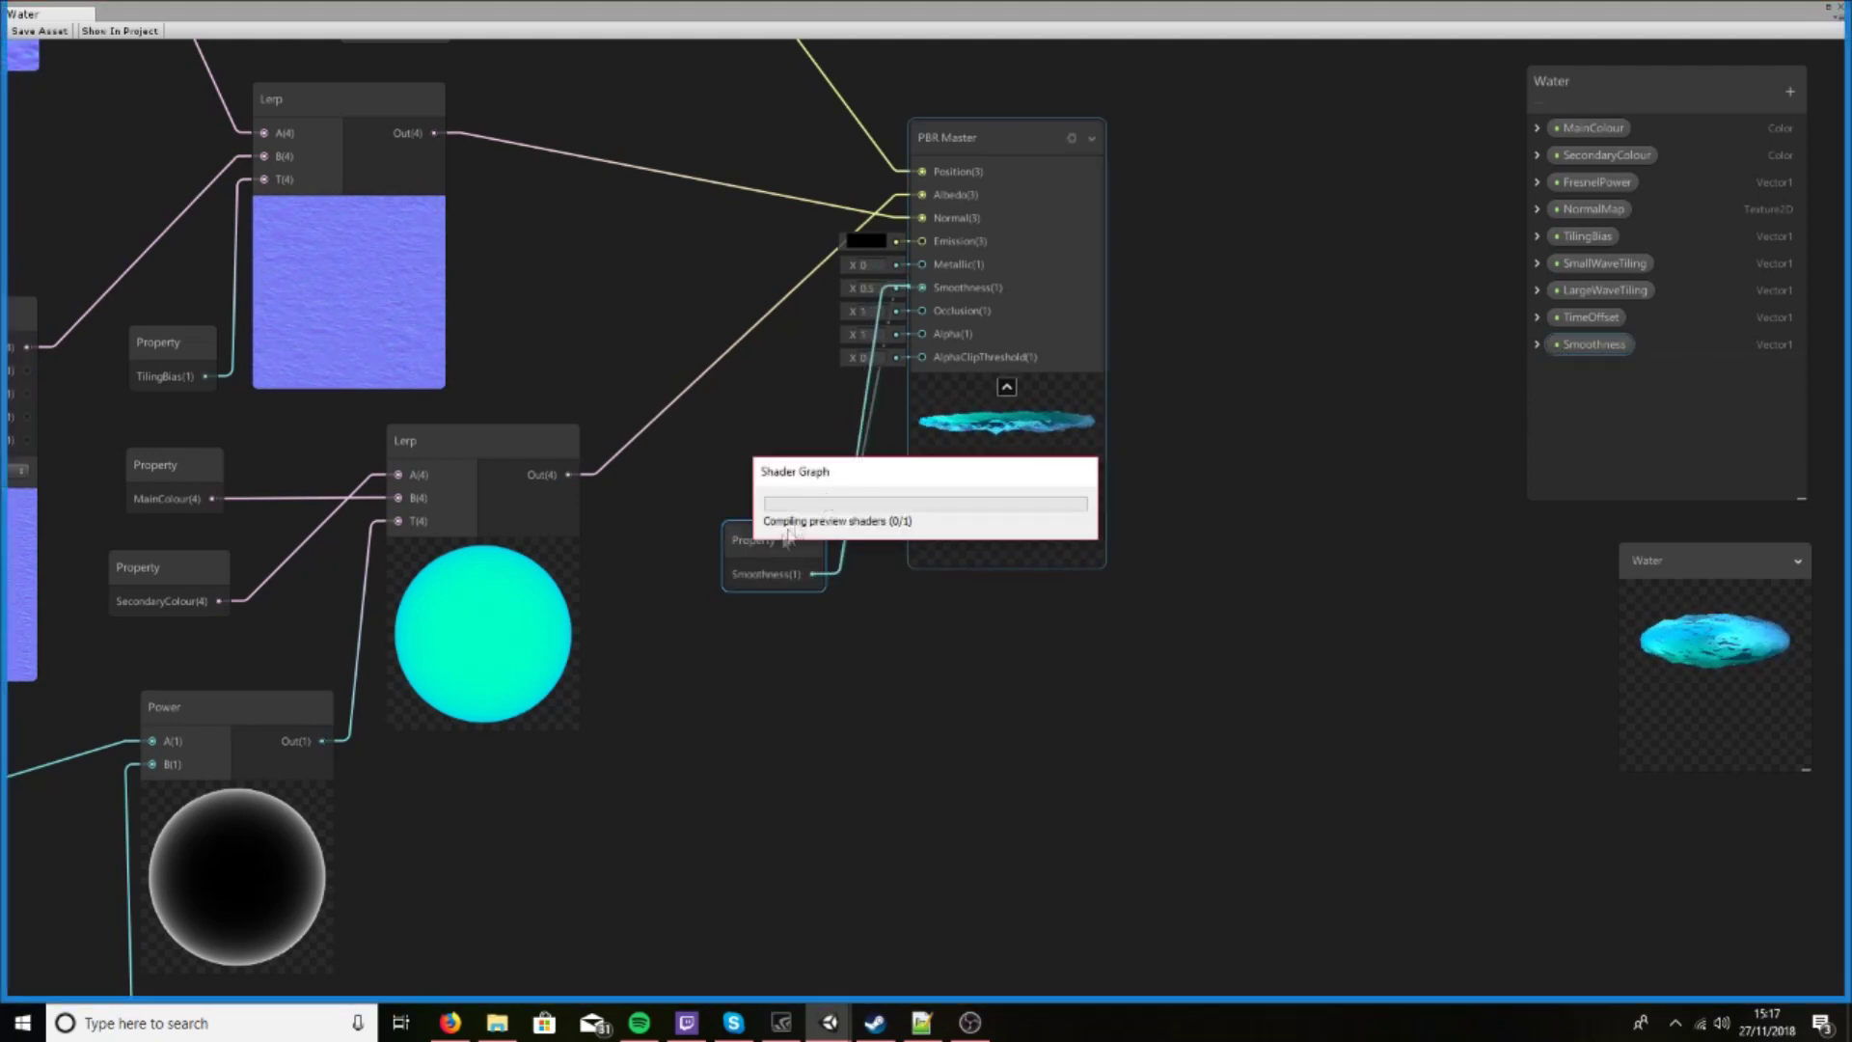
drag(774, 538, 831, 410)
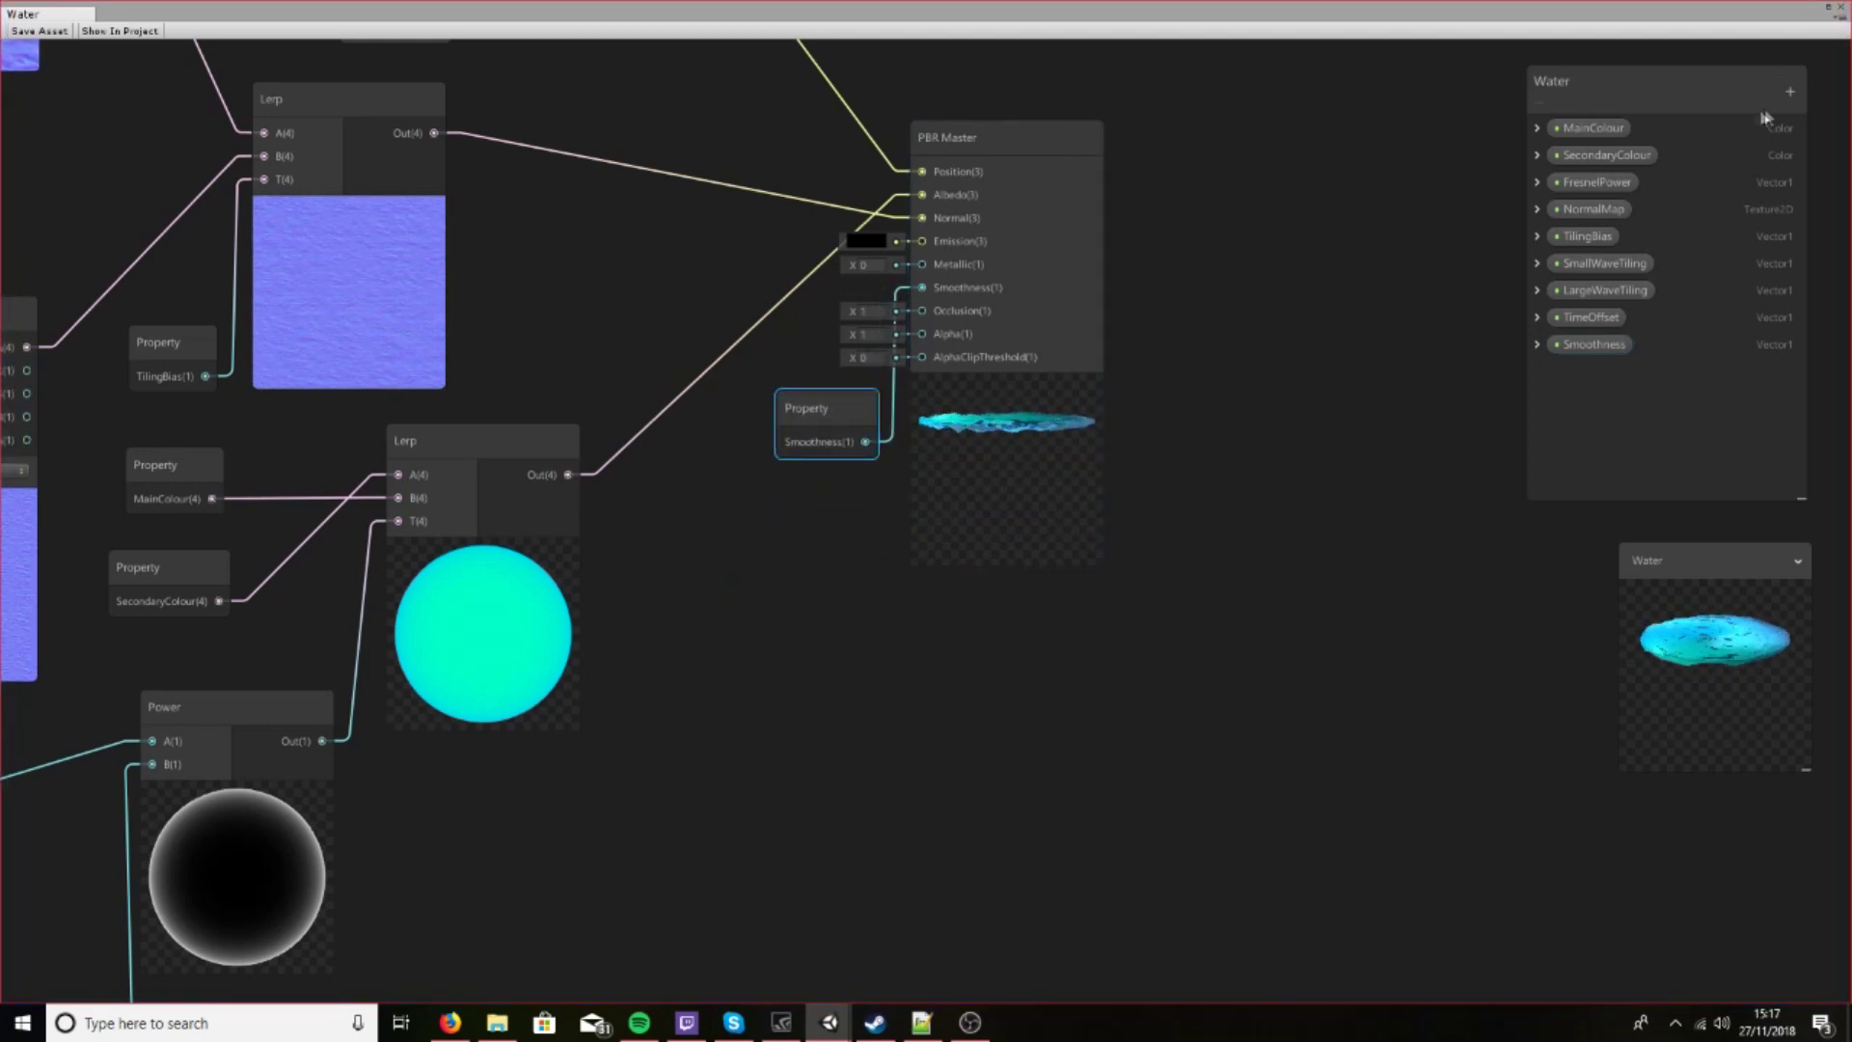
Add a Vector1 property named Metallic, connect it to PBR Master's Metallic input and save the shader asset
click(1789, 91)
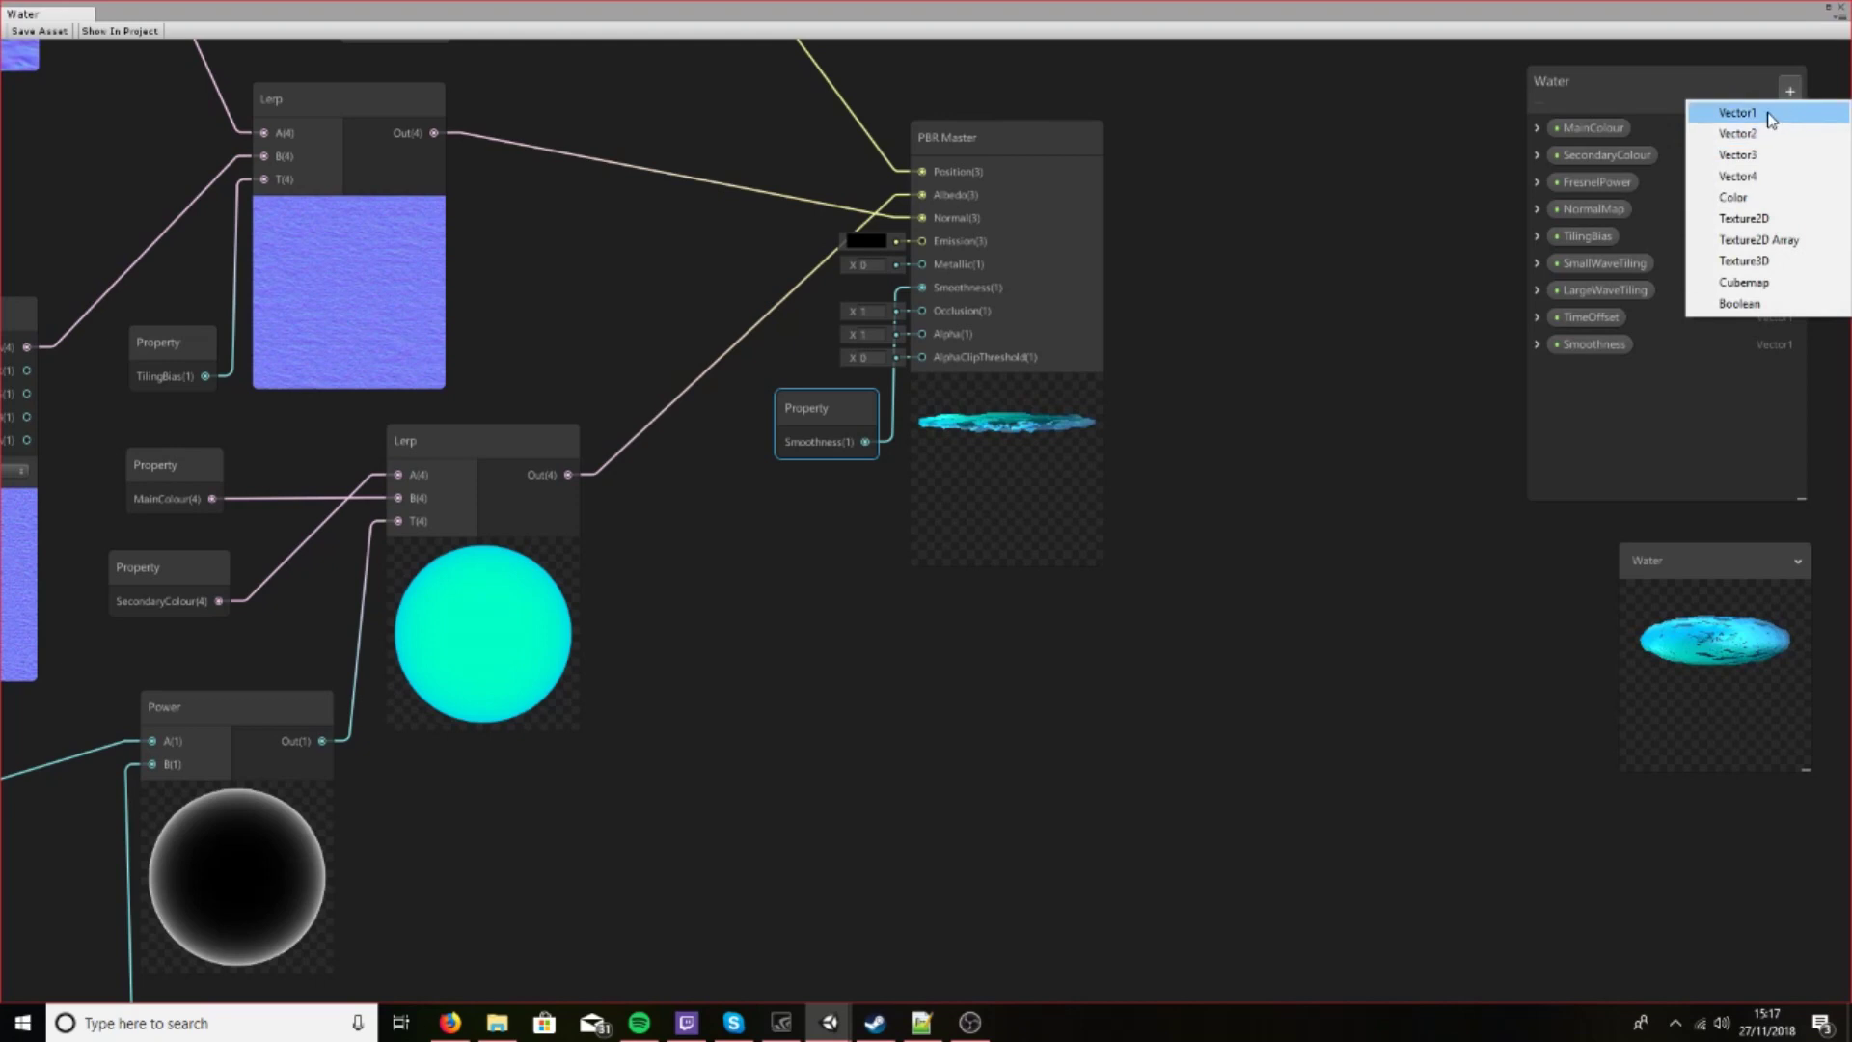
click(1773, 121)
text(M)
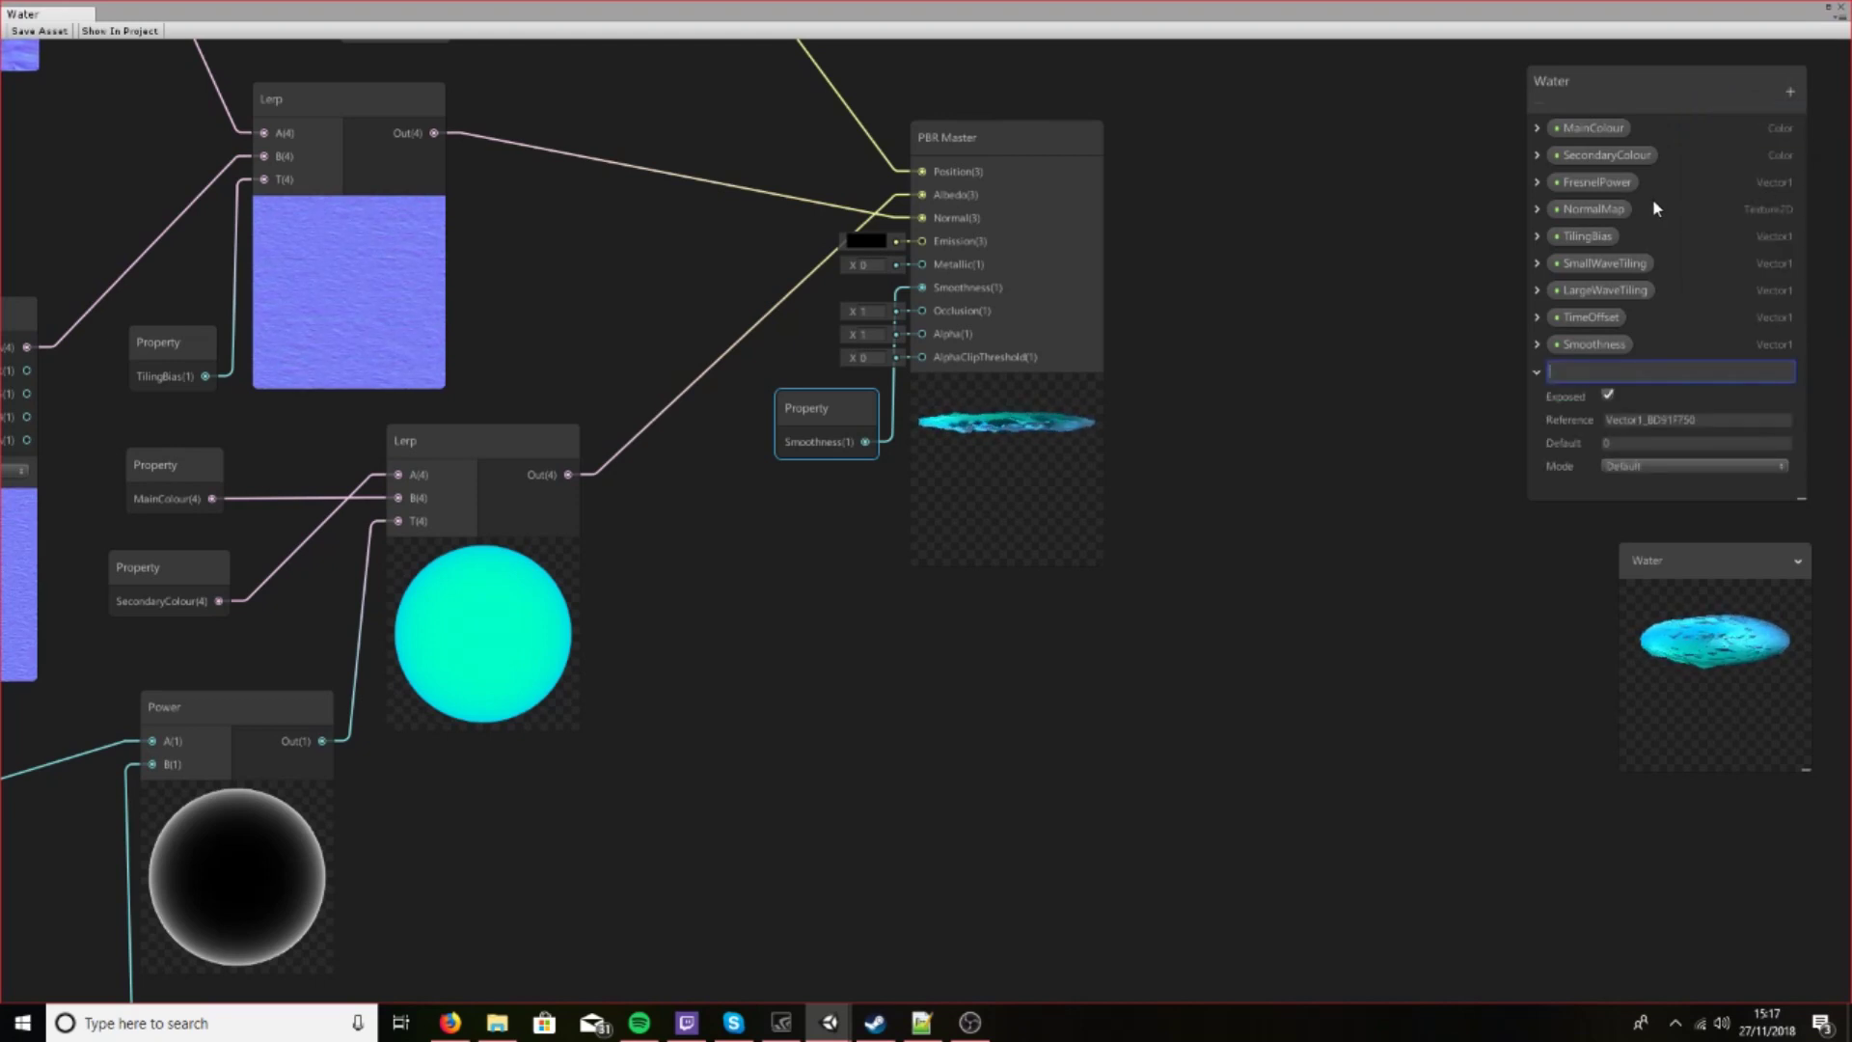
text(etallic)
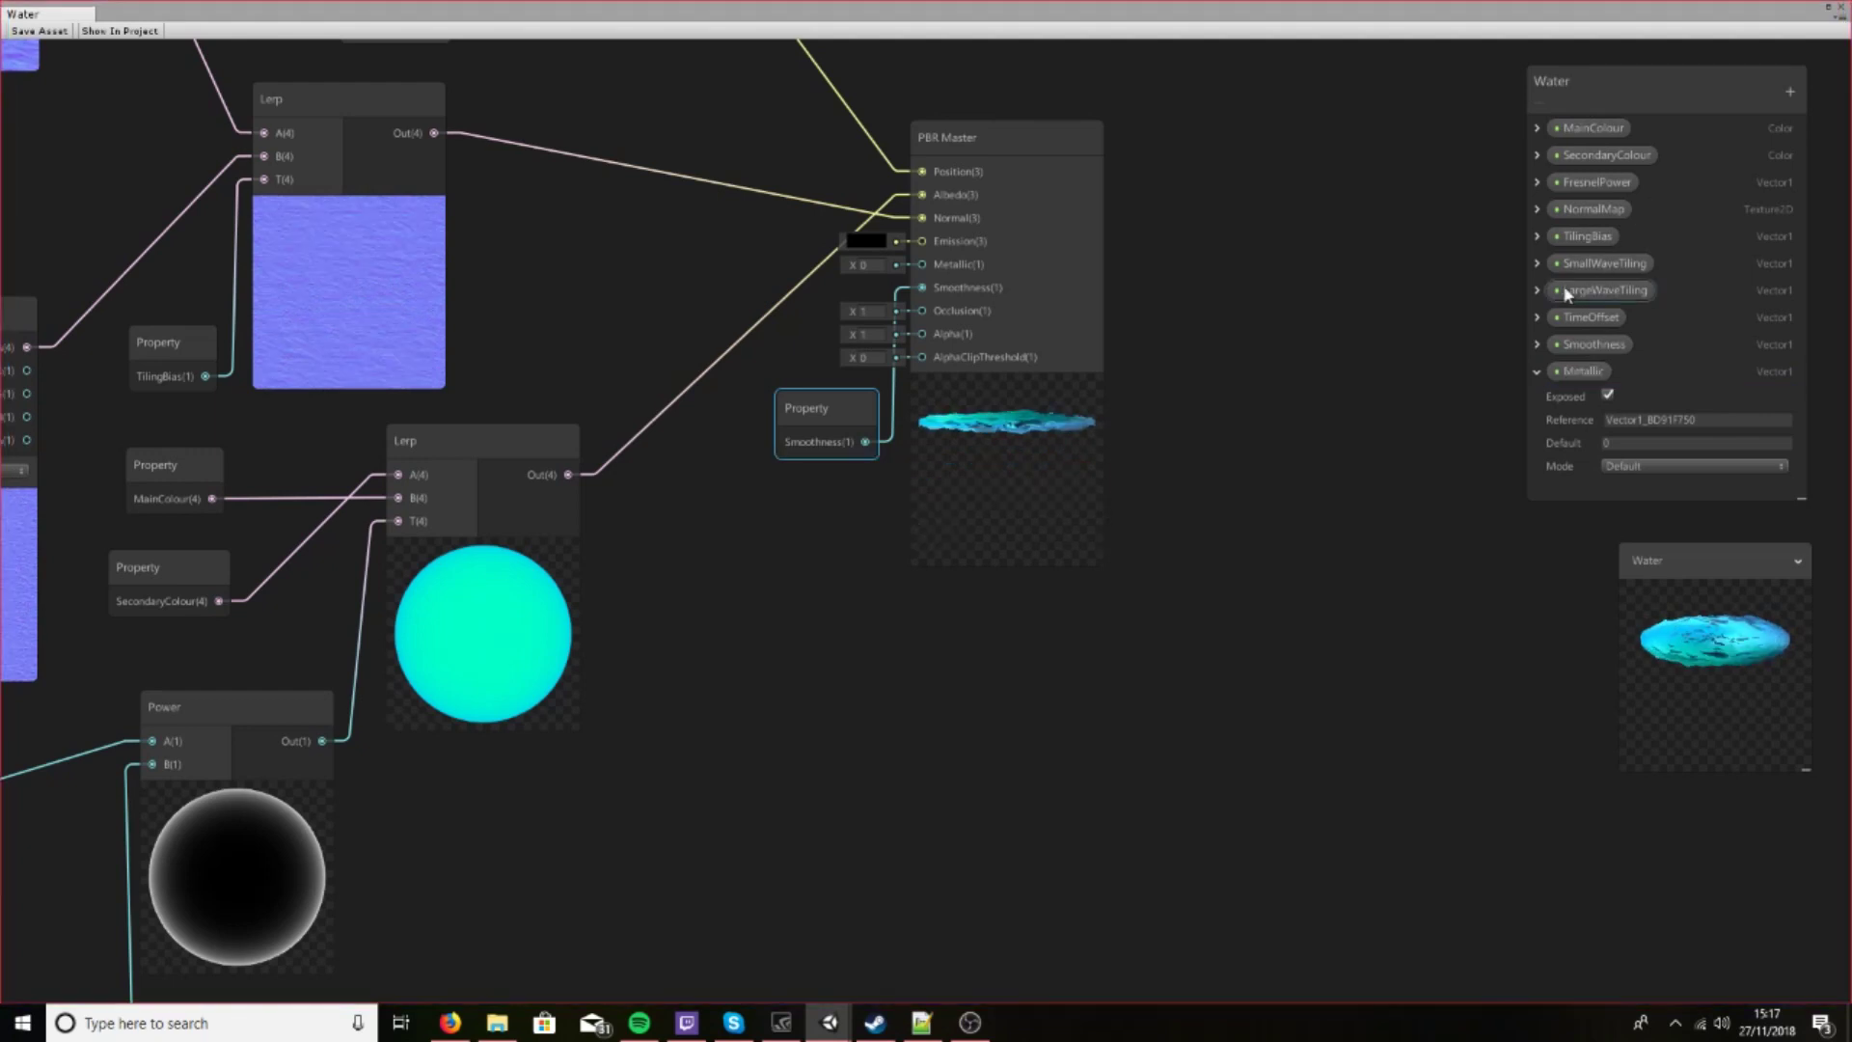
drag(1575, 381, 923, 265)
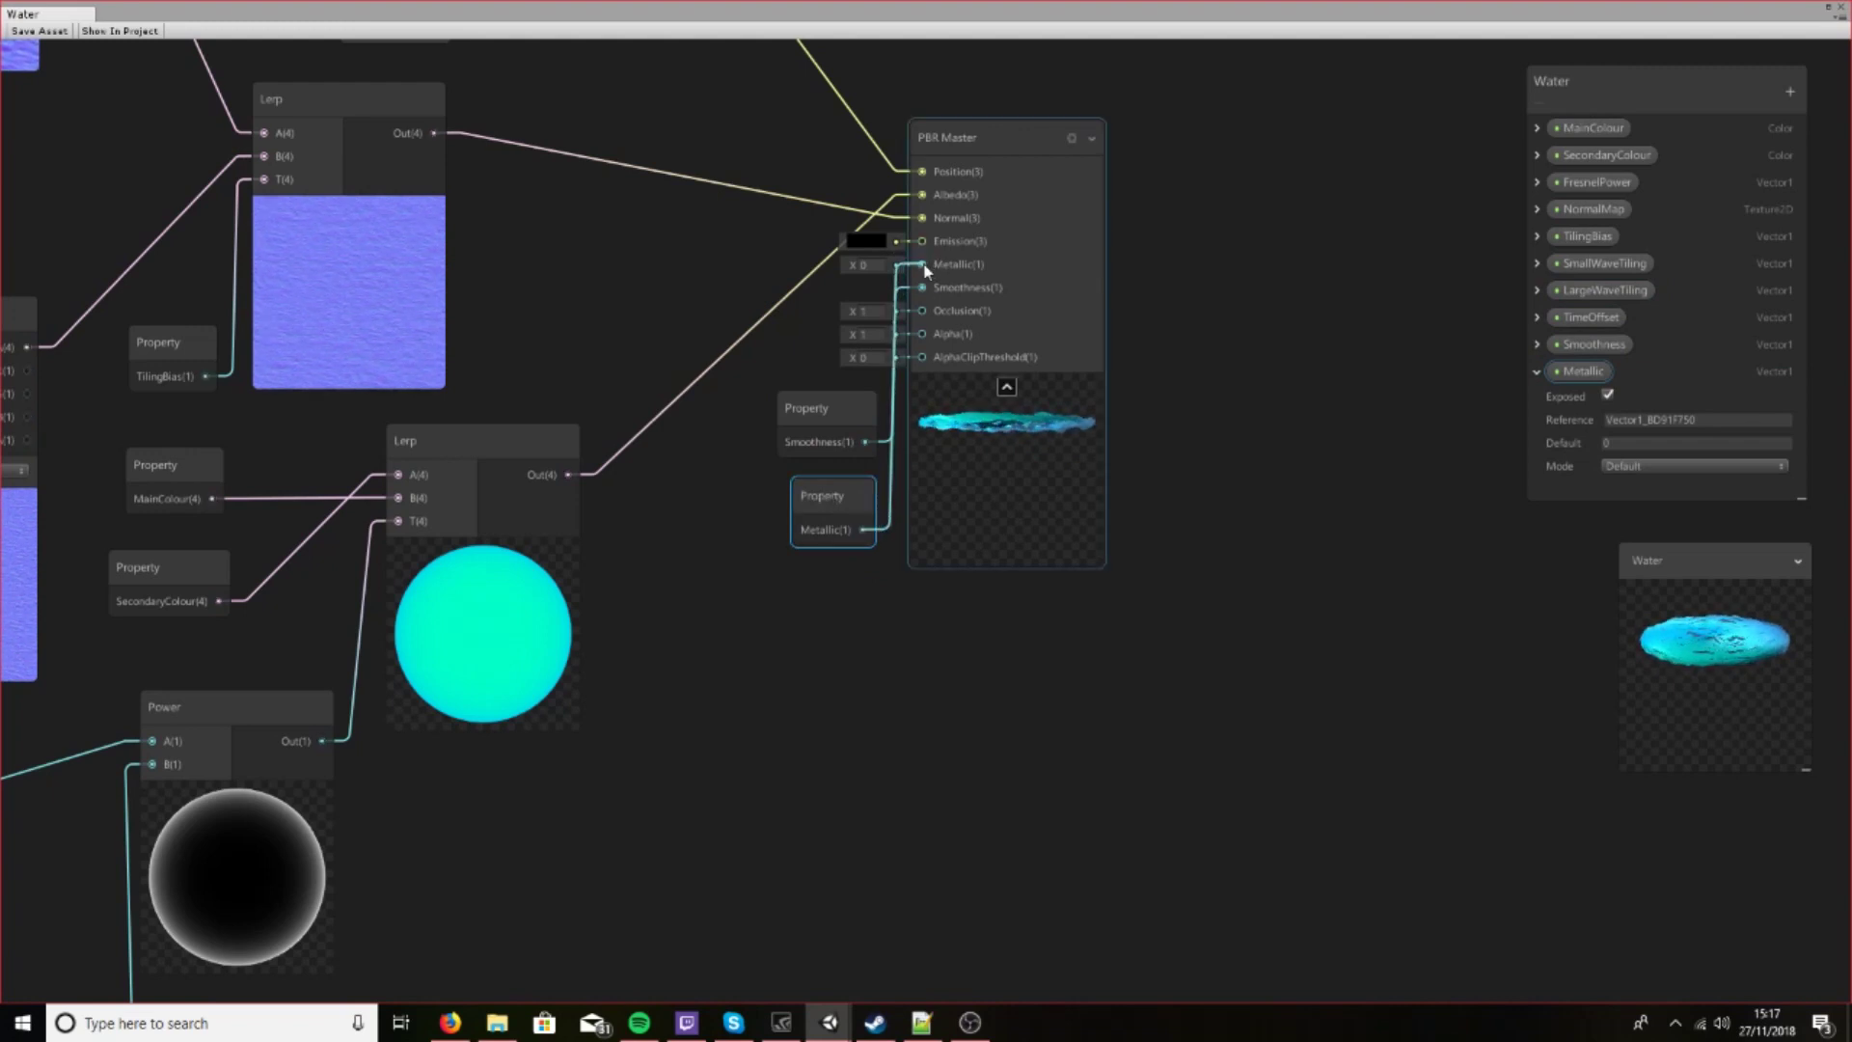
click(62, 29)
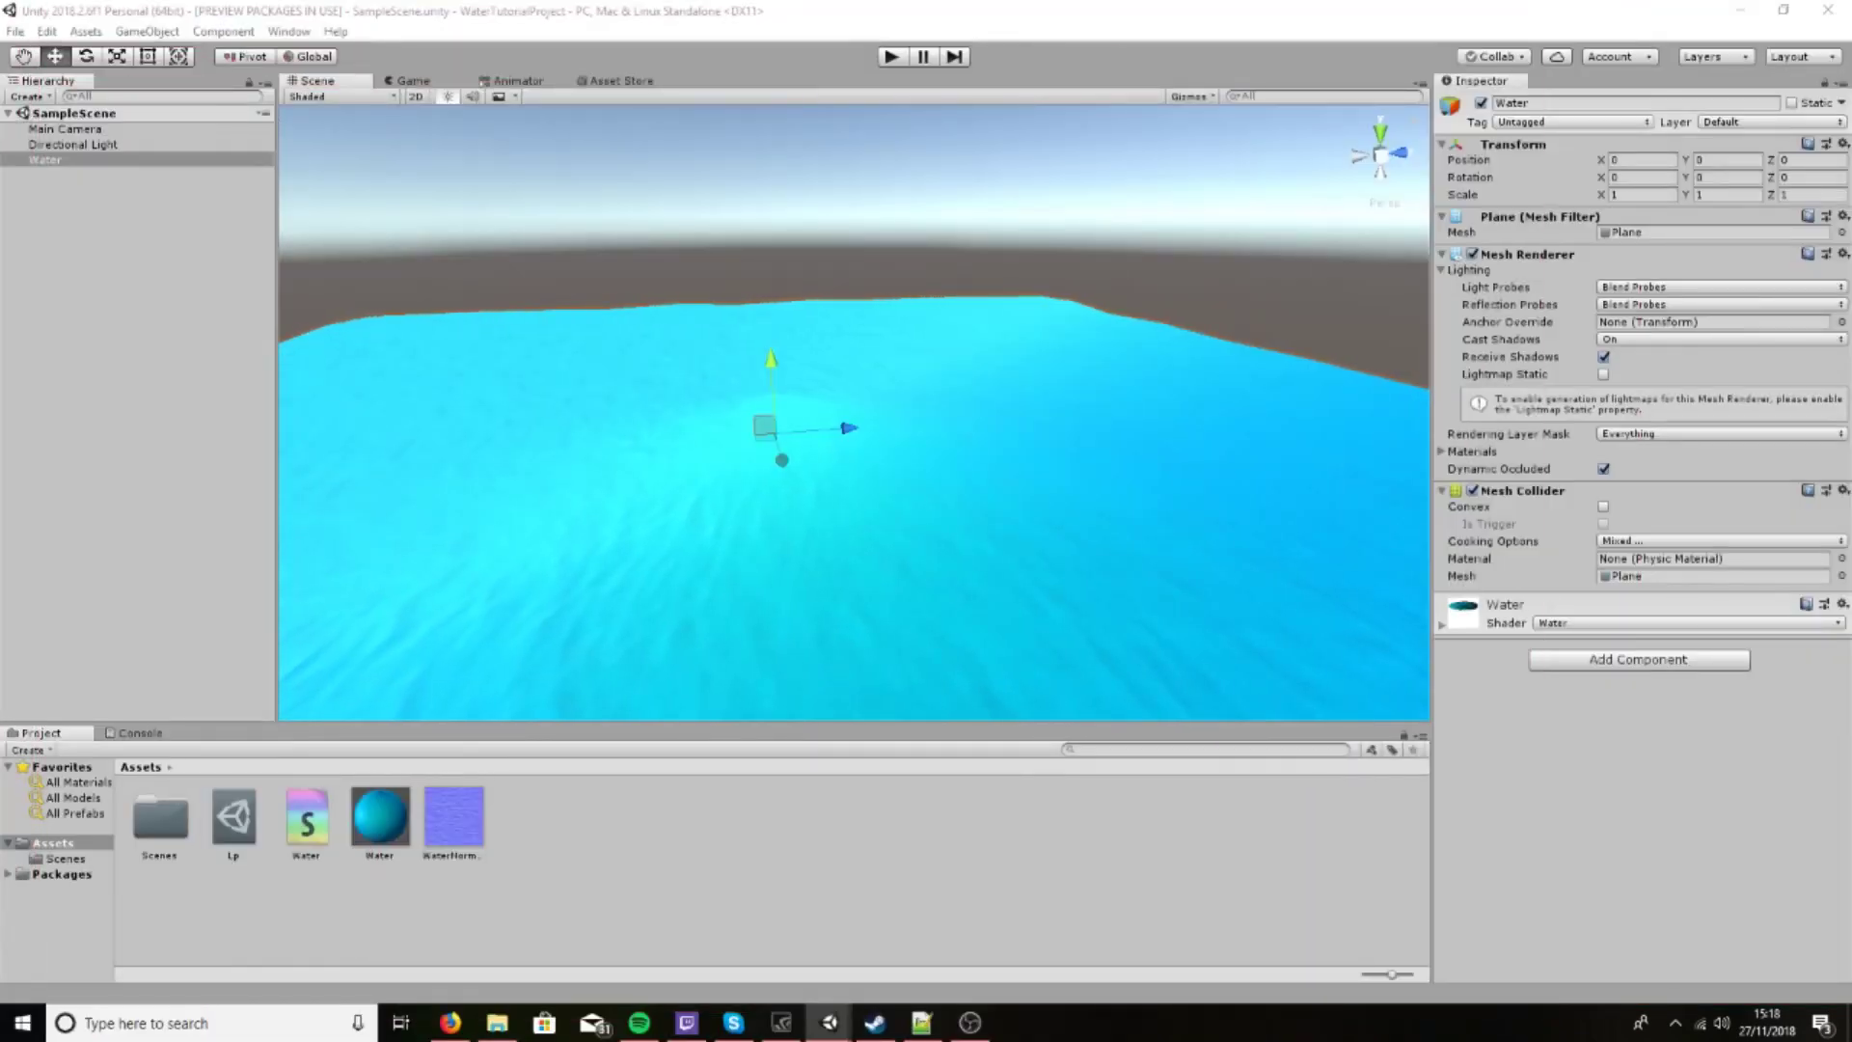
Set the Water material's Smoothness to 0.76 and Metallic to 0.33, and inspect the water surface in the scene
click(377, 825)
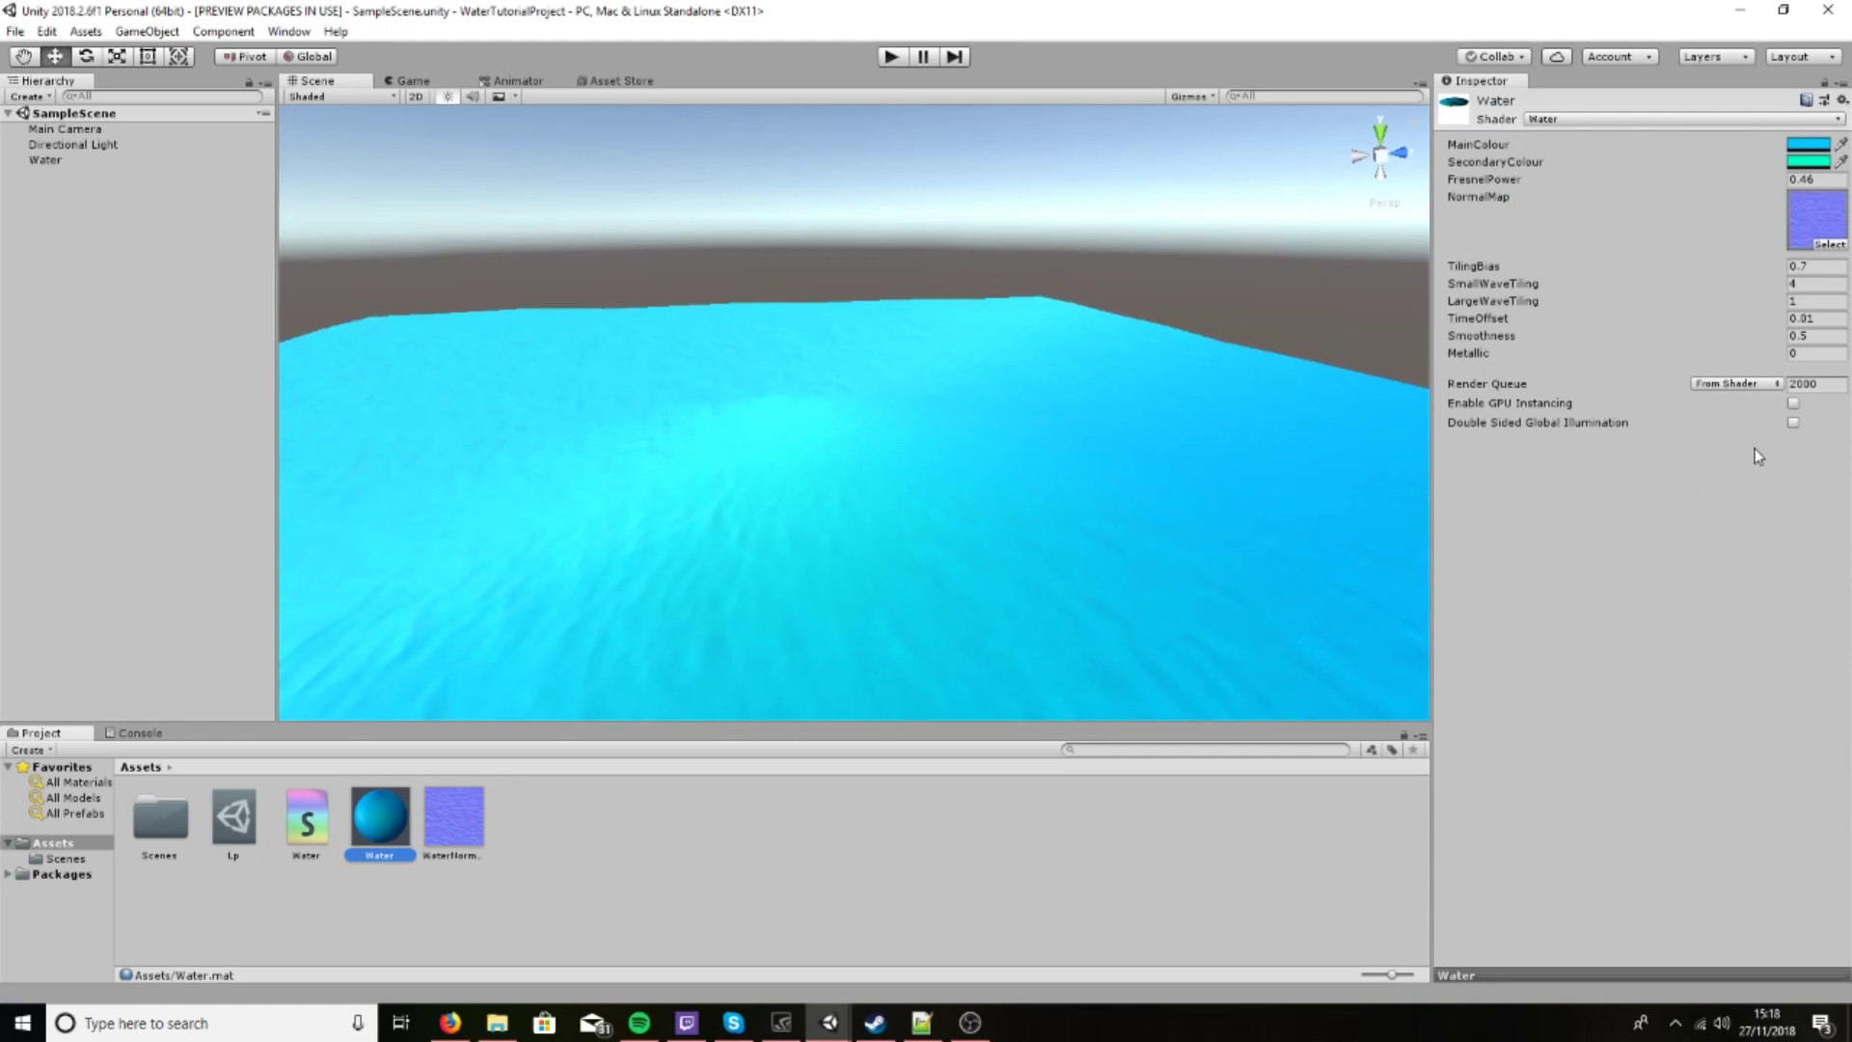
mouse_move(1724, 360)
mouse_down()
mouse_move(1683, 363)
mouse_move(1717, 348)
mouse_up()
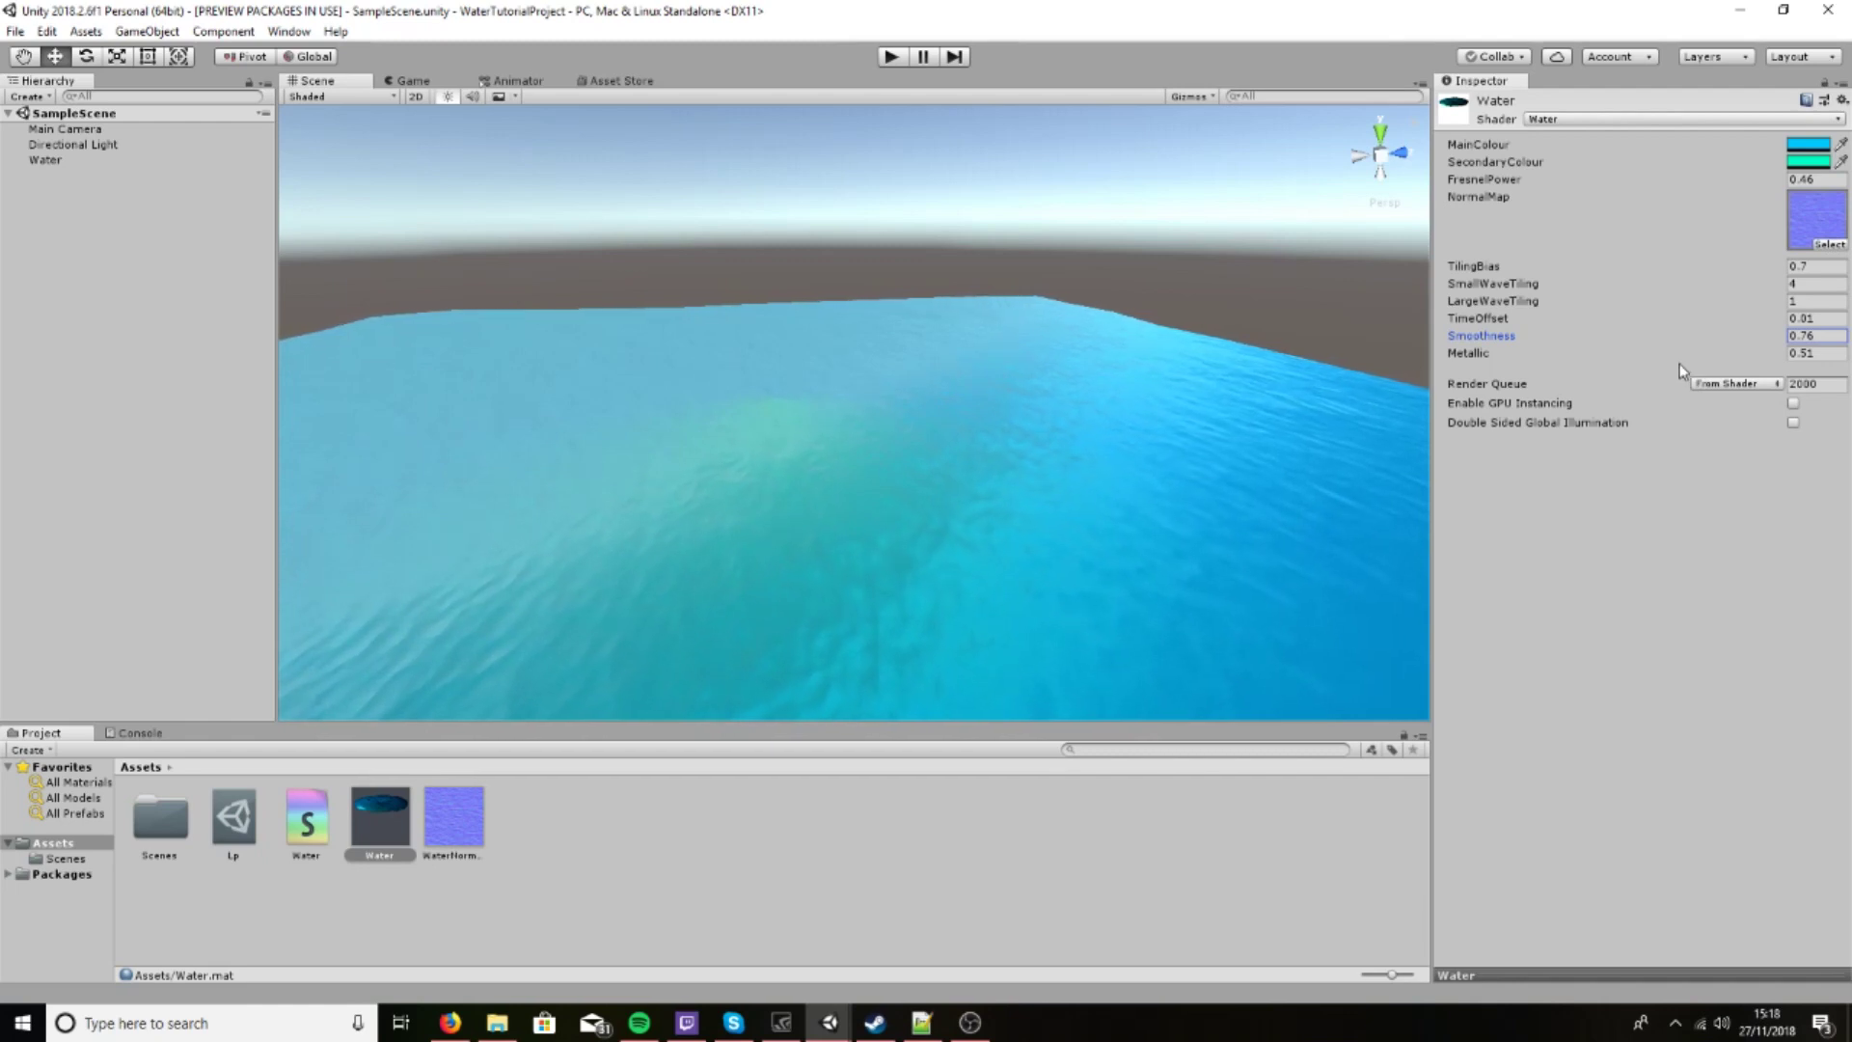
drag(1619, 359, 1617, 358)
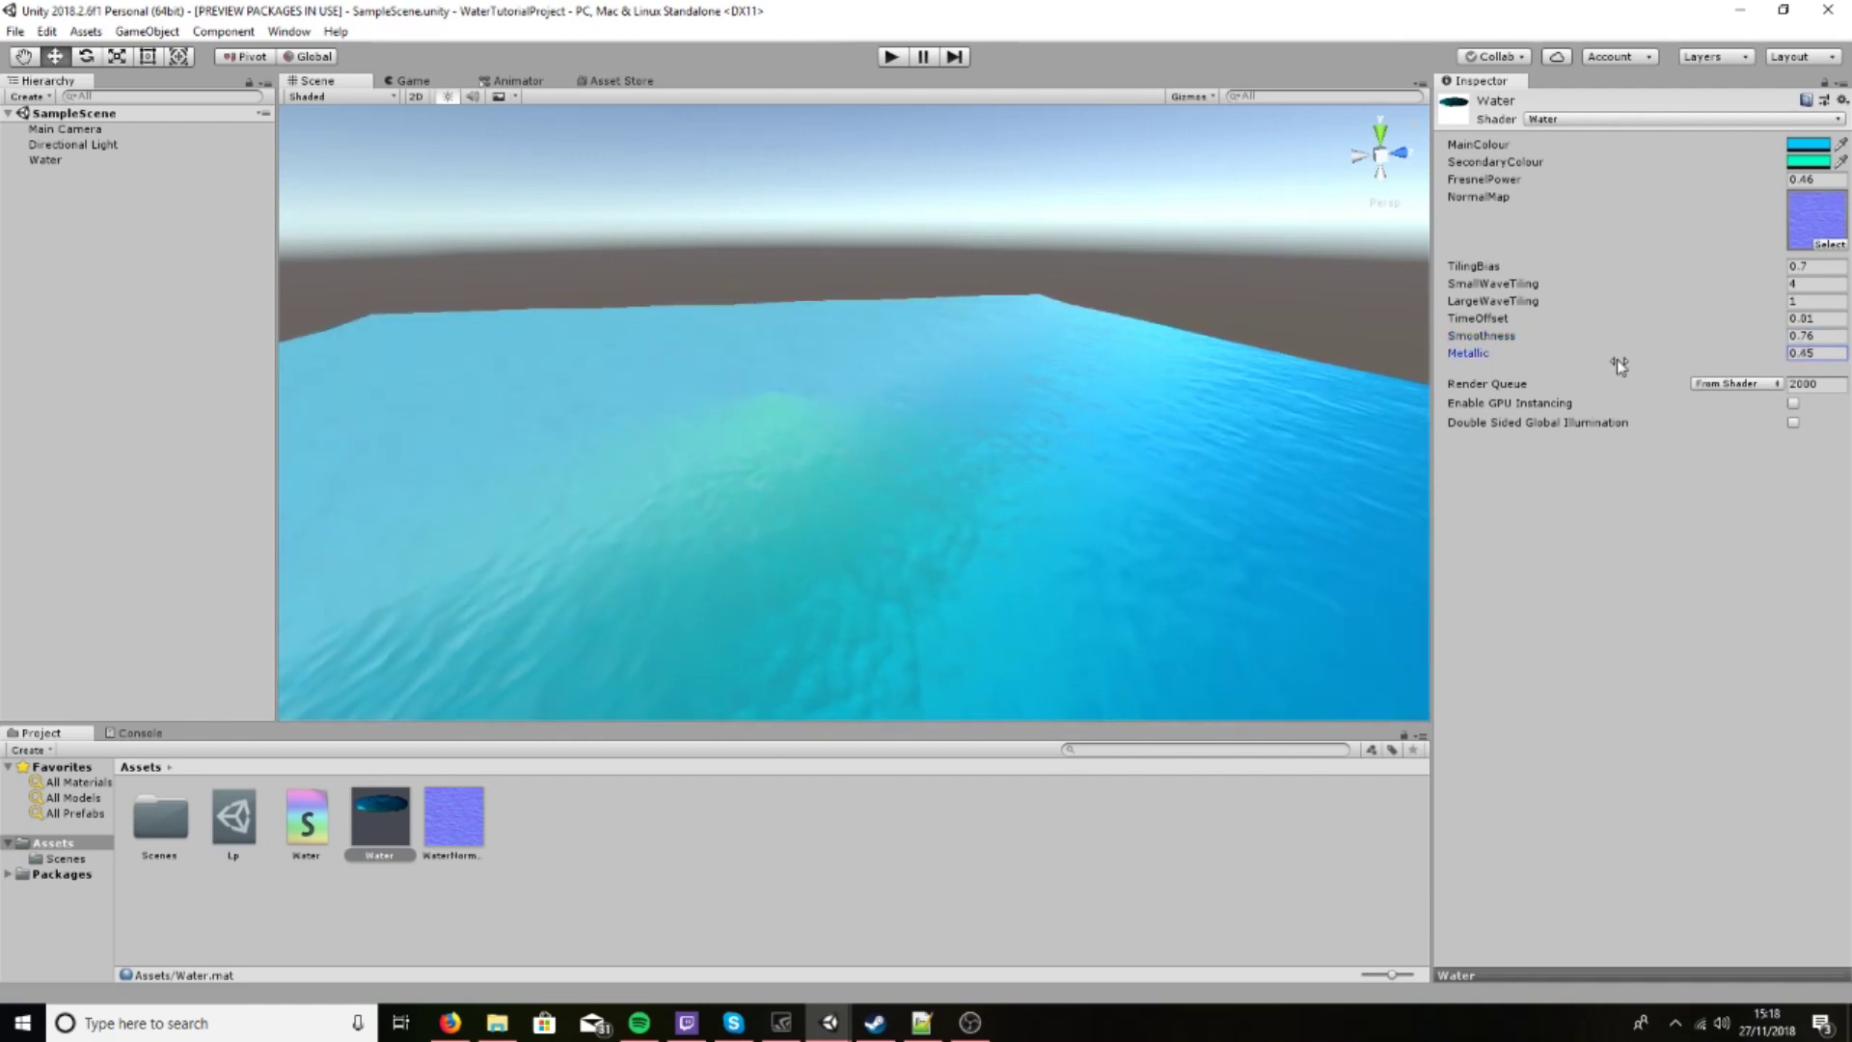
drag(1617, 359, 1613, 360)
right_drag(1012, 461, 443, 407)
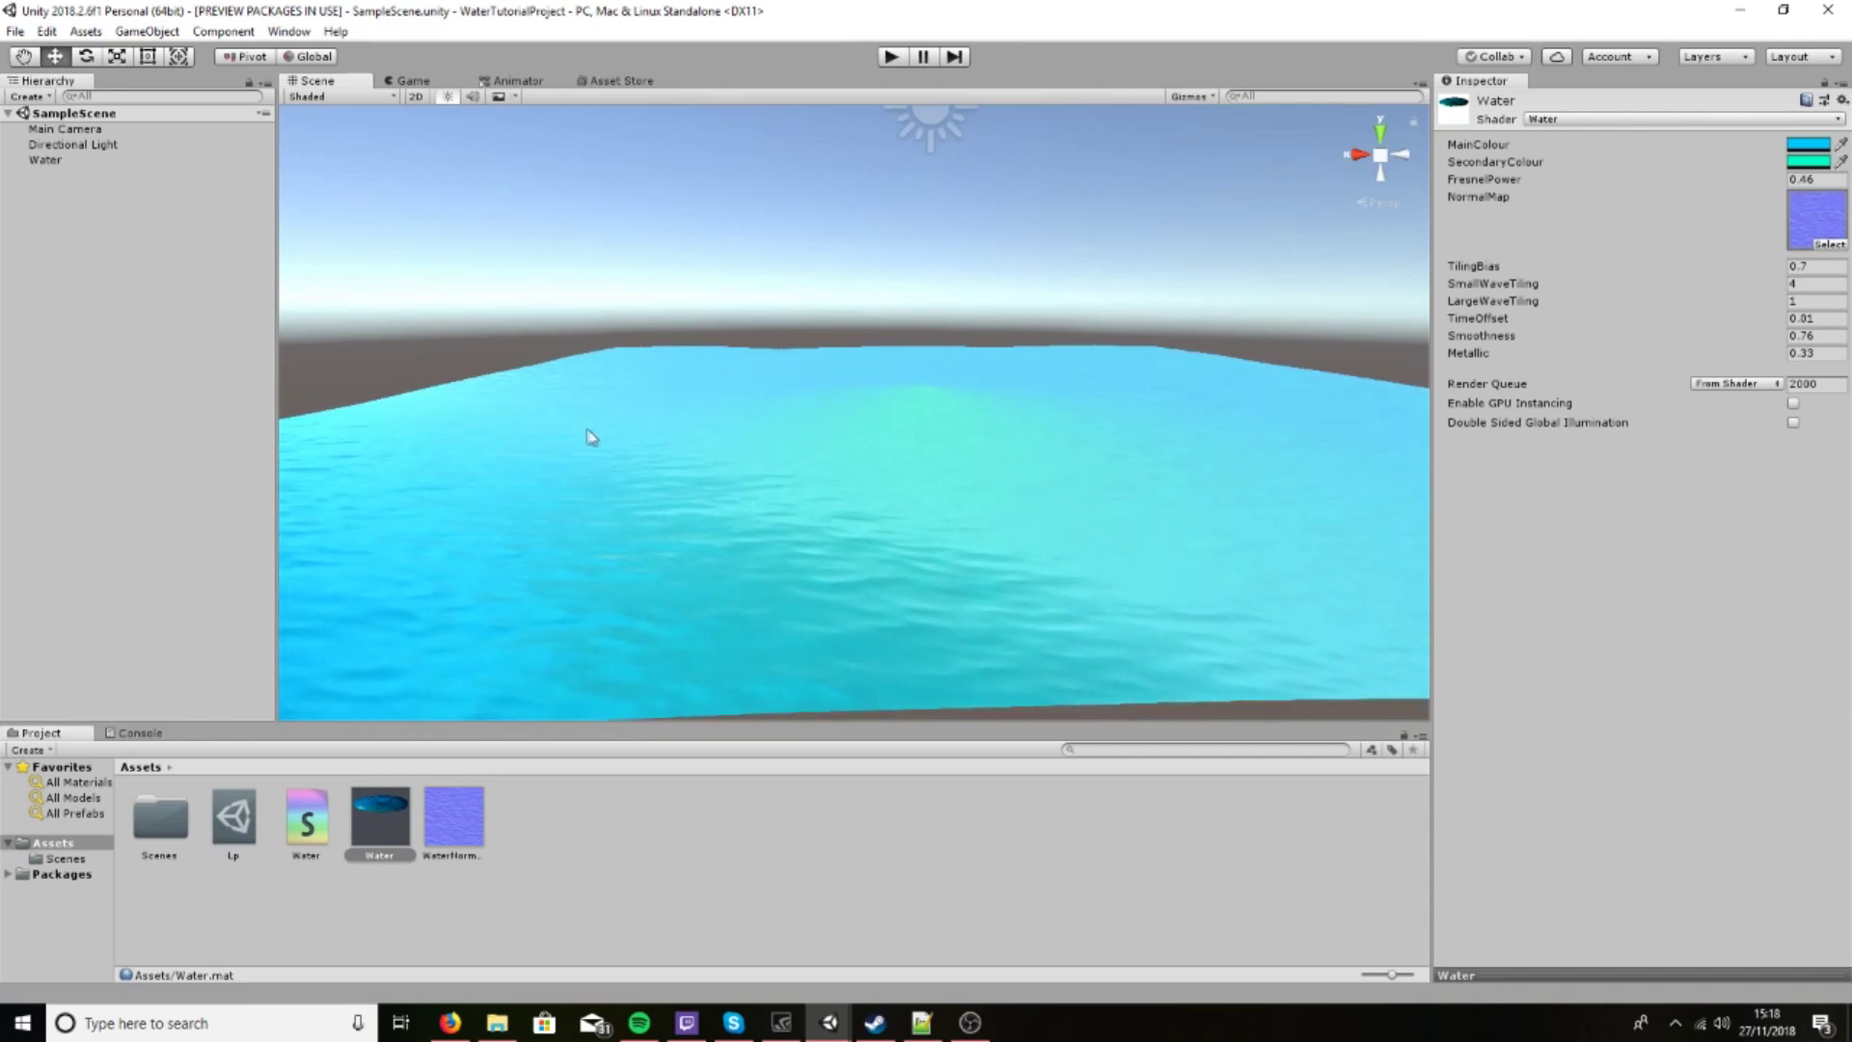
right_drag(727, 425, 754, 432)
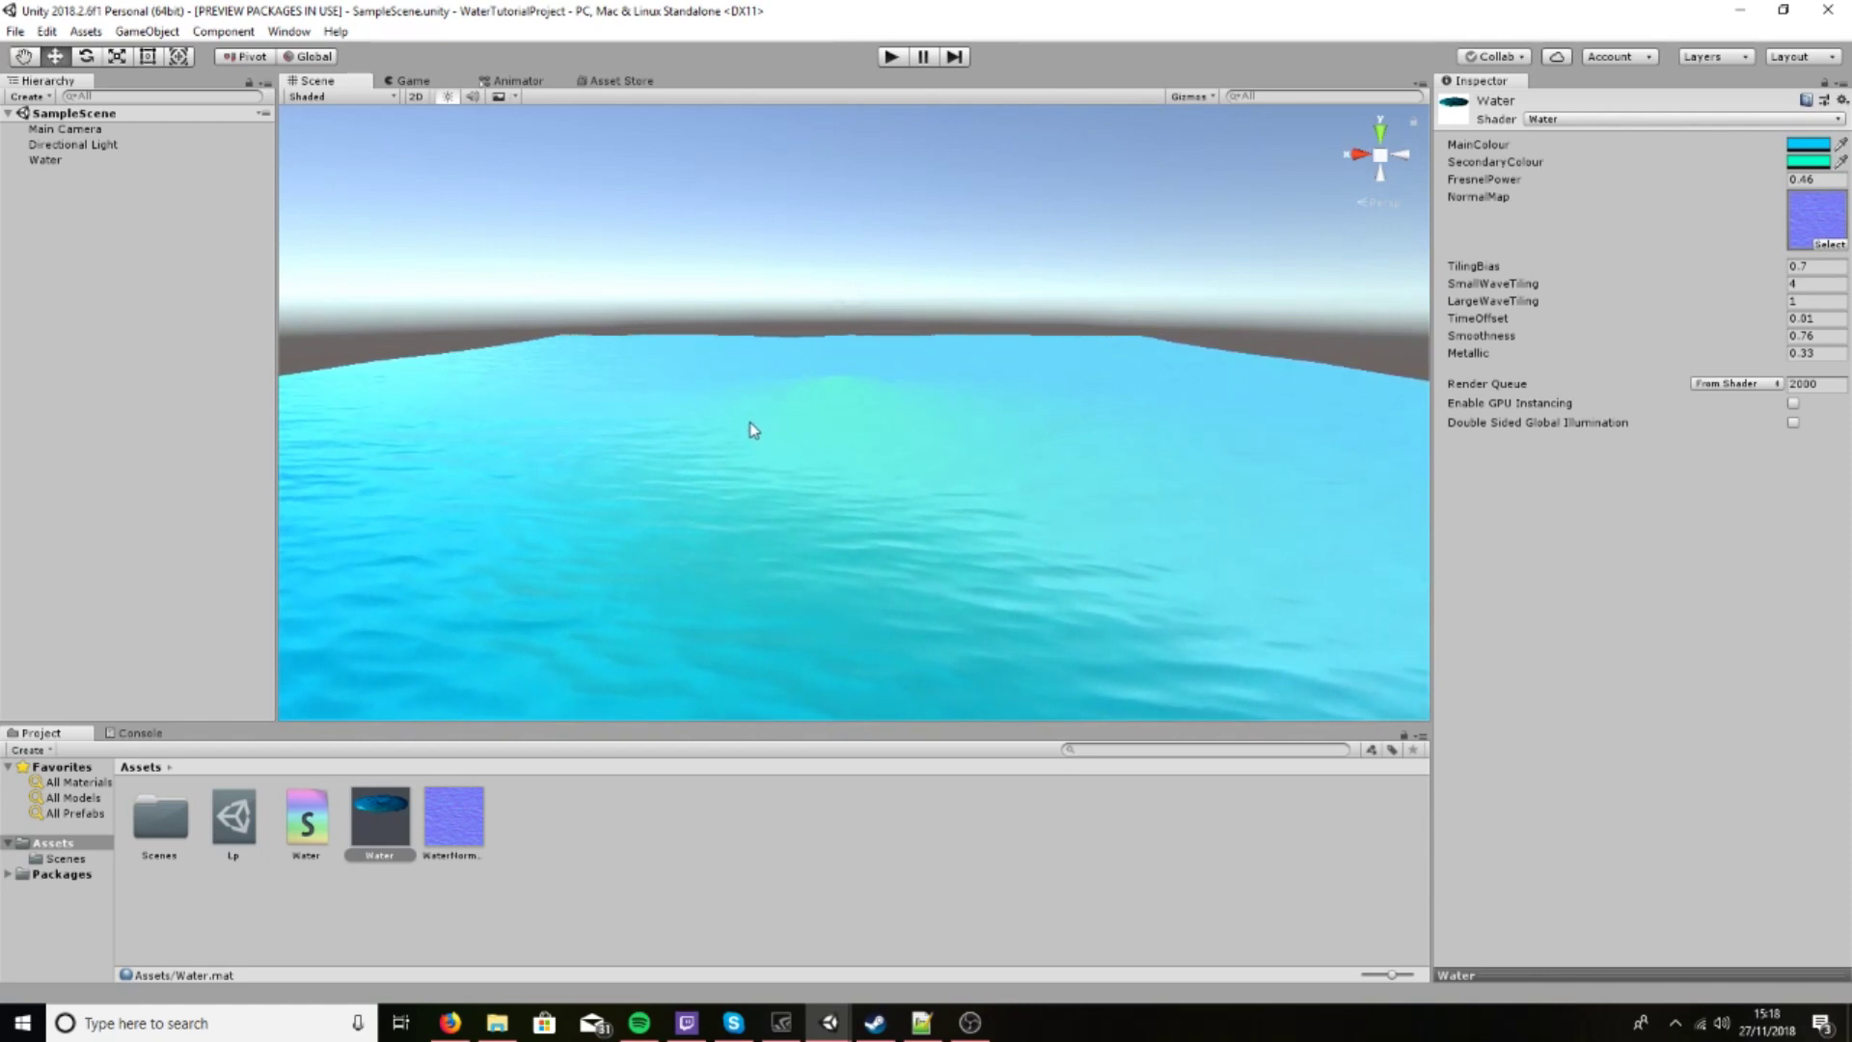
right_drag(1061, 474, 1032, 474)
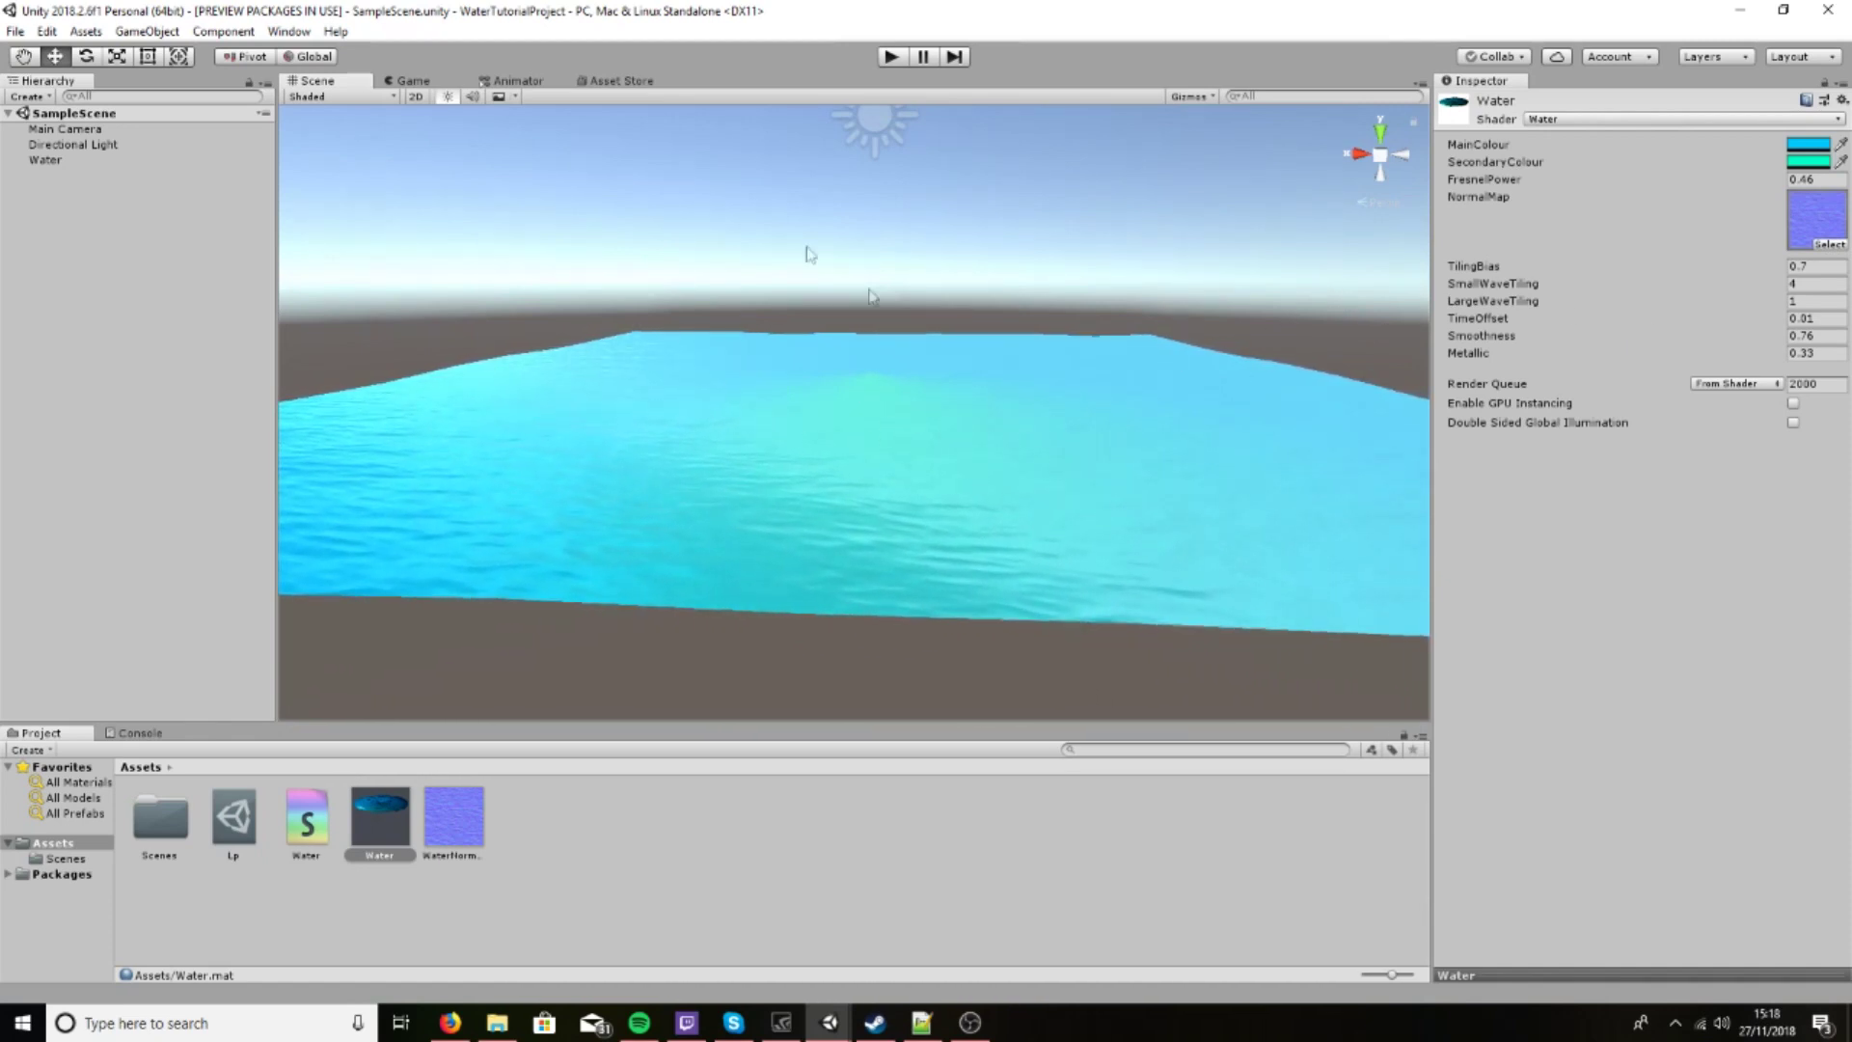
click(565, 928)
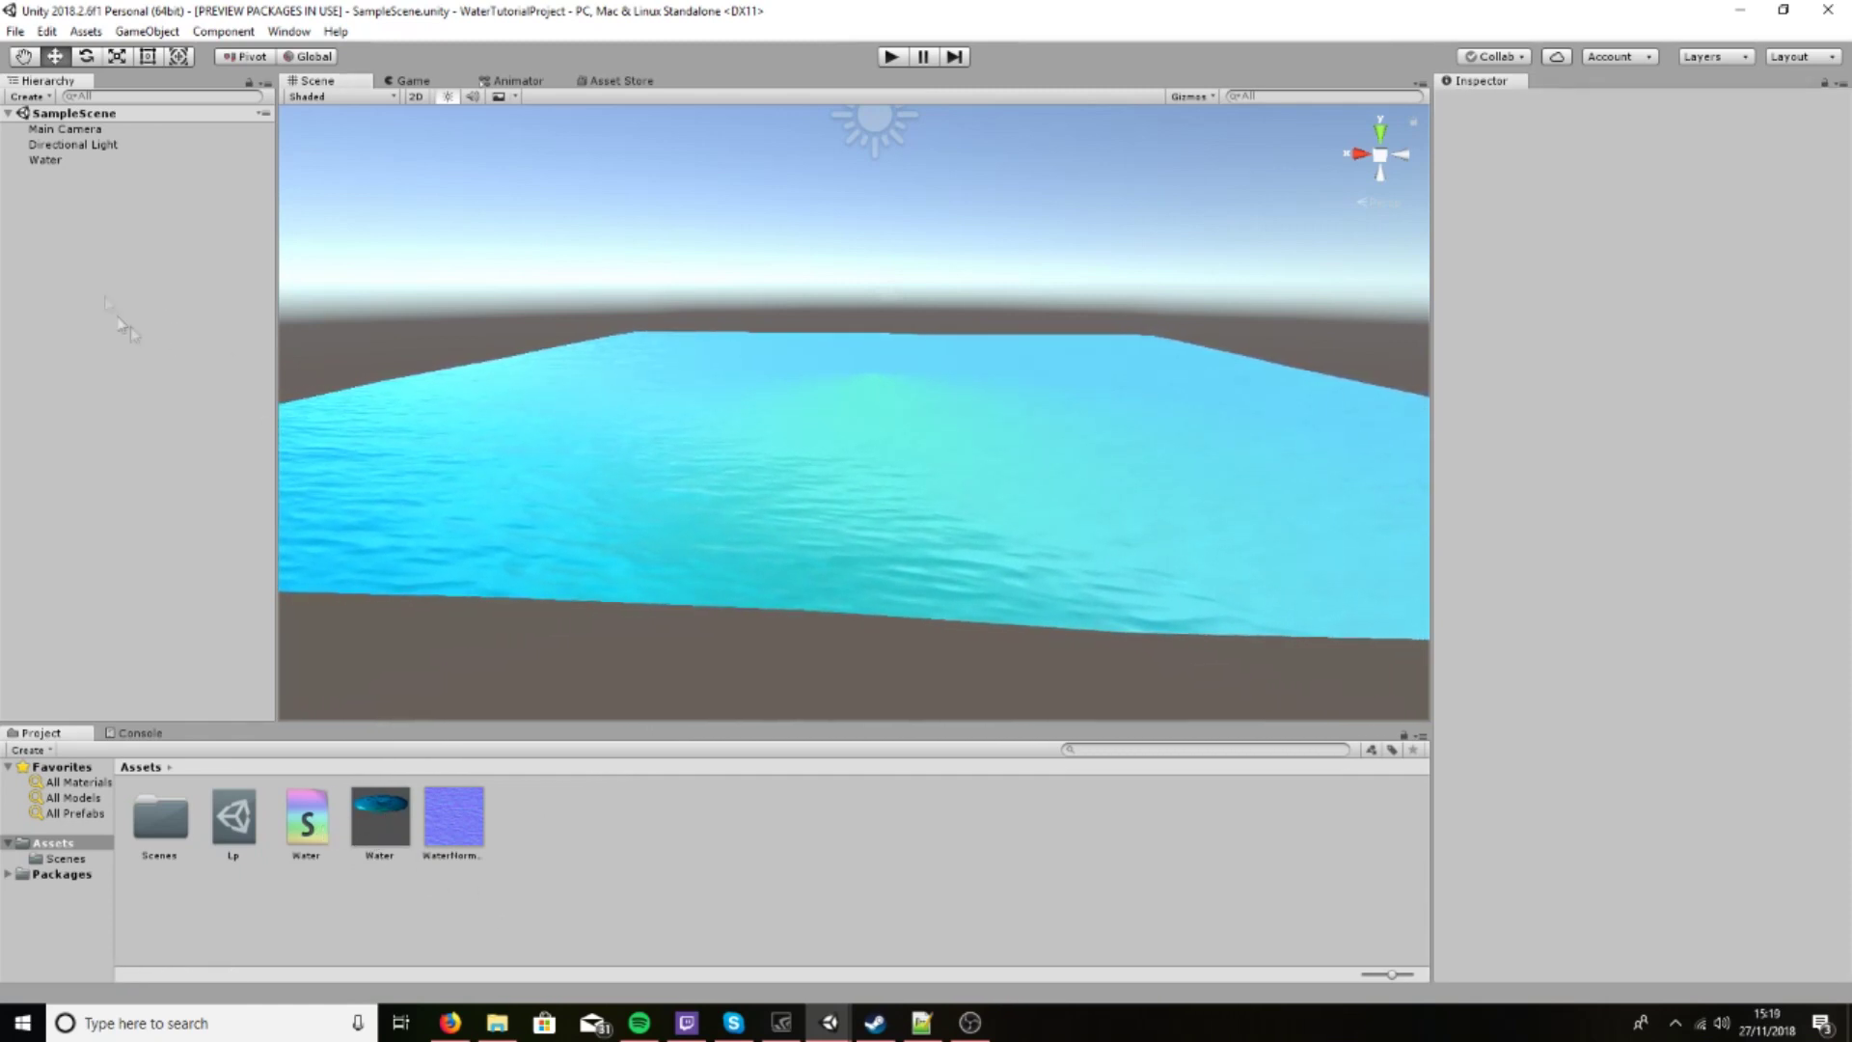
Assign the MainCamera tag to the Main Camera object and deselect it
click(64, 128)
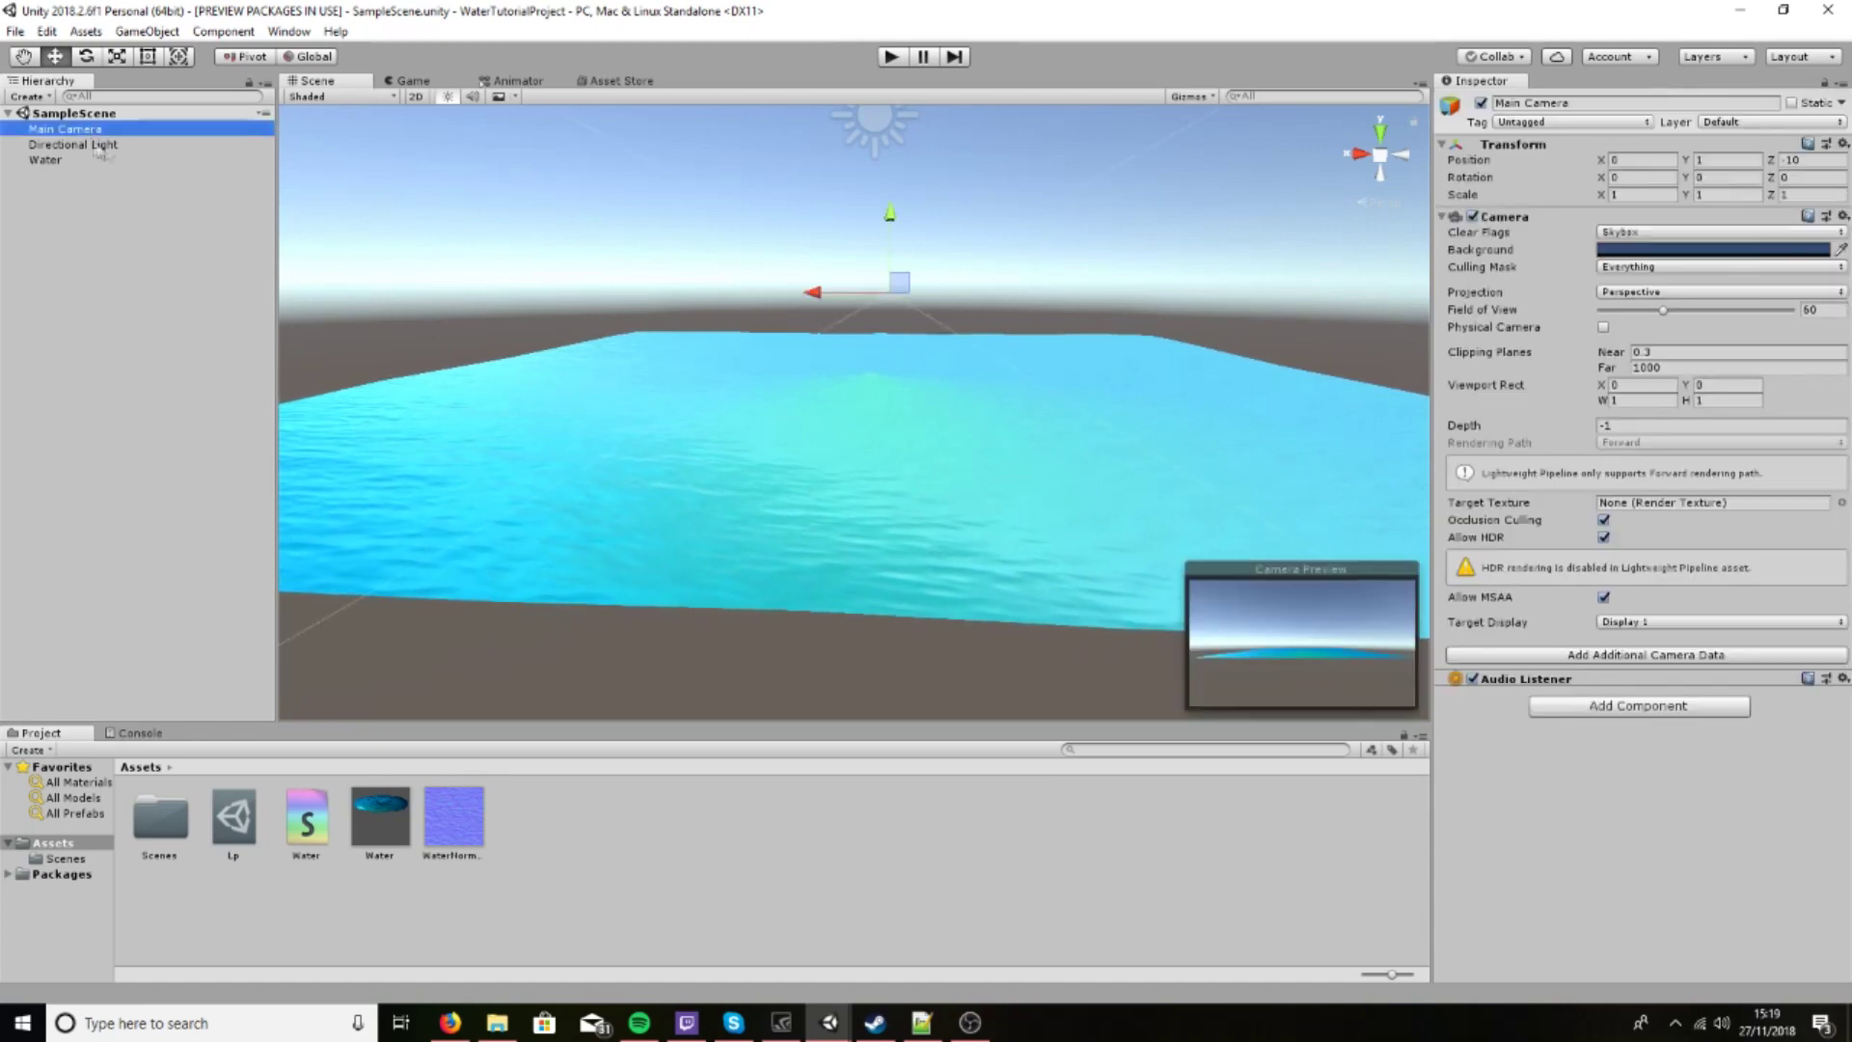
click(1516, 122)
click(1557, 228)
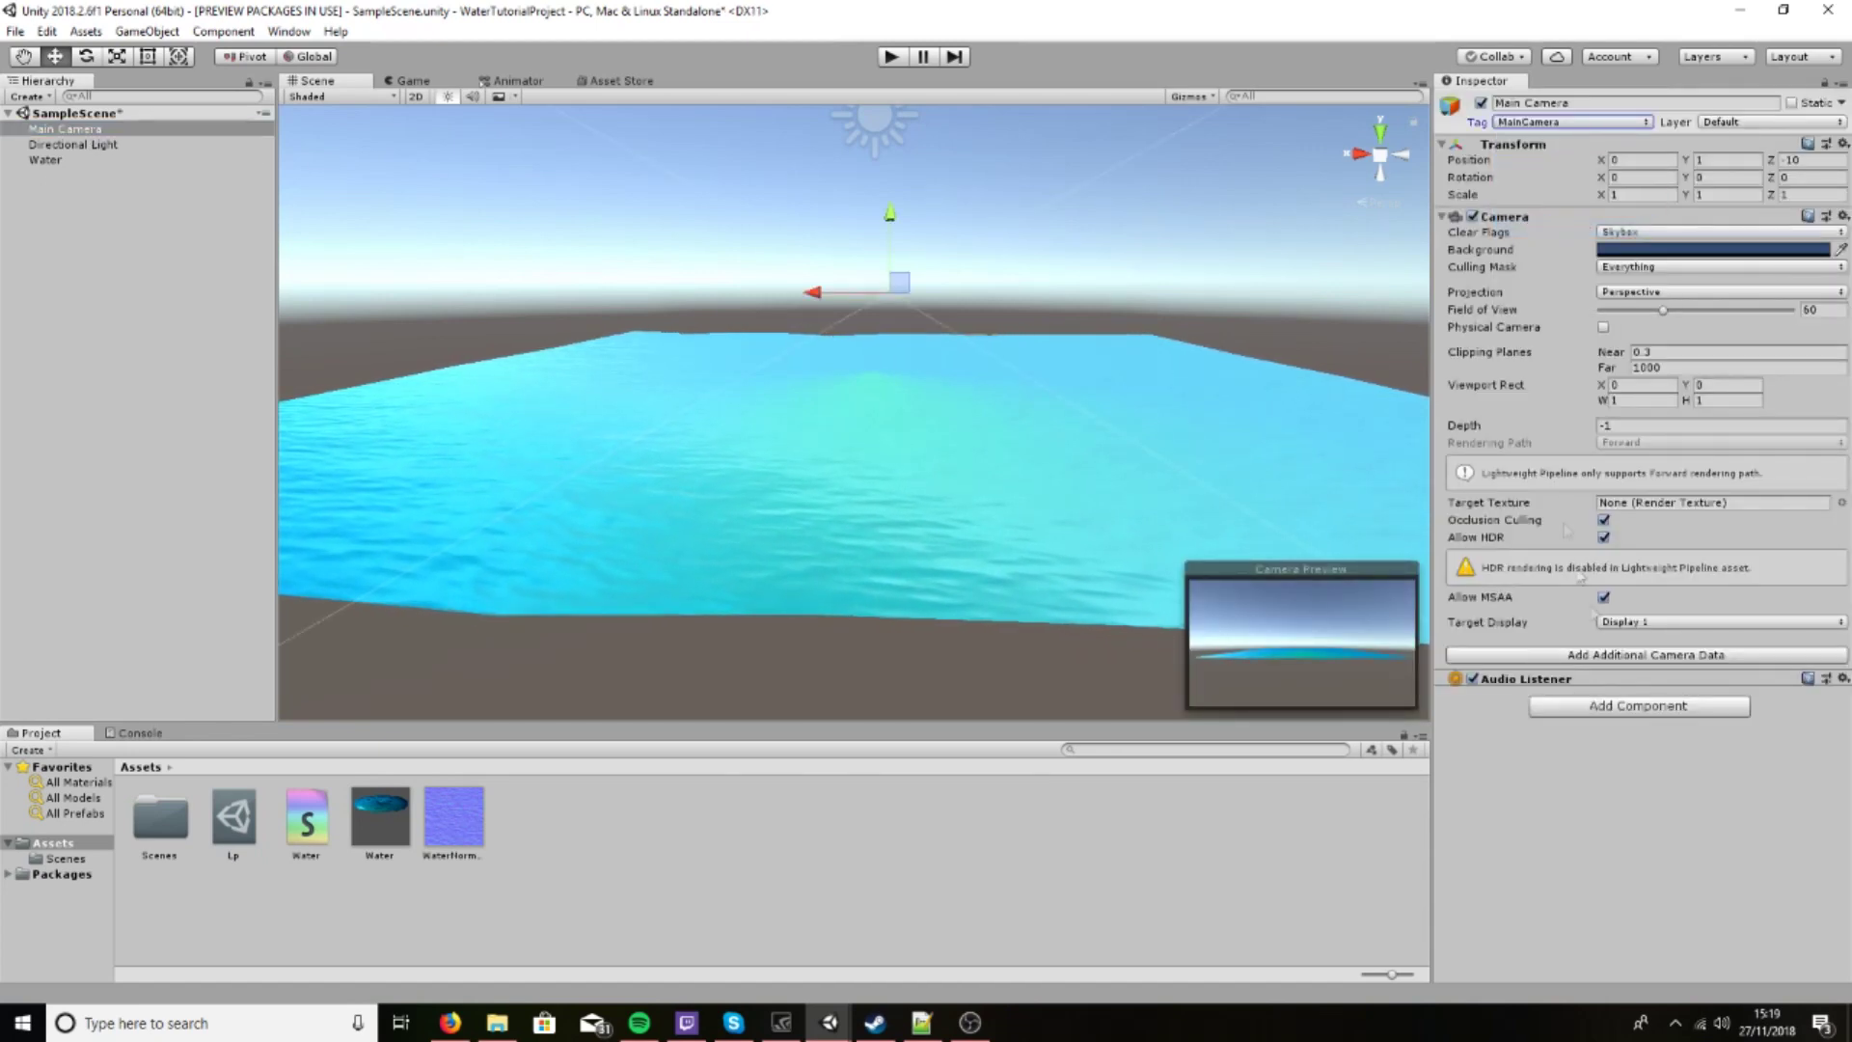
click(77, 302)
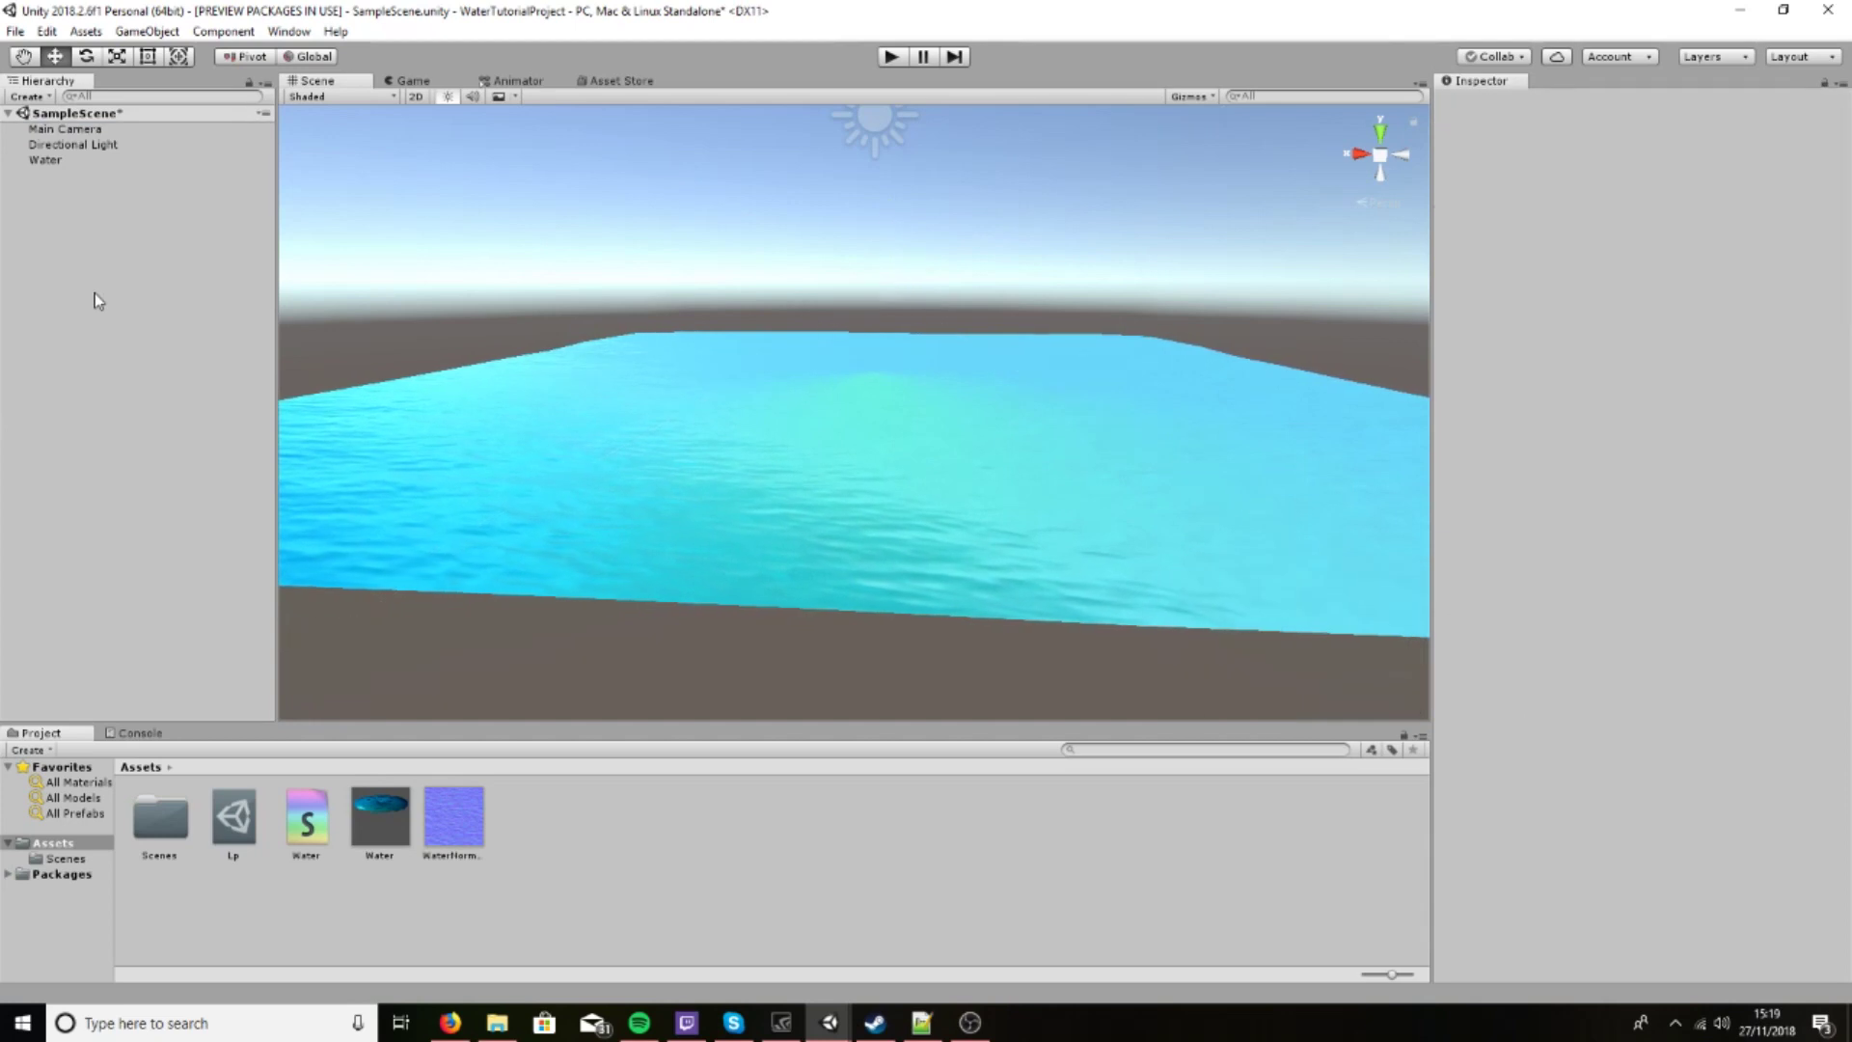
Create an empty game object in the scene and name it ReflectionProbes
right_click(87, 255)
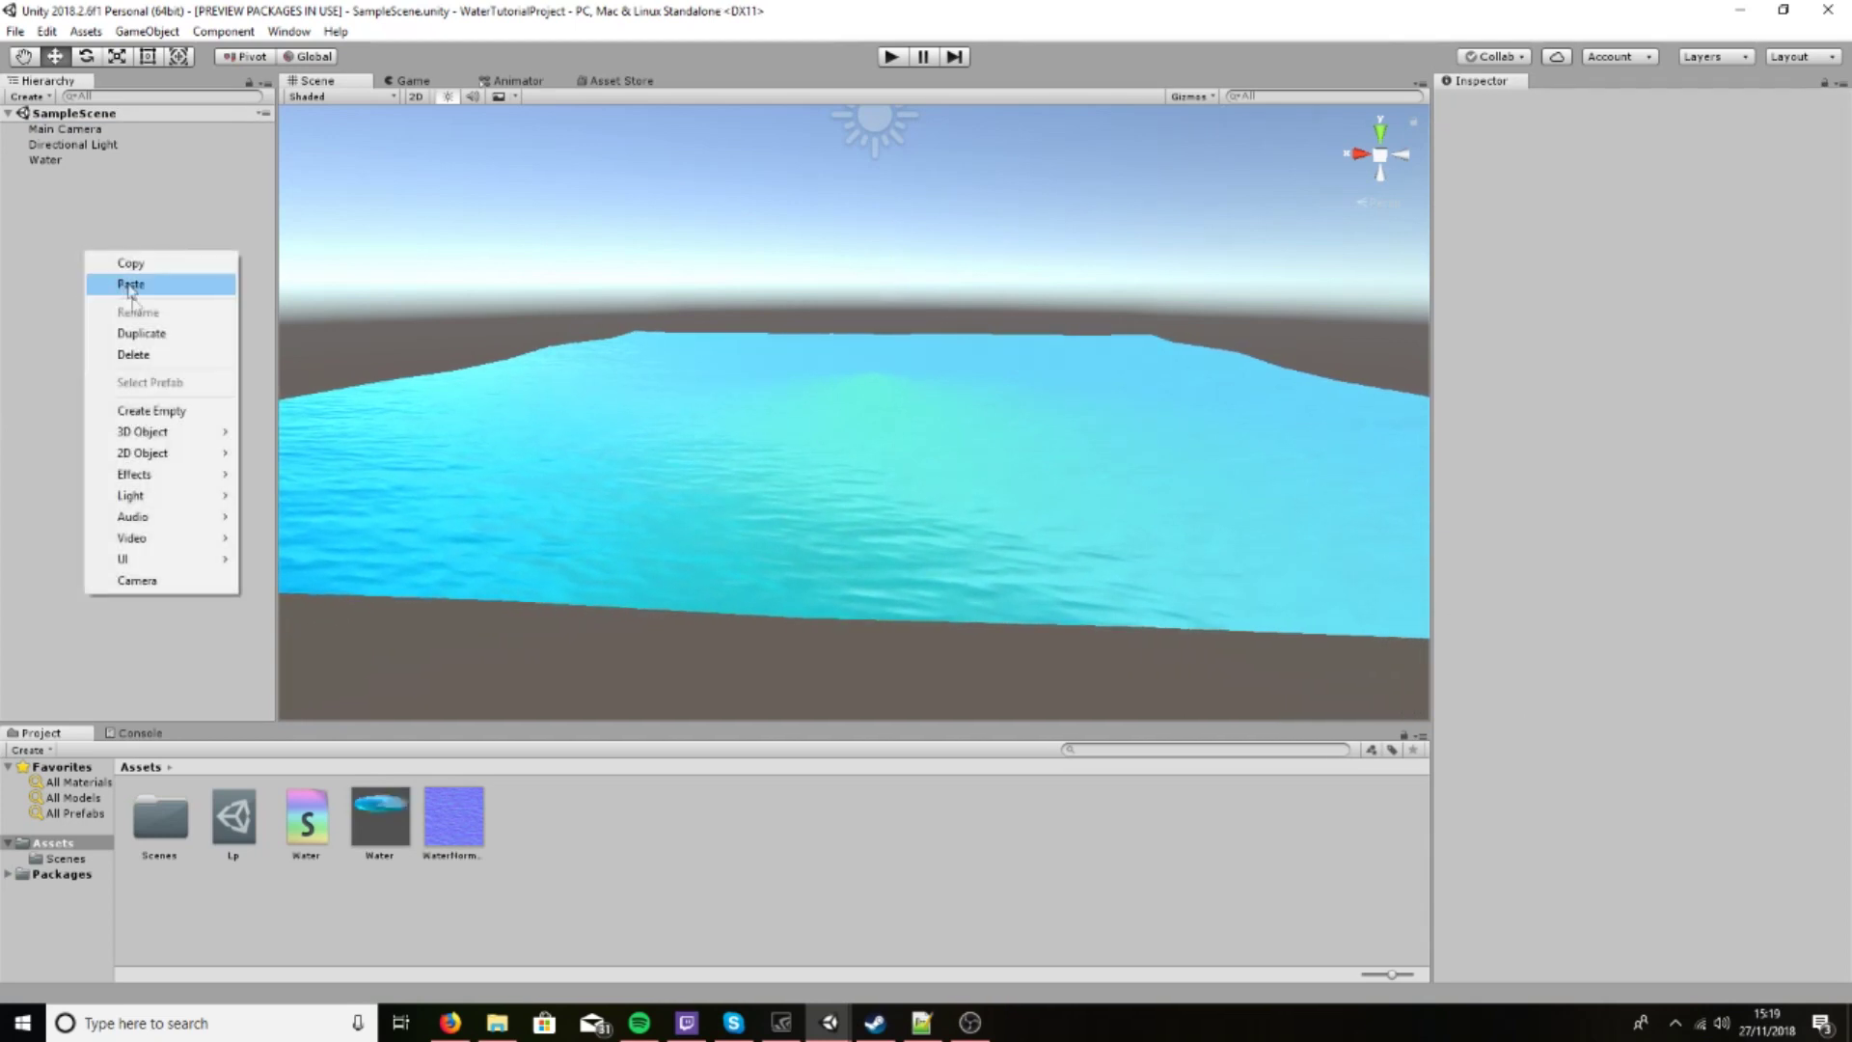
click(164, 412)
click(1561, 104)
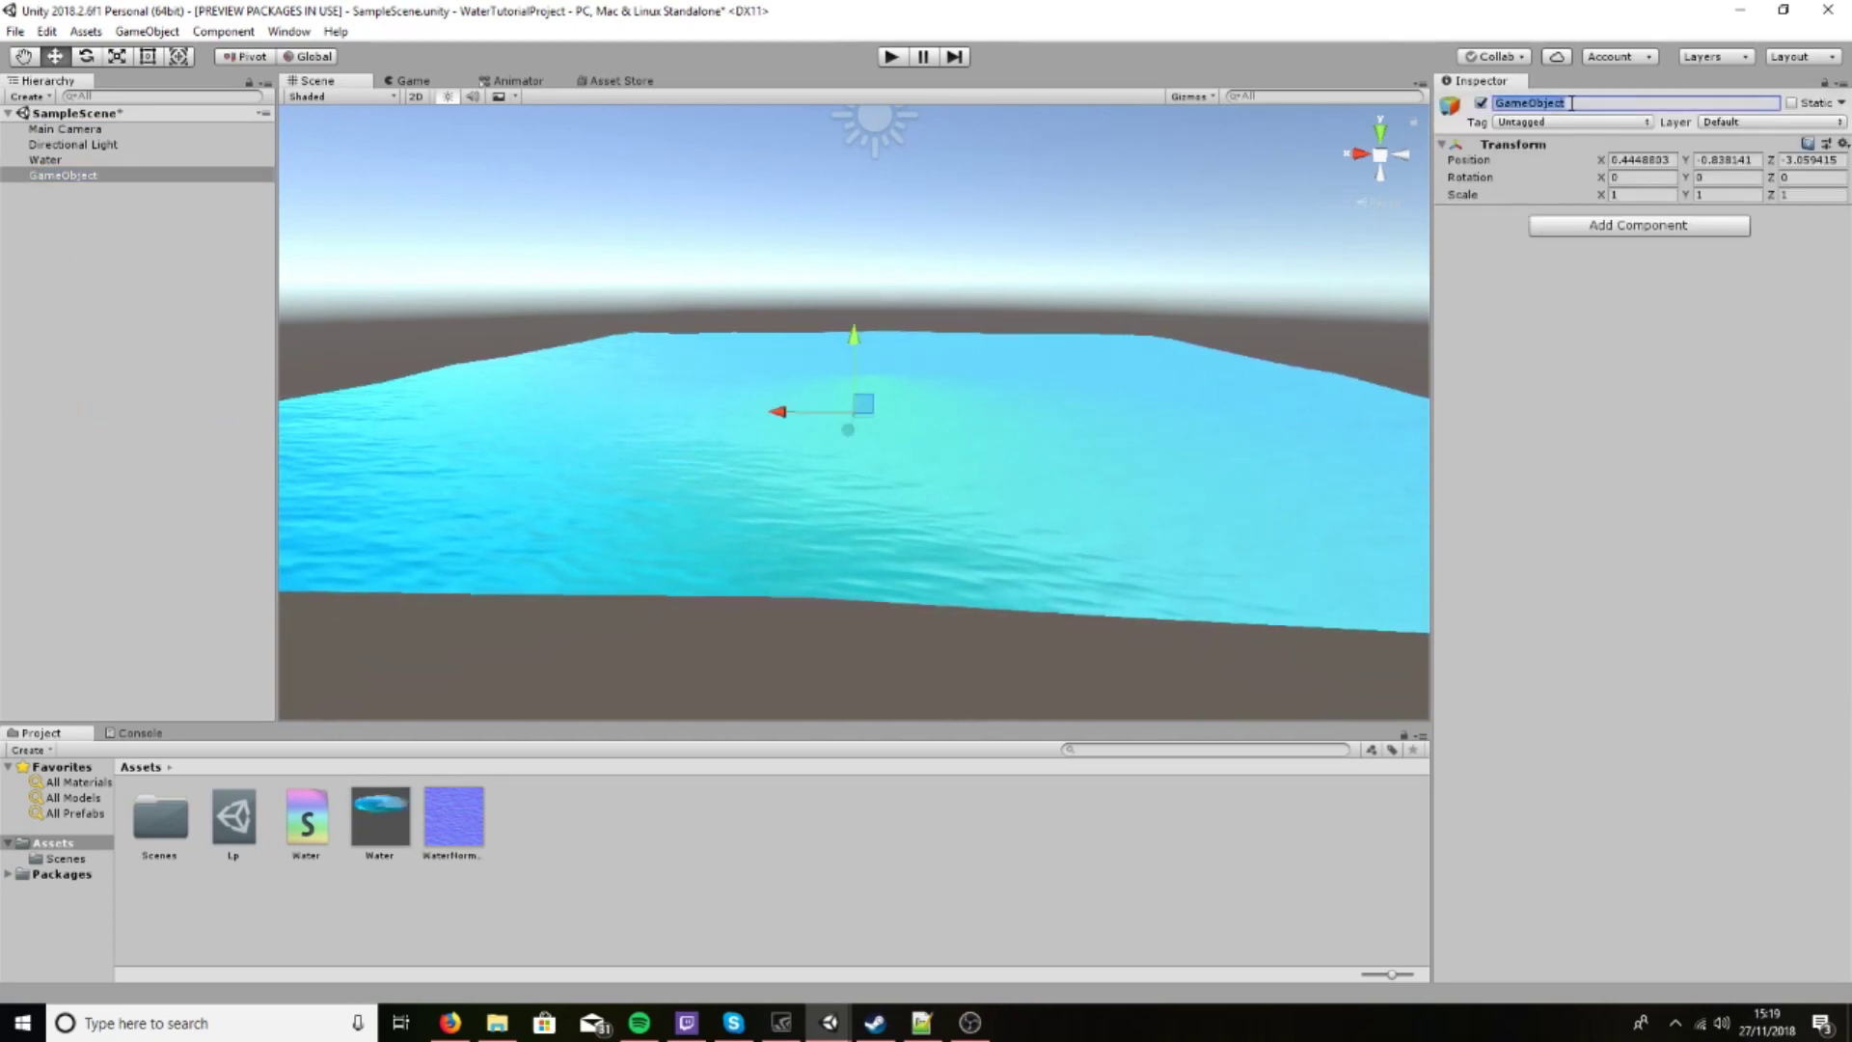
text(Refle)
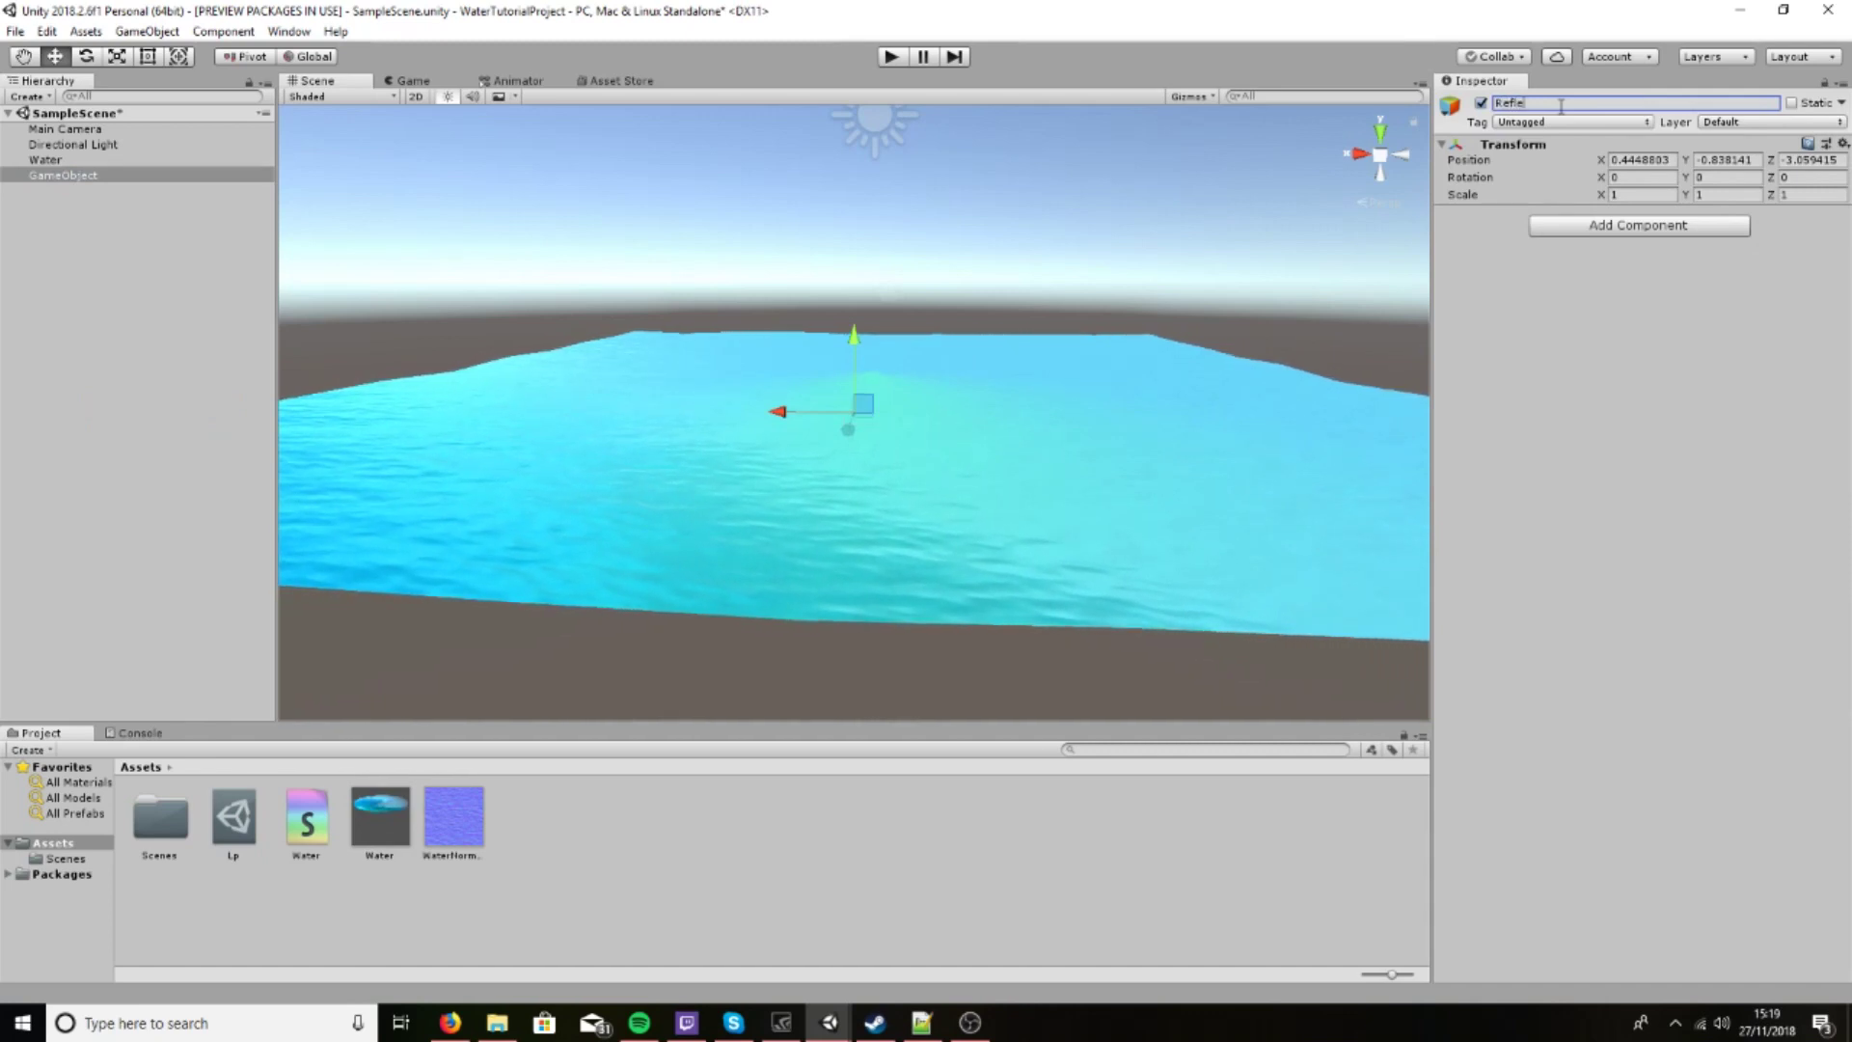
text(ctionProbes)
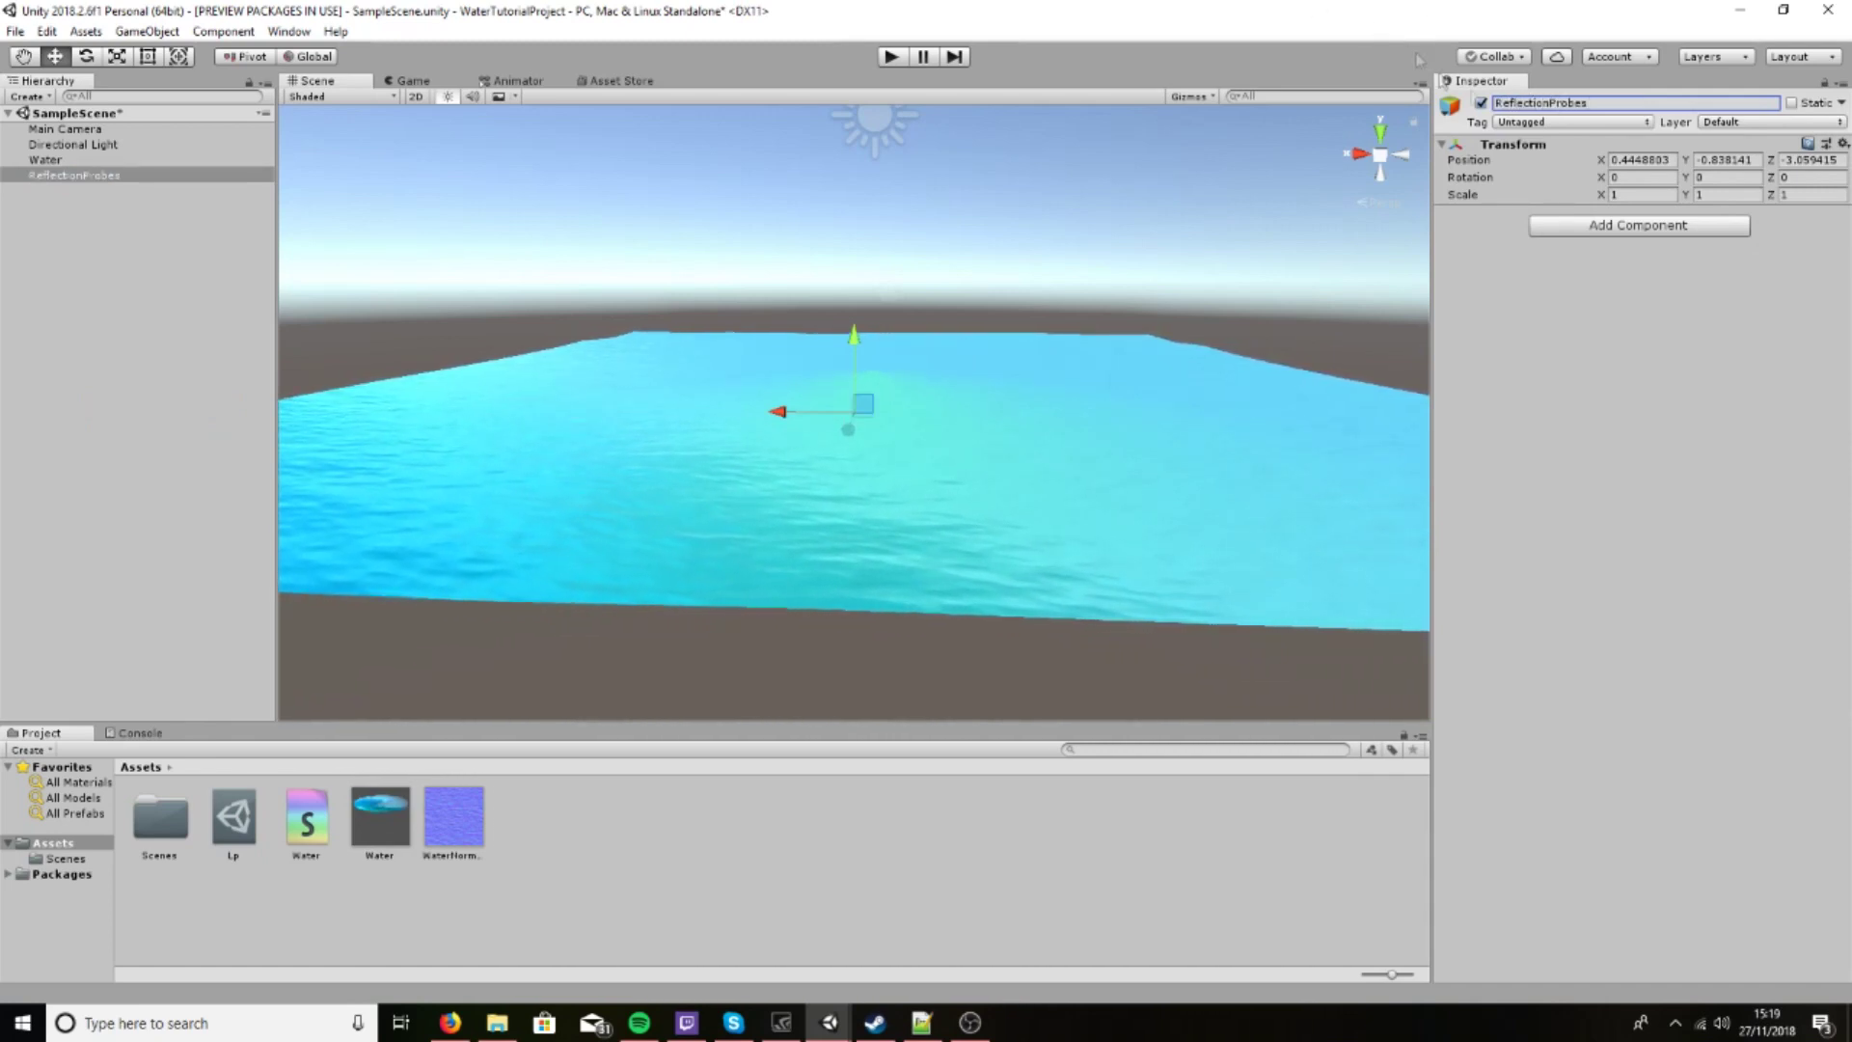
Add a Reflection Probe component to the ReflectionProbes object
click(1591, 226)
click(1591, 299)
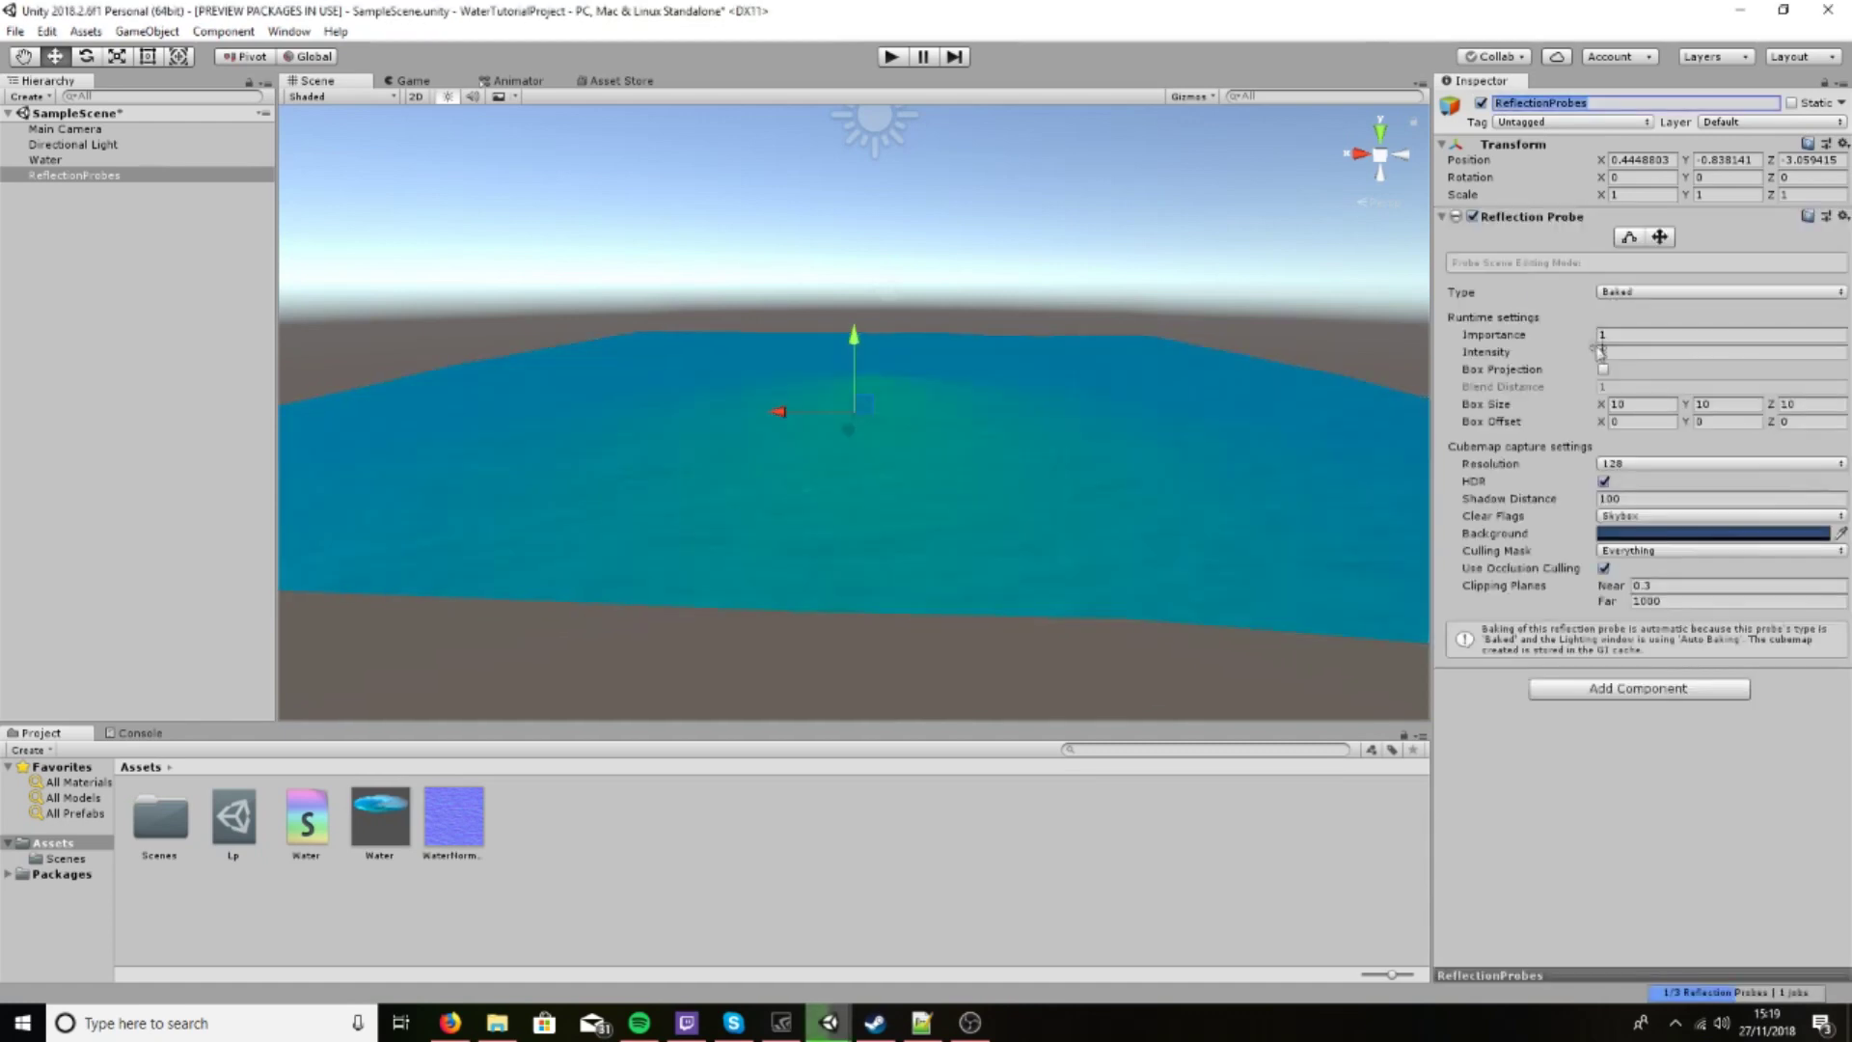
right_drag(955, 319, 926, 294)
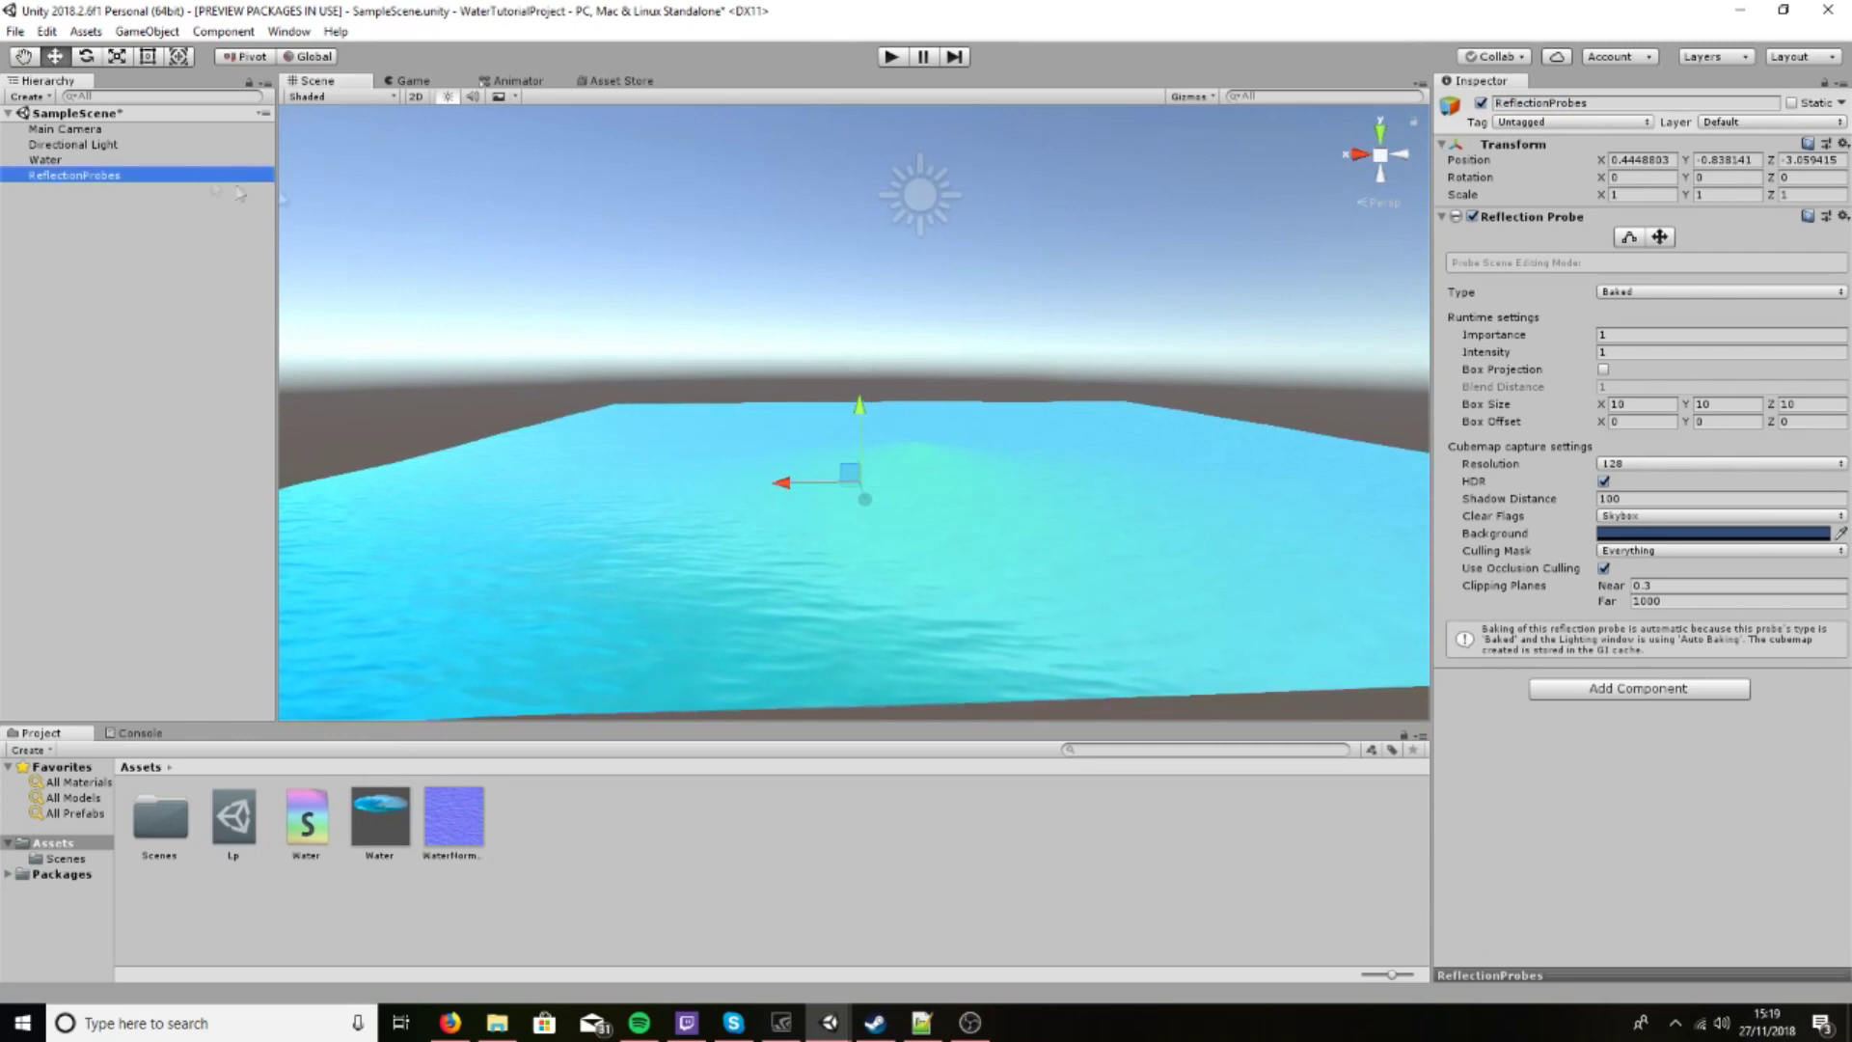
Set the ReflectionProbes object's position to 0, 0, 0 and deselect it
click(1639, 159)
text(0)
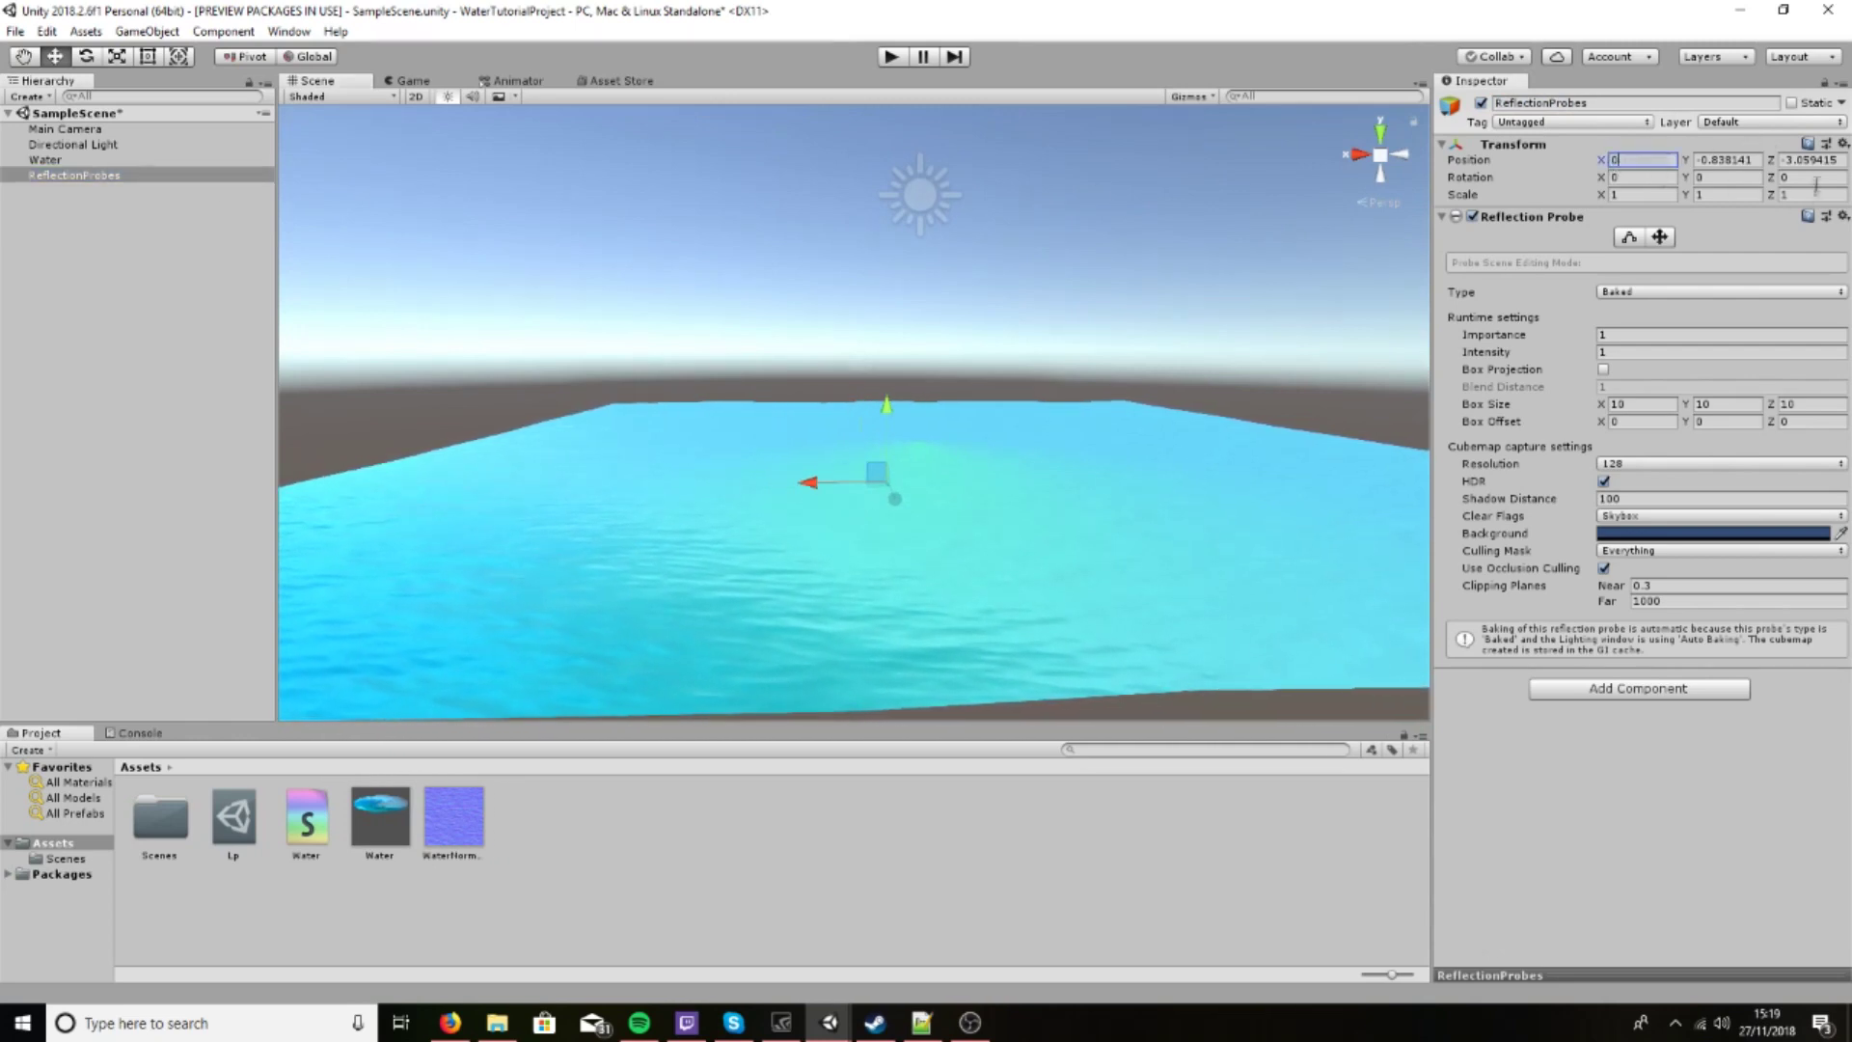
click(1751, 160)
text(0)
key(Tab)
text(0)
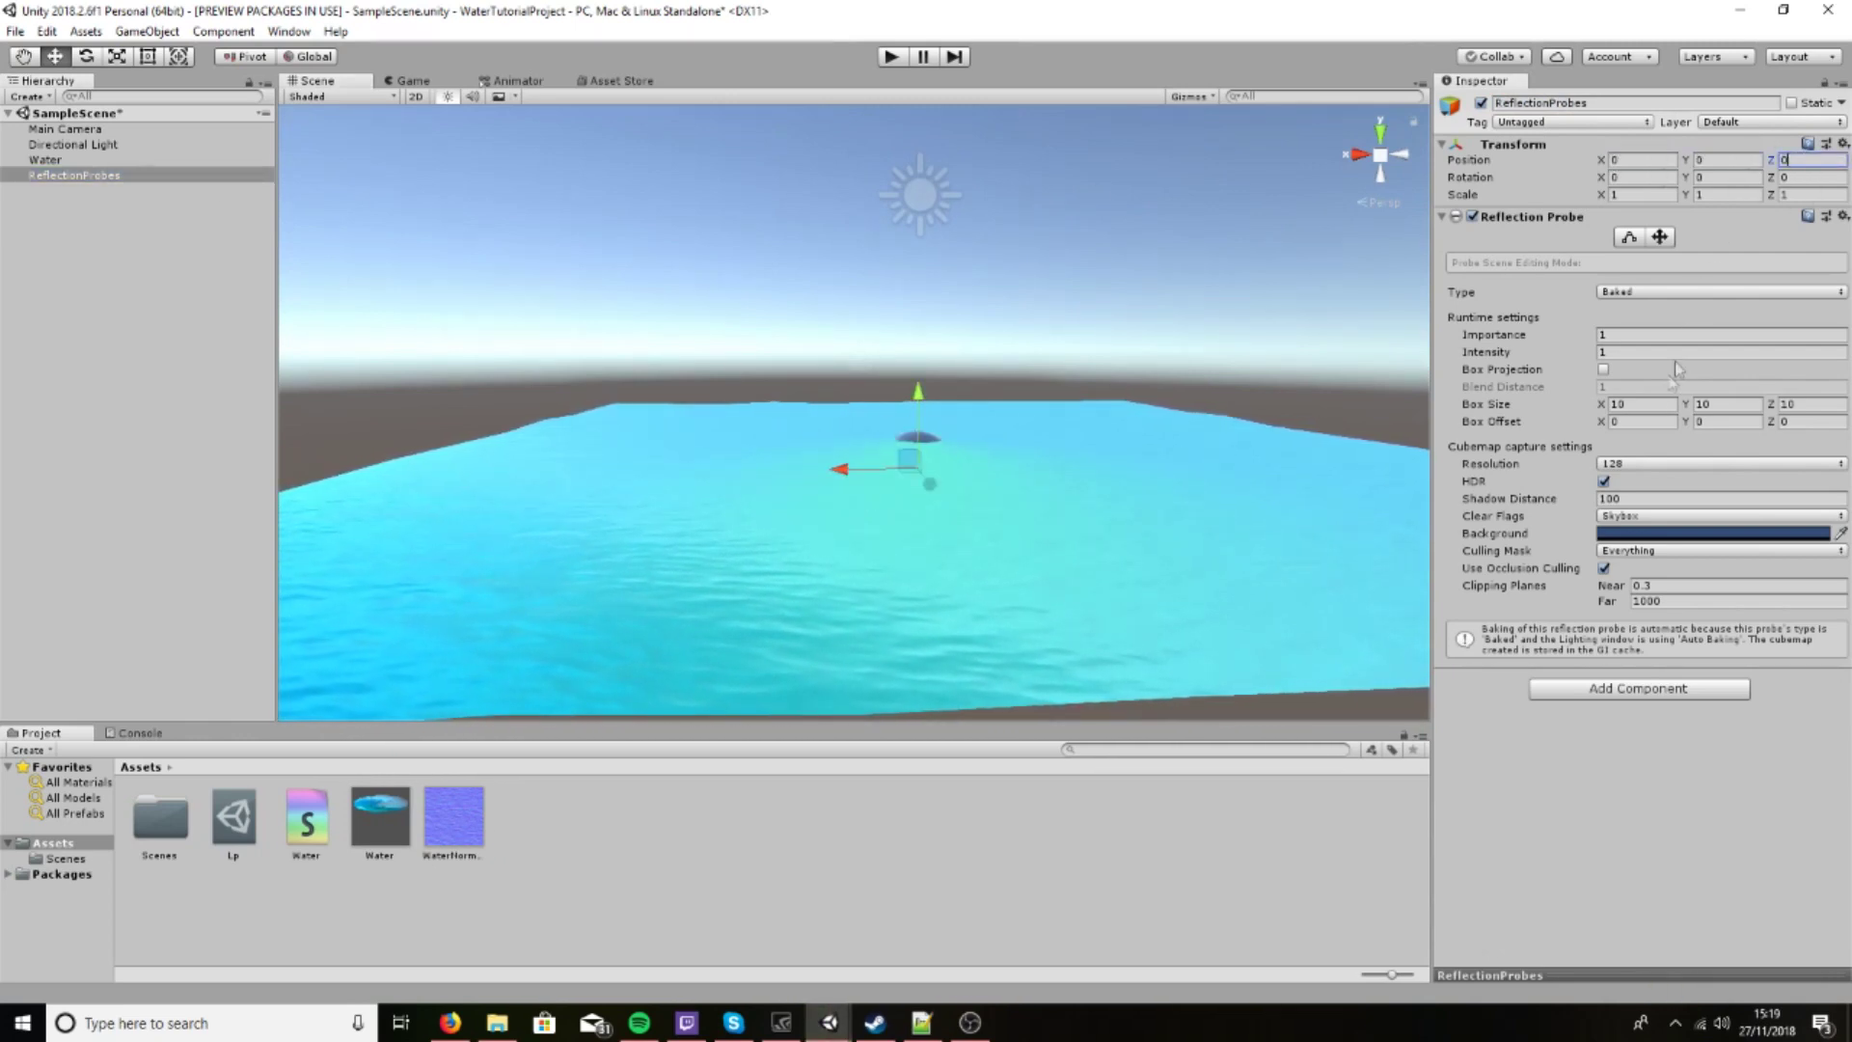
click(943, 326)
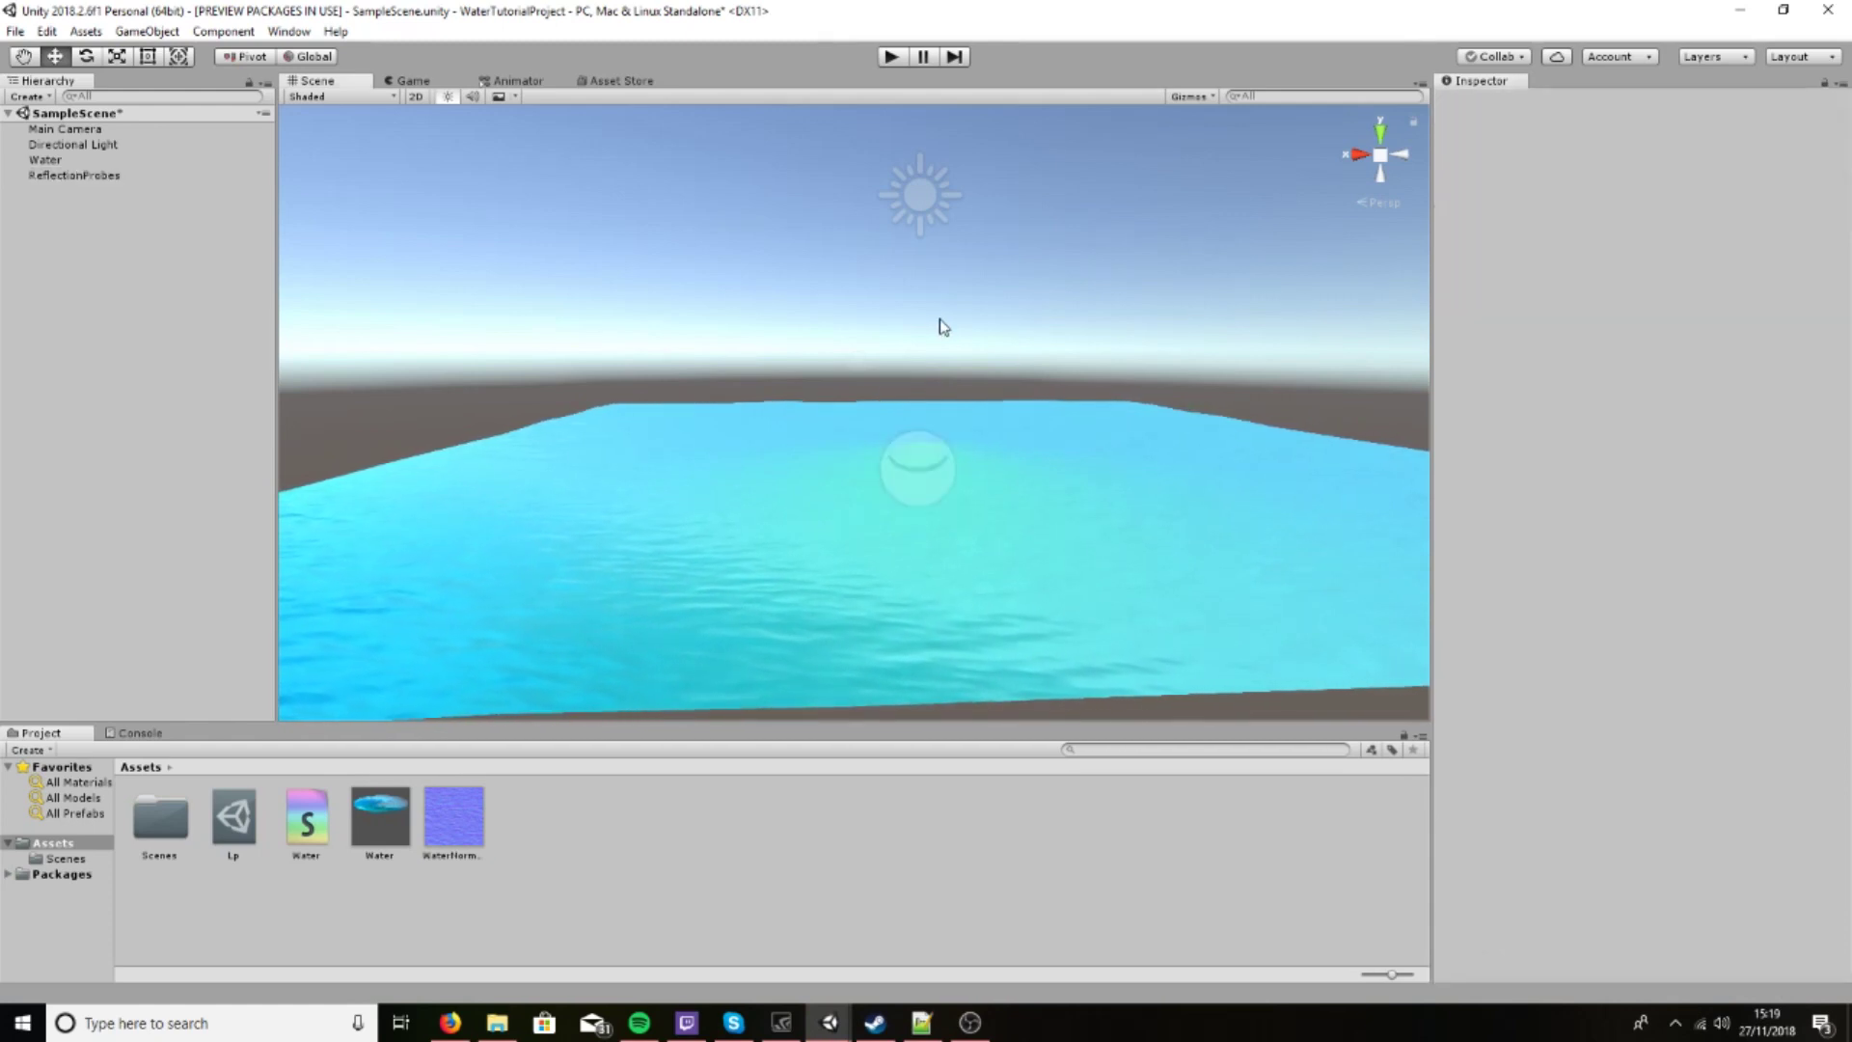
Raise the ReflectionProbes object above the water to a Y position of about 1.55 and view its sphere up close
click(106, 179)
drag(918, 396, 916, 268)
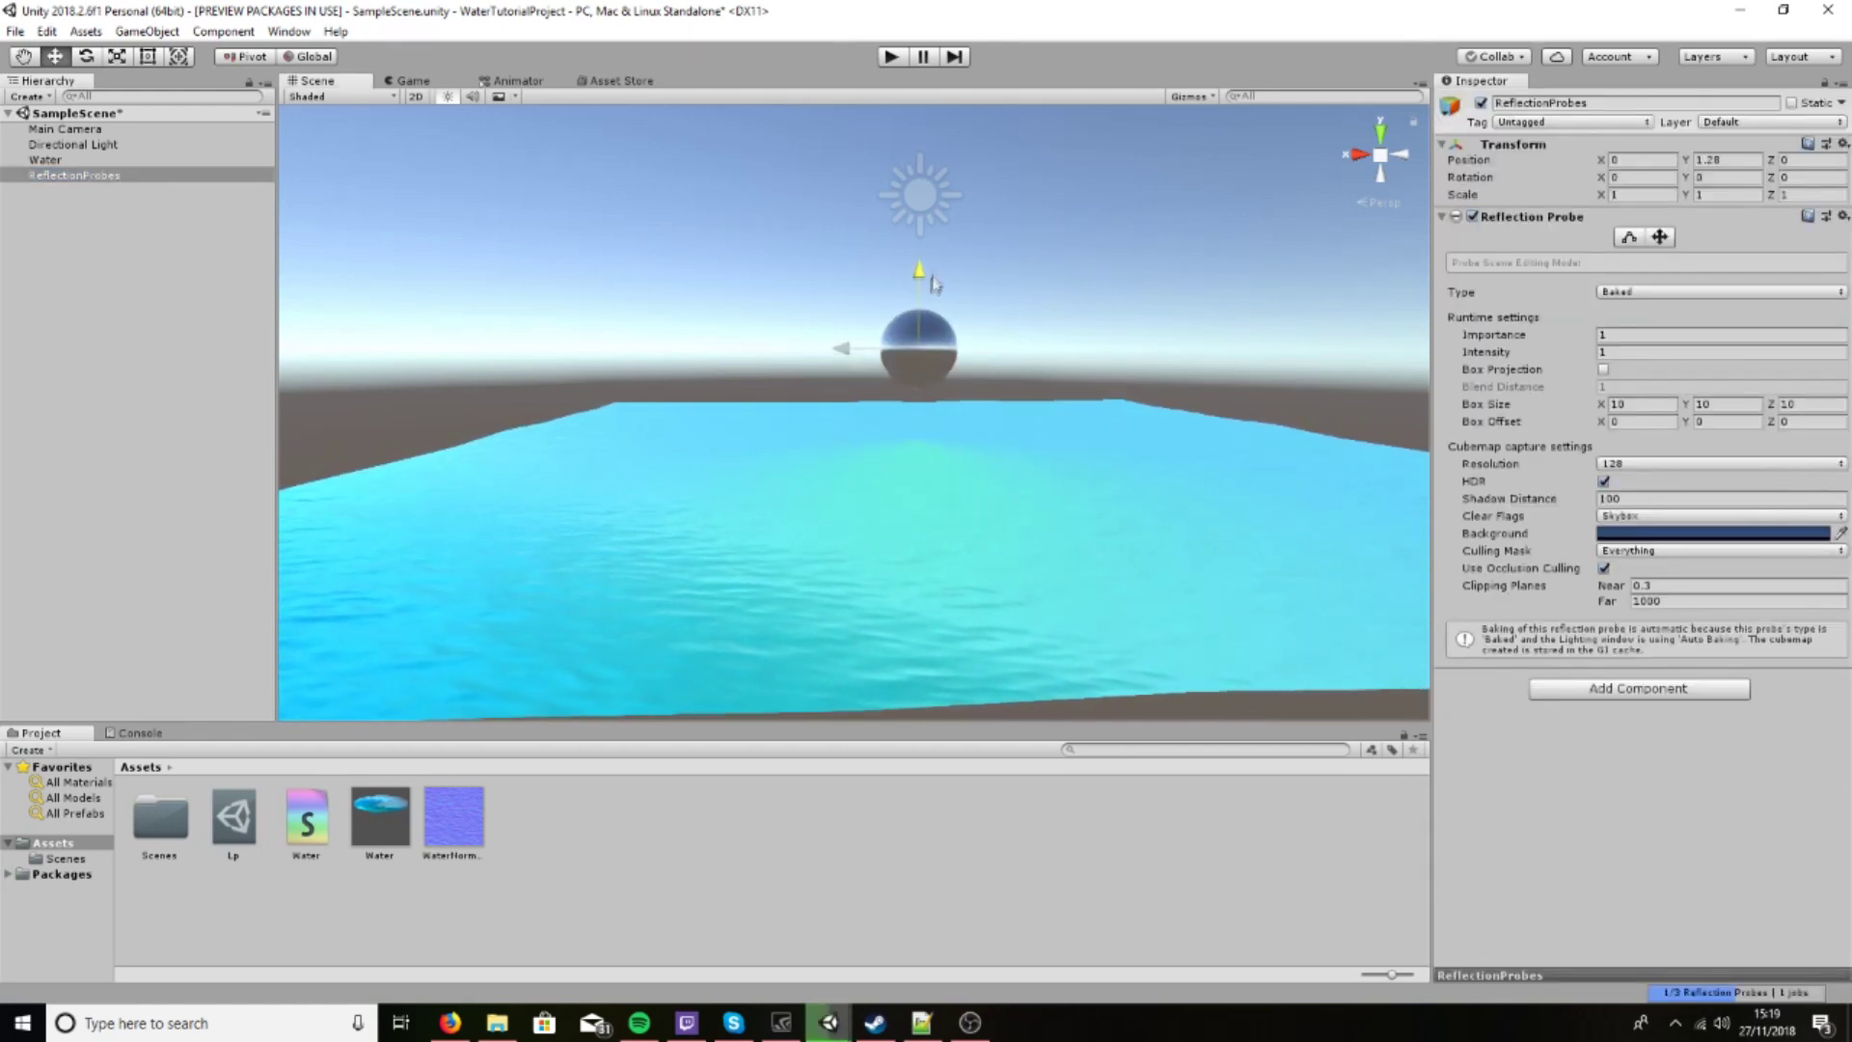
alt+drag(982, 470, 1206, 673)
scroll(1158, 649, up, 5)
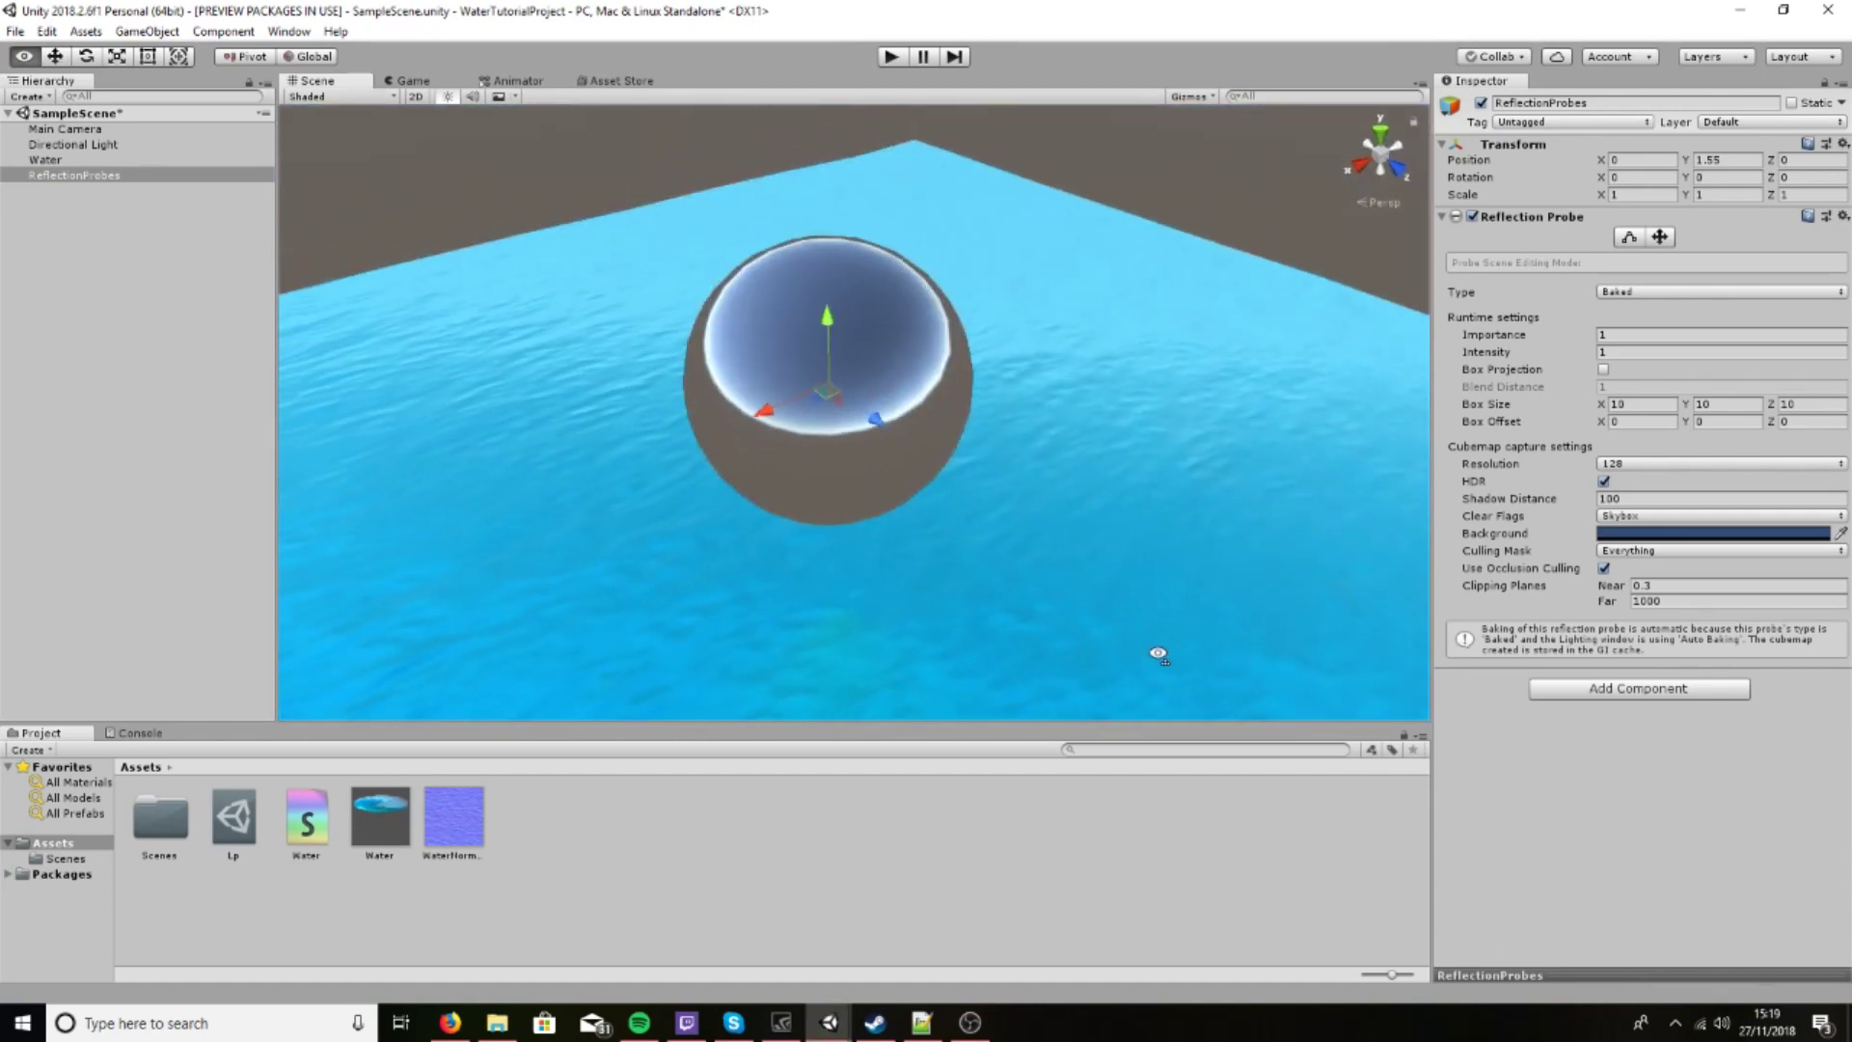
alt+drag(1046, 613, 1001, 515)
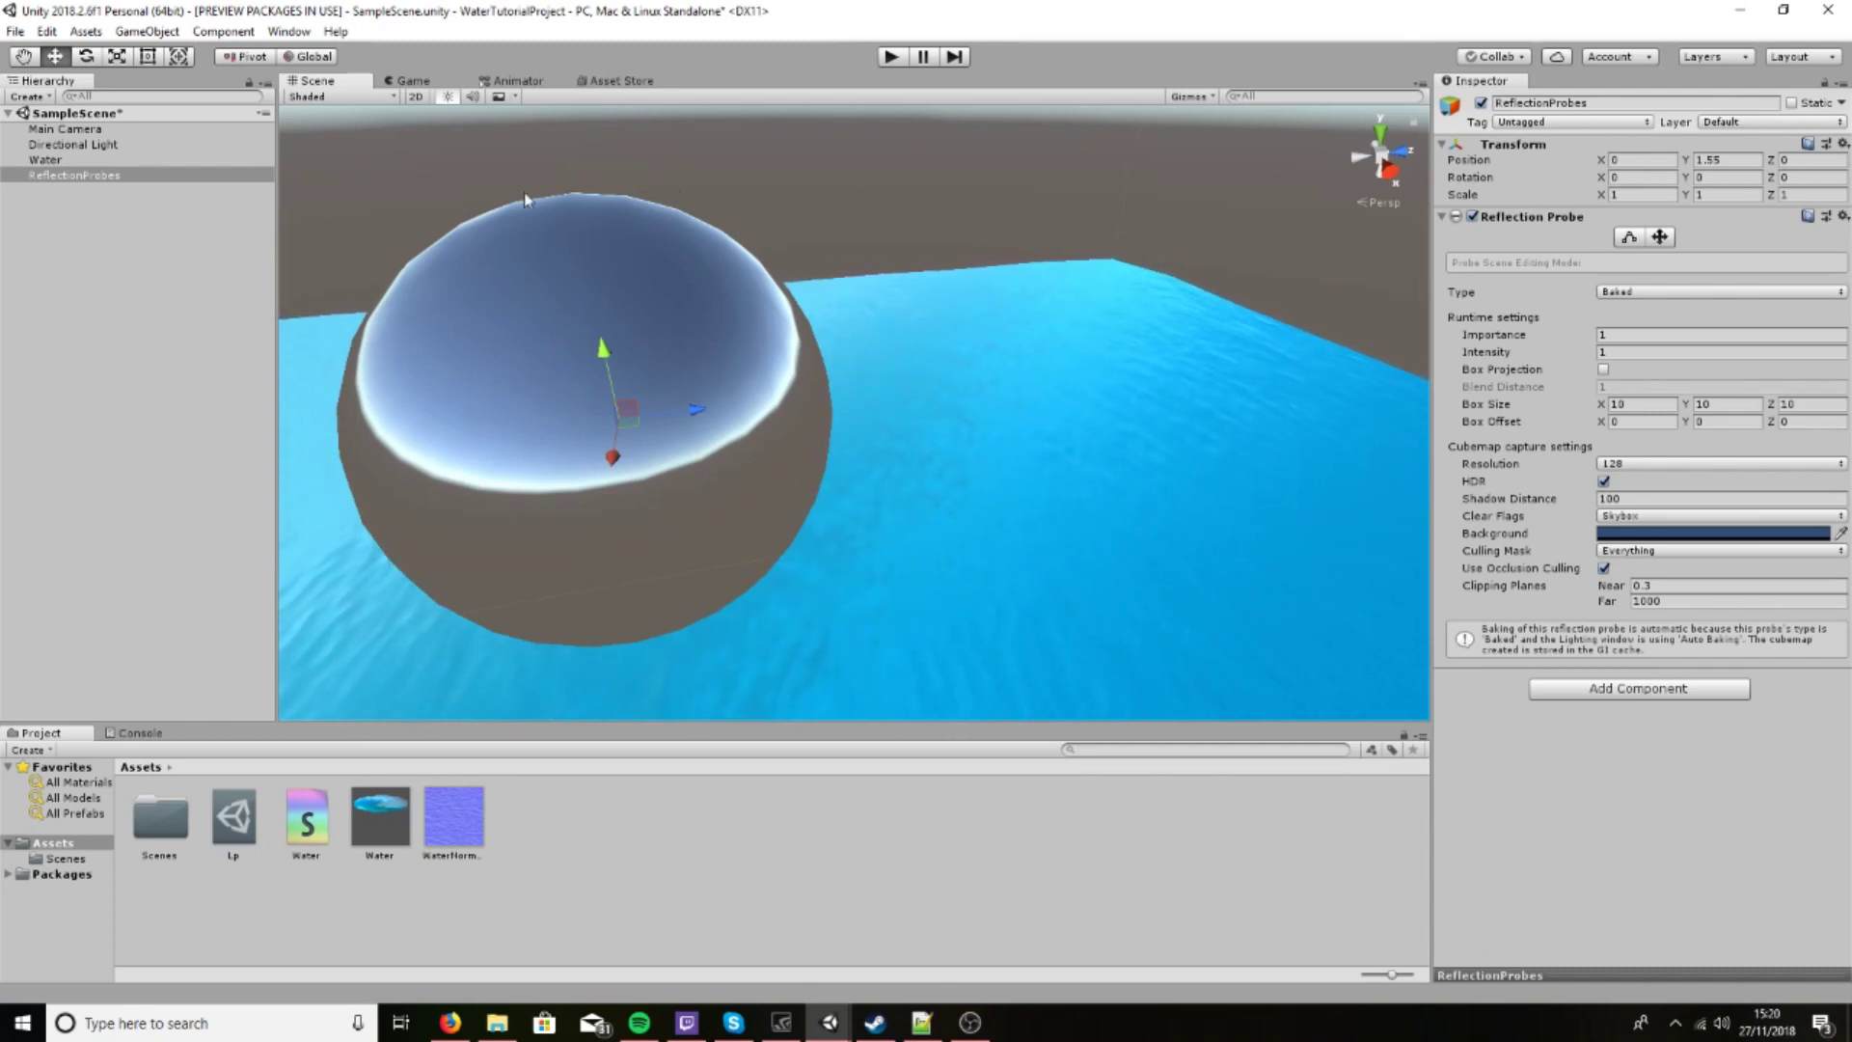
Set the reflection probe's Type to Realtime and its Refresh Mode to Every frame
click(1624, 293)
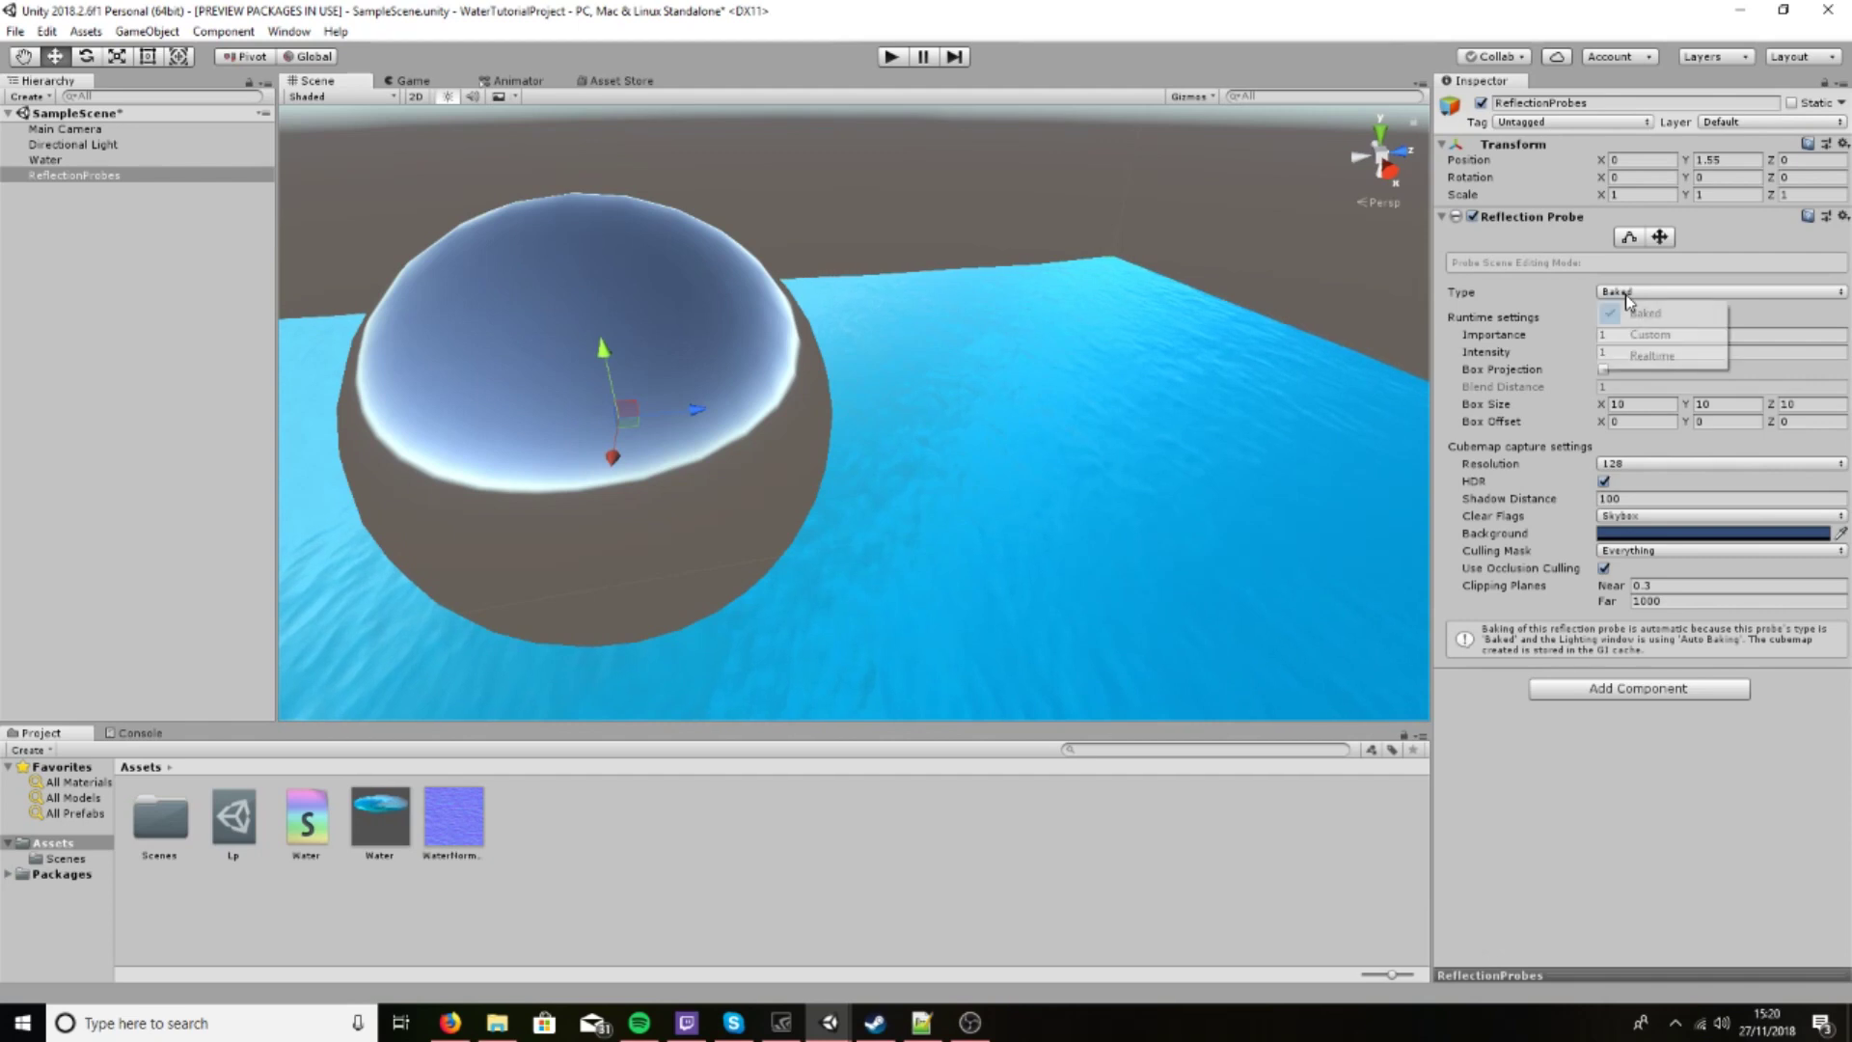
click(1662, 357)
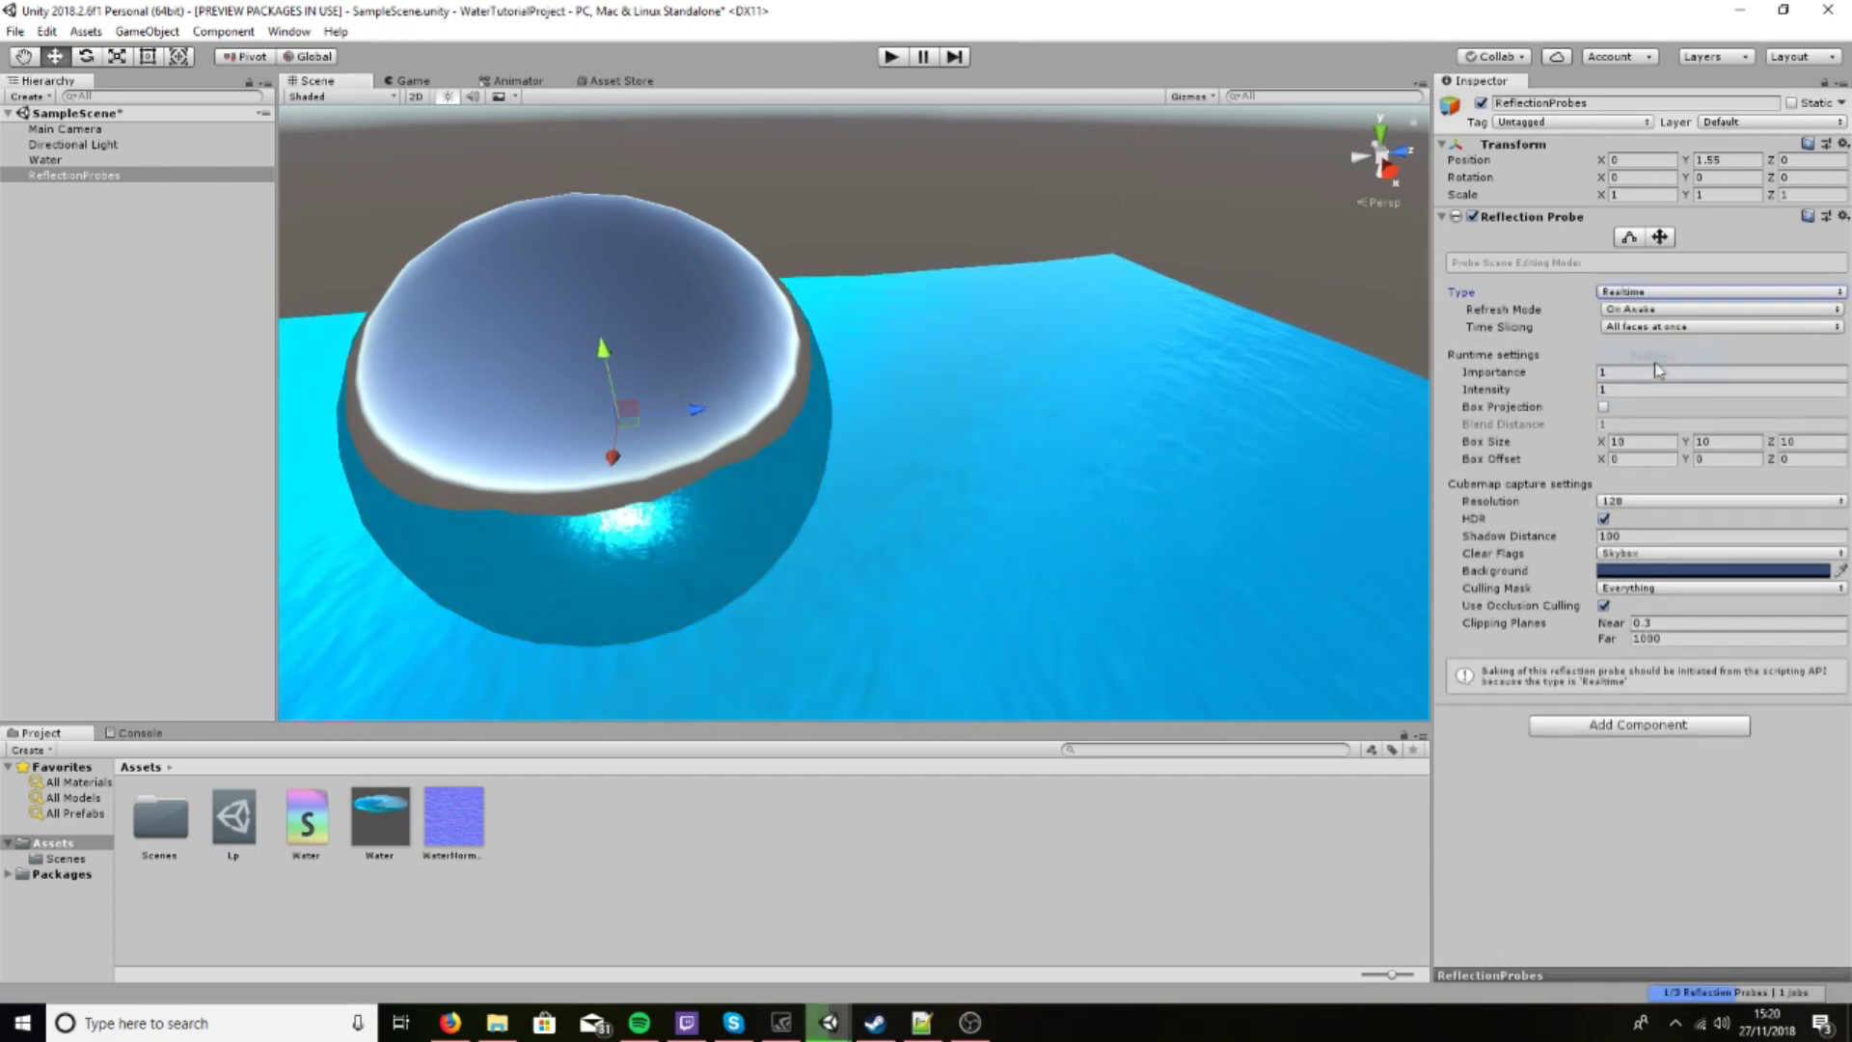
click(1651, 310)
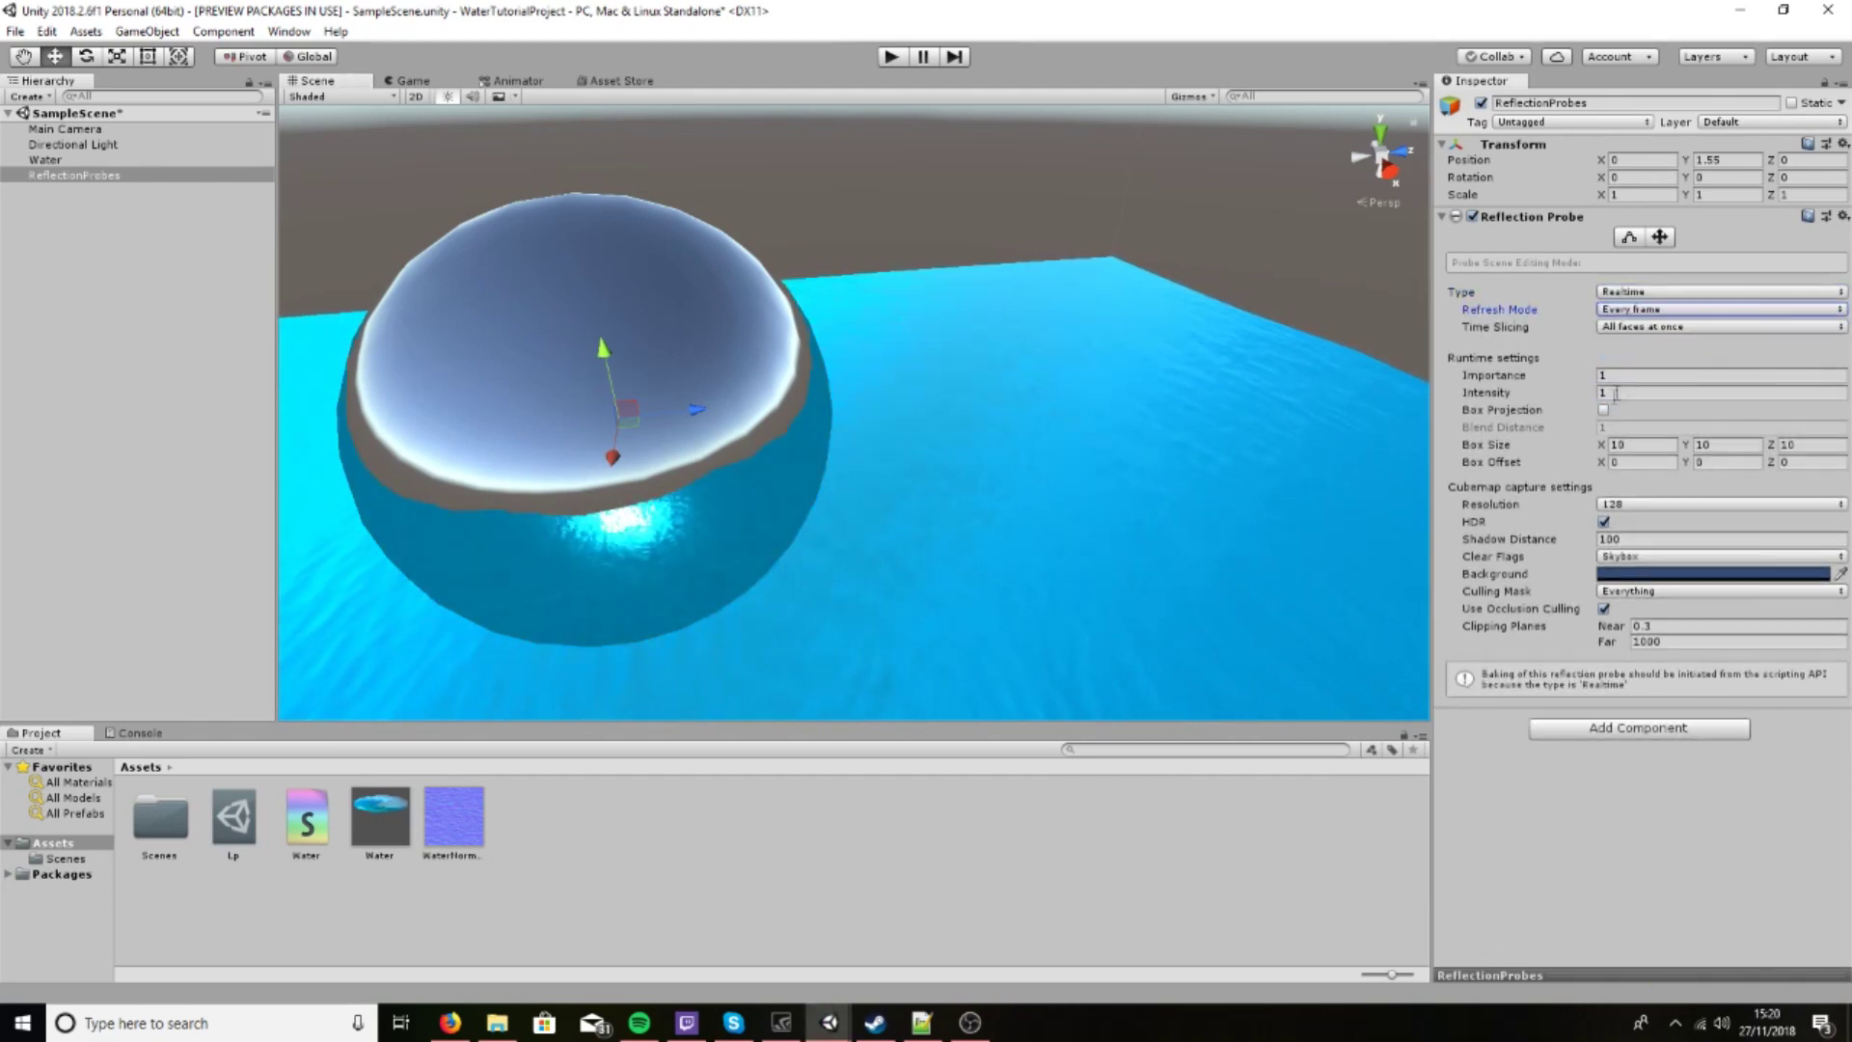
Set the ReflectionProbes object's Y position to 0
right_drag(738, 588, 688, 588)
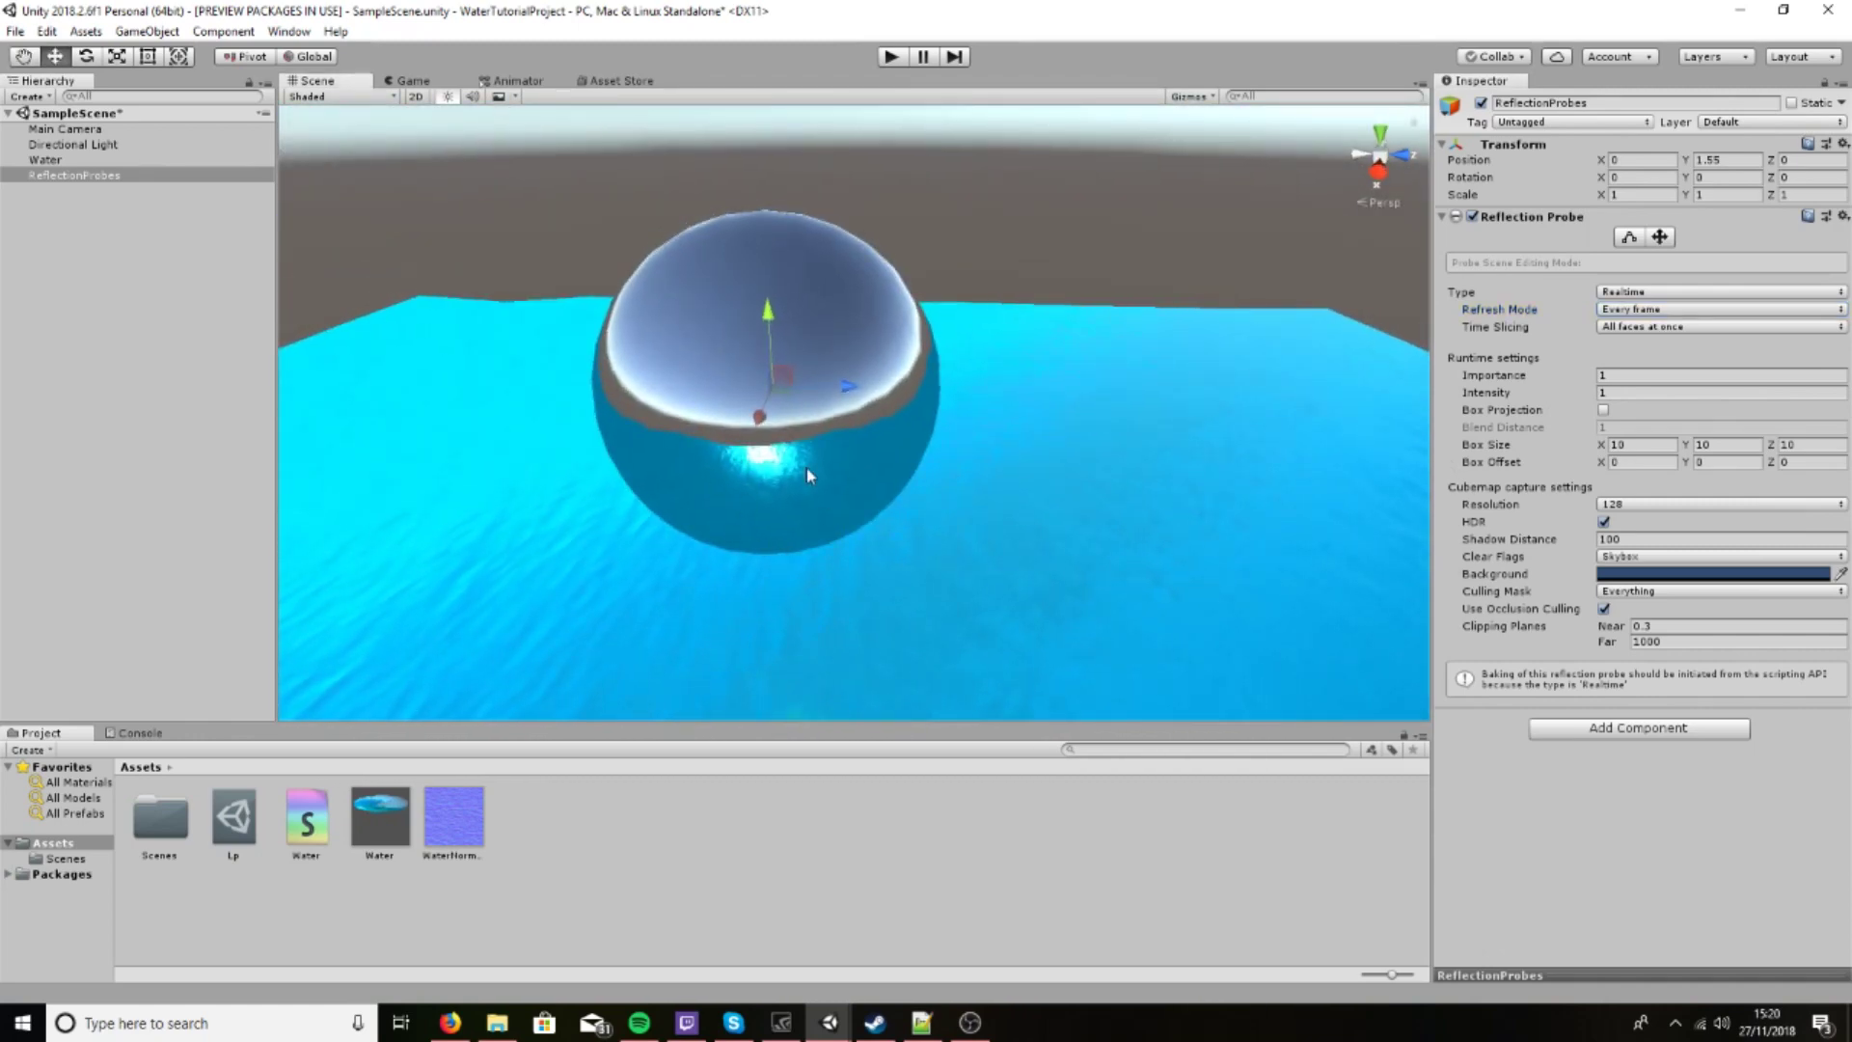
click(1748, 159)
text(0)
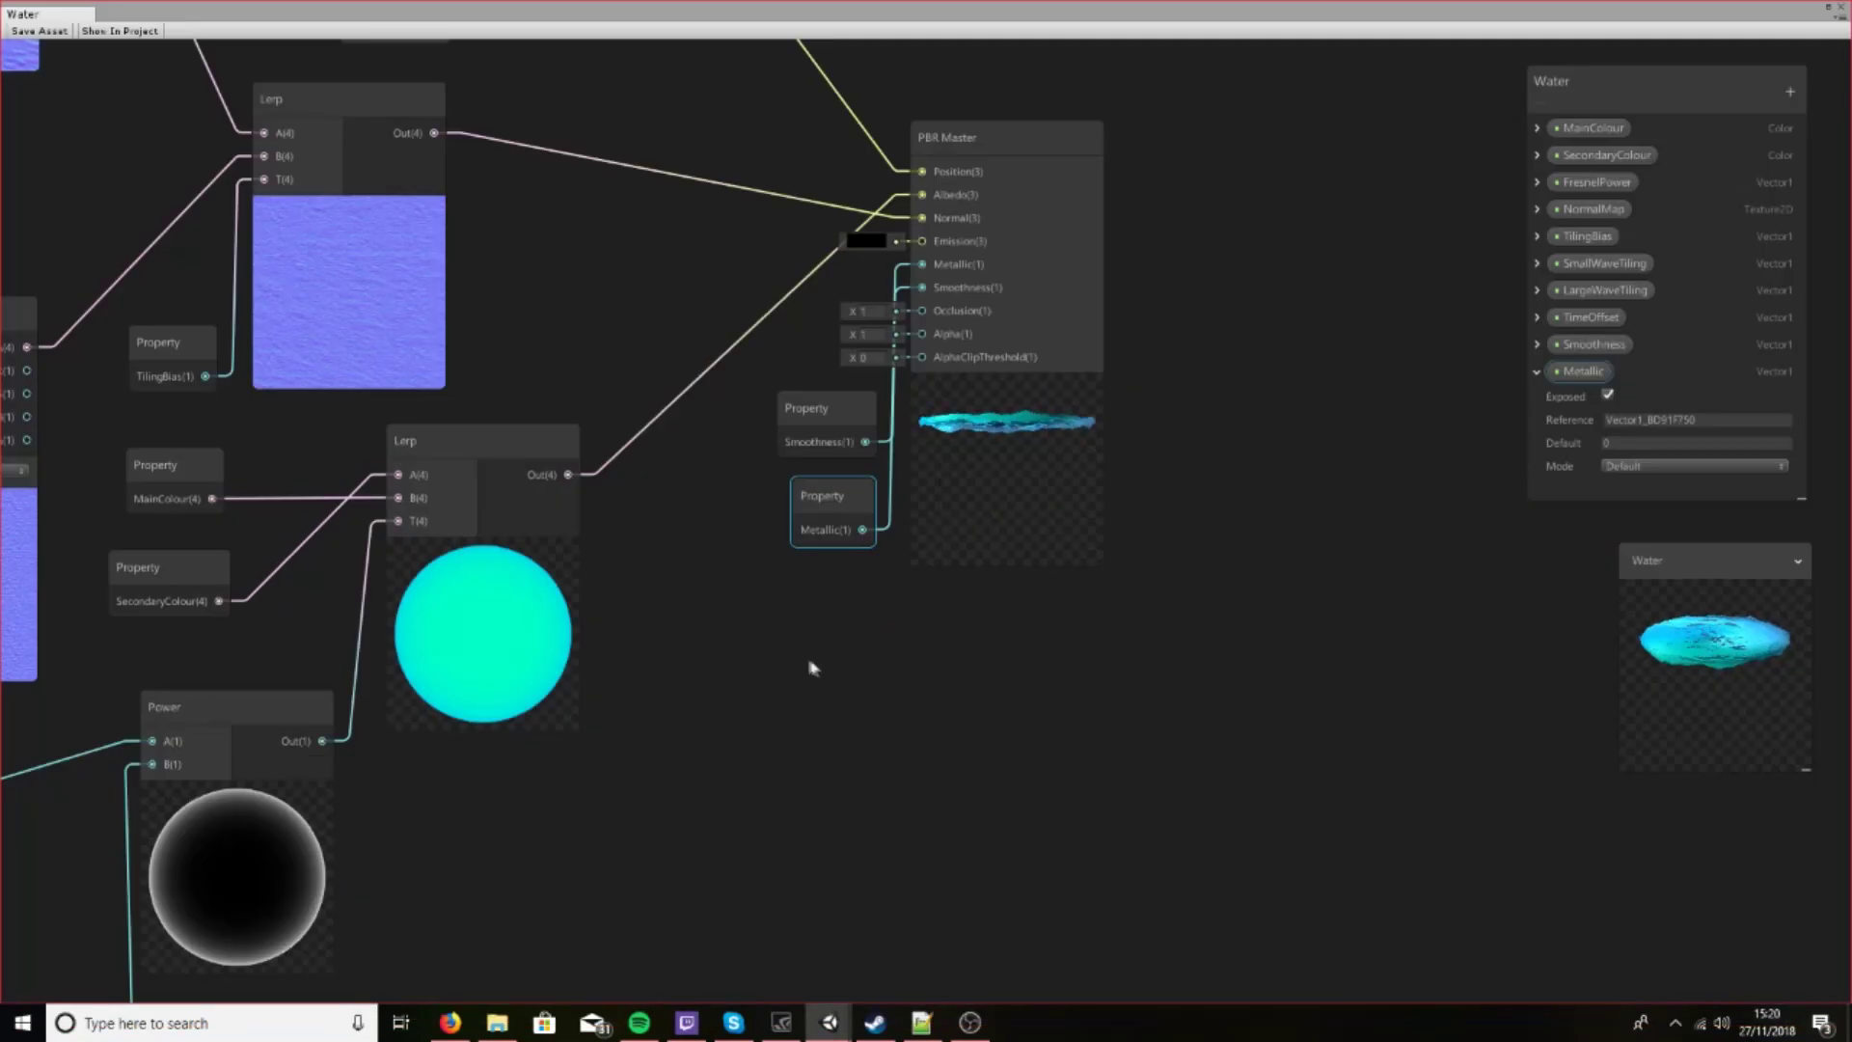
Add a Reflection Probe node to the Water shader graph and place it below the colour Lerp node
scroll(810, 662, down, 1)
middle_drag(819, 724, 946, 413)
right_click(773, 714)
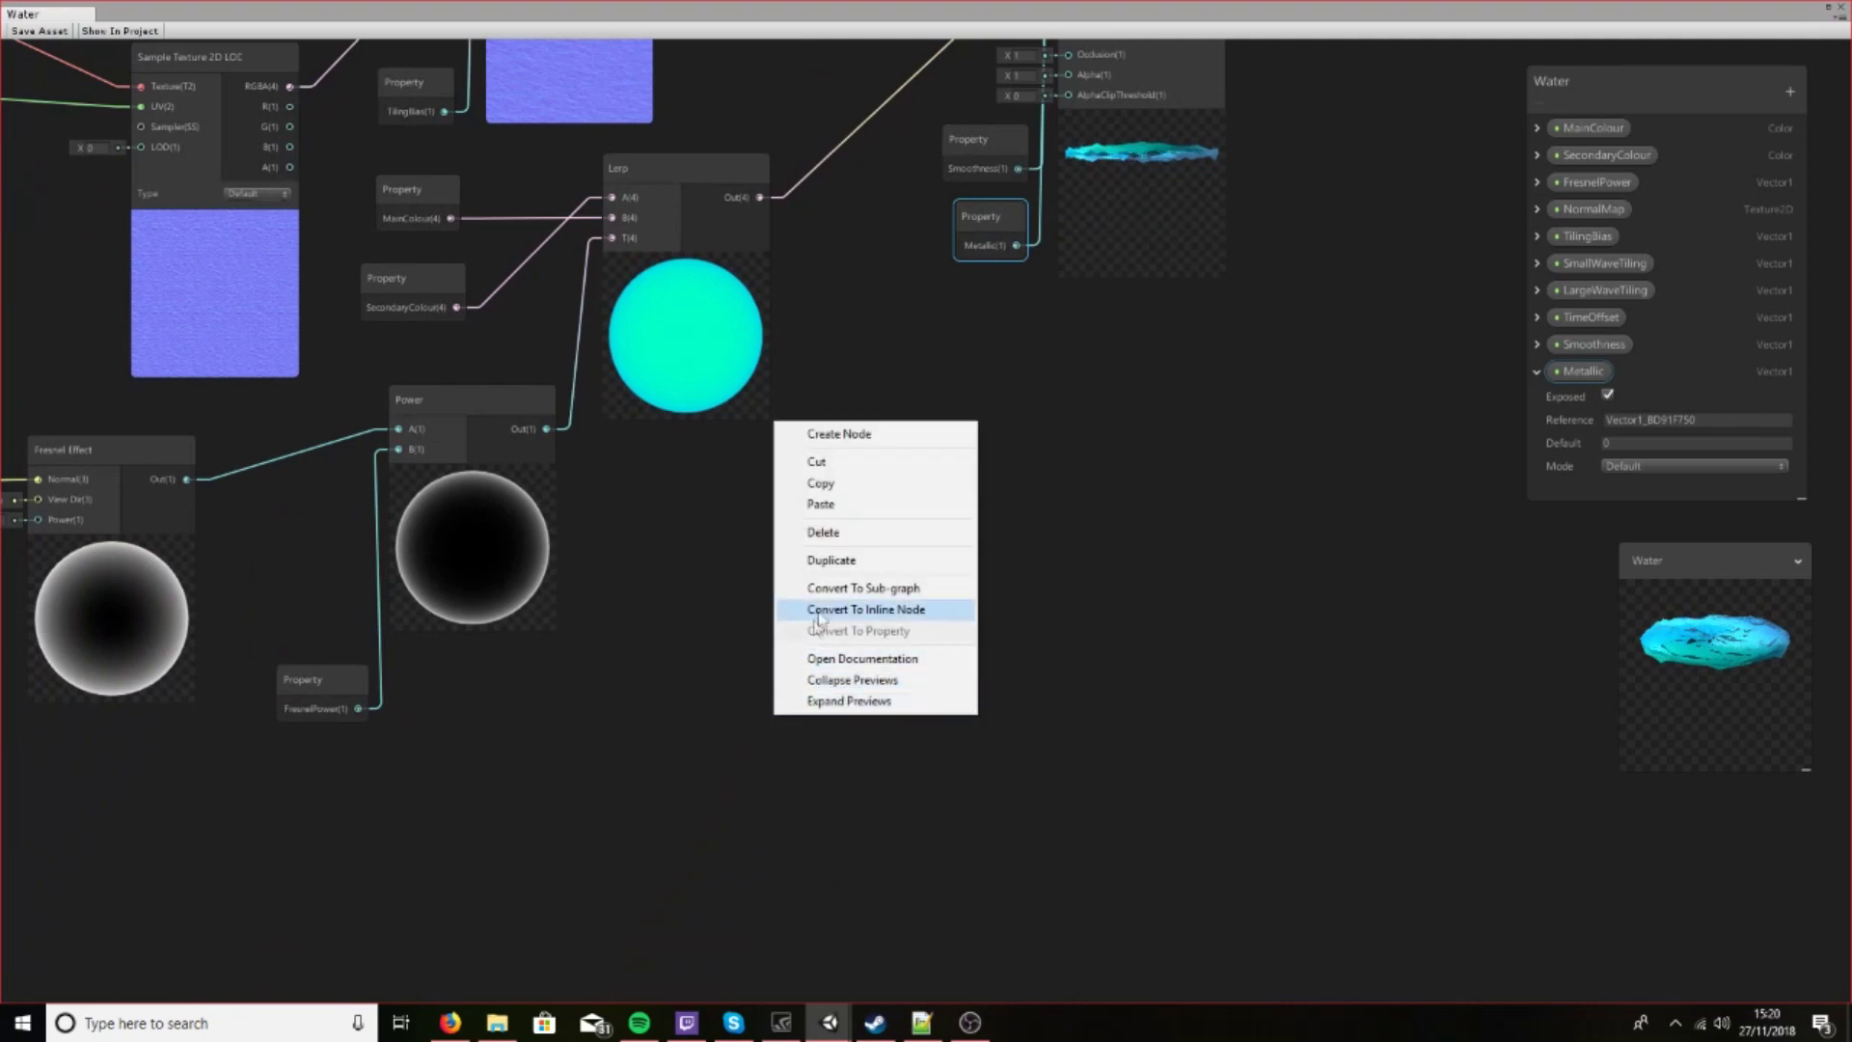
click(829, 433)
text(refl)
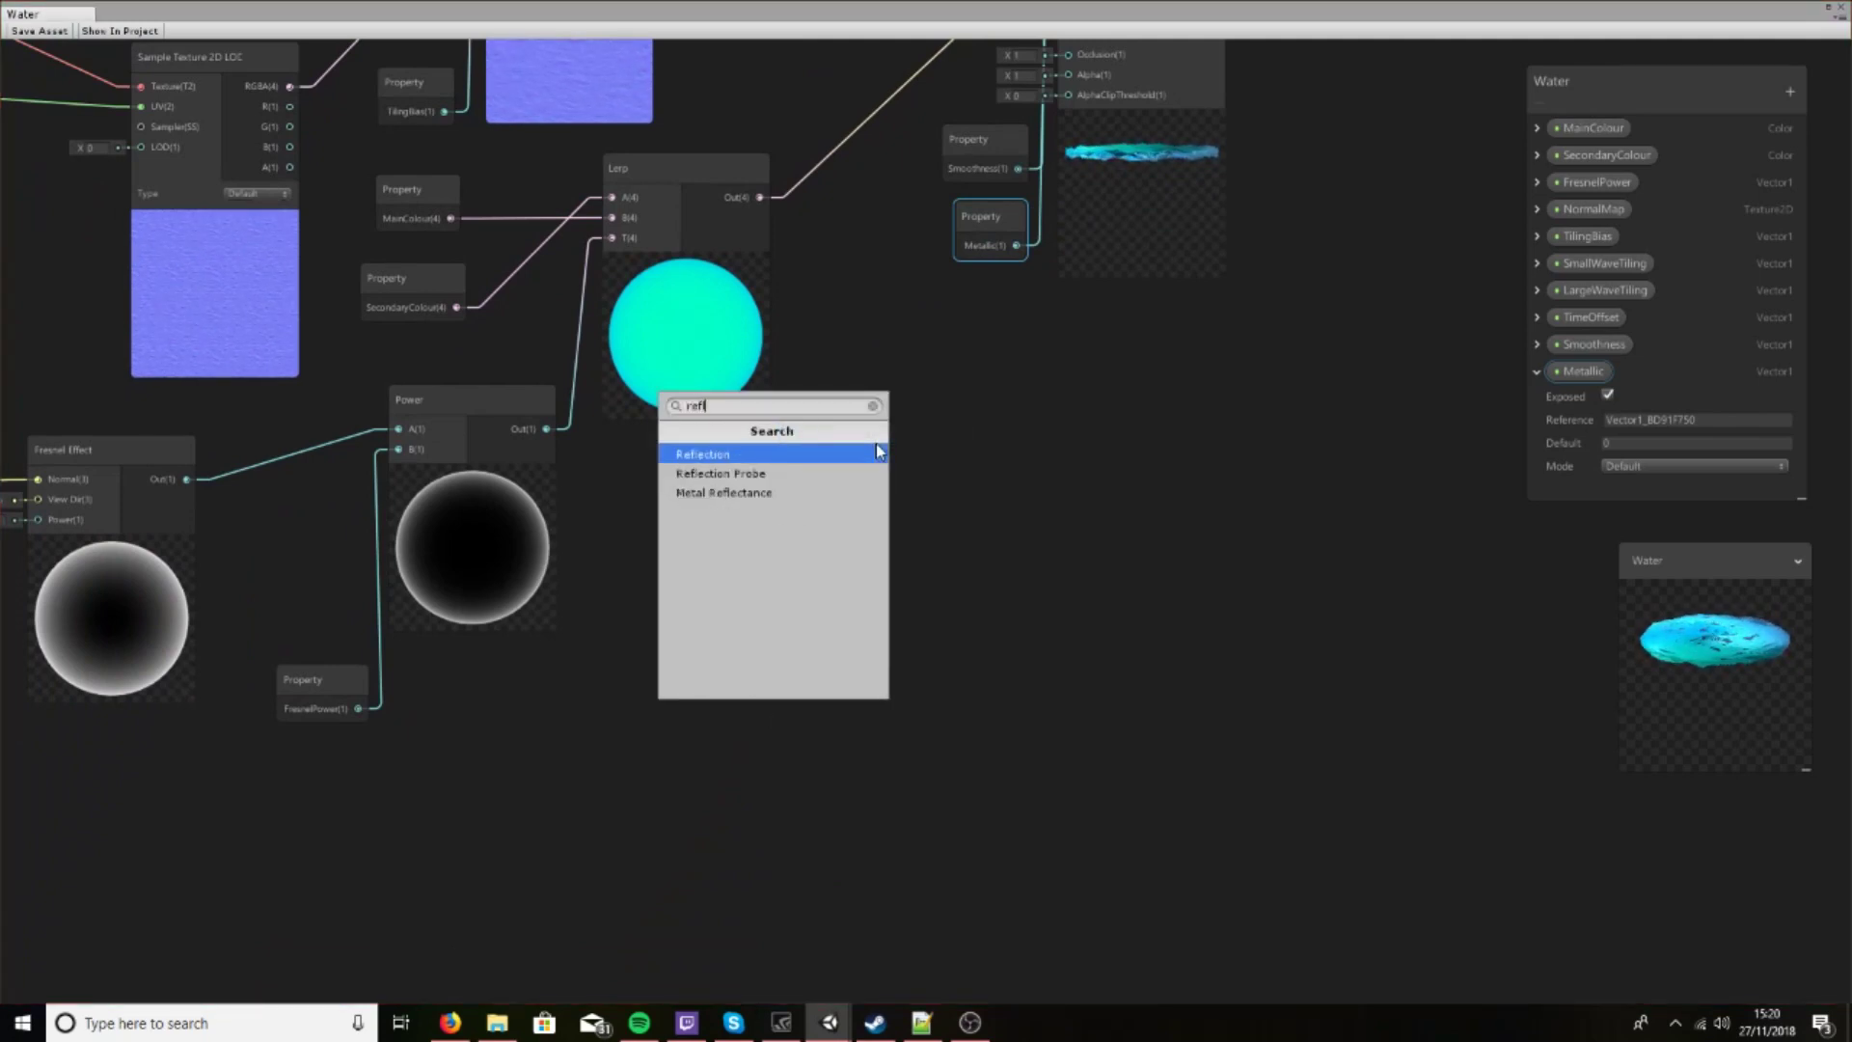
key(Down)
key(Return)
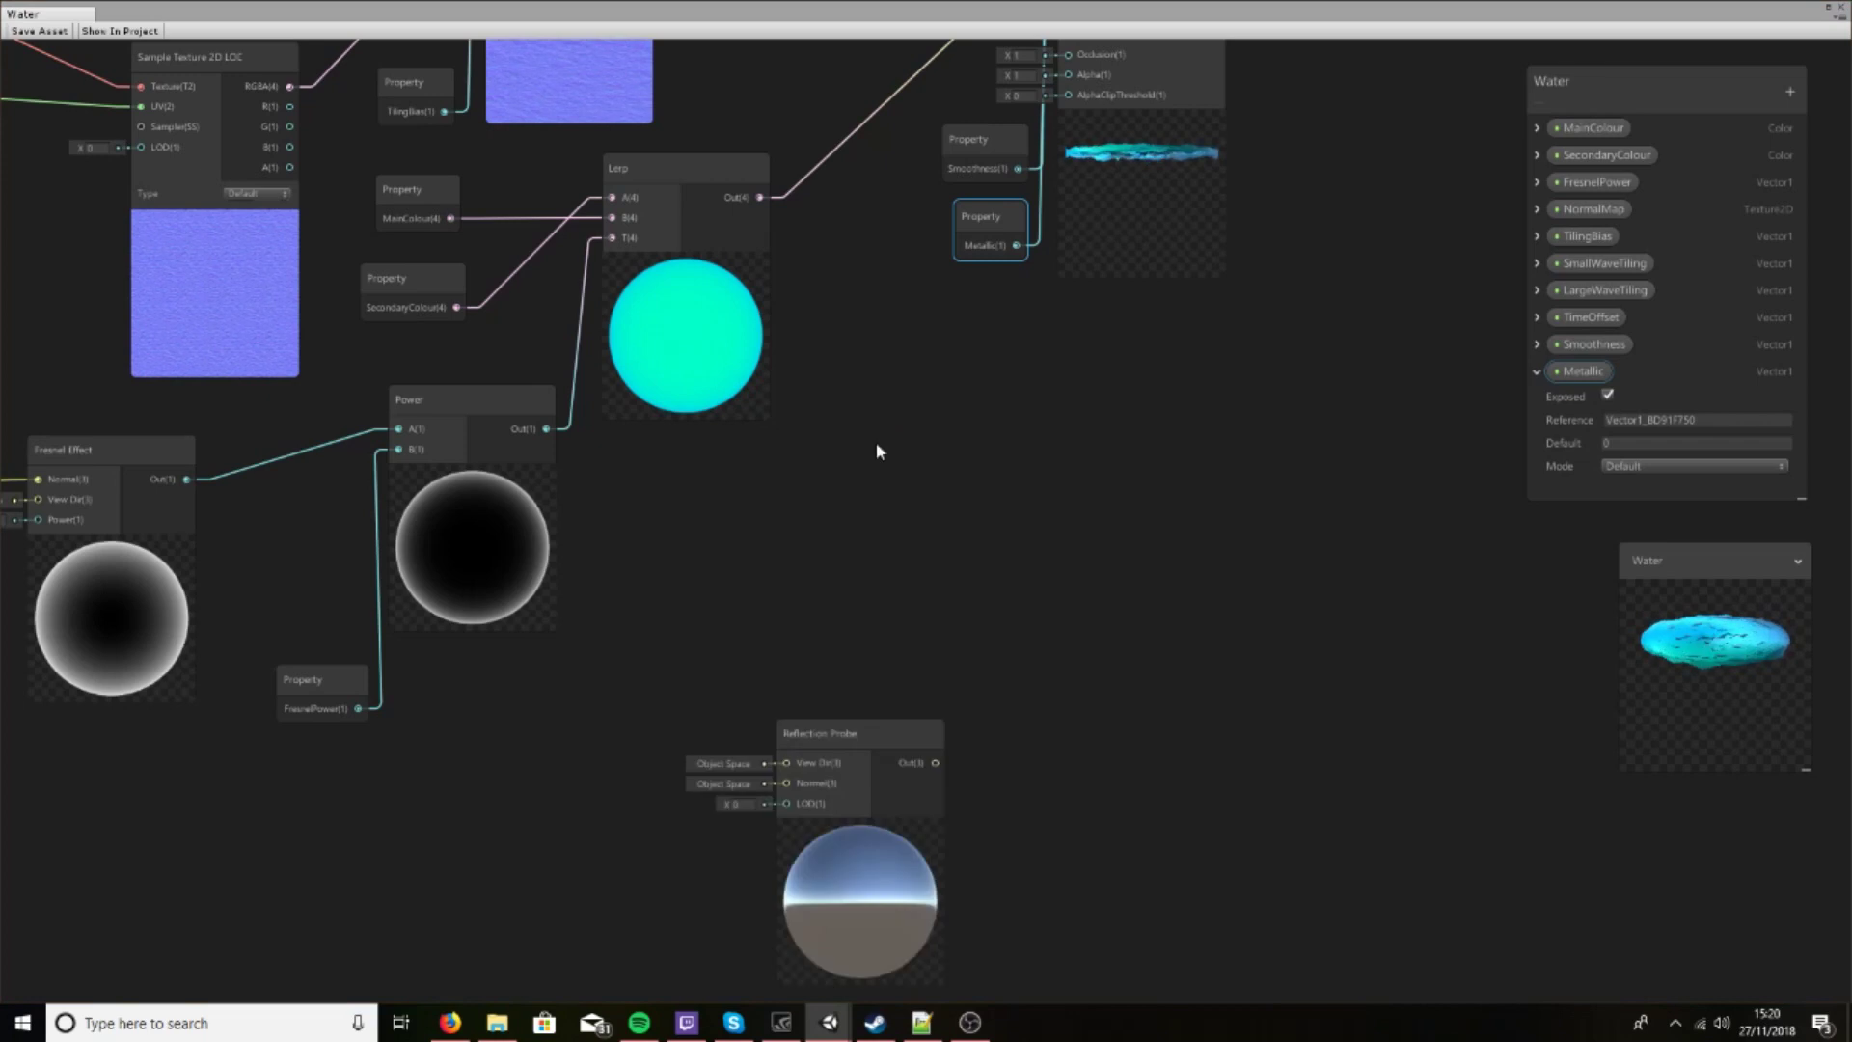
drag(839, 736, 836, 573)
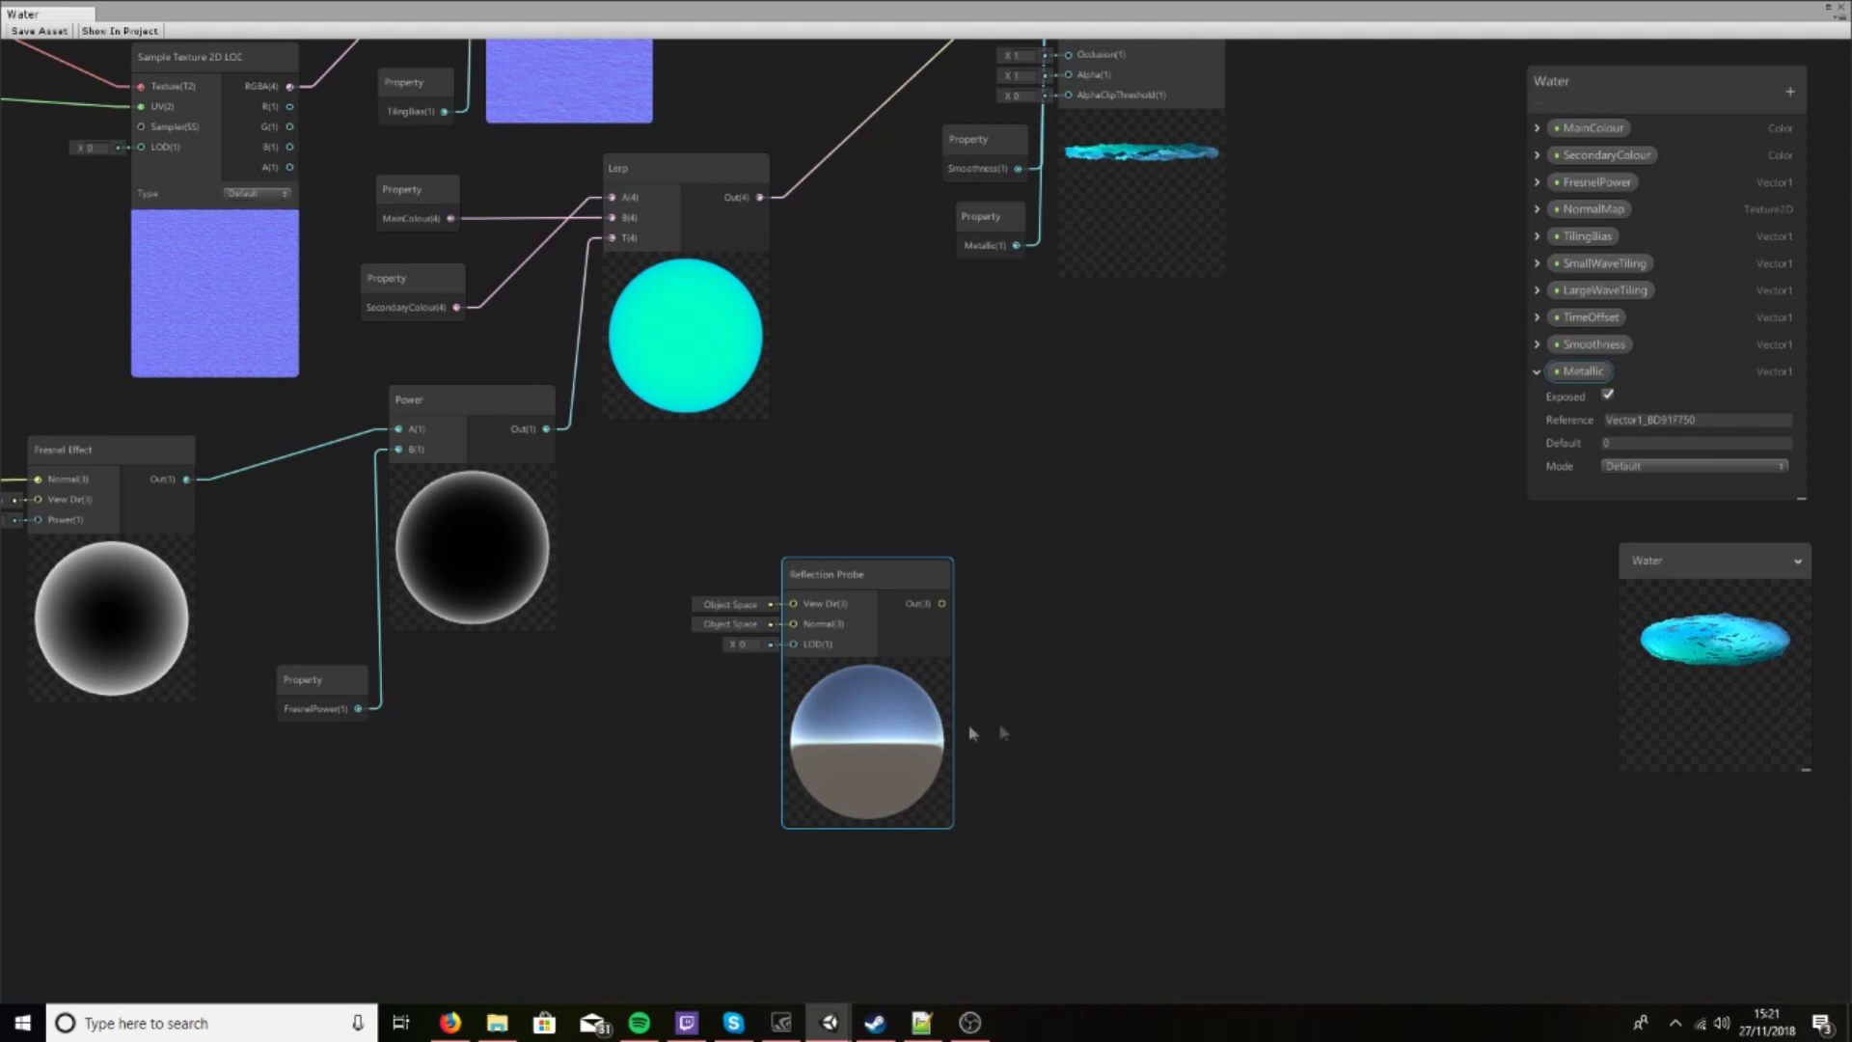
Move the Reflection Probe node closer to the Power node, leaving room for another node after it
middle_drag(1029, 735, 1009, 733)
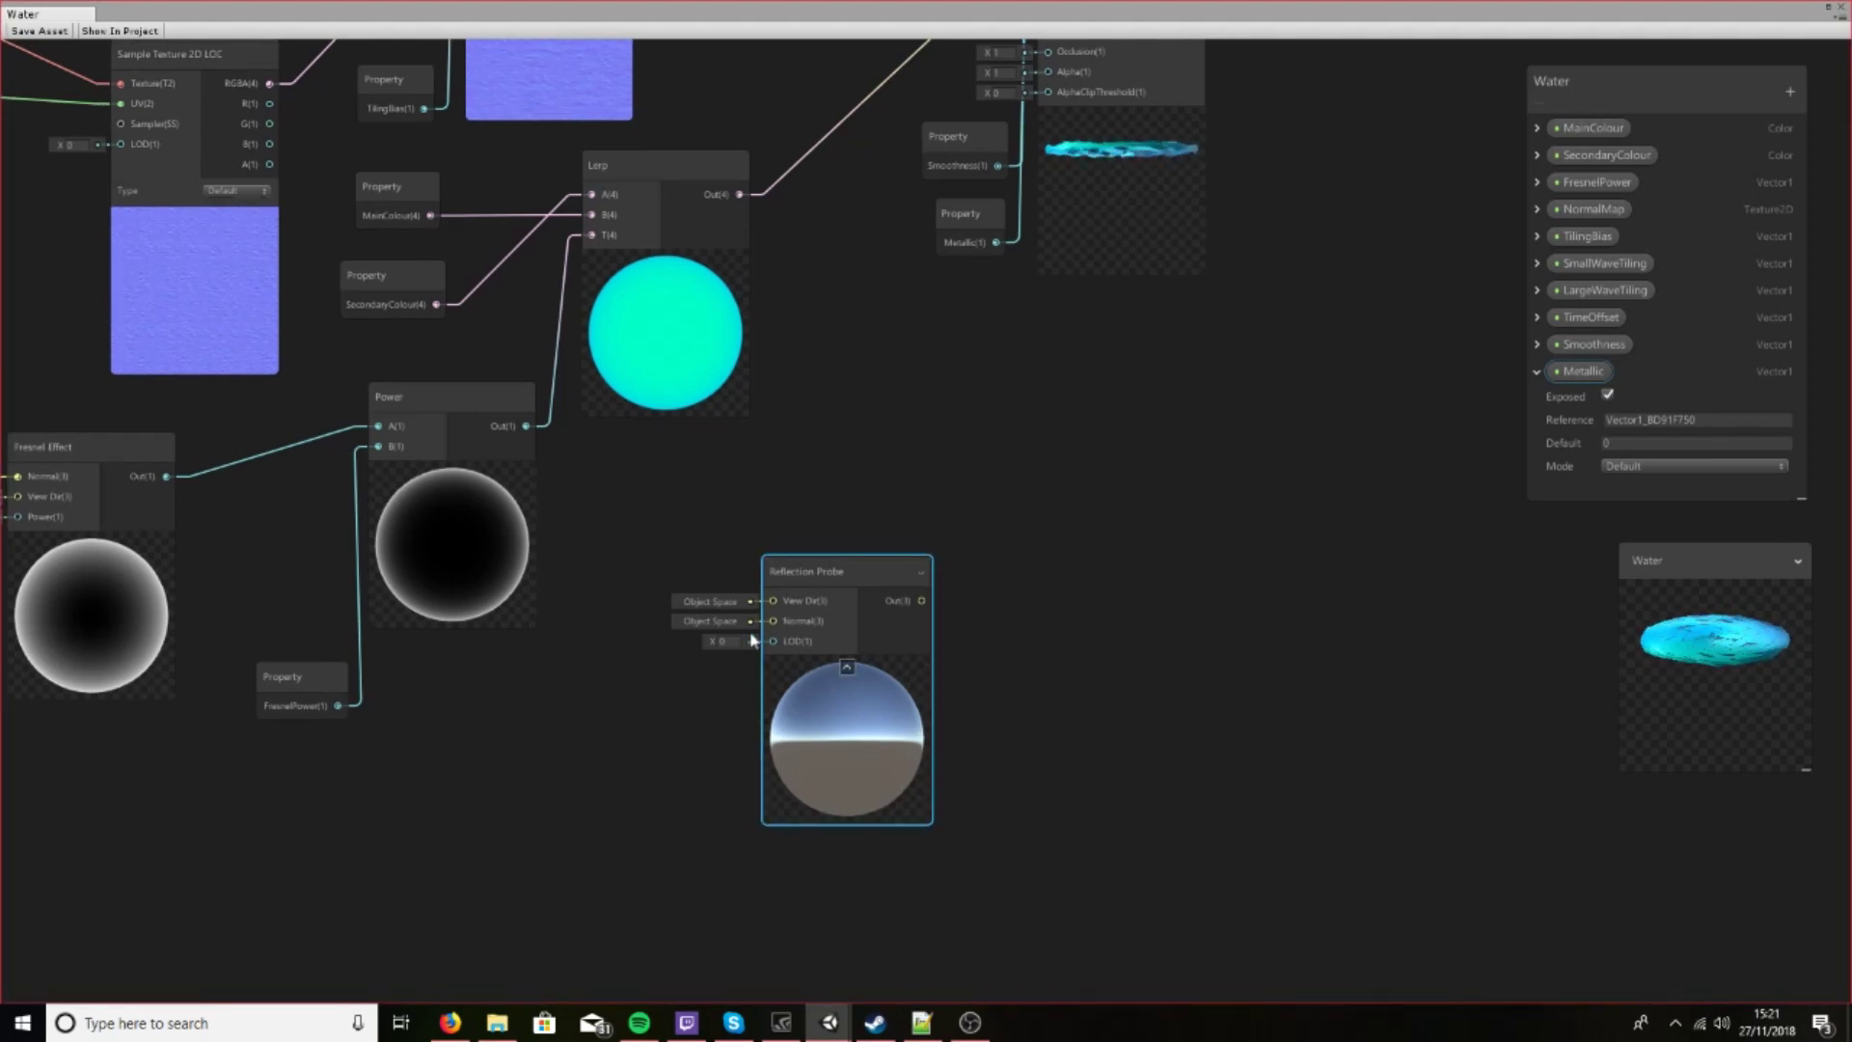
drag(818, 572, 703, 558)
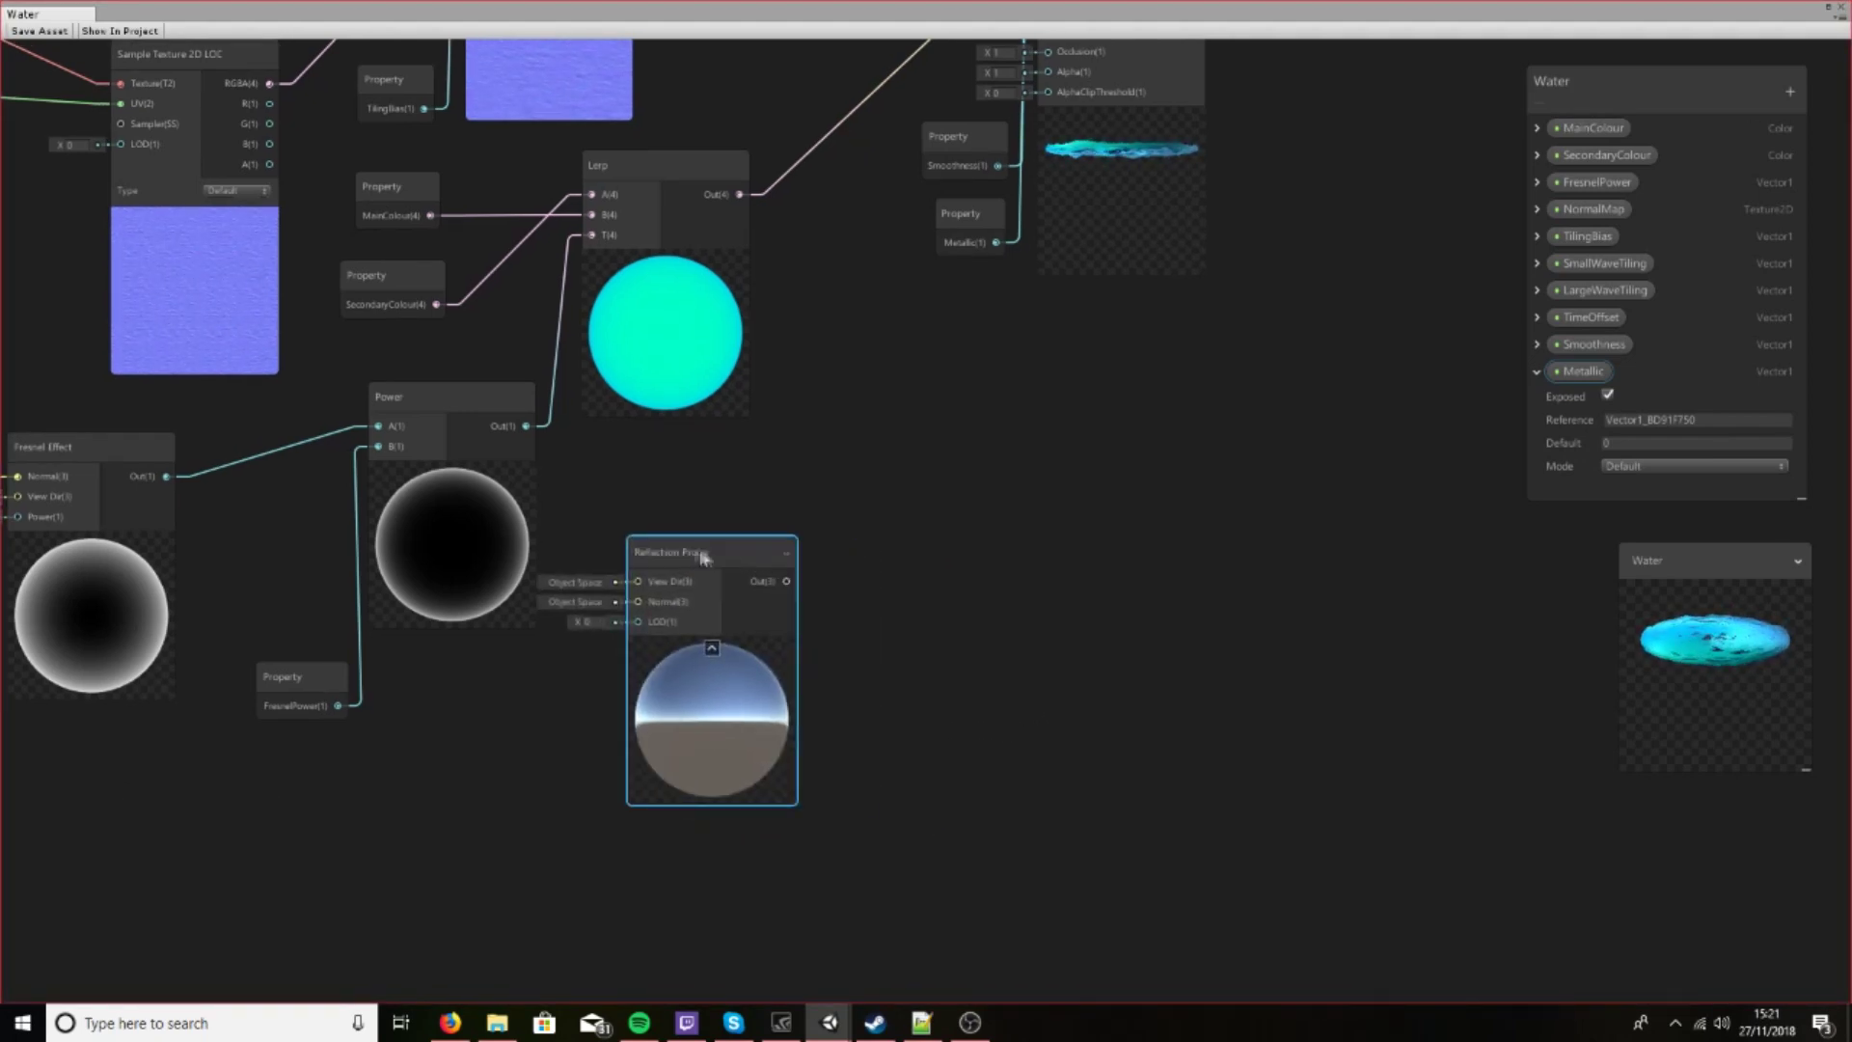
click(783, 555)
click(784, 554)
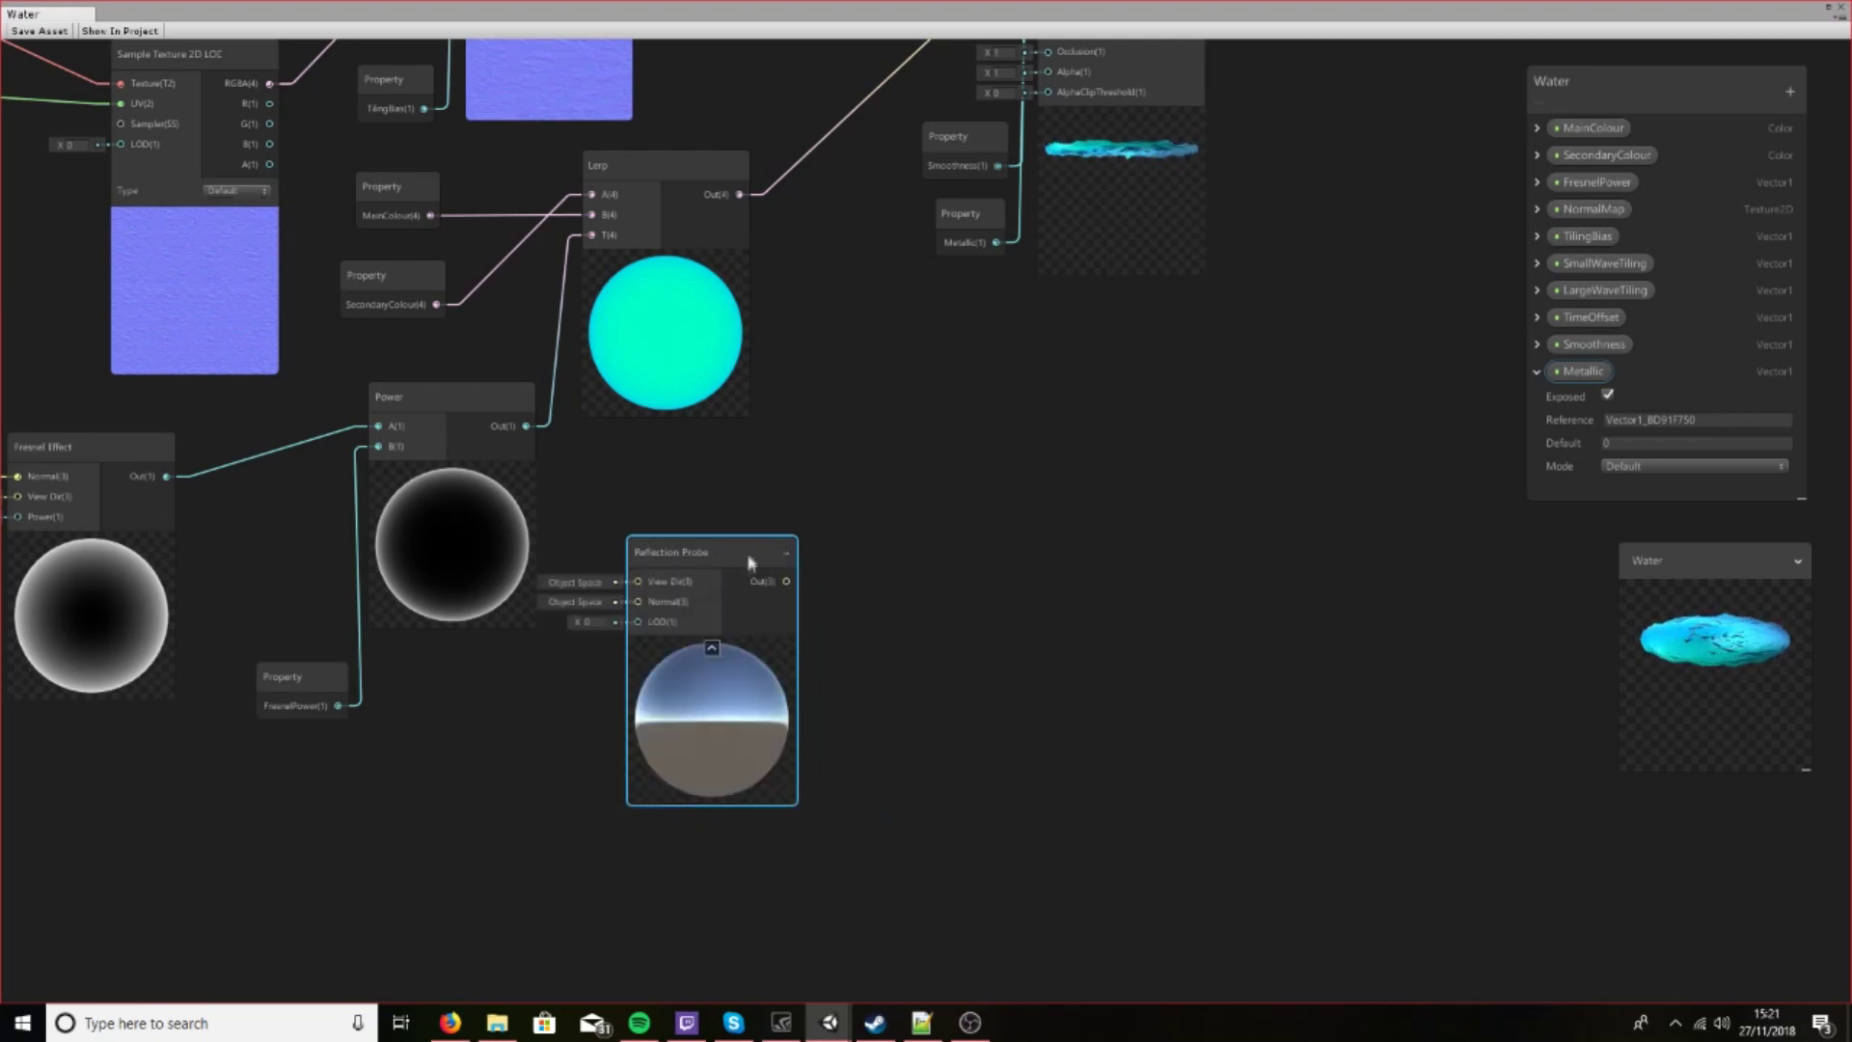
drag(756, 551, 723, 545)
Add a Divide node after the Reflection Probe node and connect the probe's output to its A input
right_click(937, 593)
click(960, 597)
text(divide)
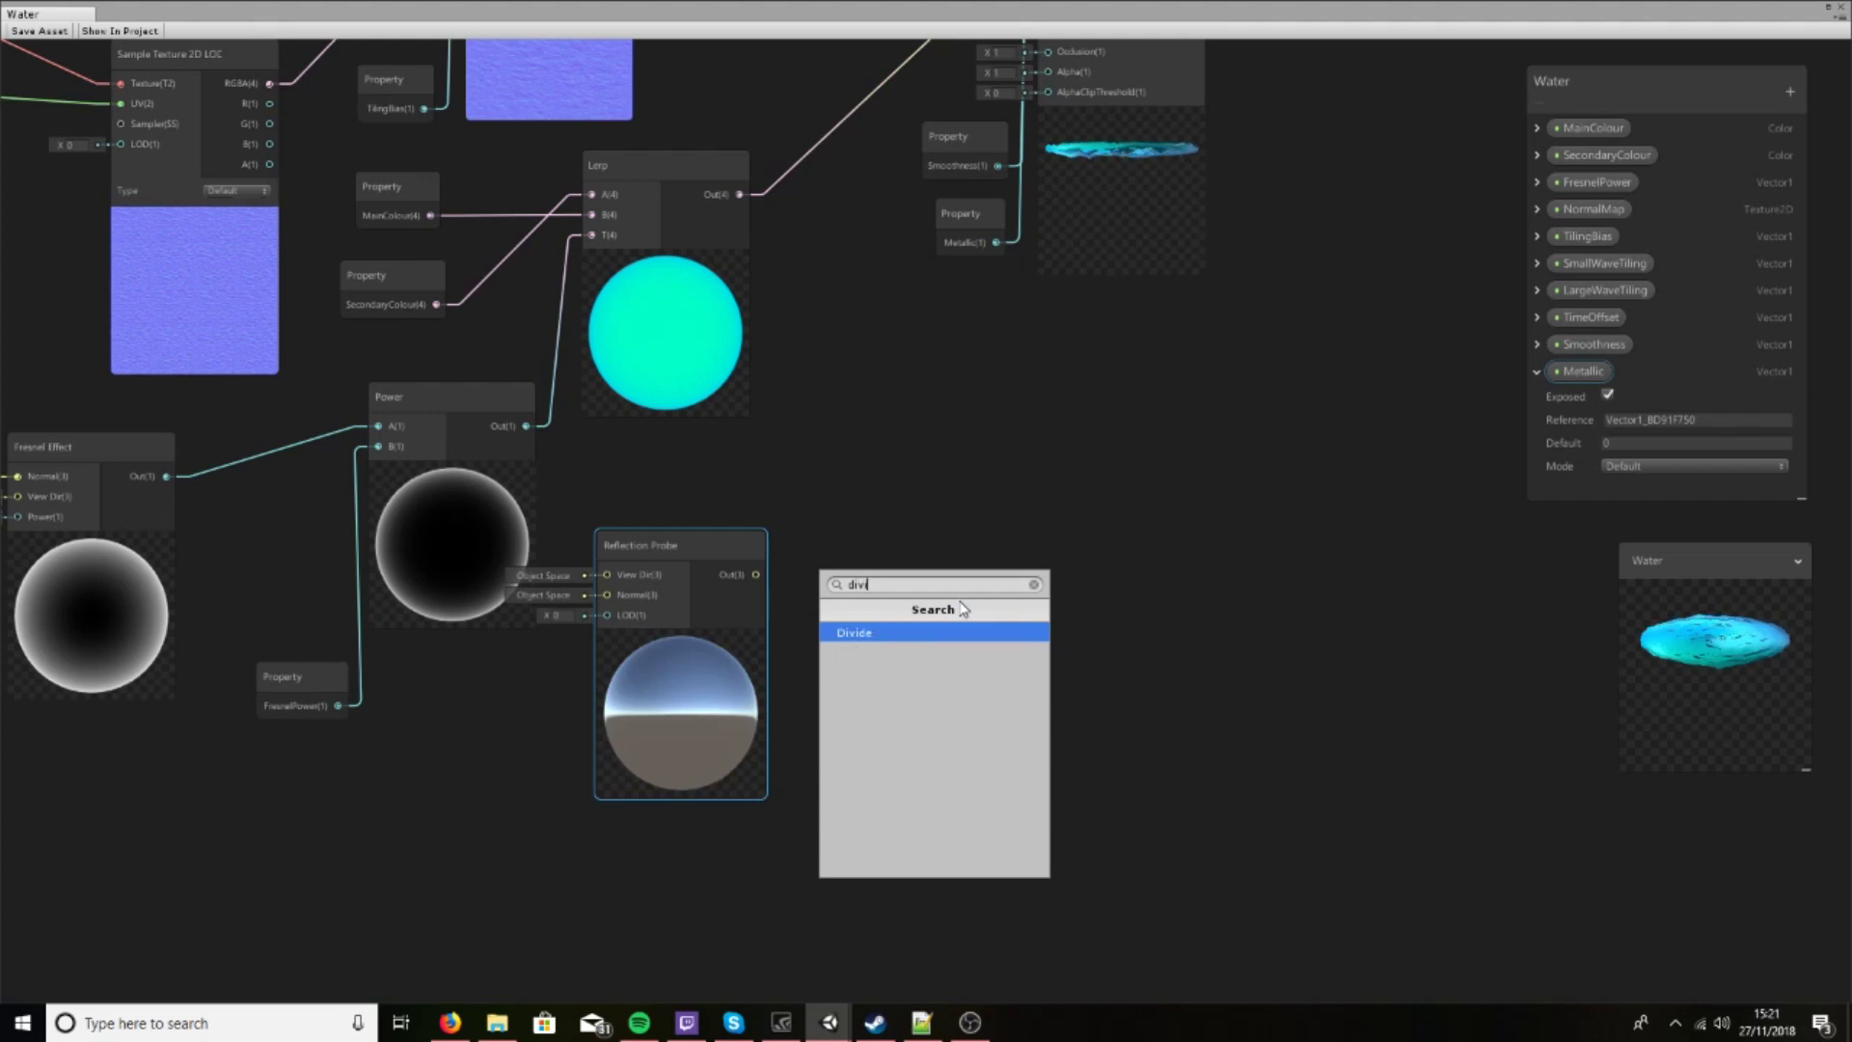
key(Return)
drag(1009, 605, 970, 408)
drag(758, 575, 910, 434)
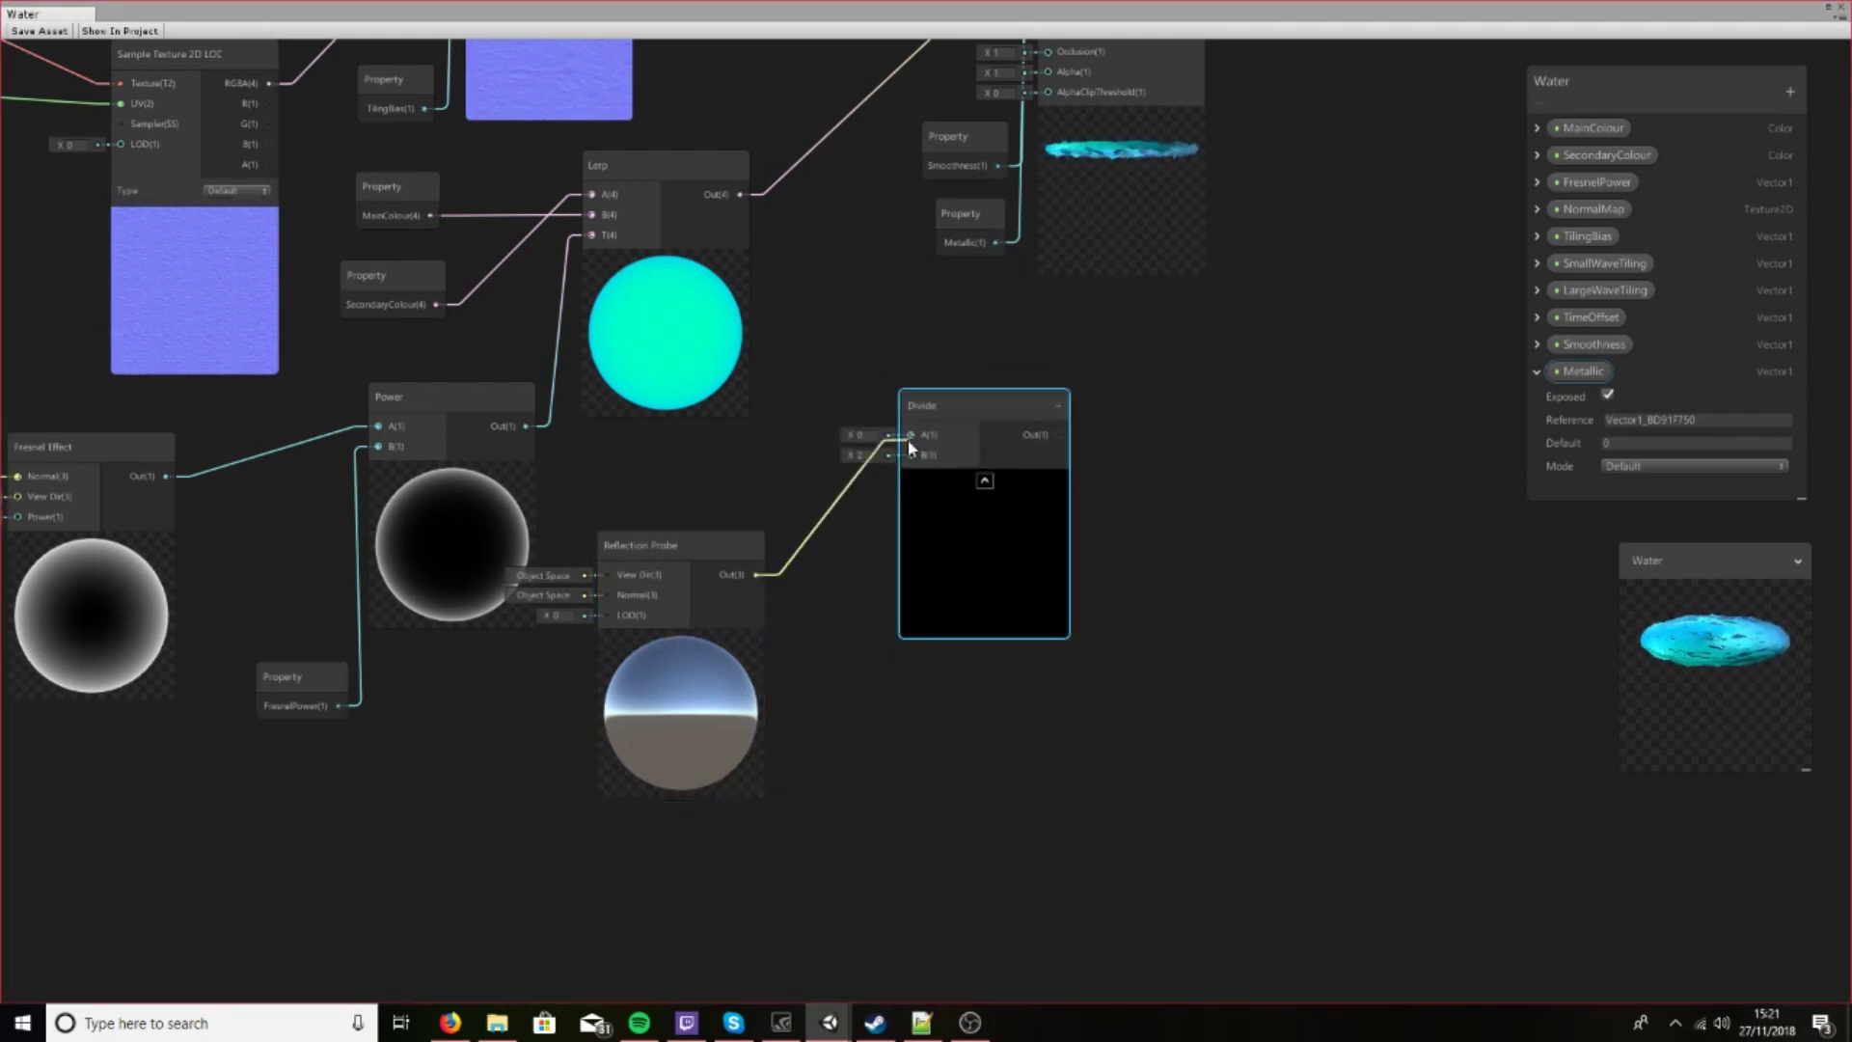
Collapse the Metallic property and add a new Vector1 property named WaterReflect
click(1537, 375)
click(1789, 92)
click(1755, 108)
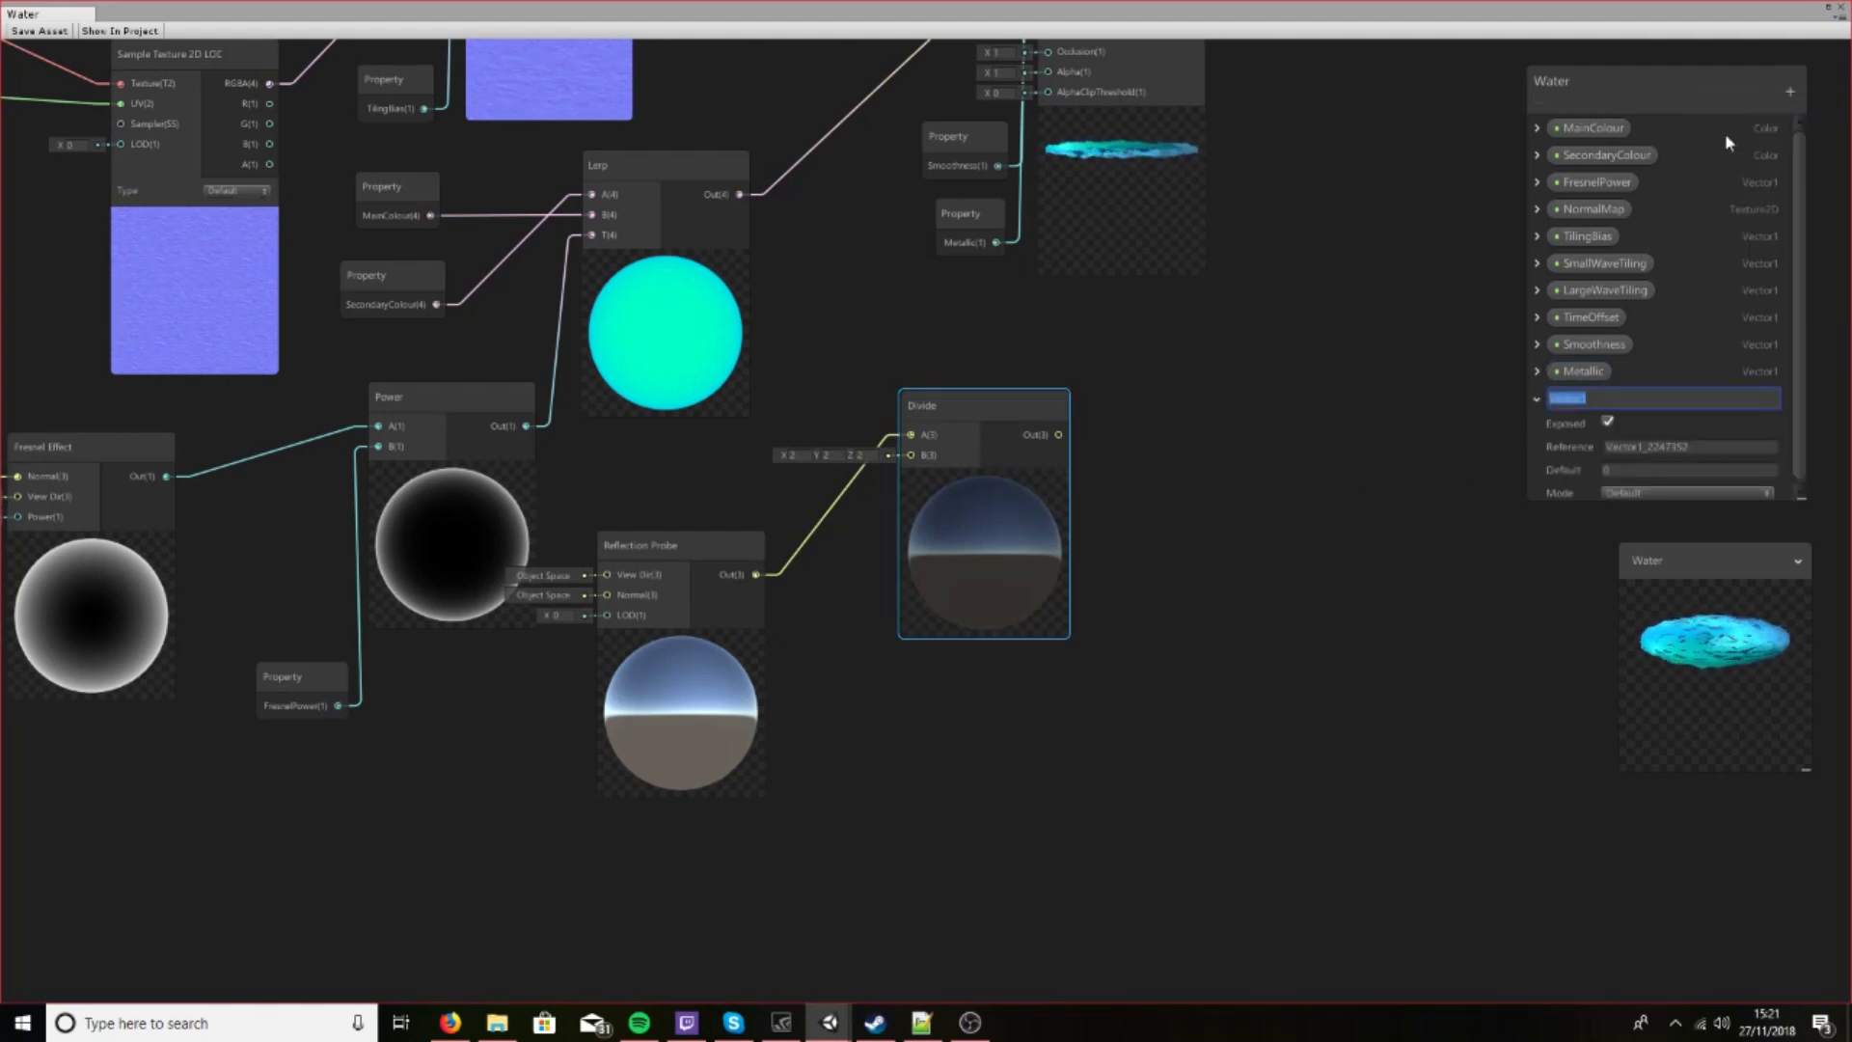
text(Wa)
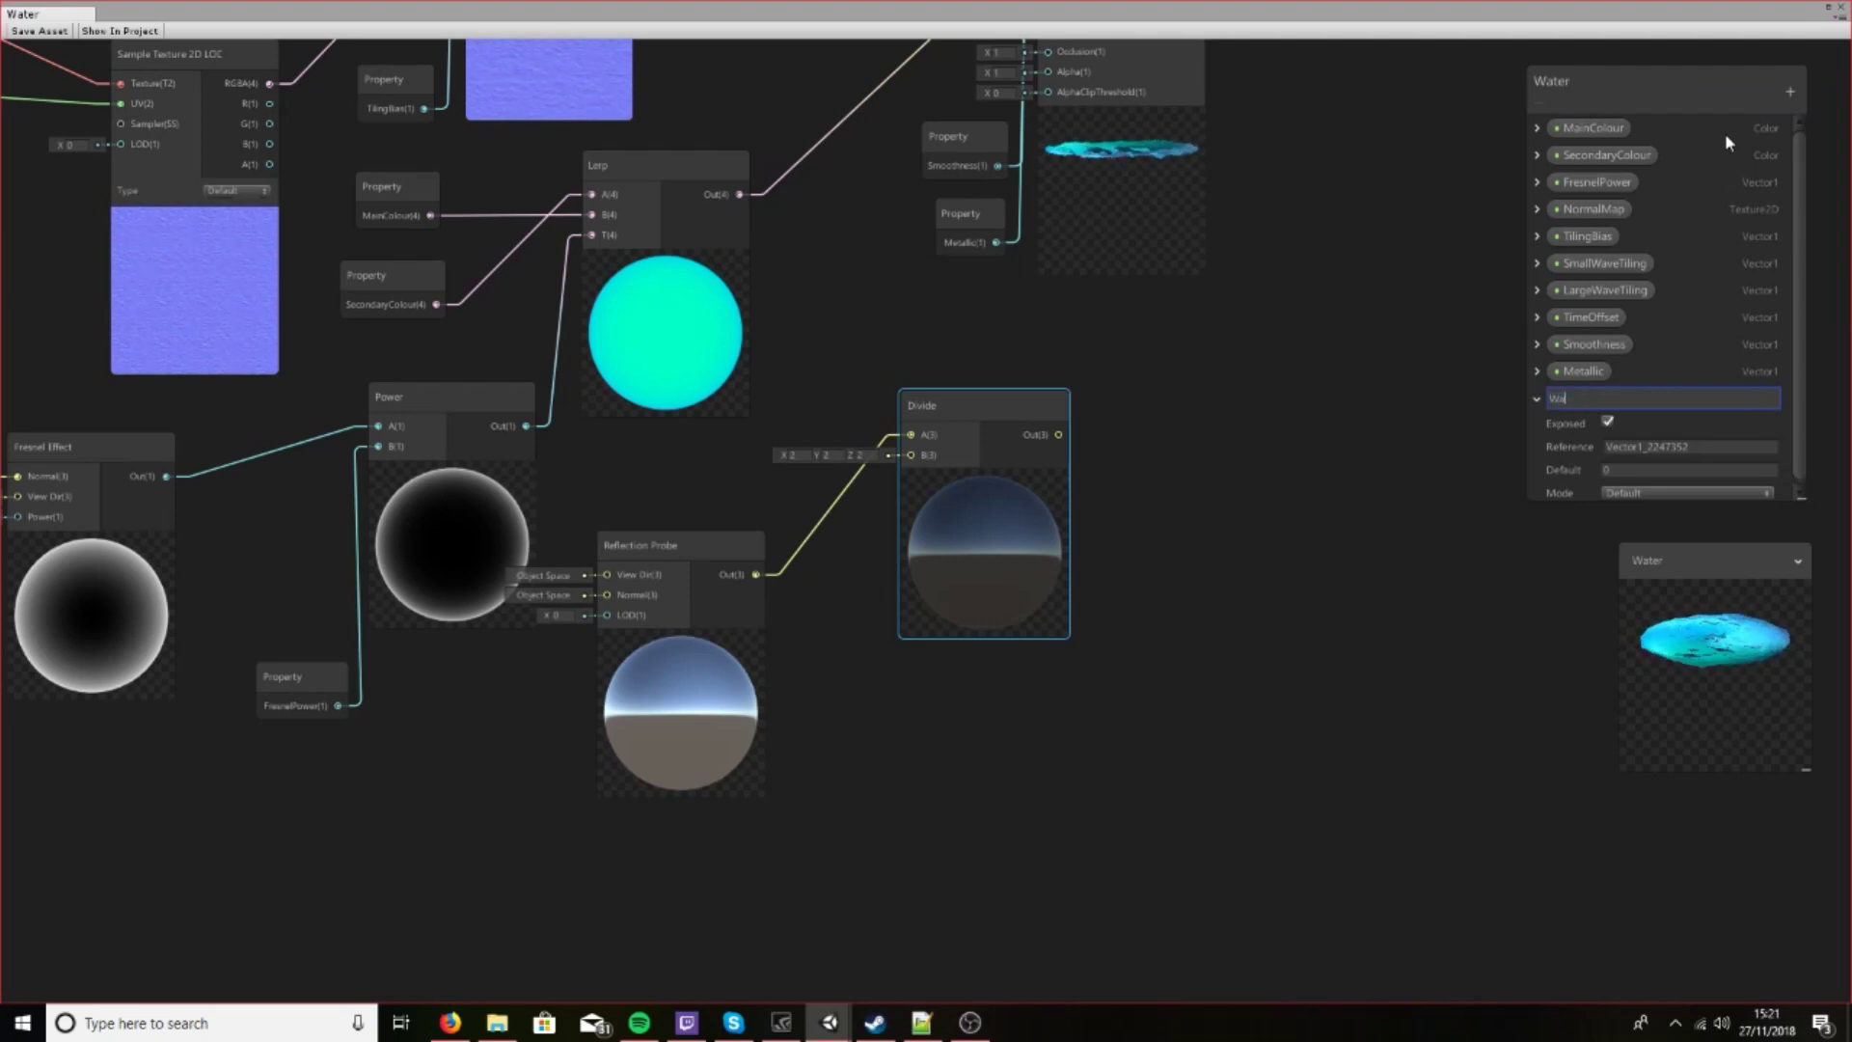
text(terRef)
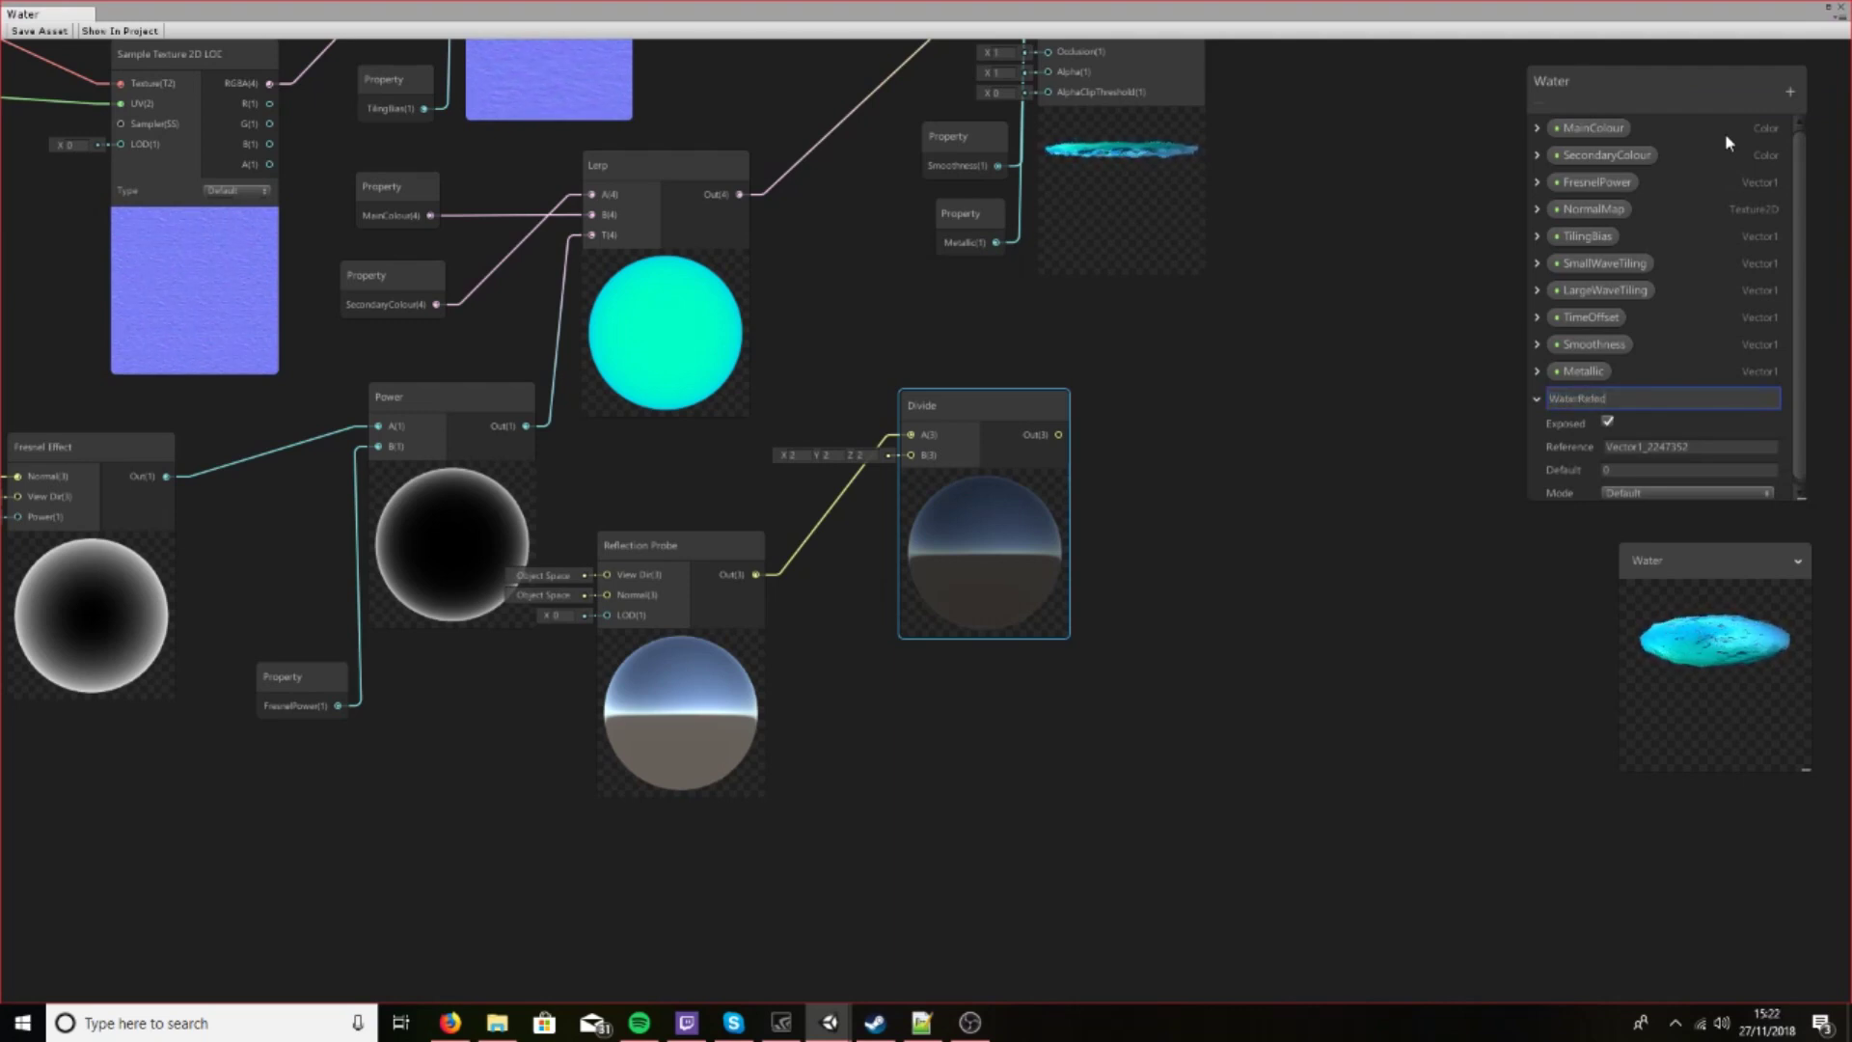
text(lect)
key(Return)
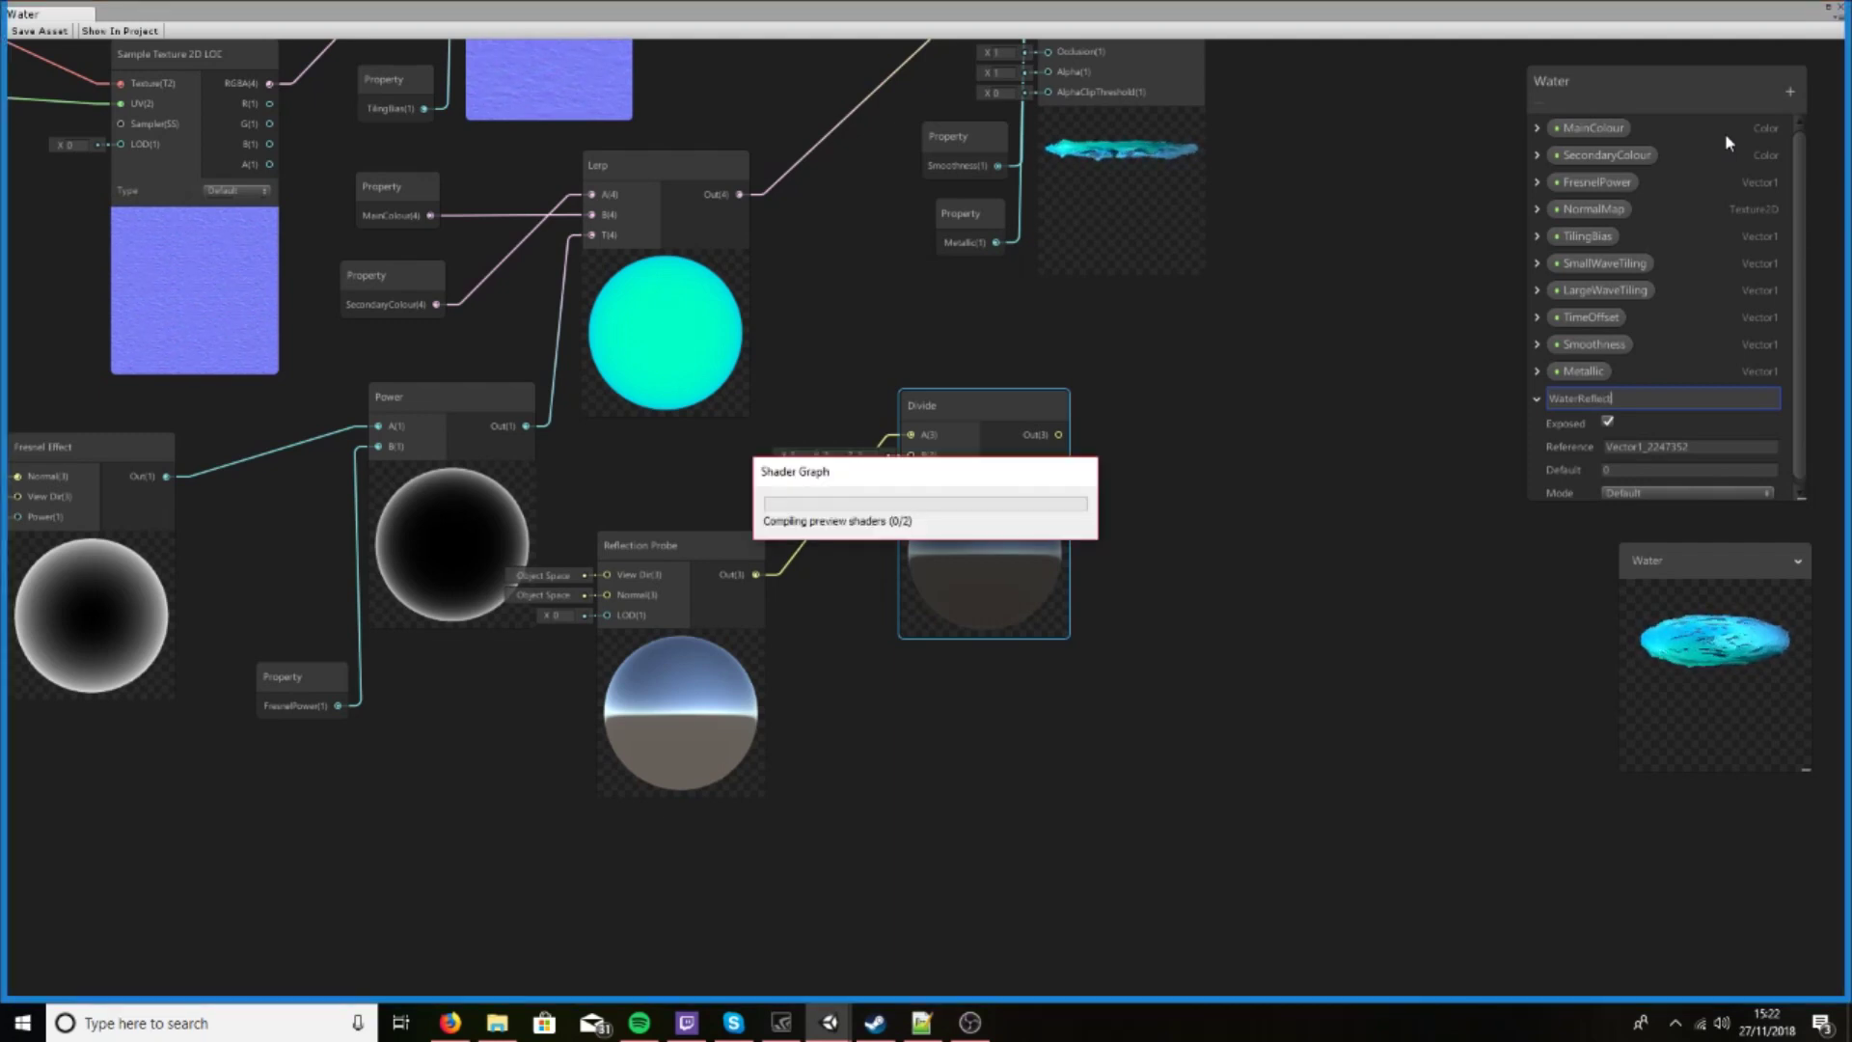
Set WaterReflect's default value to 2 and connect the property to the Divide node's B input
click(1624, 471)
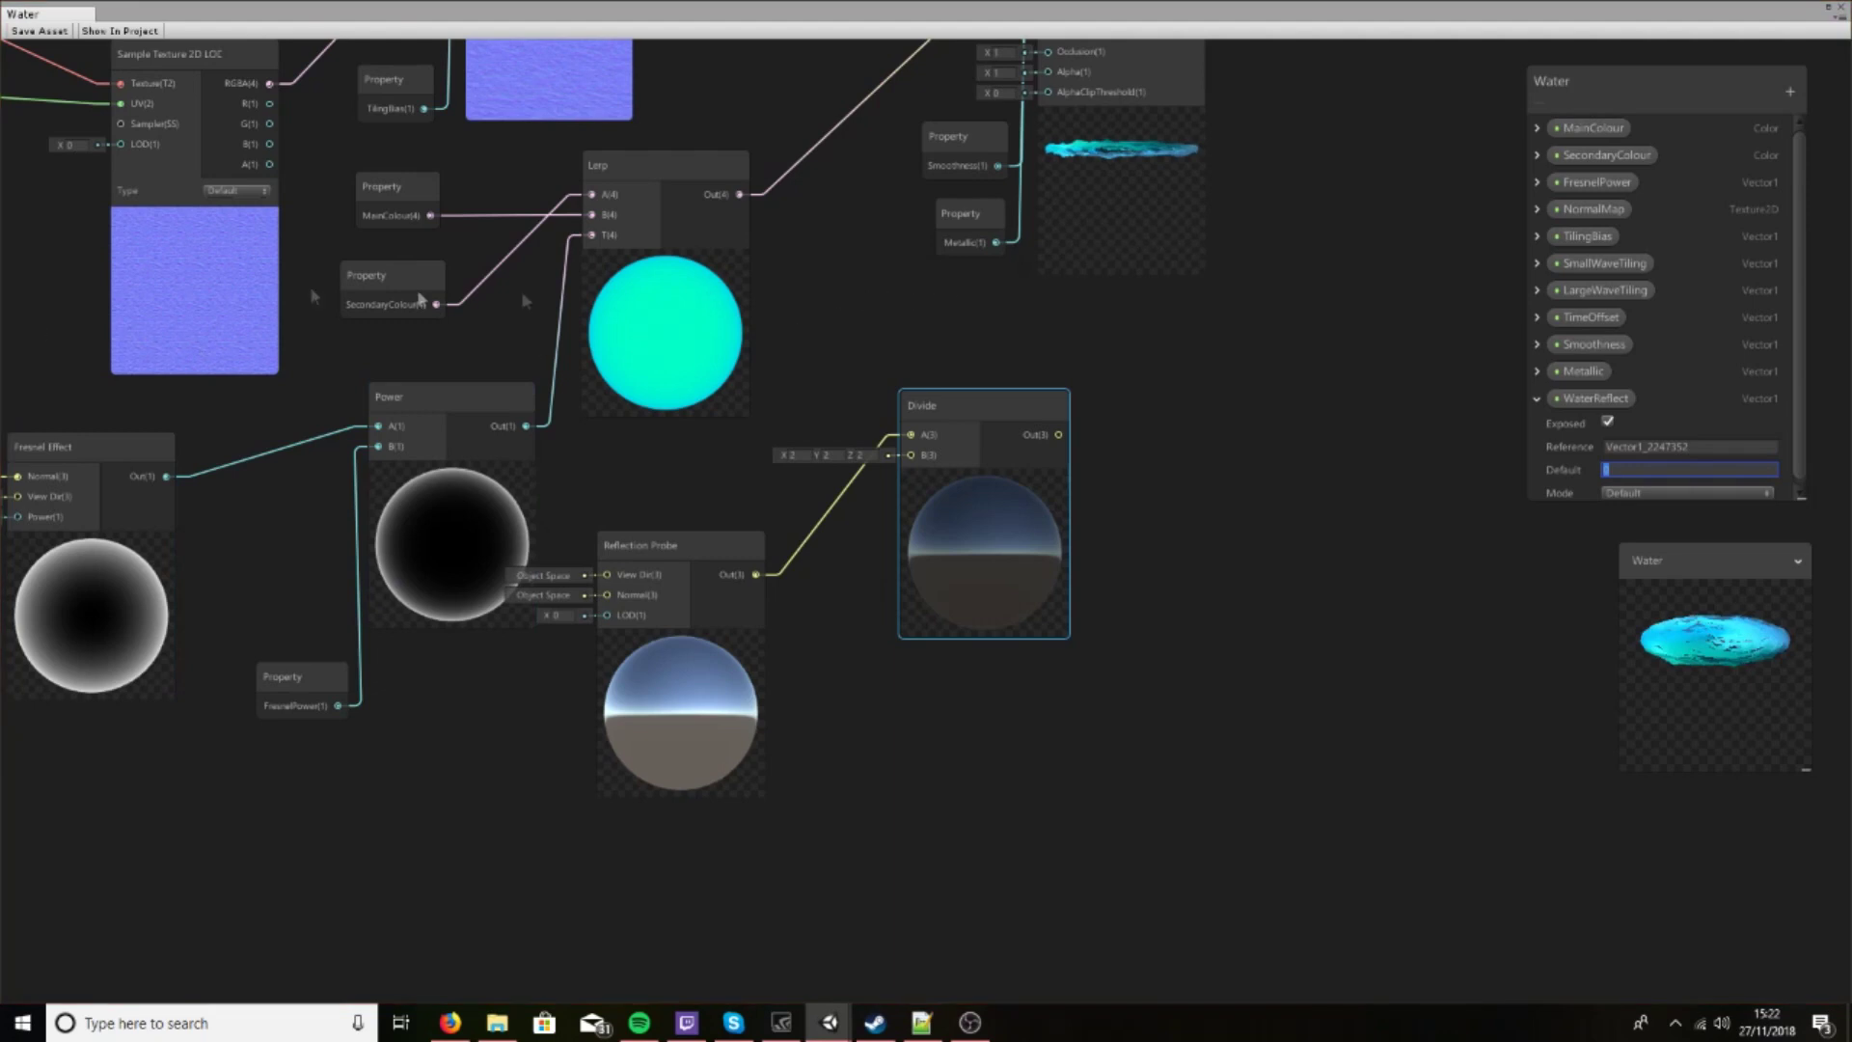
scroll(972, 327, down, 2)
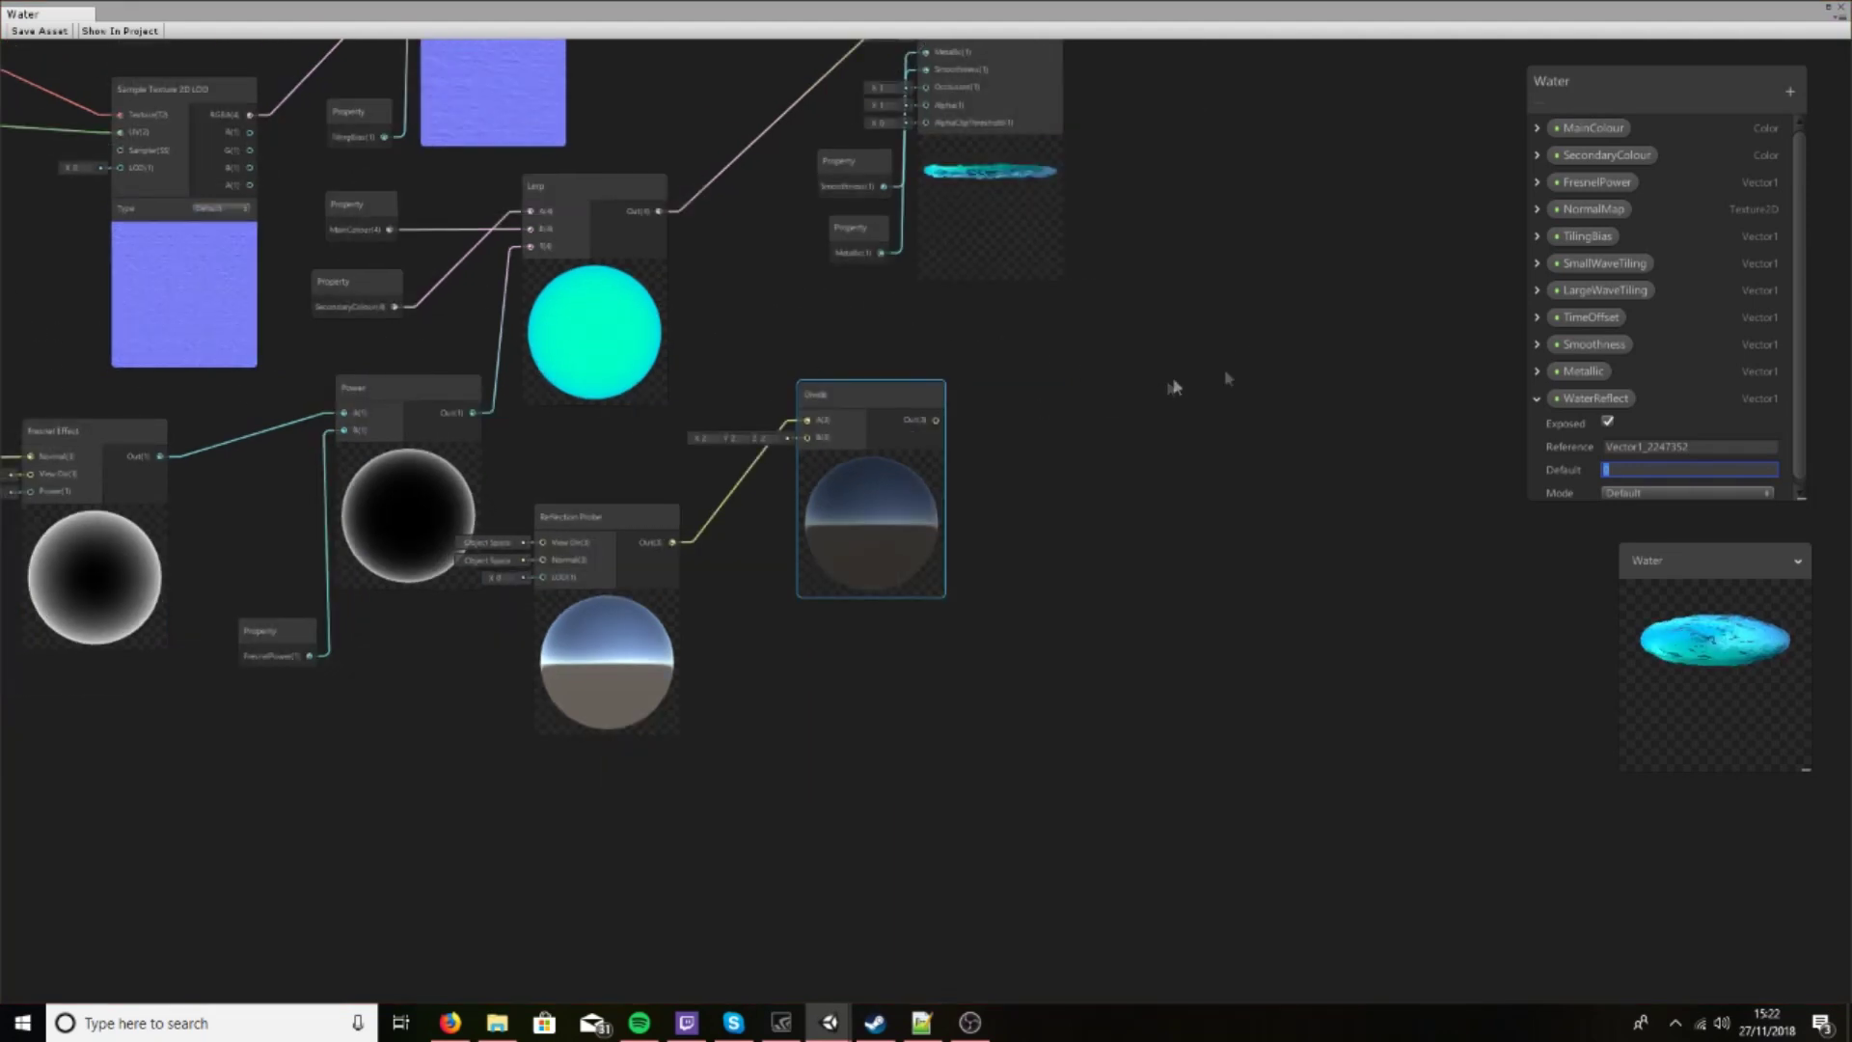
text(2)
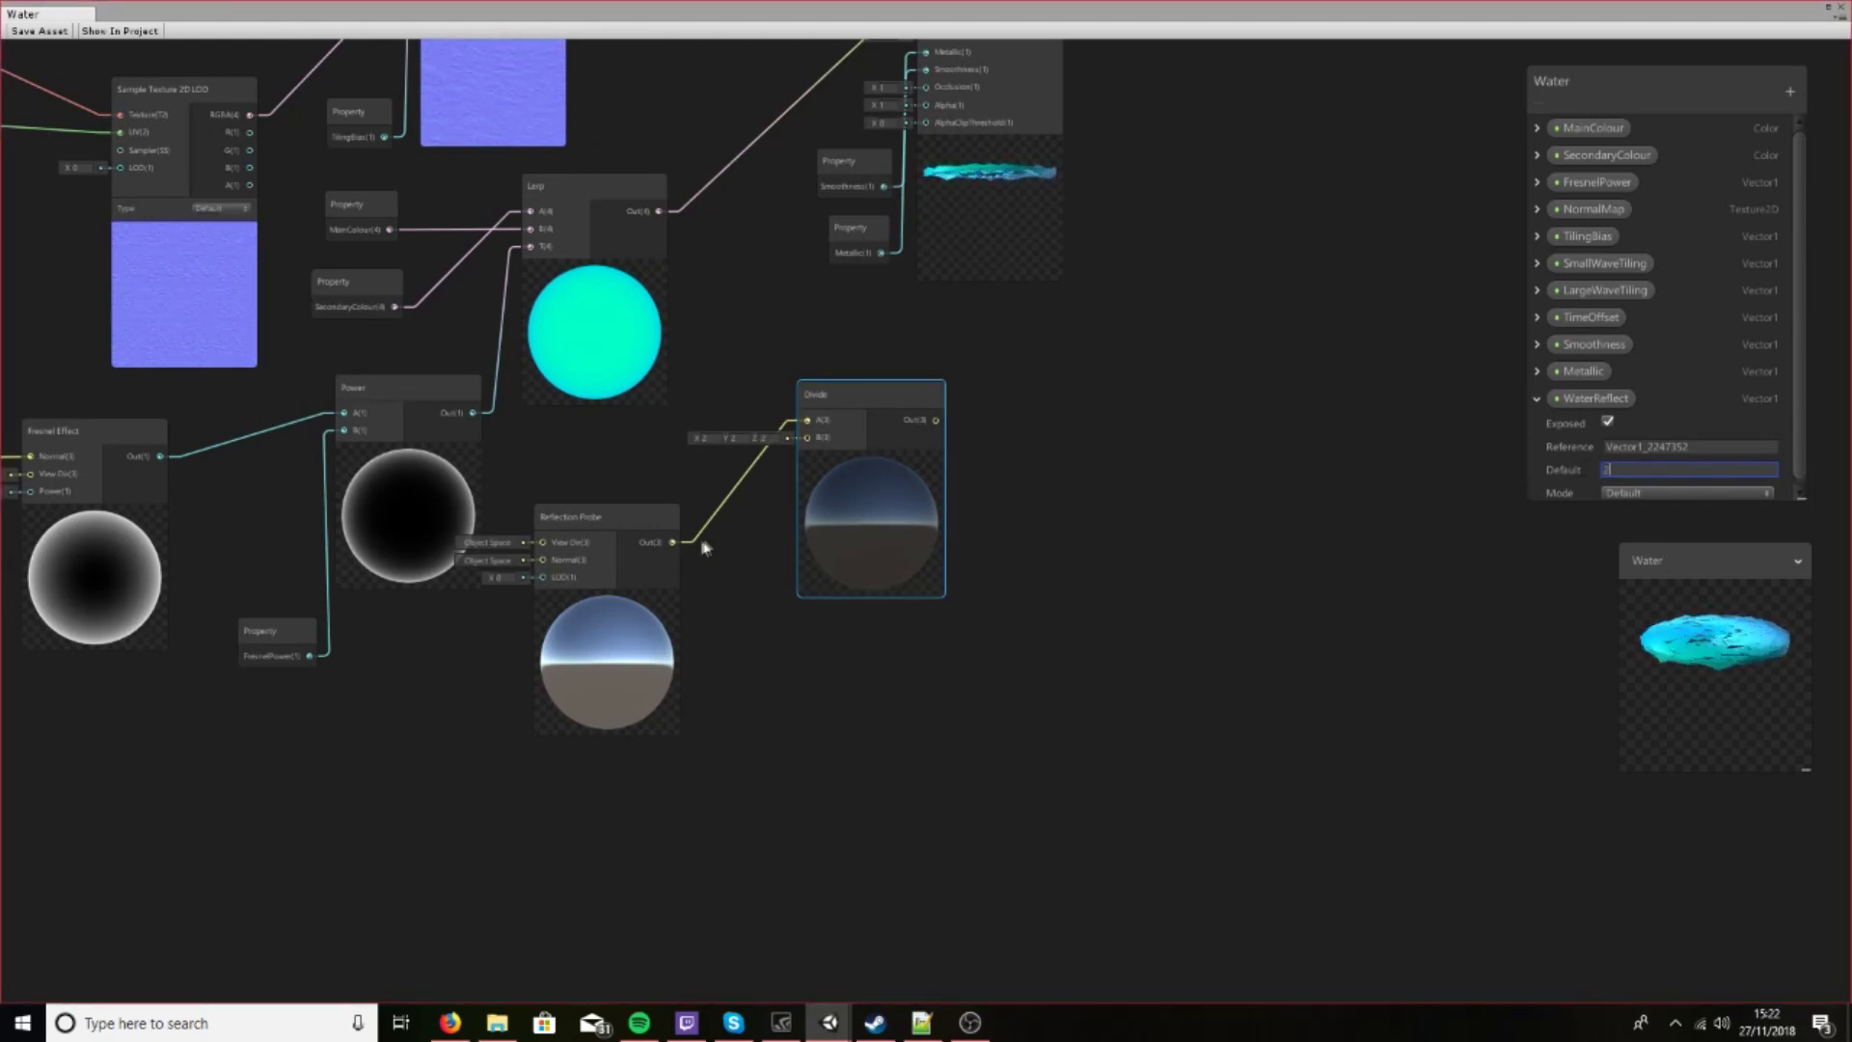
drag(1595, 397, 807, 437)
drag(749, 631, 735, 625)
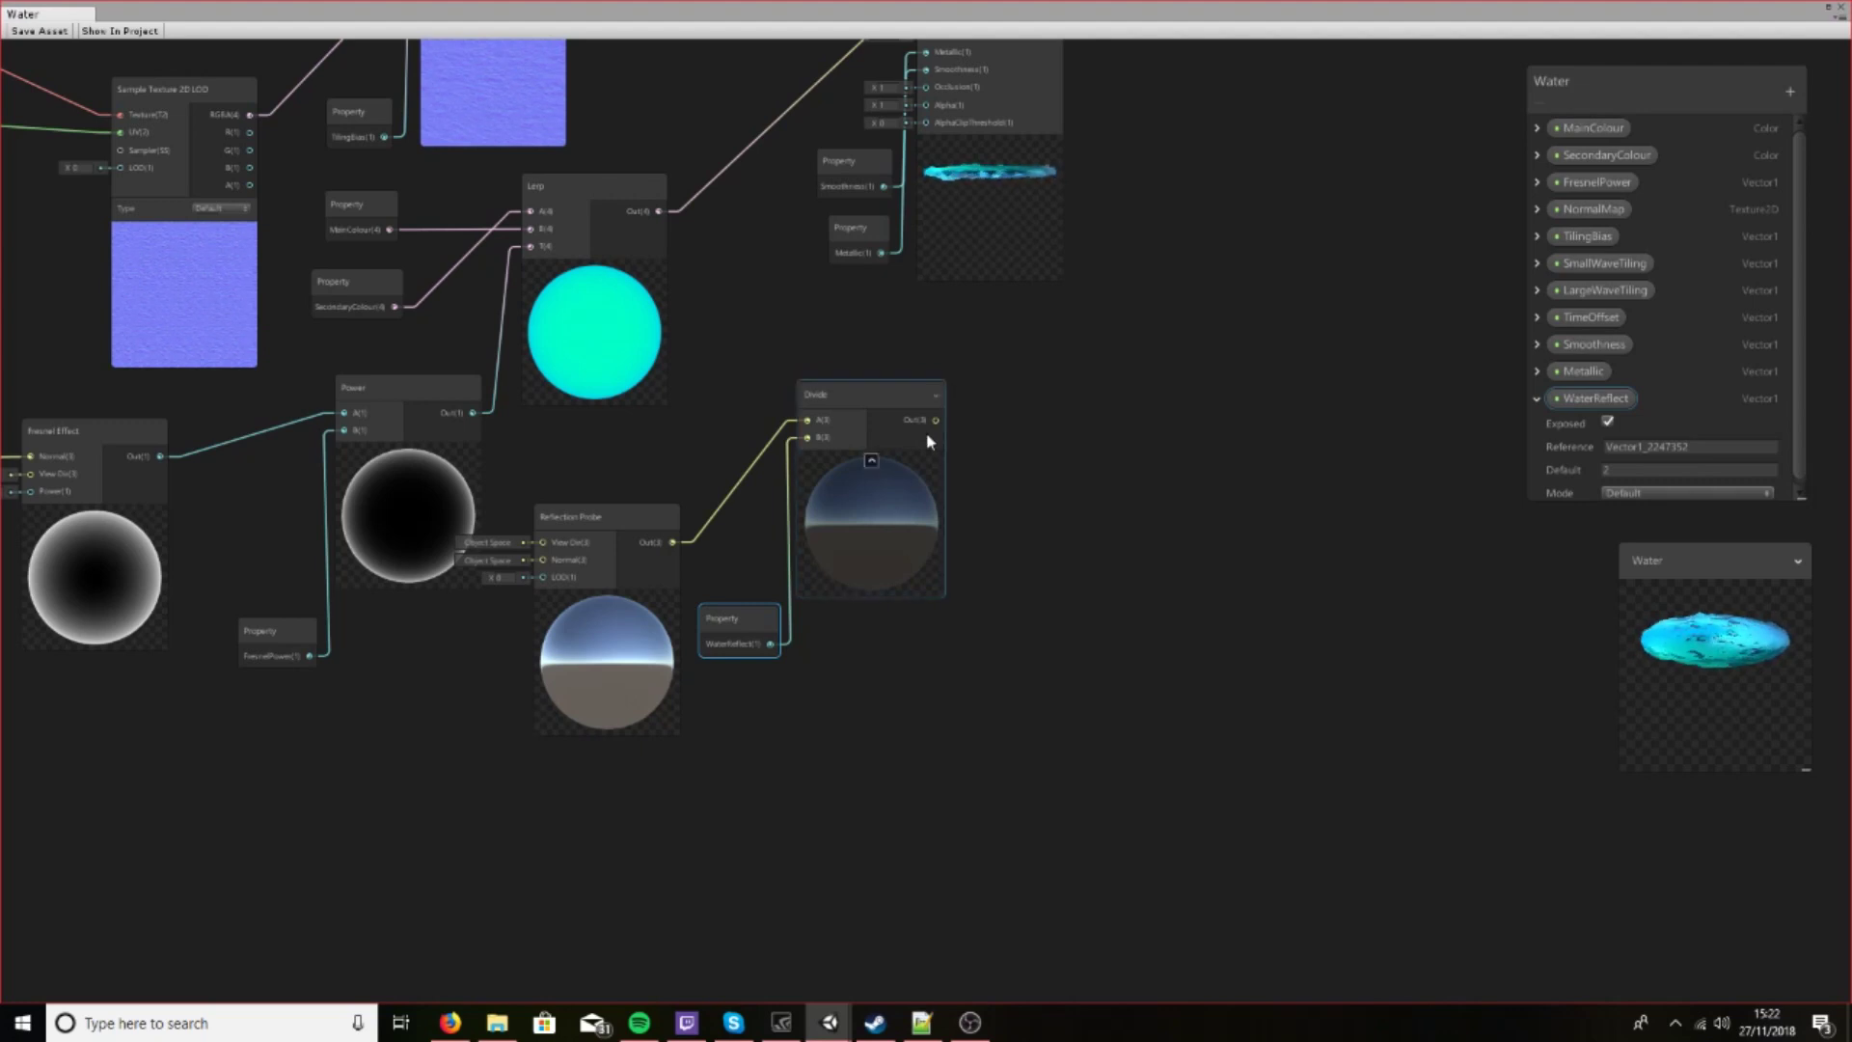
Connect the Divide node's output to the PBR Master's Emission input and move the master node further out
middle_drag(988, 425, 1026, 604)
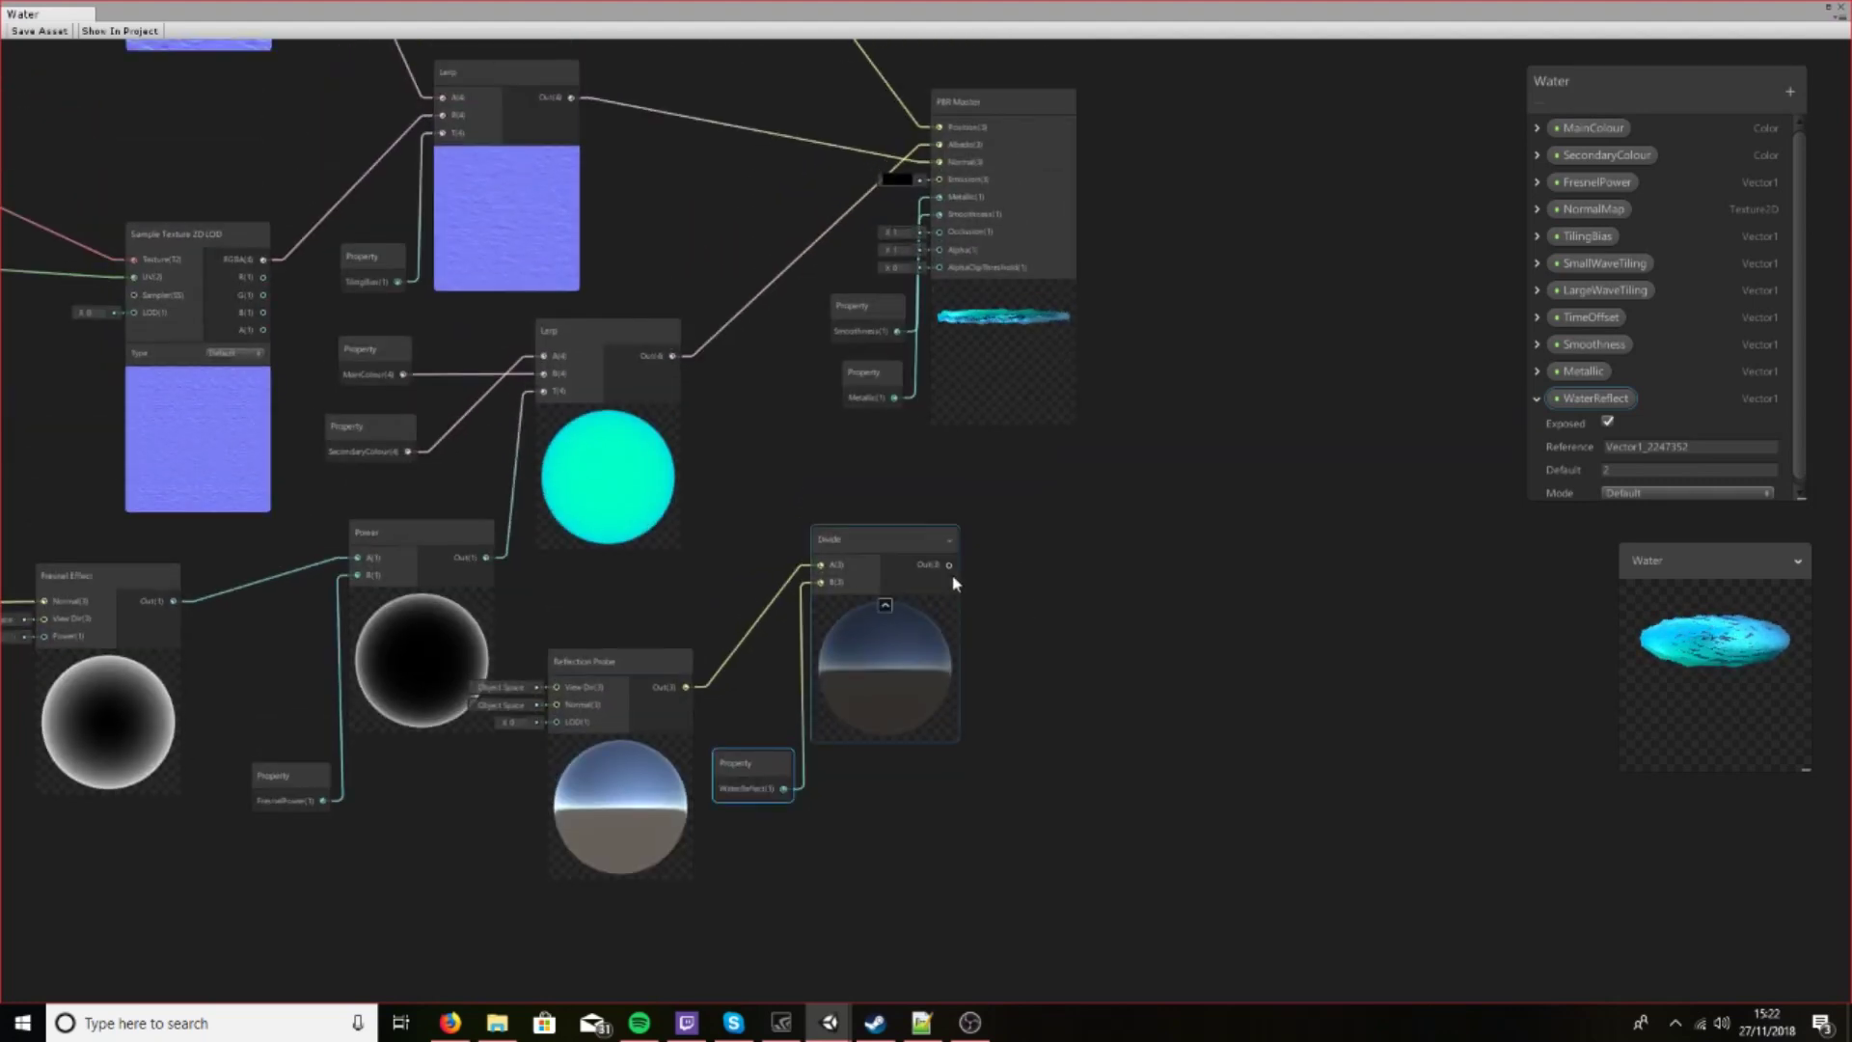
drag(949, 565, 941, 198)
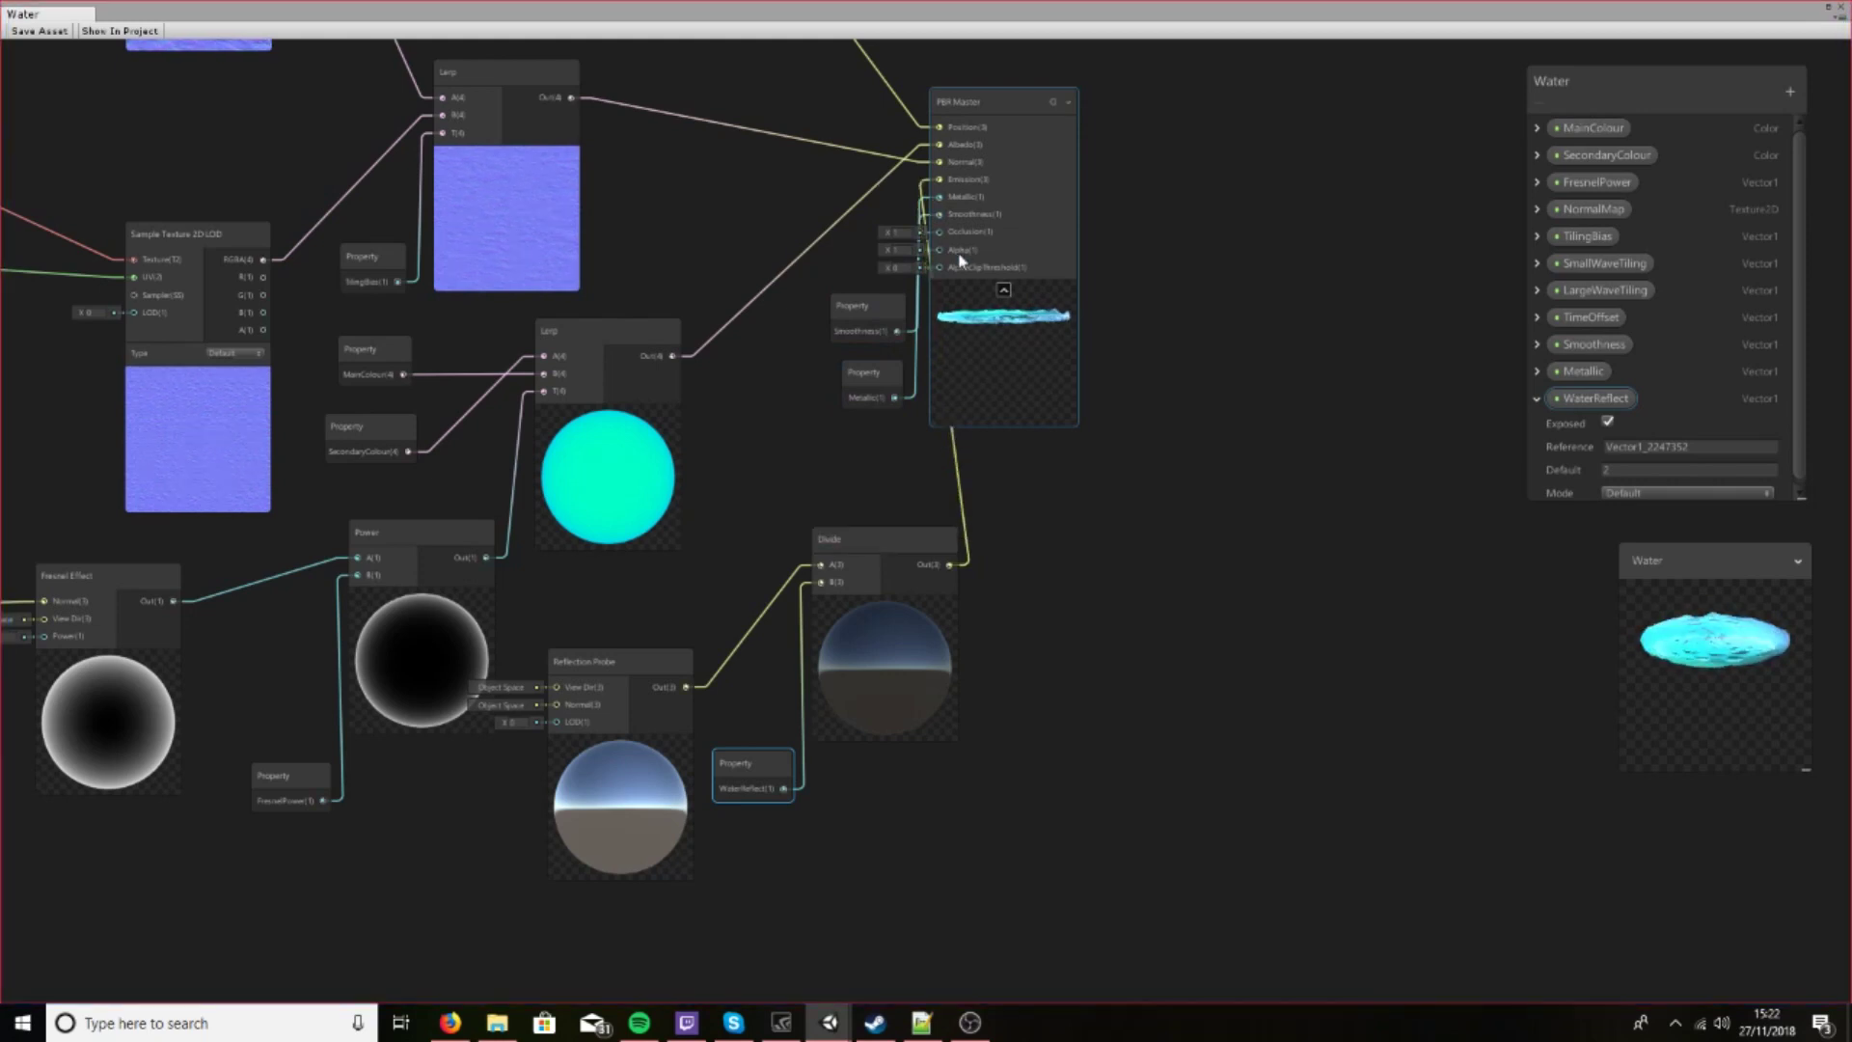
drag(967, 96, 1044, 156)
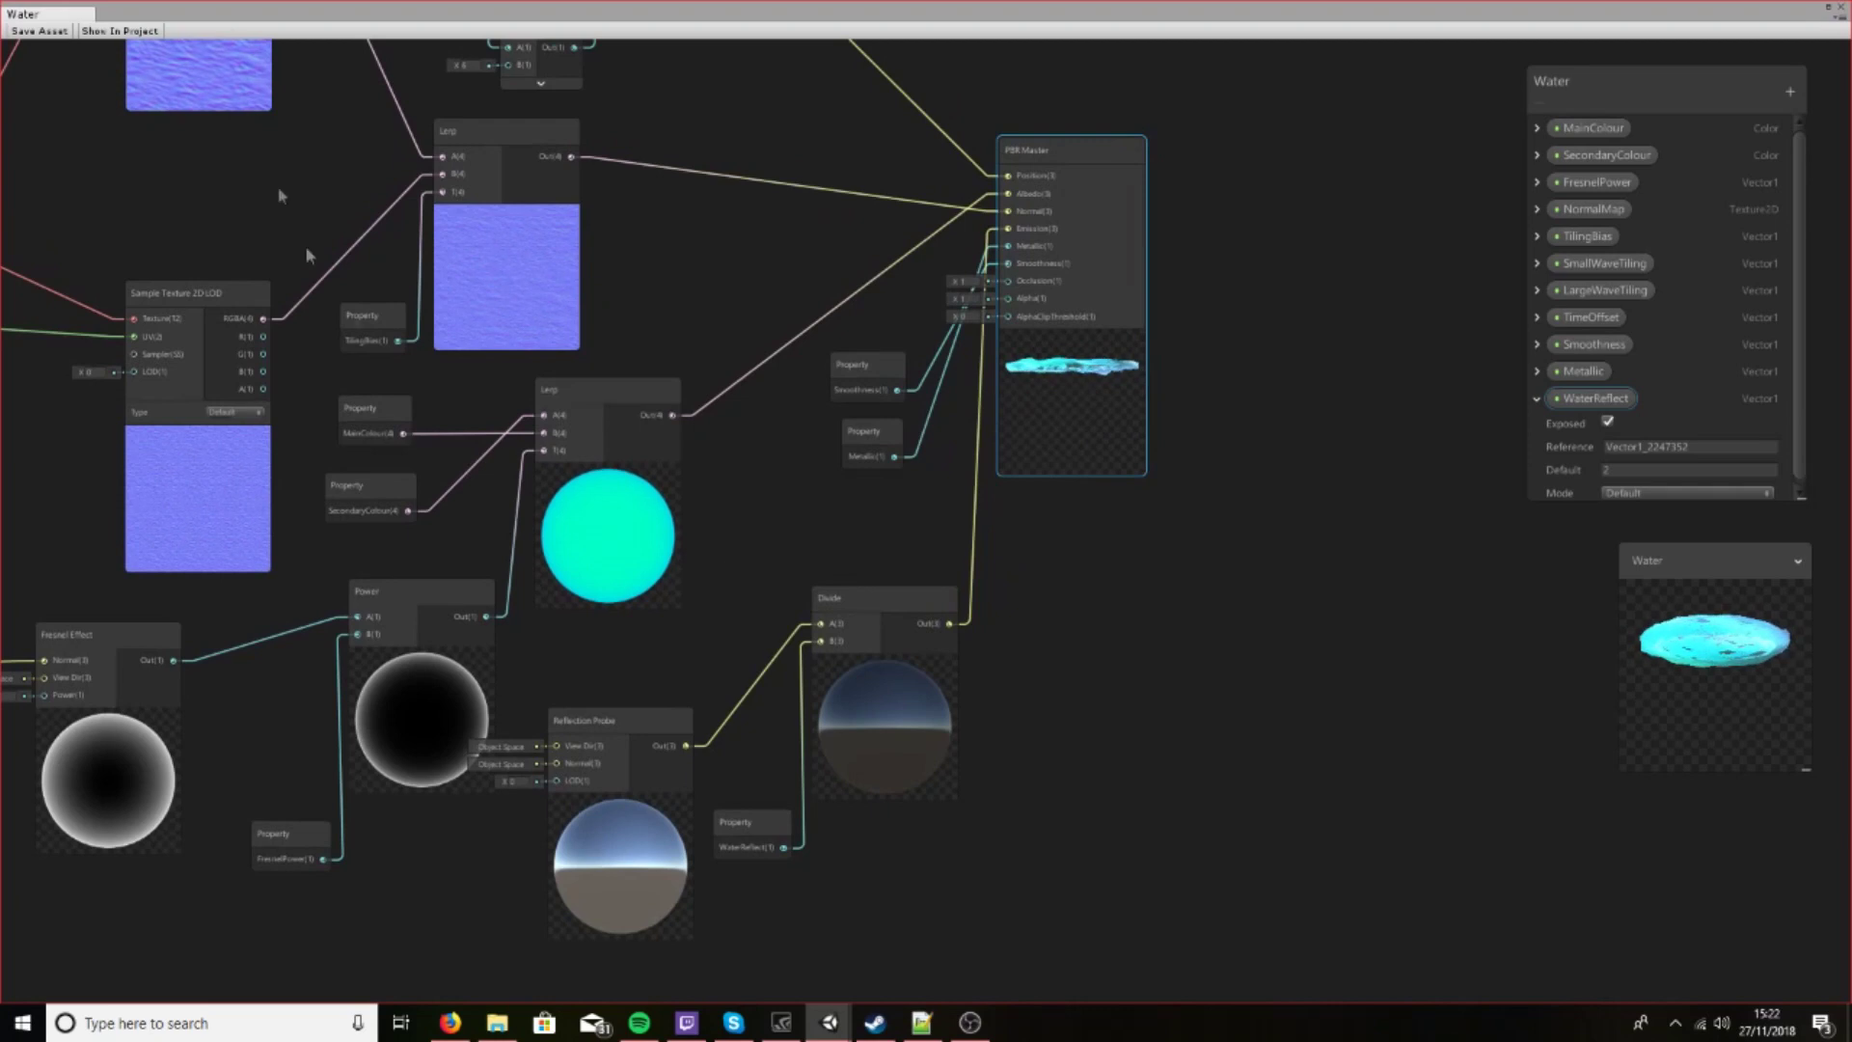
Save the Water shader asset and return to the scene to inspect the updated water
click(43, 31)
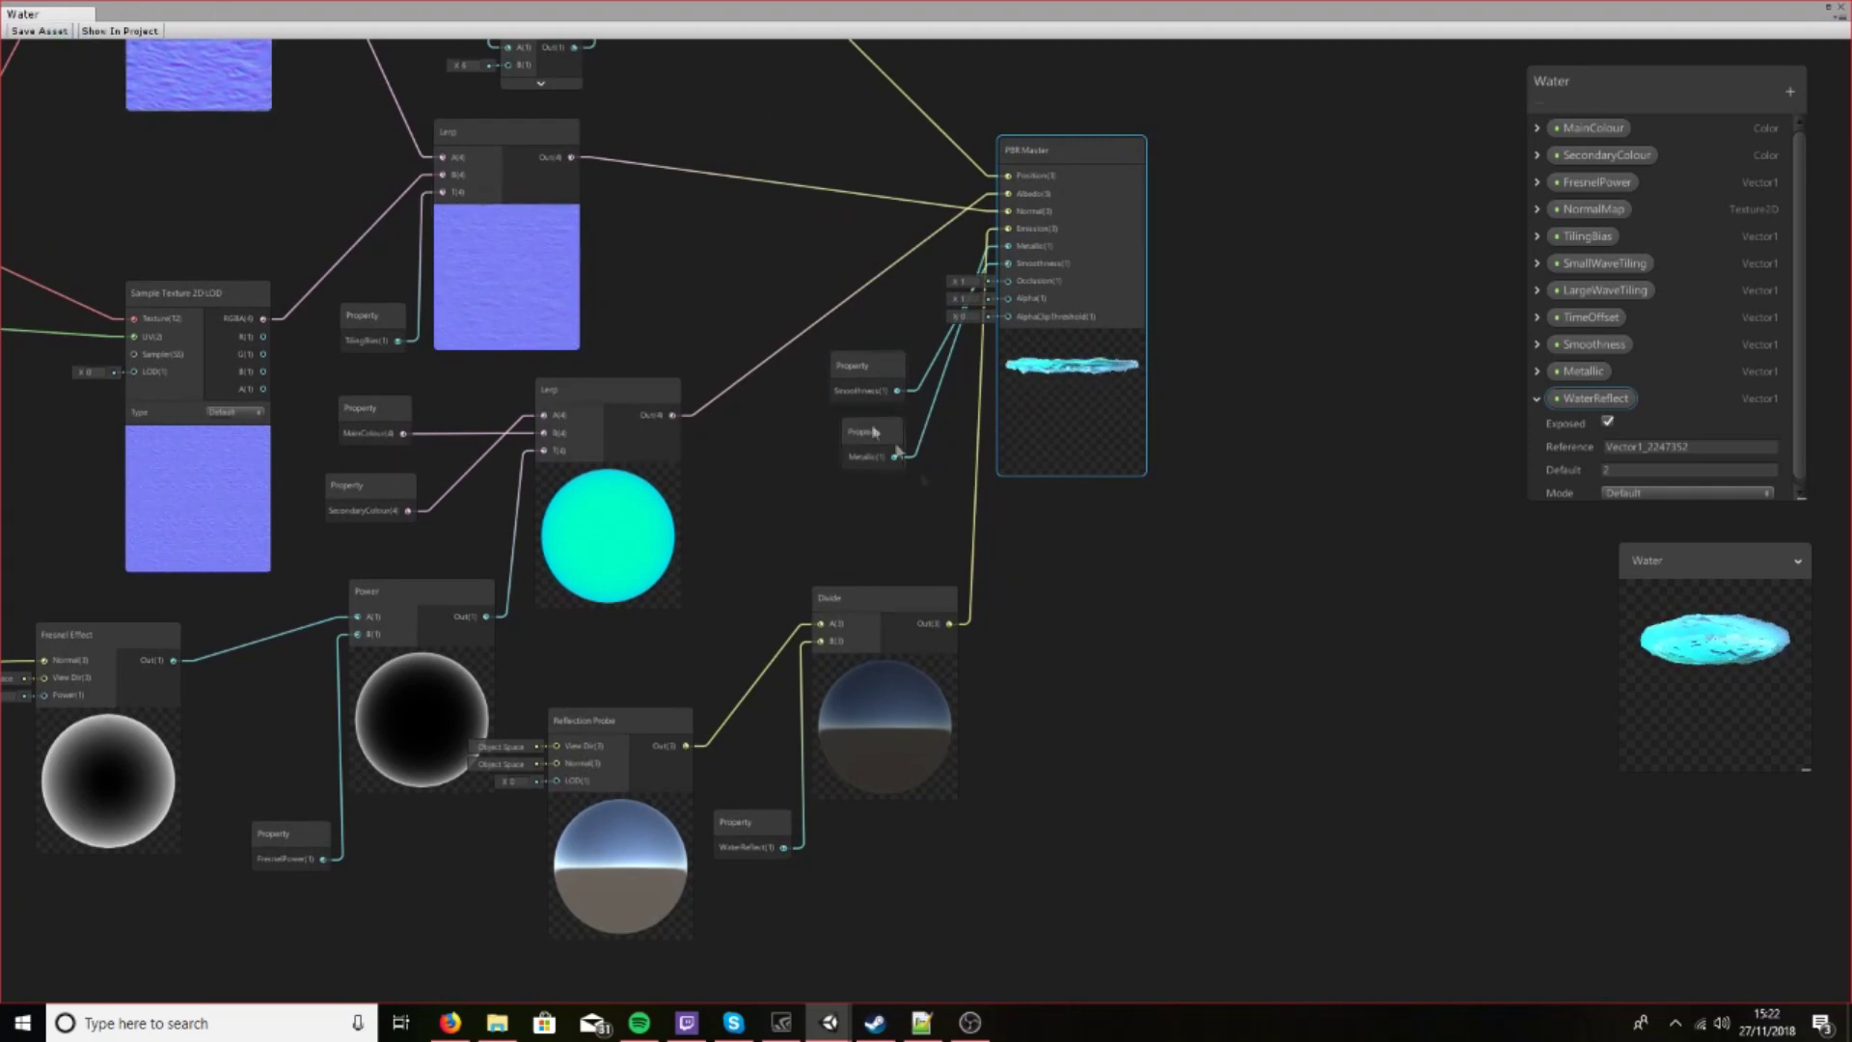
scroll(793, 382, down, 3)
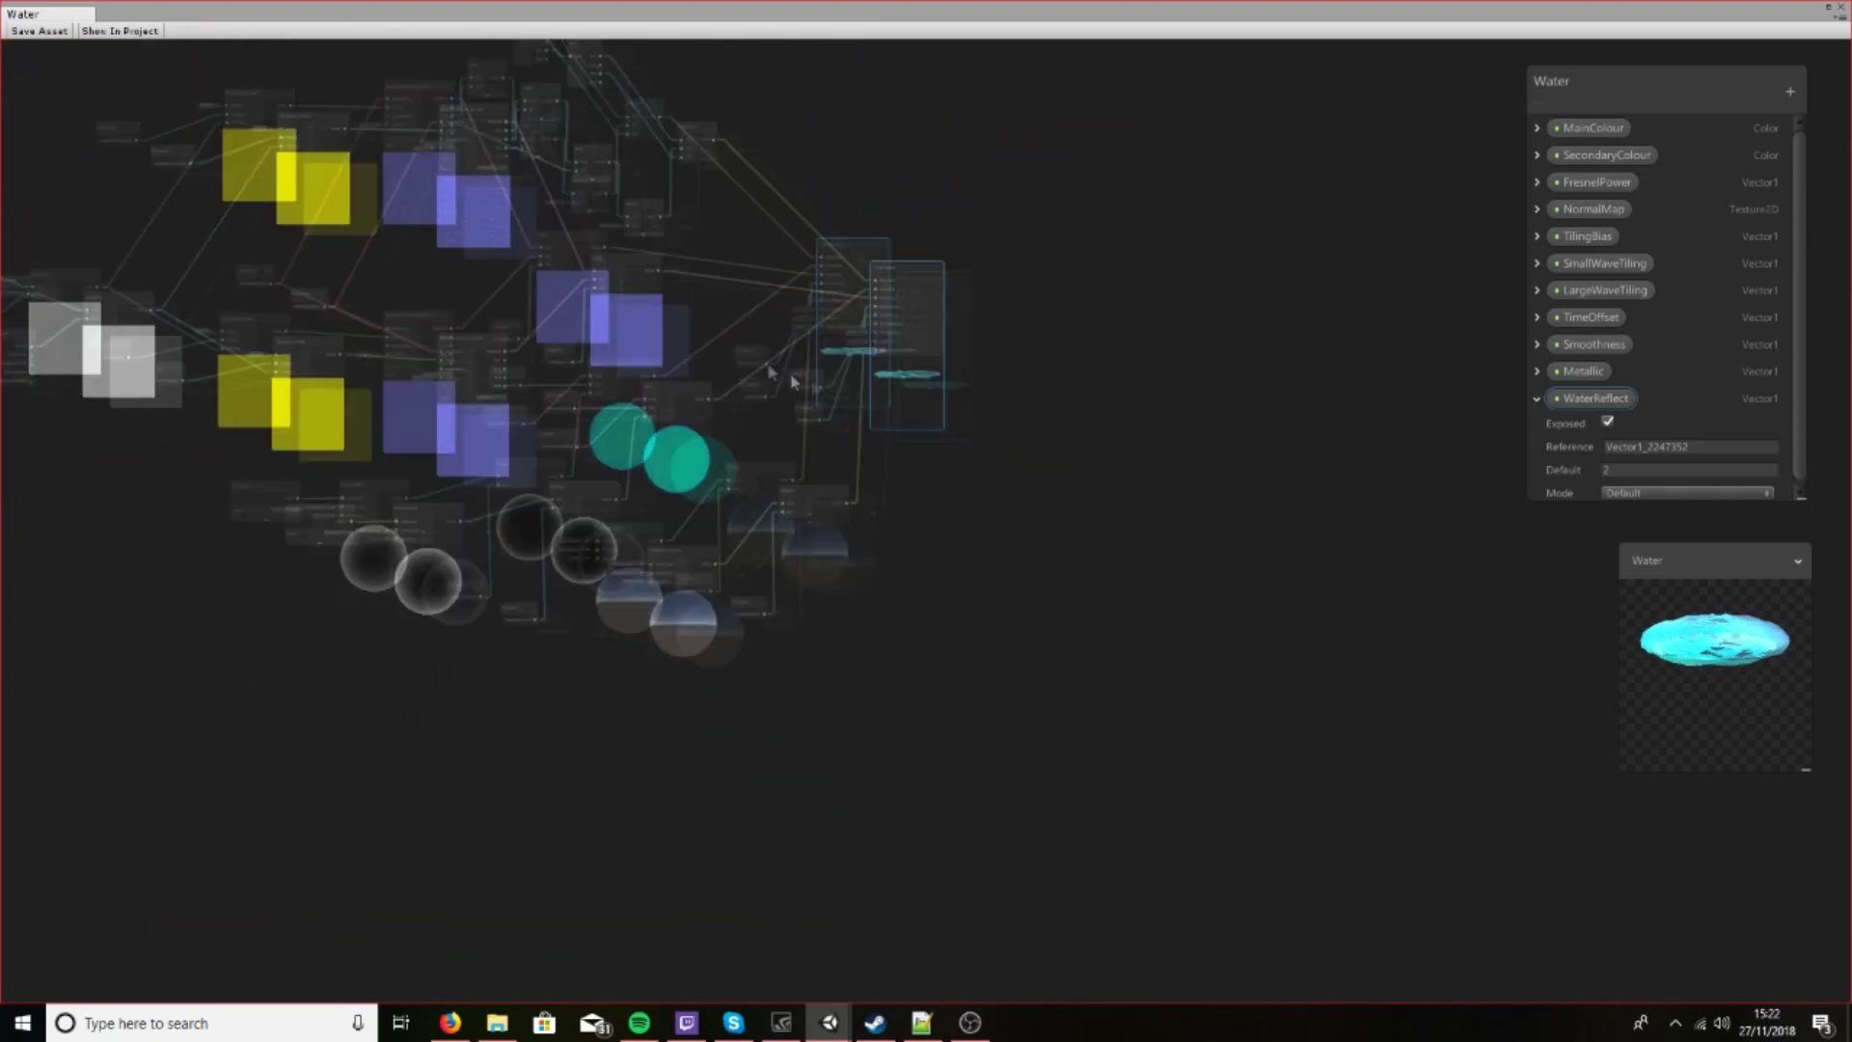
middle_drag(793, 382, 1036, 577)
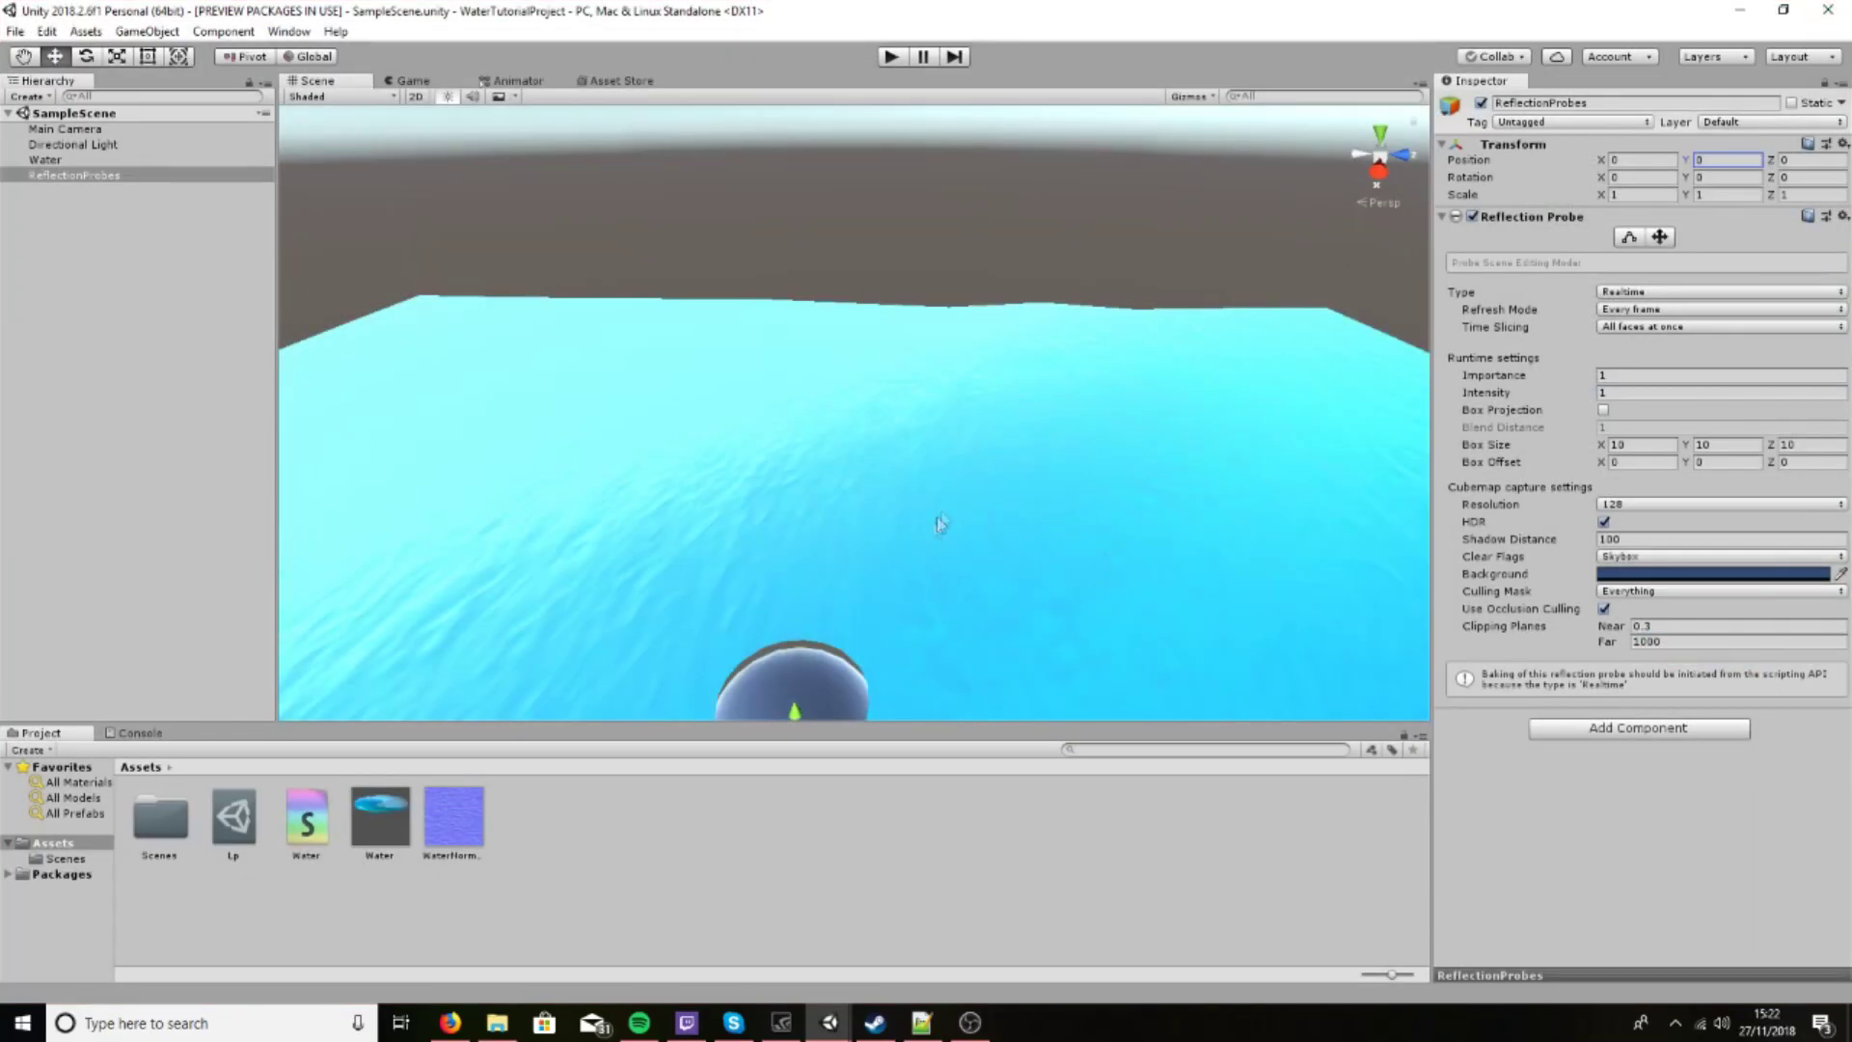
alt+drag(936, 517, 849, 434)
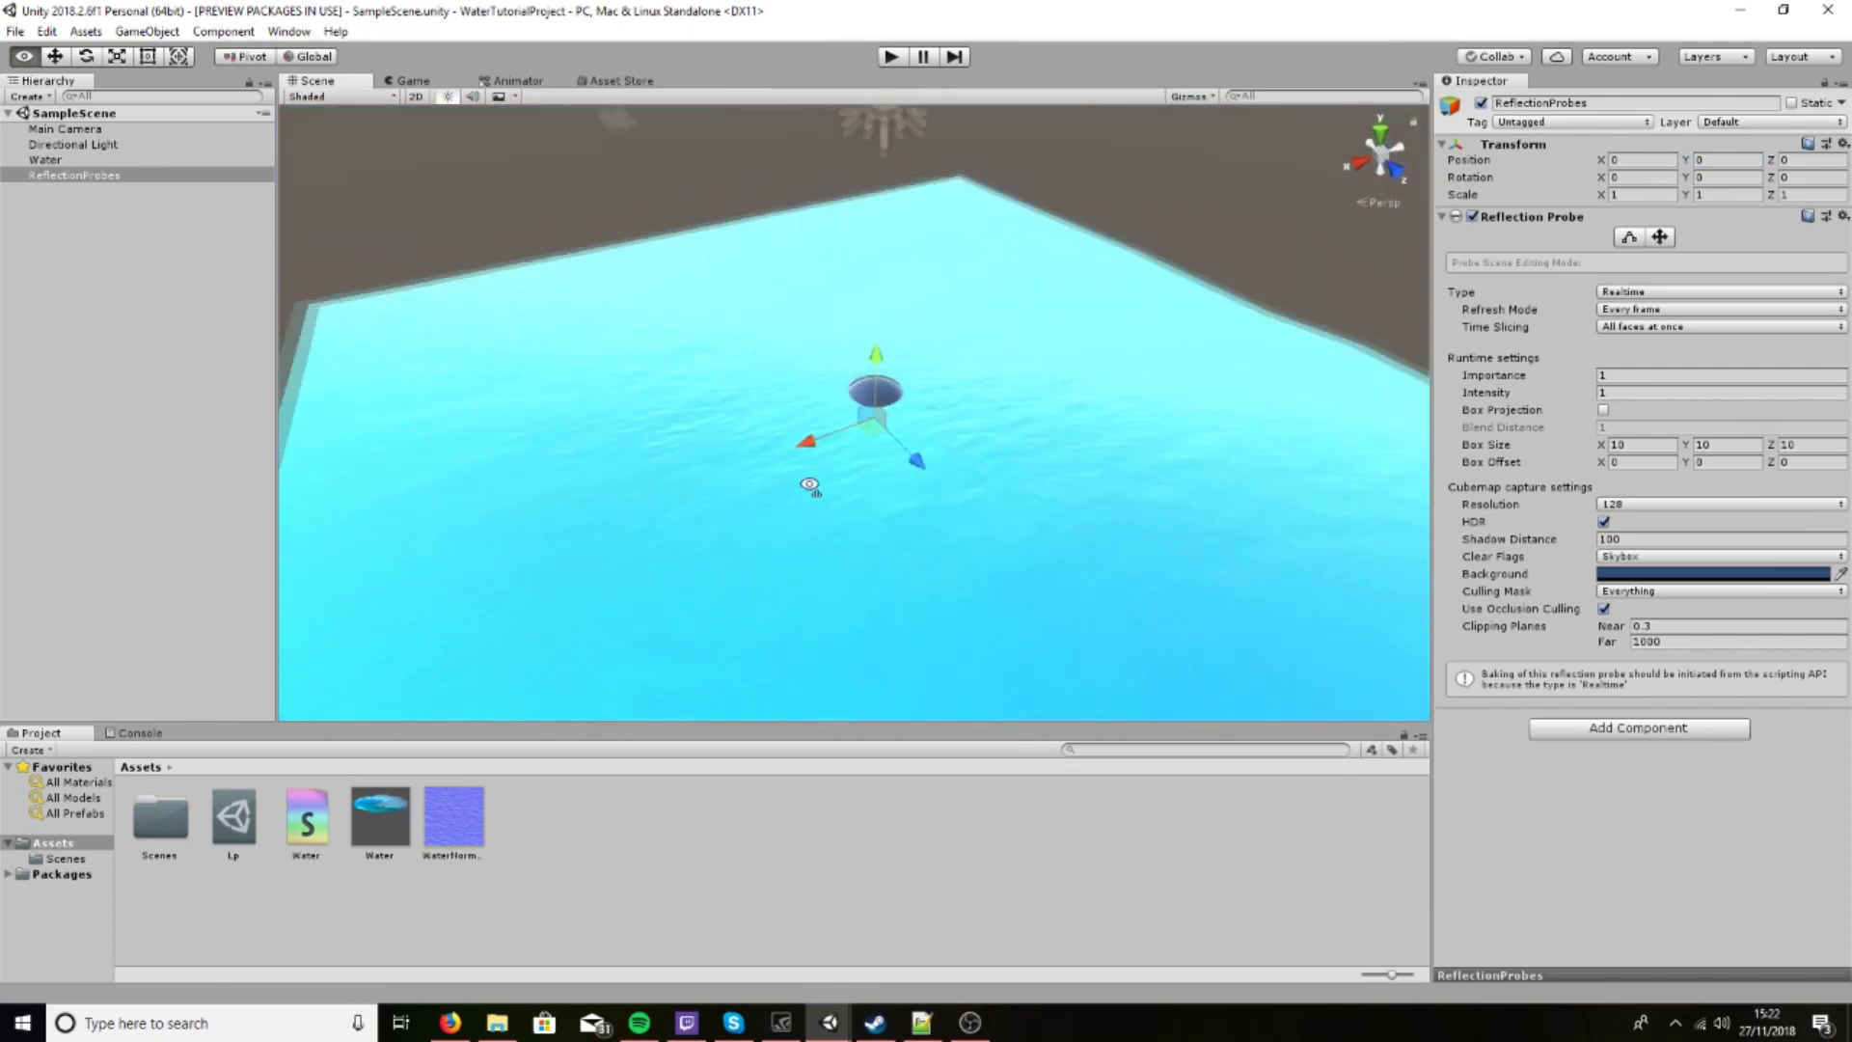
Add a 3D cube to the scene and lift it above the water to a Y position of about 2.25
click(76, 234)
right_click(118, 241)
mouse_move(193, 423)
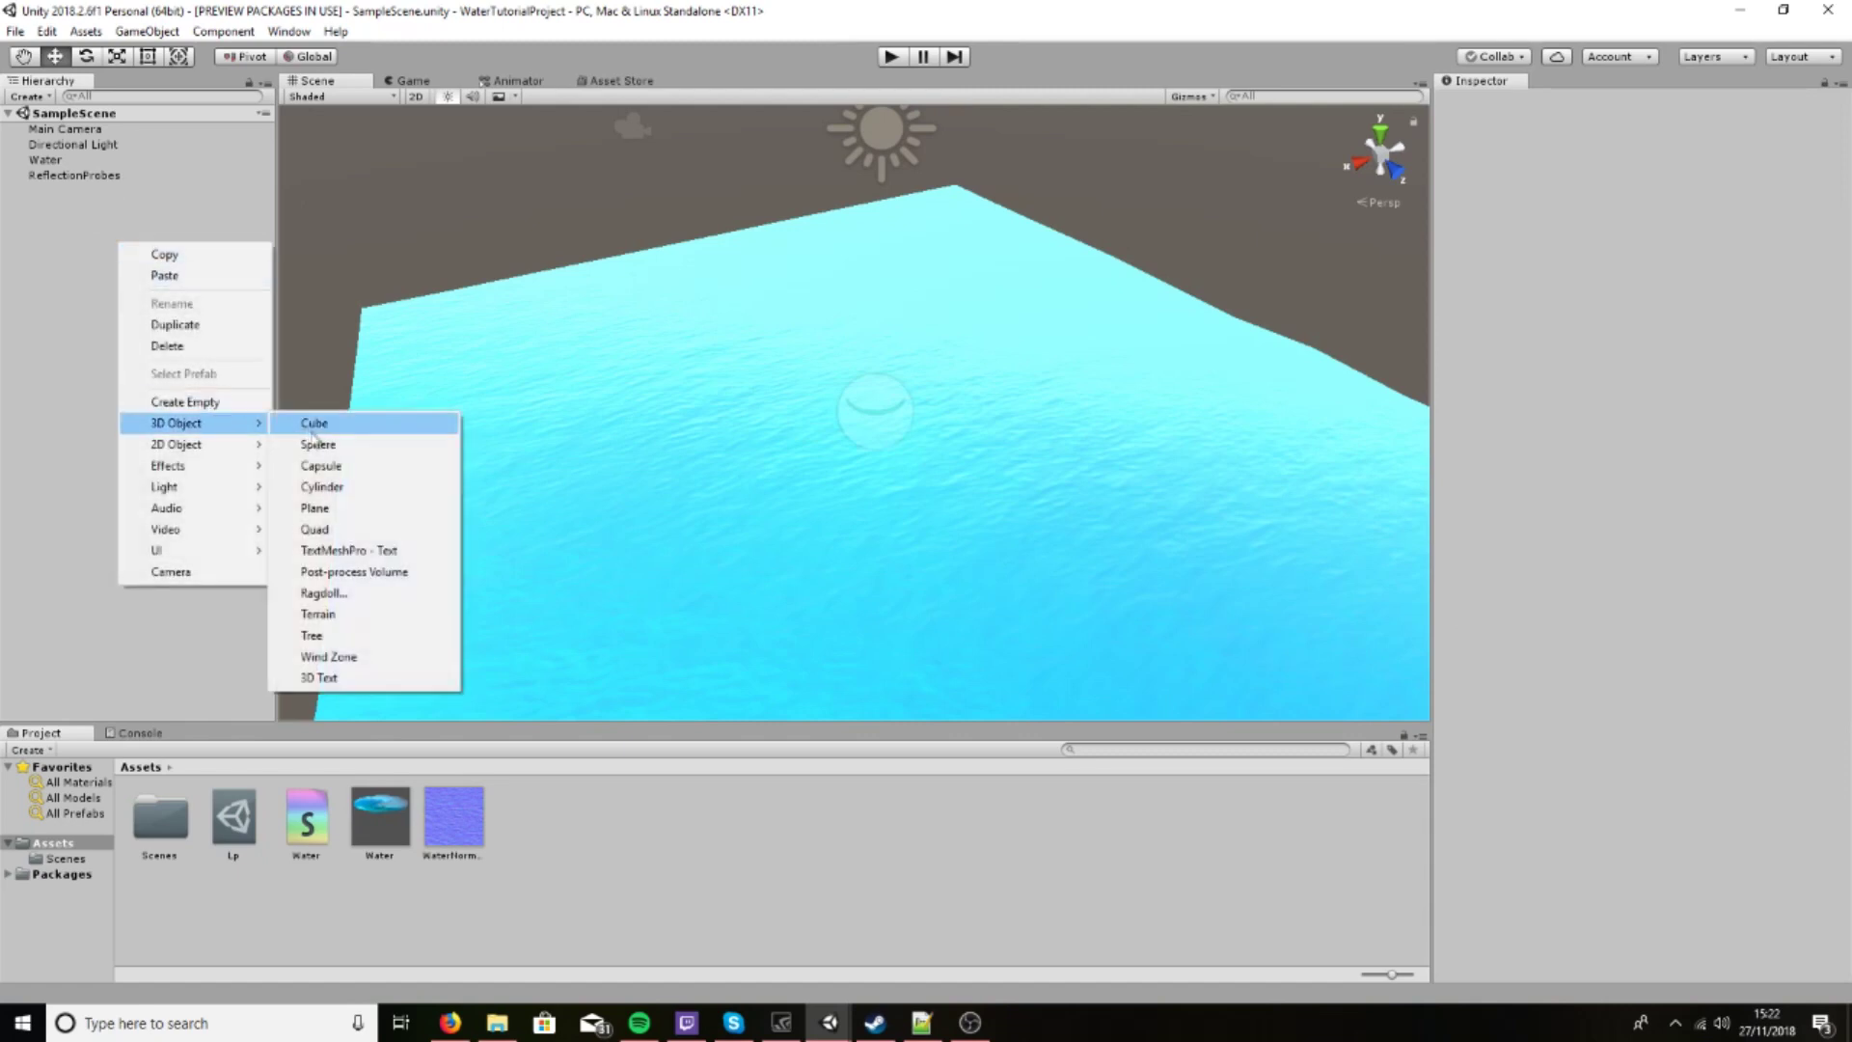
click(314, 424)
drag(851, 372, 873, 164)
key(f)
alt+drag(1109, 232, 1129, 500)
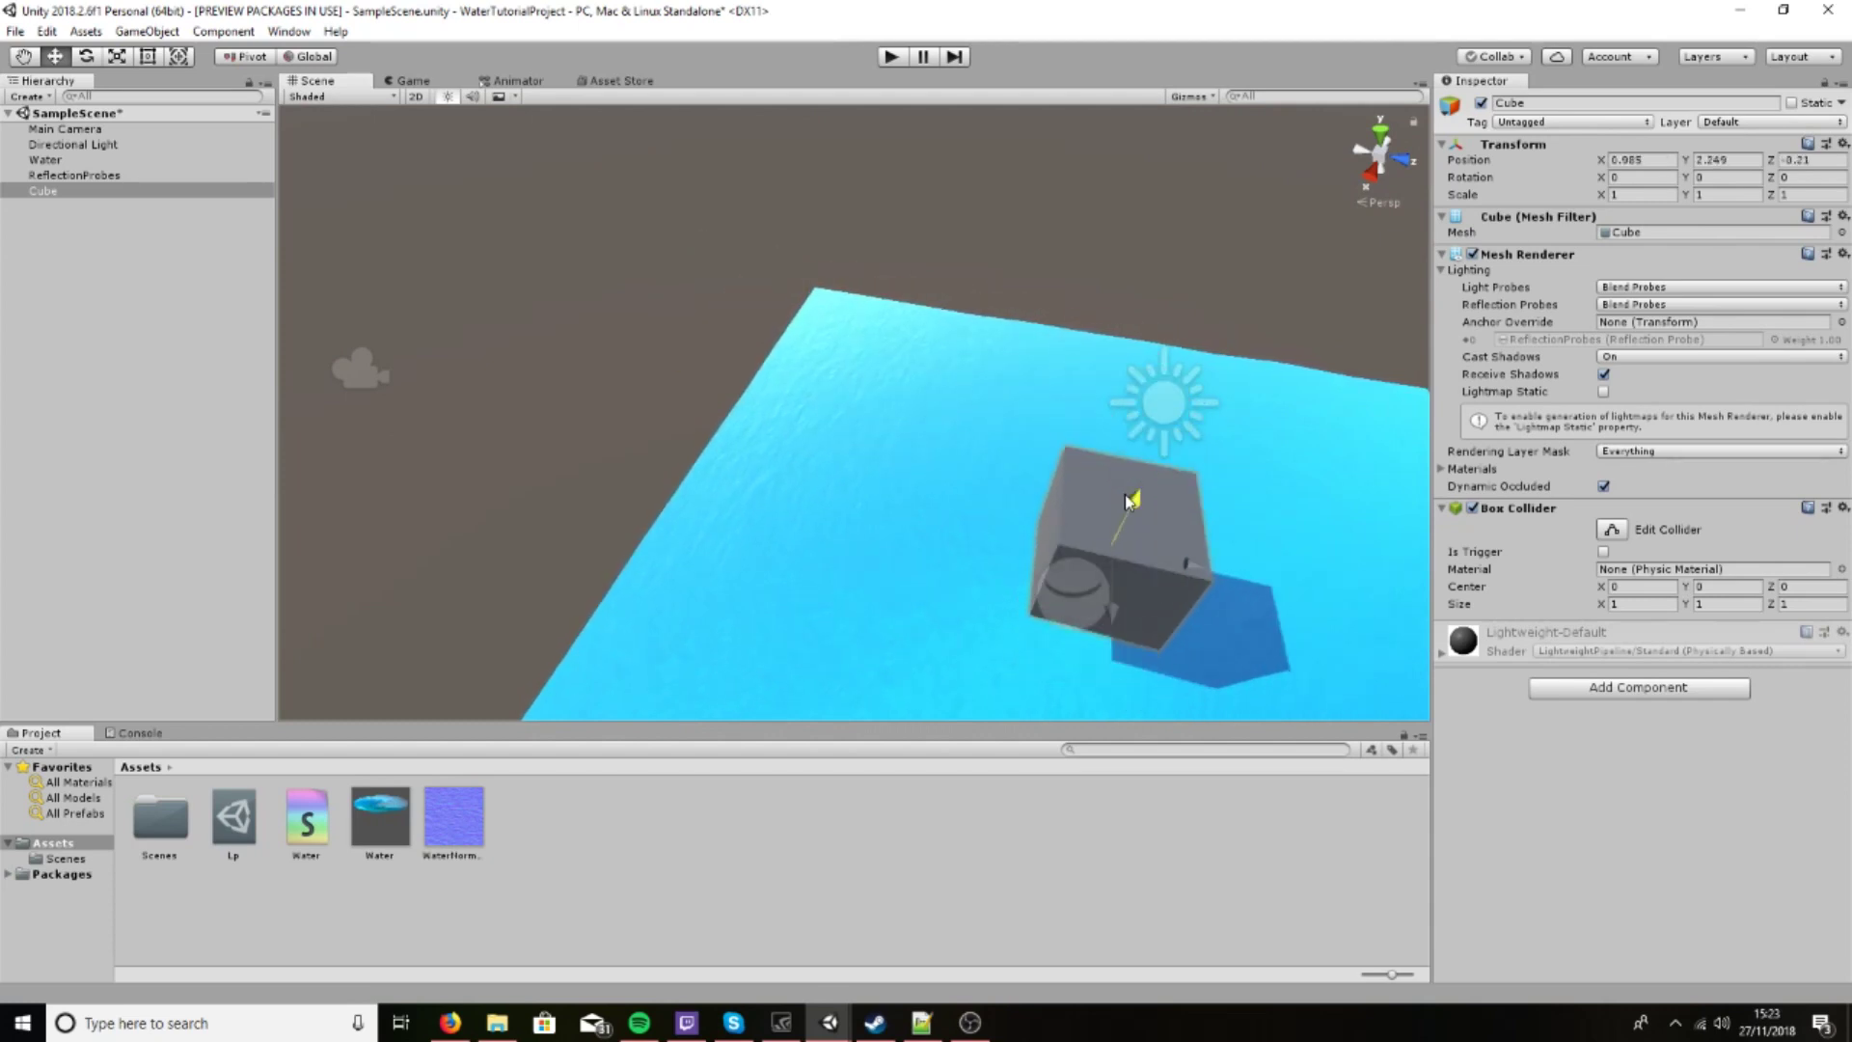
Raise the cube further above the water to a Y position of about 3.19 and frame it together with the water
click(357, 371)
alt+drag(420, 381, 675, 446)
drag(386, 536, 1357, 358)
click(1389, 466)
key(f)
alt+drag(819, 256, 665, 280)
scroll(665, 279, down, 5)
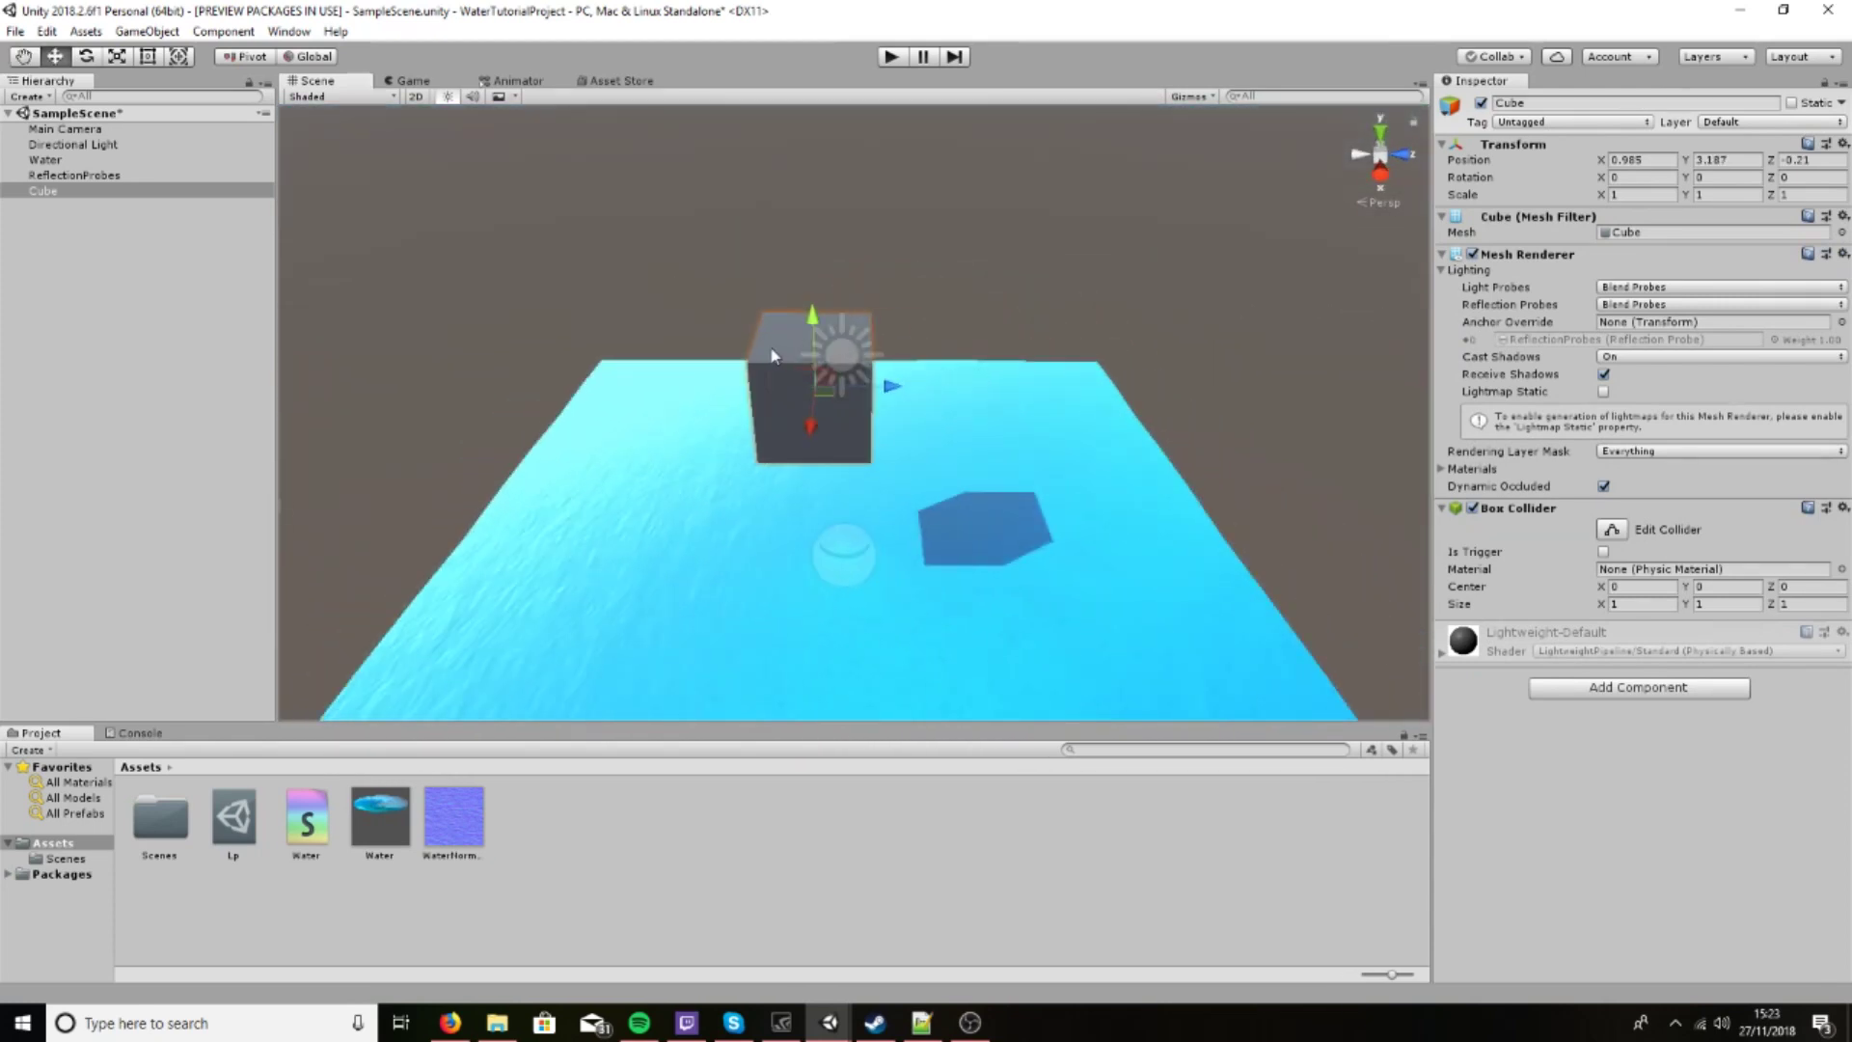
Delete the cube from the scene and save the scene
key(Delete)
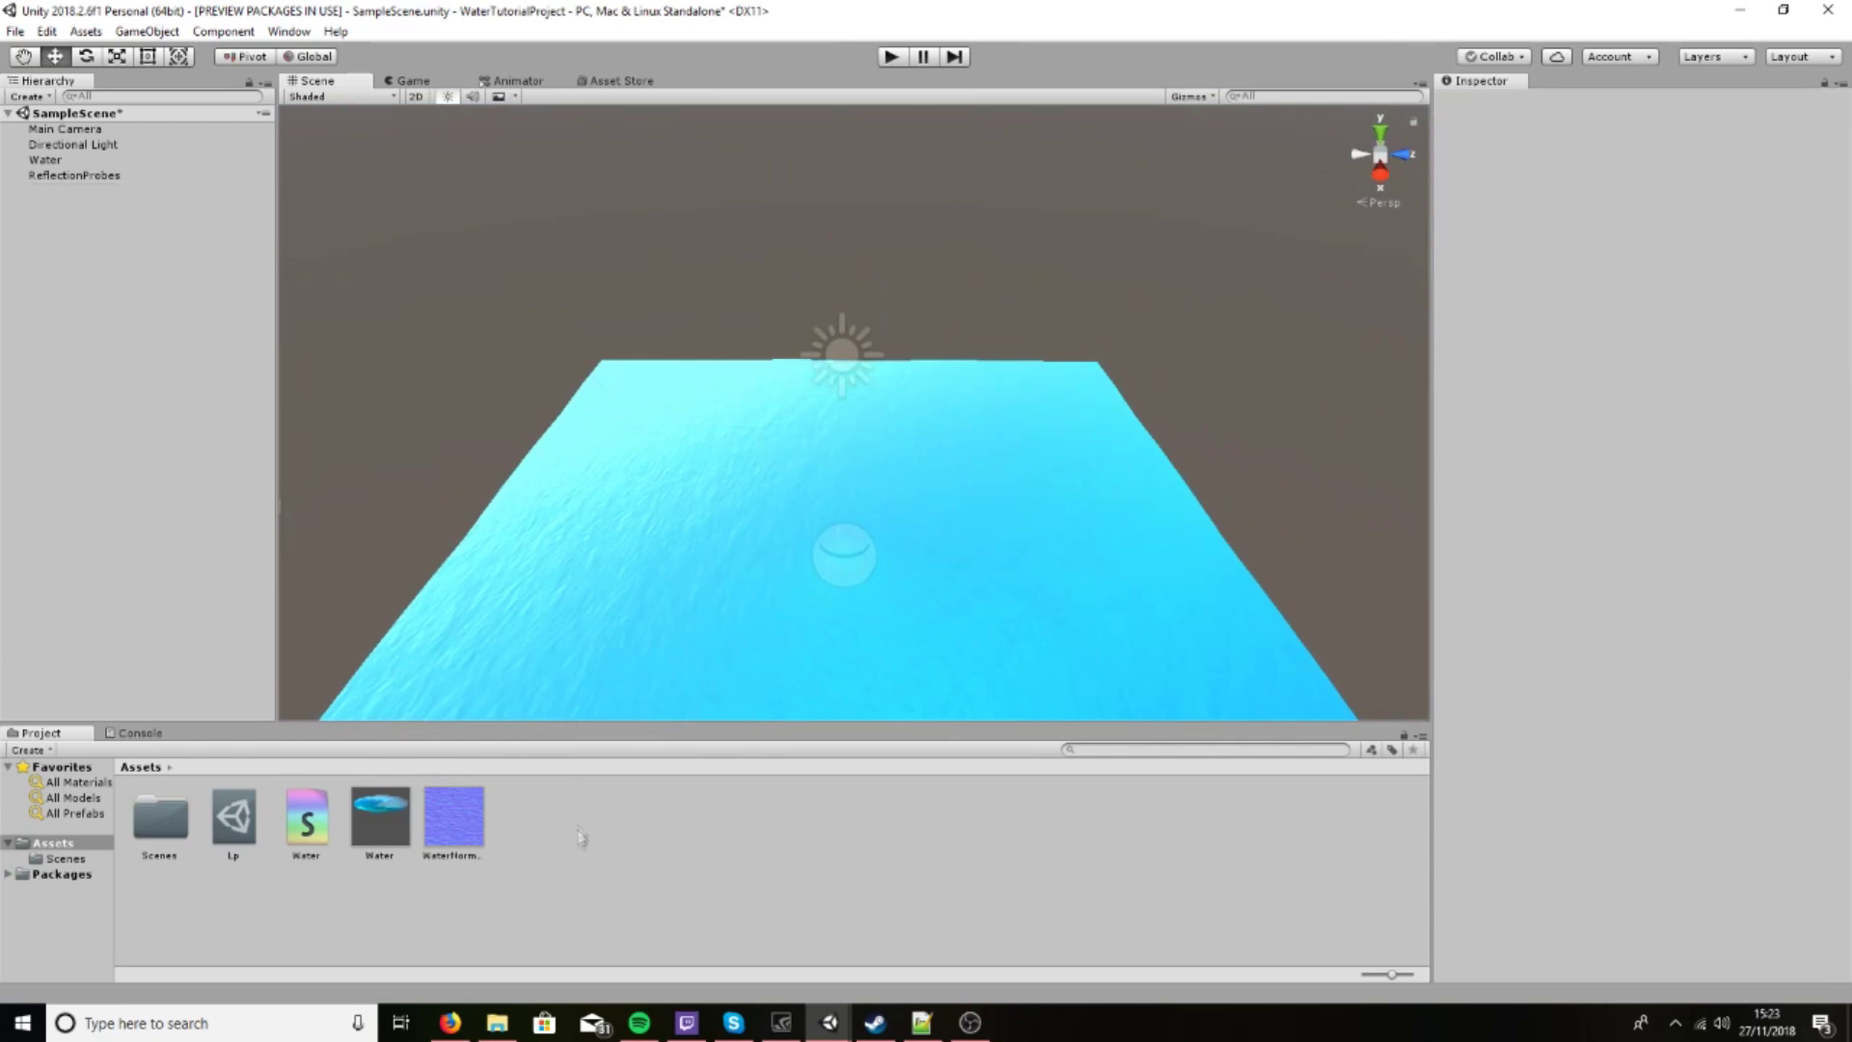
key(ctrl+s)
Create a C# script named FollowCamProbe in the Assets folder and open it in Visual Studio
right_click(563, 839)
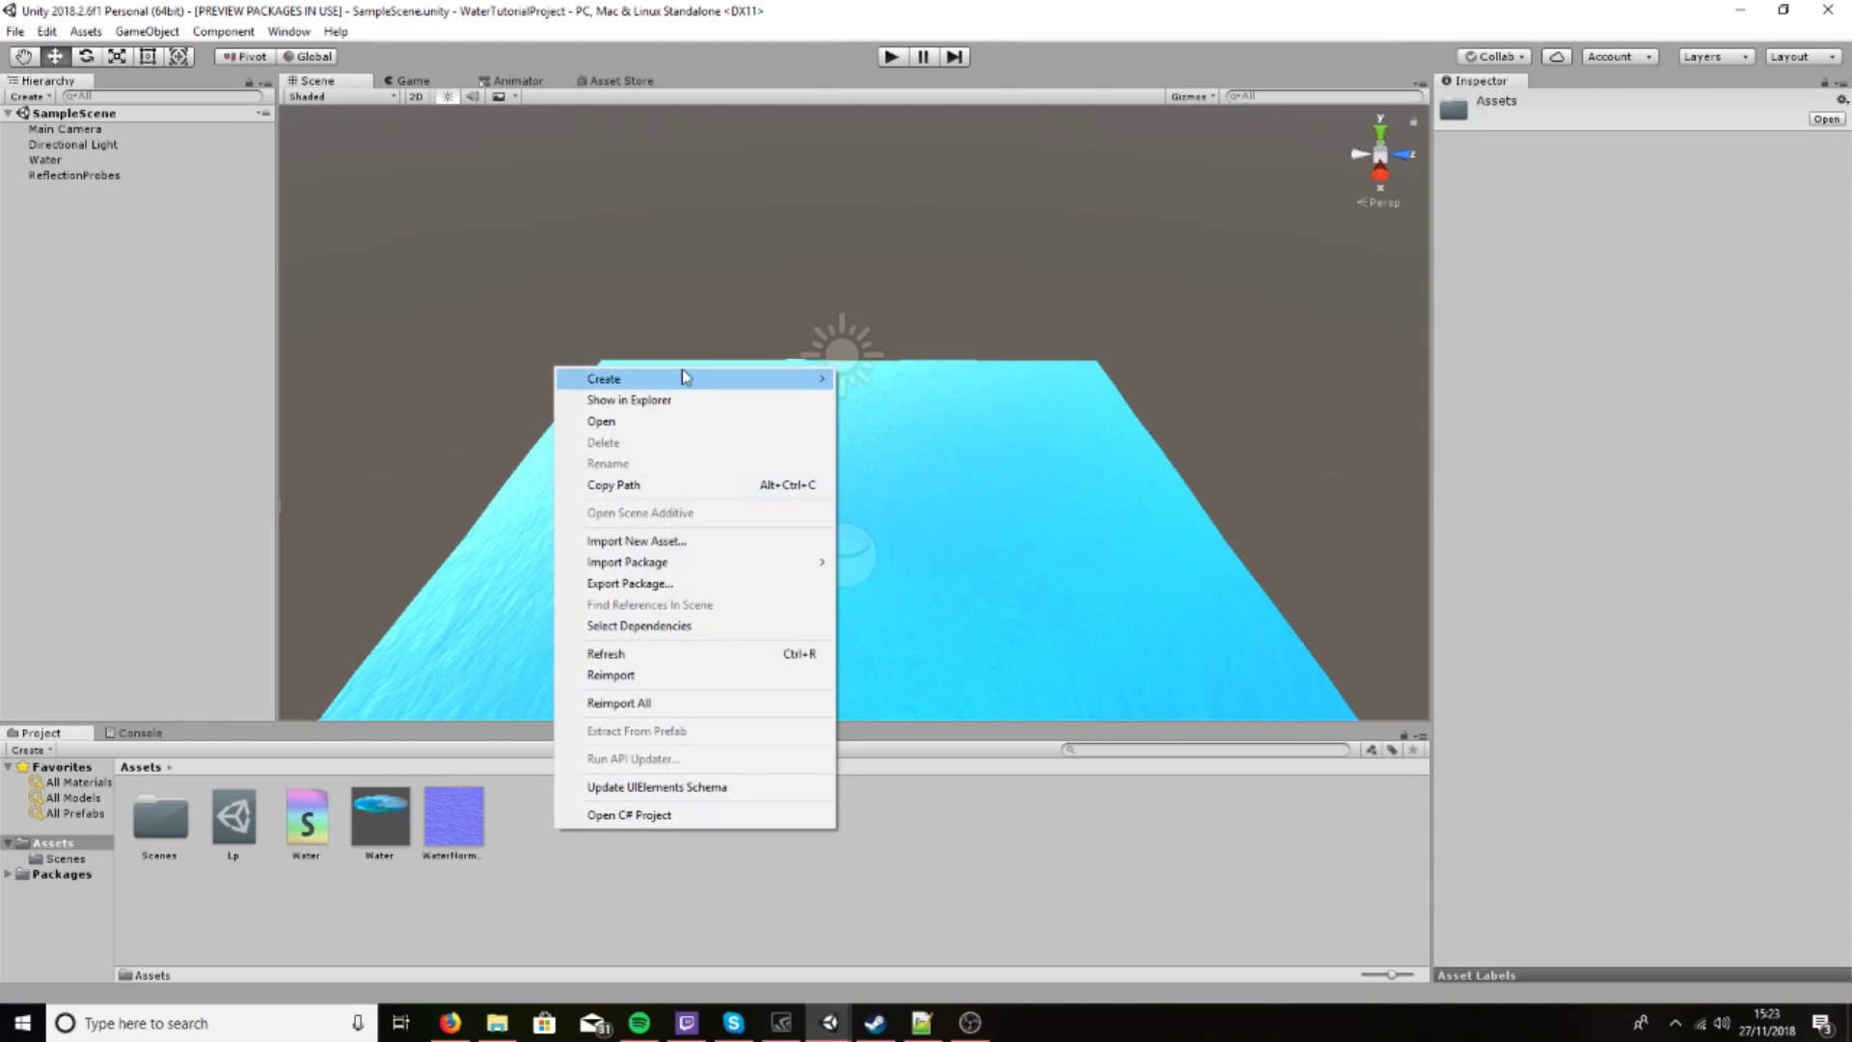
mouse_move(679, 371)
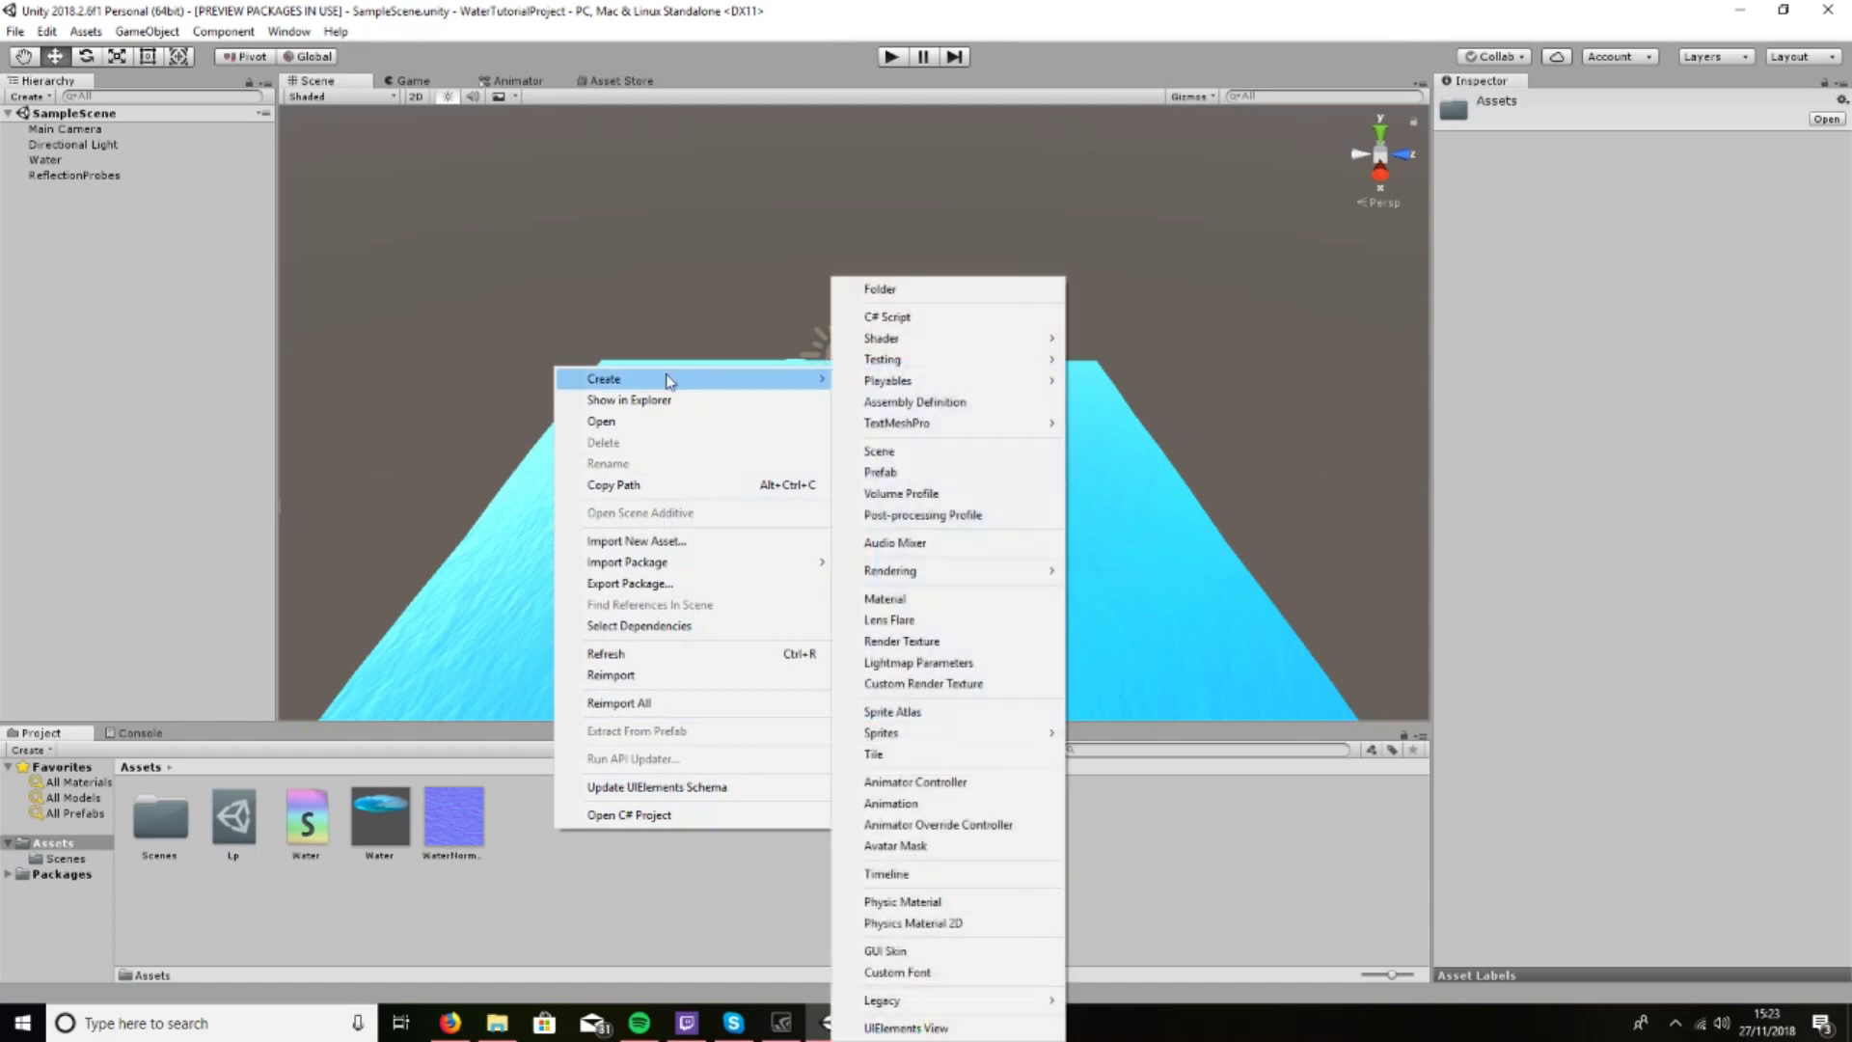
click(930, 318)
key(BackSpace)
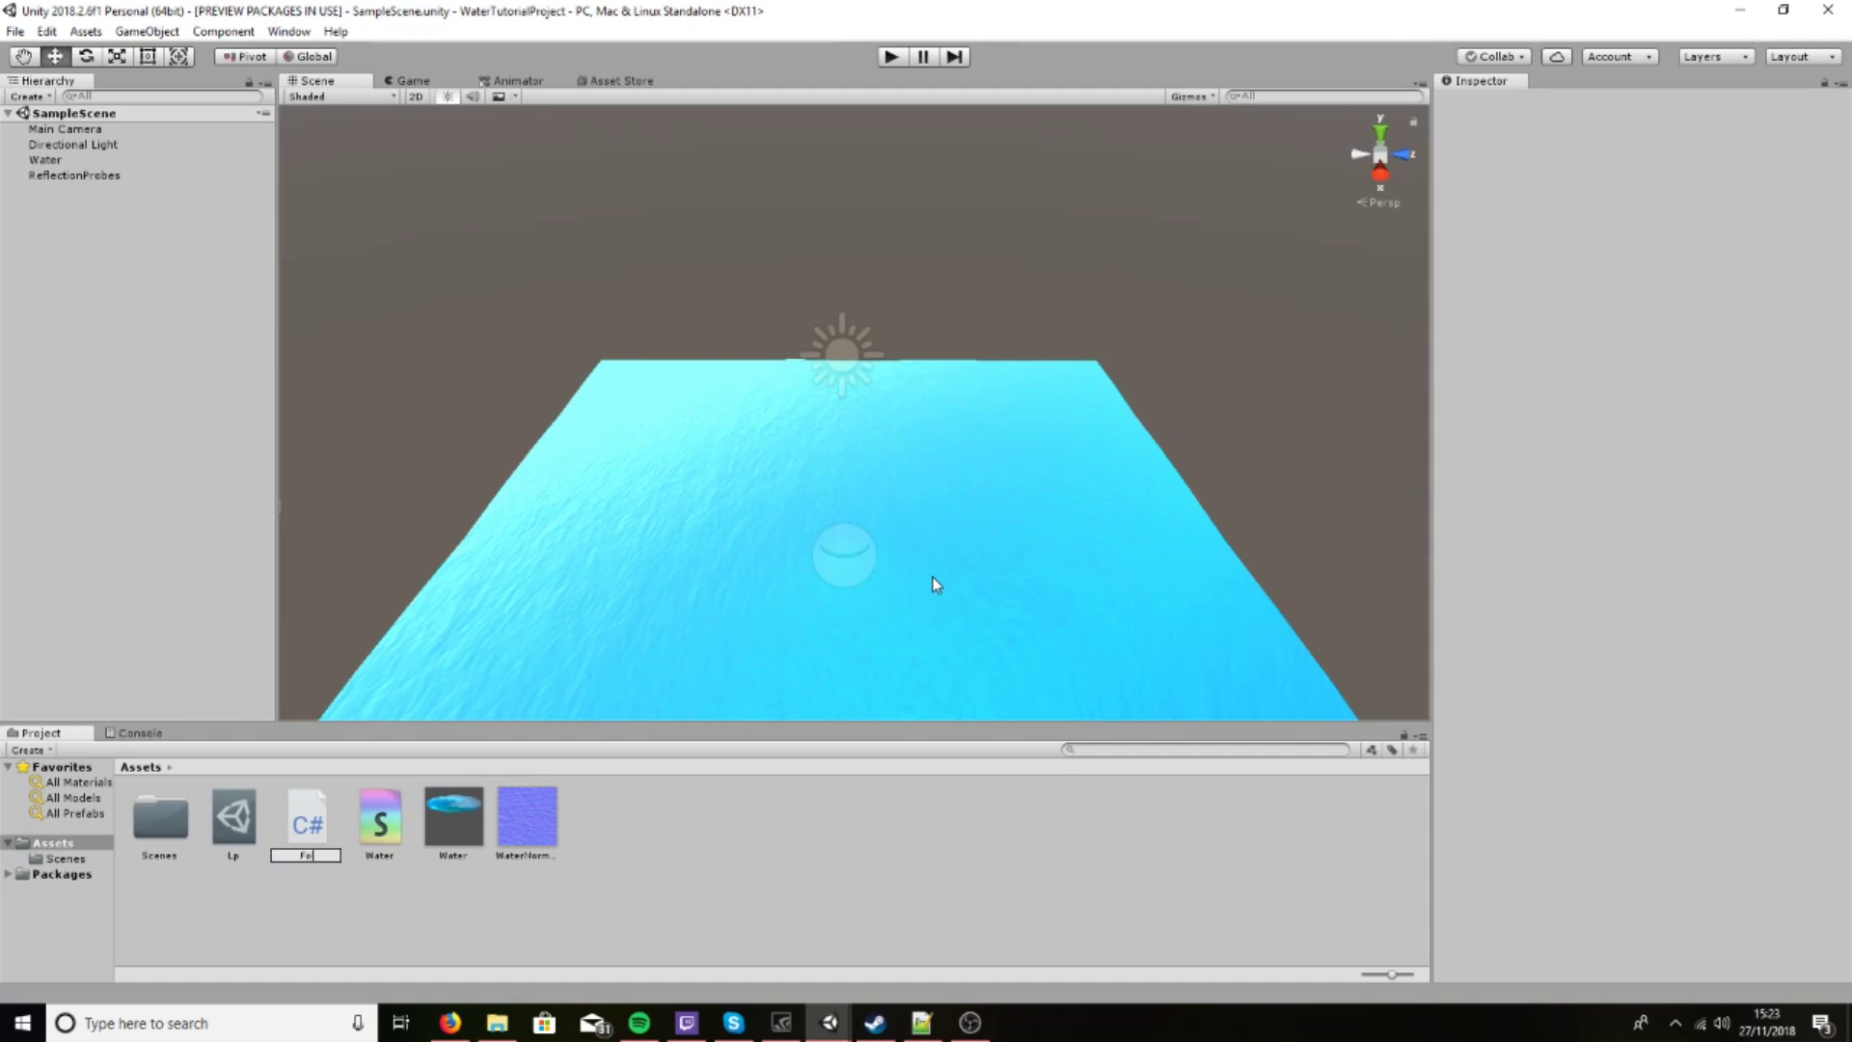
text(FollowCam)
text(Pl)
key(Return)
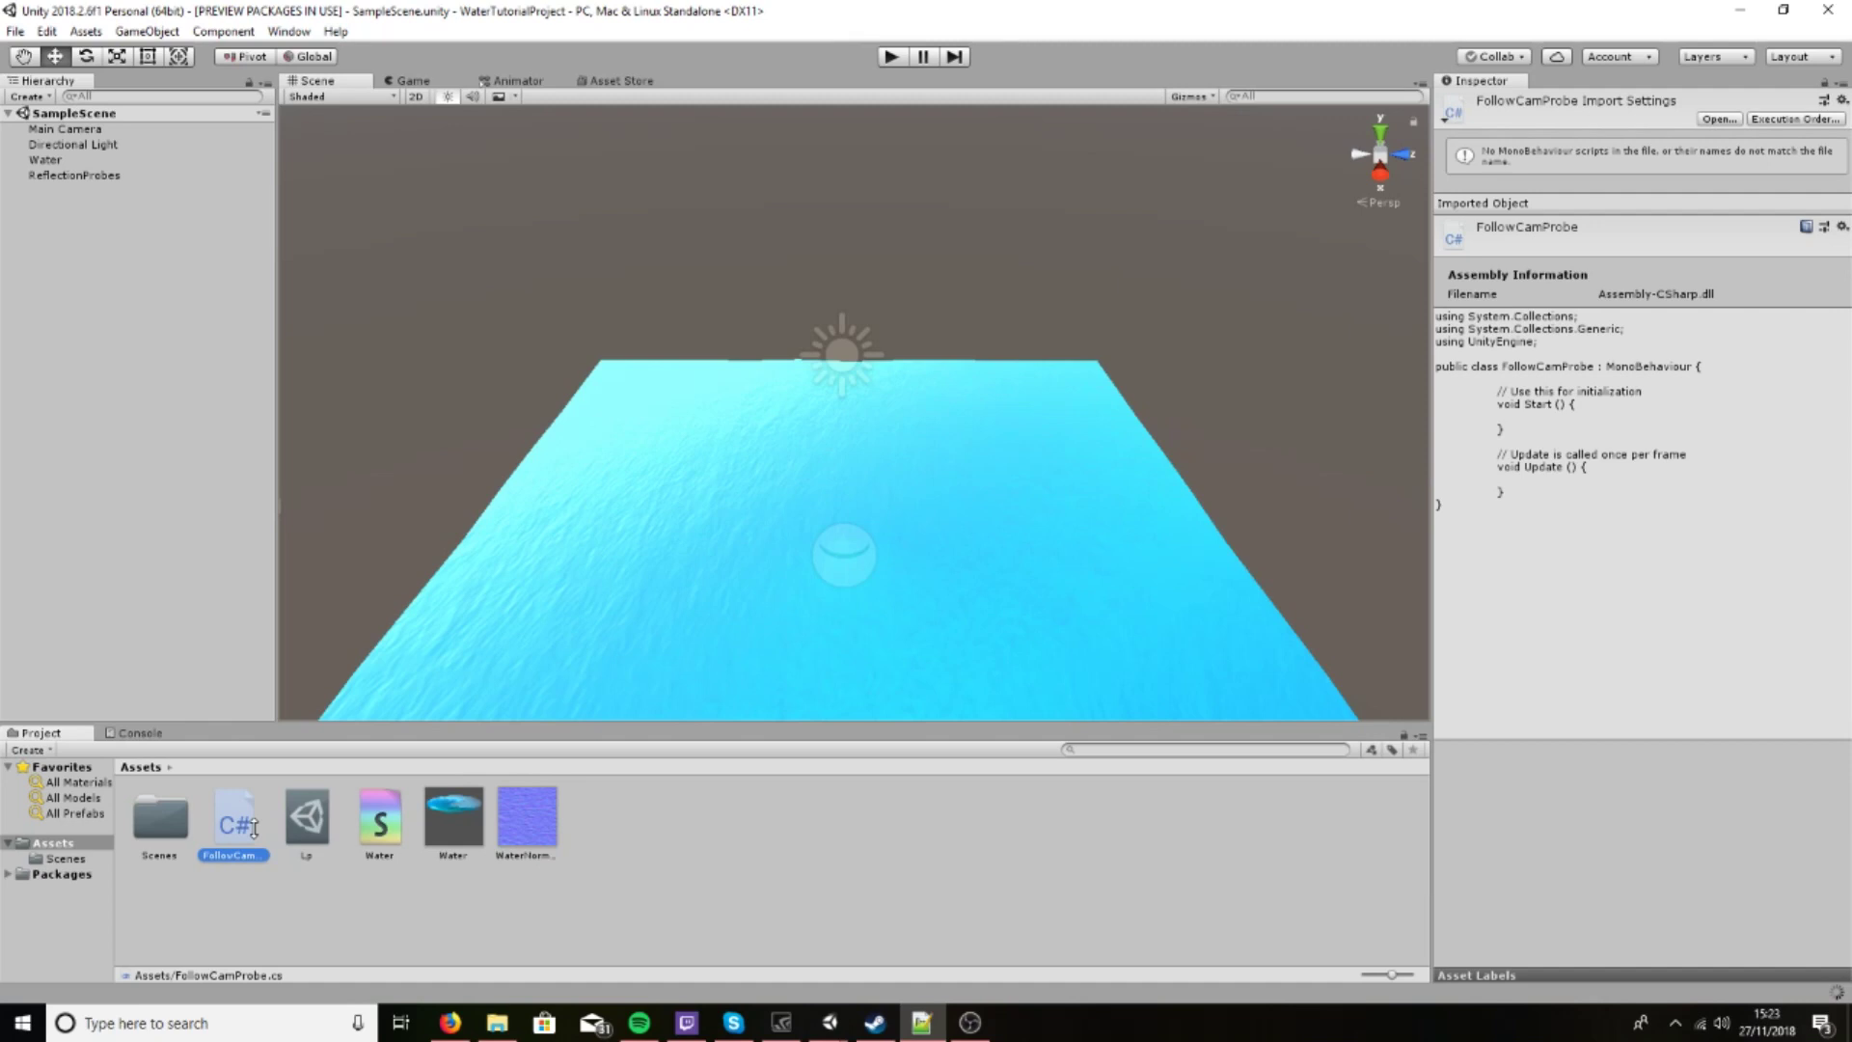
click(240, 870)
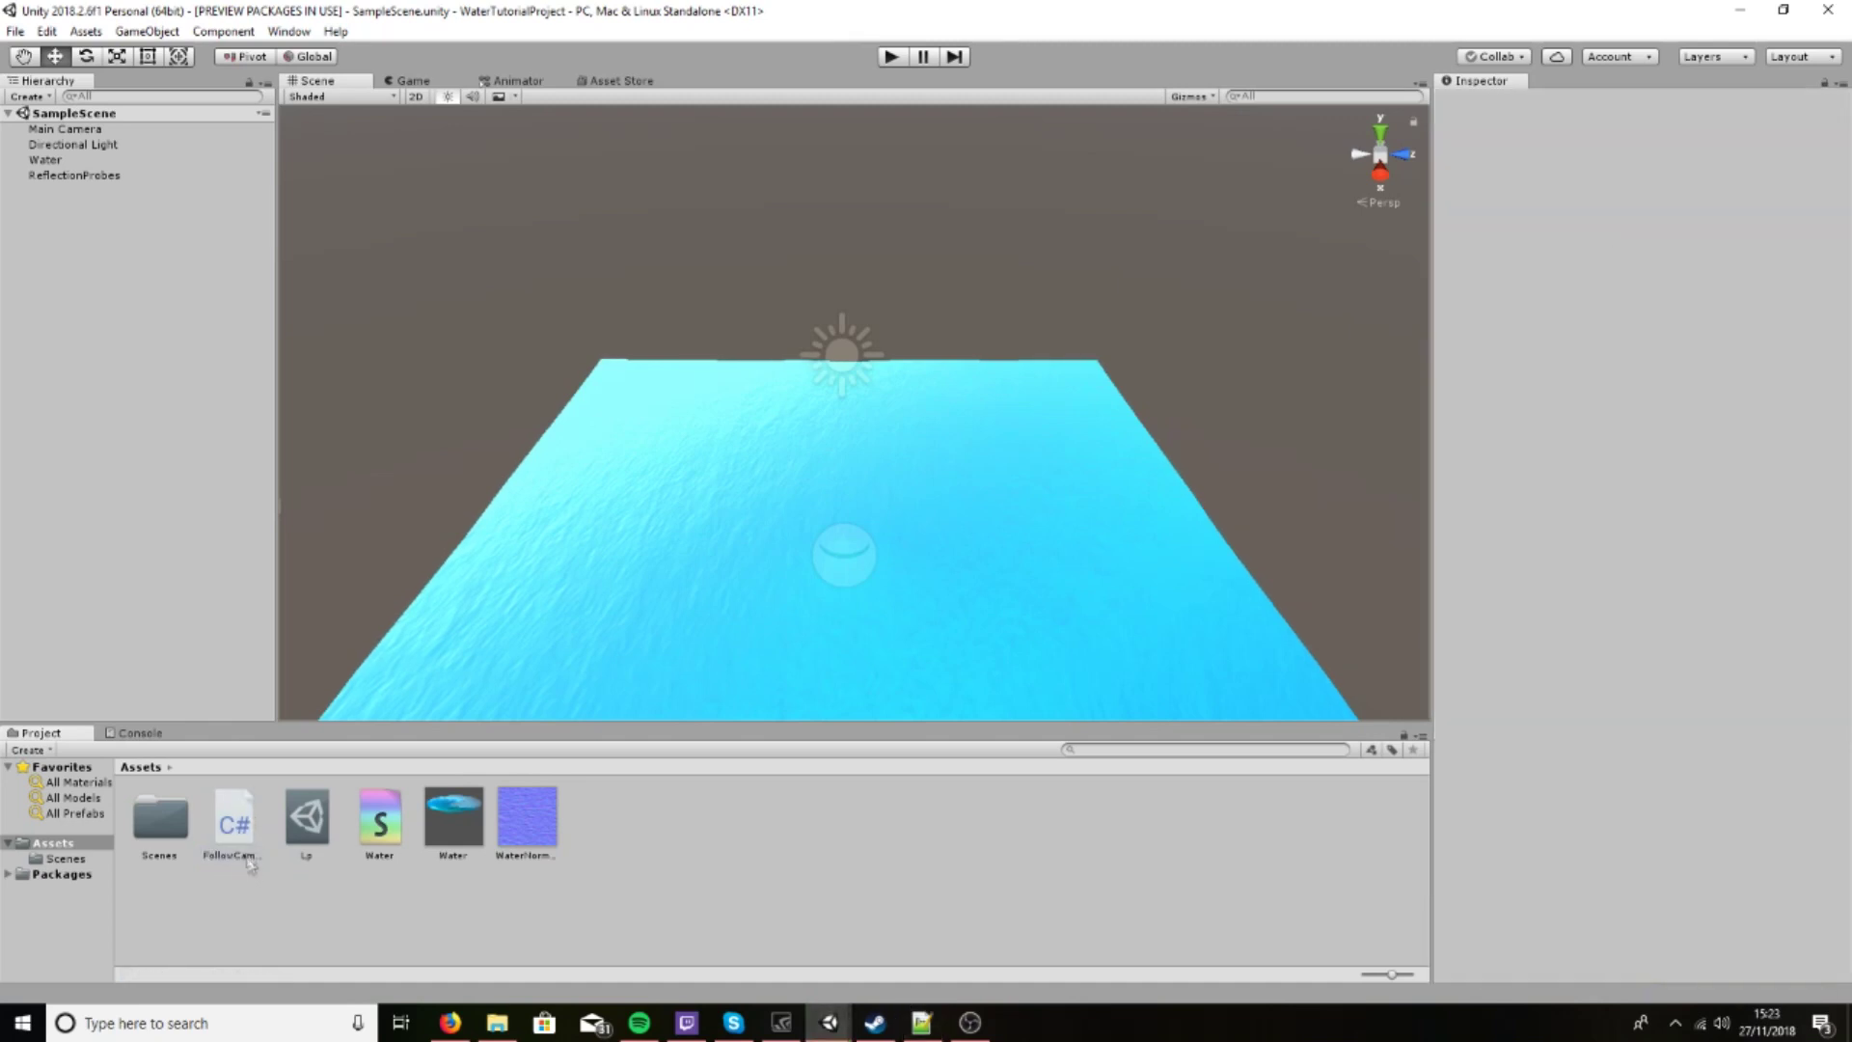
double_click(240, 832)
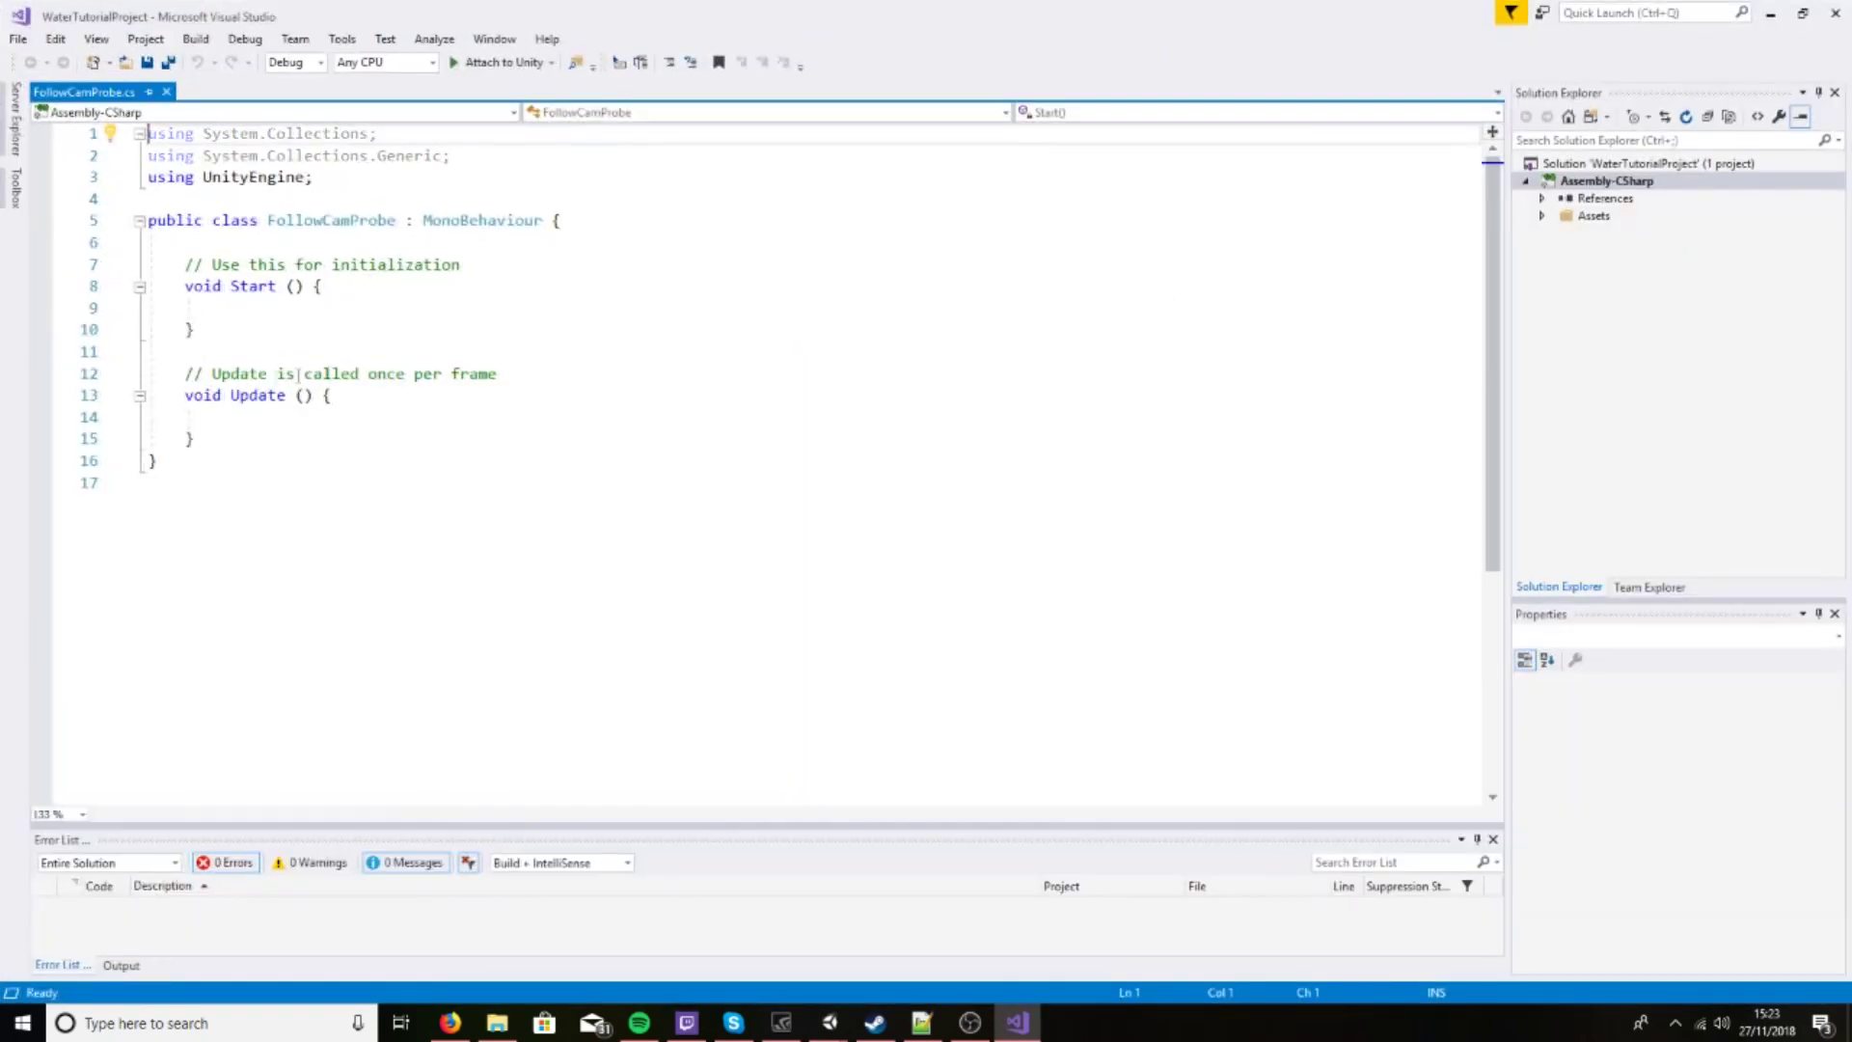
Remove the Start method and its comment from the FollowCamProbe class and save the script
click(222, 426)
key(shift+Up)
key(shift+Up)
key(shift+Up)
key(shift+Up)
key(shift+Up)
key(shift+Up)
drag(222, 434, 185, 264)
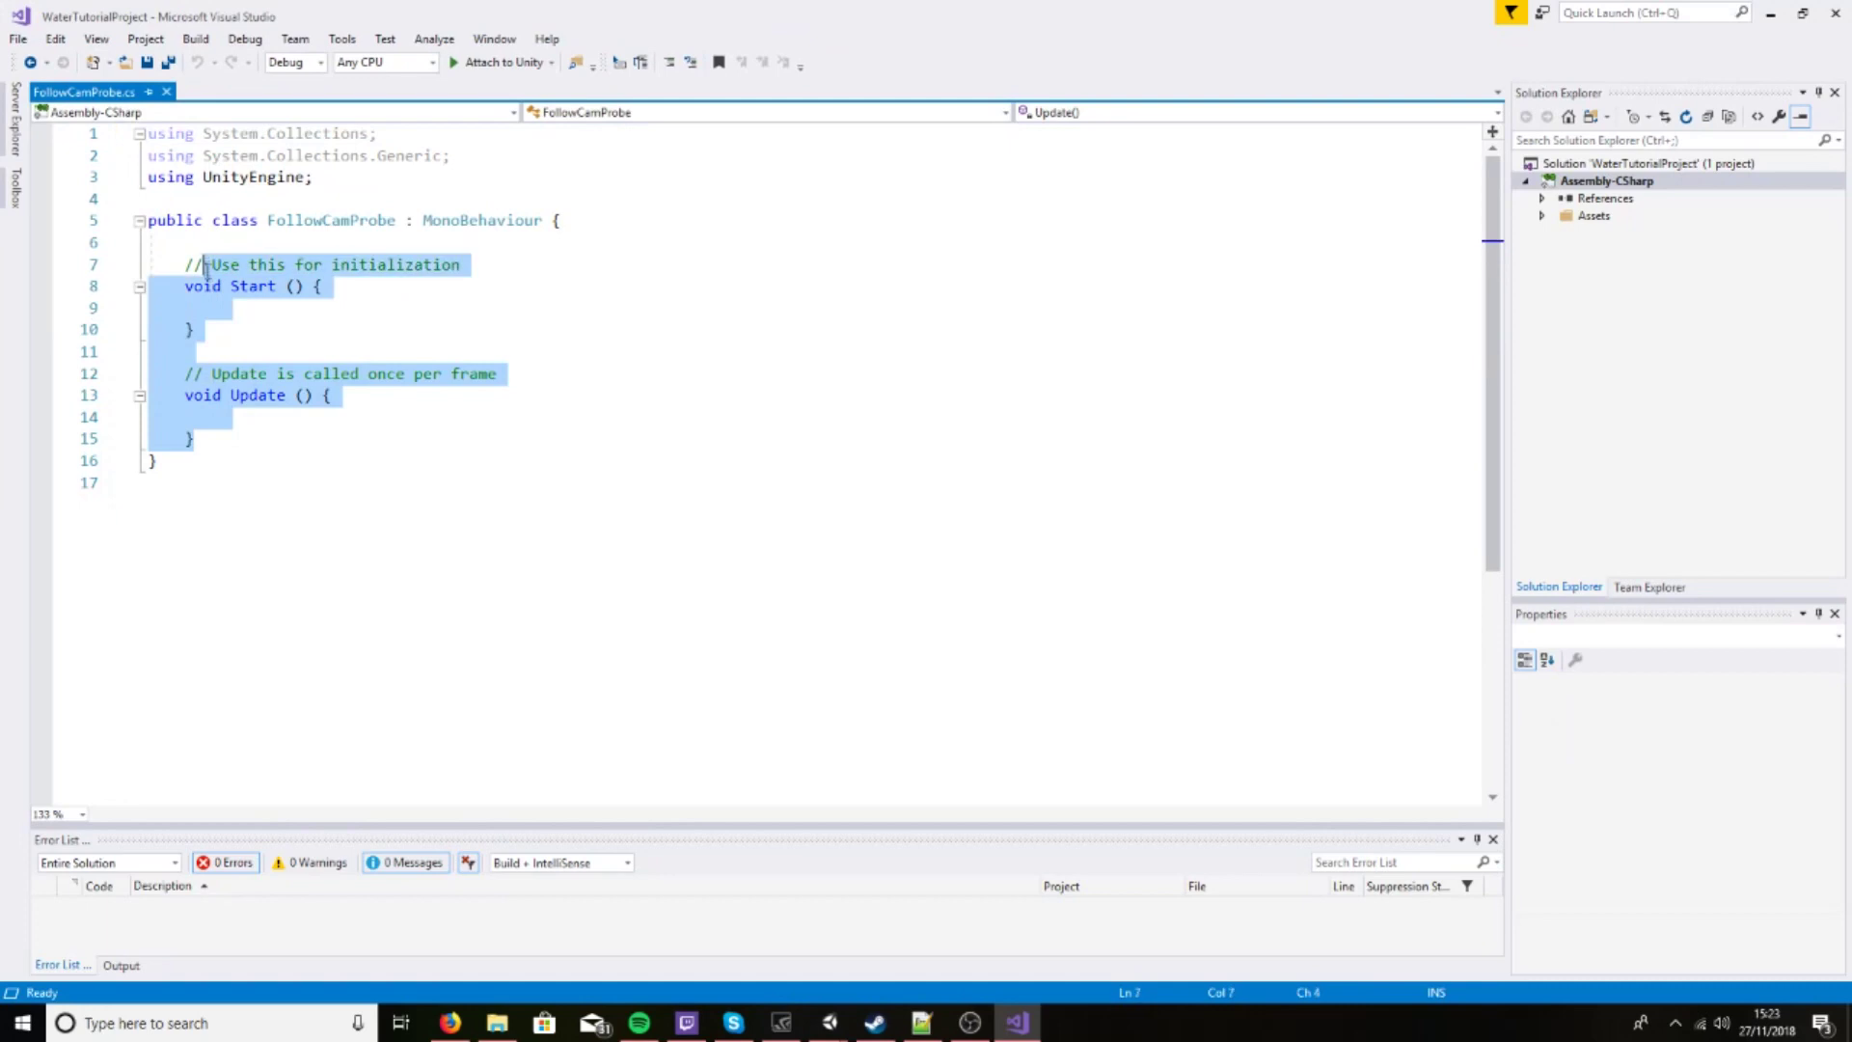
drag(198, 331, 185, 264)
key(Delete)
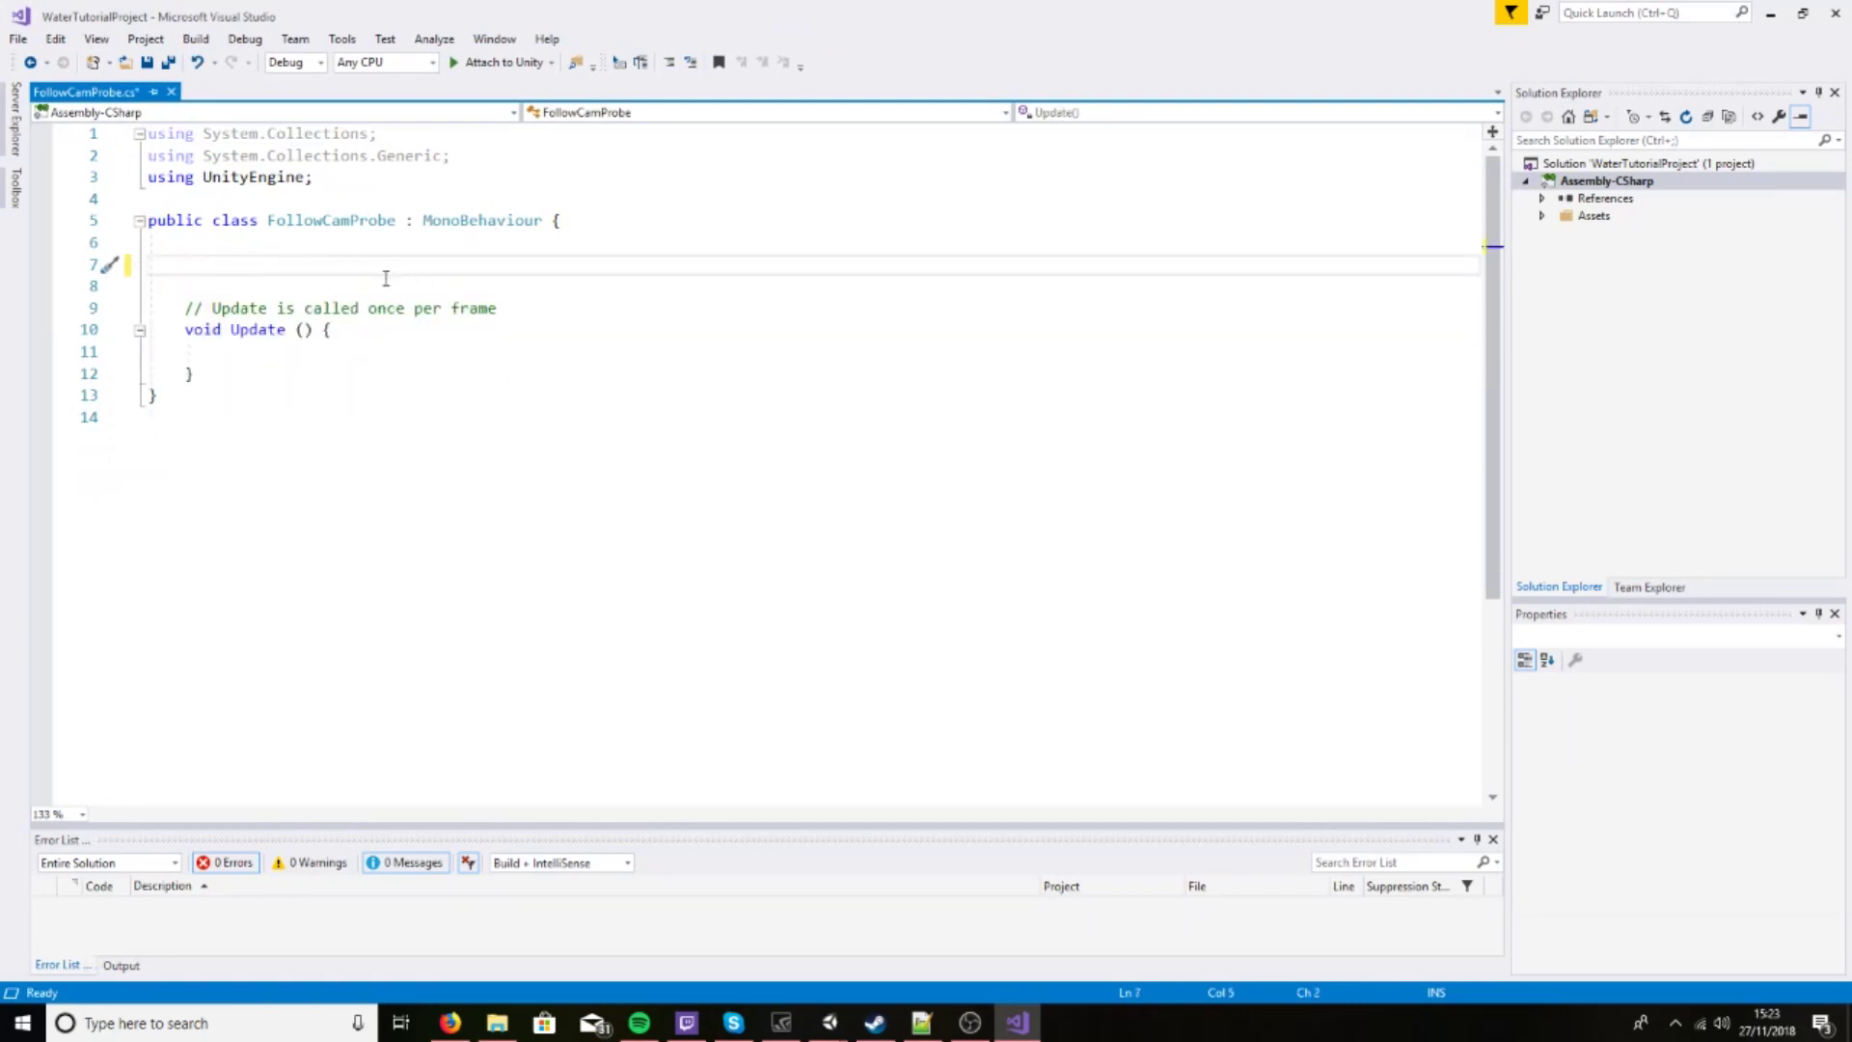
key(ctrl+s)
Declare a ReflectionProbe field named probe at the start of the class, followed by blank lines
text(ReflectionProbe )
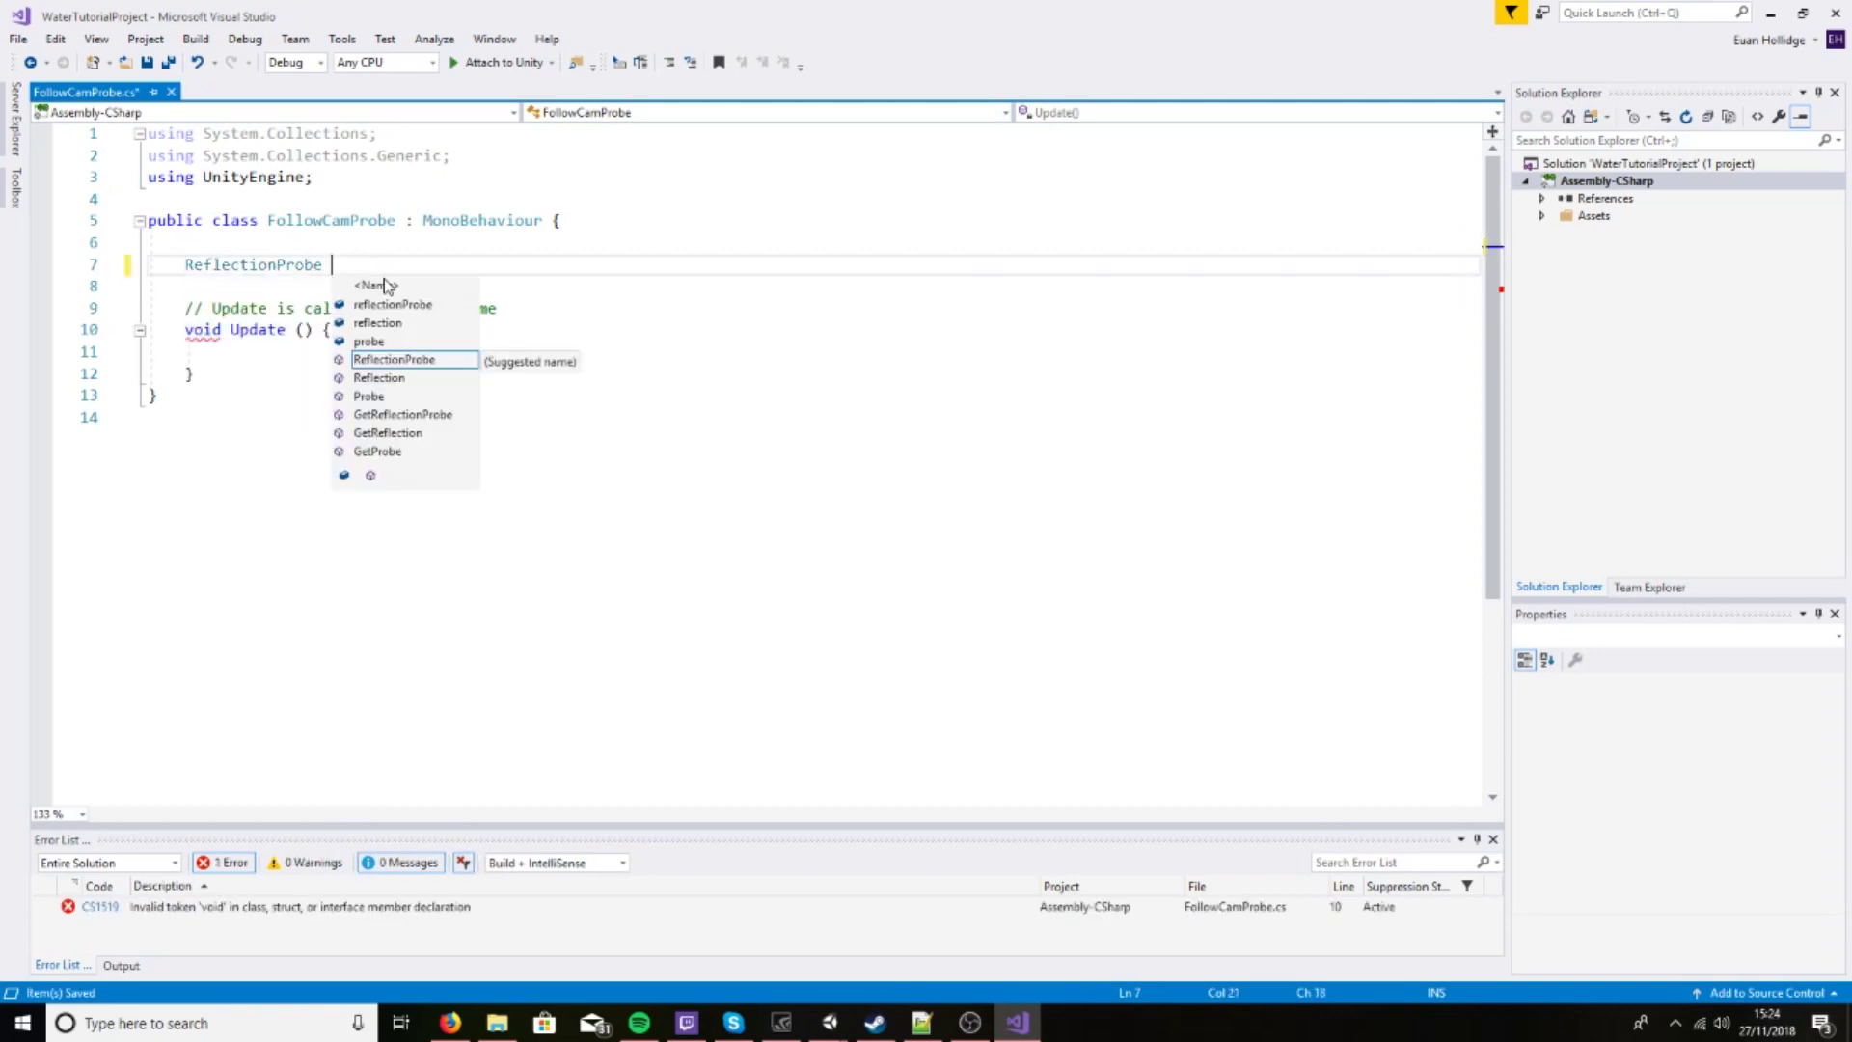
text(probe;)
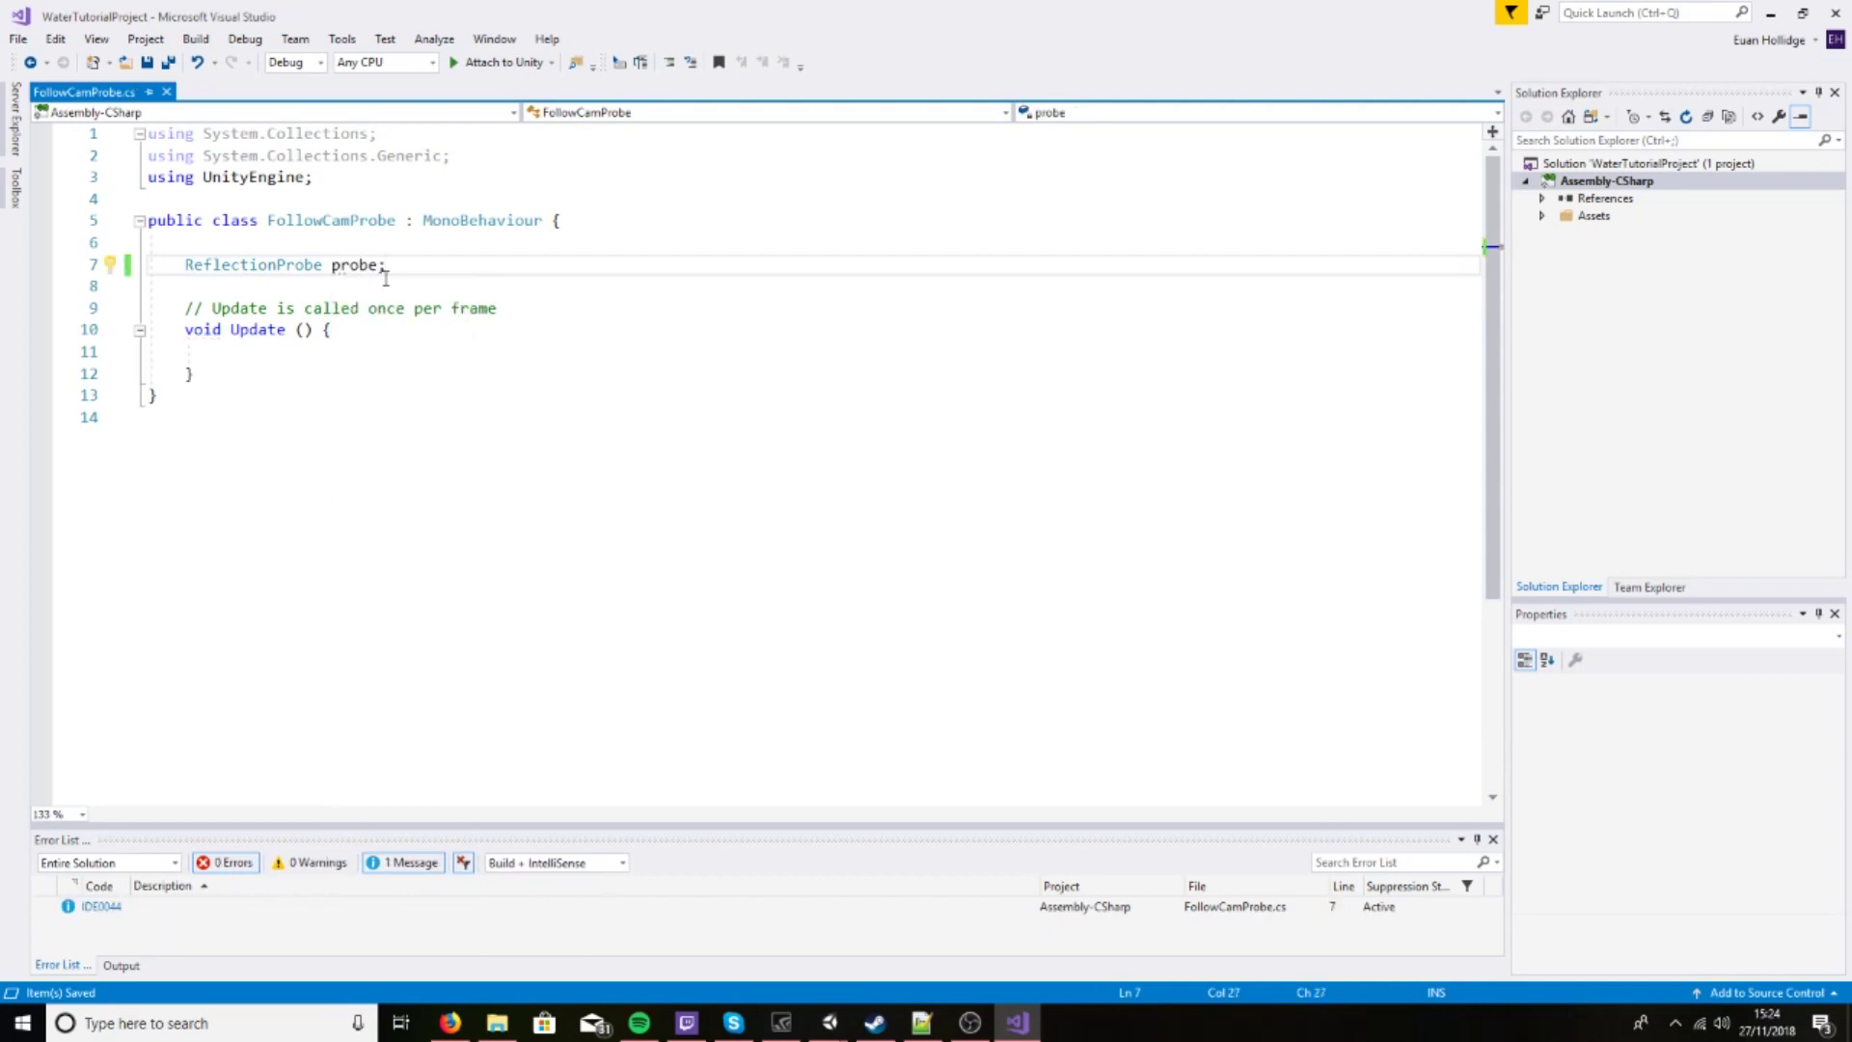
key(Return)
key(Return)
key(Up)
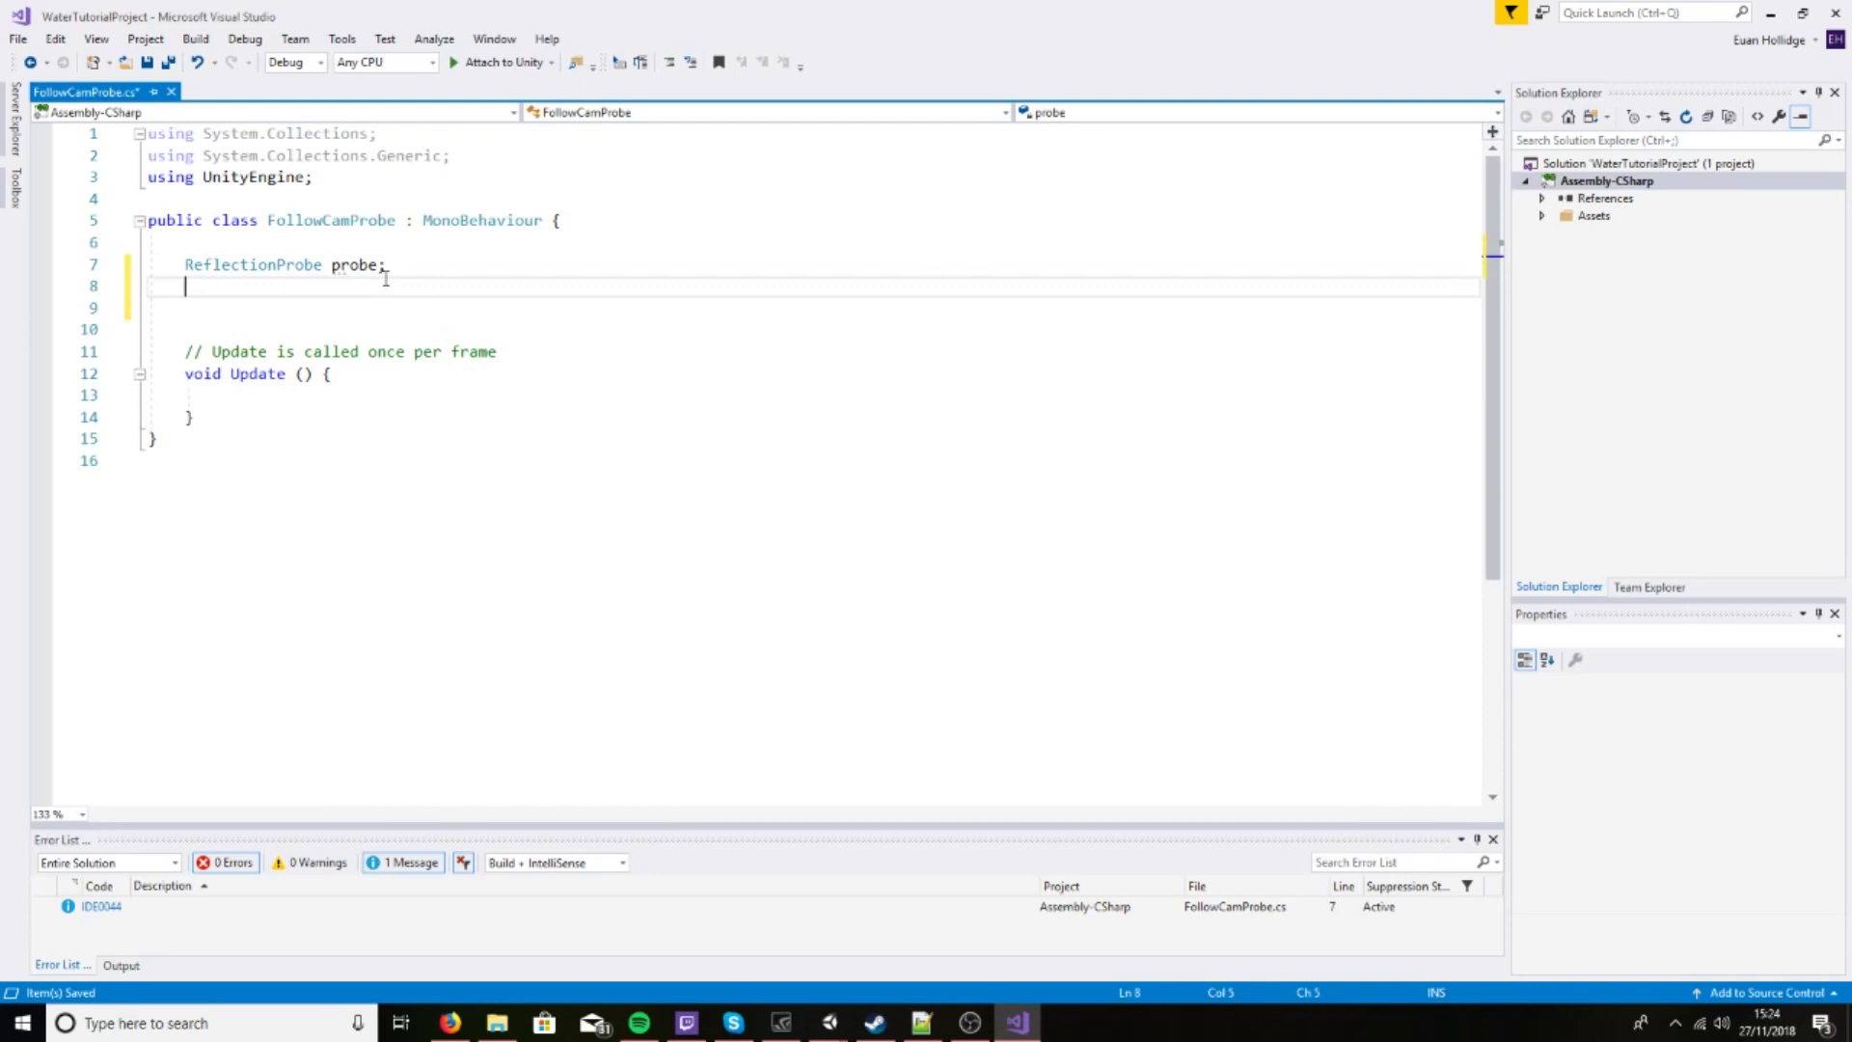
key(Down)
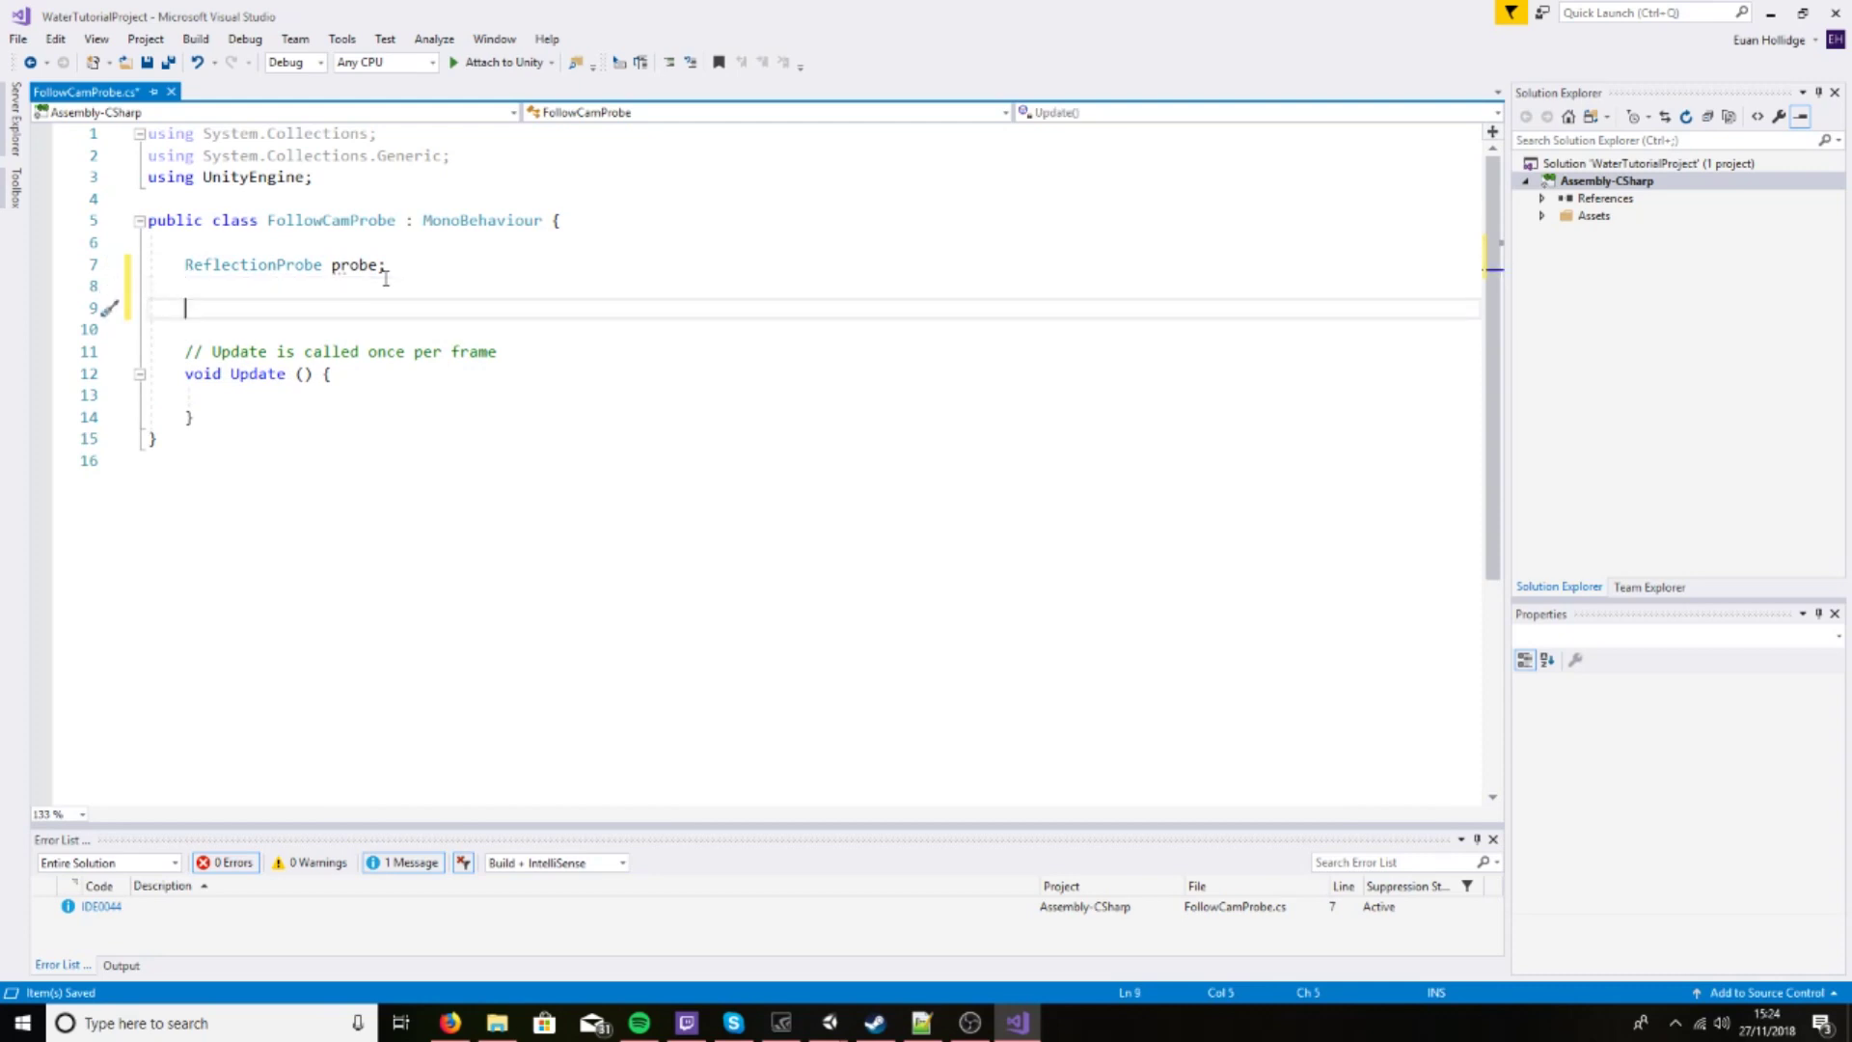
Add an empty private void Awake() method between the probe field and Update
text(void)
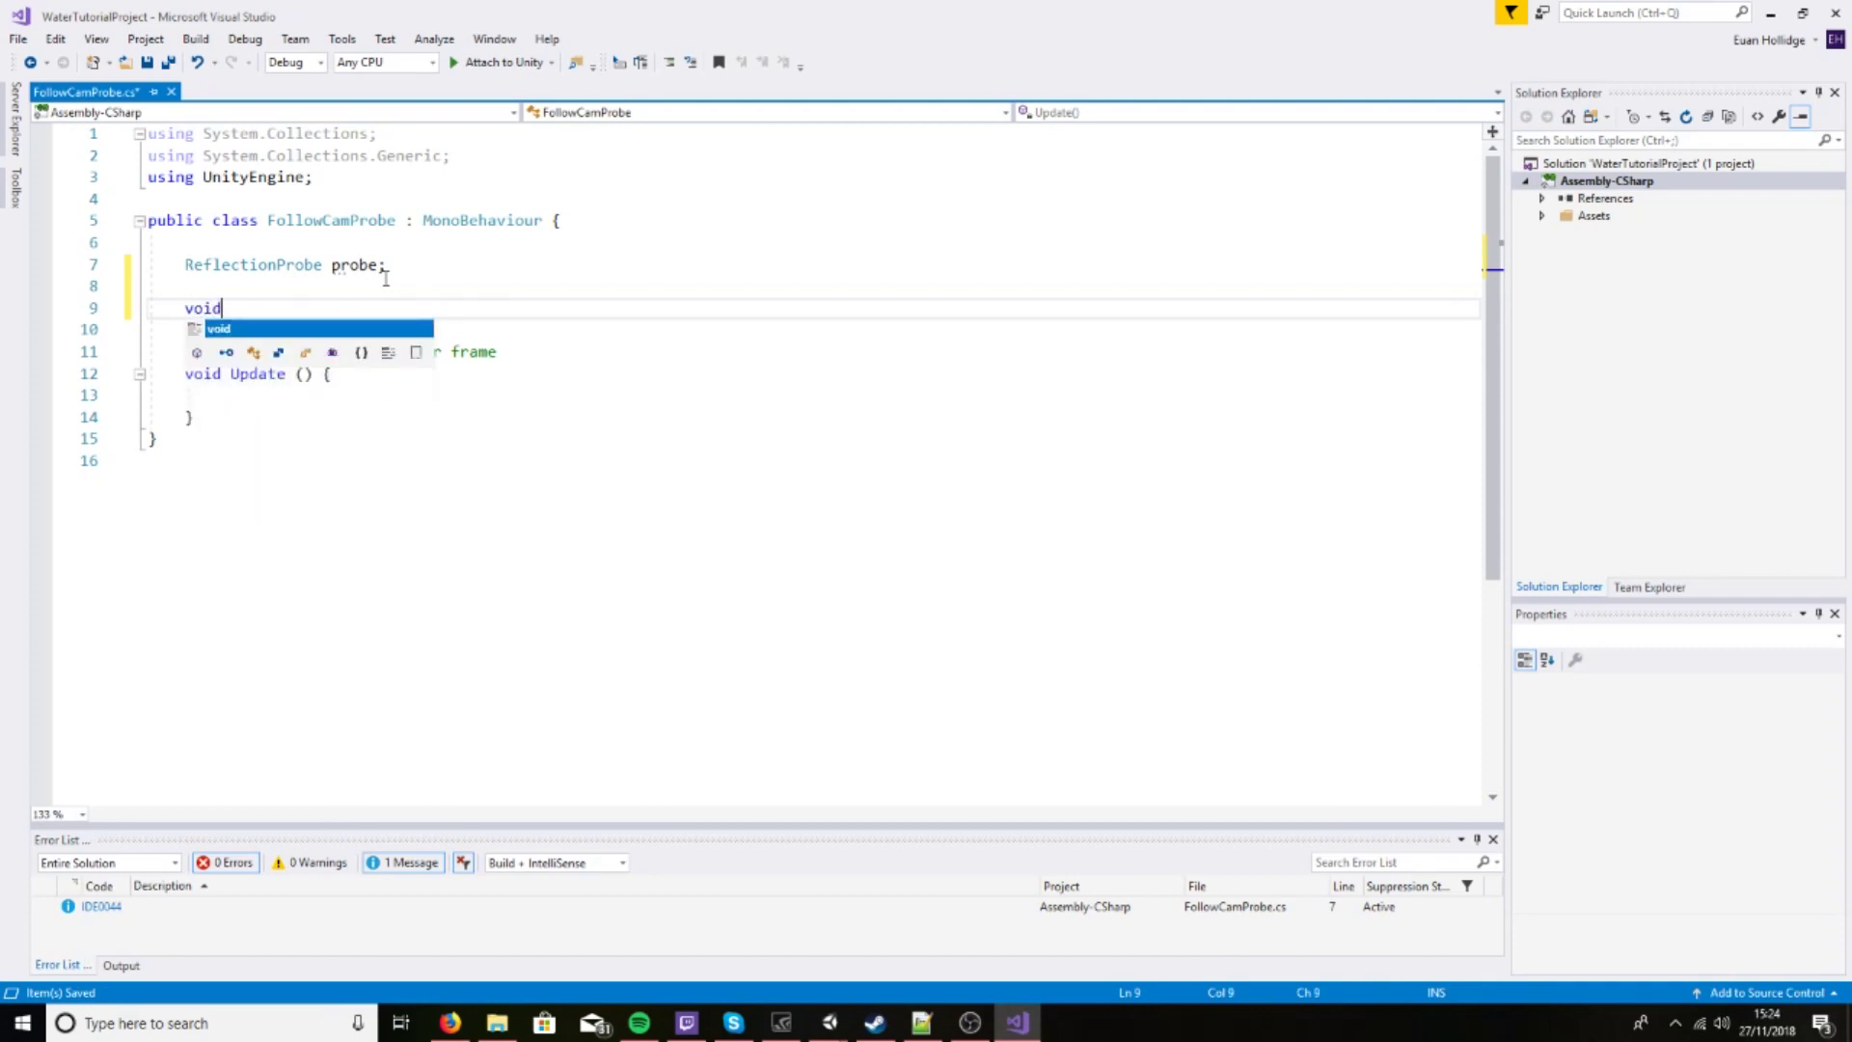
text( Aw)
key(Tab)
text(())
key(BackSpace)
key(BackSpace)
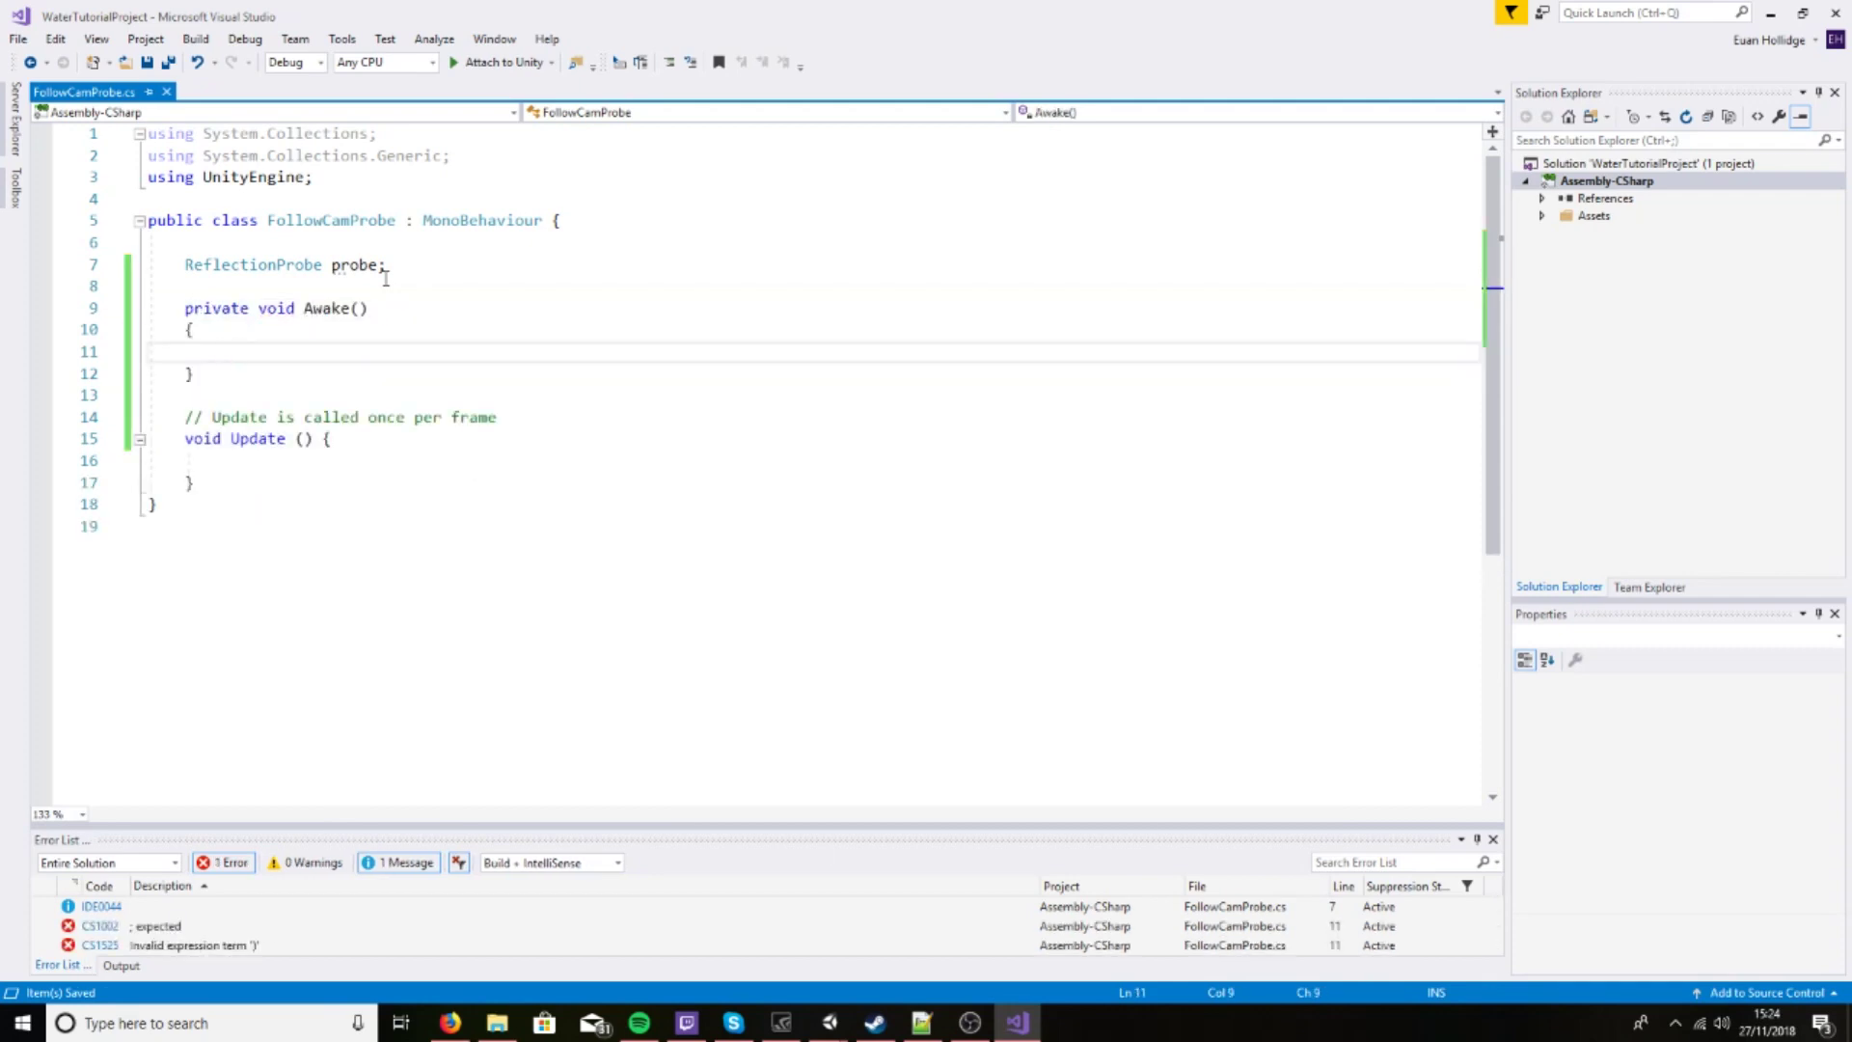
Assign probe = GetComponent<ReflectionProbe>(); inside the Awake method
text(probe)
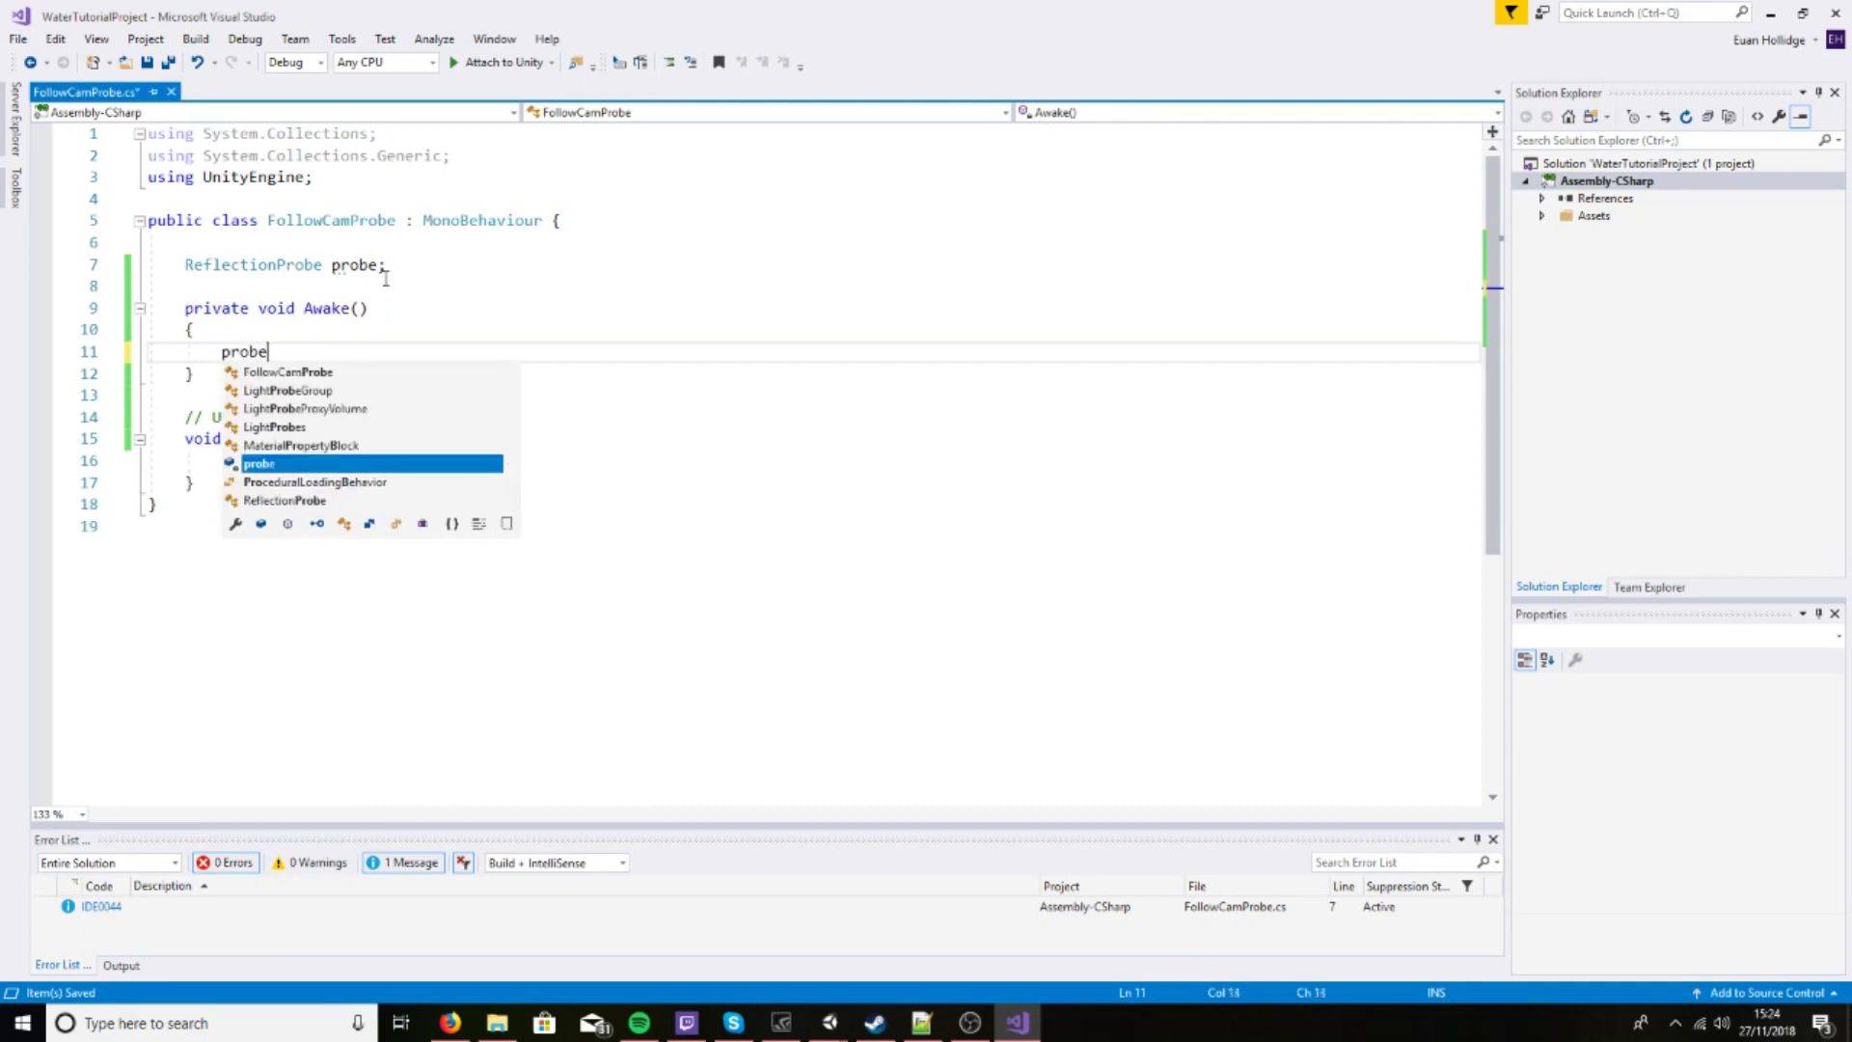
text( = GetComponent<)
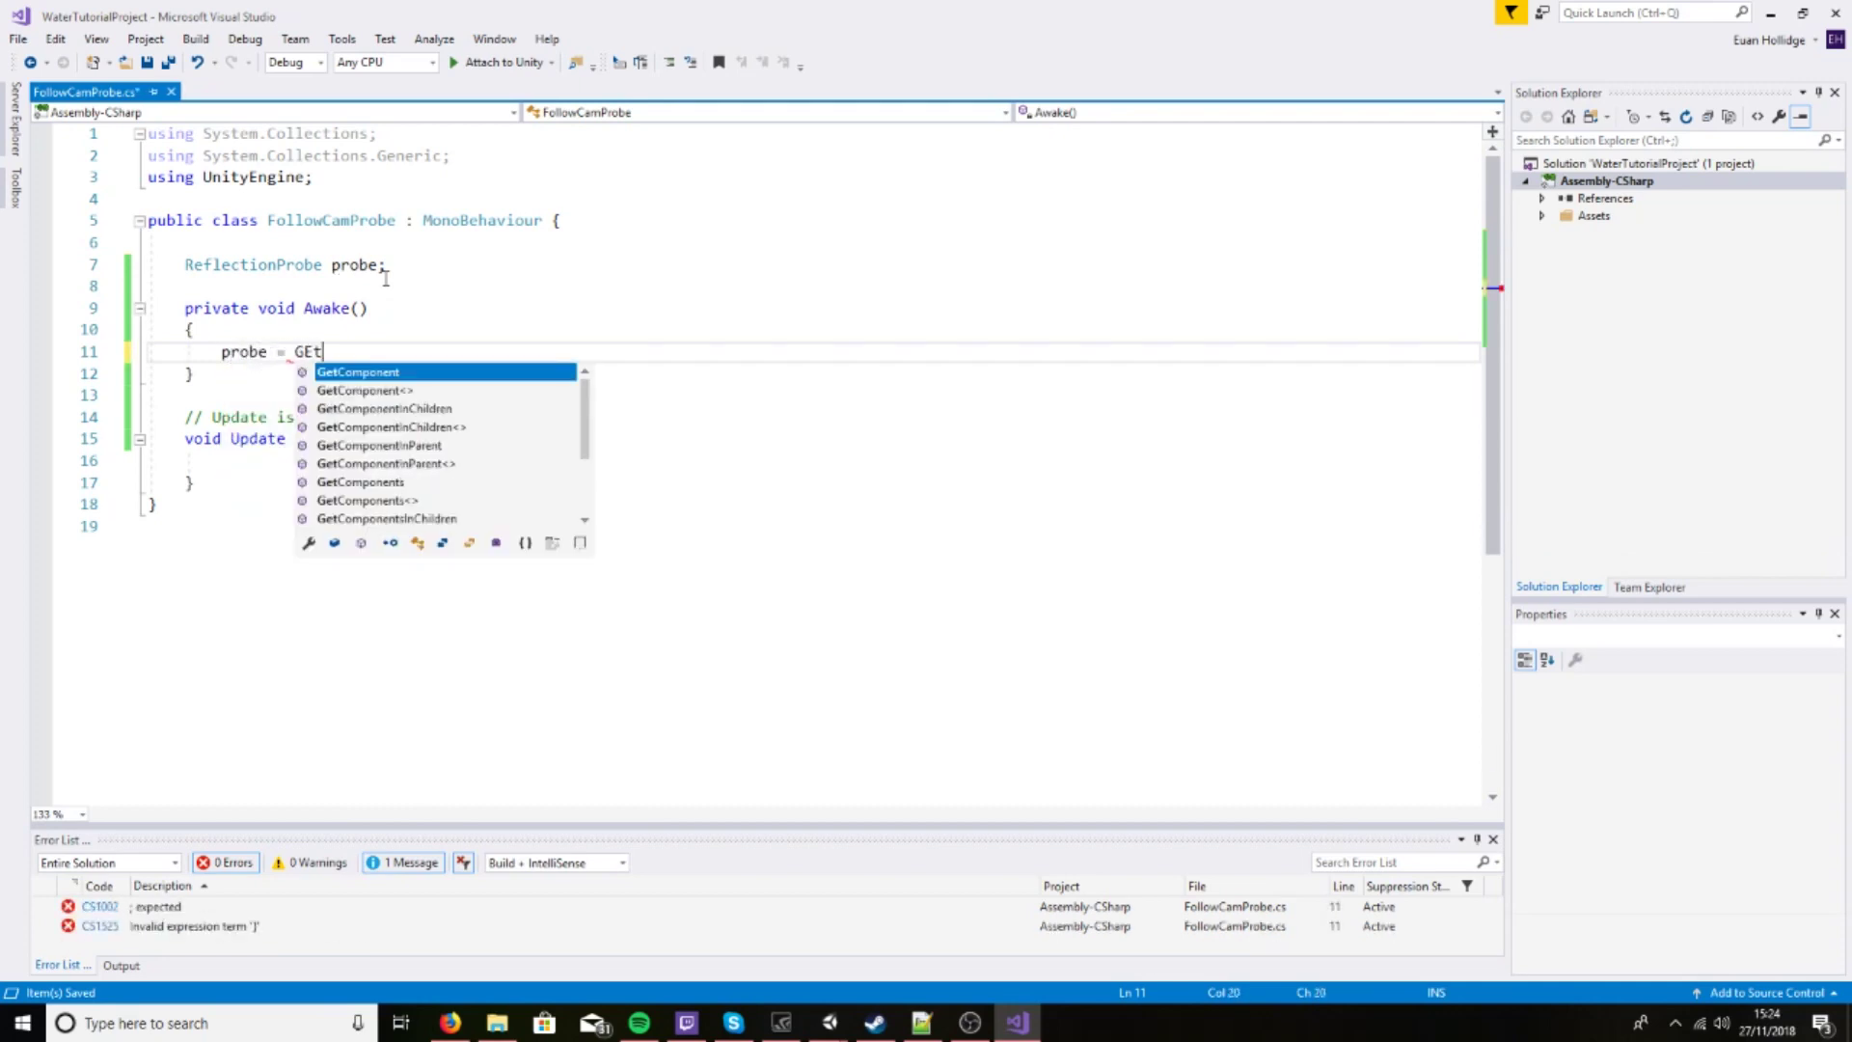
text(Ref>)
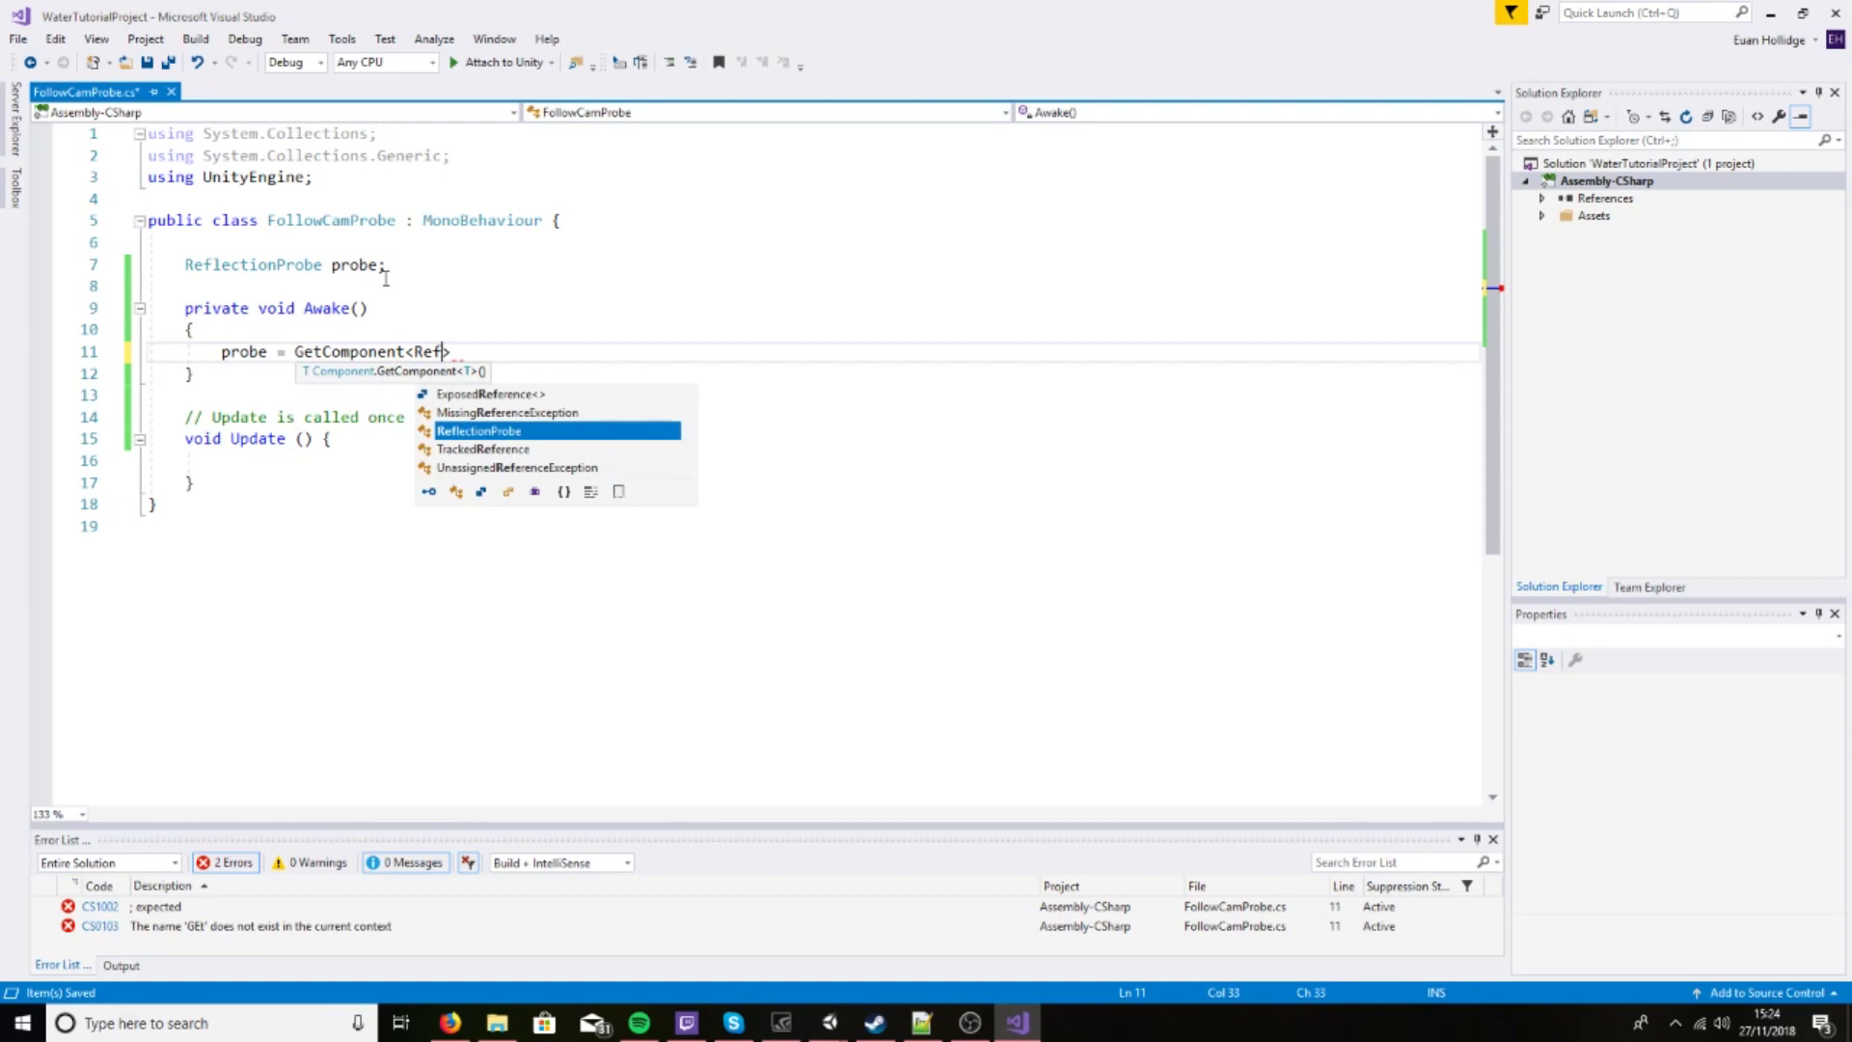
key(Tab)
text(>();)
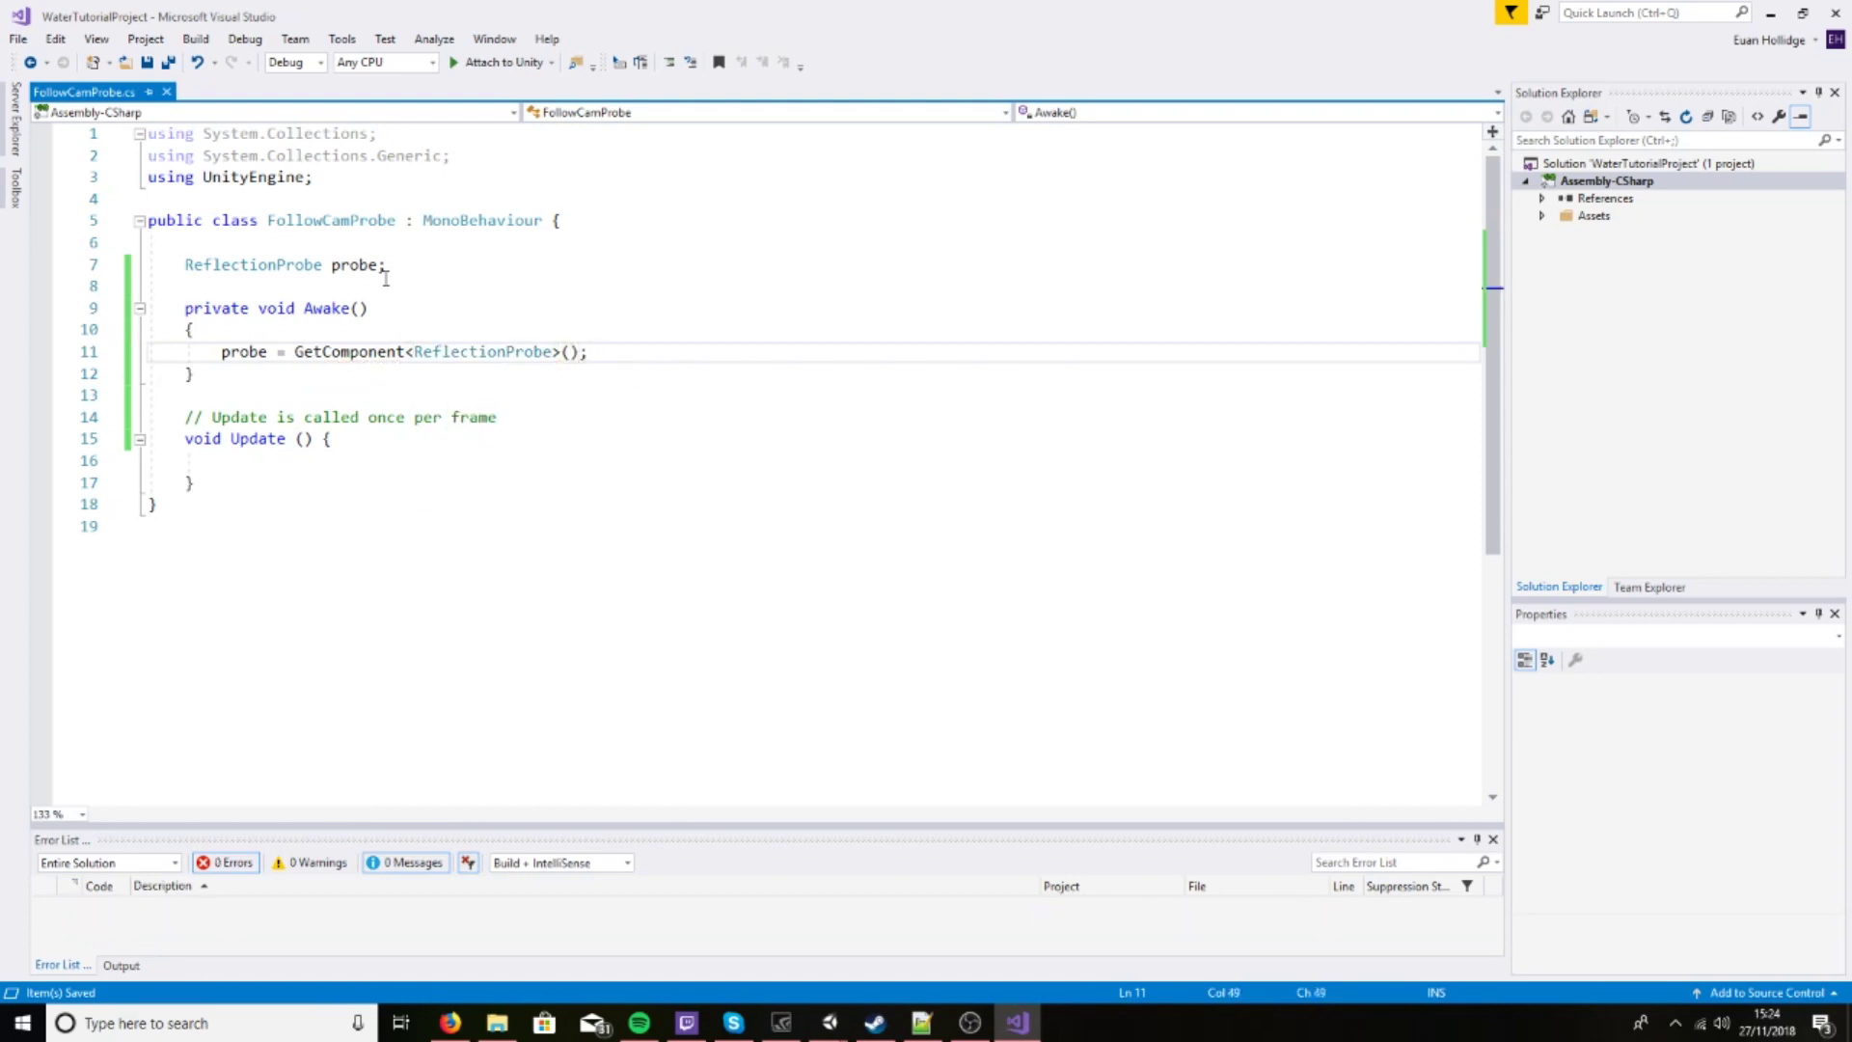
In Update, assign probe.transform.position a new Vector3 whose first argument is Camera.main.transform.position.x
key(Down)
key(Down)
key(Down)
key(Down)
key(Down)
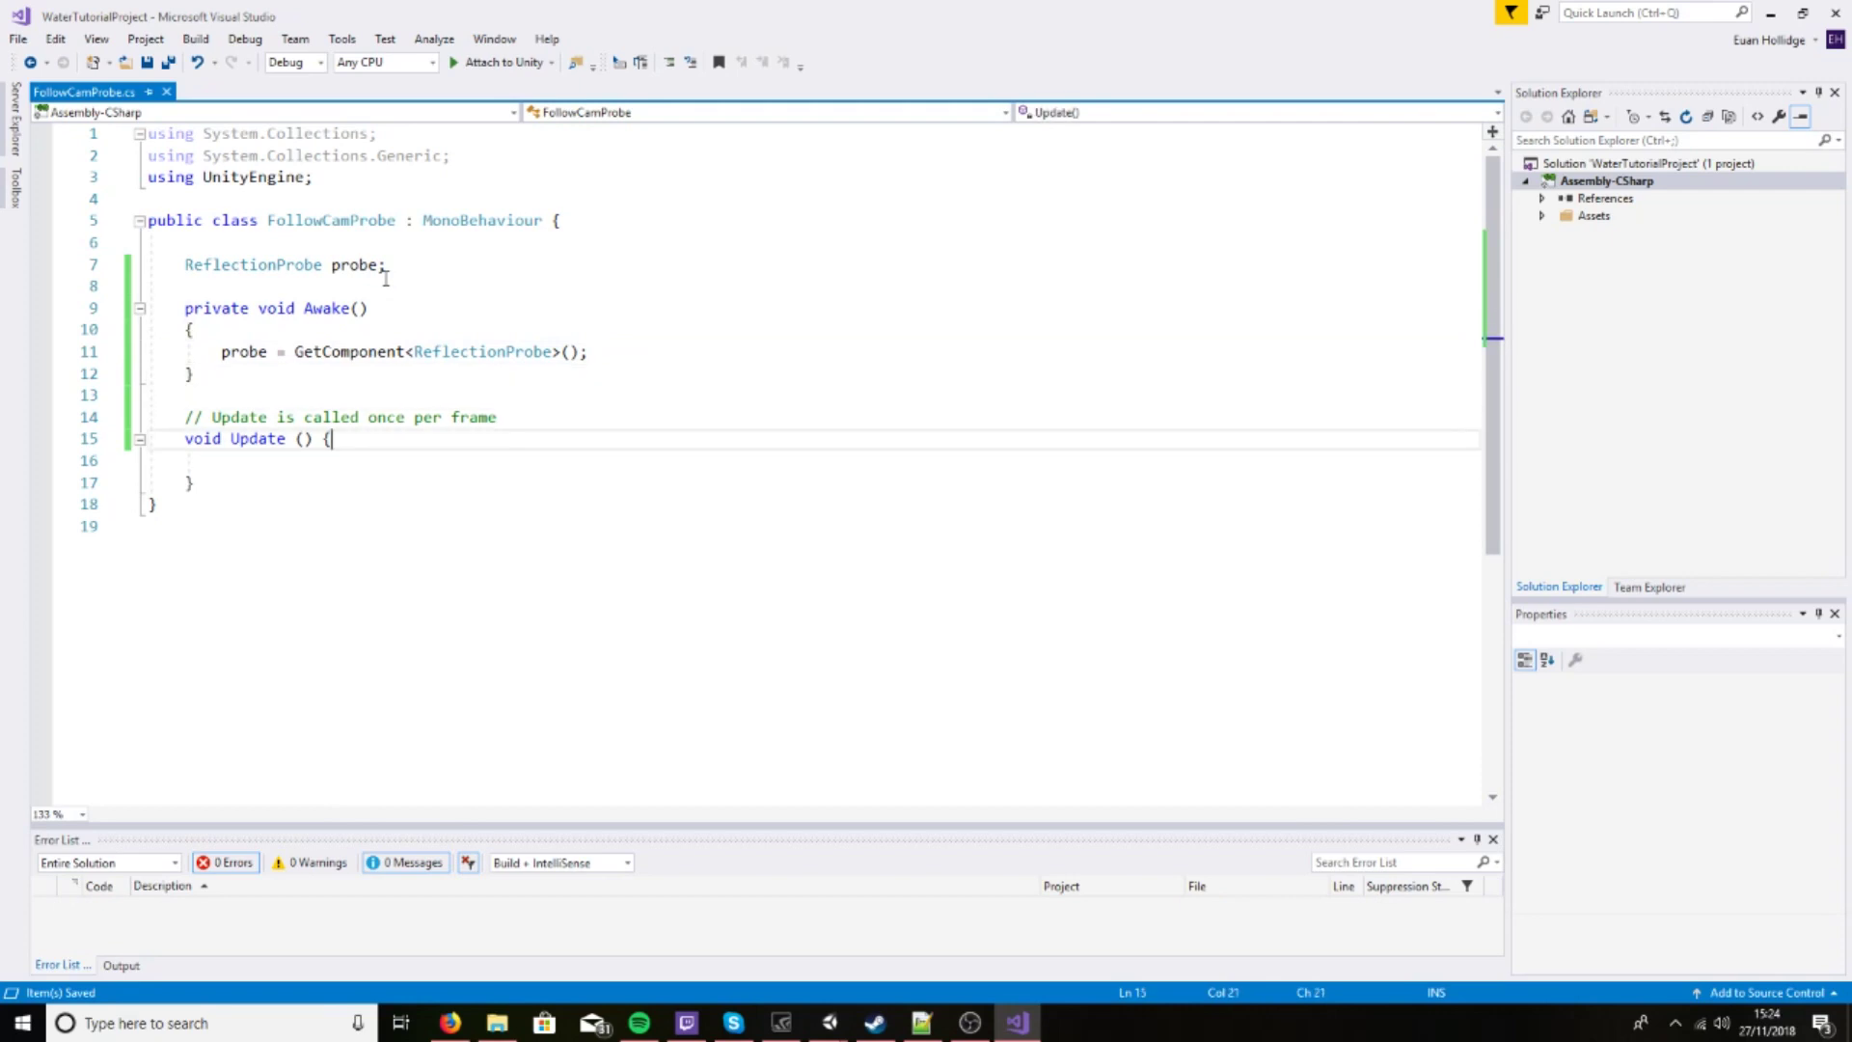
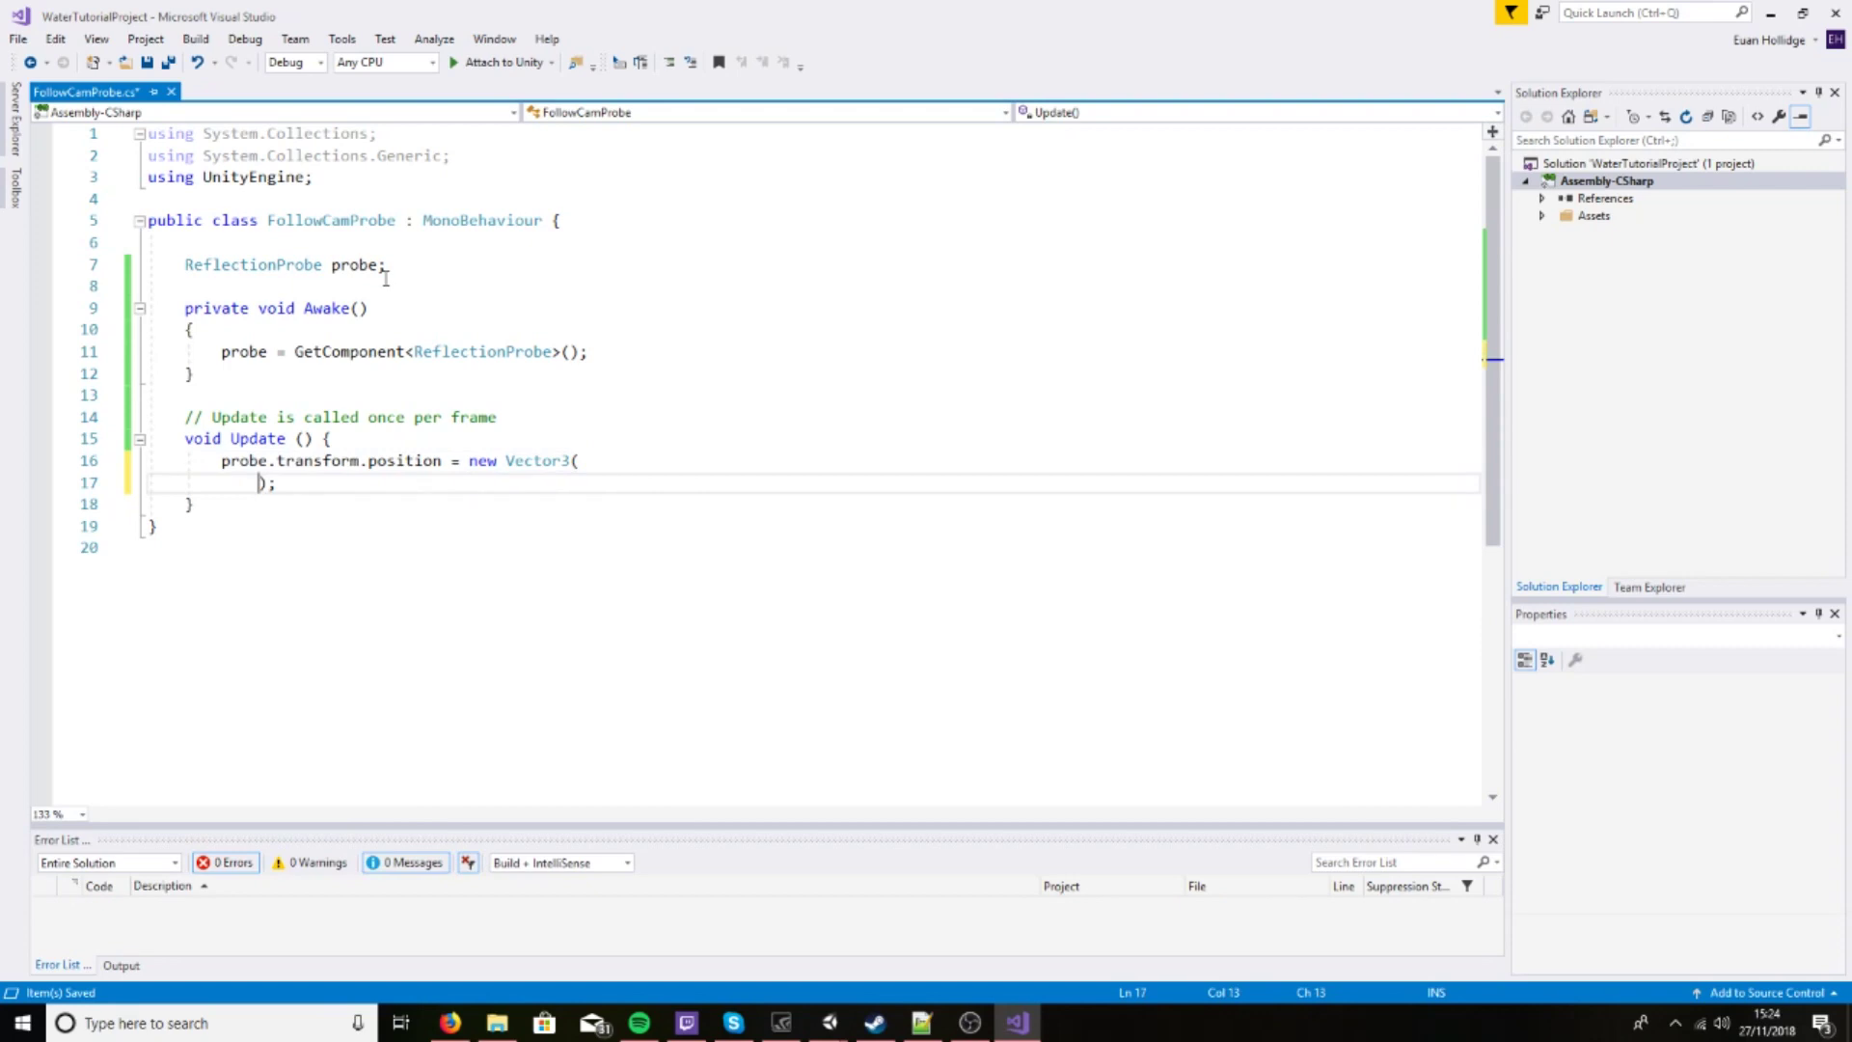
text(Camera.mai)
text(n)
text(.transform)
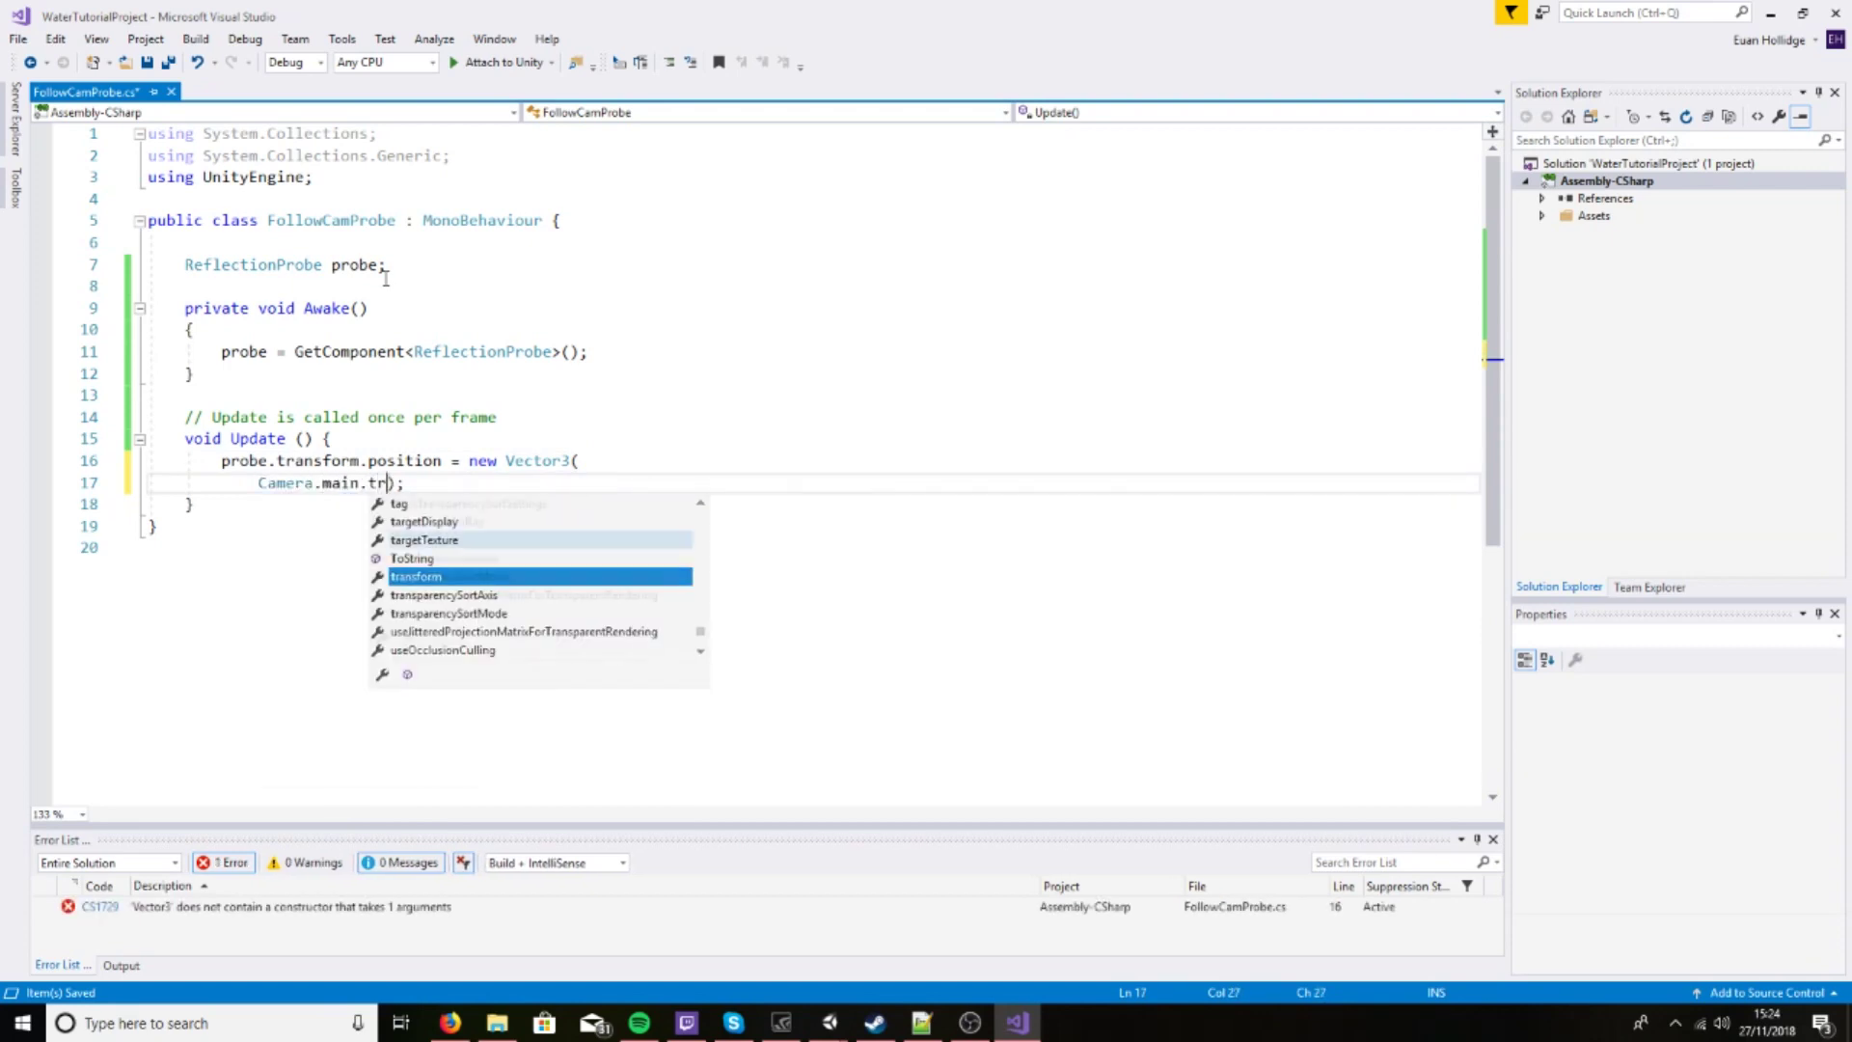
text(.position.)
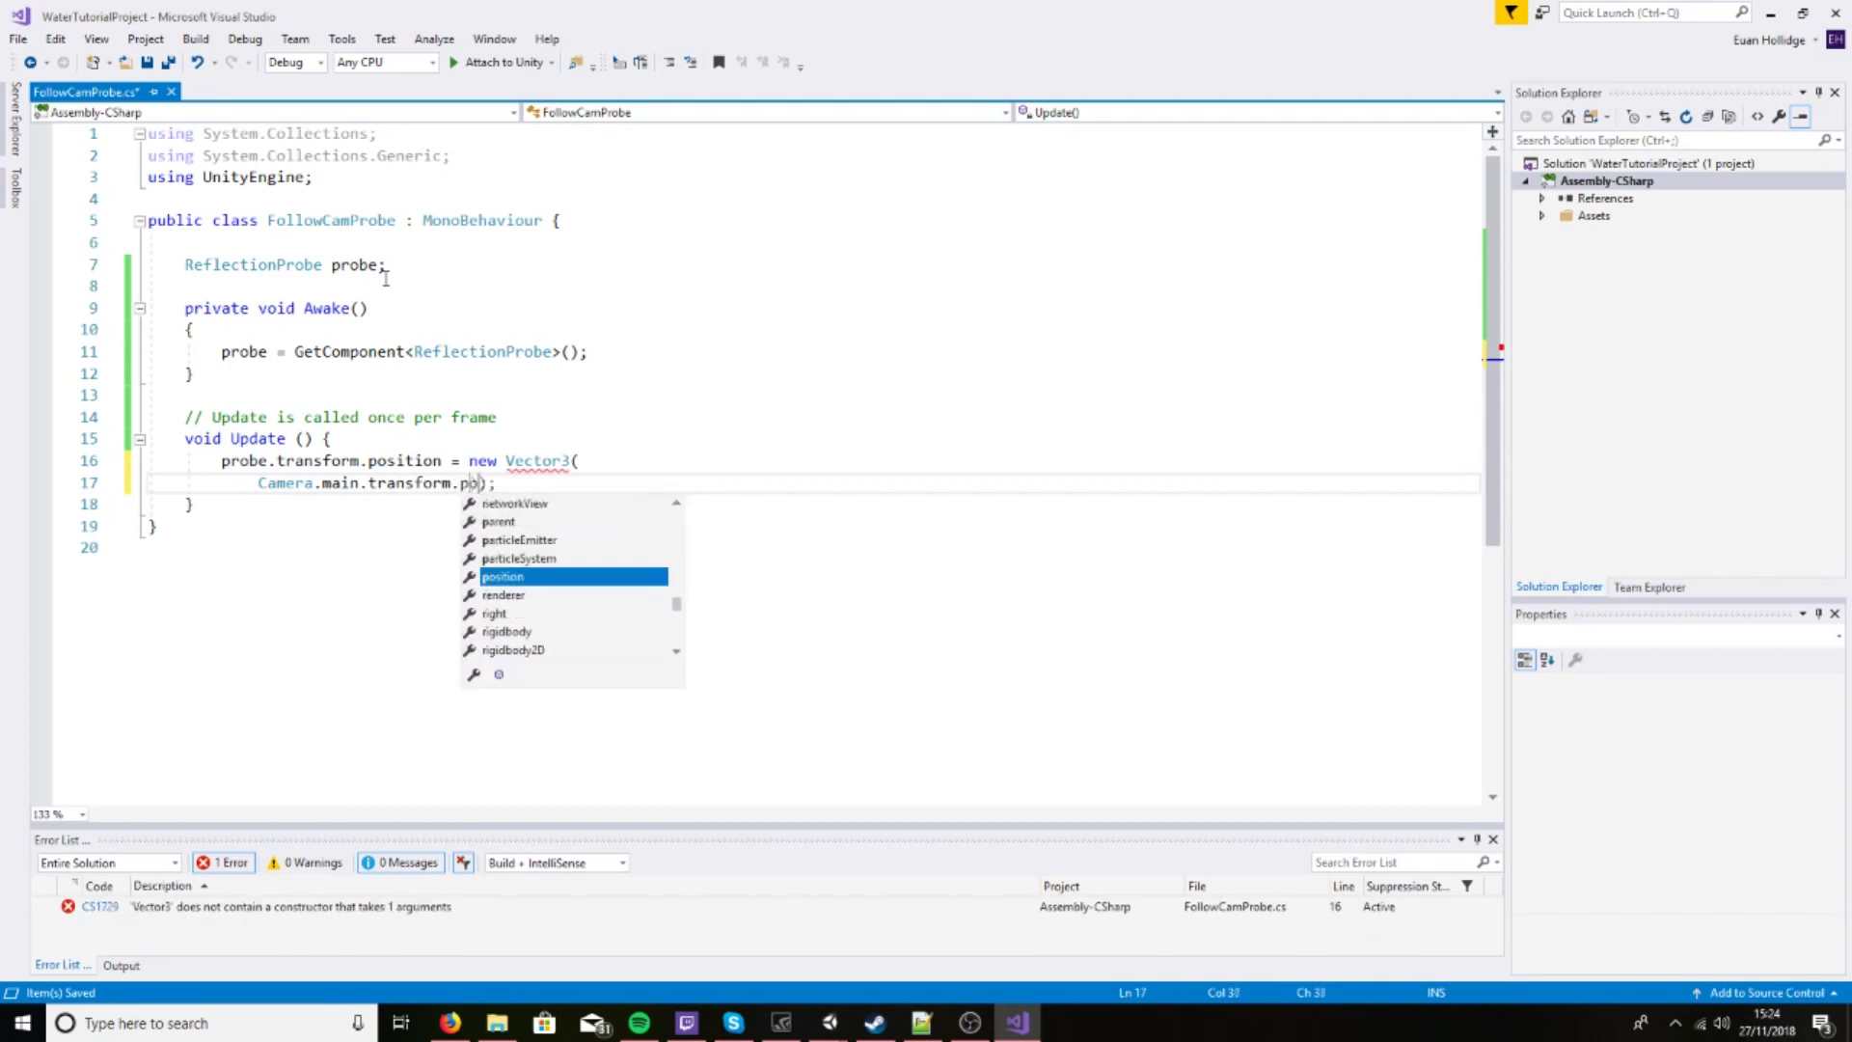
text(x,)
Add Camera.main.transform.position.y * -1 as the Vector3's second argument on its own line
key(Return)
text(Camera.ami)
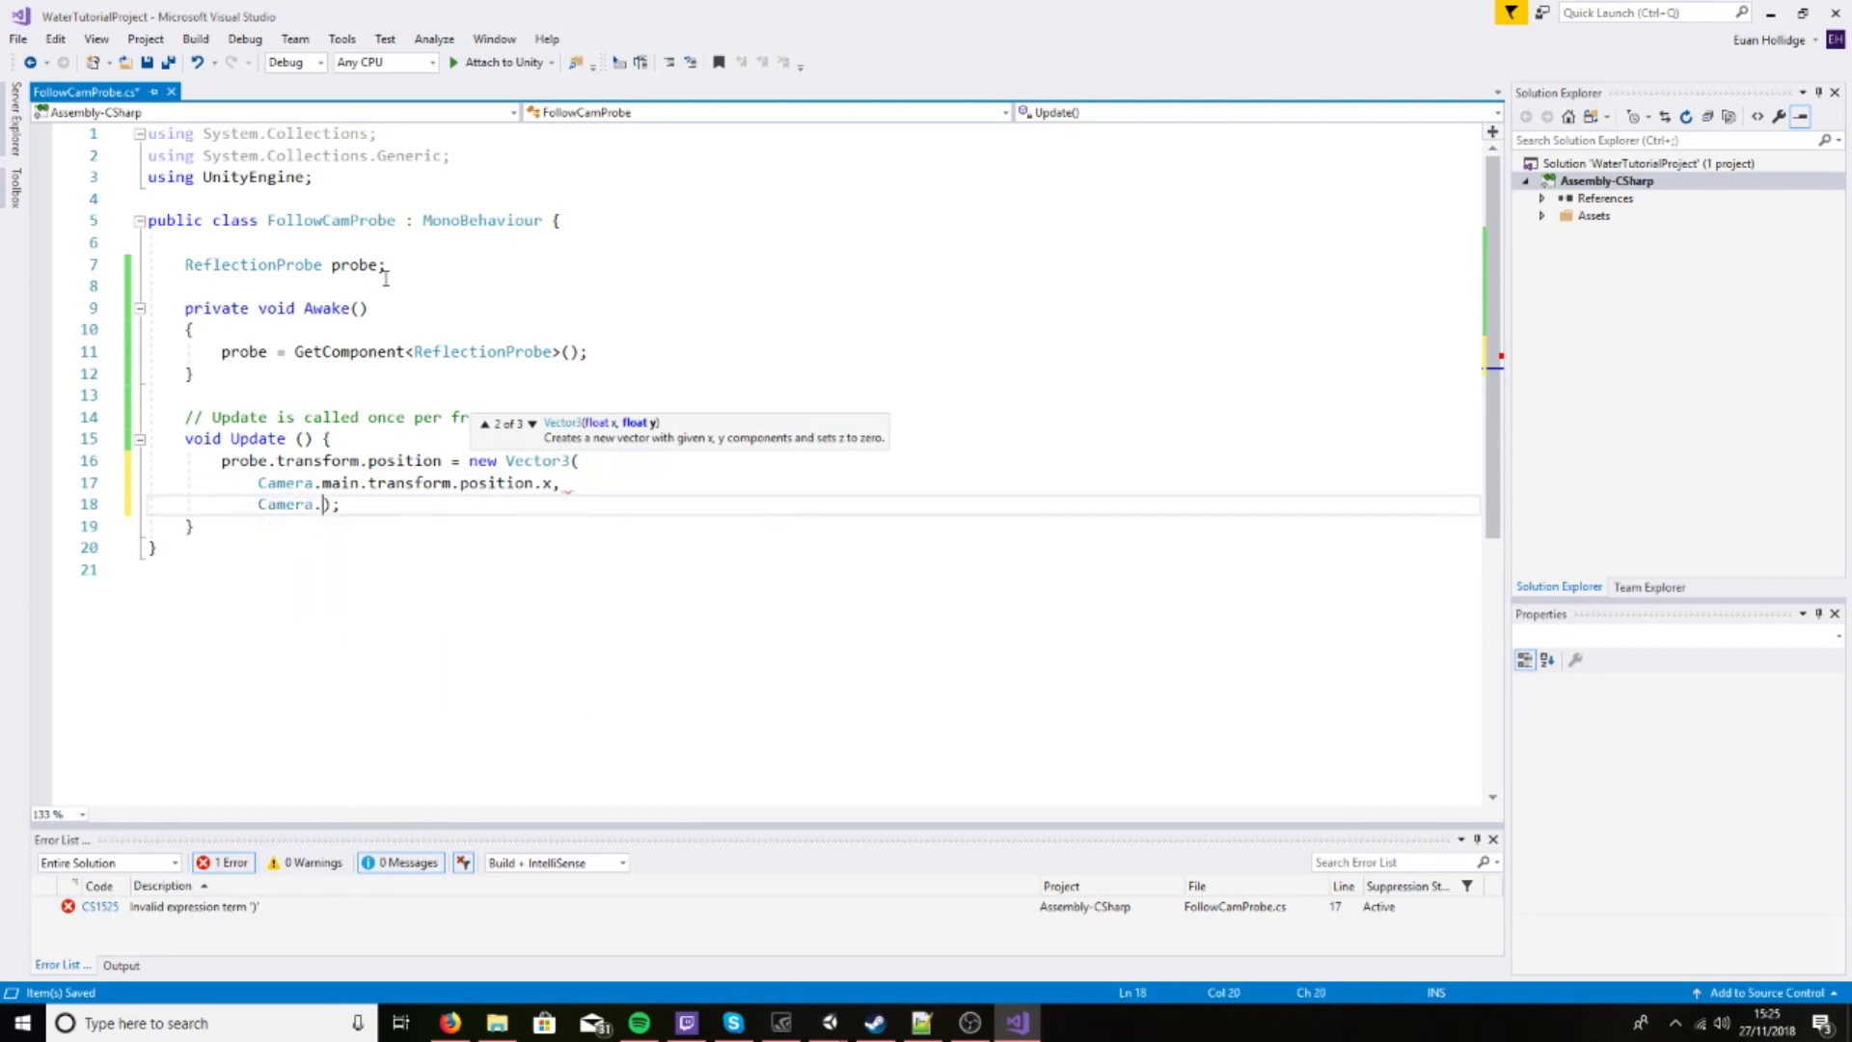
text(n)
key(Return)
key(BackSpace)
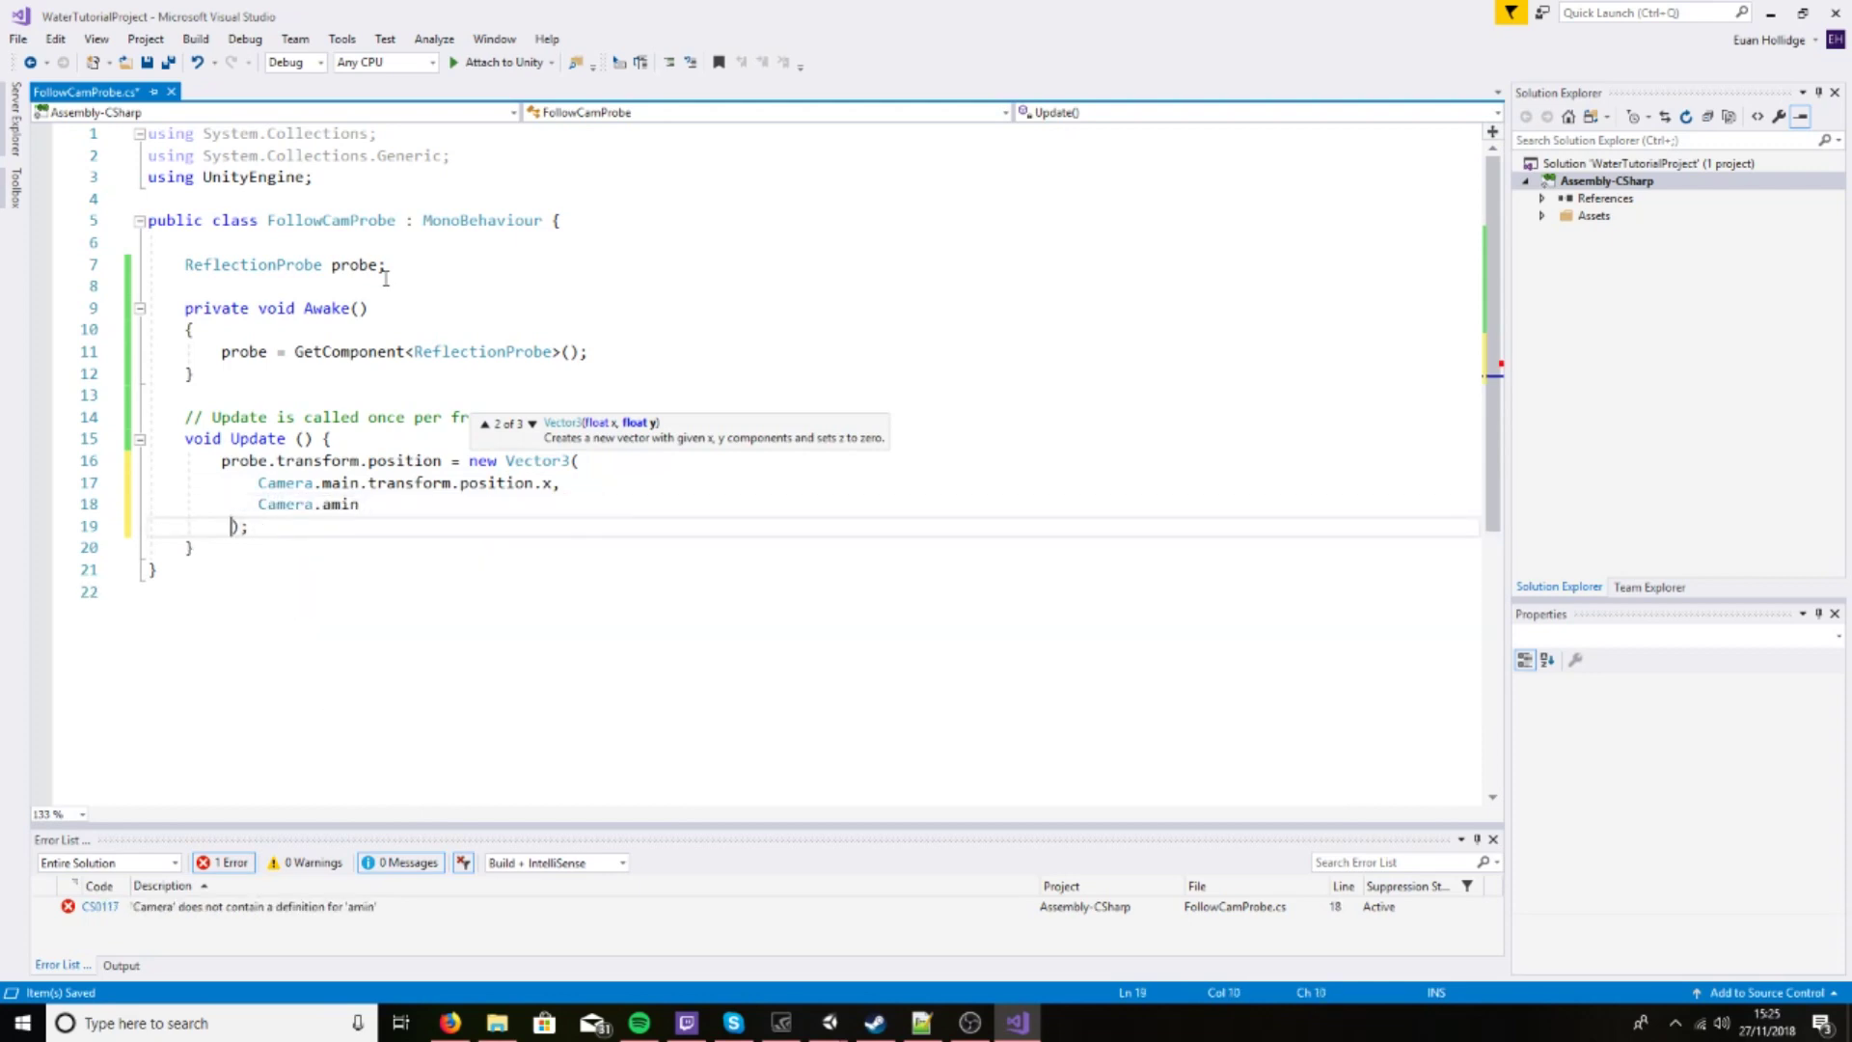
key(BackSpace)
key(BackSpace)
key(BackSpace)
text(main.transform)
text(.position)
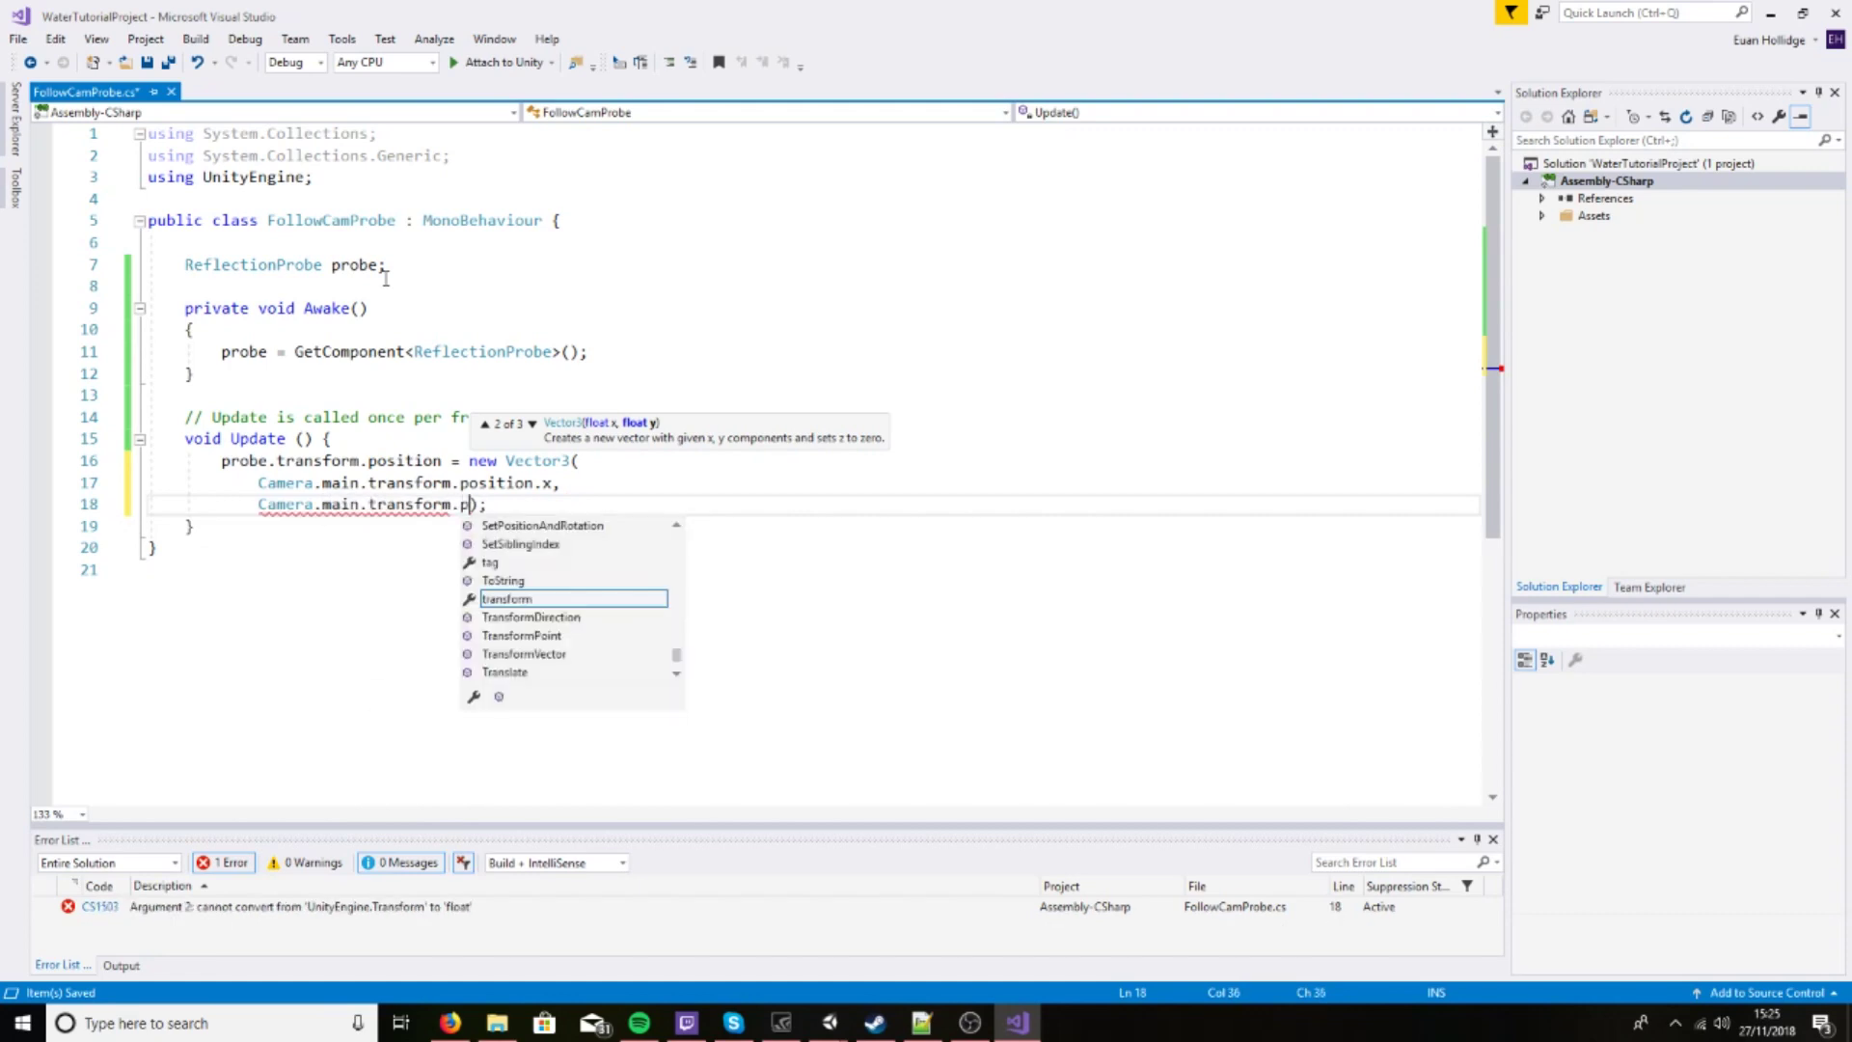
text(.y * -1)
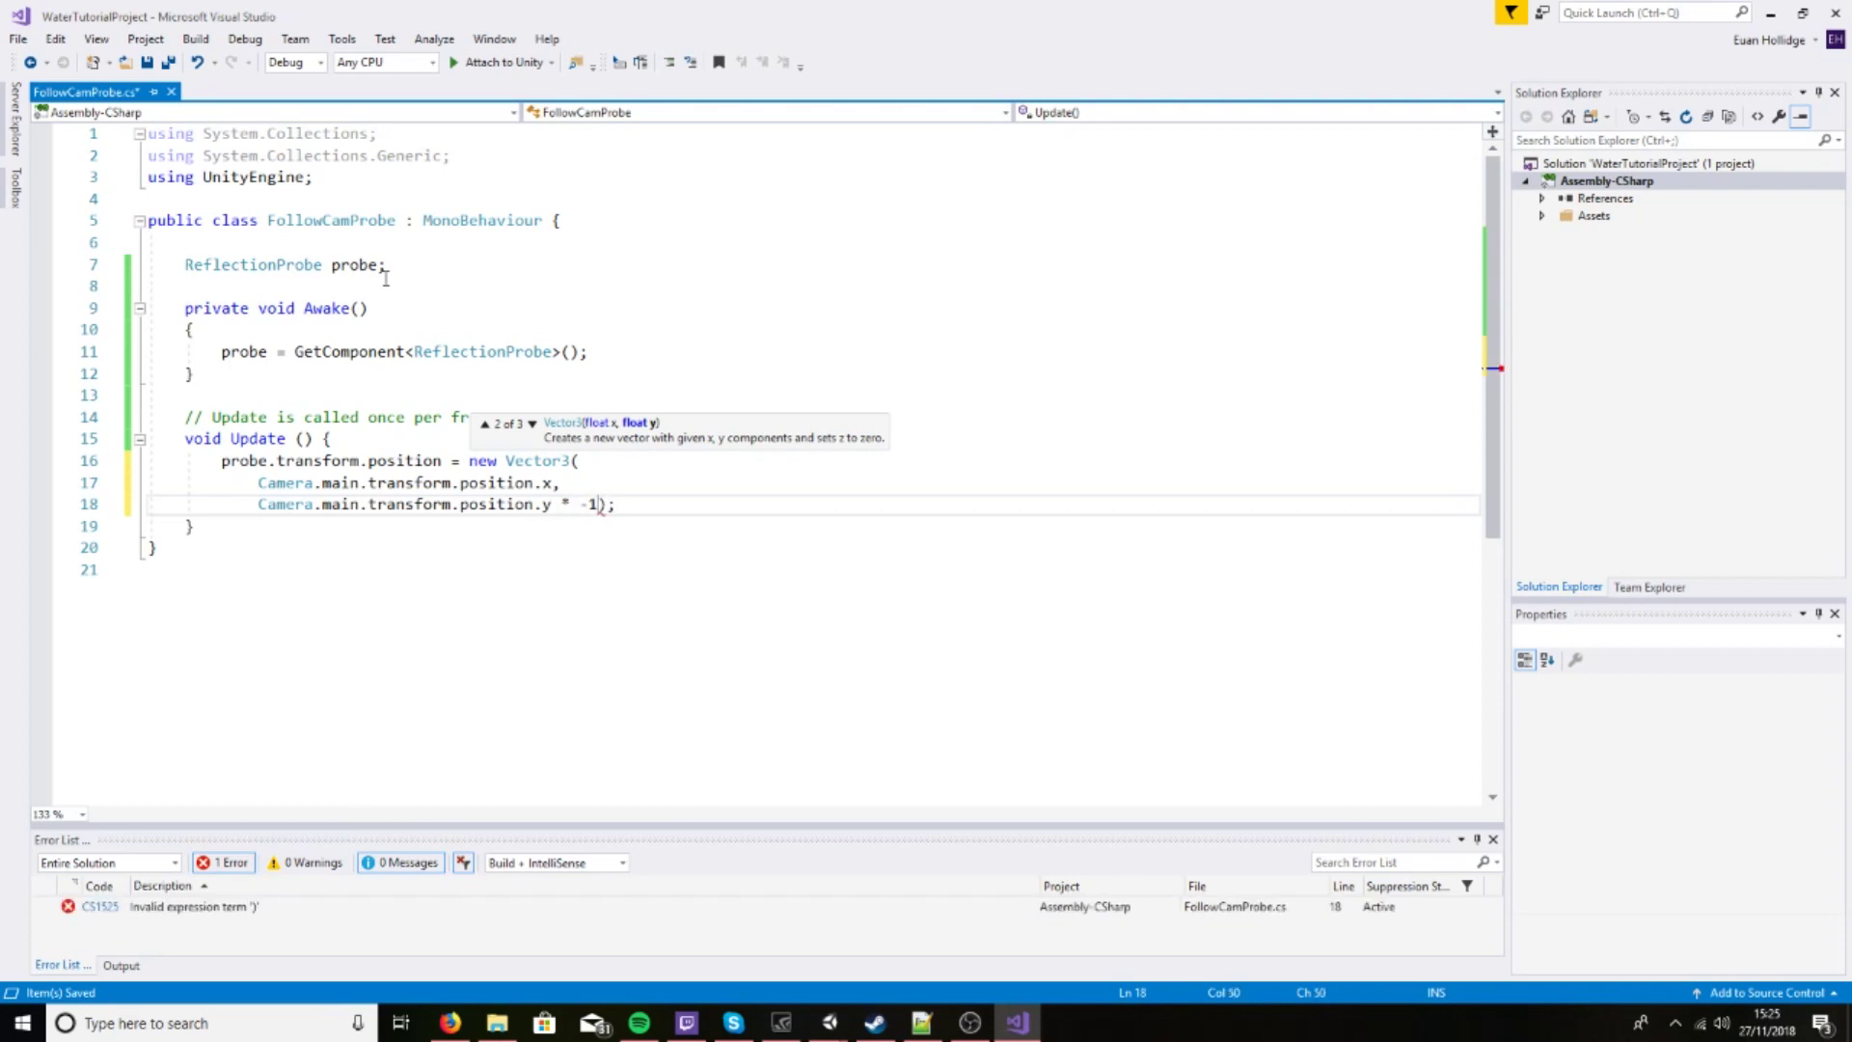
Add Camera.main.transform.position.z as the Vector3's third argument on its own line and save the script
text(,)
key(Return)
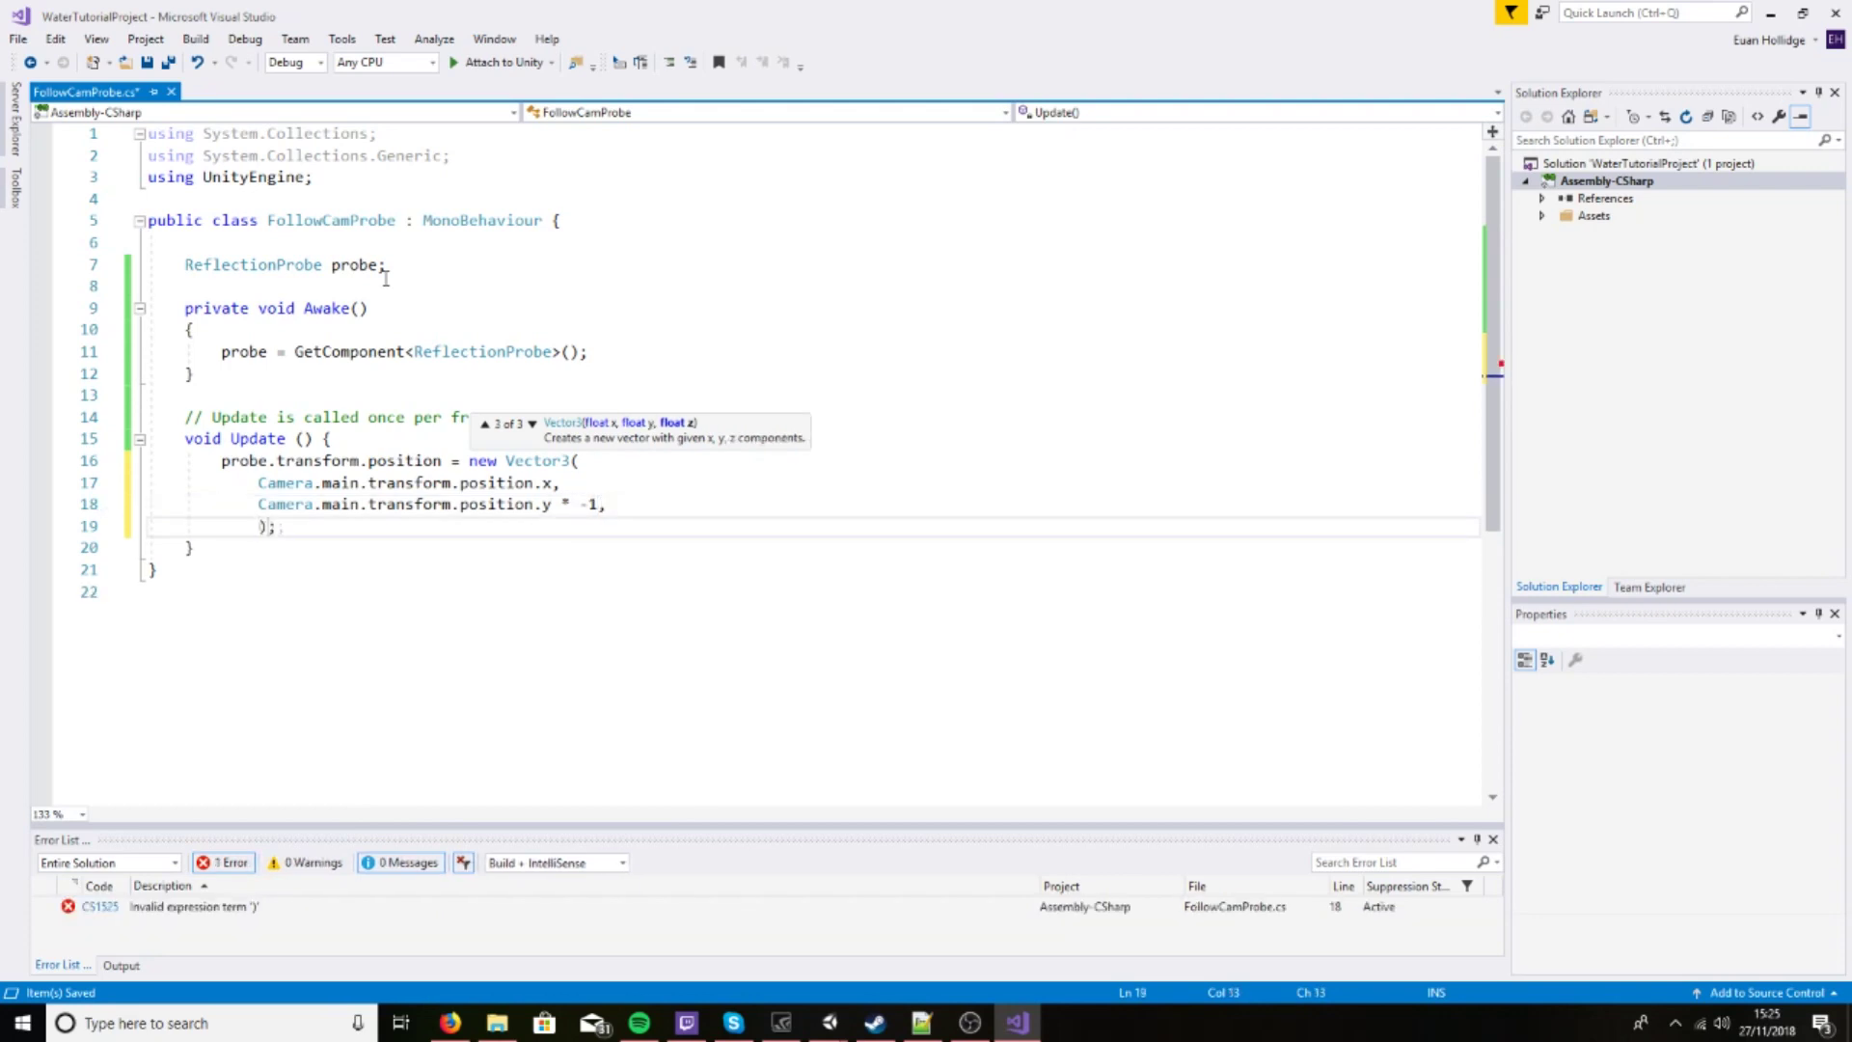
text(Camera.main)
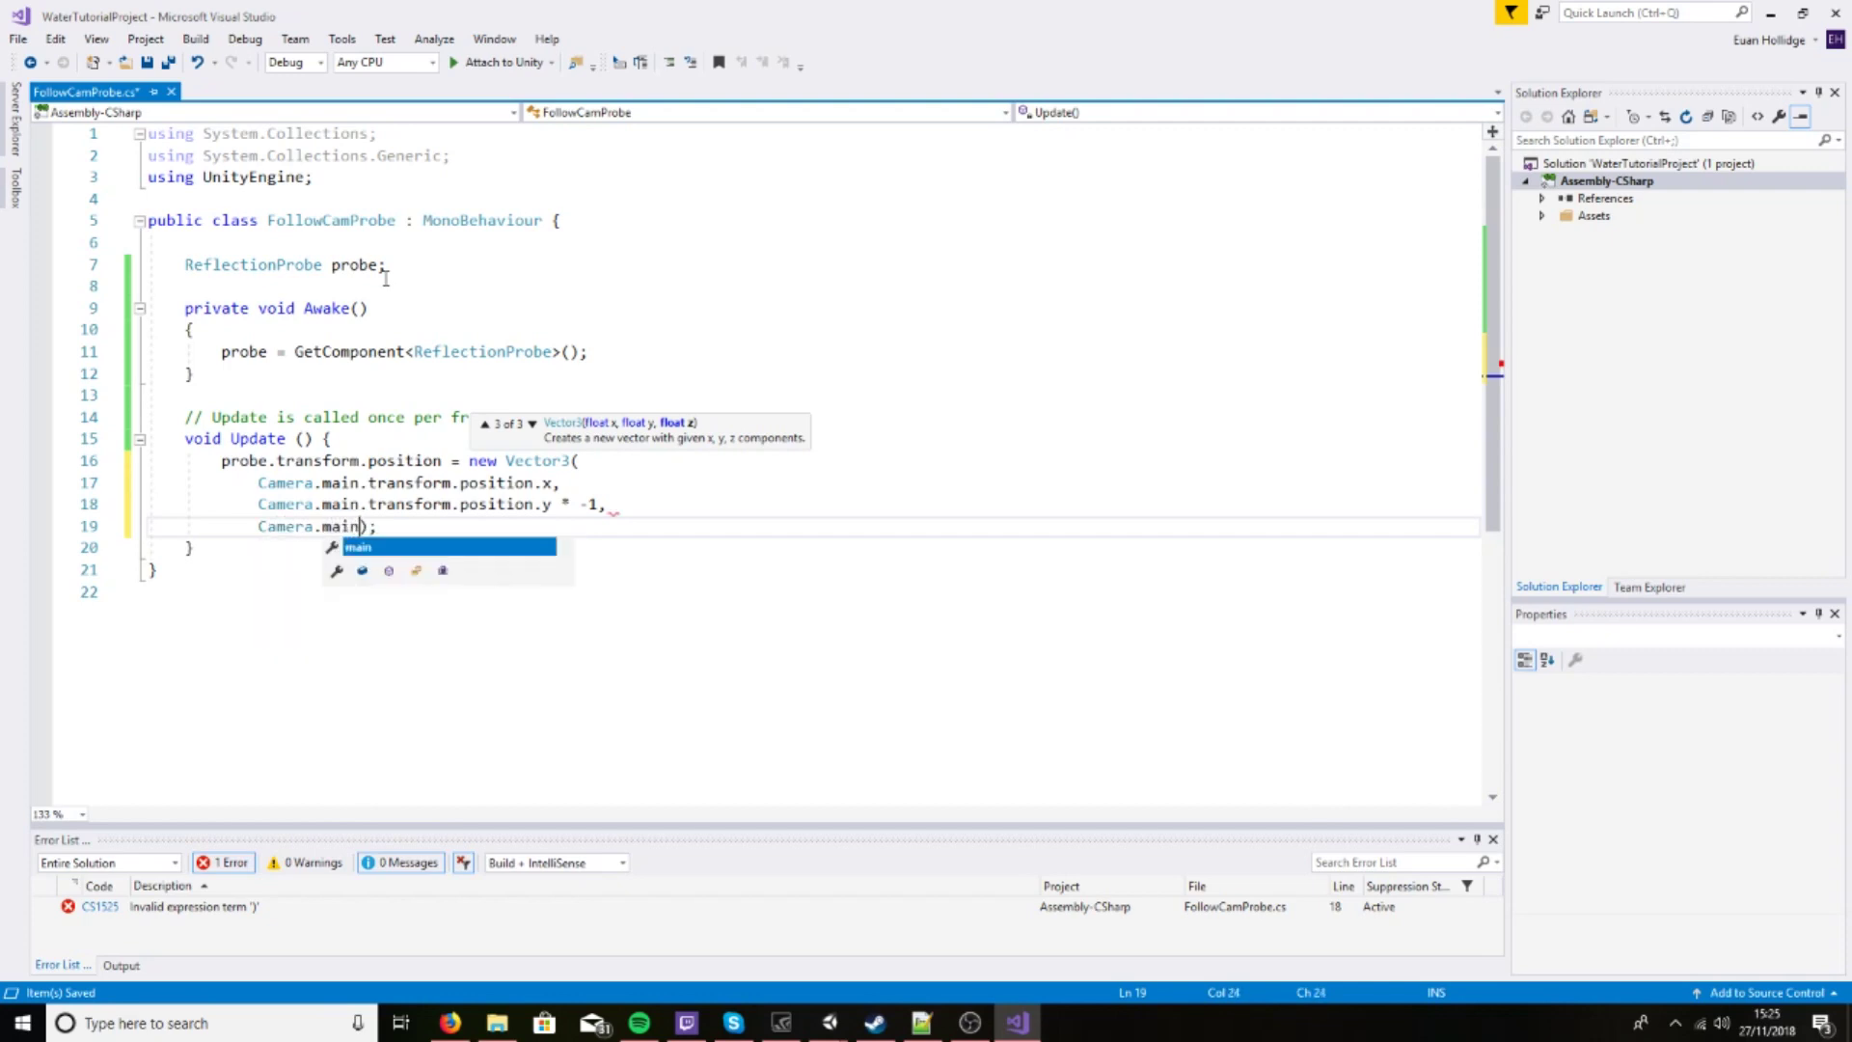
text(.transform.position.it)
key(Return)
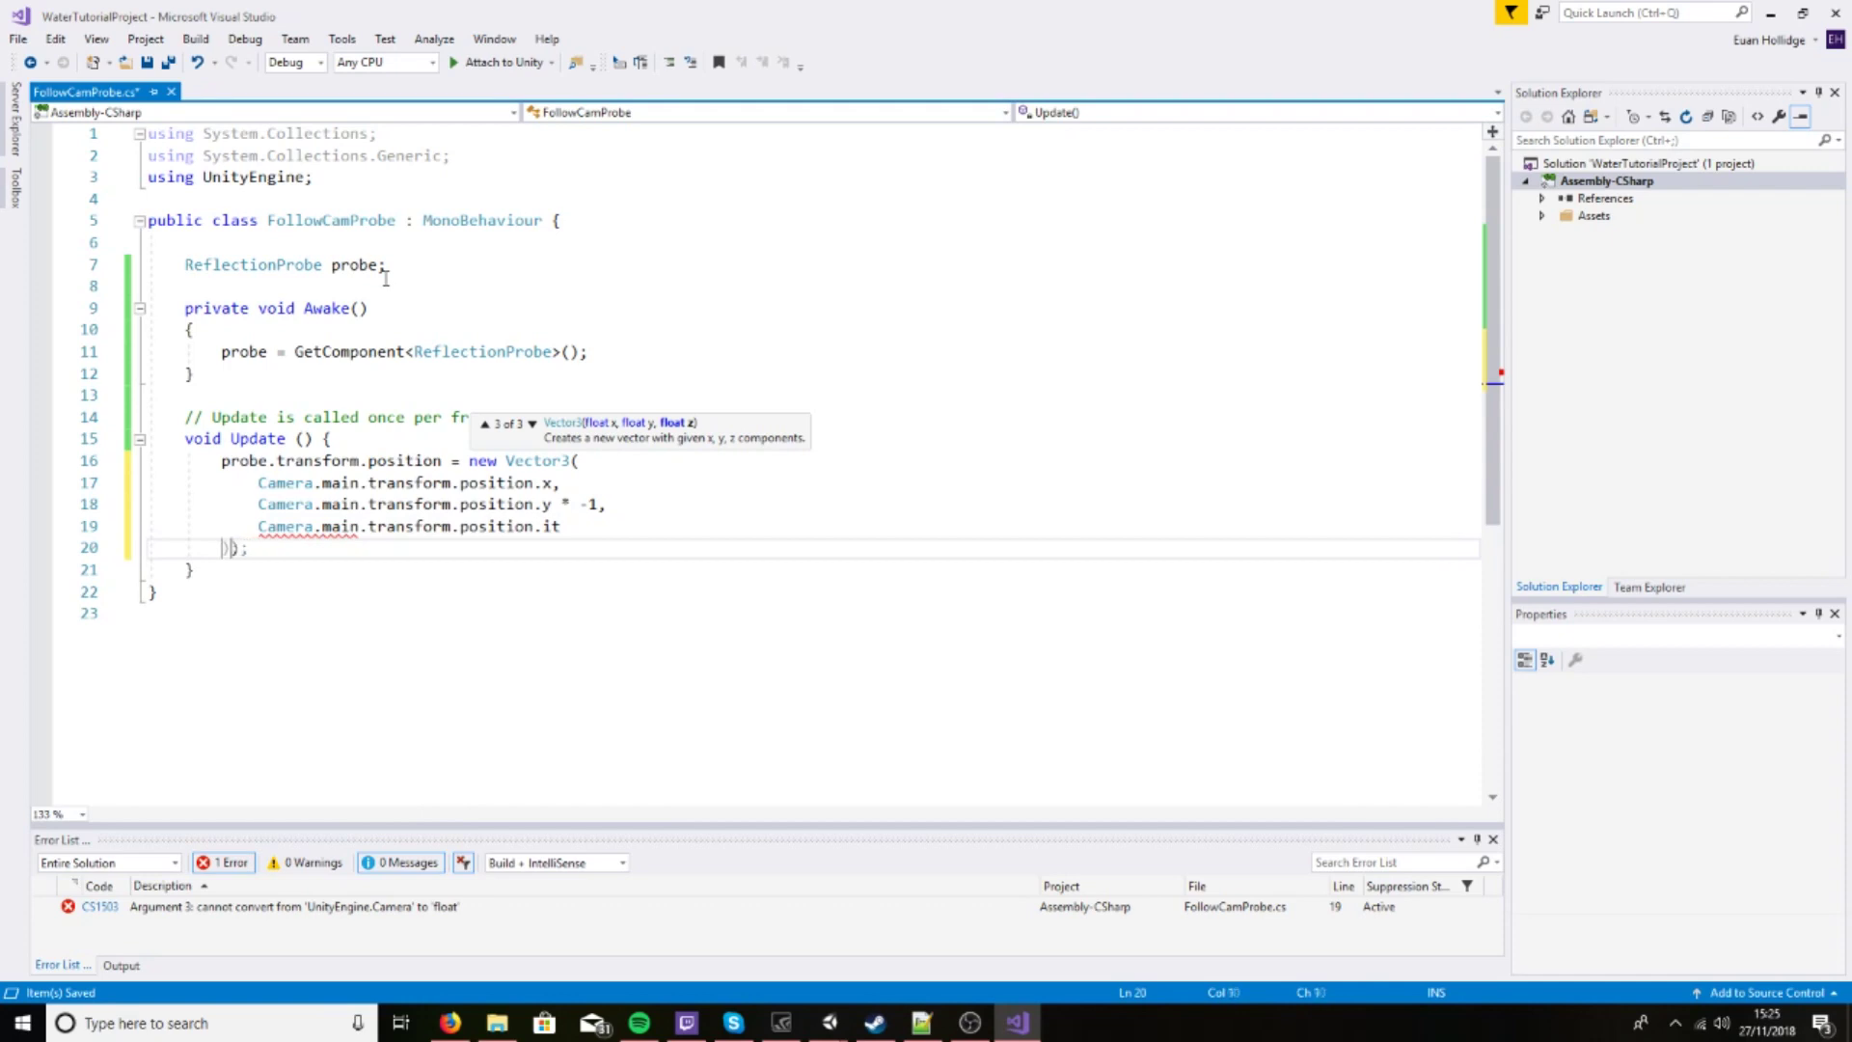
key(BackSpace)
key(BackSpace)
key(BackSpace)
key(BackSpace)
key(BackSpace)
key(BackSpace)
key(BackSpace)
key(BackSpace)
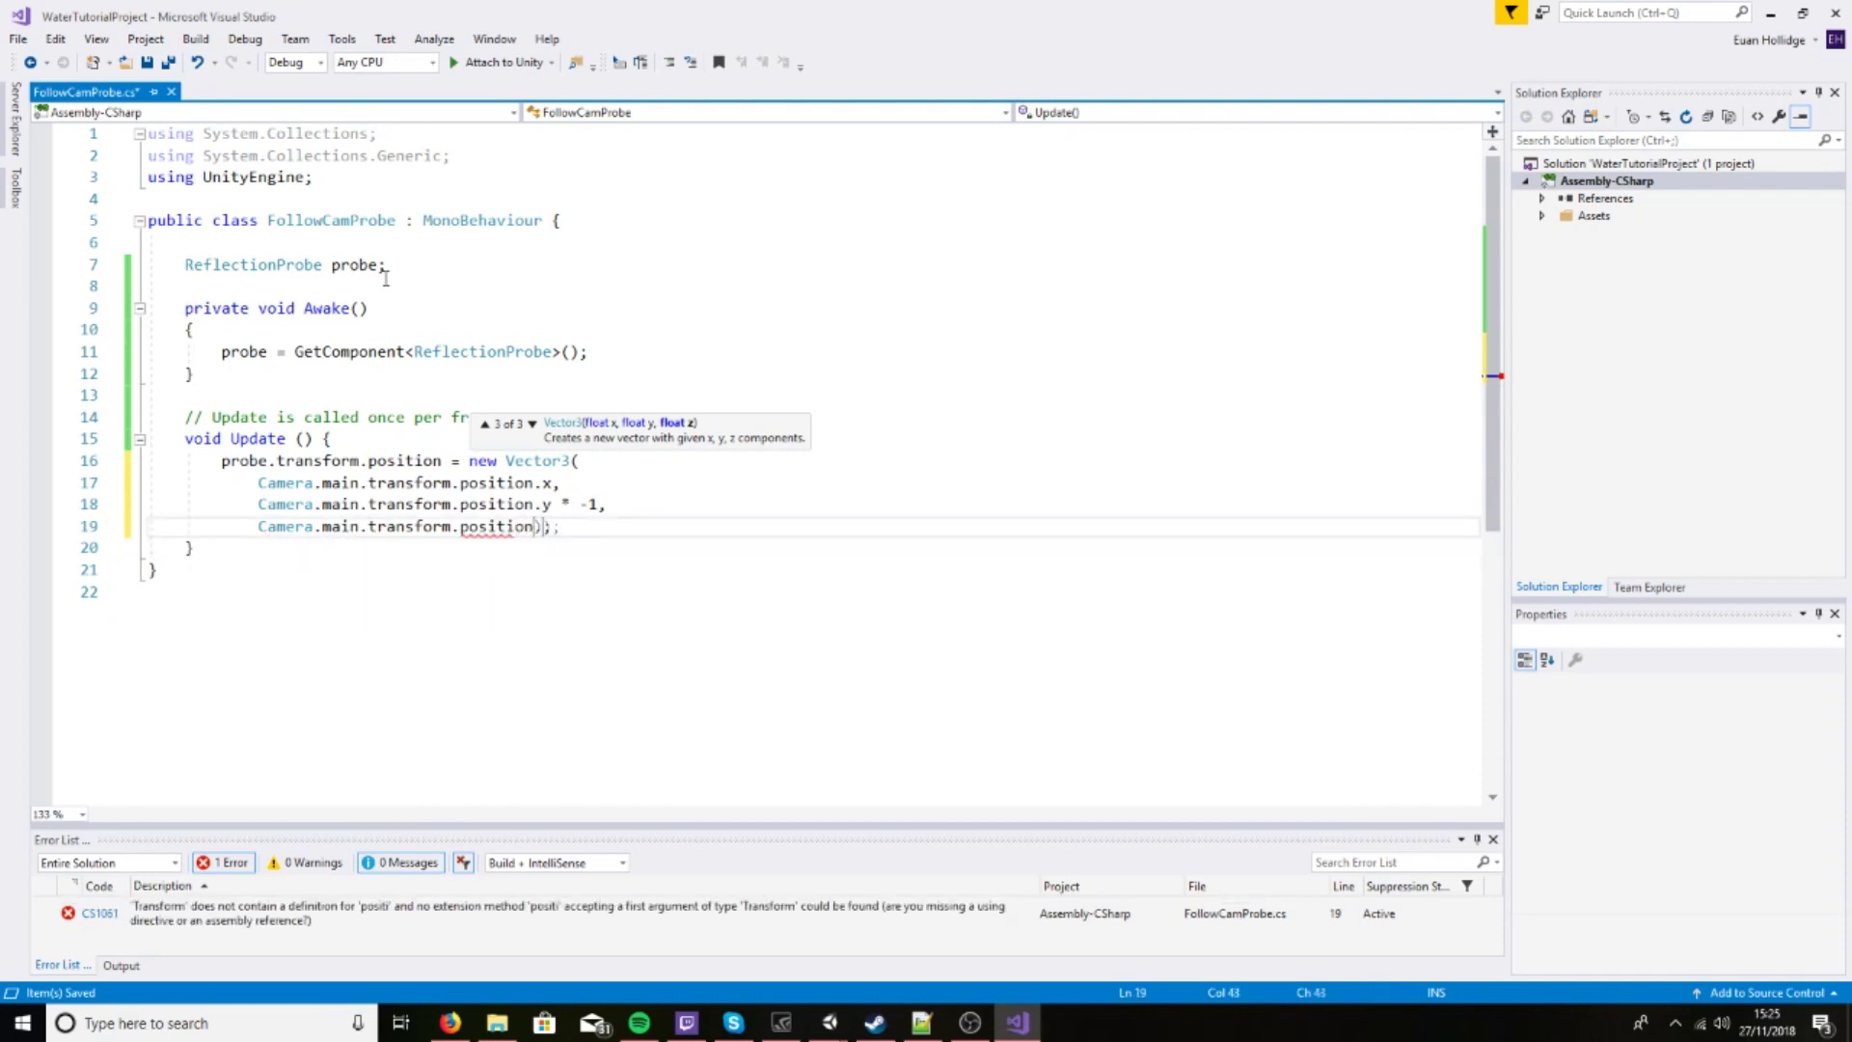
text(.z)
key(Escape)
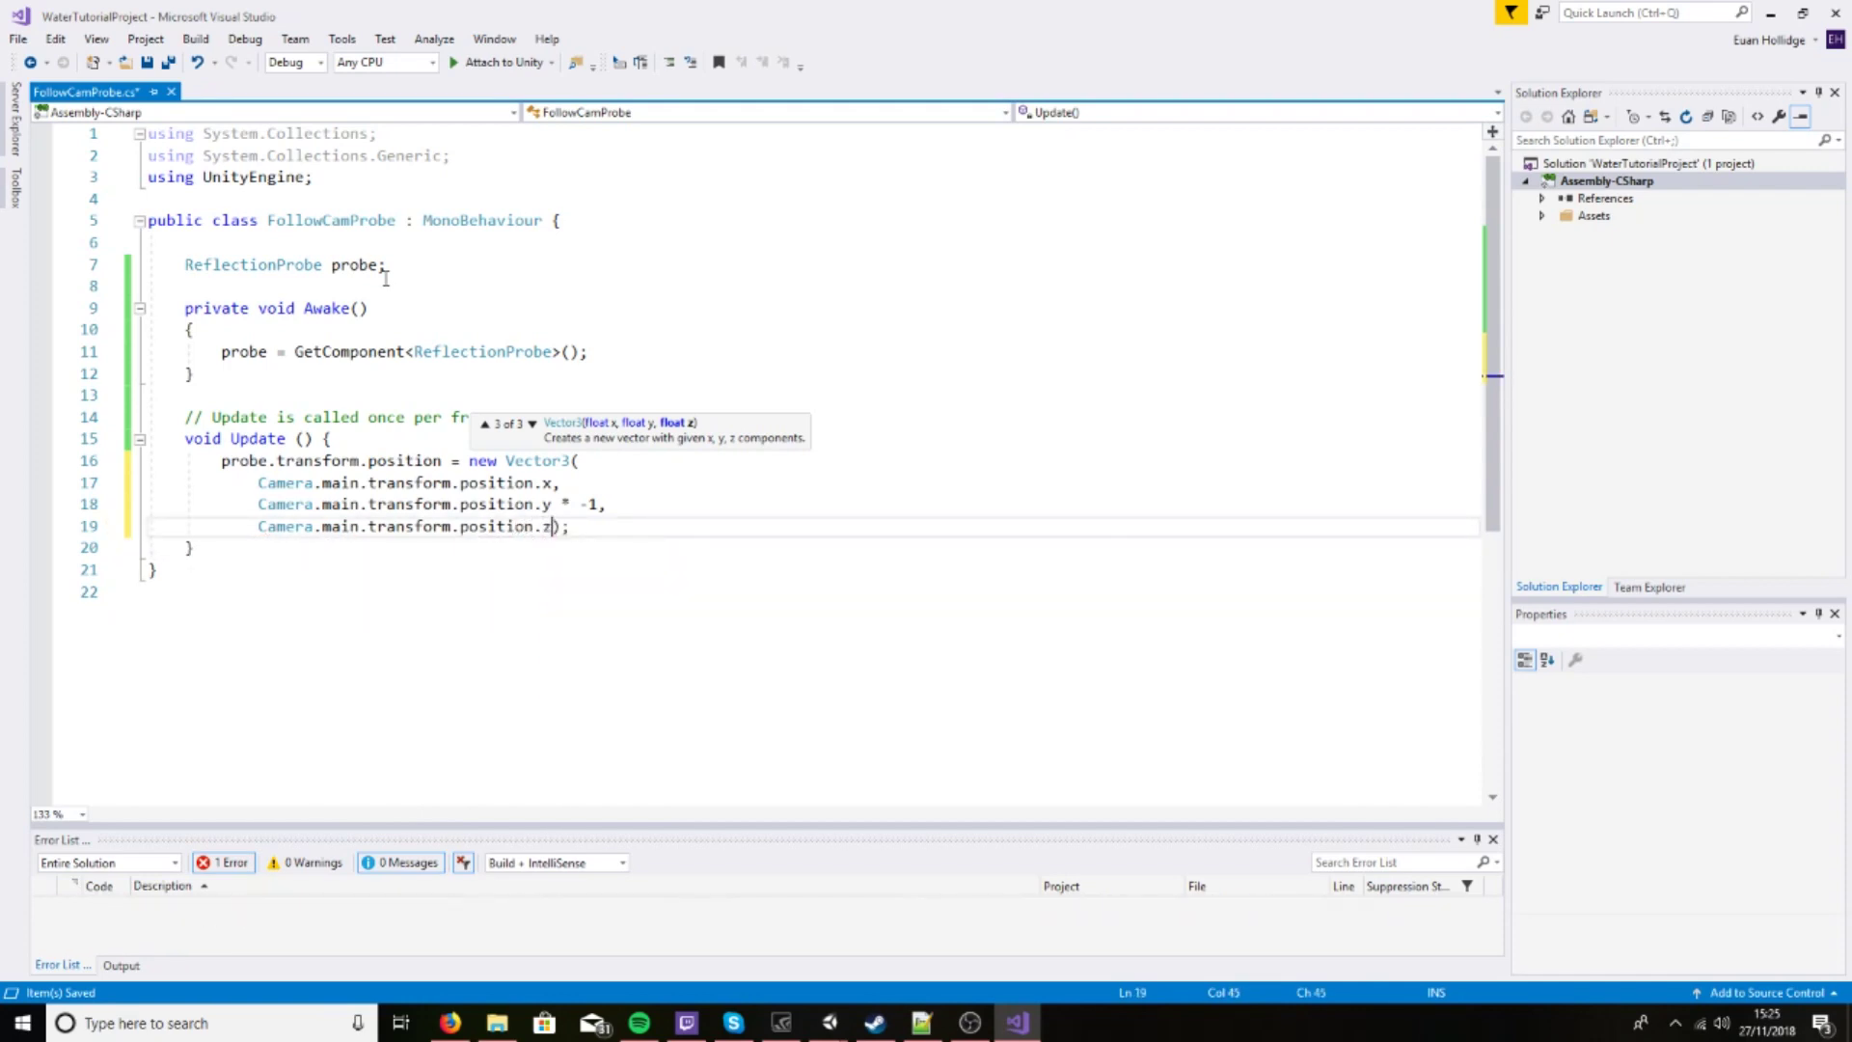
key(ctrl+s)
Call probe.RenderProbe(); at the end of Update, after a blank line, and save the script
key(Right)
key(Down)
key(Up)
key(End)
key(Return)
key(Return)
text(probe.re)
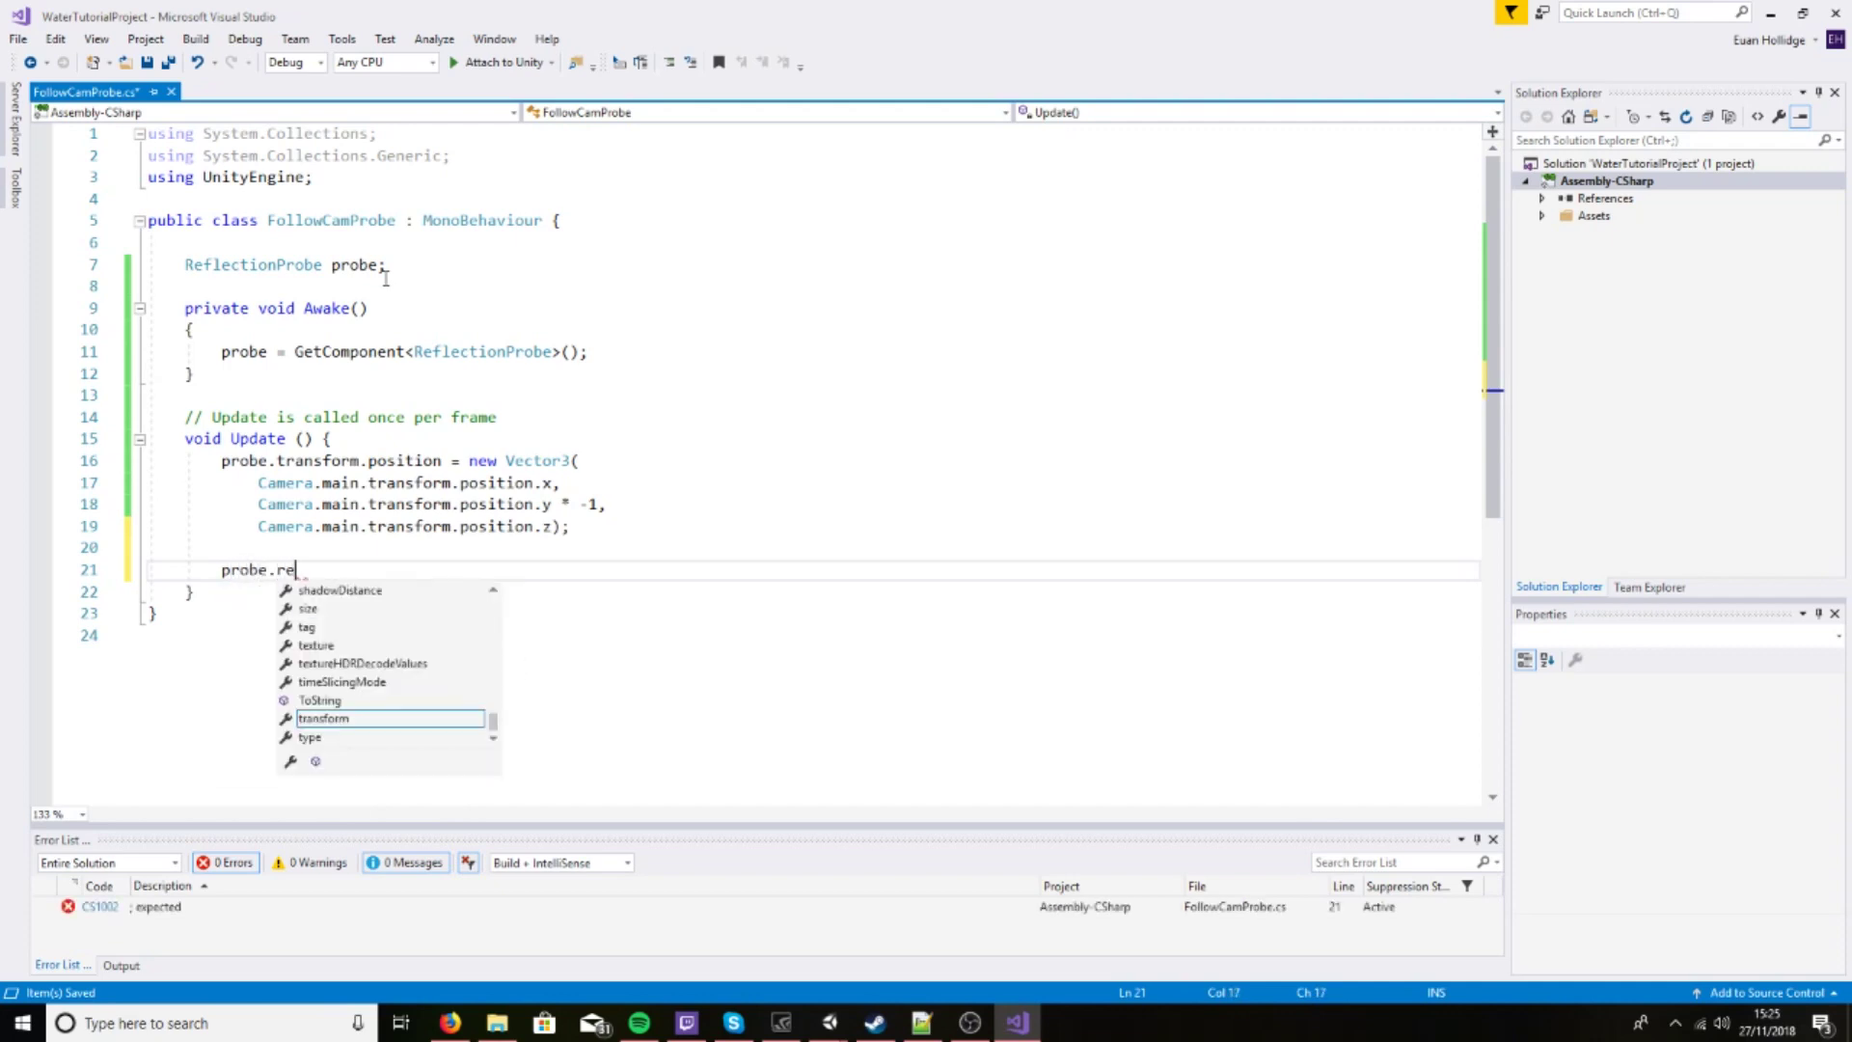
key(Down)
key(Down)
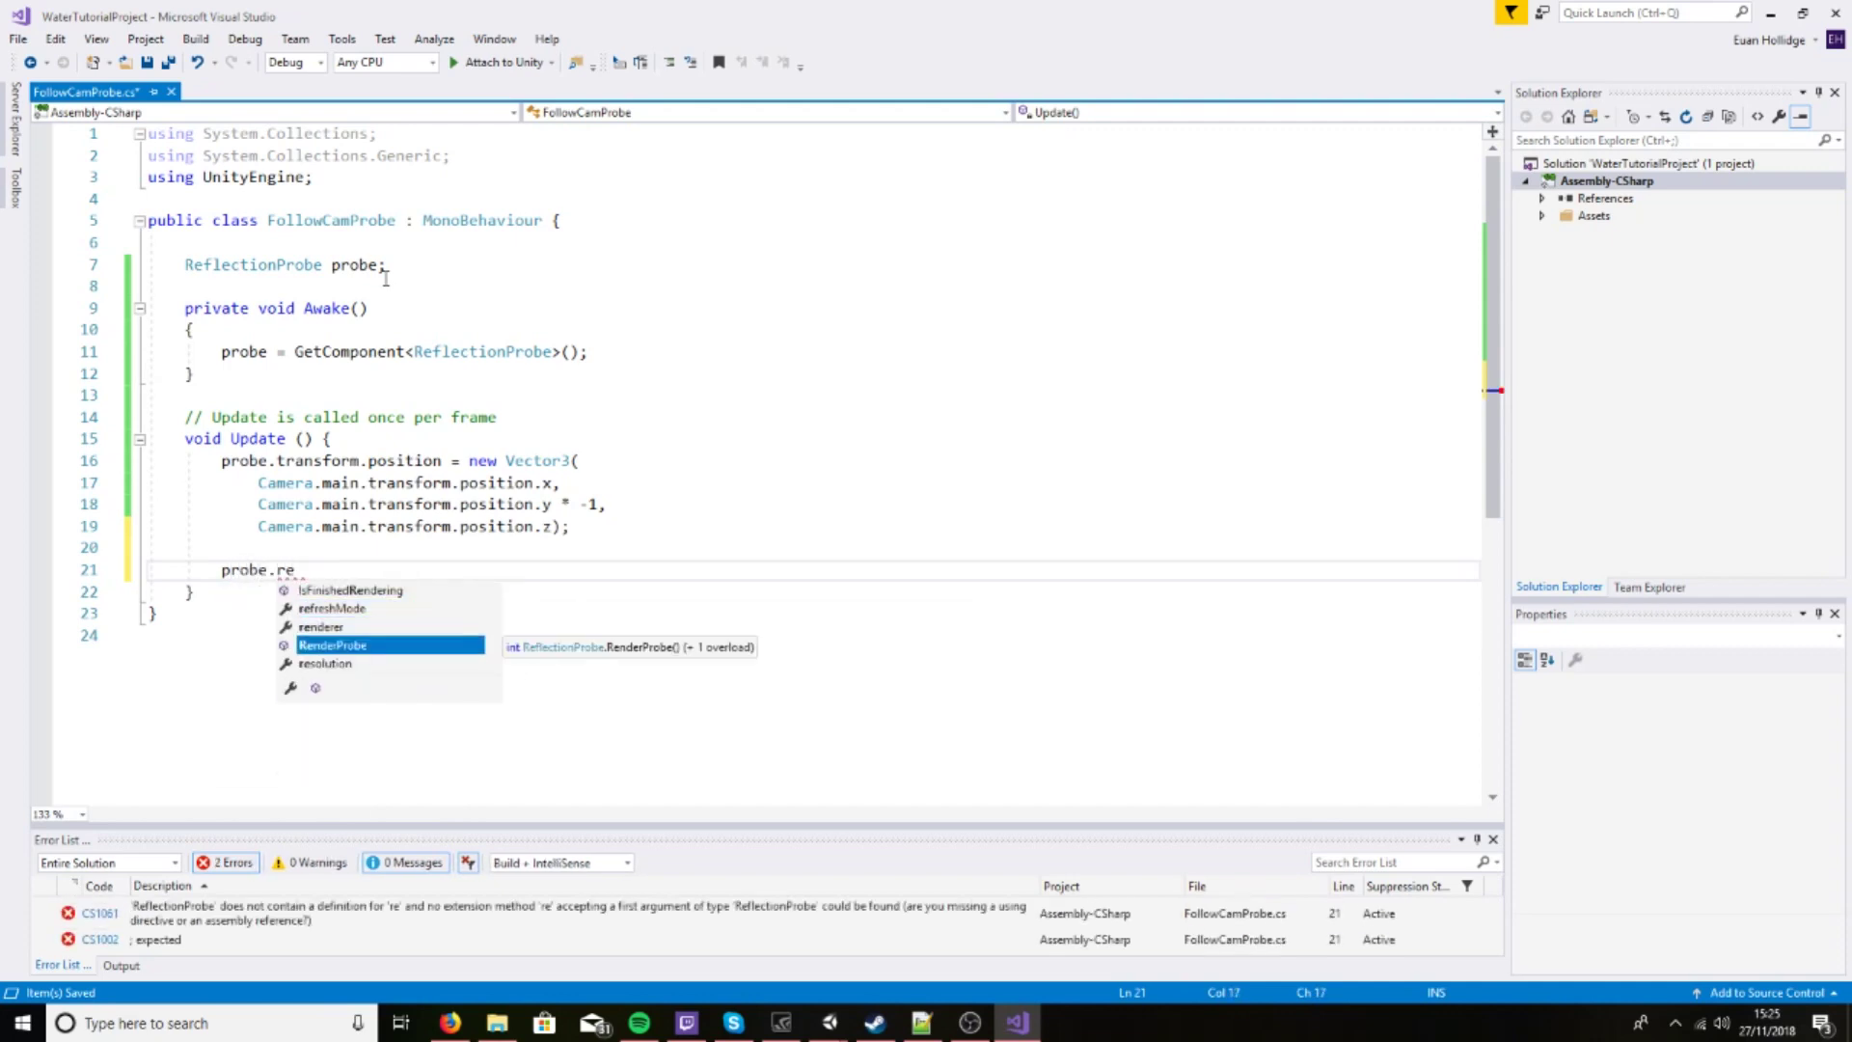
key(Tab)
text(();)
key(ctrl+s)
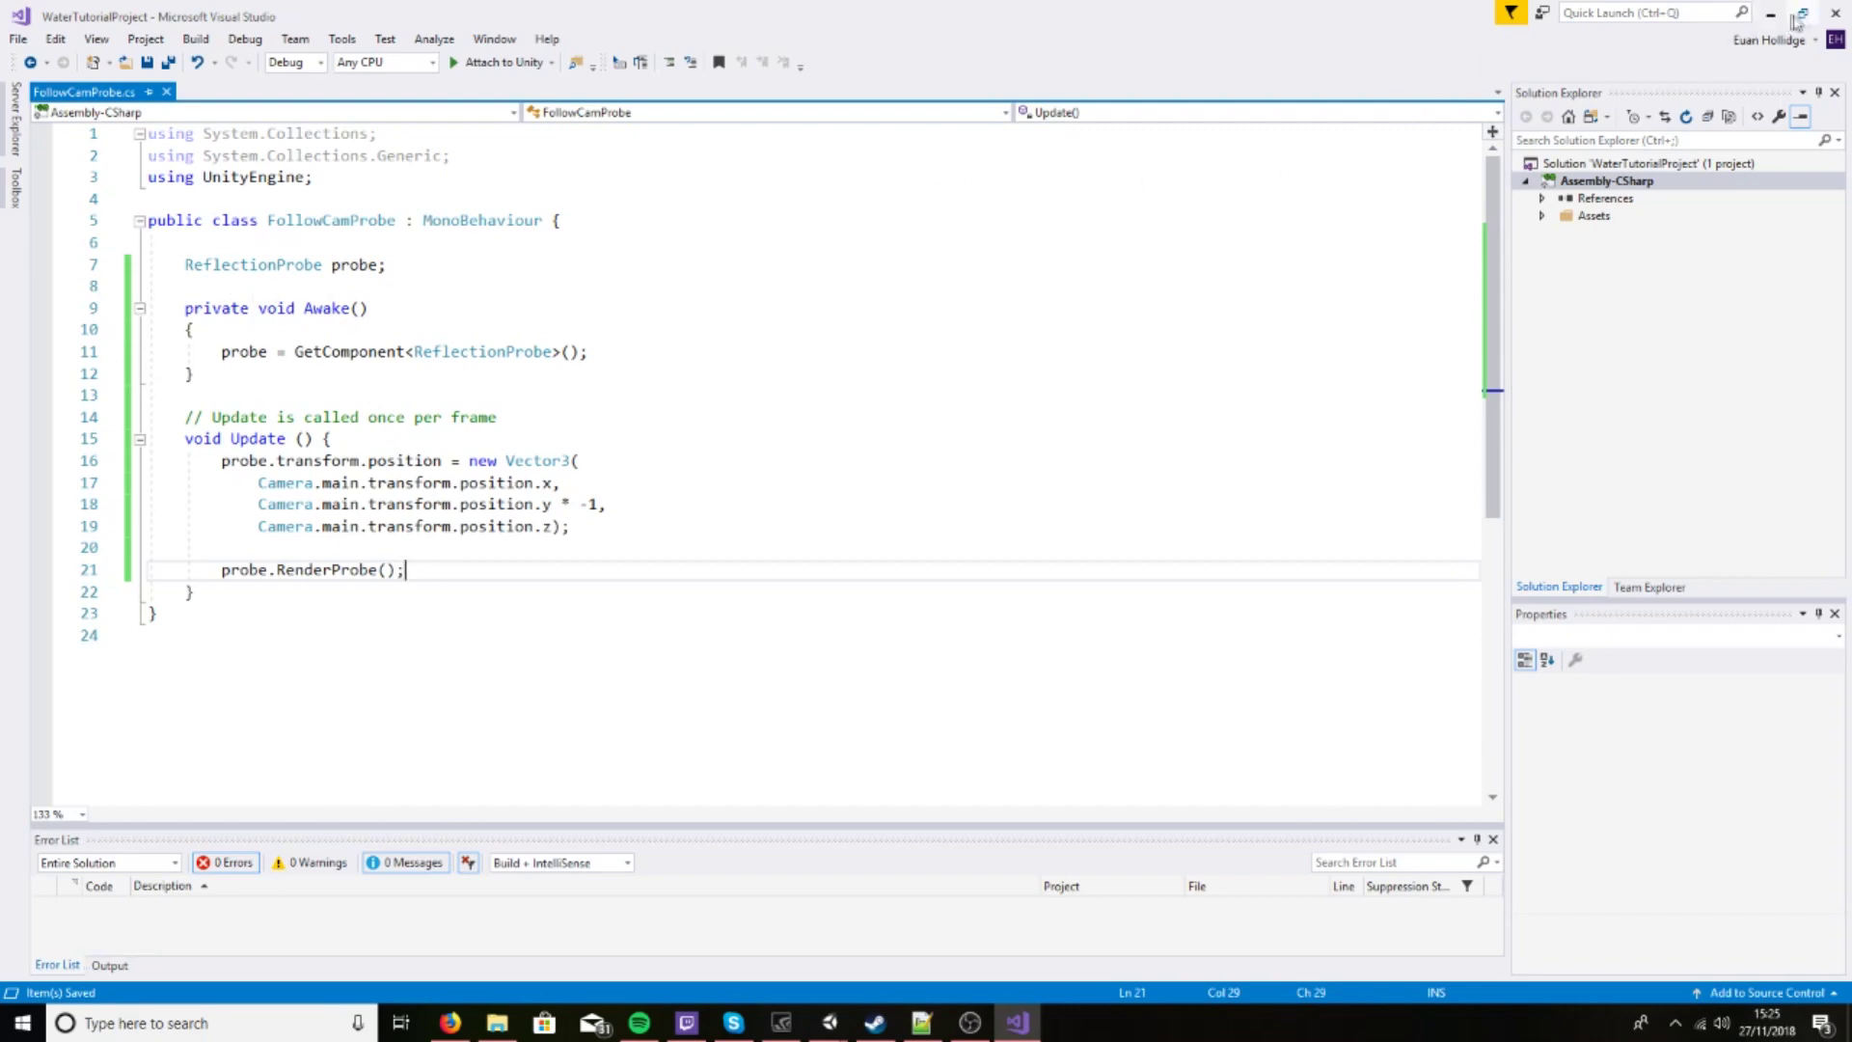
Close the code editor, attach the FollowCamProbe script to the ReflectionProbes object and test-run the scene briefly
click(1836, 13)
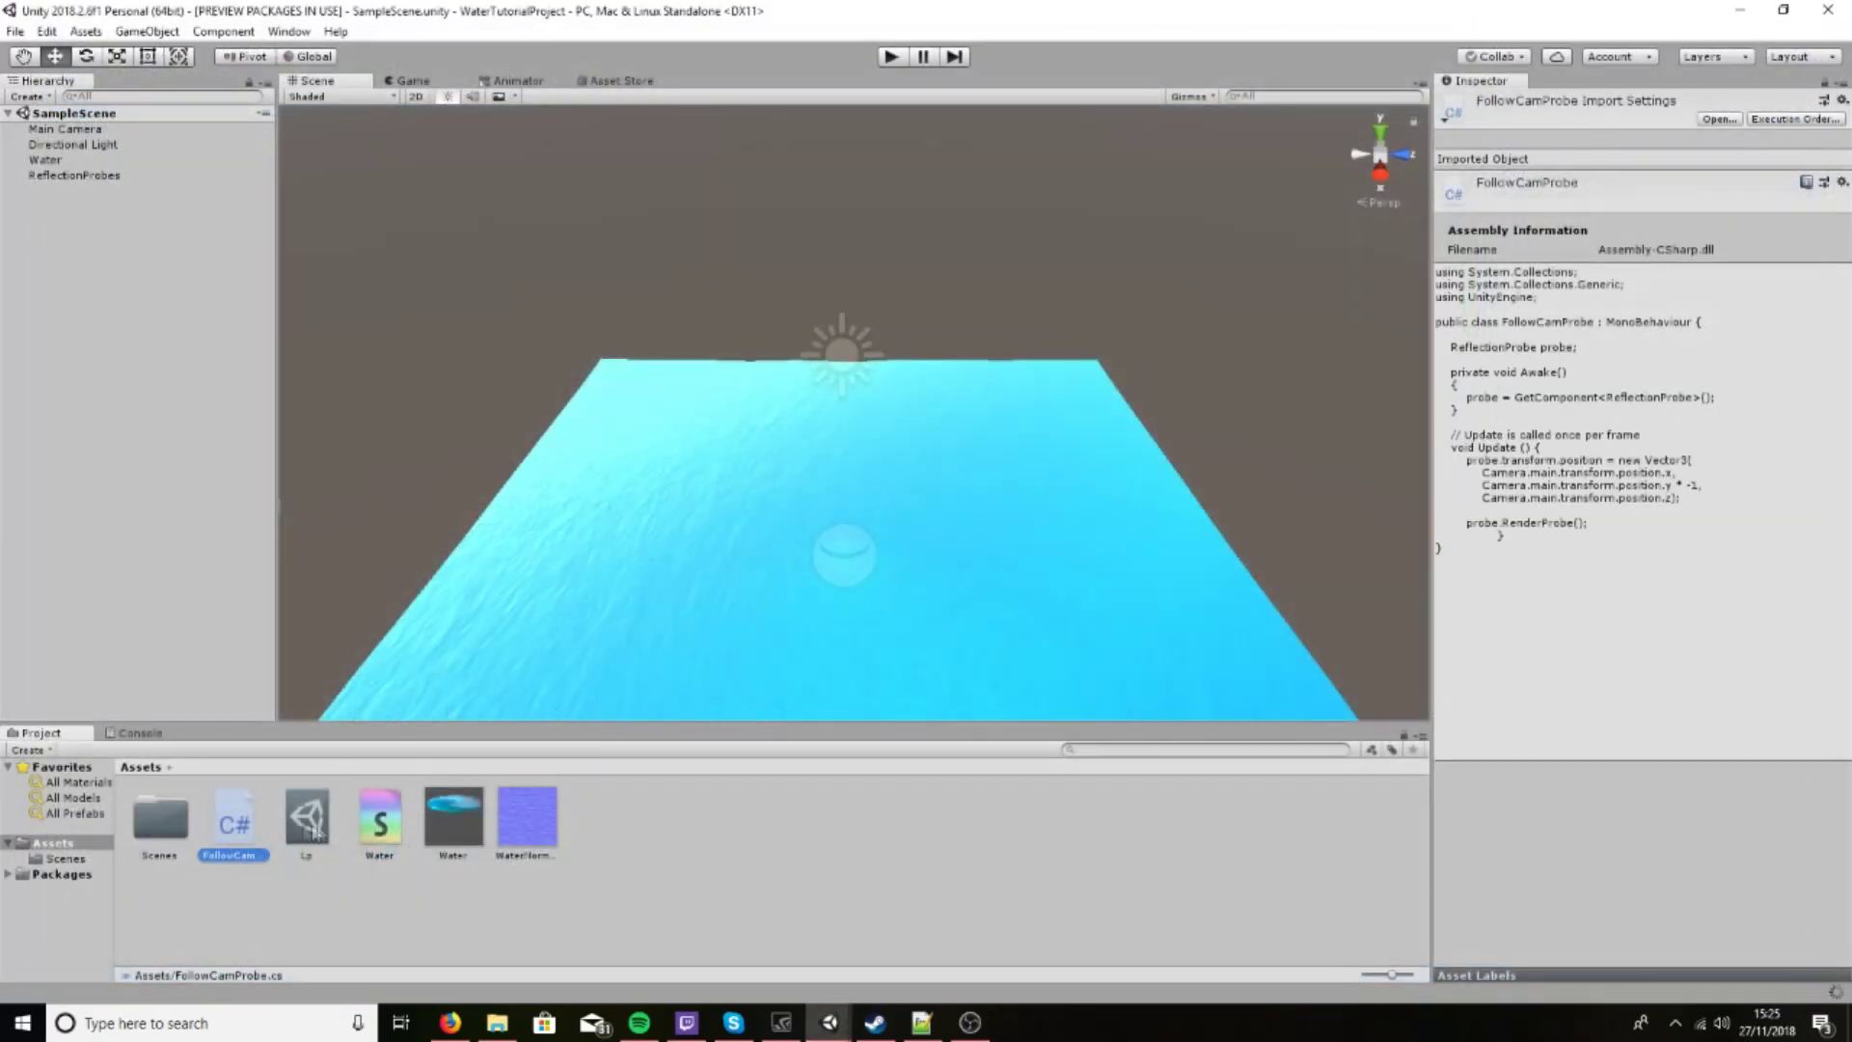
drag(236, 839, 100, 180)
drag(90, 174, 89, 175)
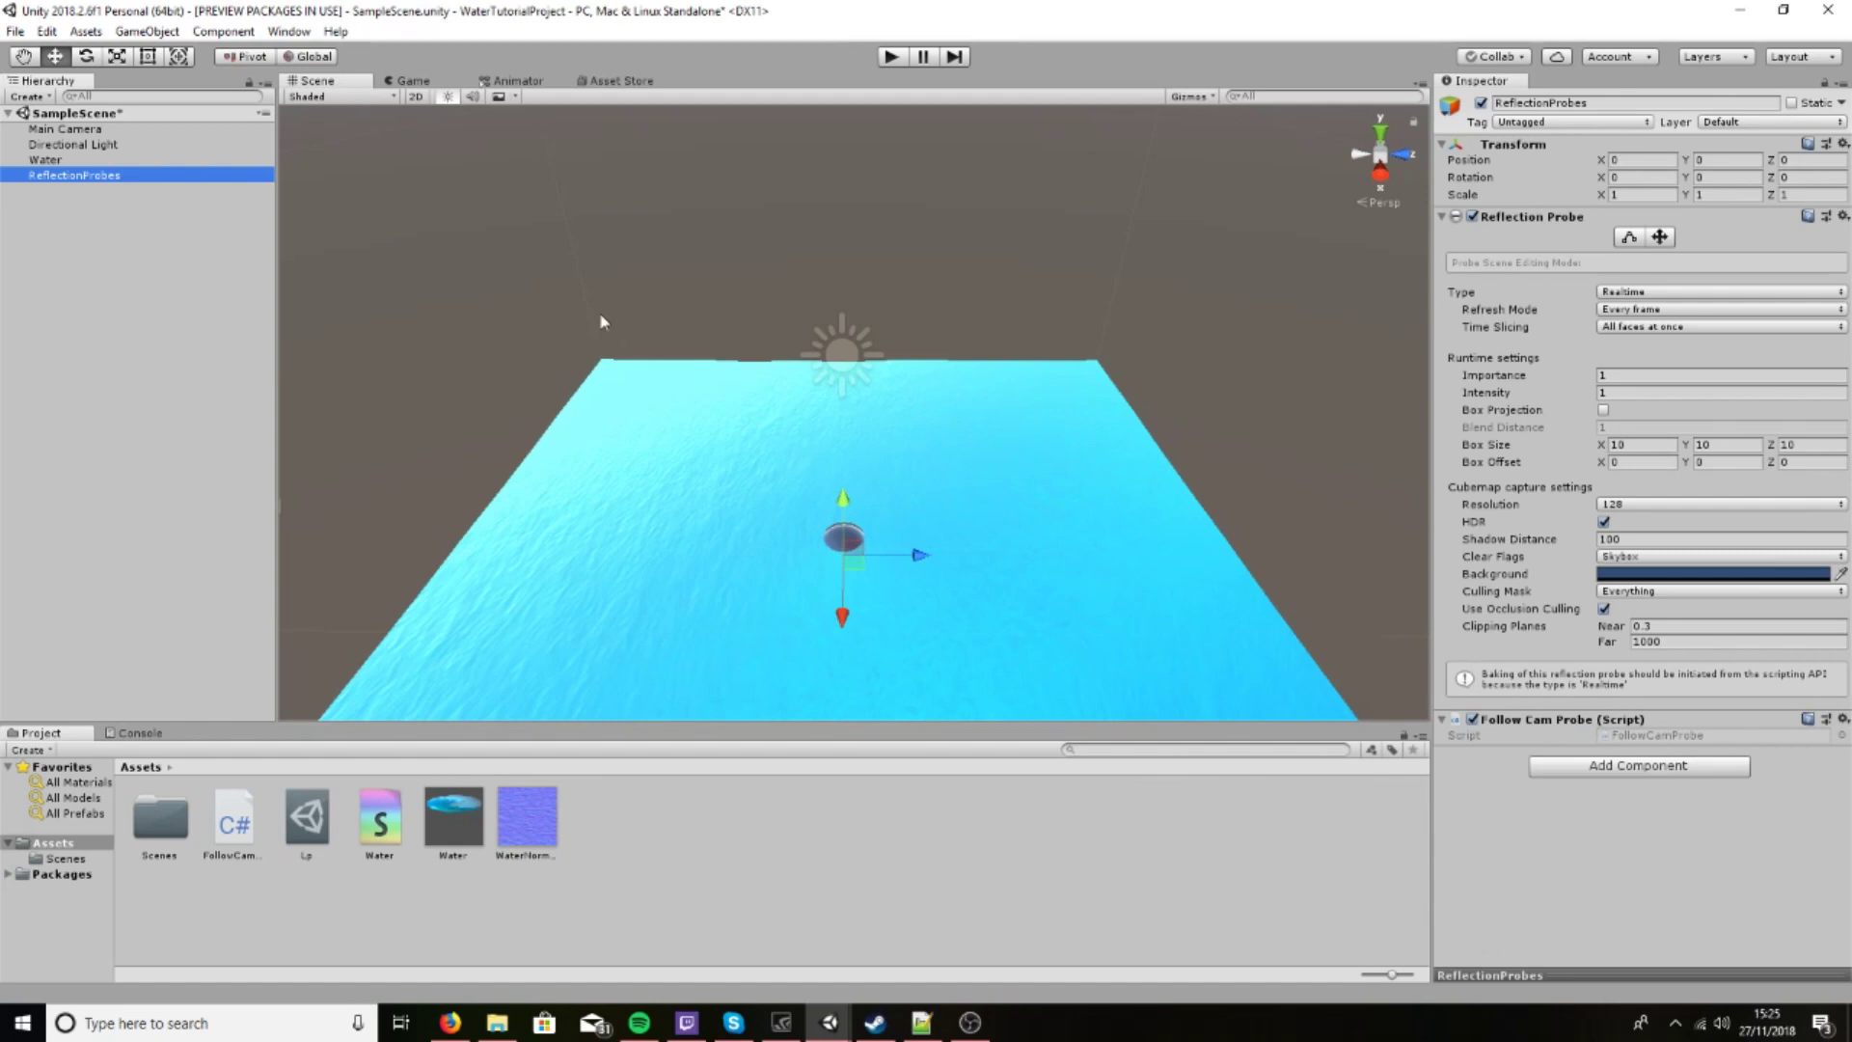
click(889, 59)
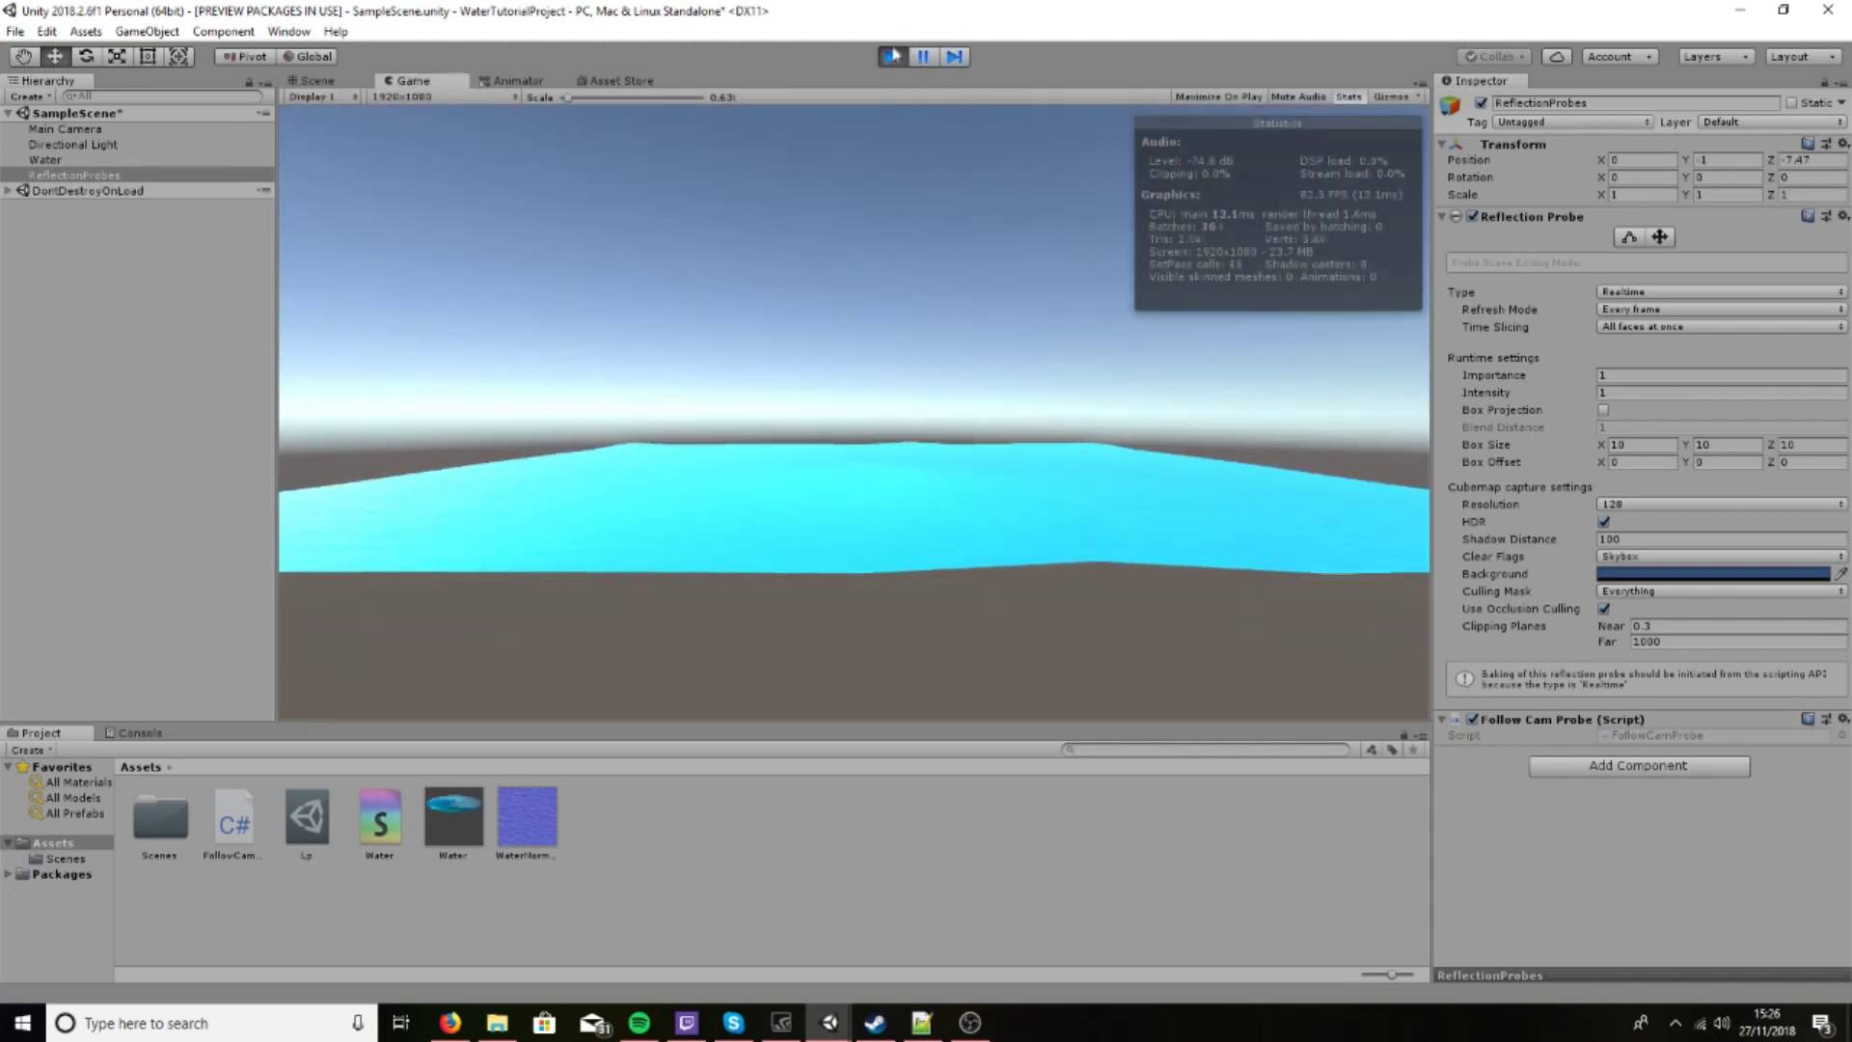
key(ctrl+p)
right_click(154, 239)
click(220, 399)
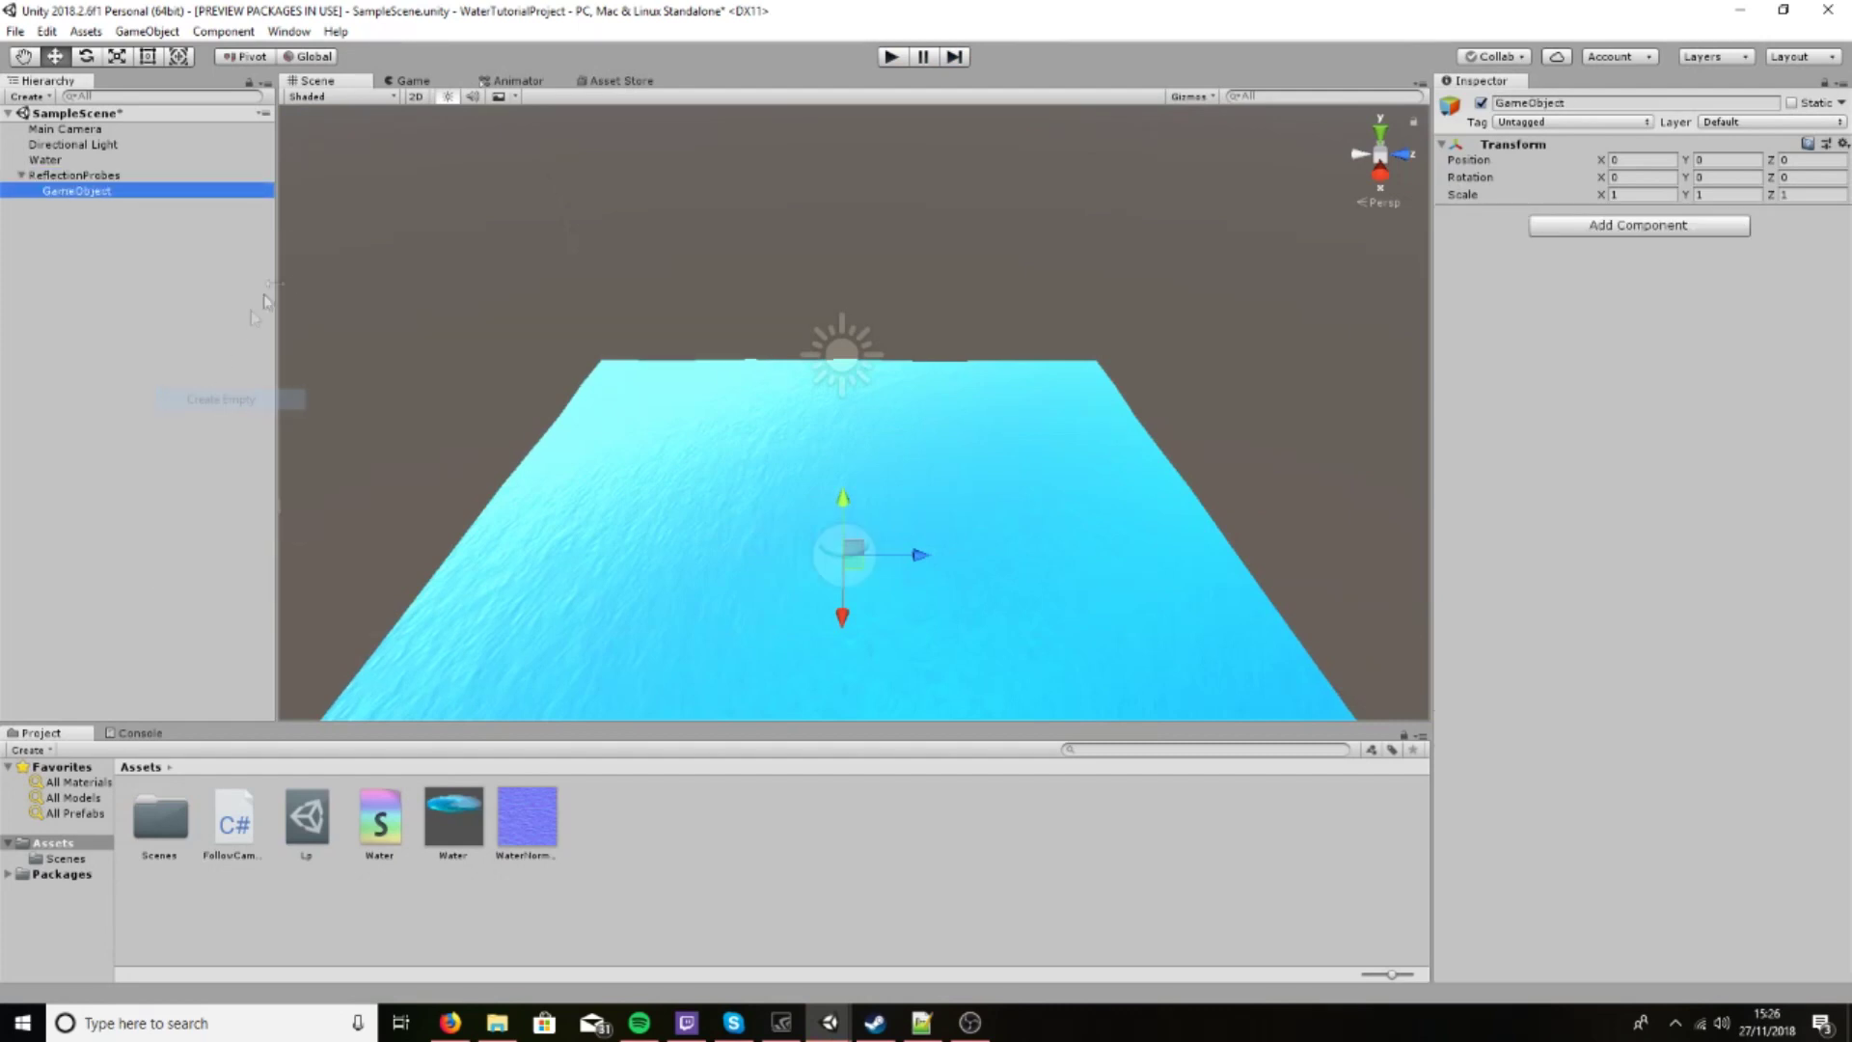
drag(95, 189, 79, 176)
click(66, 189)
click(154, 400)
drag(46, 159, 77, 176)
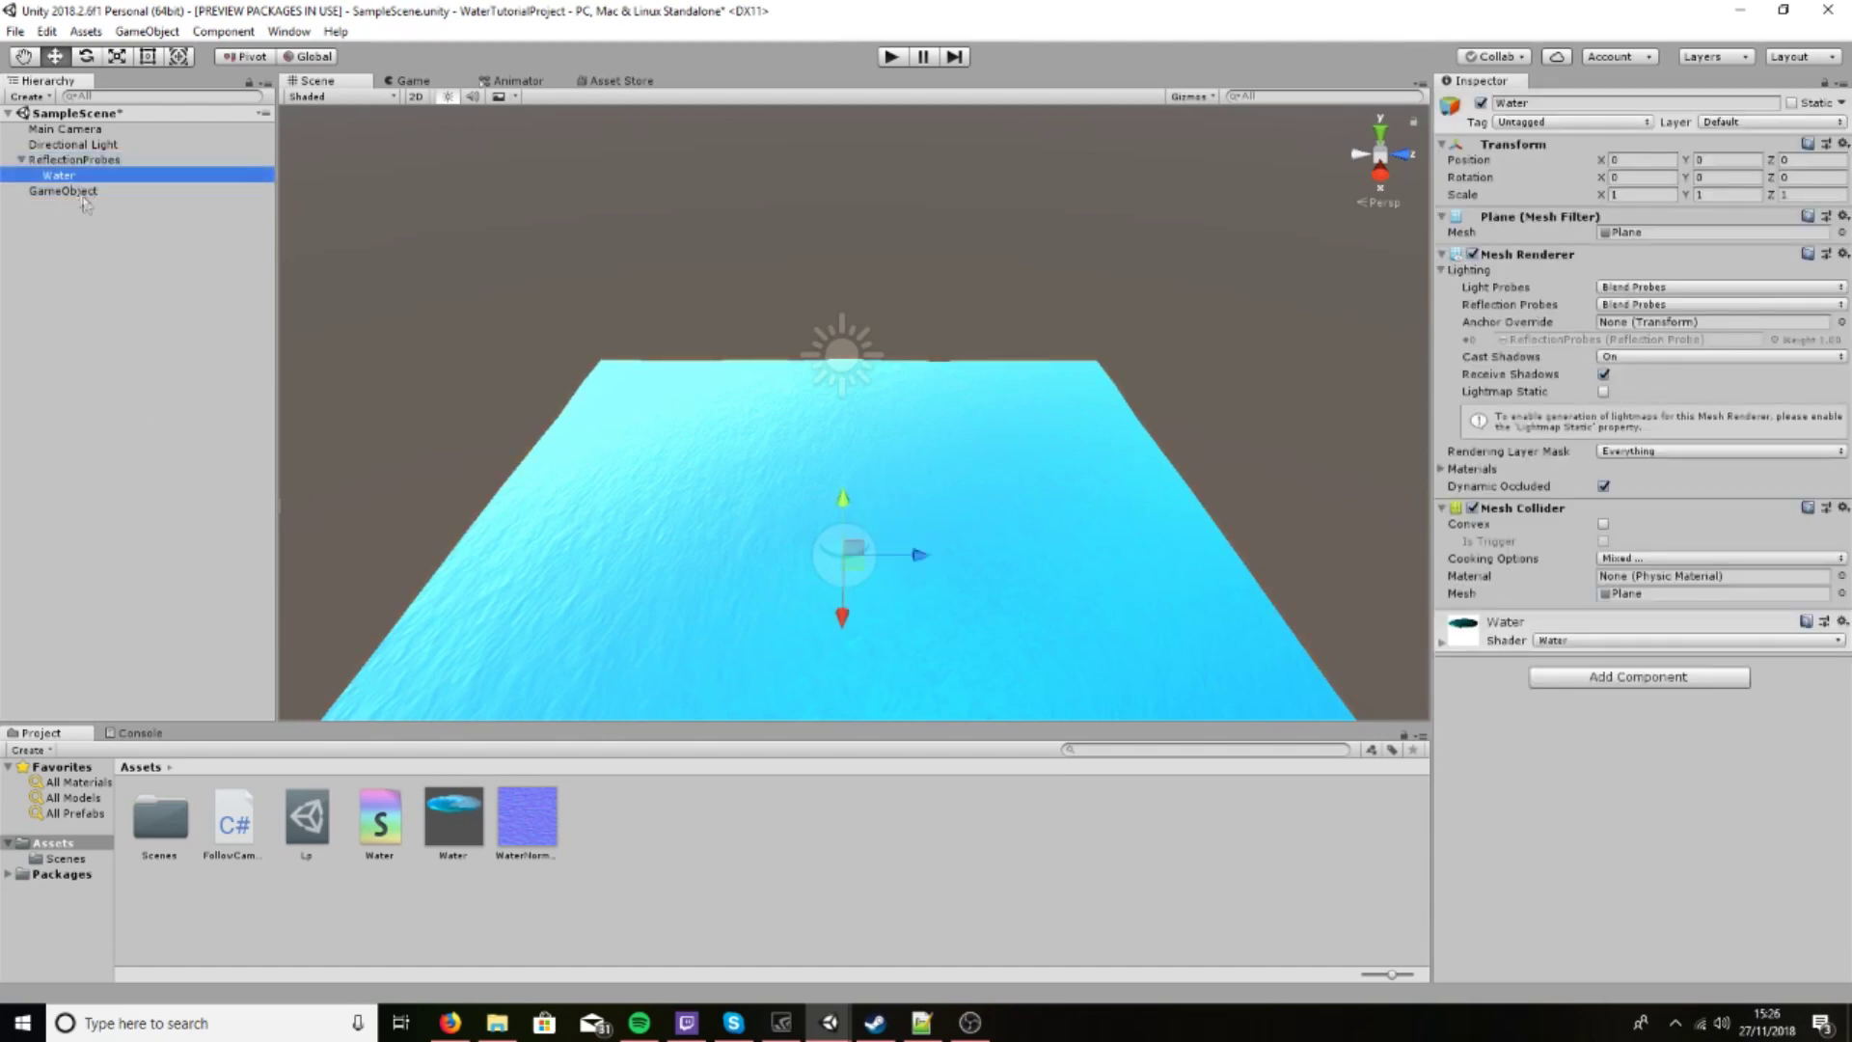
key(ctrl+z)
click(75, 193)
key(Delete)
Add a cube to the scene and float it above the water at about X 0.34, Y 2.34
right_click(89, 301)
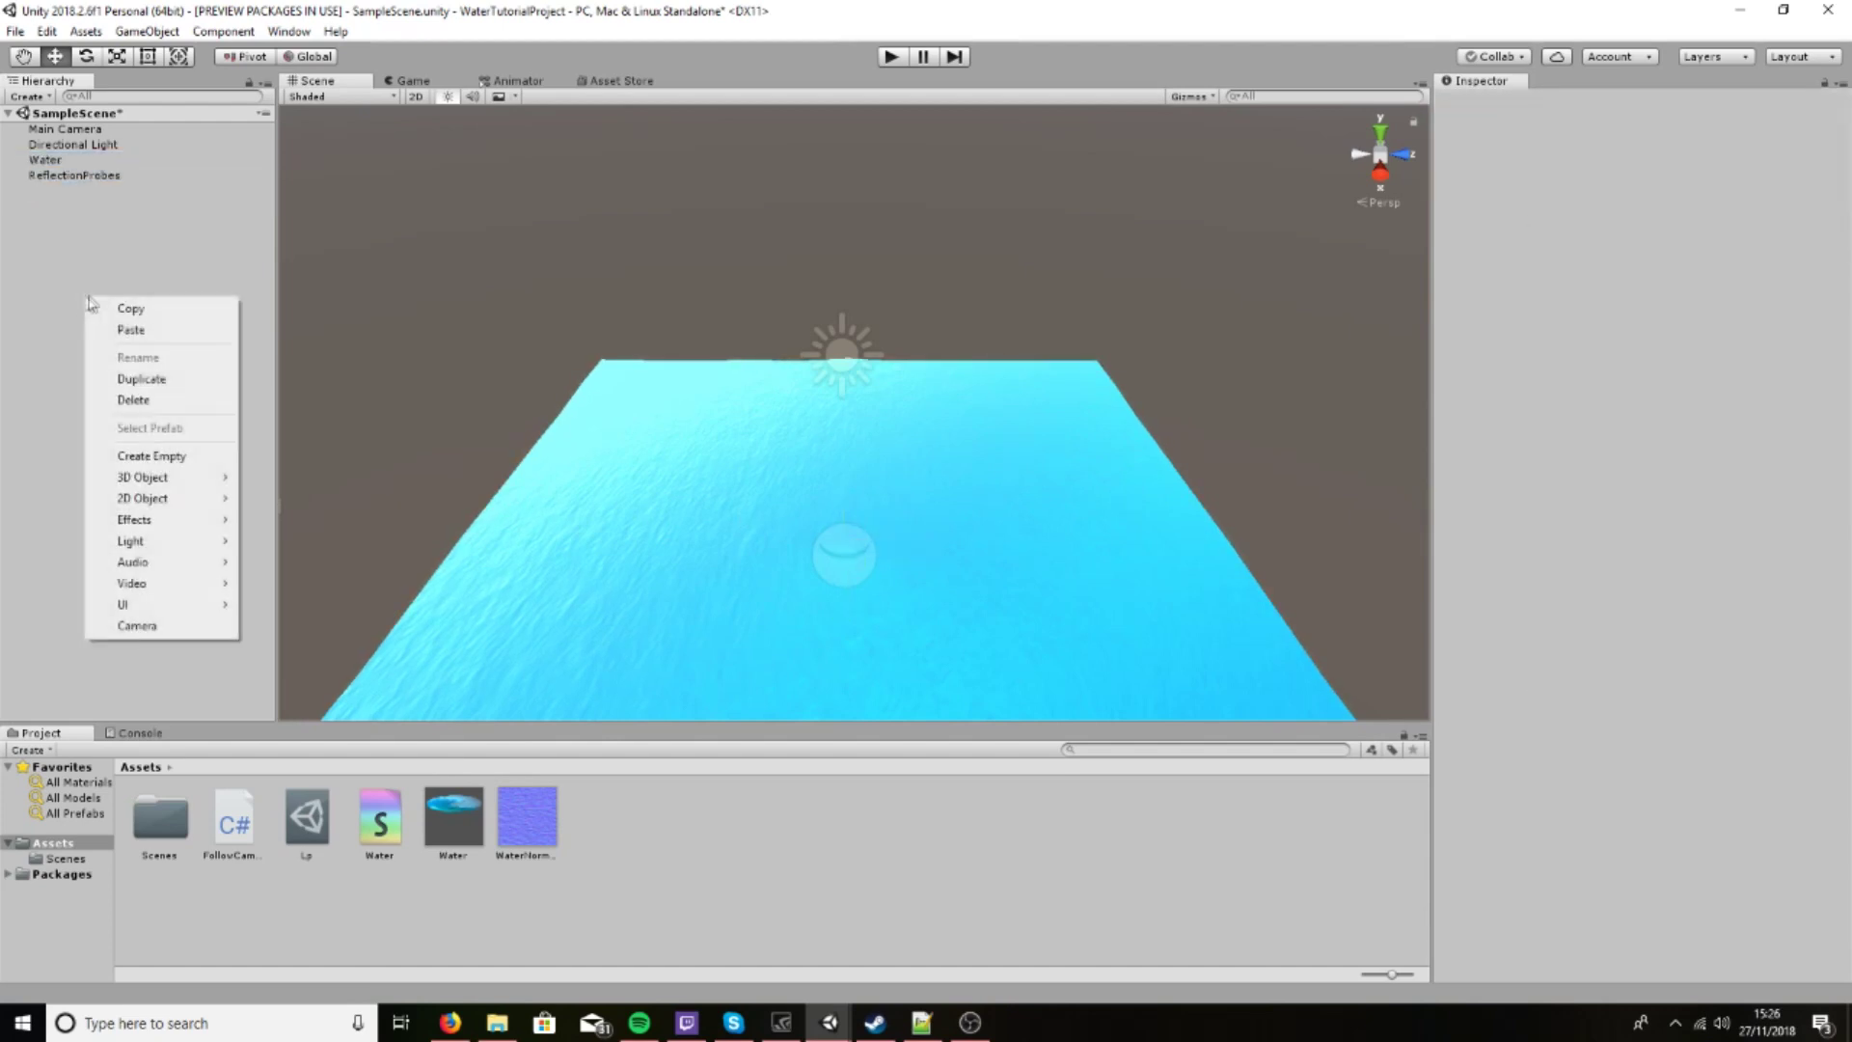
mouse_move(144, 477)
click(328, 477)
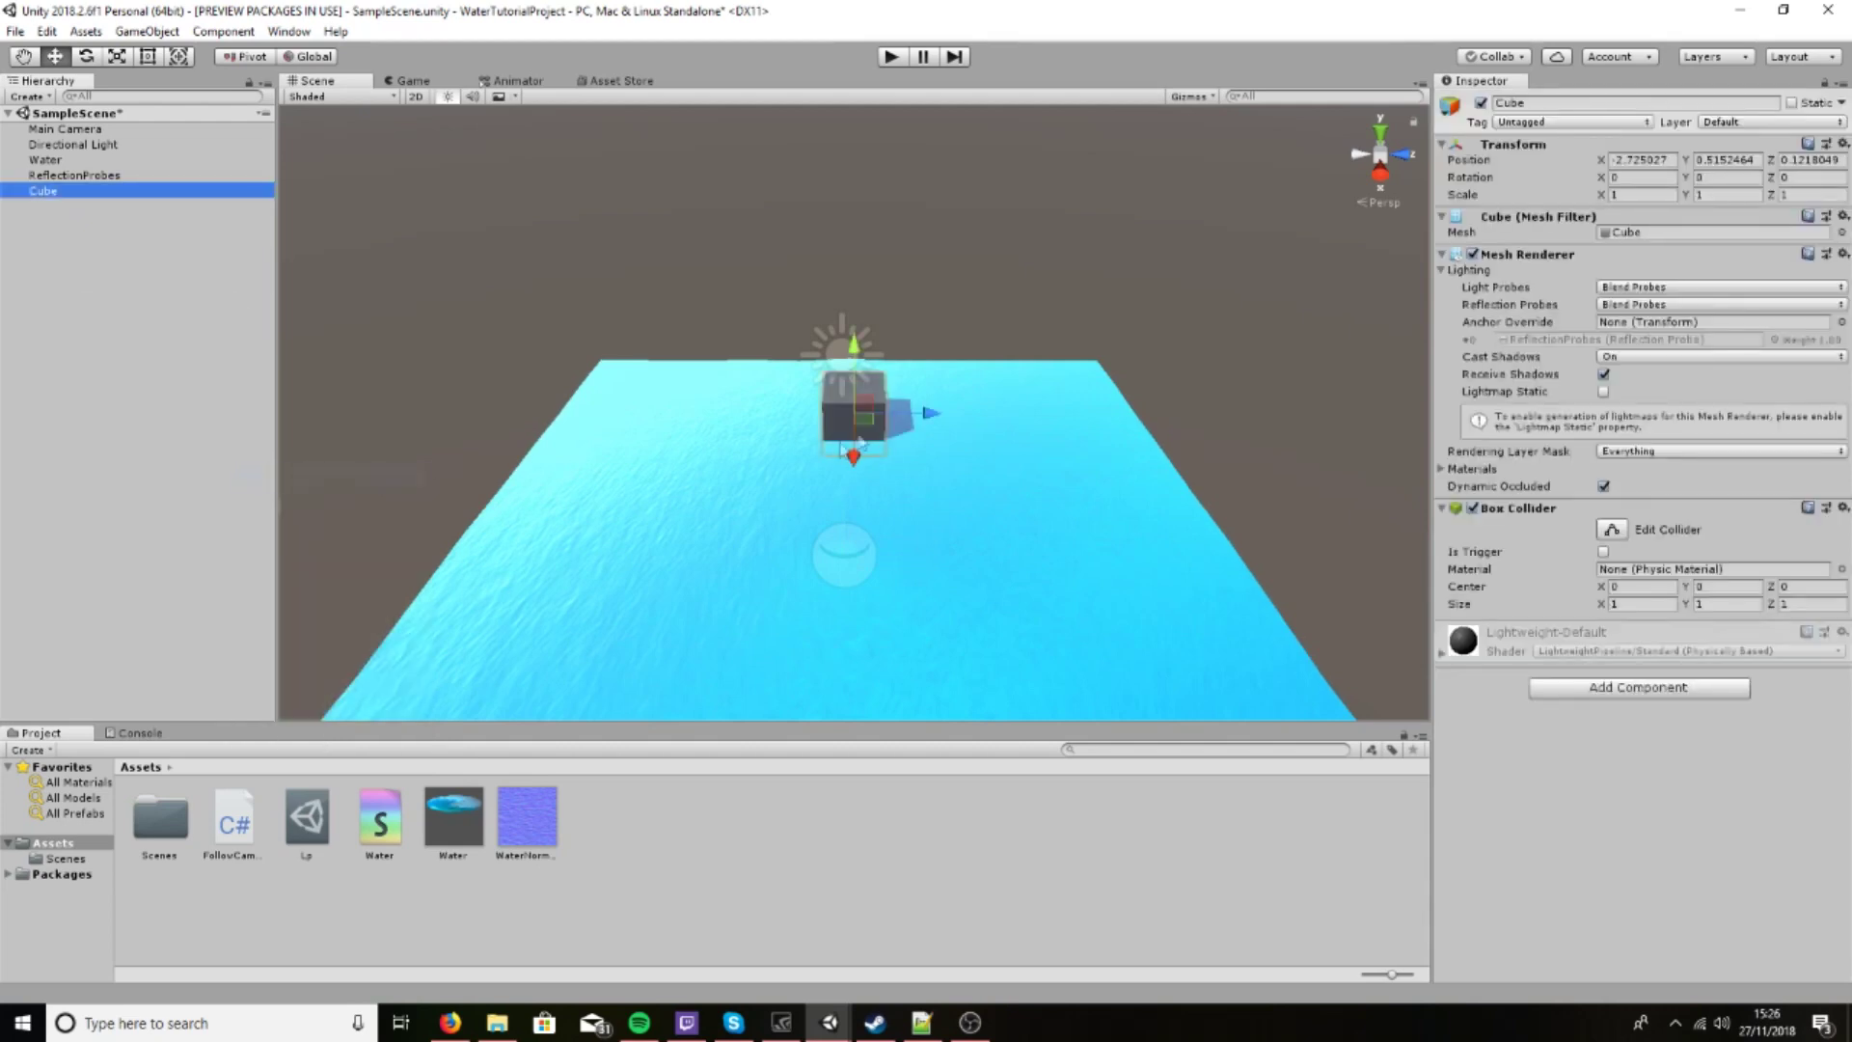
click(854, 326)
click(865, 421)
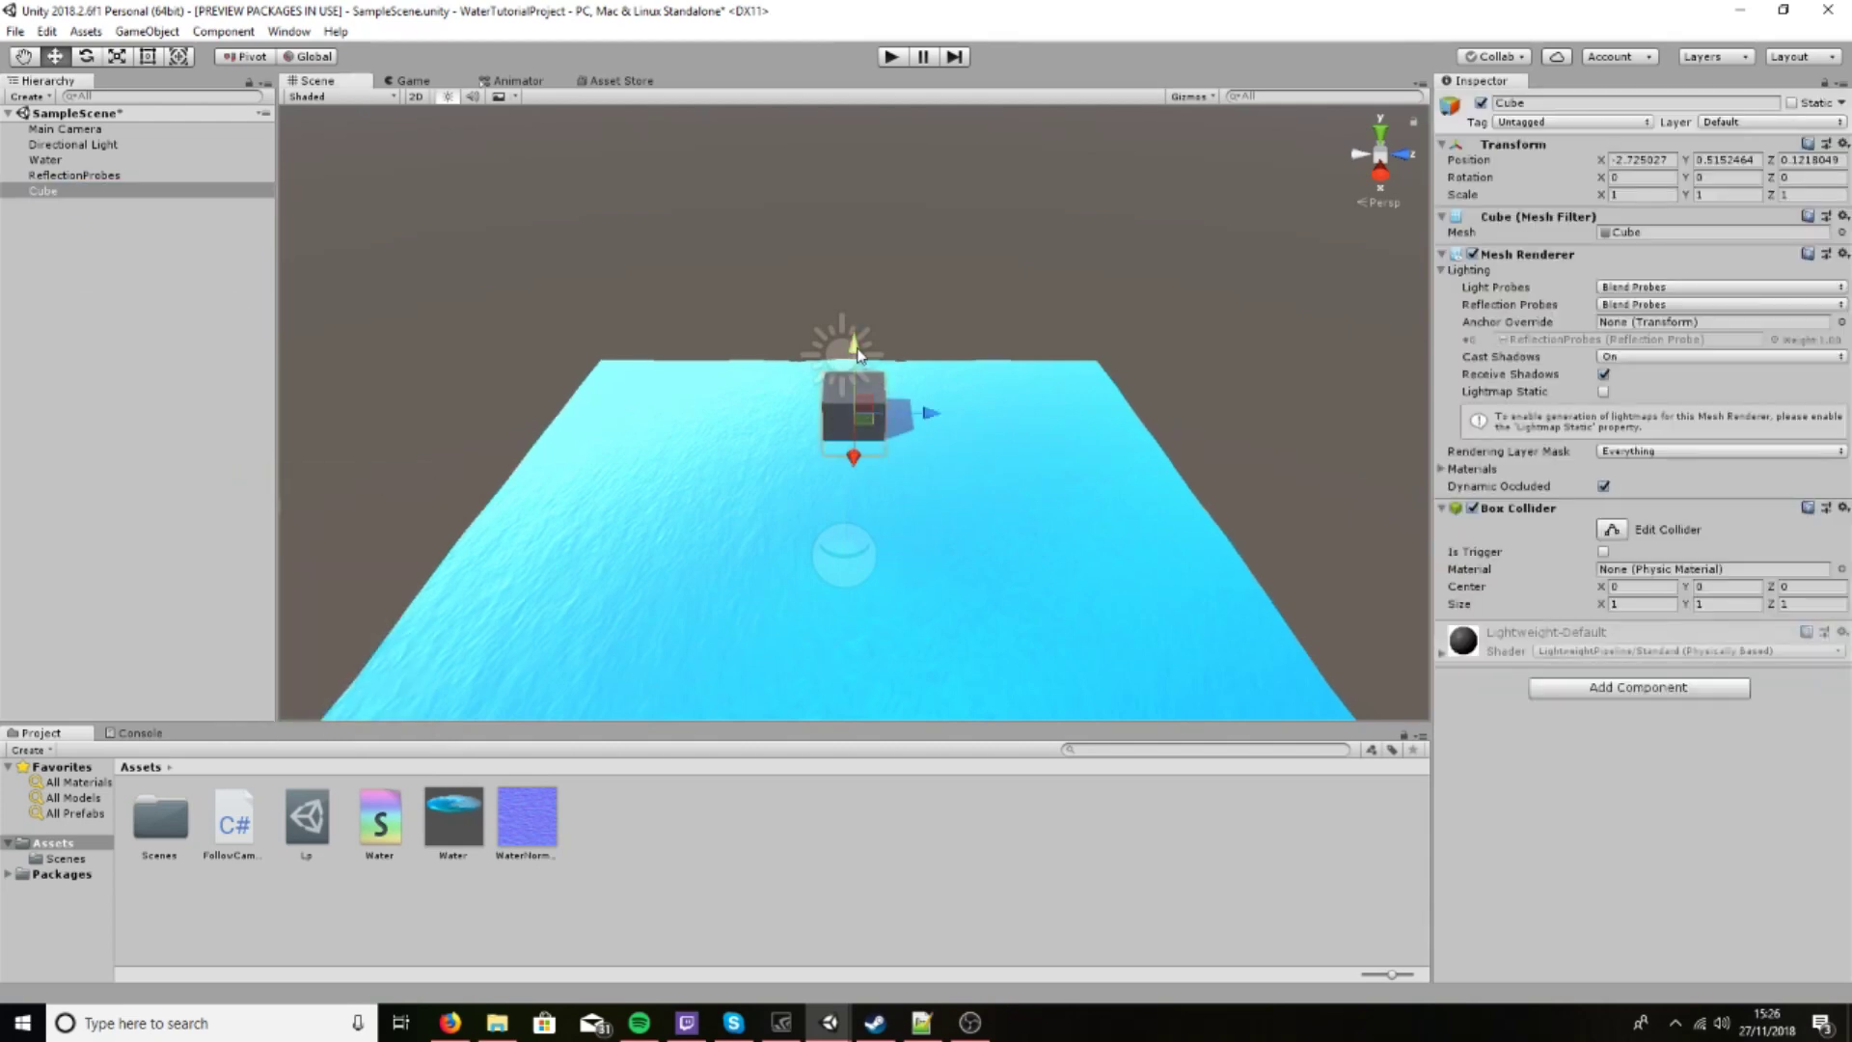
drag(855, 346, 853, 284)
drag(853, 366, 853, 425)
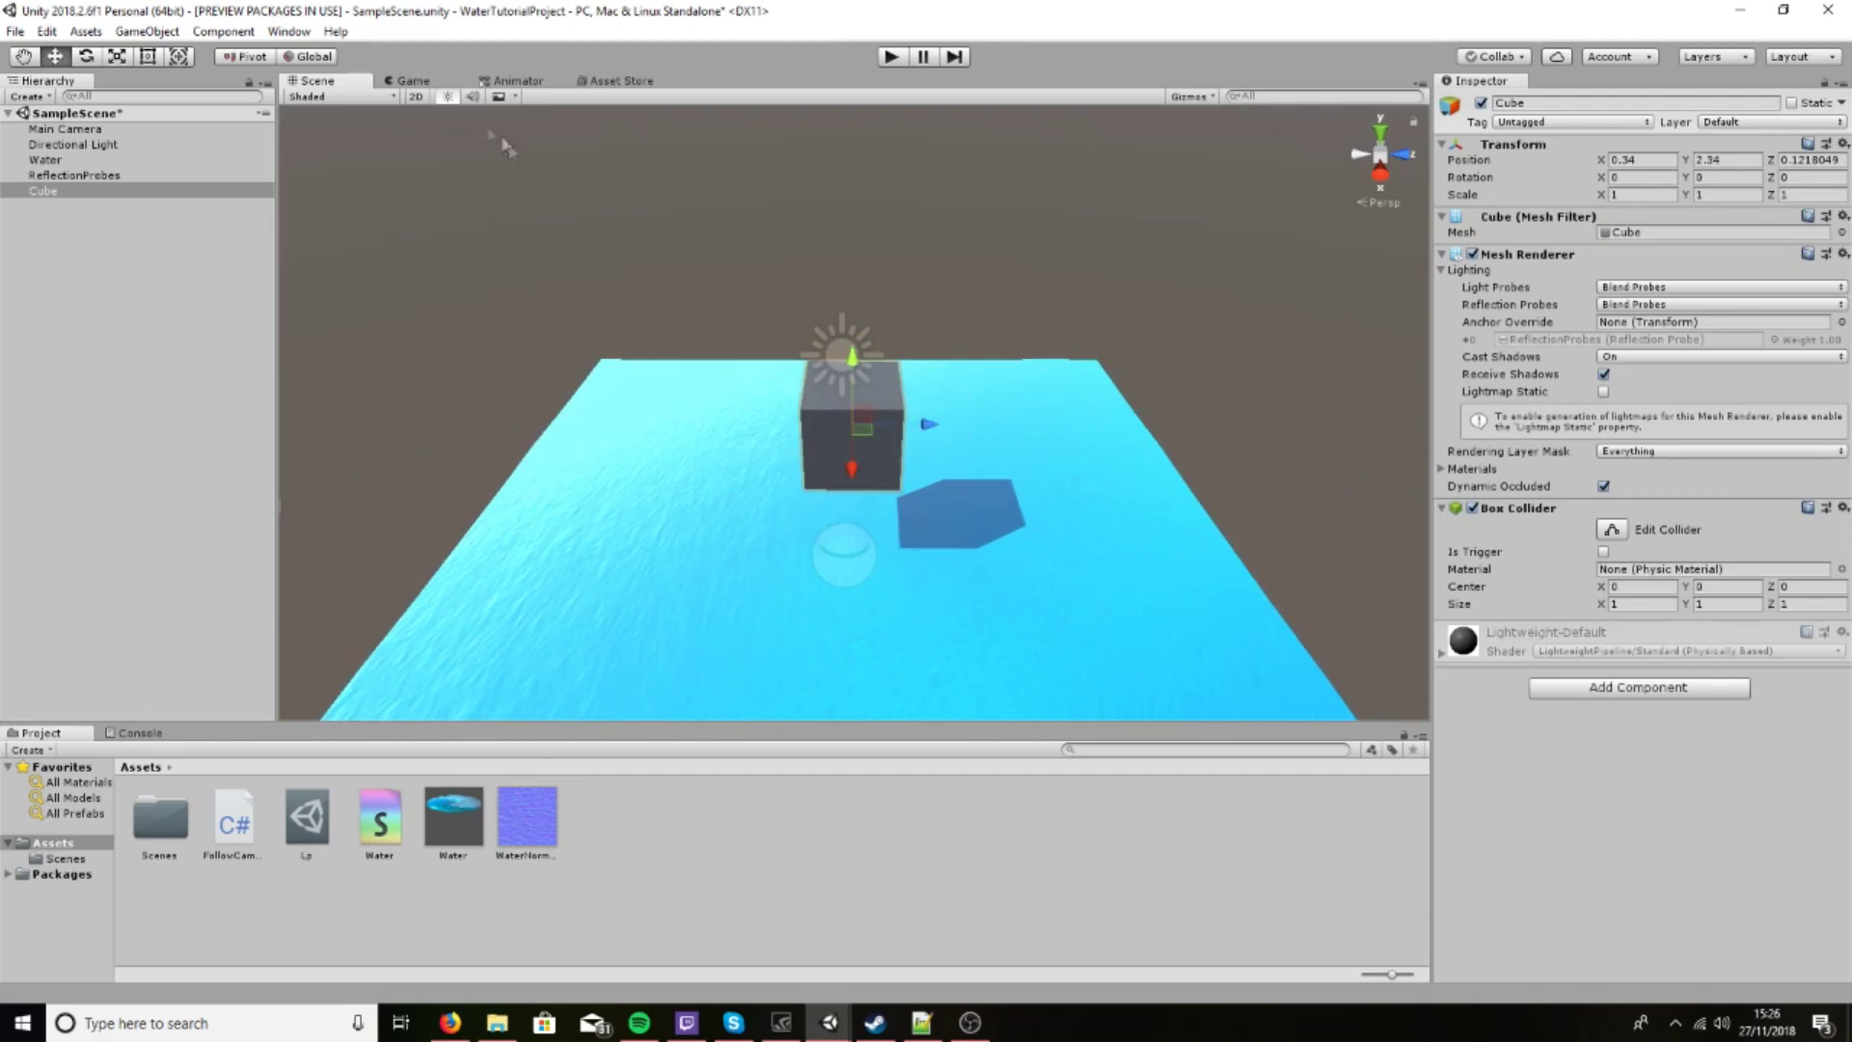
Save the scene, show the Water material's properties and run the scene in play mode
key(ctrl+a)
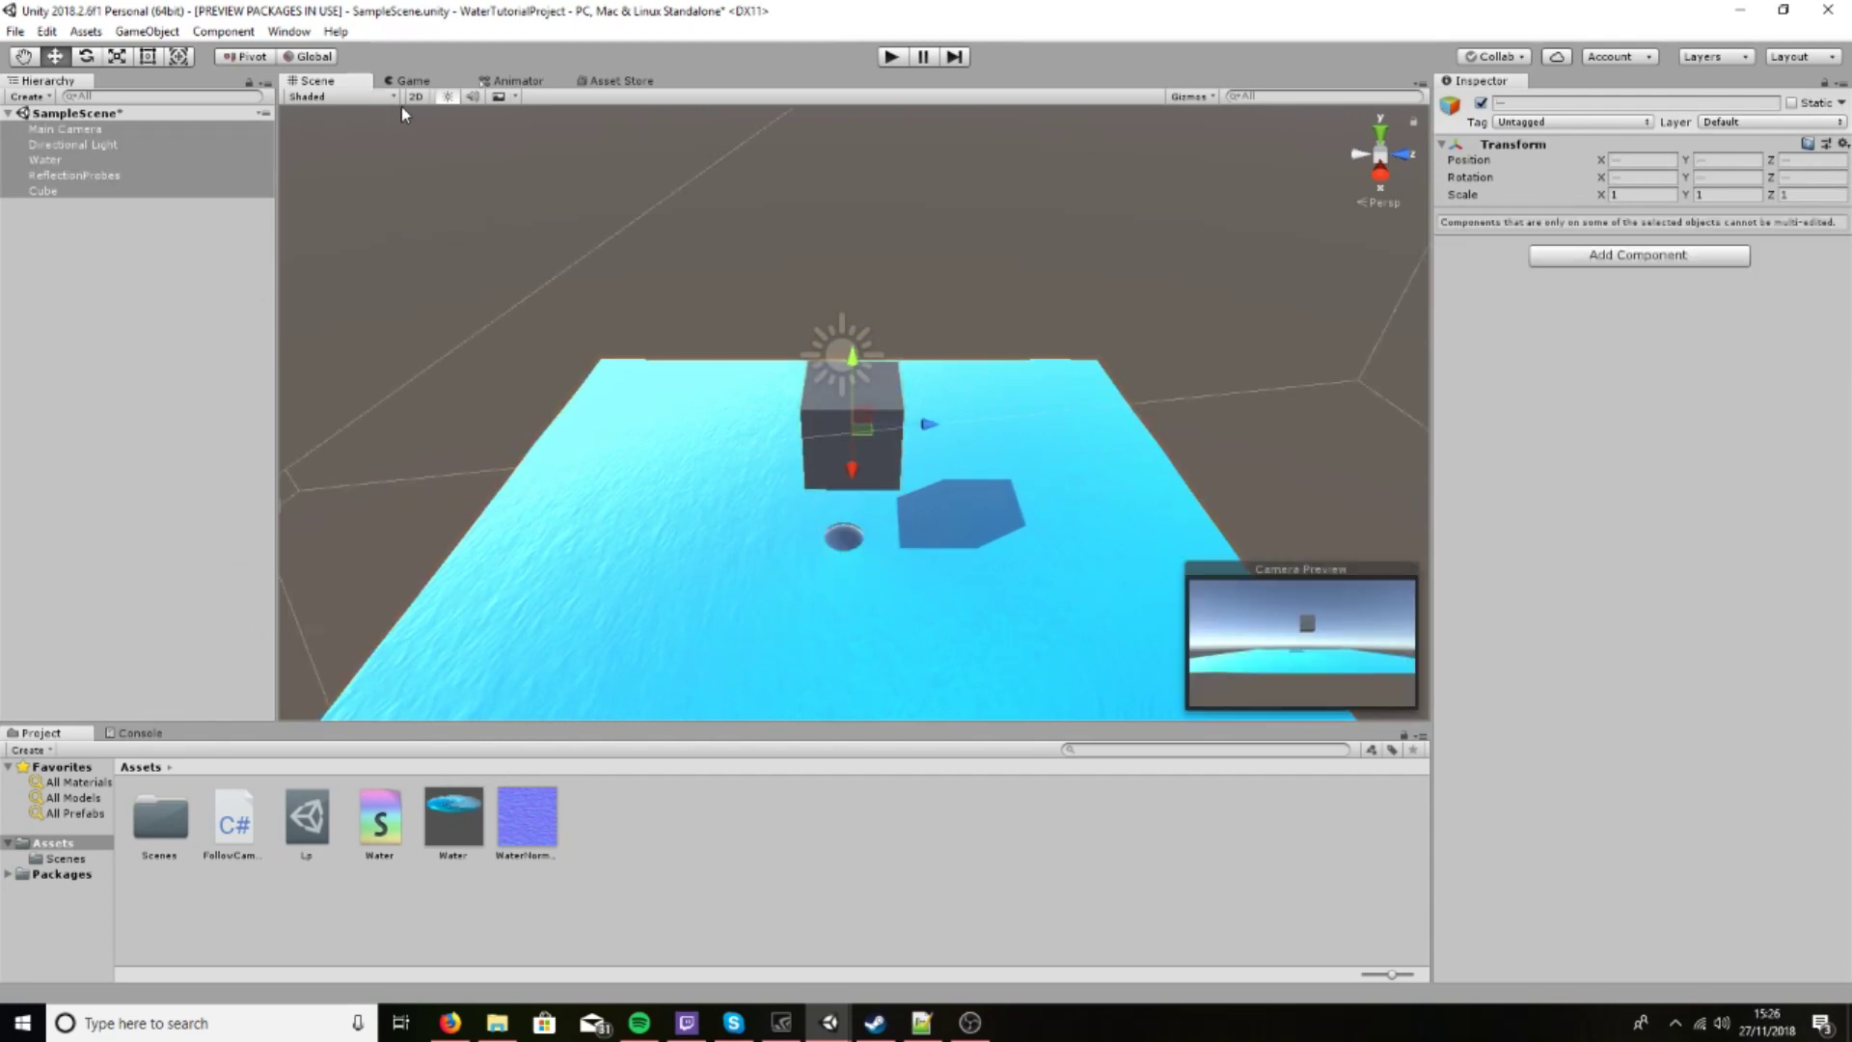
key(ctrl+s)
click(477, 827)
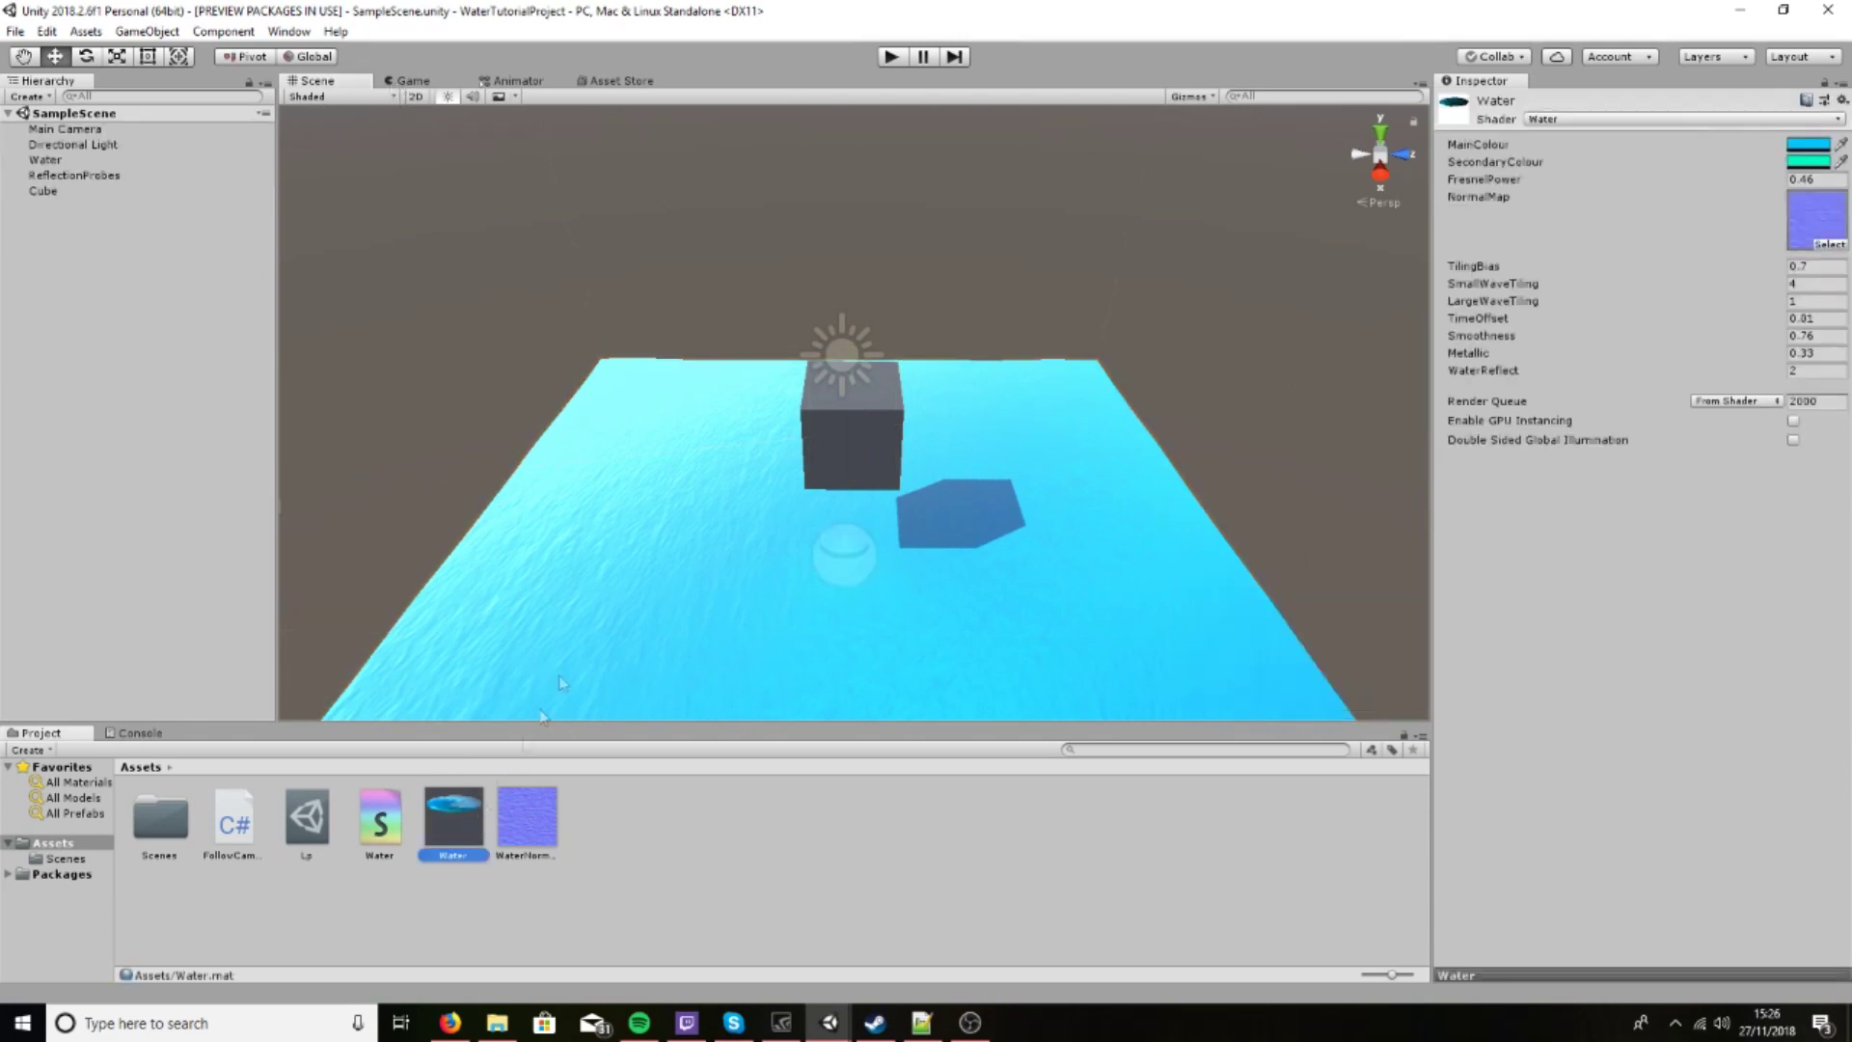
click(898, 60)
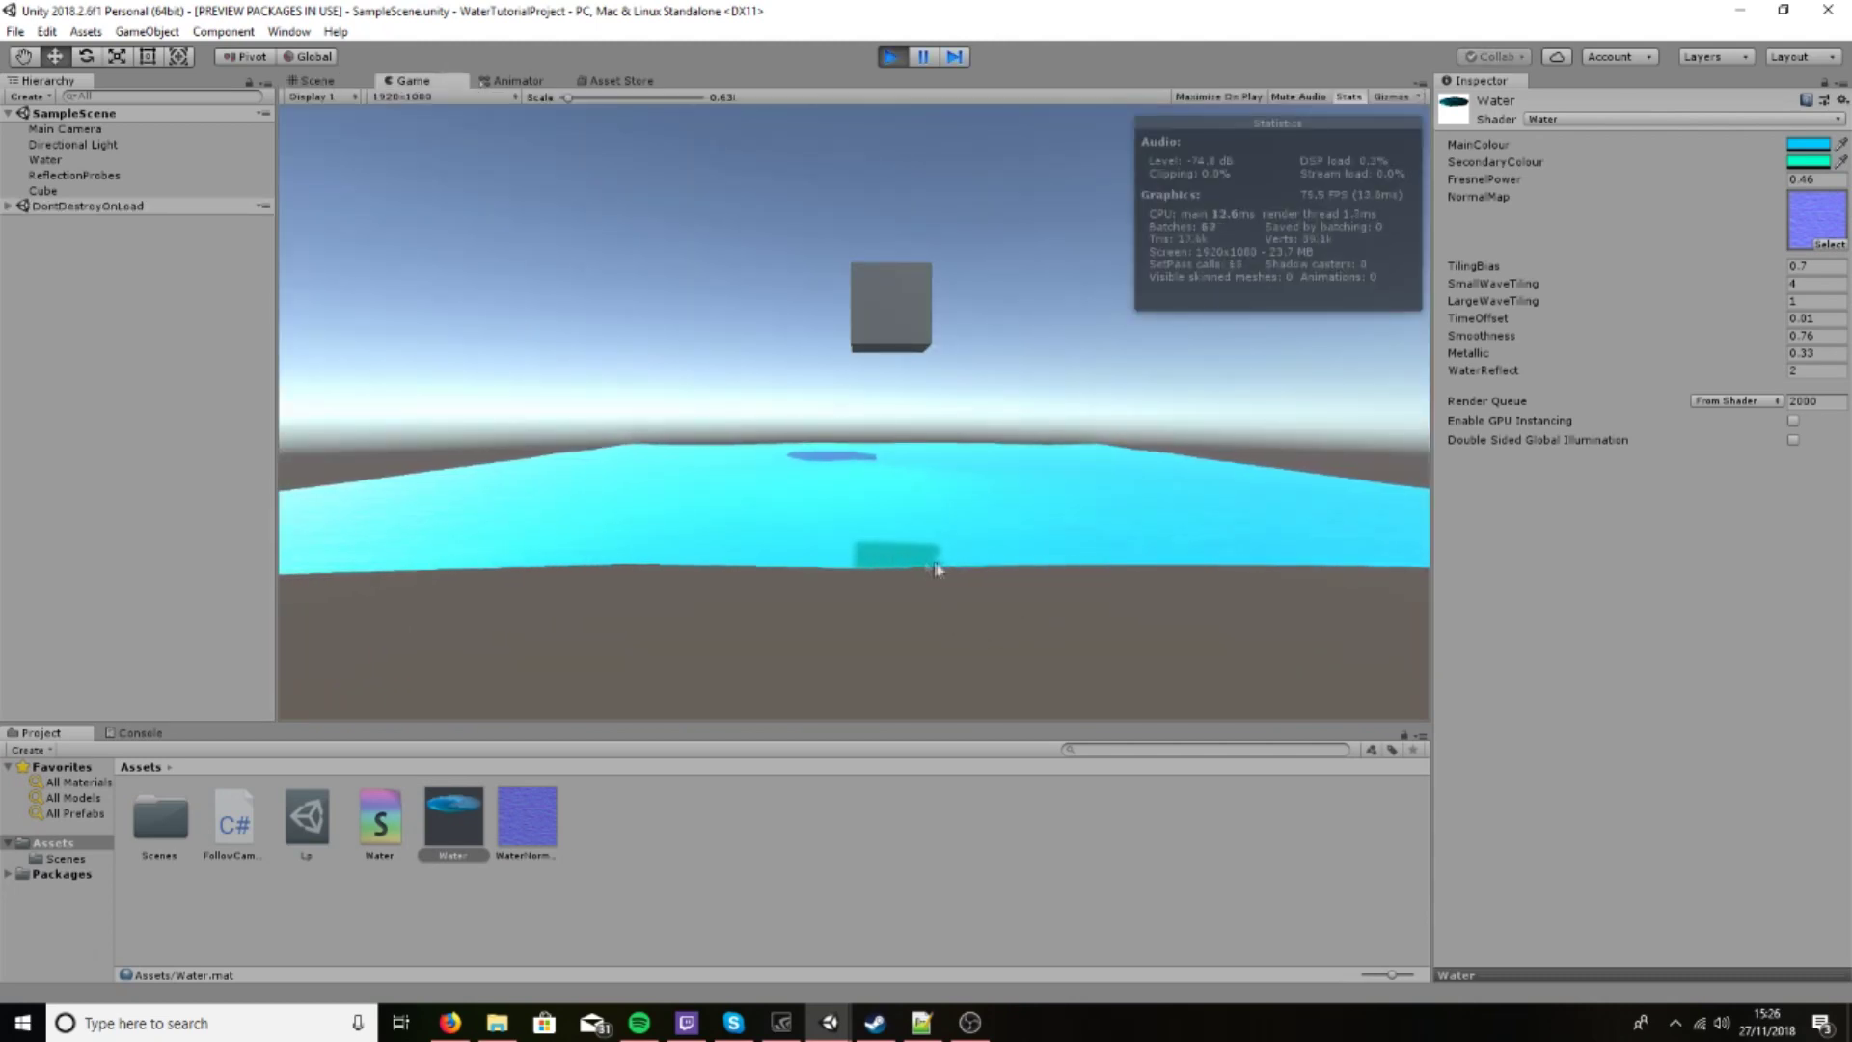
Move the Main Camera closer to the cube, to about X -0.04 and Z -2.83, while the scene runs
click(55, 131)
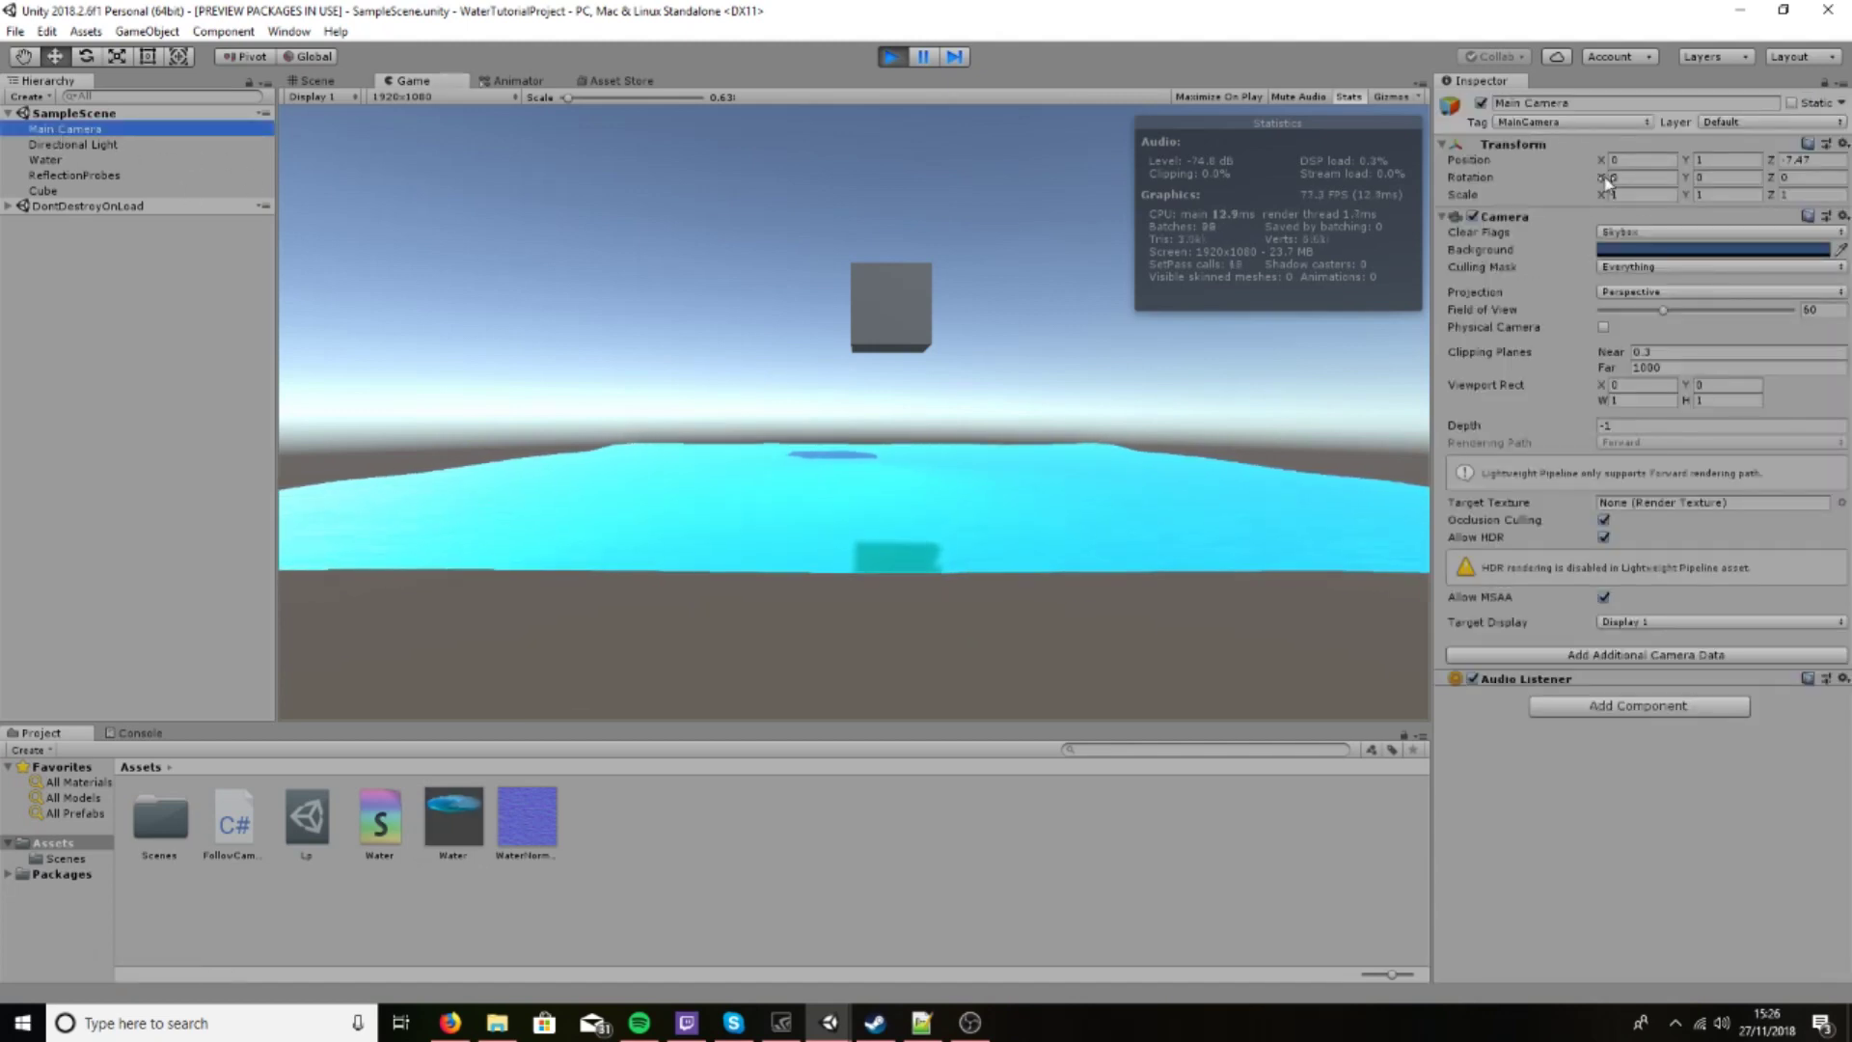
mouse_move(1603, 178)
mouse_down()
mouse_move(1639, 160)
mouse_move(1609, 160)
mouse_up()
drag(1770, 166, 90, 204)
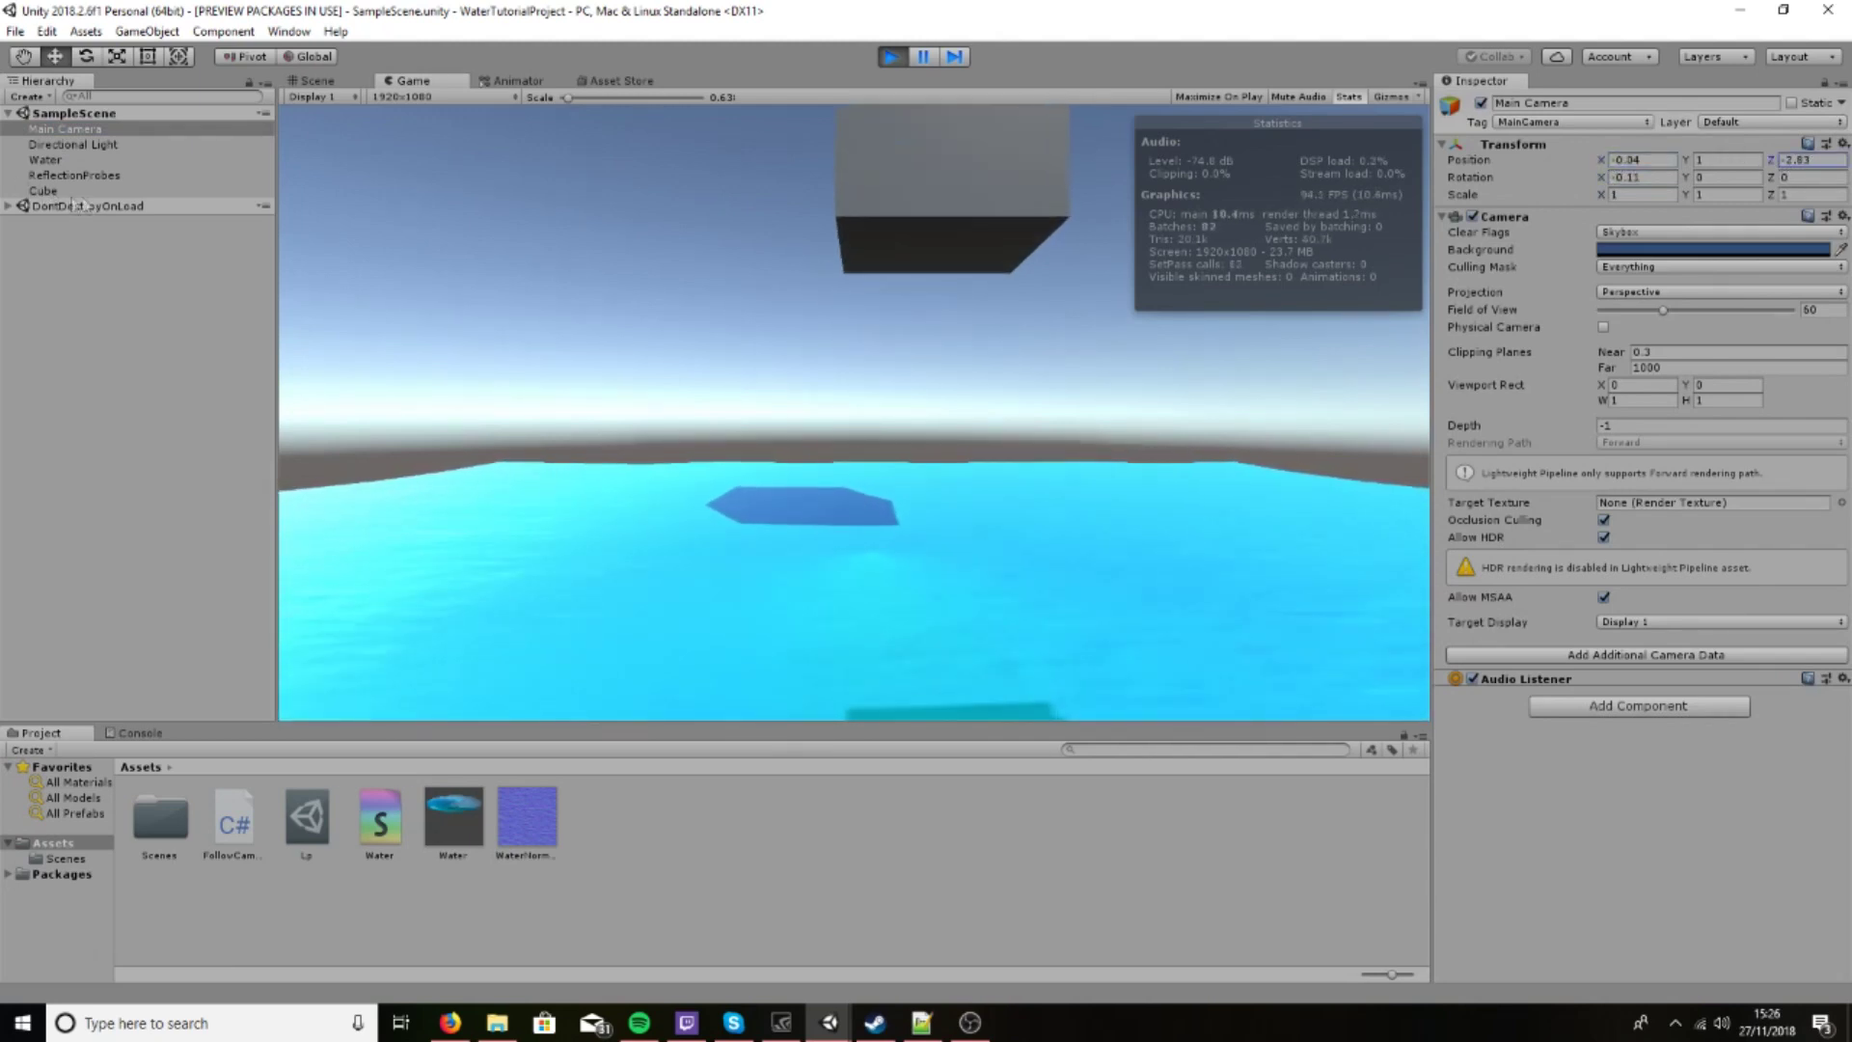
Tilt the Main Camera down about 30 degrees toward the cube's reflection, and back up to an X rotation of about -4.87
drag(1686, 178, 679, 494)
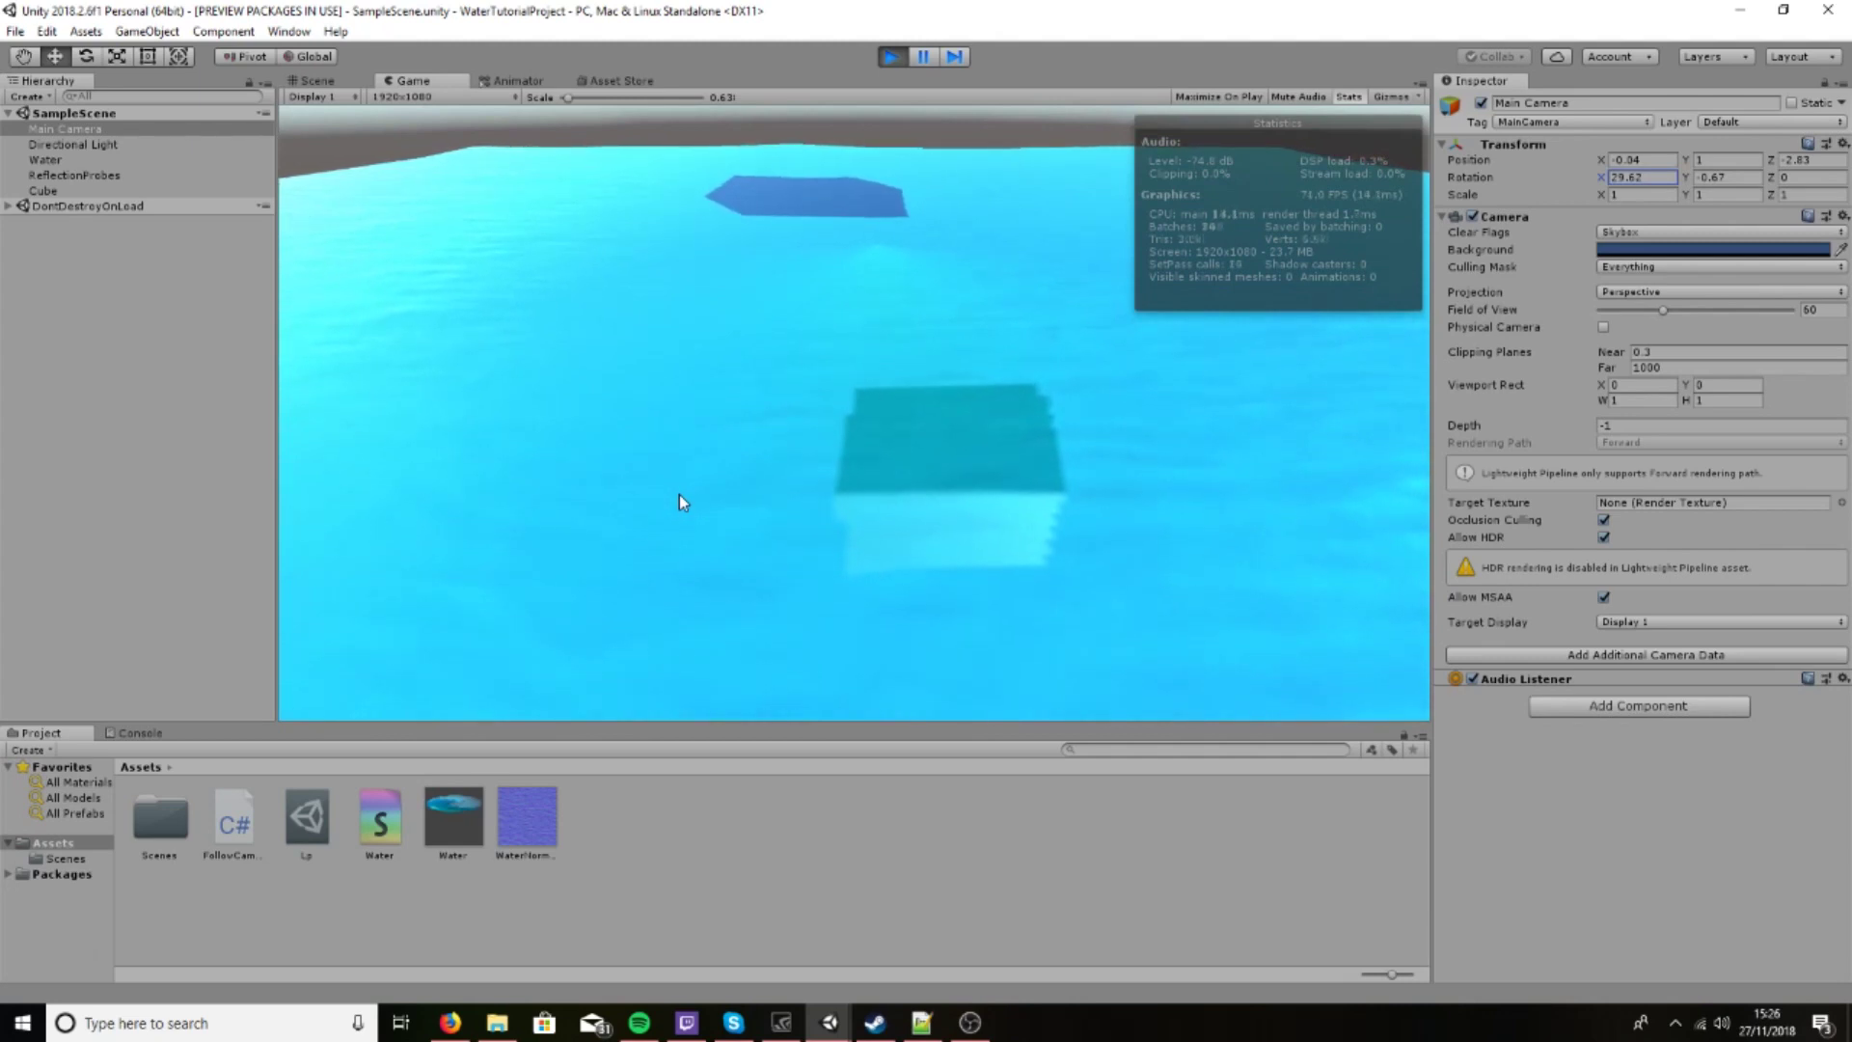
drag(679, 494, 685, 363)
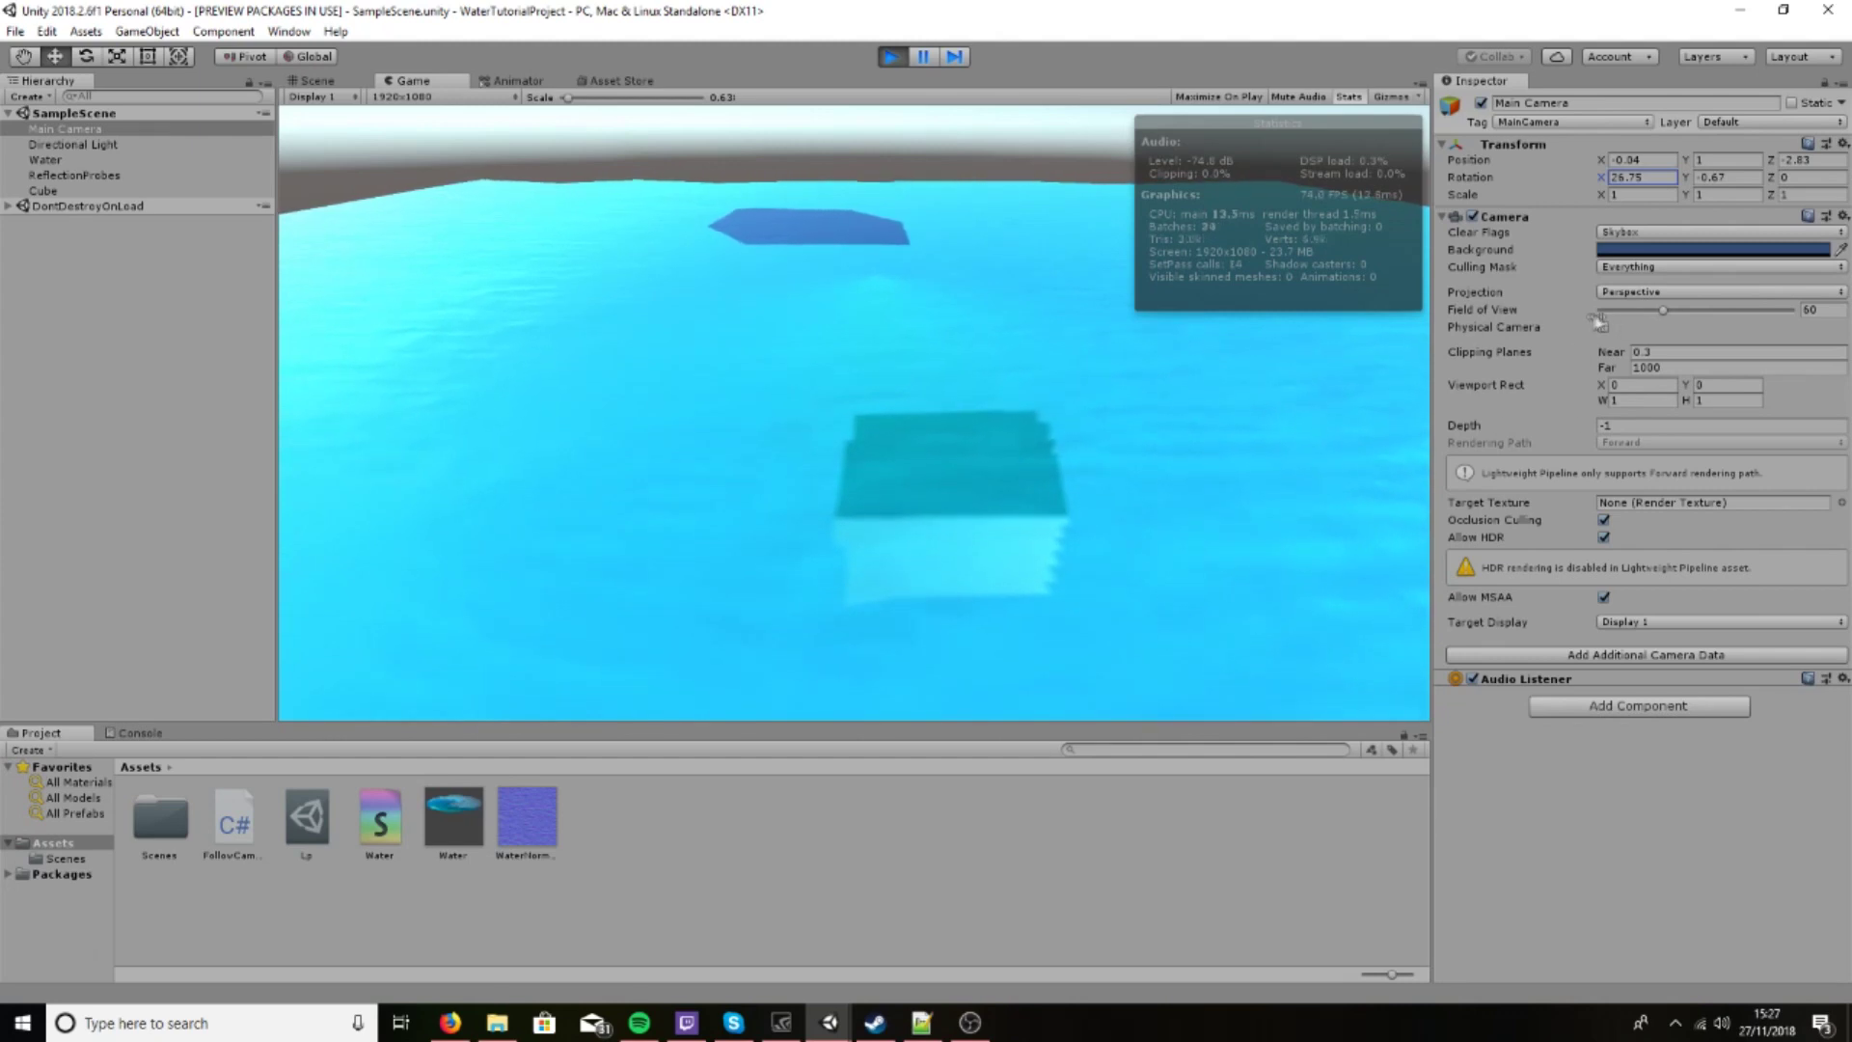
drag(1602, 179, 605, 36)
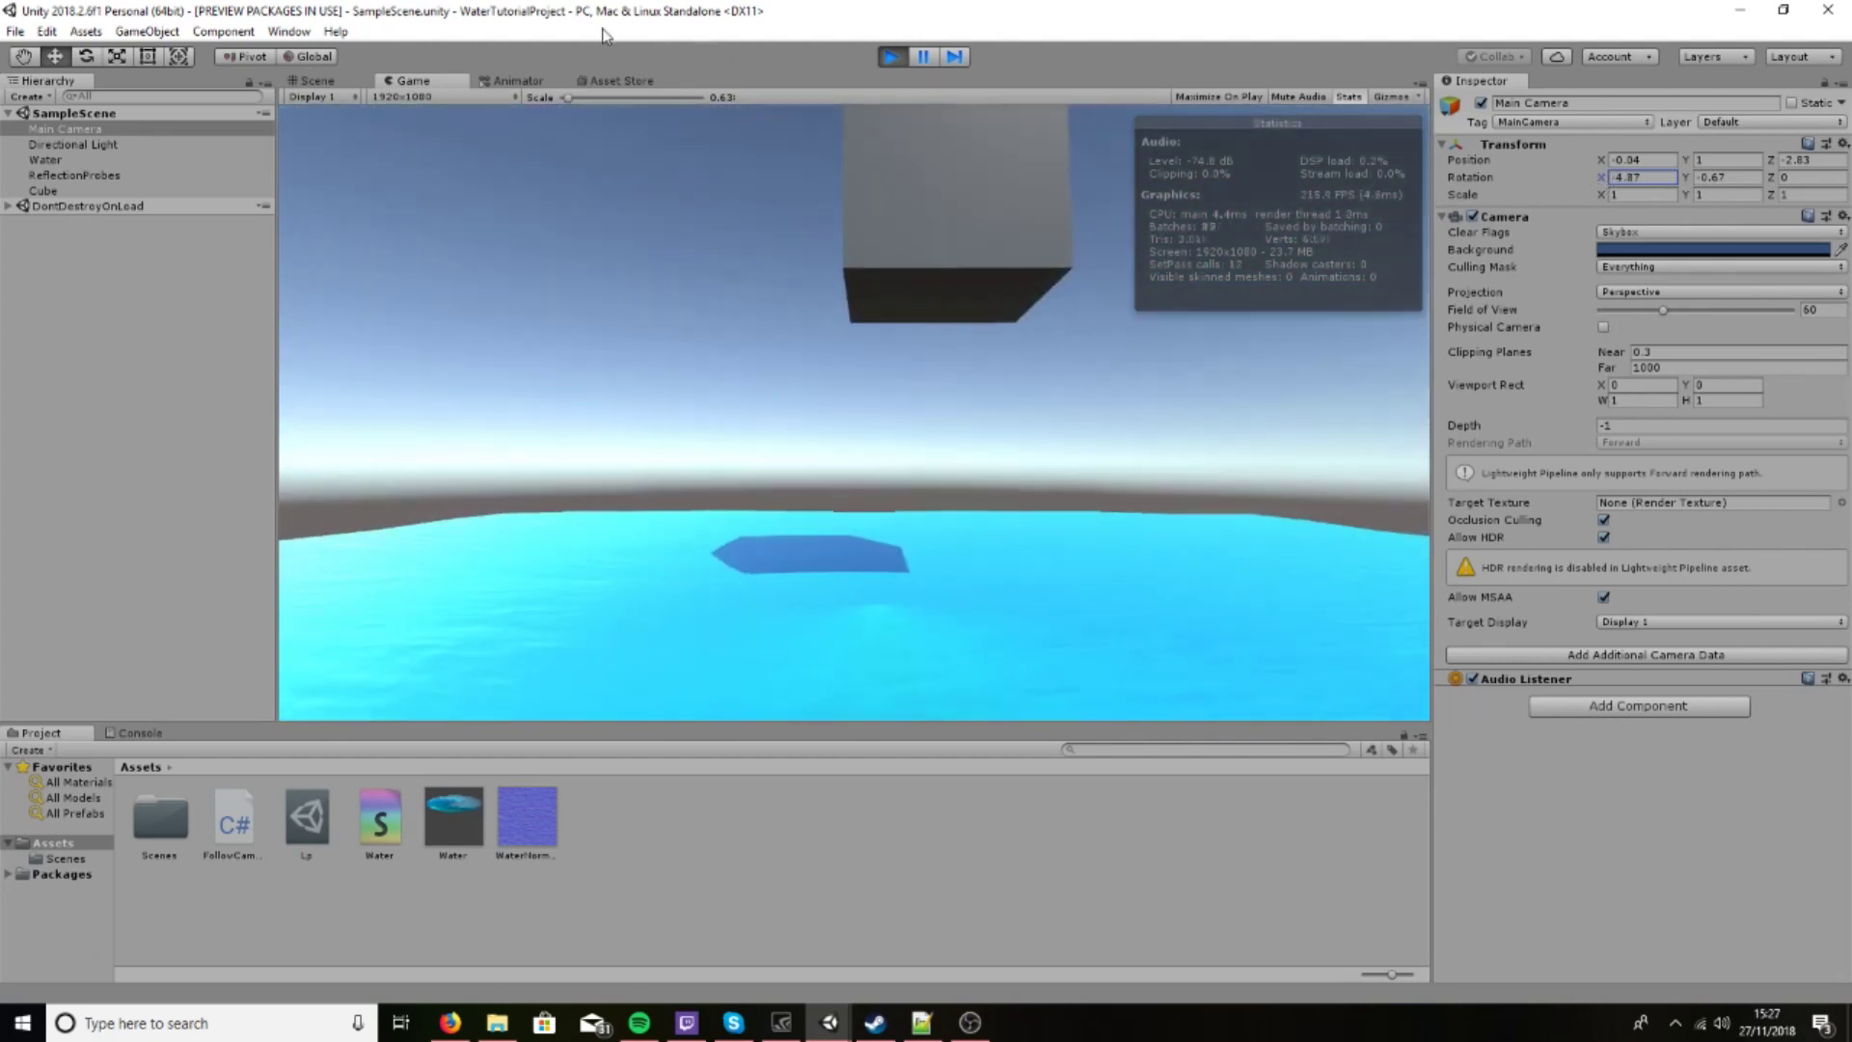
Examine the cube's reflection on the water from several angles in the Scene view
click(338, 83)
right_drag(628, 329, 1128, 458)
alt+drag(1111, 603, 628, 417)
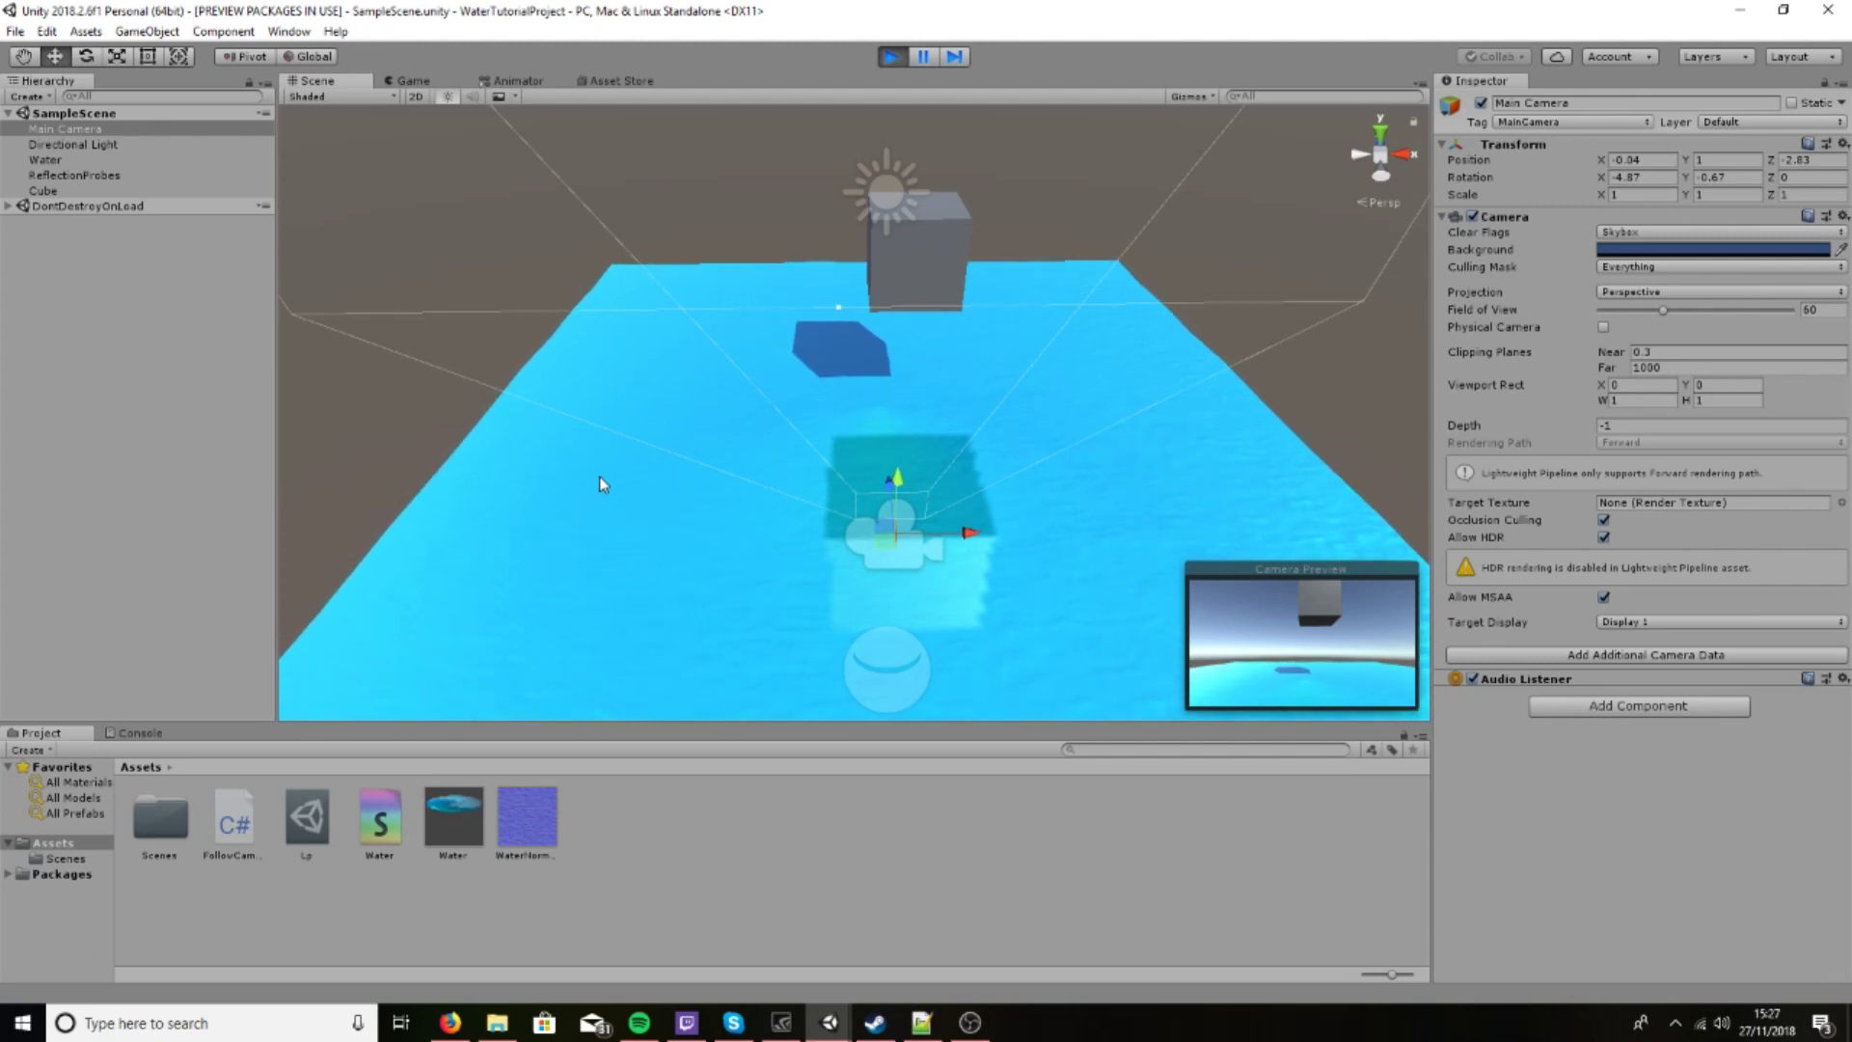
alt+drag(599, 477, 599, 467)
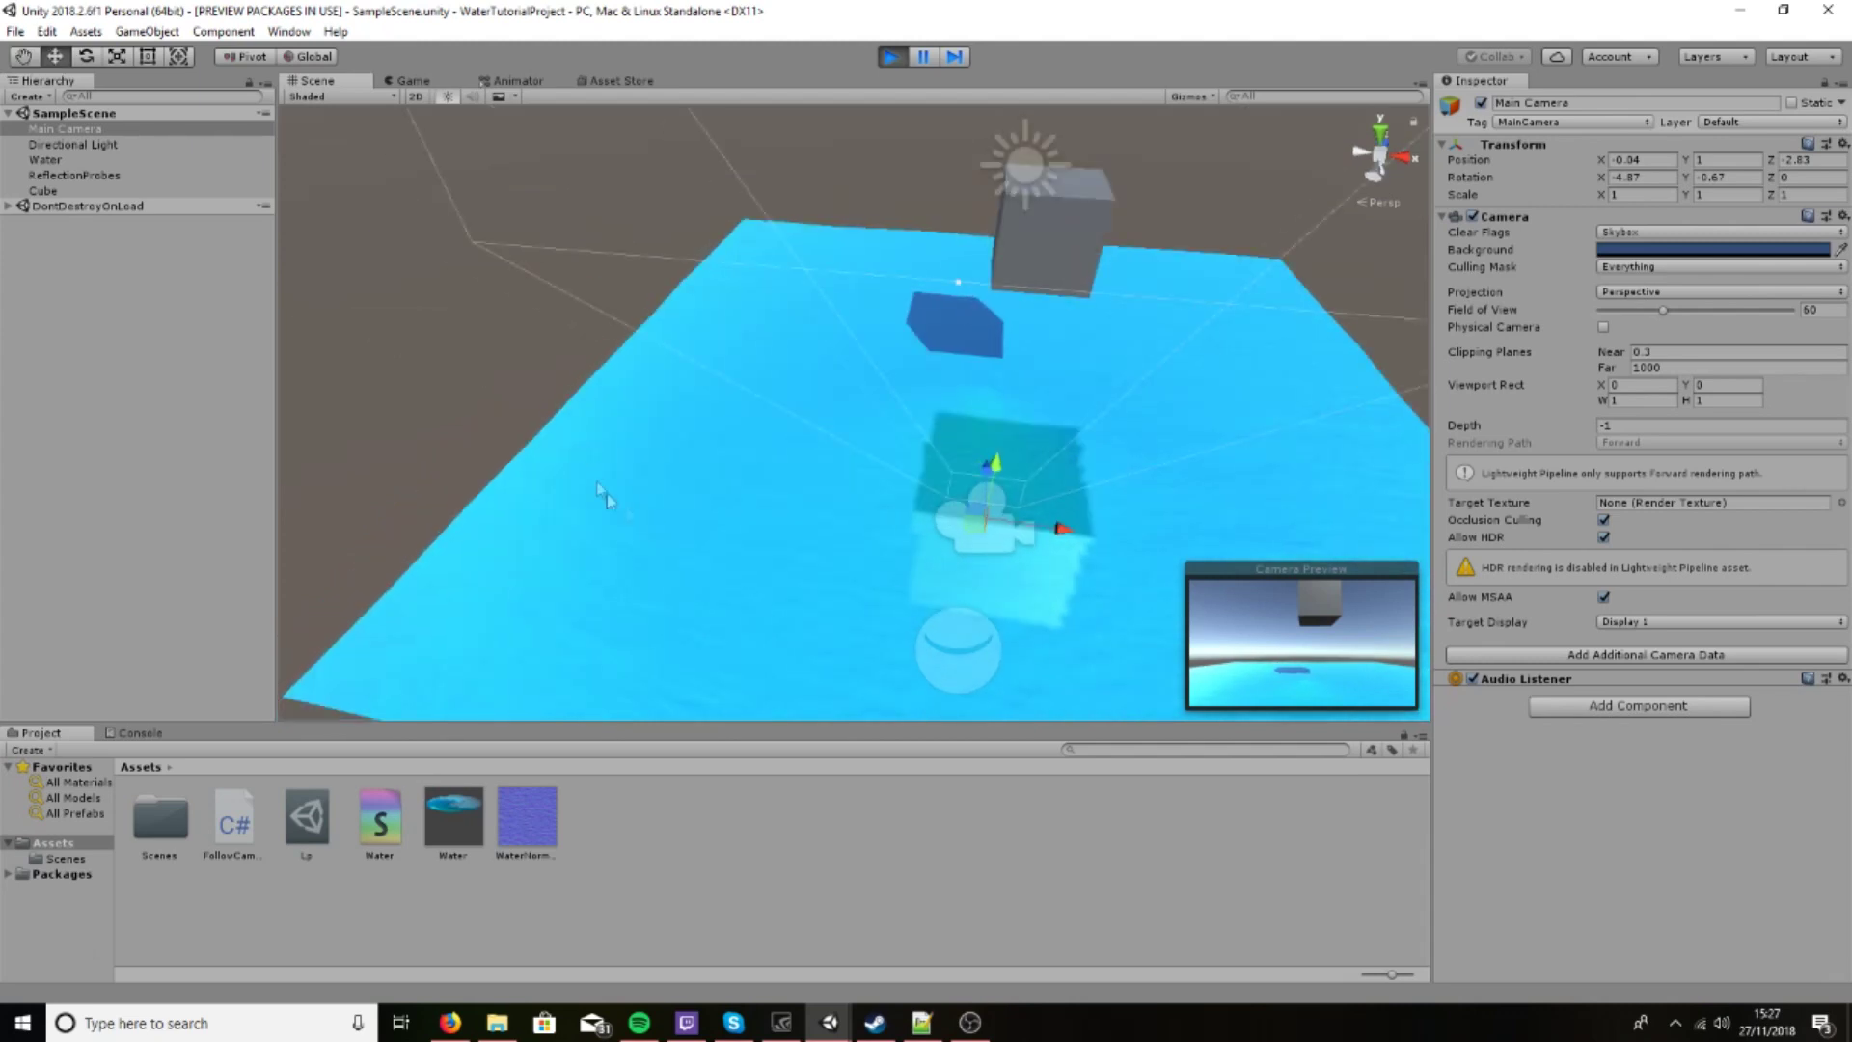
Scale the Water plane to 5 on X, Y and Z and inspect the enlarged surface
click(674, 521)
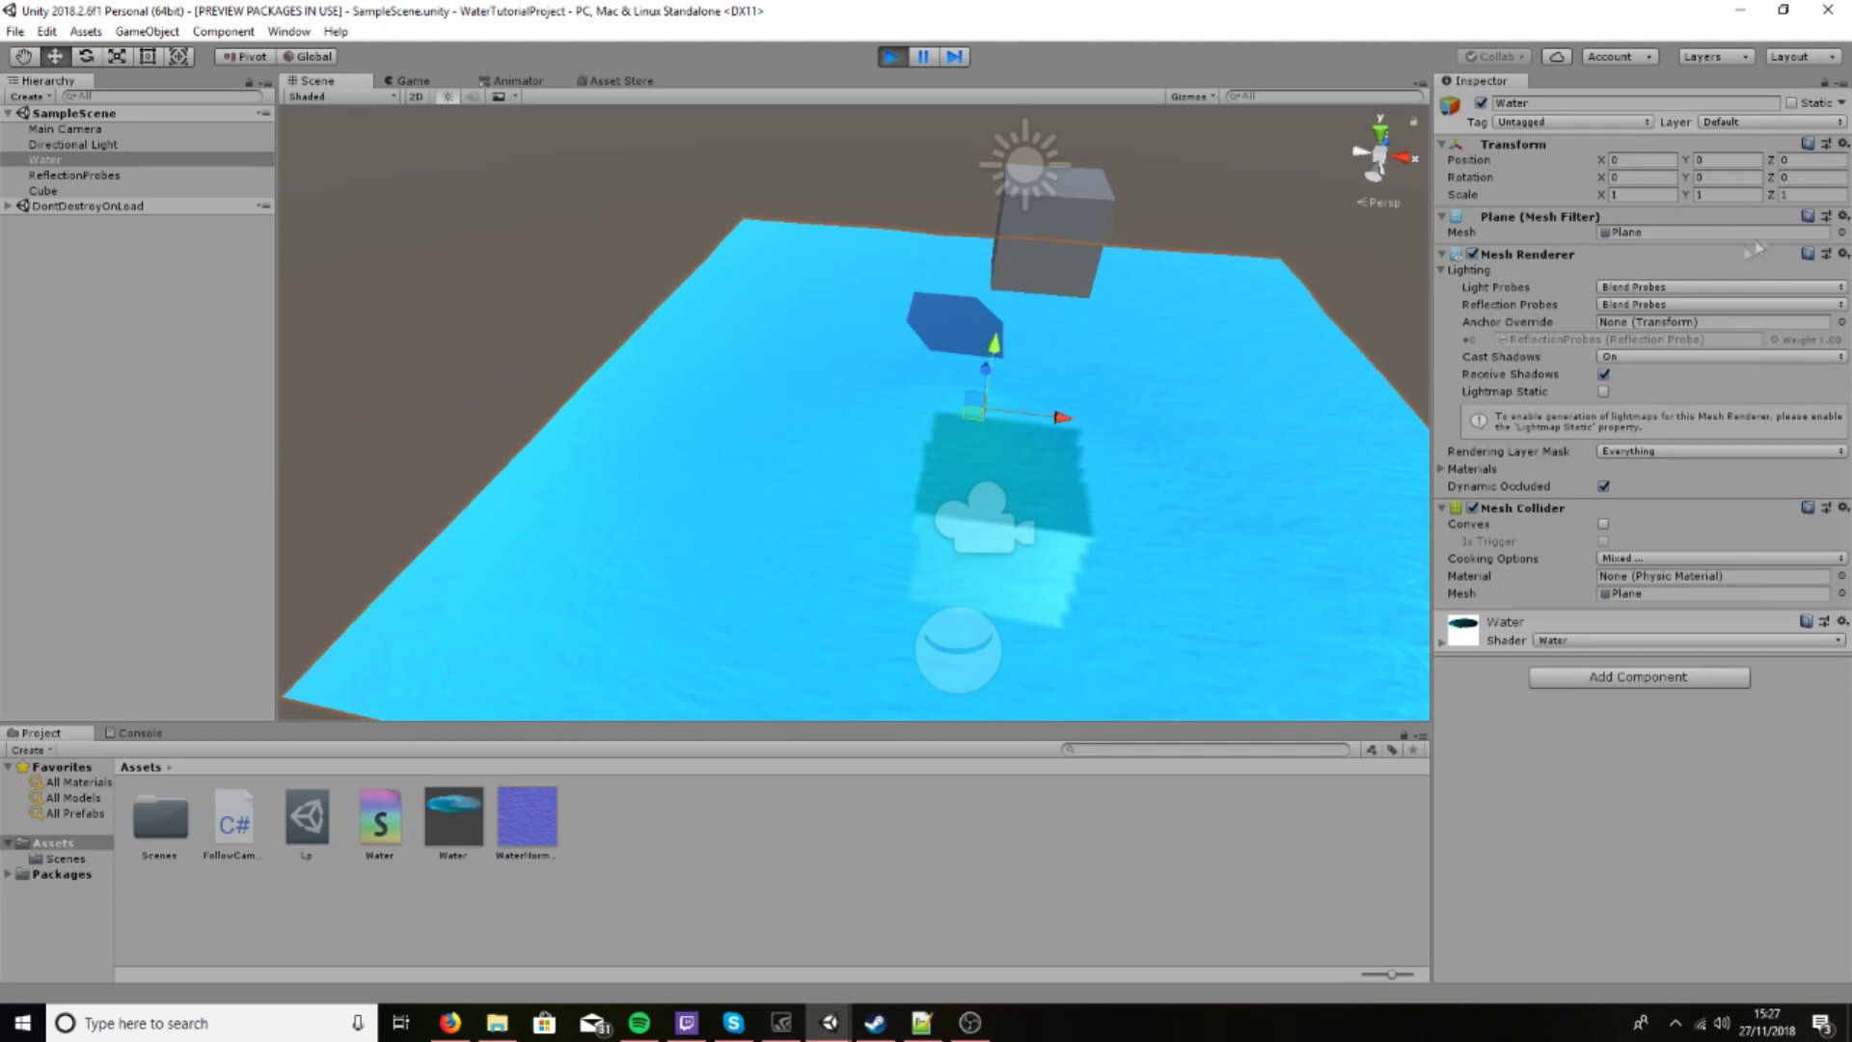
text(5)
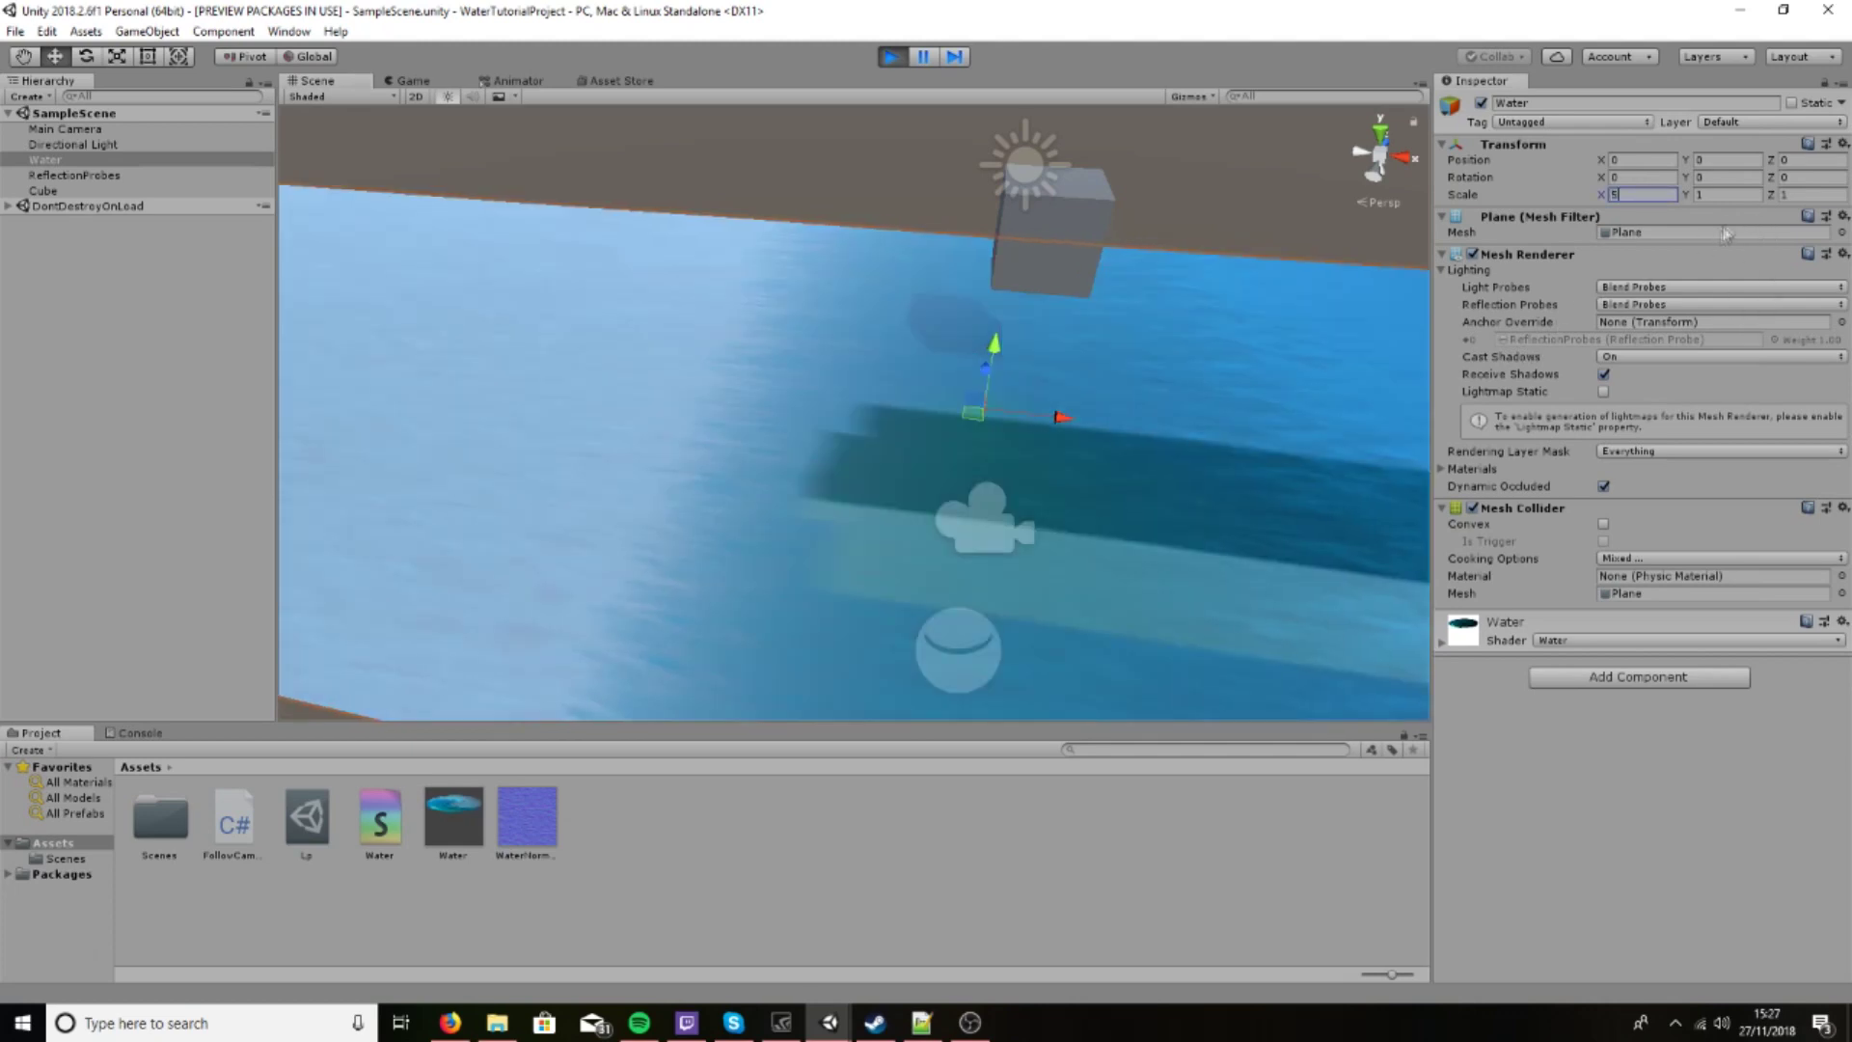
text(5)
key(Tab)
text(5)
alt+drag(1369, 454, 1229, 473)
scroll(1171, 514, down, 6)
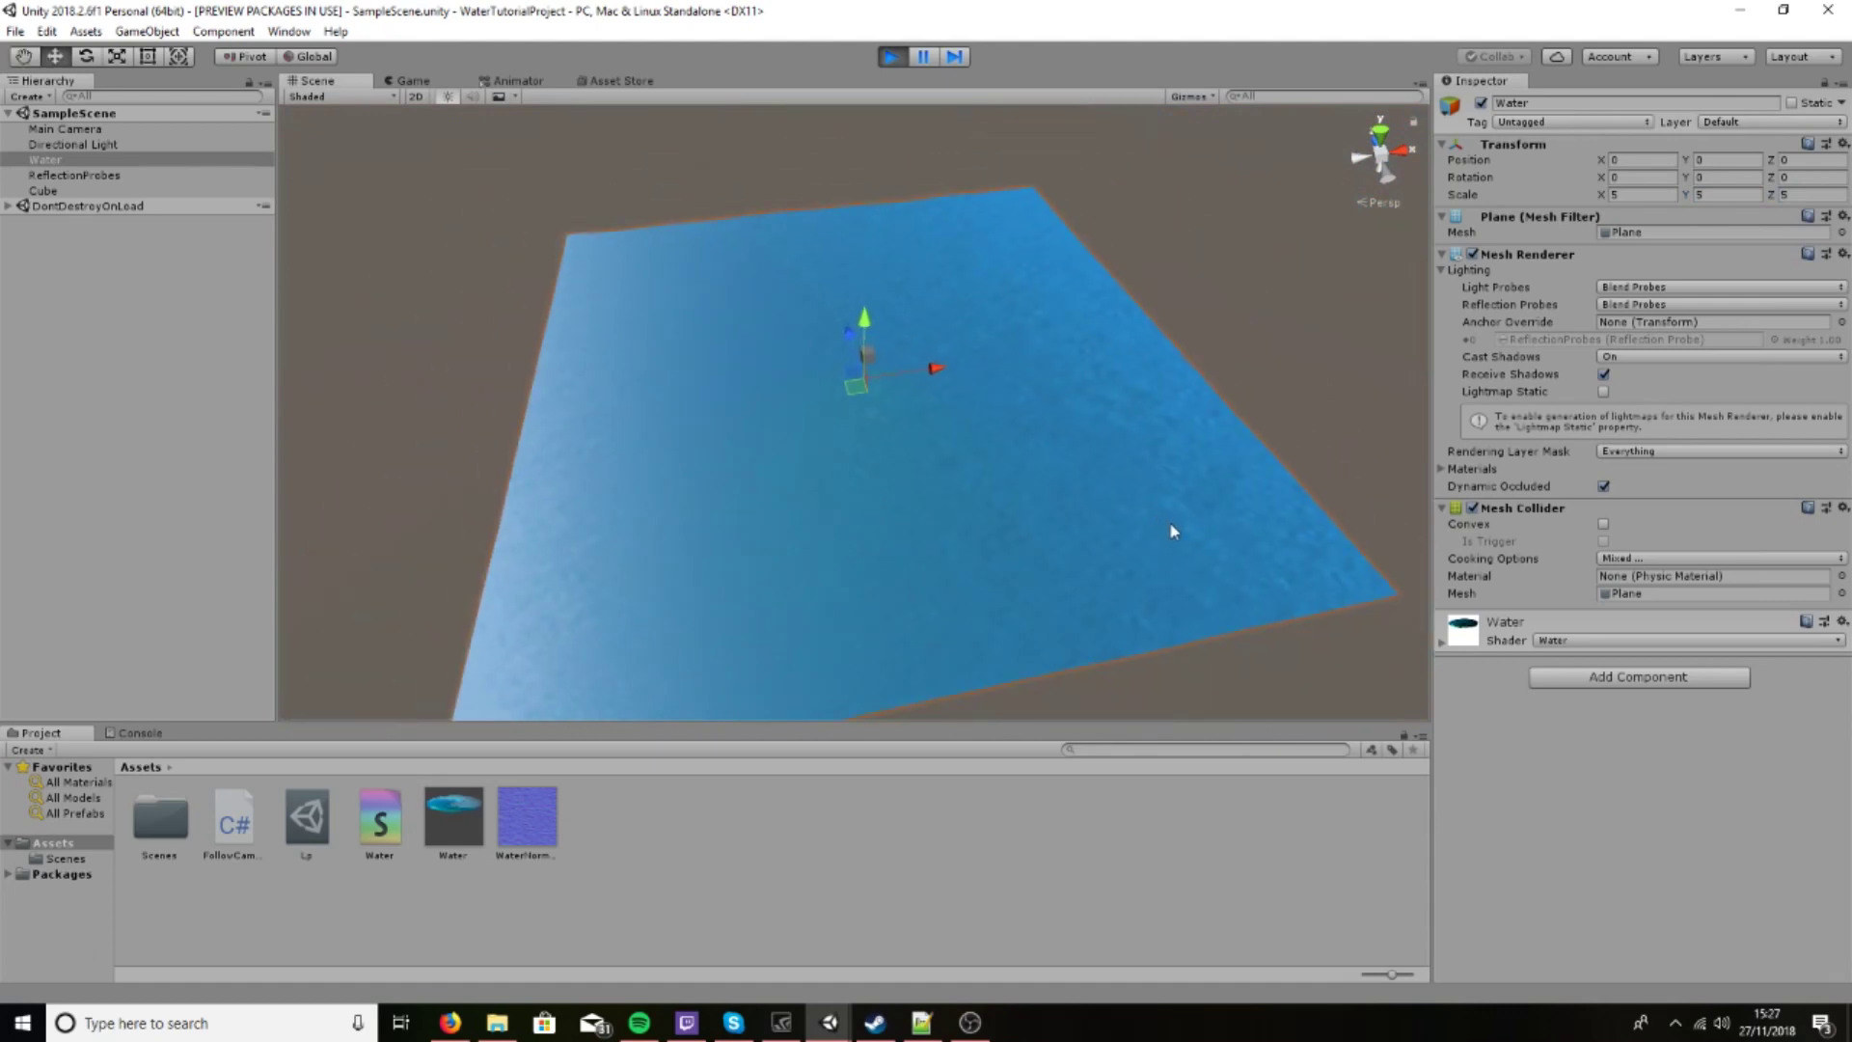
alt+drag(1101, 536, 989, 503)
scroll(989, 503, up, 5)
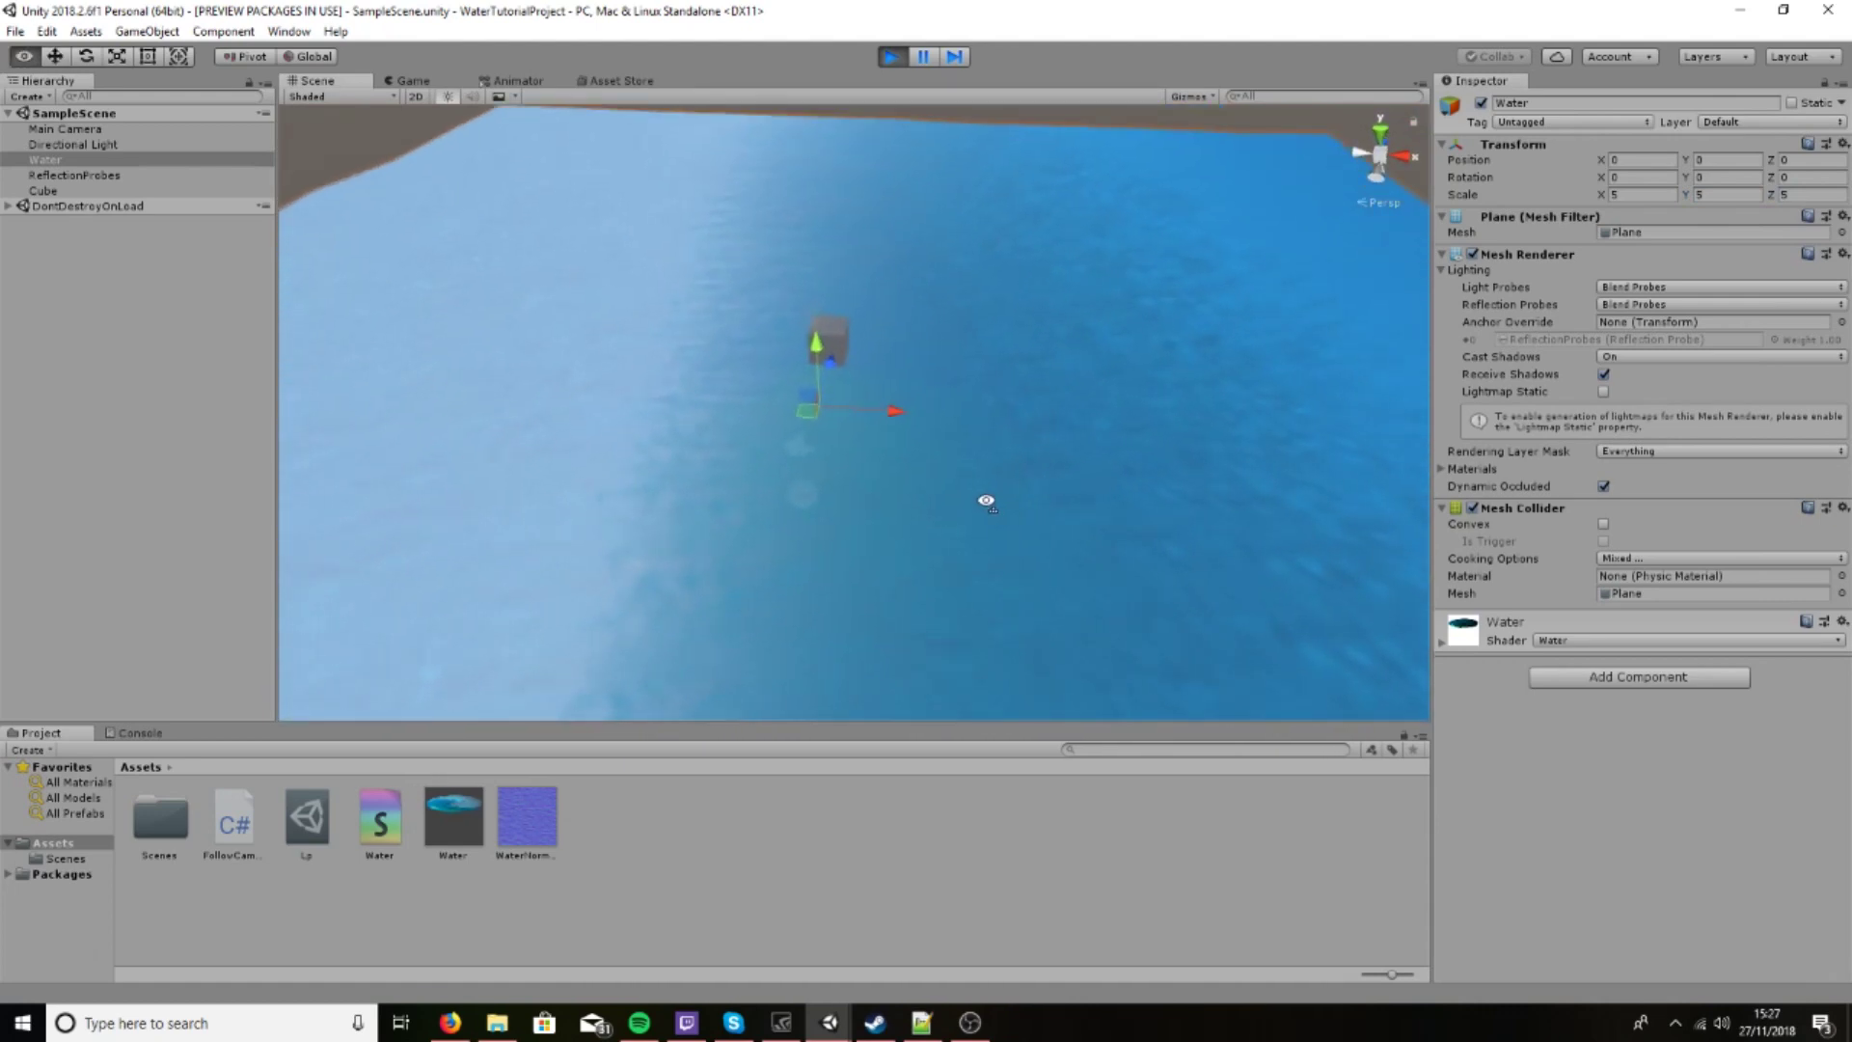
Try a different SmallWaveTiling value on the Water material and undo the change
click(449, 812)
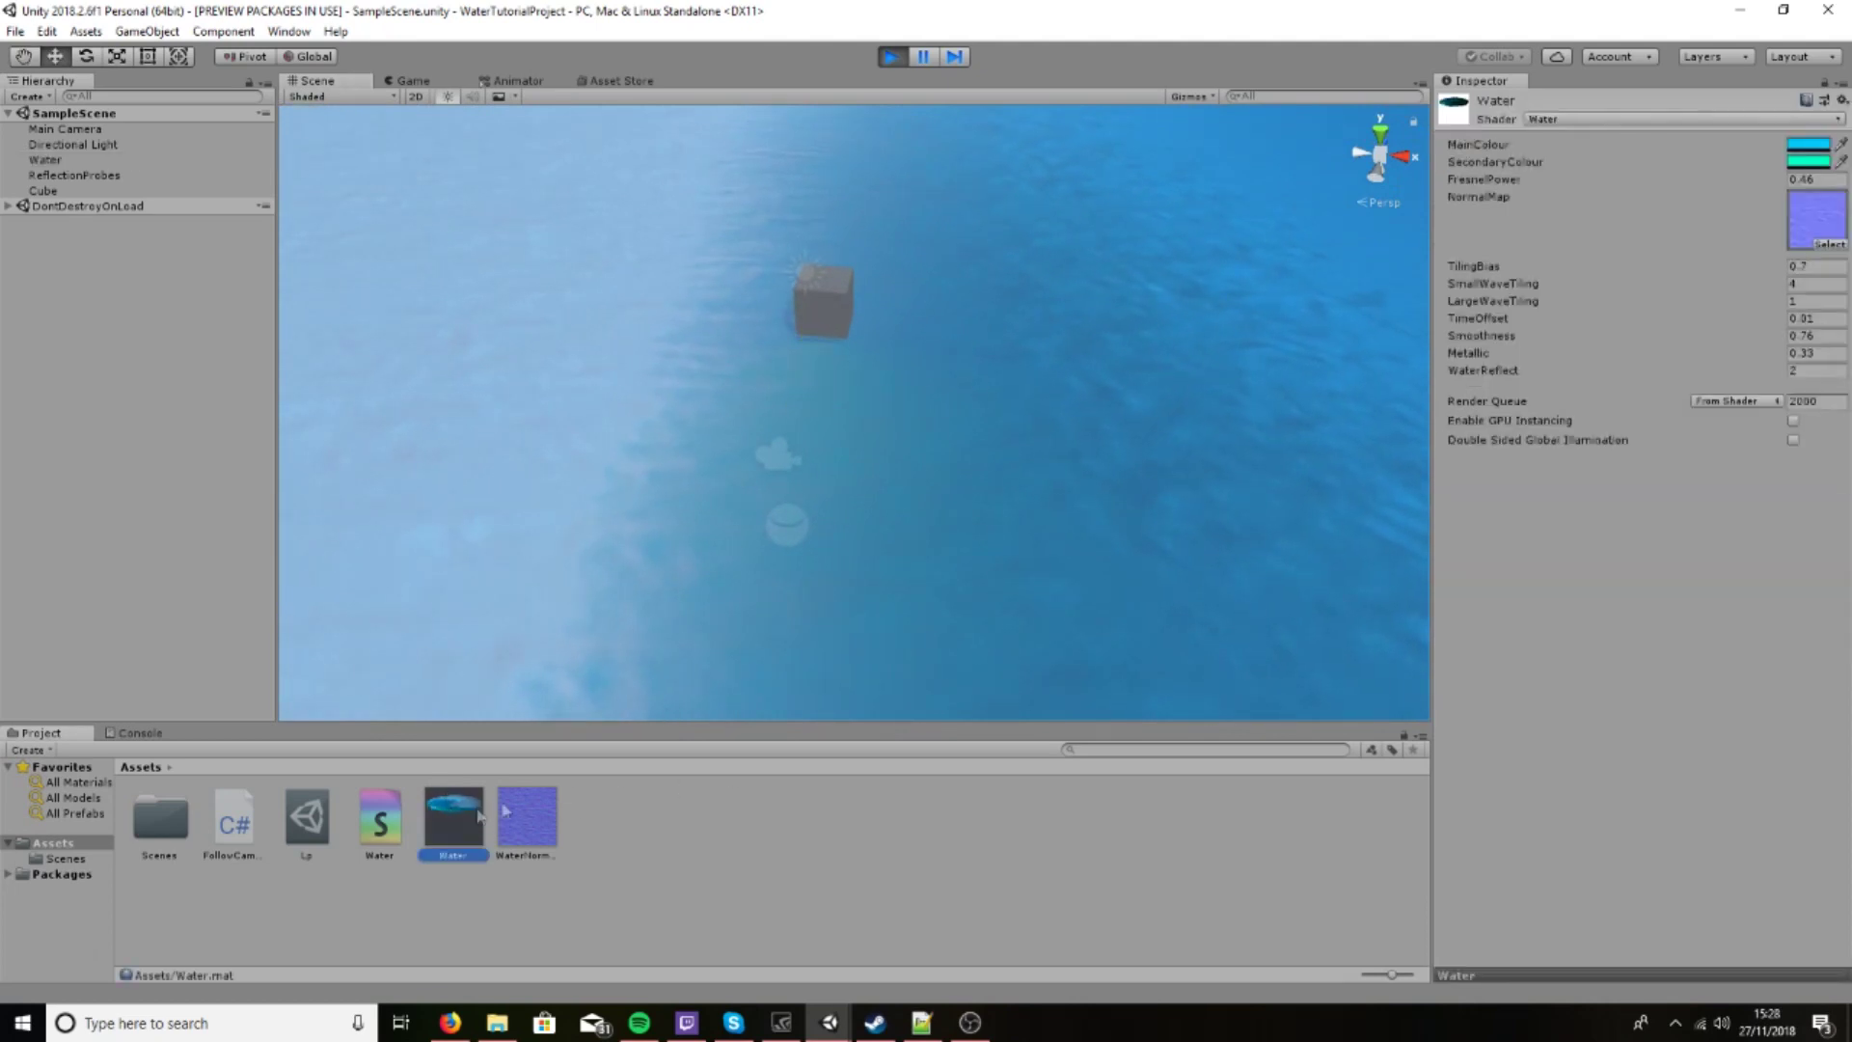
drag(1769, 288, 1749, 286)
key(ctrl+z)
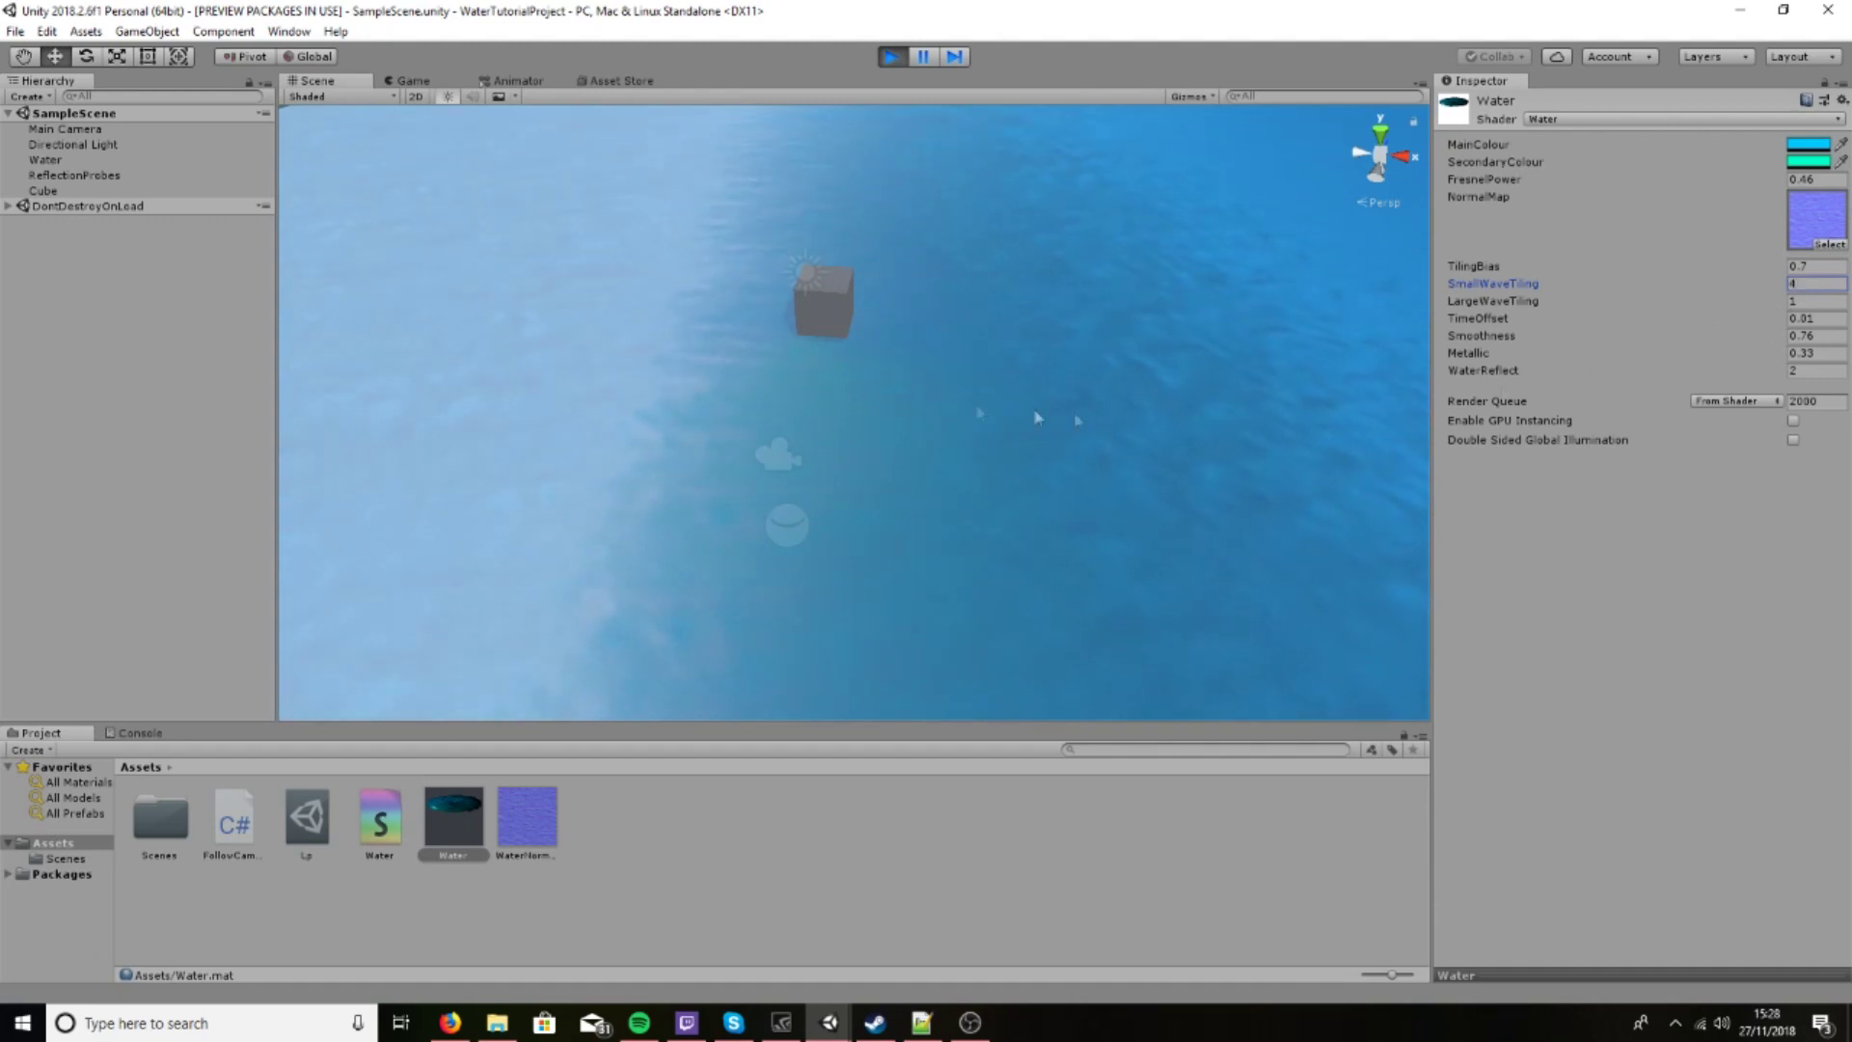
Set the Water plane's scale to 1 on X, Y and Z, then deselect it and view the reflection
click(45, 159)
key(f)
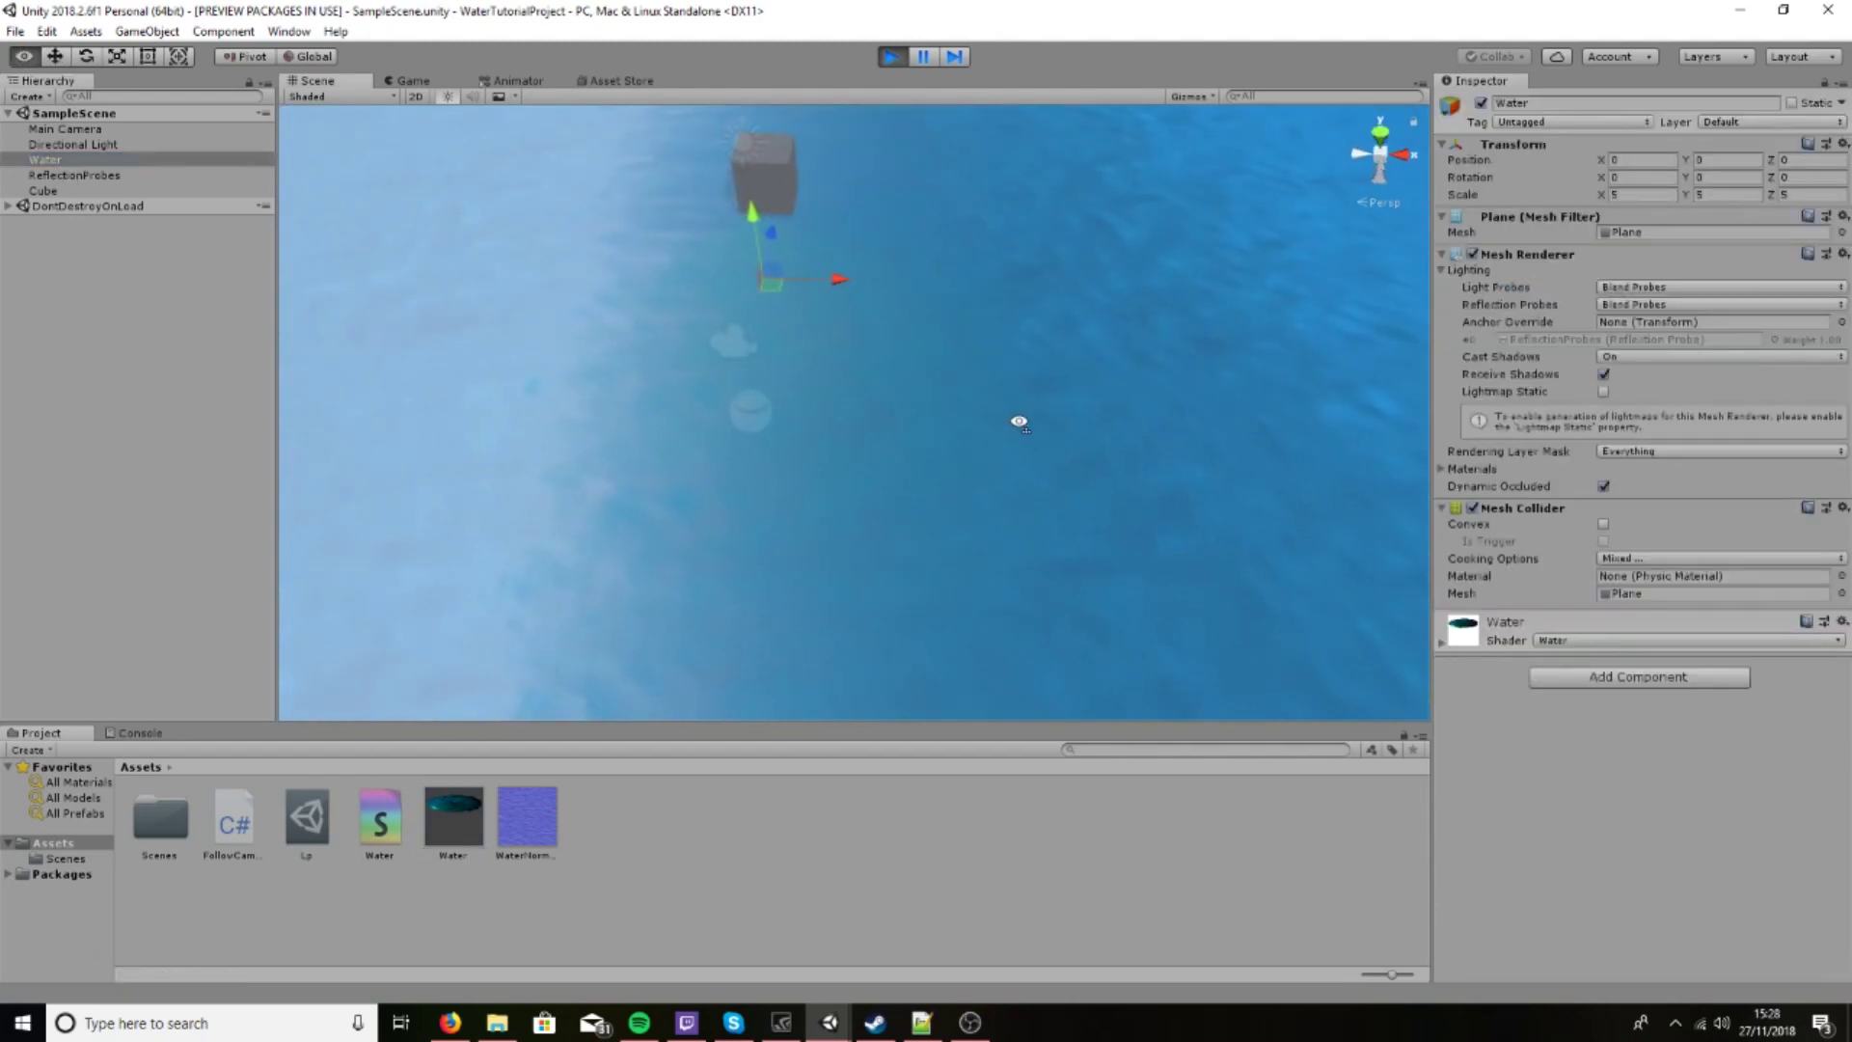
alt+drag(1040, 424, 731, 357)
right_drag(731, 357, 318, 346)
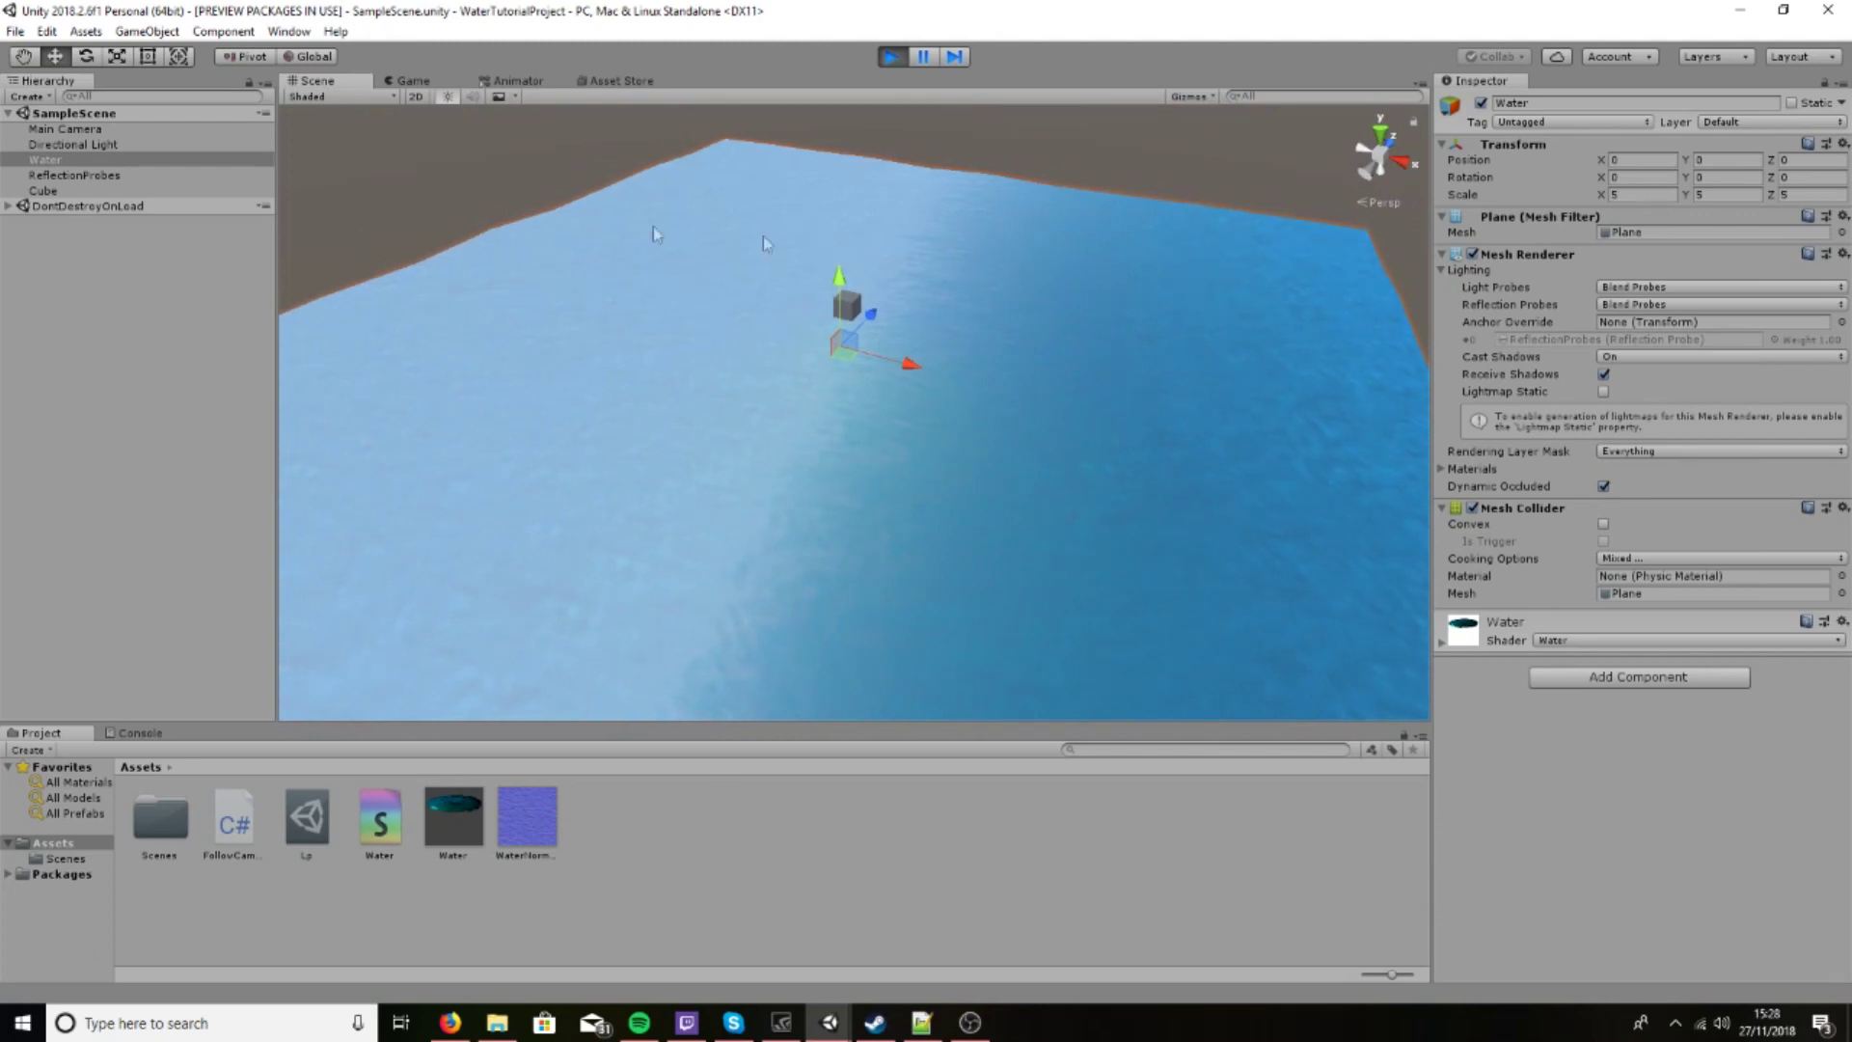
double_click(1640, 194)
text(1)
click(1727, 194)
text(1)
click(1814, 195)
text(1)
click(1071, 386)
mouse_move(1070, 386)
right_down()
mouse_move(1029, 396)
mouse_move(1034, 315)
mouse_move(1046, 405)
right_up()
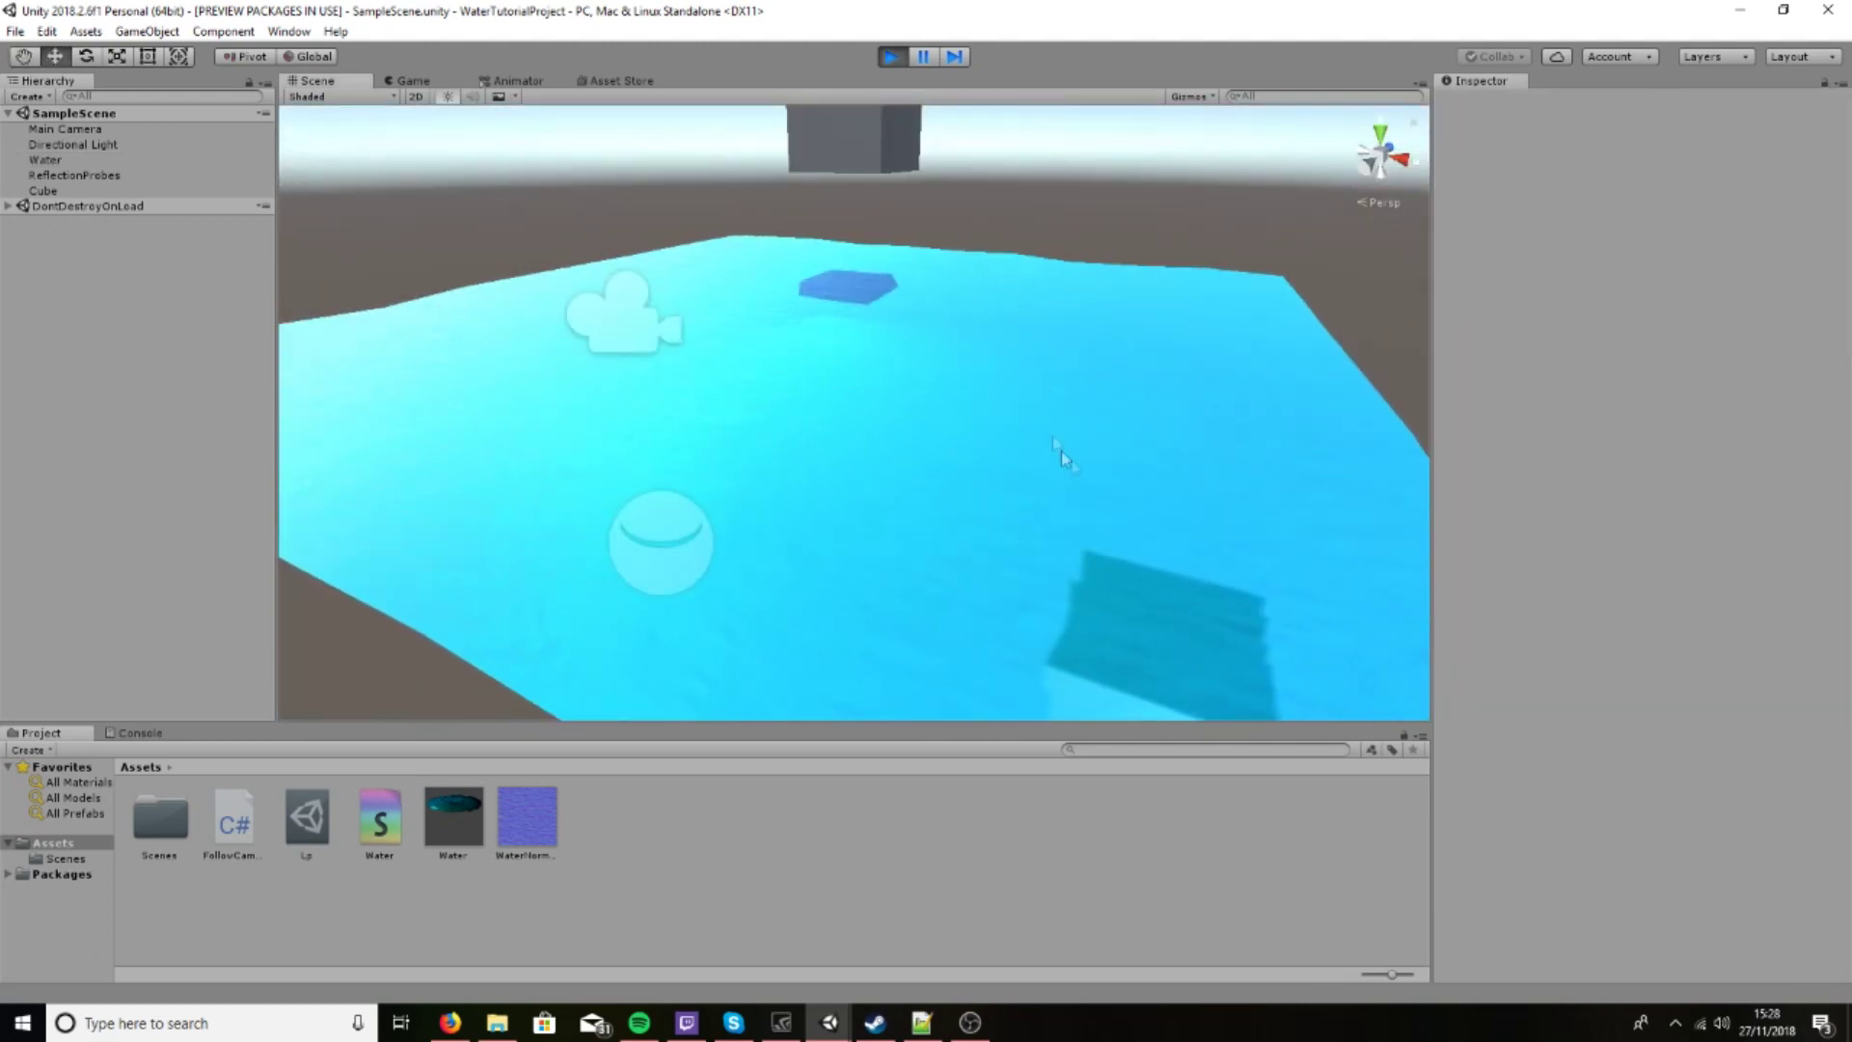